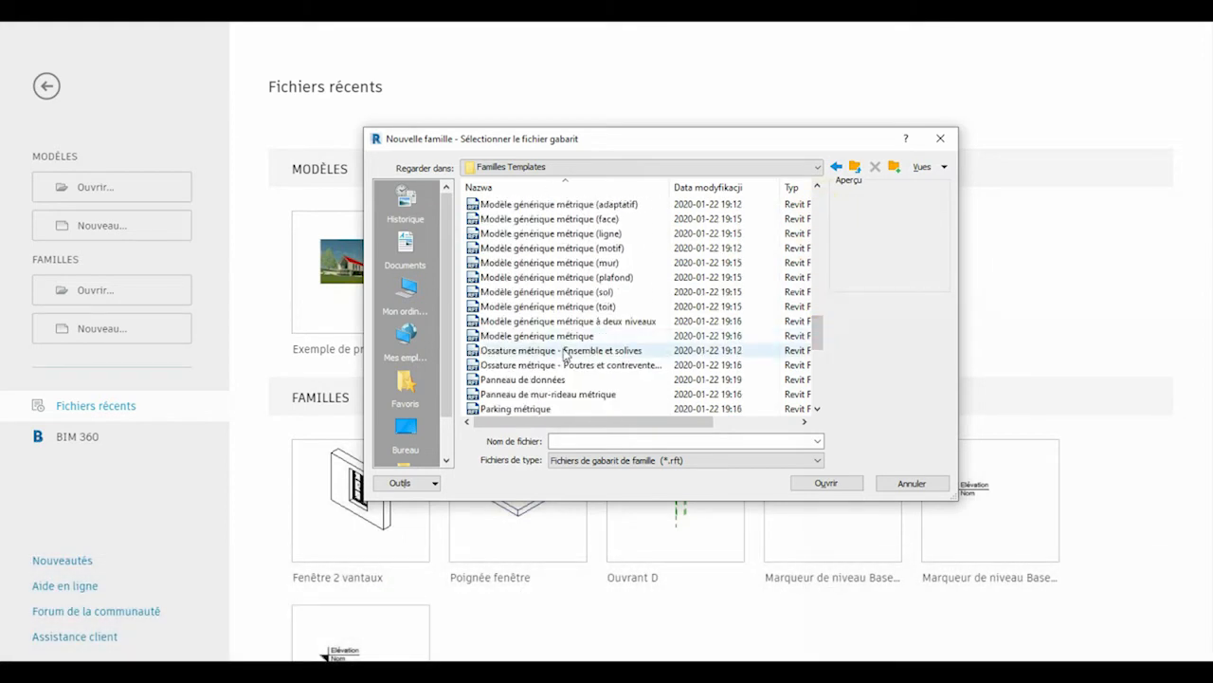
# Create a new family from the "Modèle générique métrique" template
pyautogui.click(585, 340)
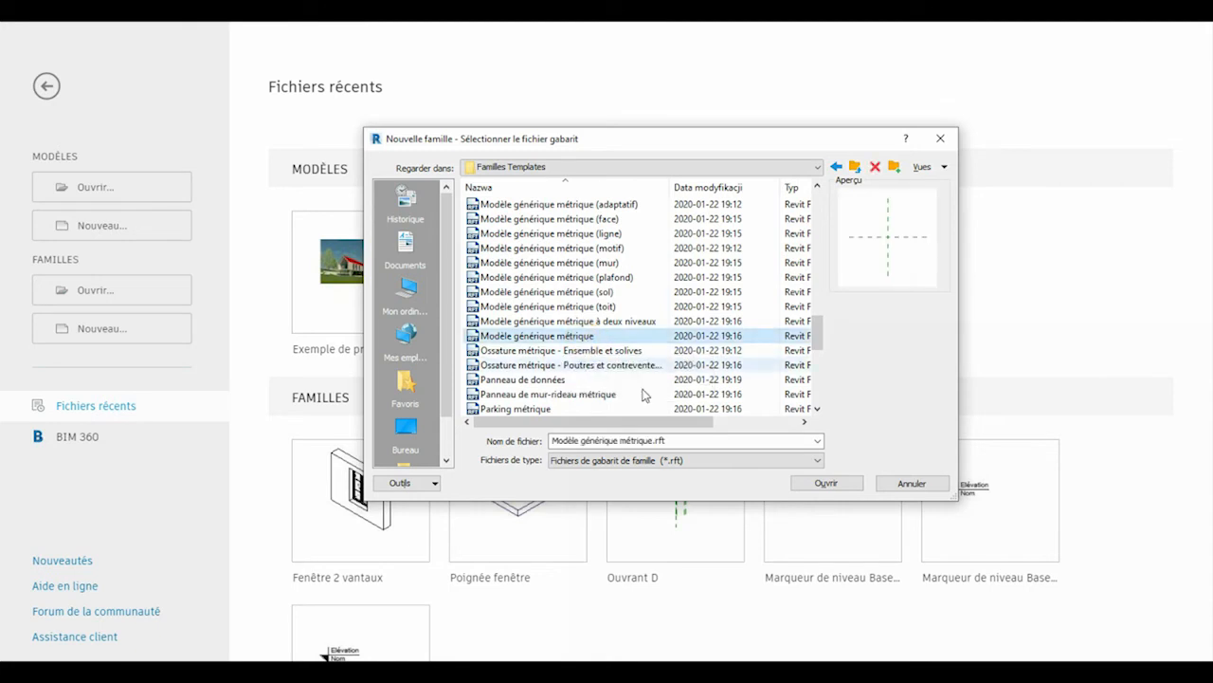
pyautogui.click(827, 484)
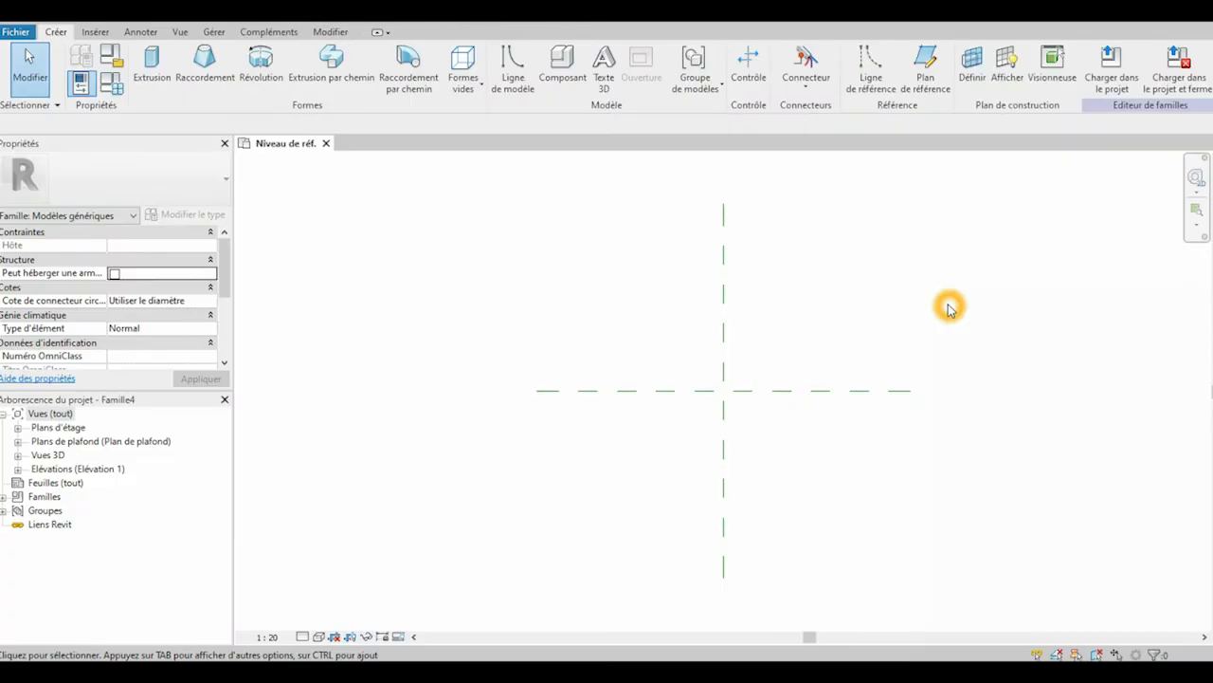
# Draw a vertical reference plane about 1600 mm right of the centre plane and a horizontal one about 100 mm above the centre plane
pyautogui.click(933, 79)
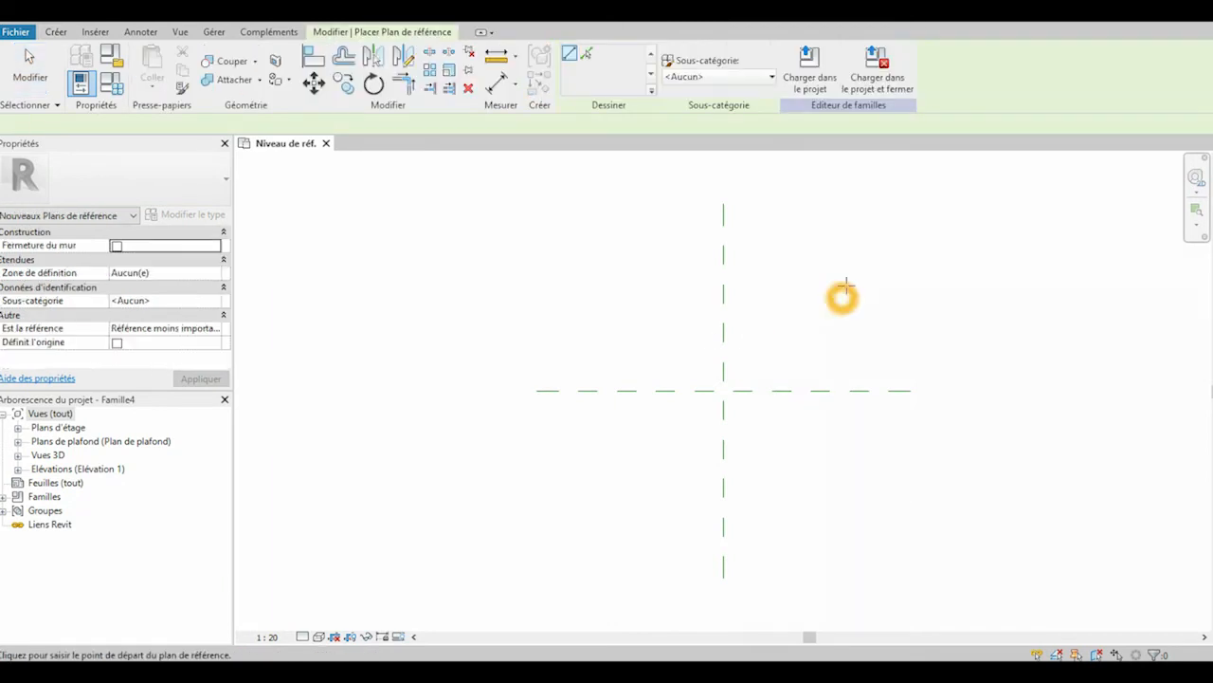
pyautogui.click(873, 204)
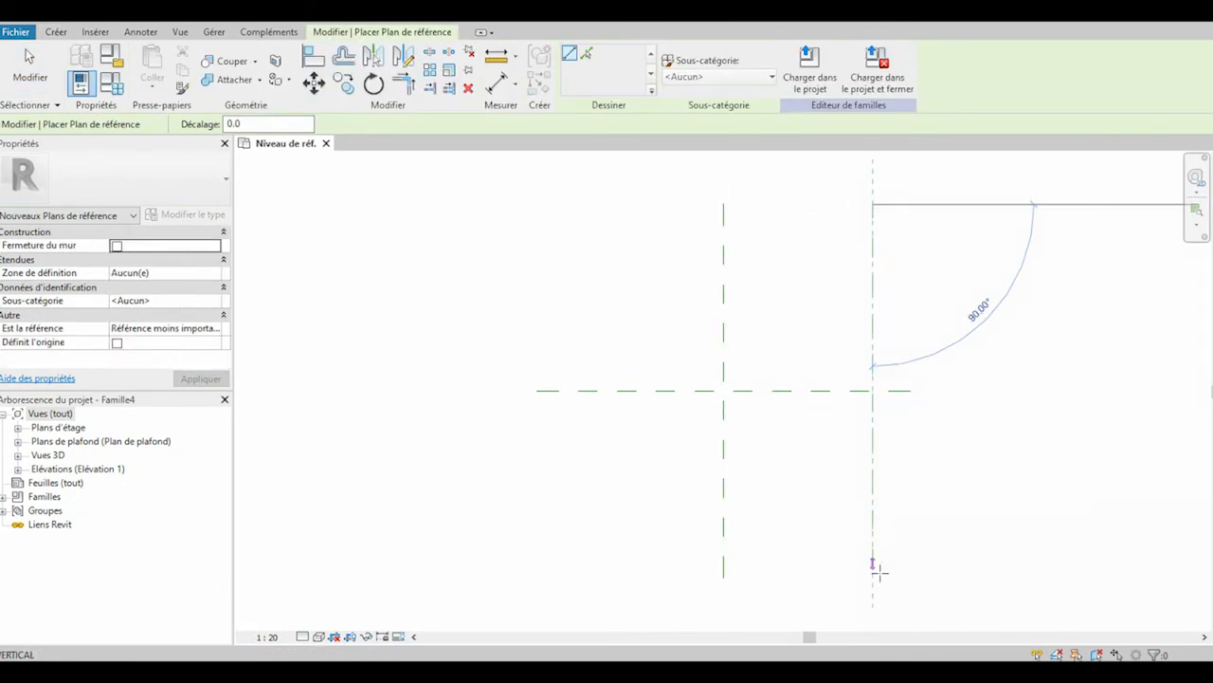
pyautogui.click(879, 574)
pyautogui.click(549, 382)
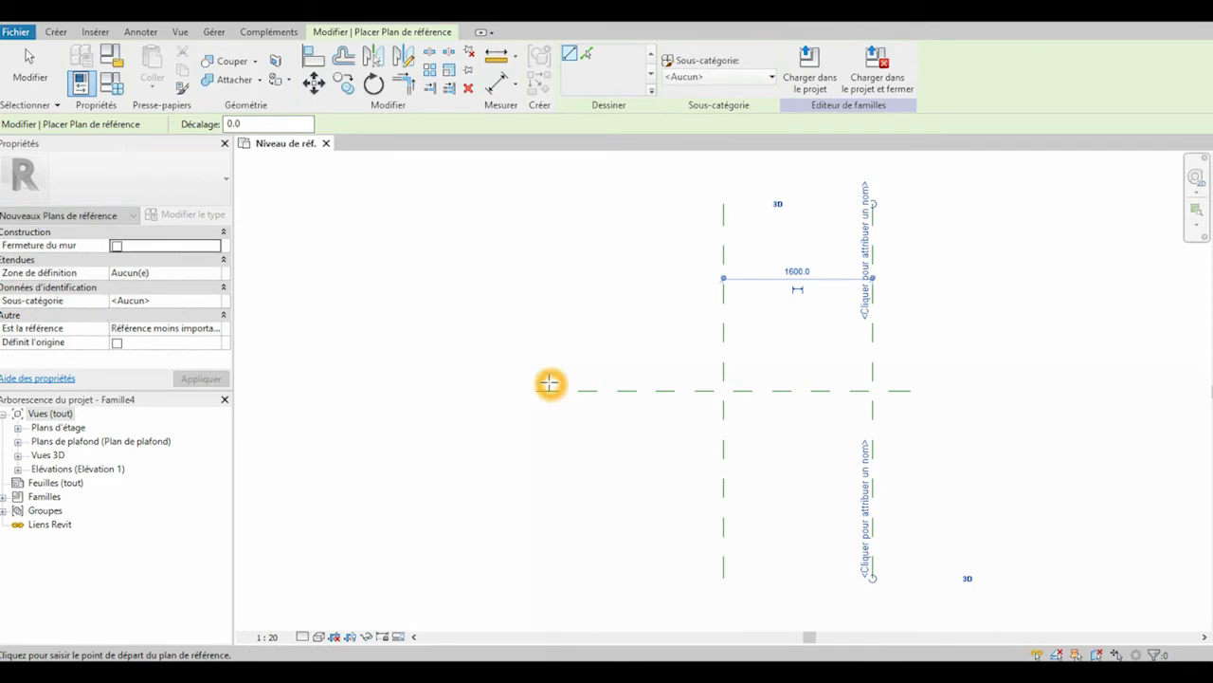
pyautogui.click(903, 382)
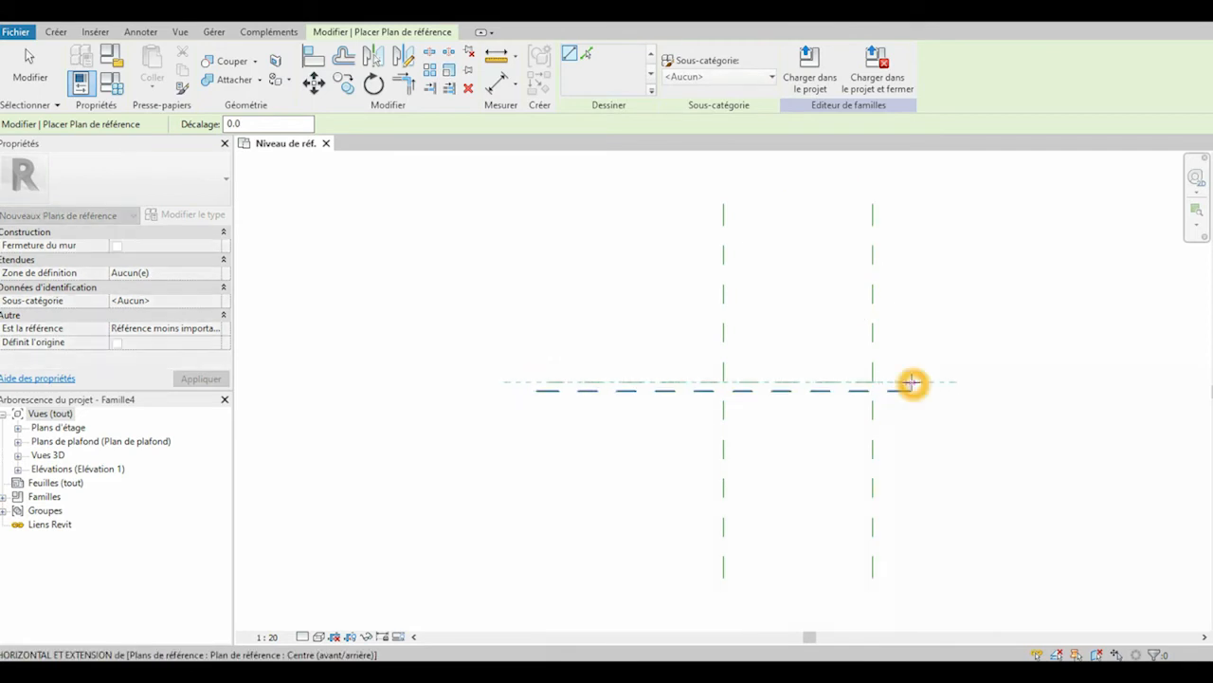
# Draw two vertical reference planes between the outer ones, each about 300 mm inward from its nearest outer plane
pyautogui.click(748, 200)
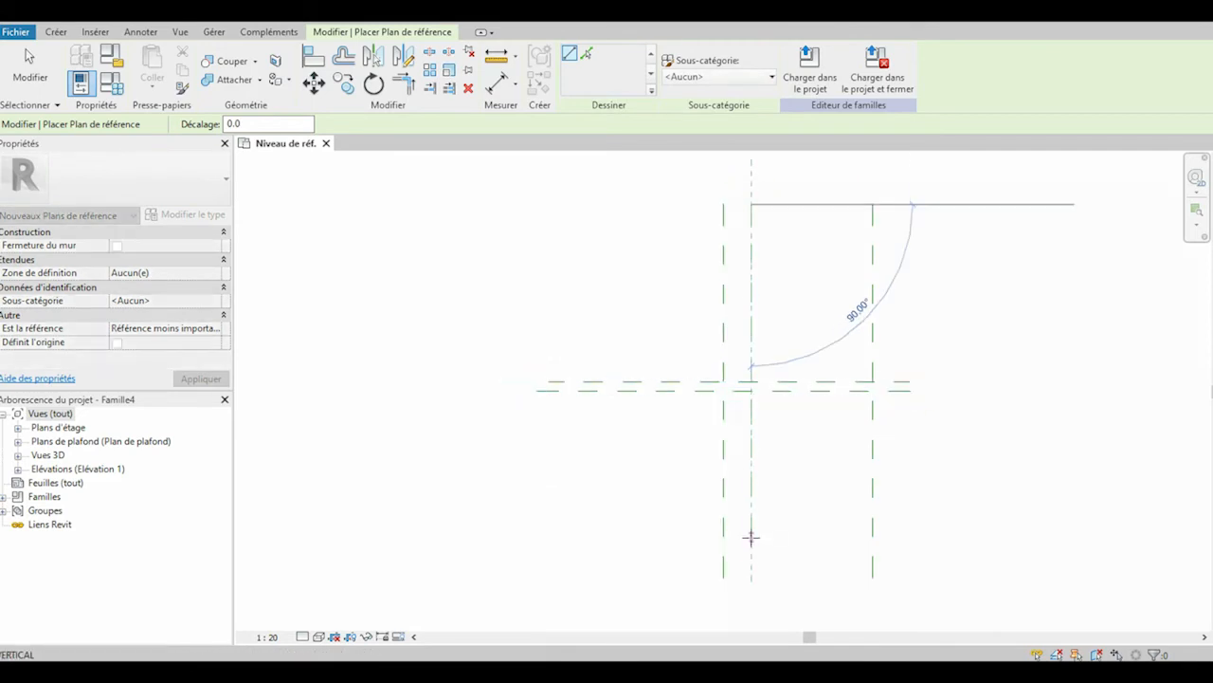
pyautogui.click(749, 568)
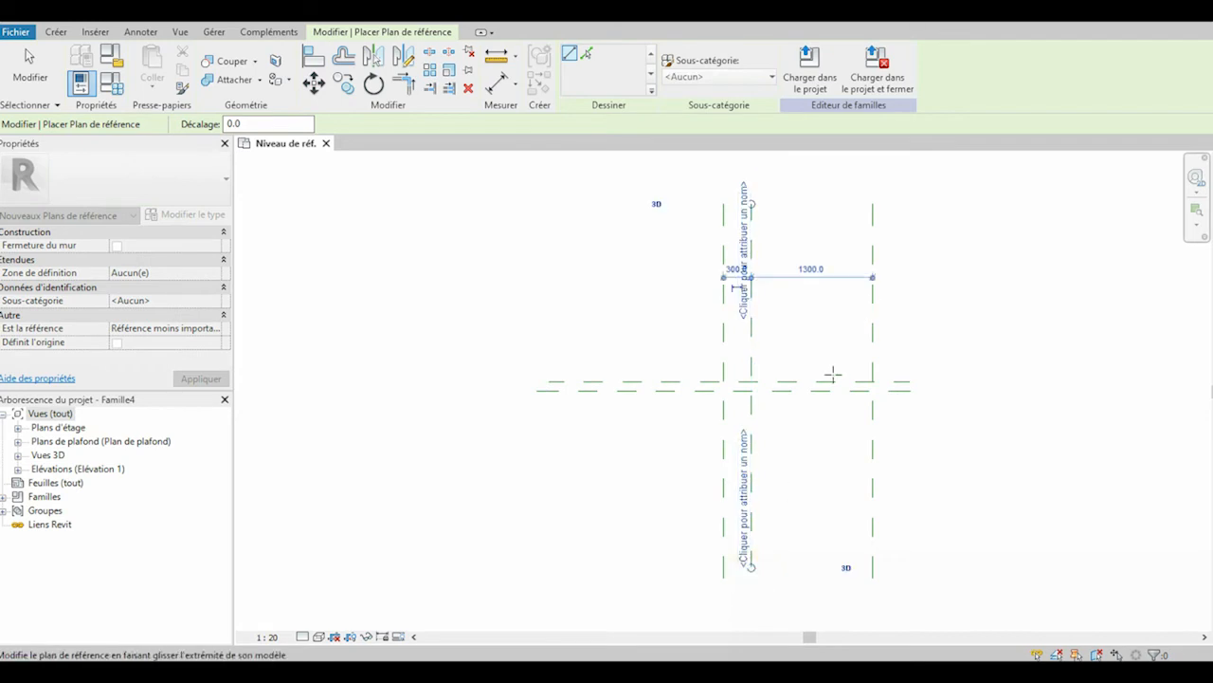
pyautogui.click(846, 204)
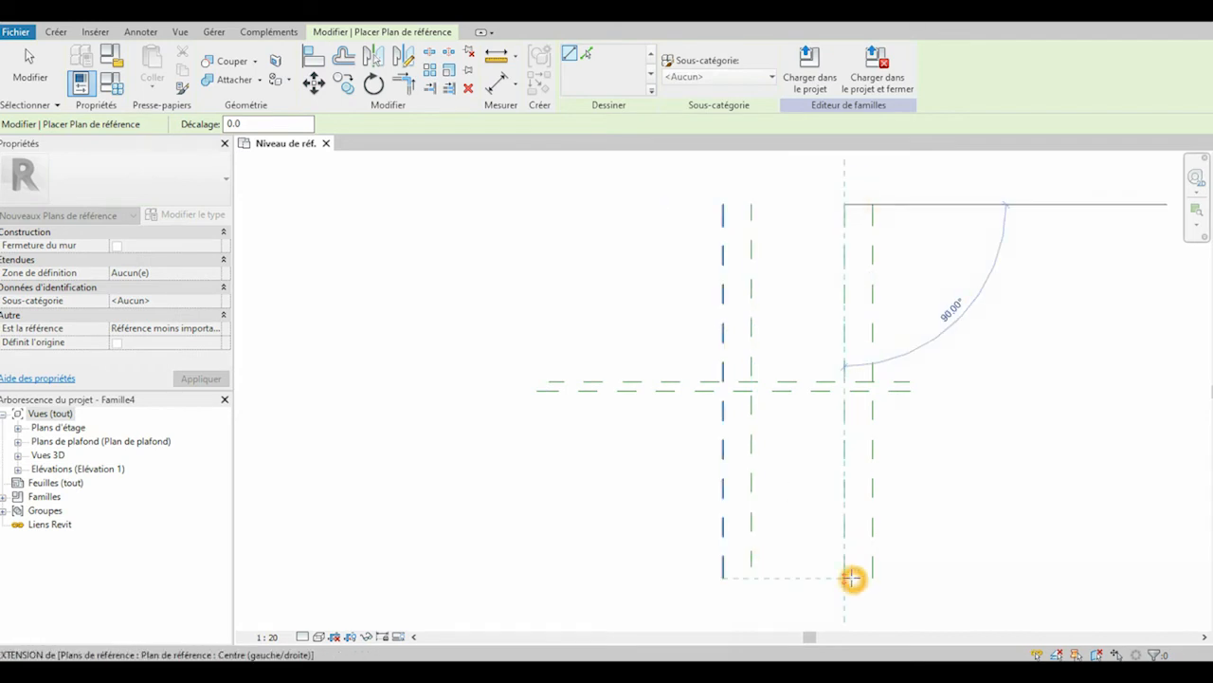
pyautogui.click(851, 577)
# Add a vertical reference plane about 200 mm right of the centre plane and another about 100 mm inside the rightmost plane
pyautogui.click(741, 204)
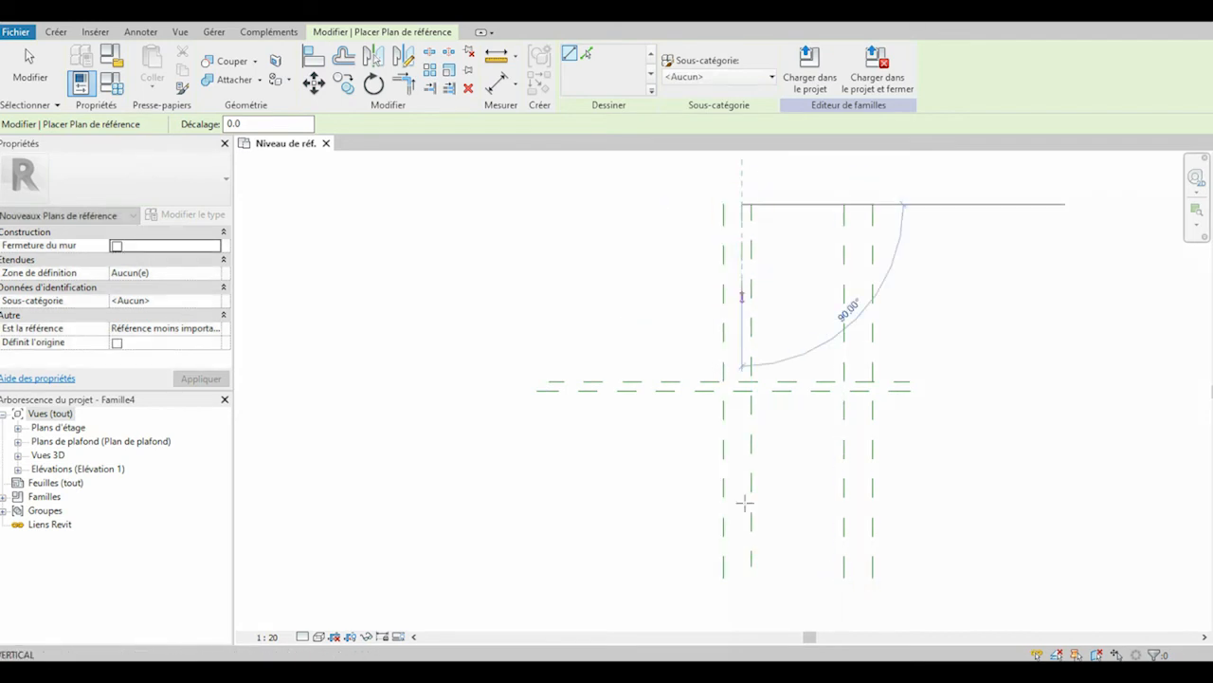
pyautogui.click(741, 574)
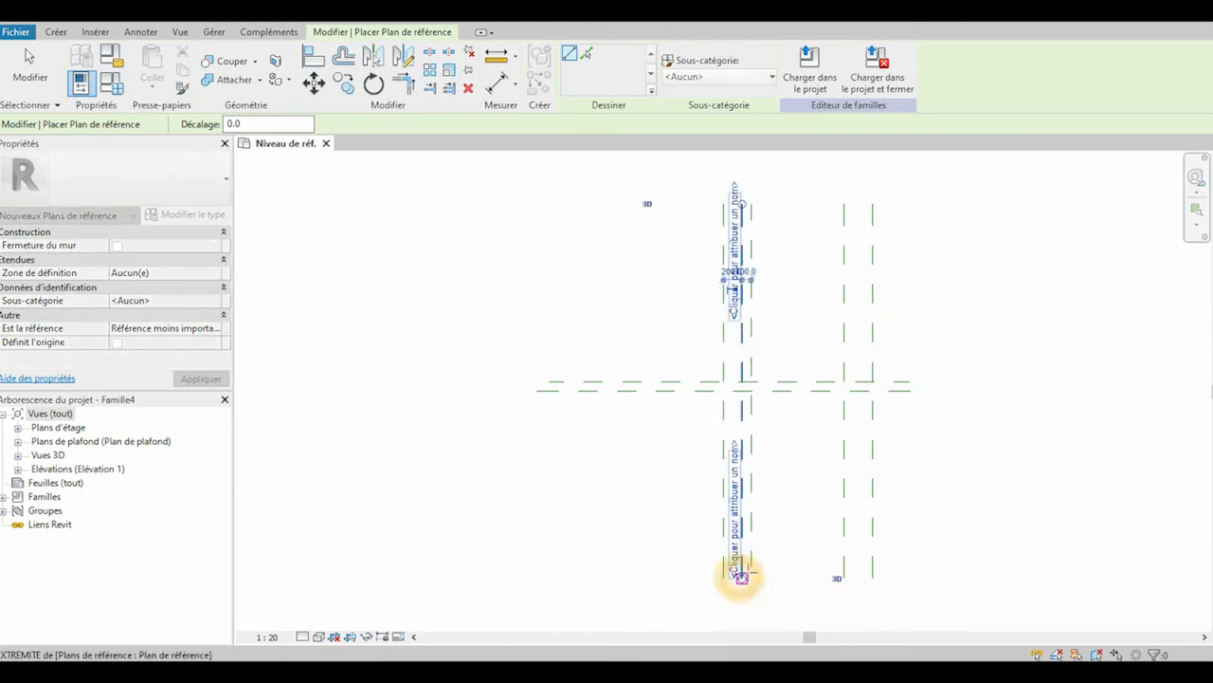
pyautogui.click(861, 205)
pyautogui.click(863, 571)
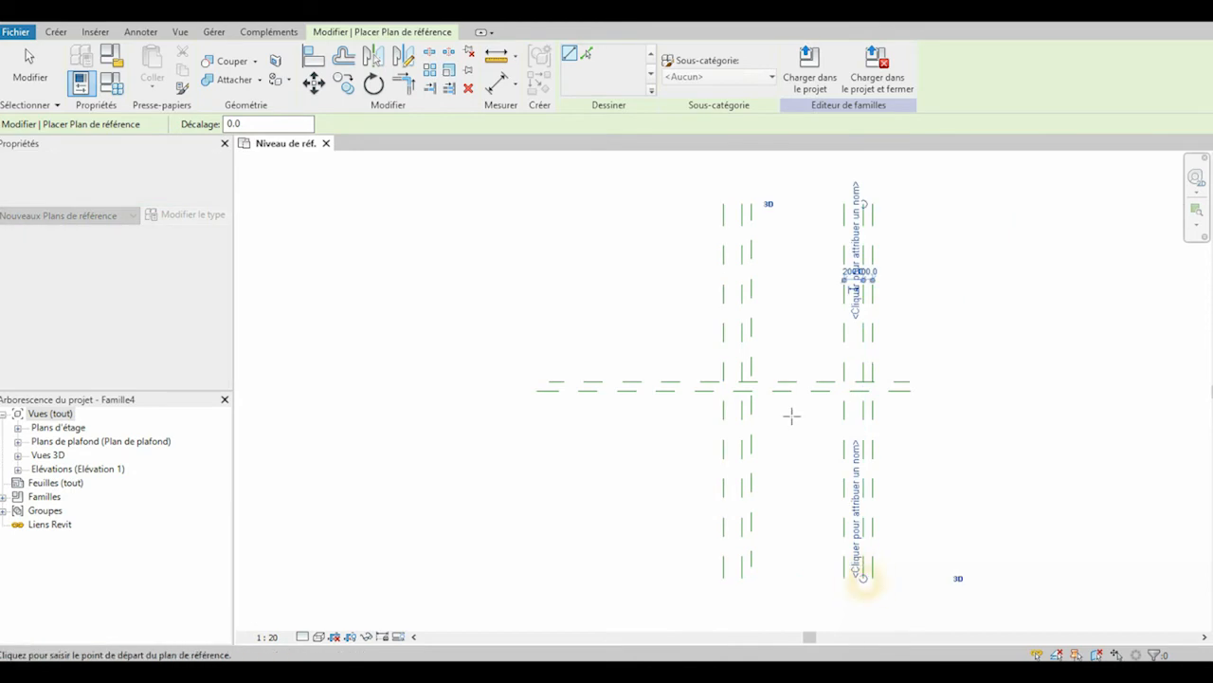
# Draw a horizontal reference plane between the two existing horizontal planes, about 43 mm above the centre one
pyautogui.scroll(2, 816, 359)
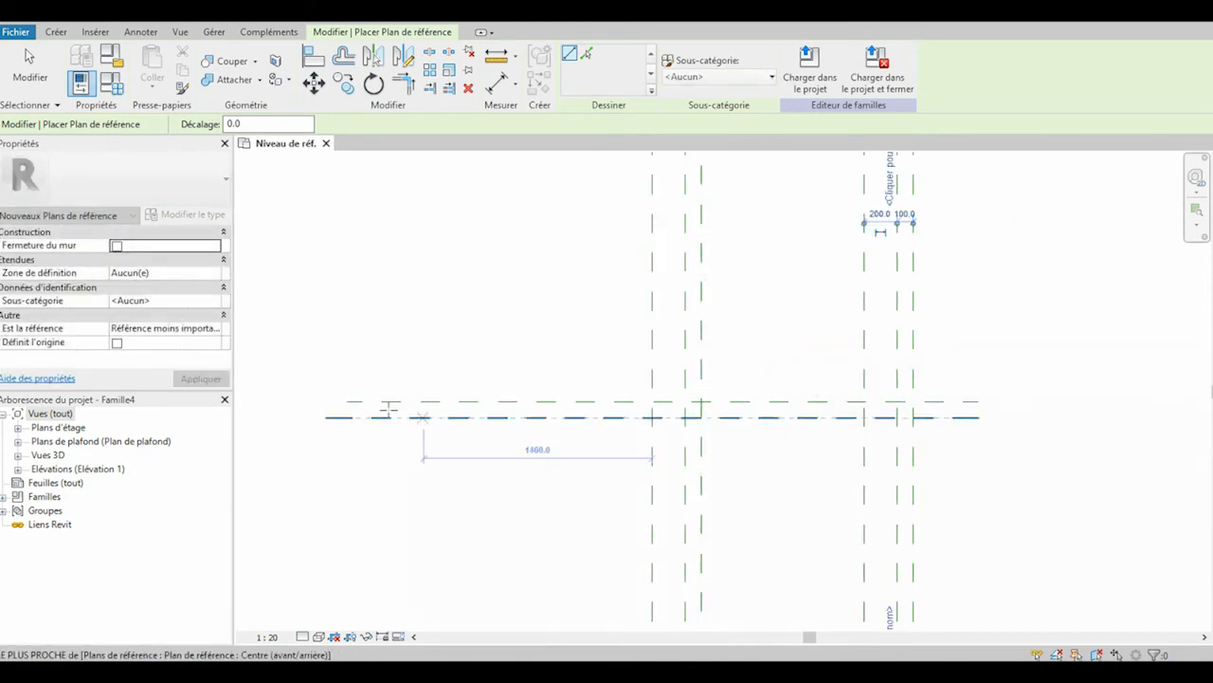
pyautogui.click(359, 410)
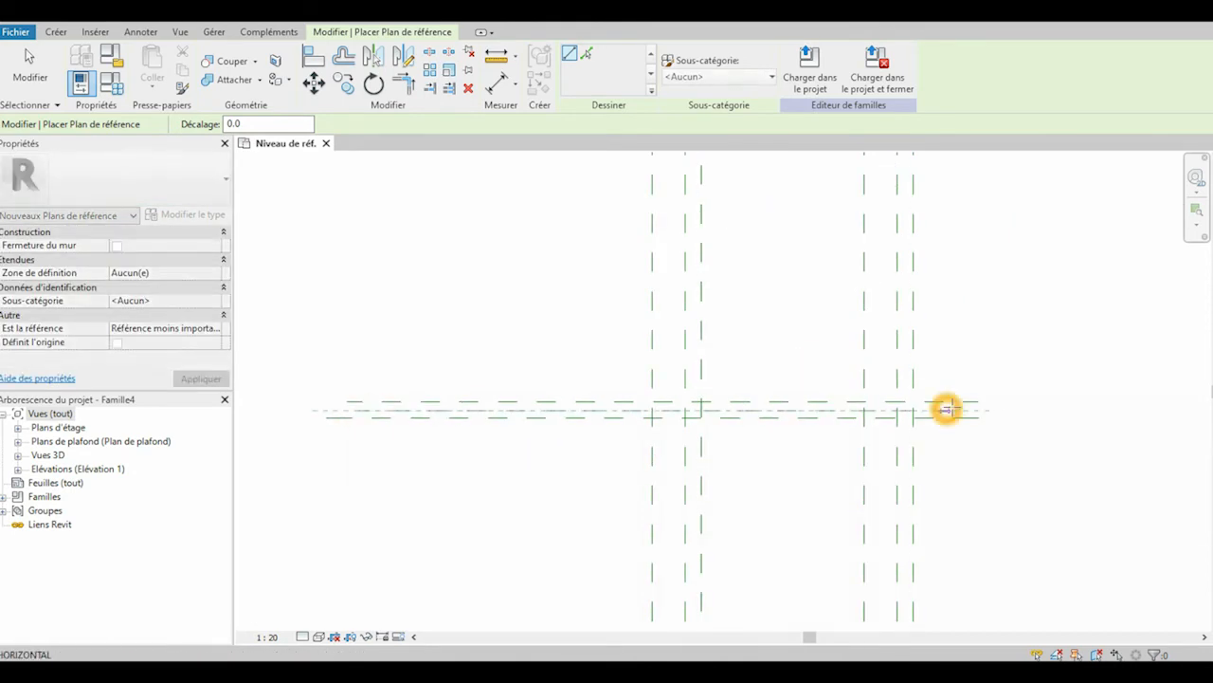
pyautogui.click(974, 410)
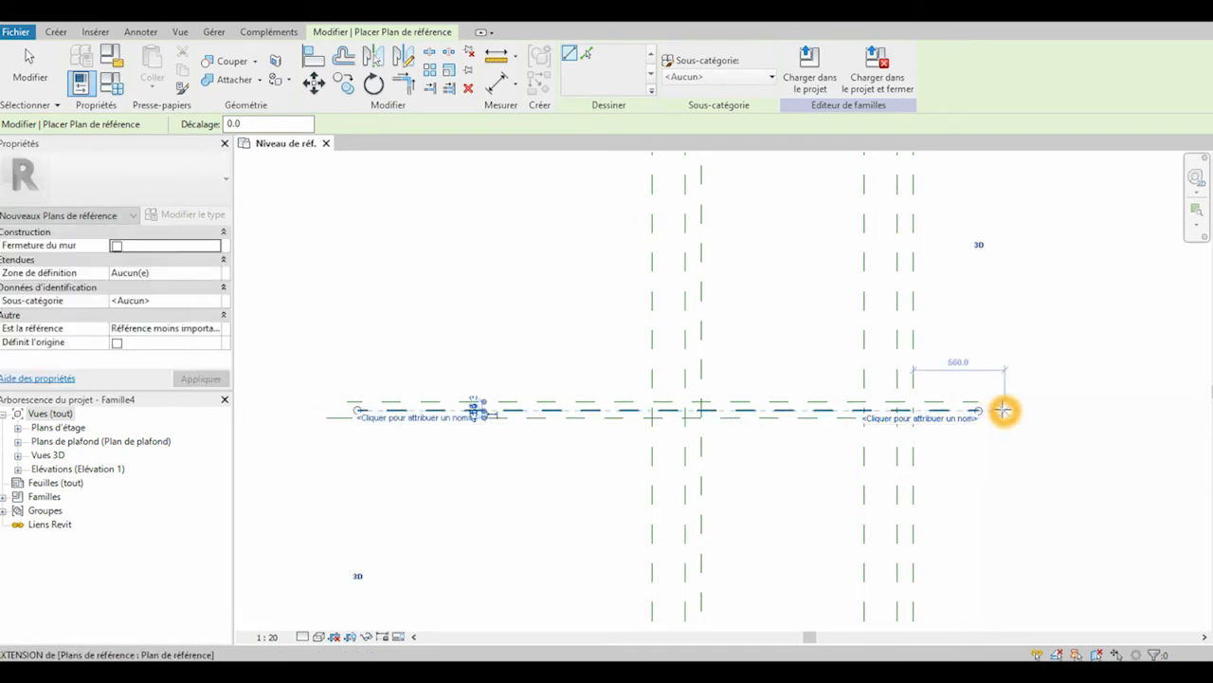
pyautogui.press('Escape')
pyautogui.press('Escape')
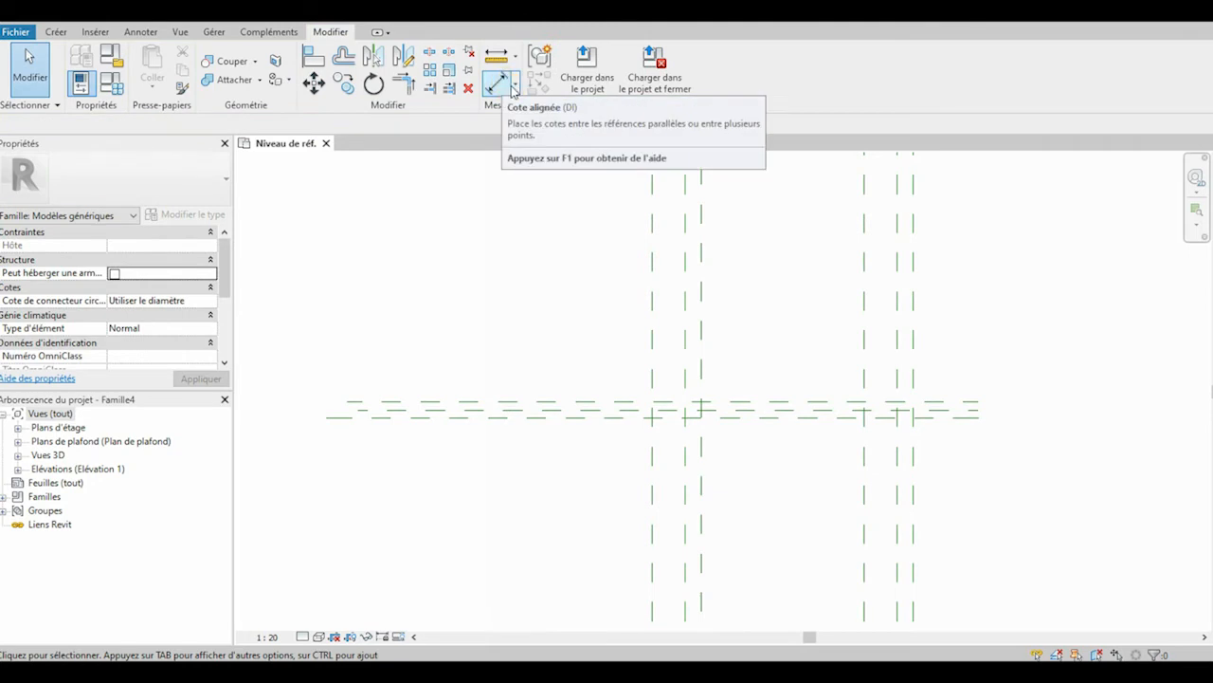
# Place an aligned dimension for the overall width between the two outermost vertical reference planes
pyautogui.click(516, 87)
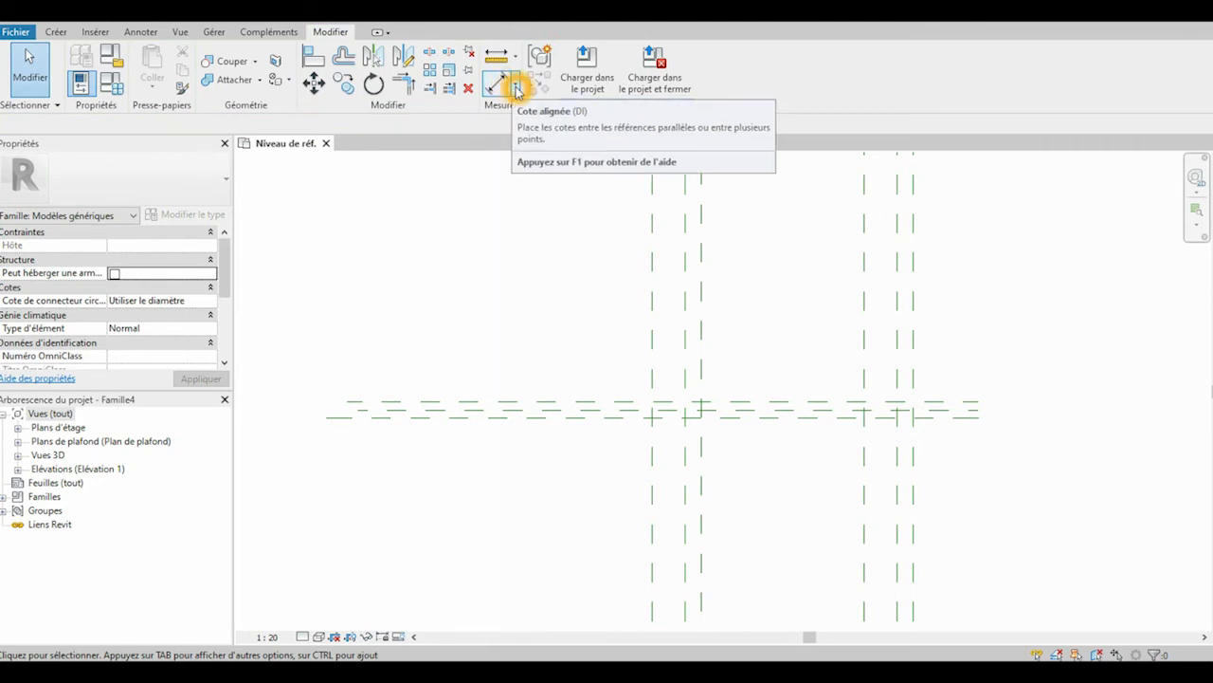
pyautogui.click(497, 86)
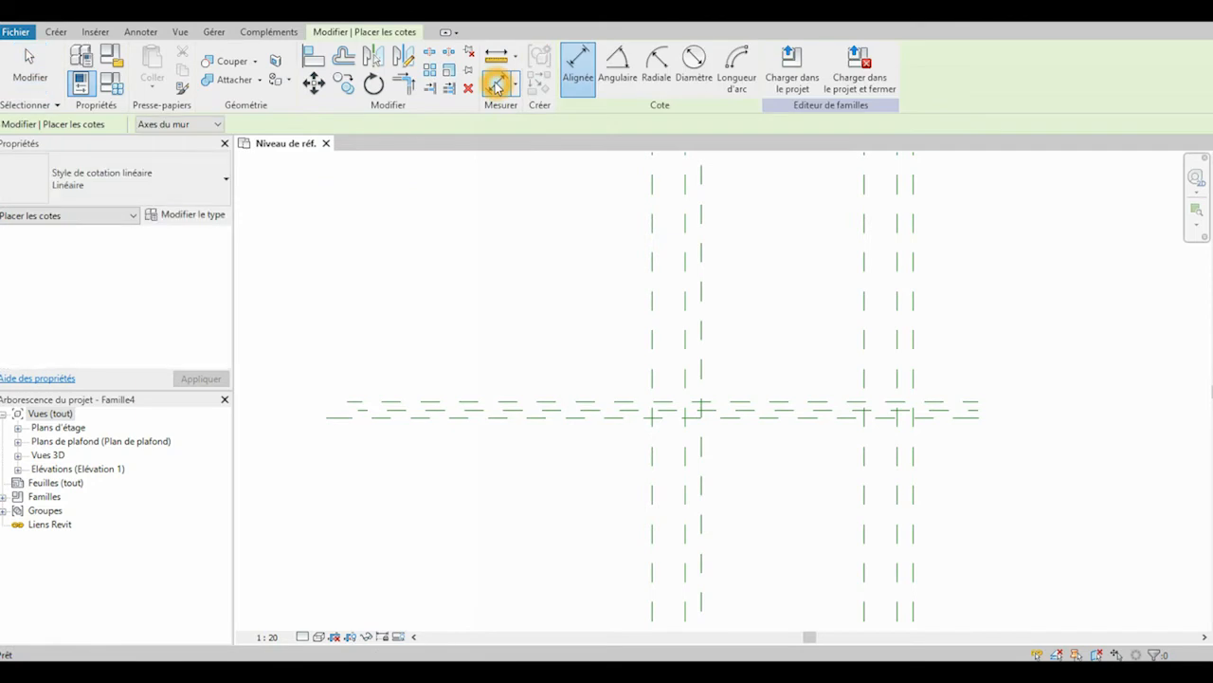
pyautogui.click(654, 263)
pyautogui.click(913, 268)
pyautogui.click(940, 283)
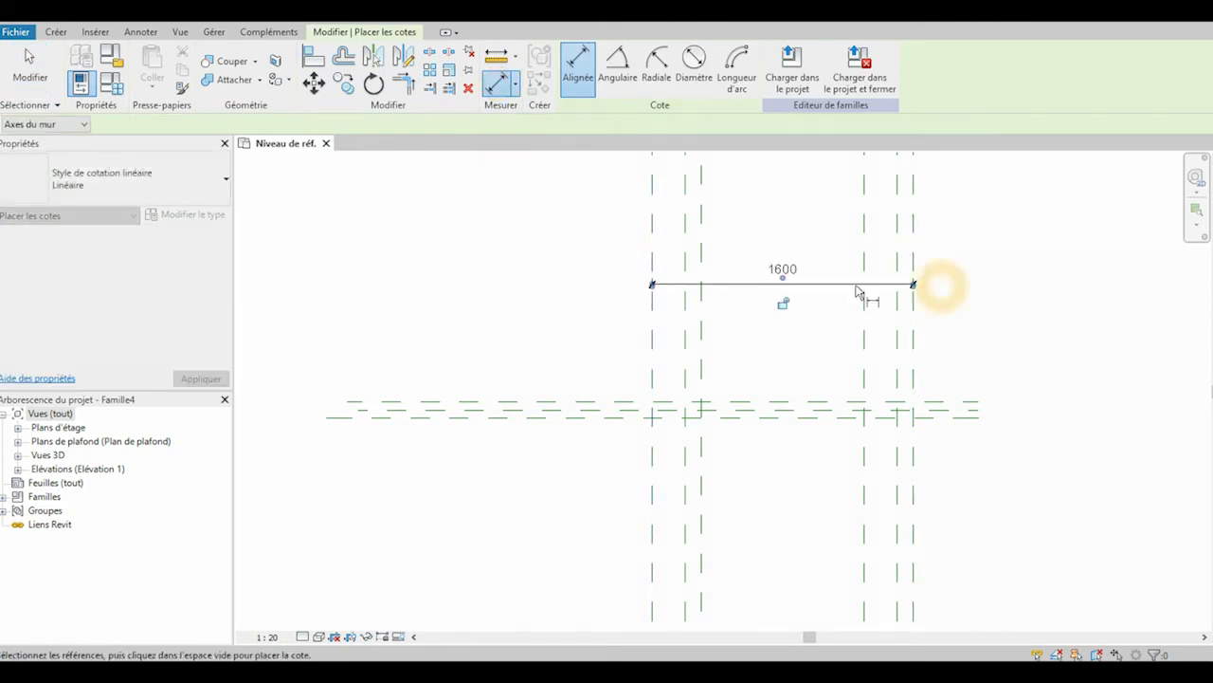
# Dimension each outermost vertical reference plane to the farther of its two neighbouring inner planes, on both sides
pyautogui.click(652, 339)
pyautogui.click(702, 337)
pyautogui.click(713, 325)
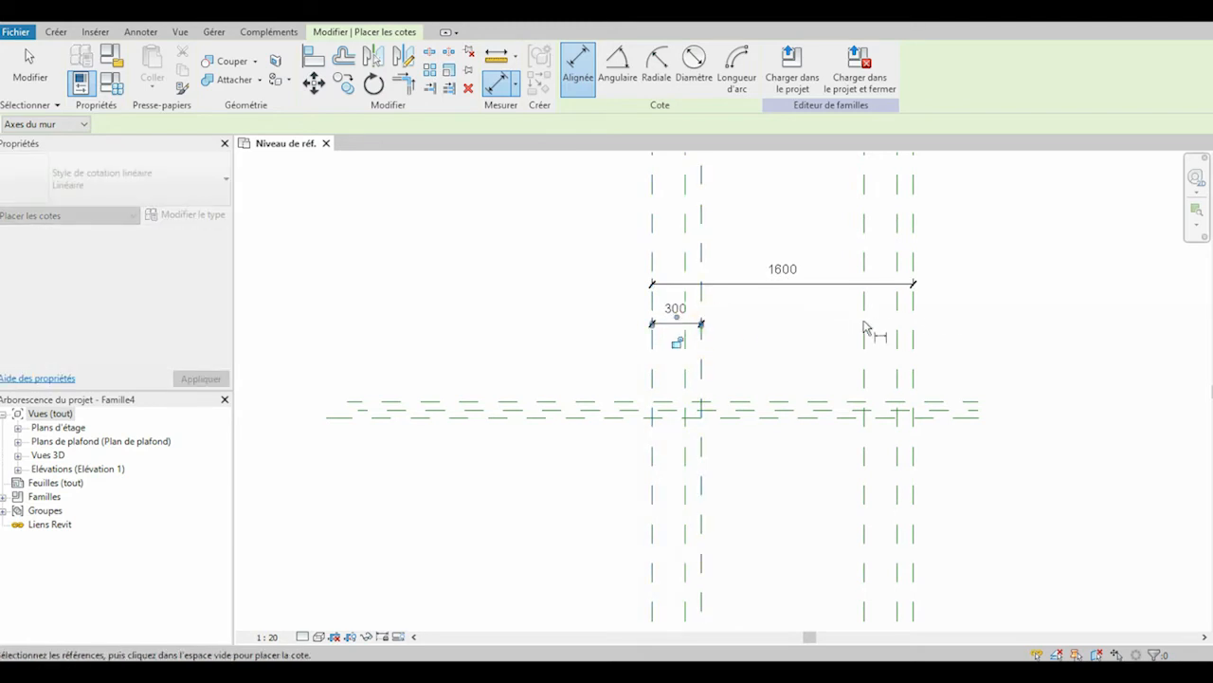
pyautogui.click(864, 325)
pyautogui.click(913, 327)
pyautogui.click(927, 328)
# Dimension the spacing between the two inner vertical reference planes of the left group and of the right group
pyautogui.click(692, 344)
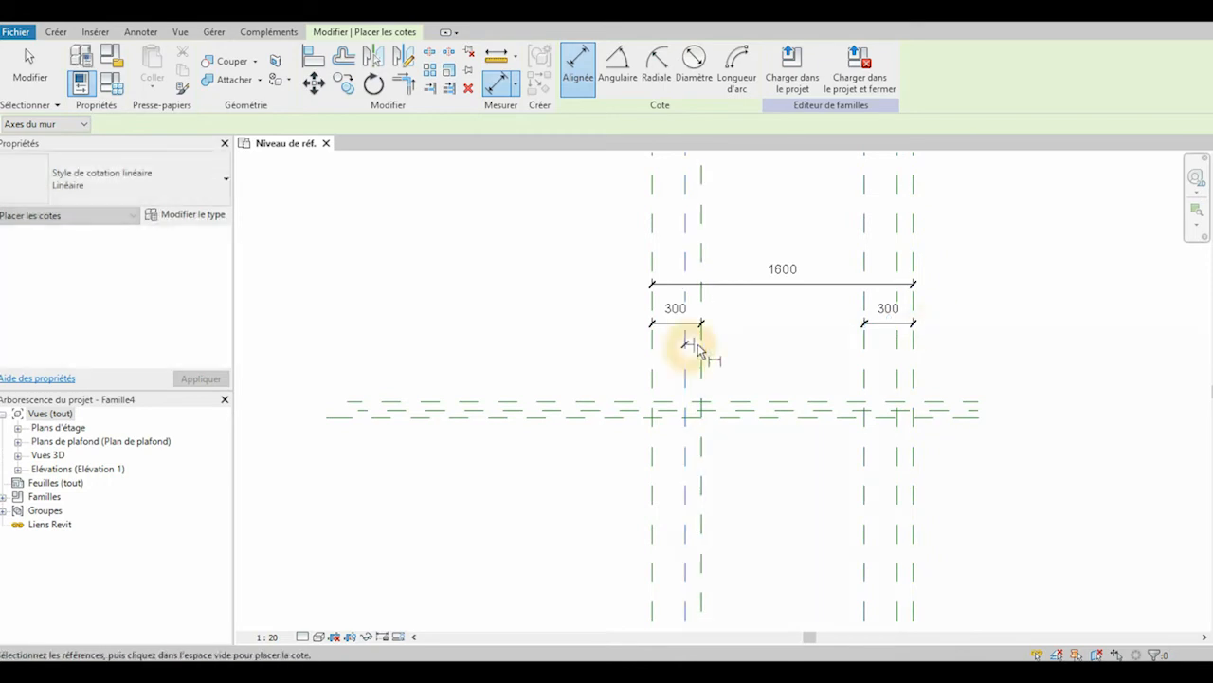
pyautogui.click(702, 352)
pyautogui.click(710, 357)
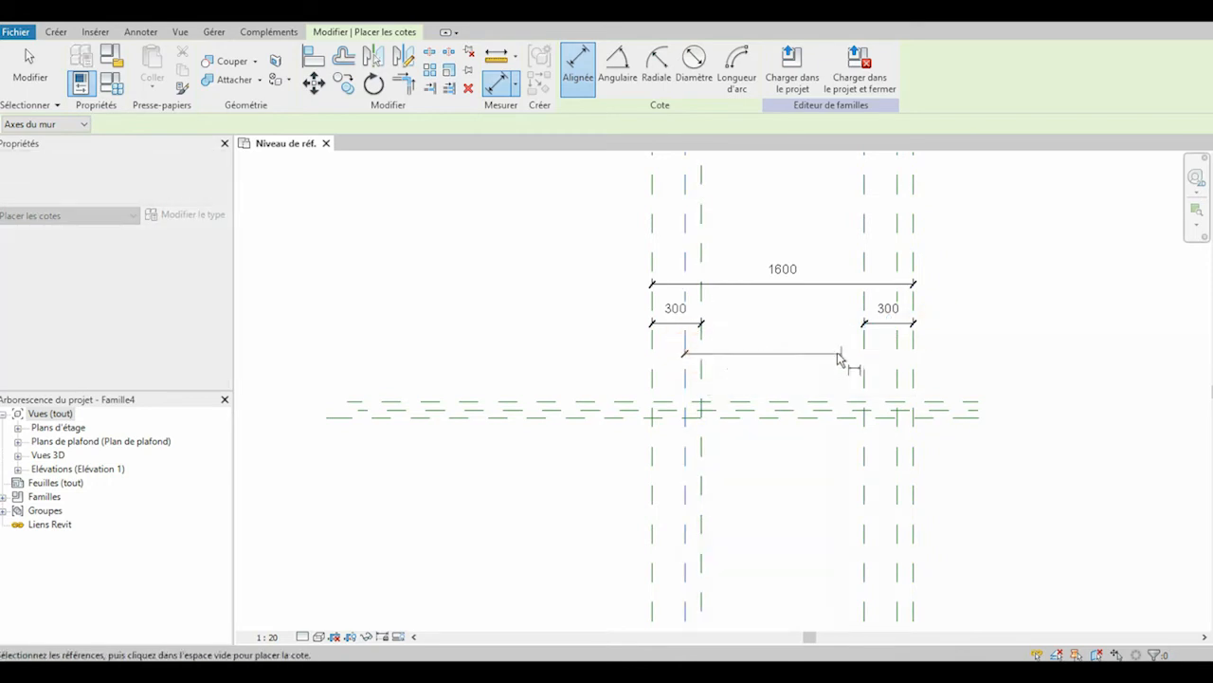
pyautogui.click(728, 355)
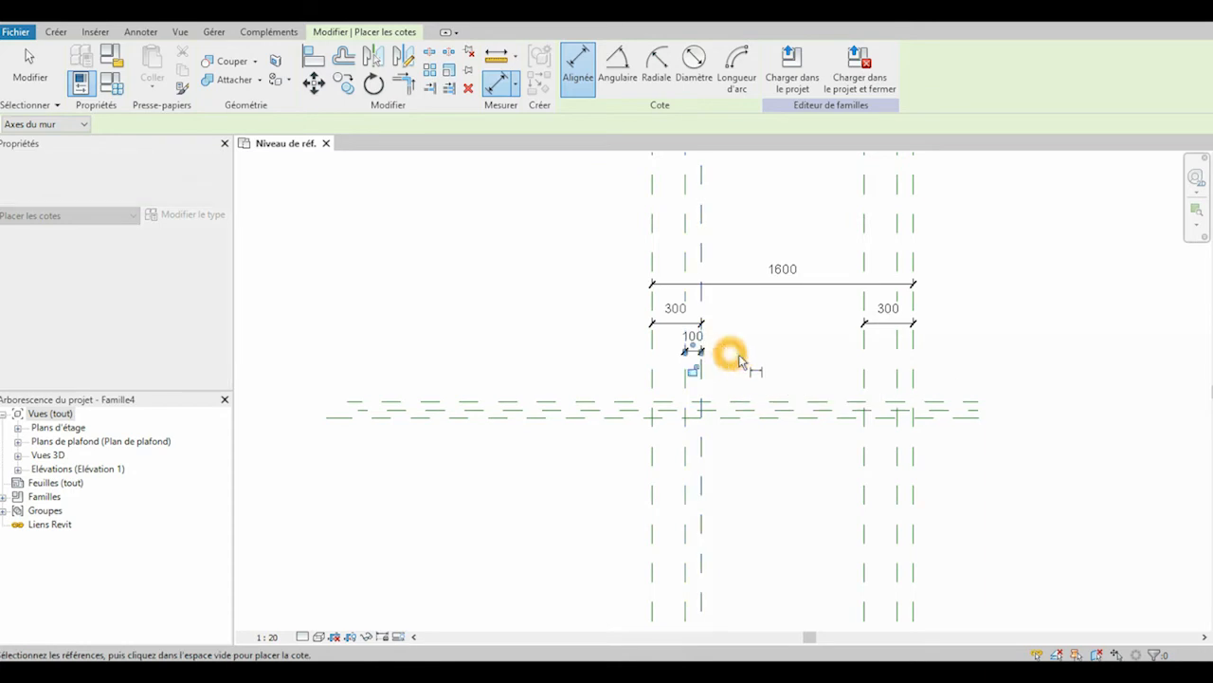
pyautogui.click(898, 351)
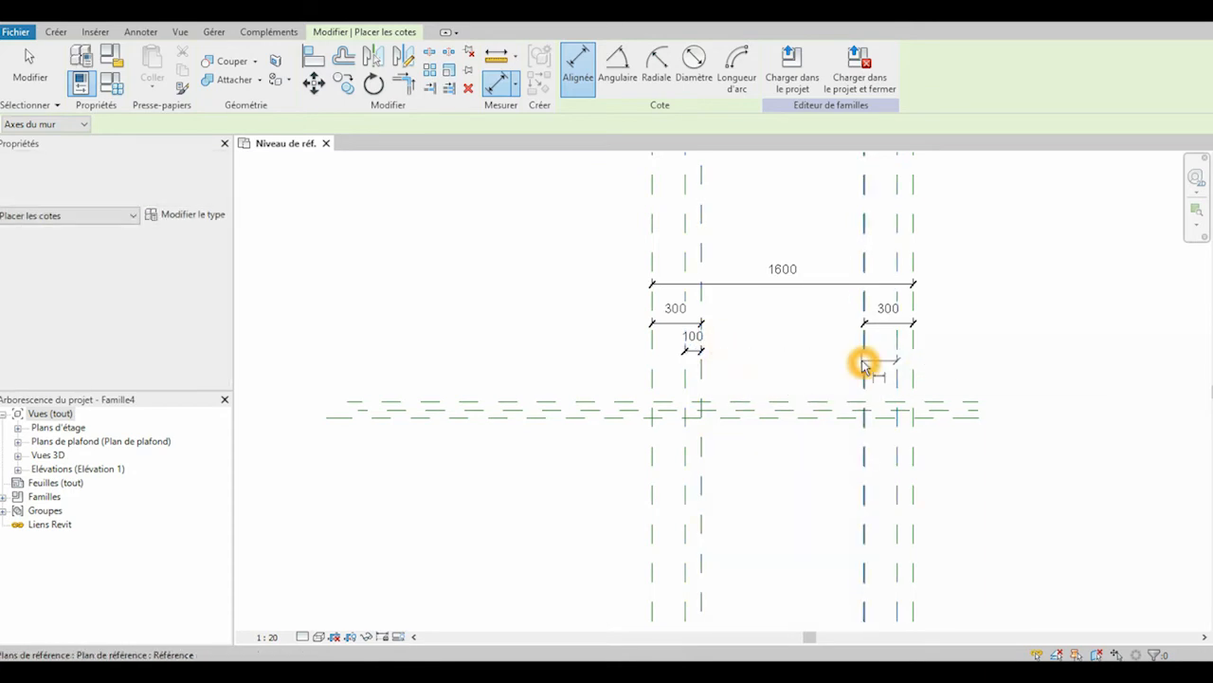
pyautogui.click(863, 364)
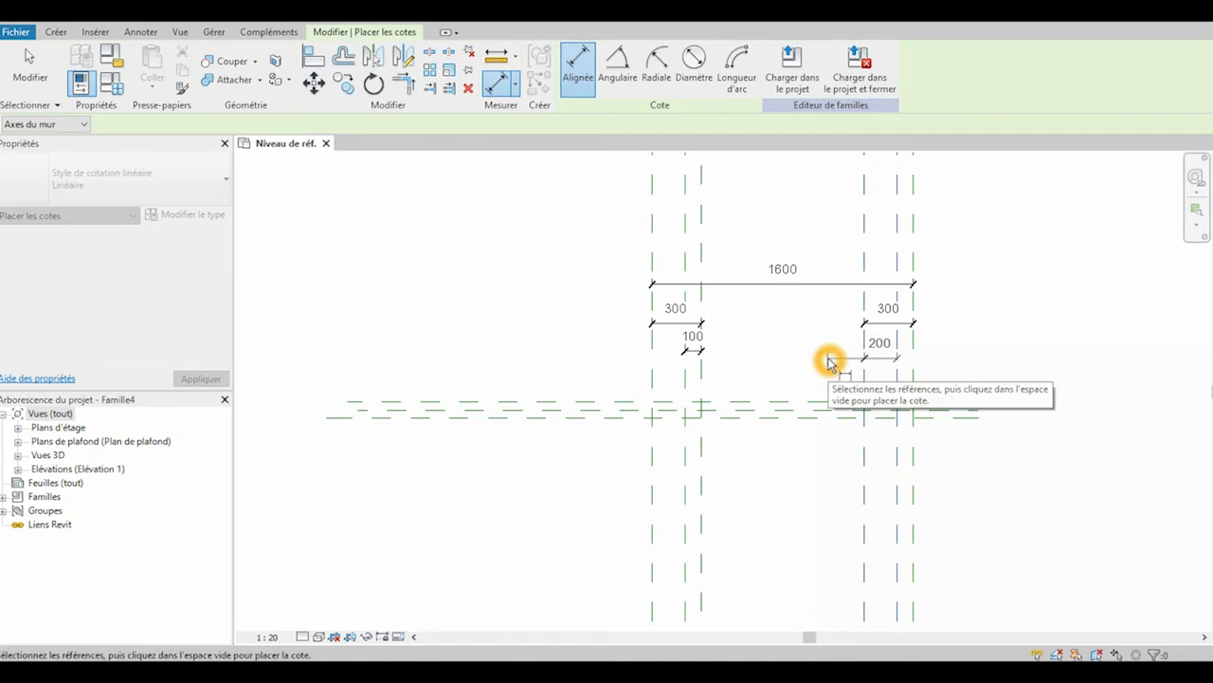
pyautogui.click(828, 361)
# Dimension the centre horizontal reference plane to the upper one and to the middle one
pyautogui.scroll(3, 610, 389)
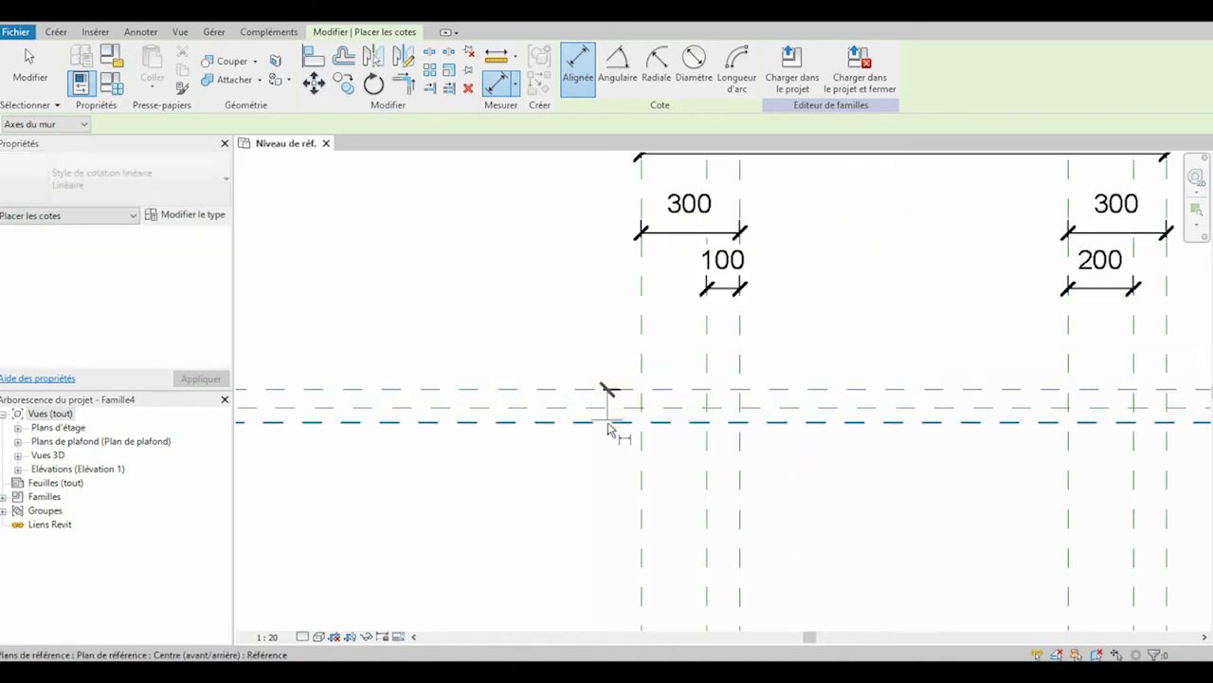
pyautogui.click(610, 423)
pyautogui.click(572, 460)
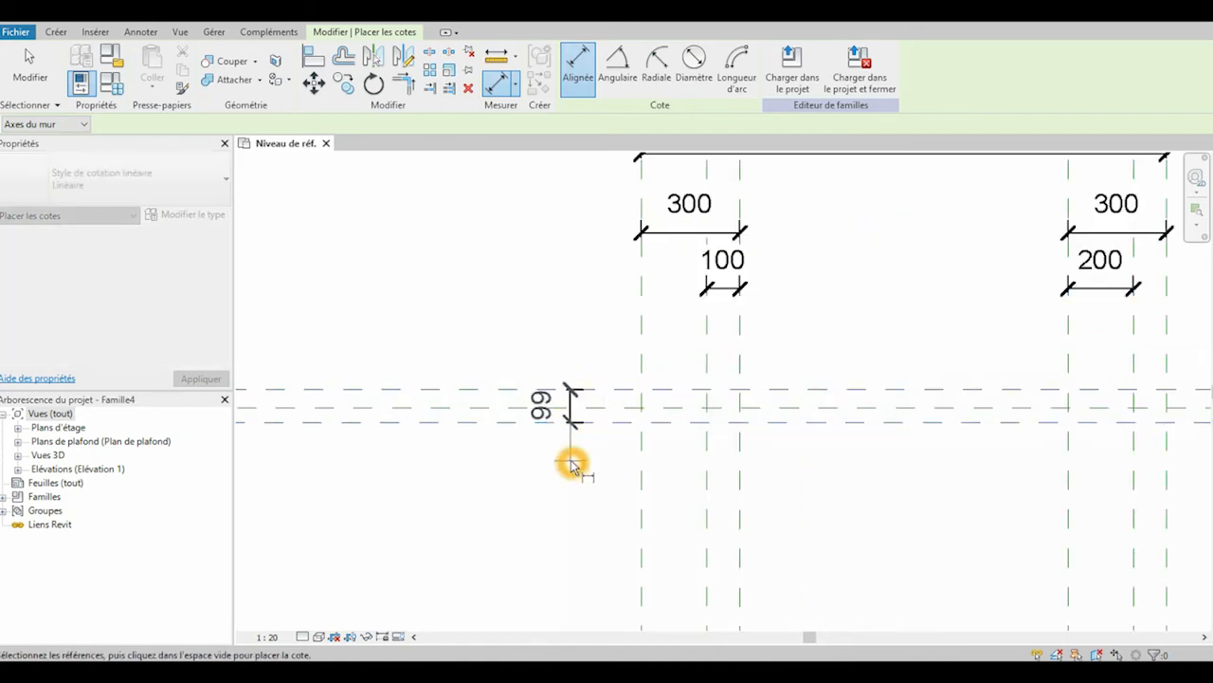
pyautogui.click(627, 421)
pyautogui.click(623, 423)
pyautogui.press('Escape')
# Label the overall width dimension with a new family type parameter named Largeur
pyautogui.scroll(-2, 626, 453)
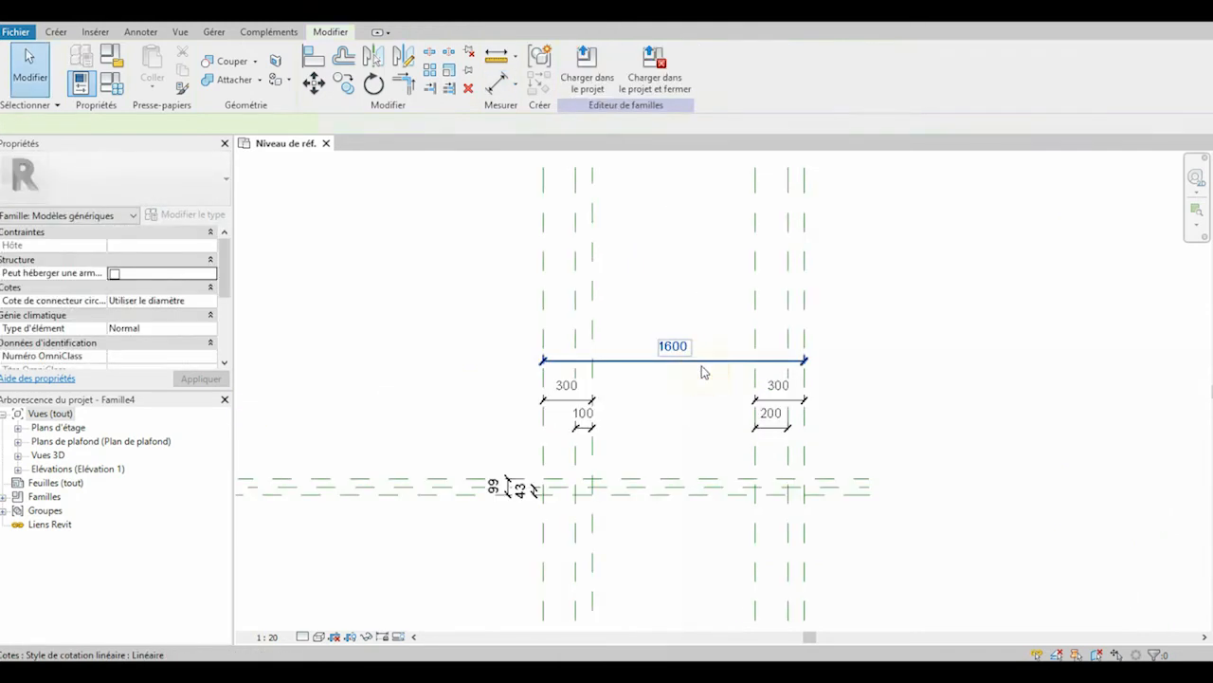
pyautogui.click(702, 364)
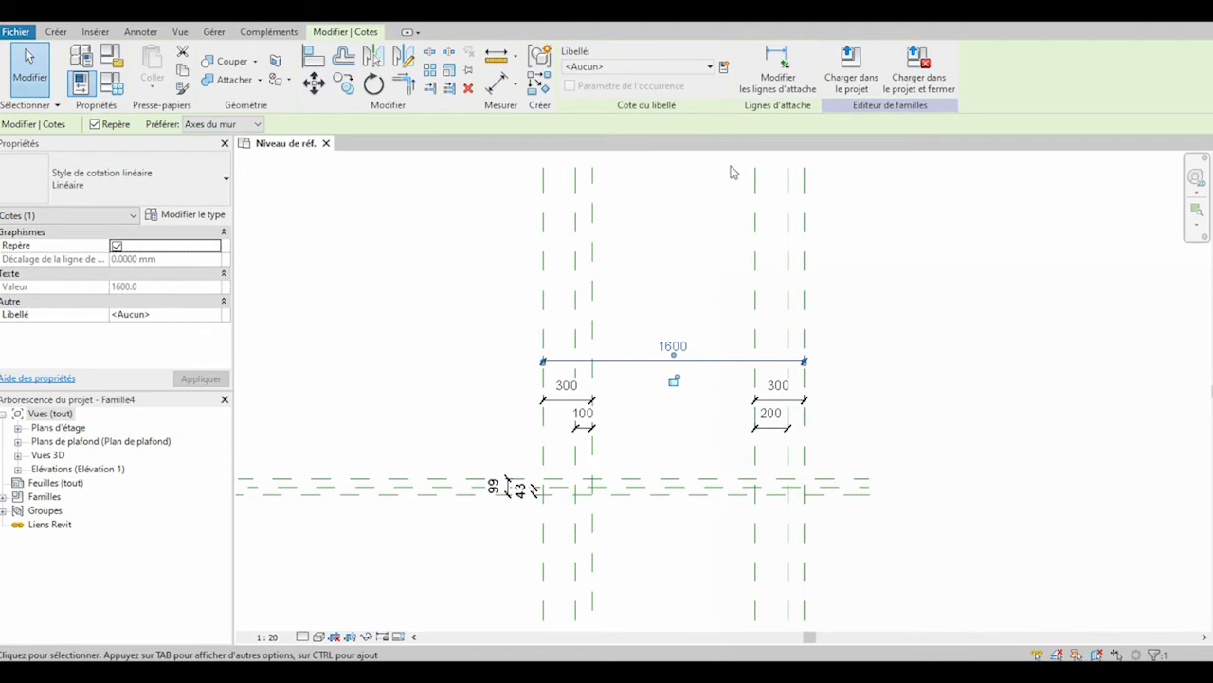
pyautogui.click(723, 68)
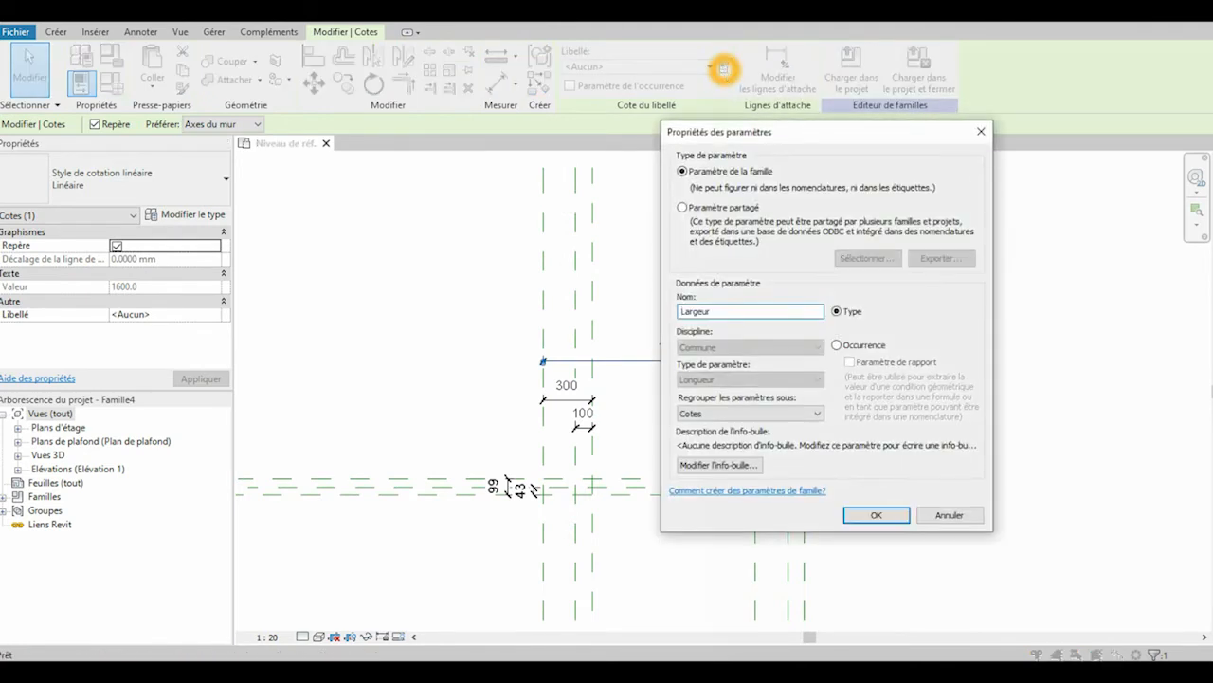
pyautogui.write('Largeur')
pyautogui.press('Return')
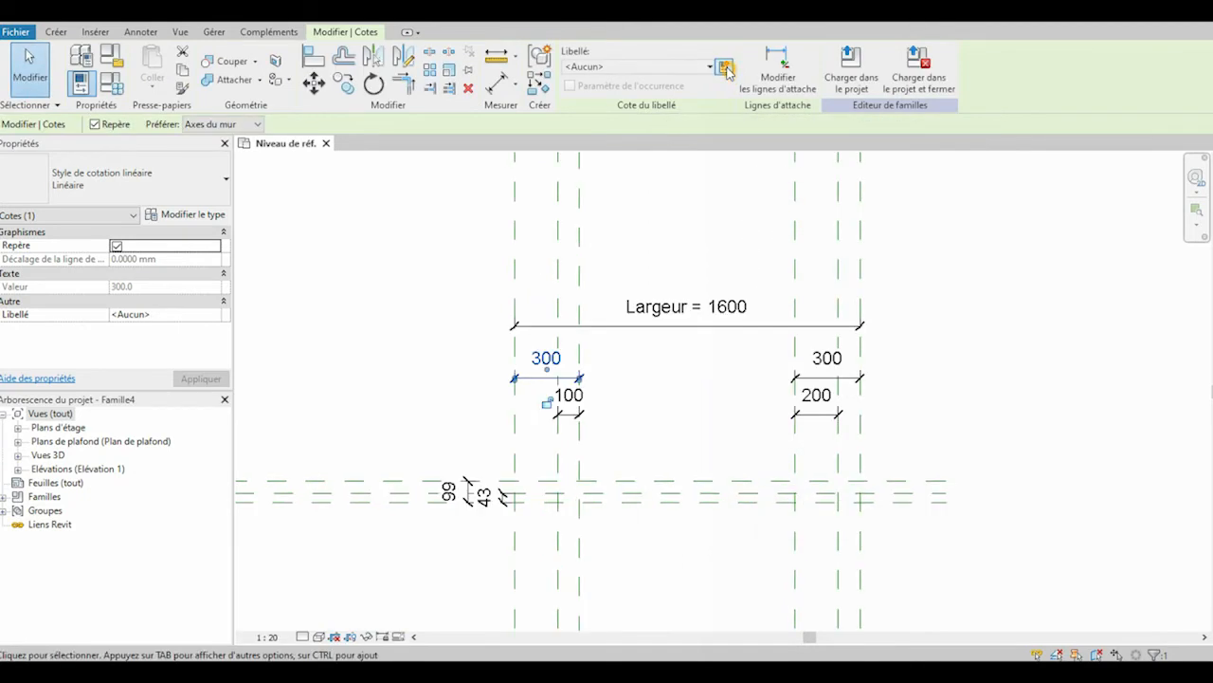
# Label the left 300 mm dimension with a new family type parameter named CPL
pyautogui.click(724, 69)
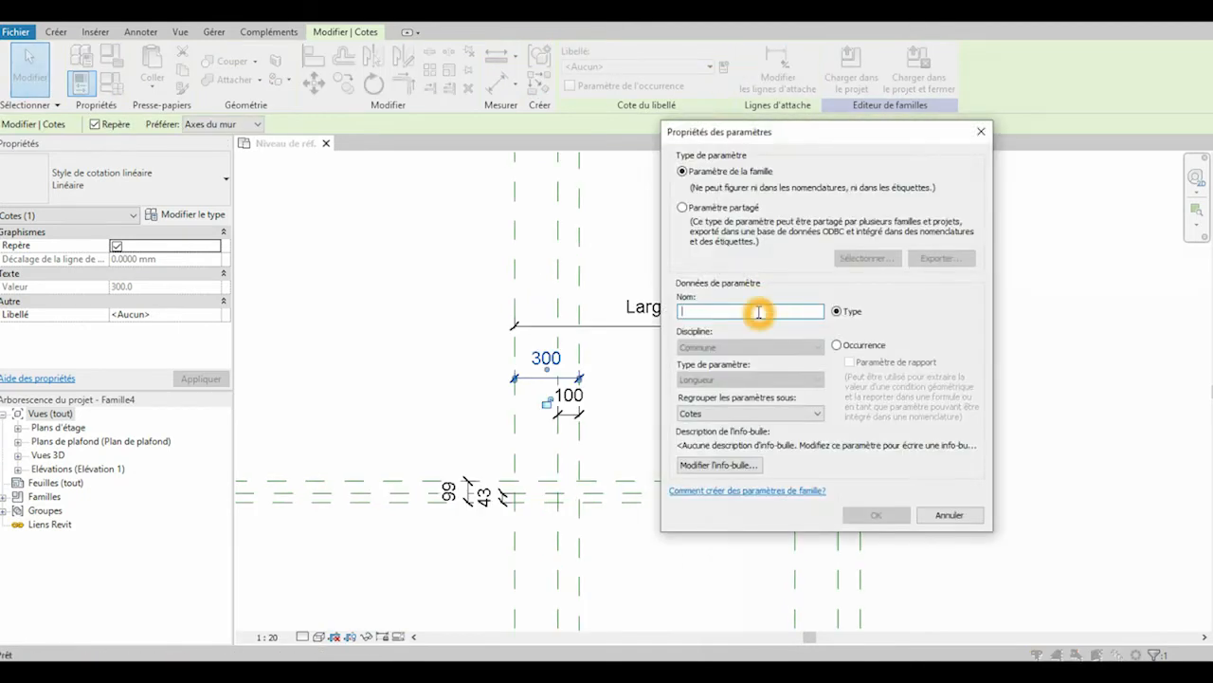
pyautogui.write('CPL')
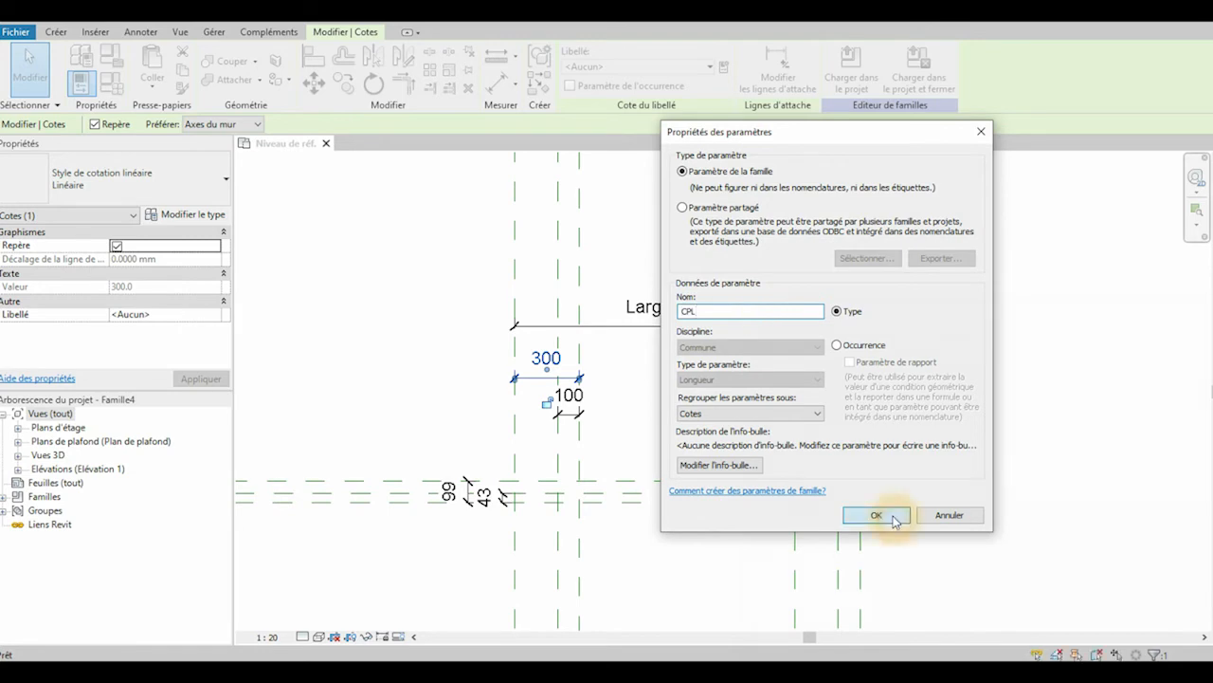
pyautogui.click(880, 515)
pyautogui.click(629, 411)
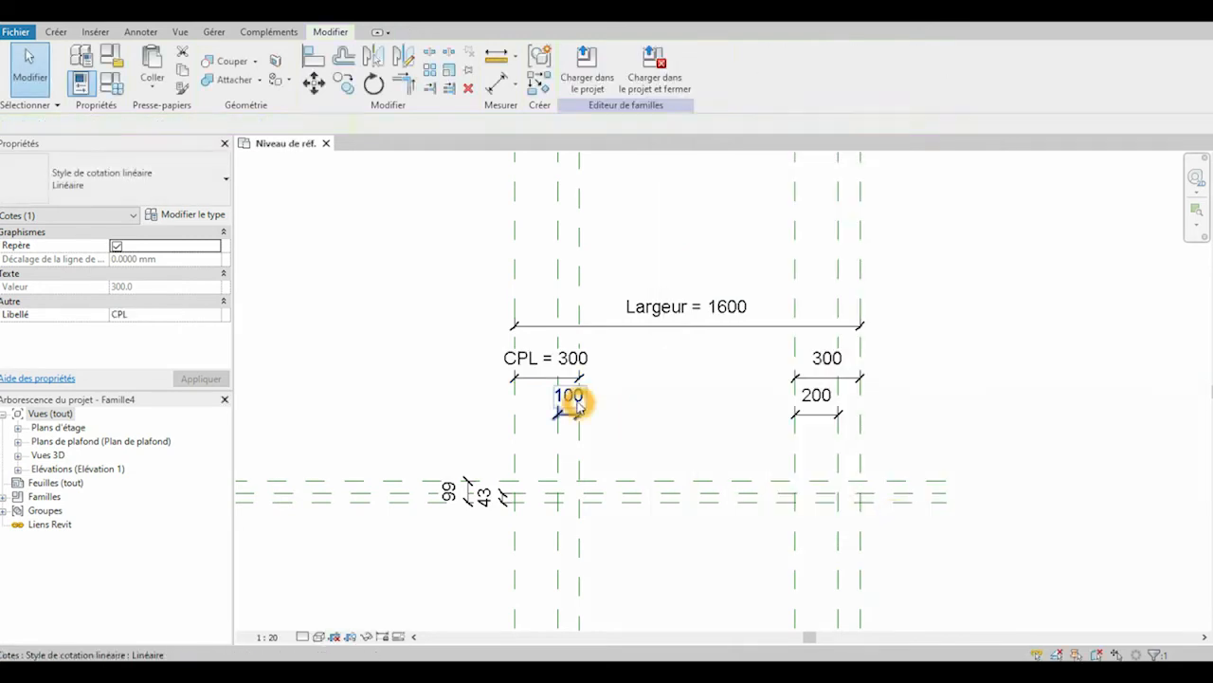
# Label the left 100 mm dimension with a new family type parameter named FL
pyautogui.click(569, 396)
pyautogui.scroll(1, 644, 438)
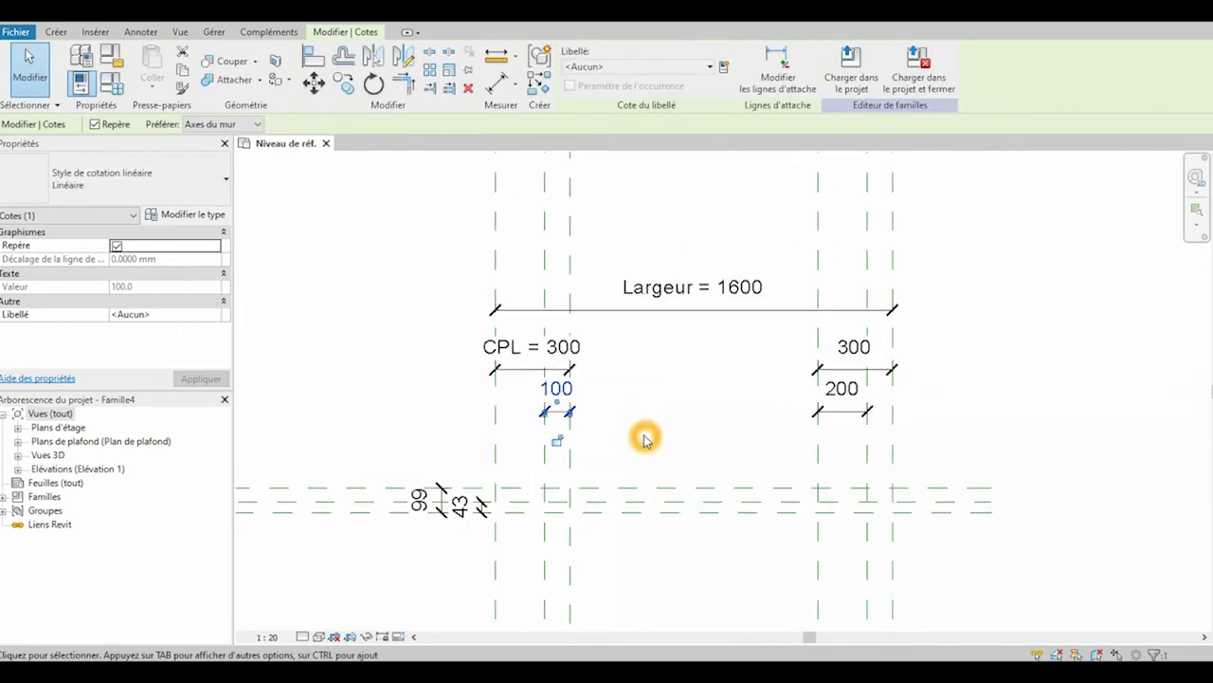
pyautogui.click(725, 70)
pyautogui.write('FL')
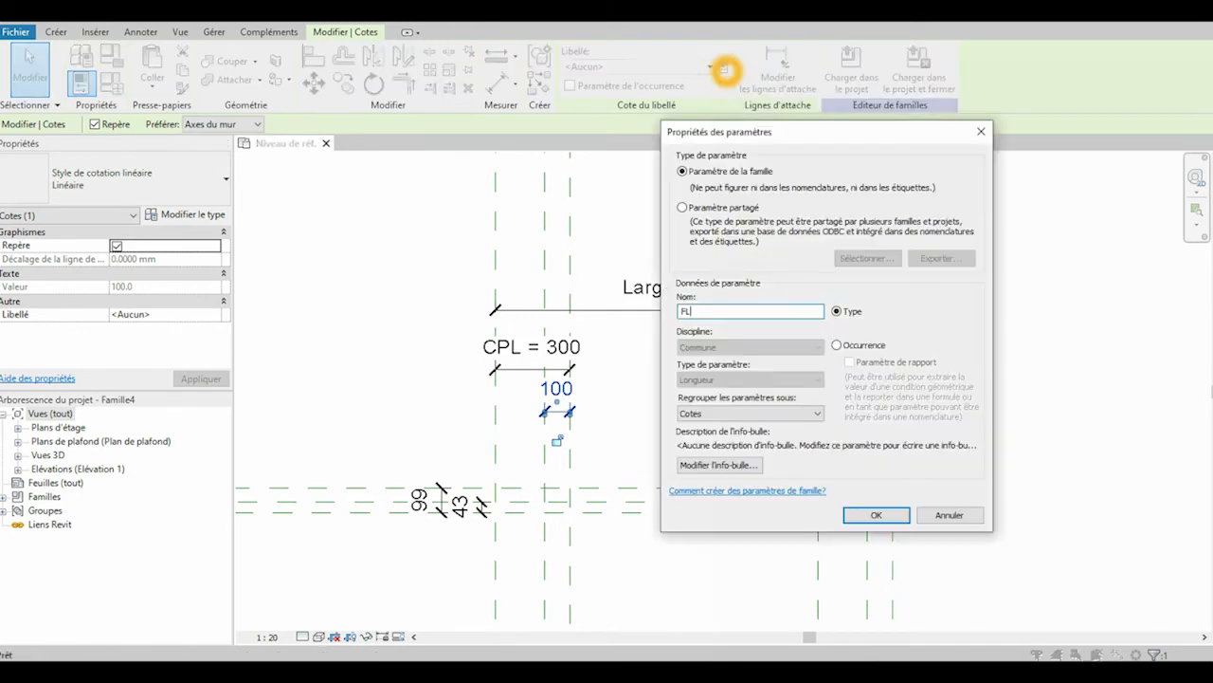
pyautogui.click(876, 515)
pyautogui.click(450, 543)
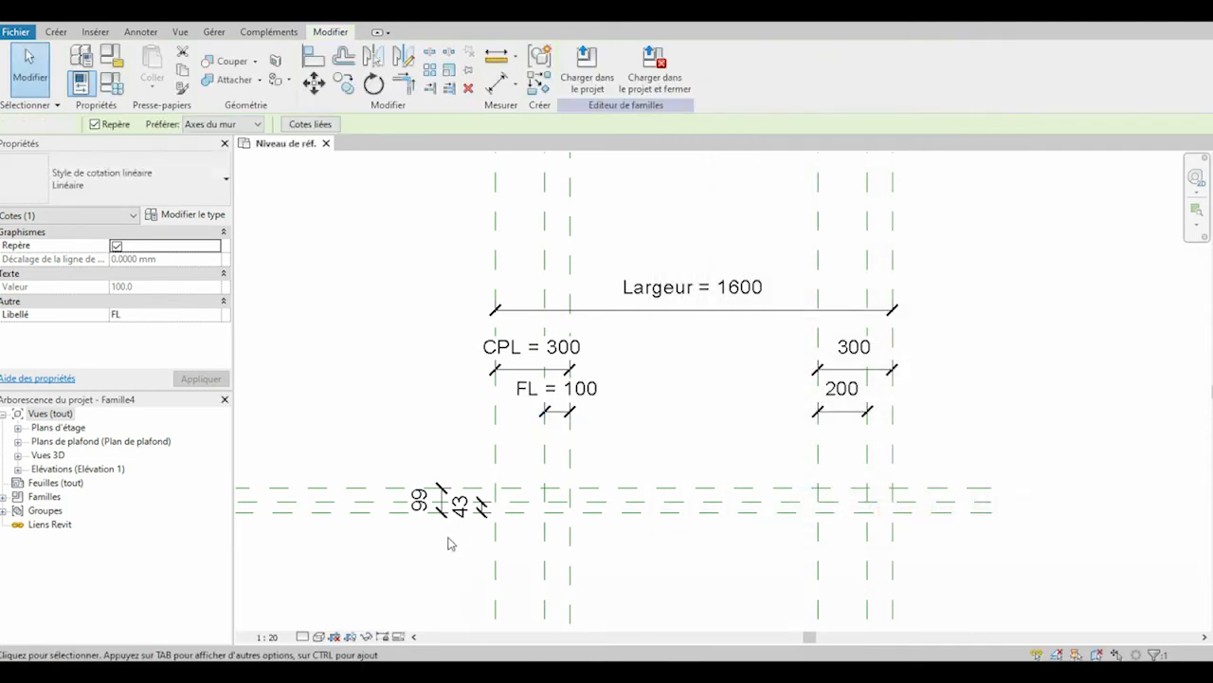
# Label the larger vertical dimension between the horizontal reference planes with a new family type parameter named Epaisseur
pyautogui.click(422, 500)
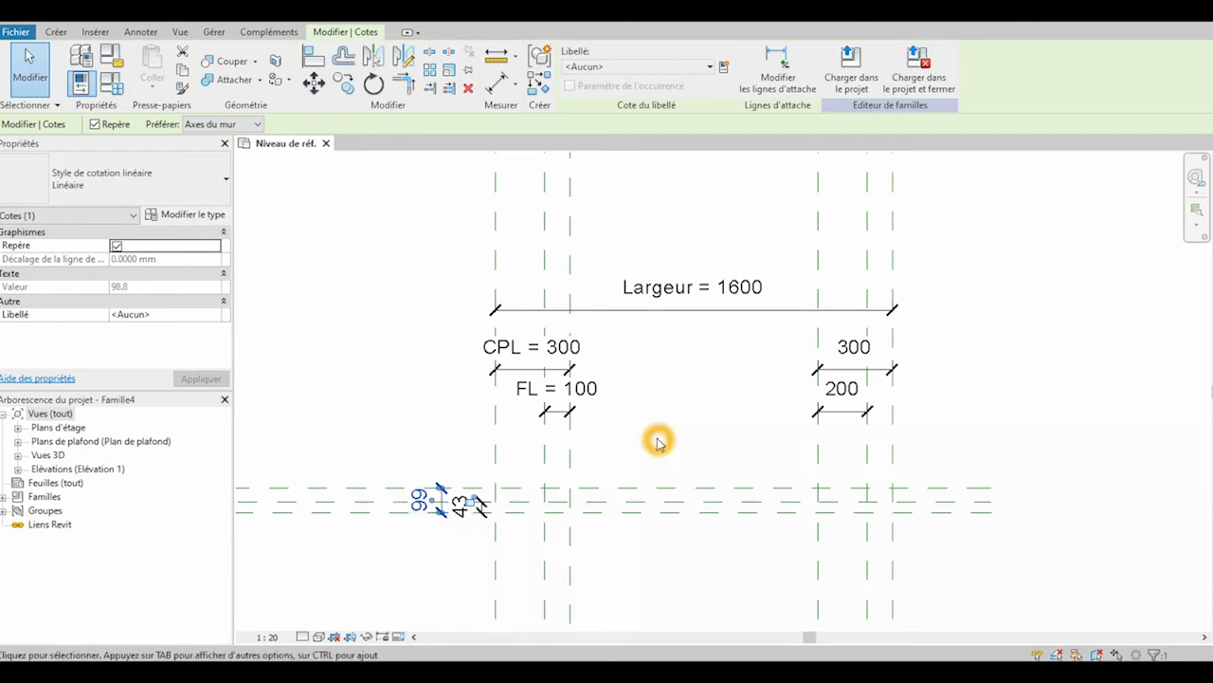
pyautogui.click(723, 69)
pyautogui.write('Epaisseur')
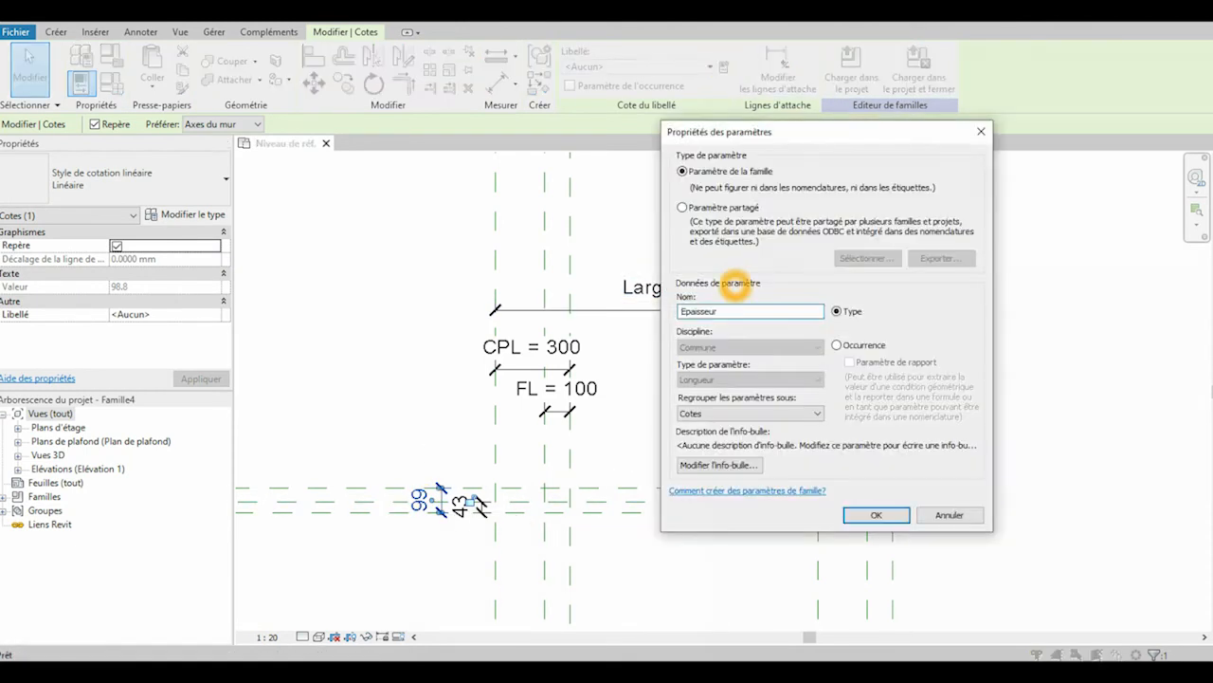
pyautogui.click(864, 517)
# Label the smaller vertical dimension between the horizontal reference planes with a new family type parameter named FP
pyautogui.scroll(2, 485, 552)
pyautogui.click(486, 487)
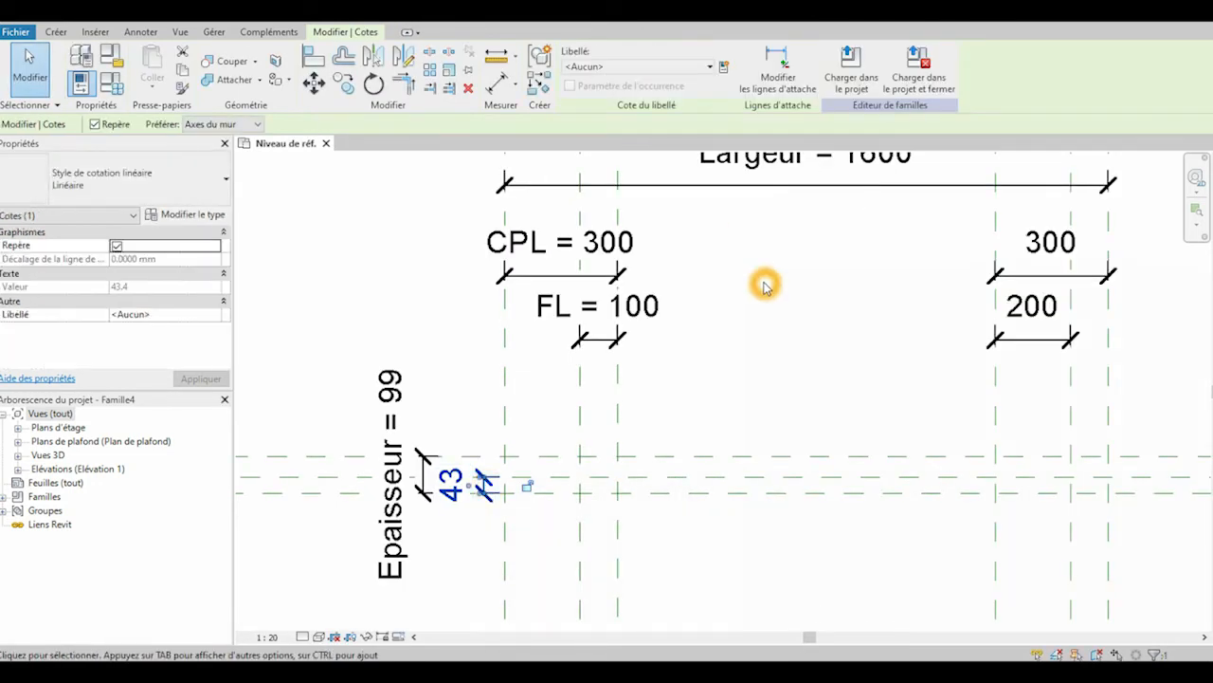
pyautogui.click(723, 66)
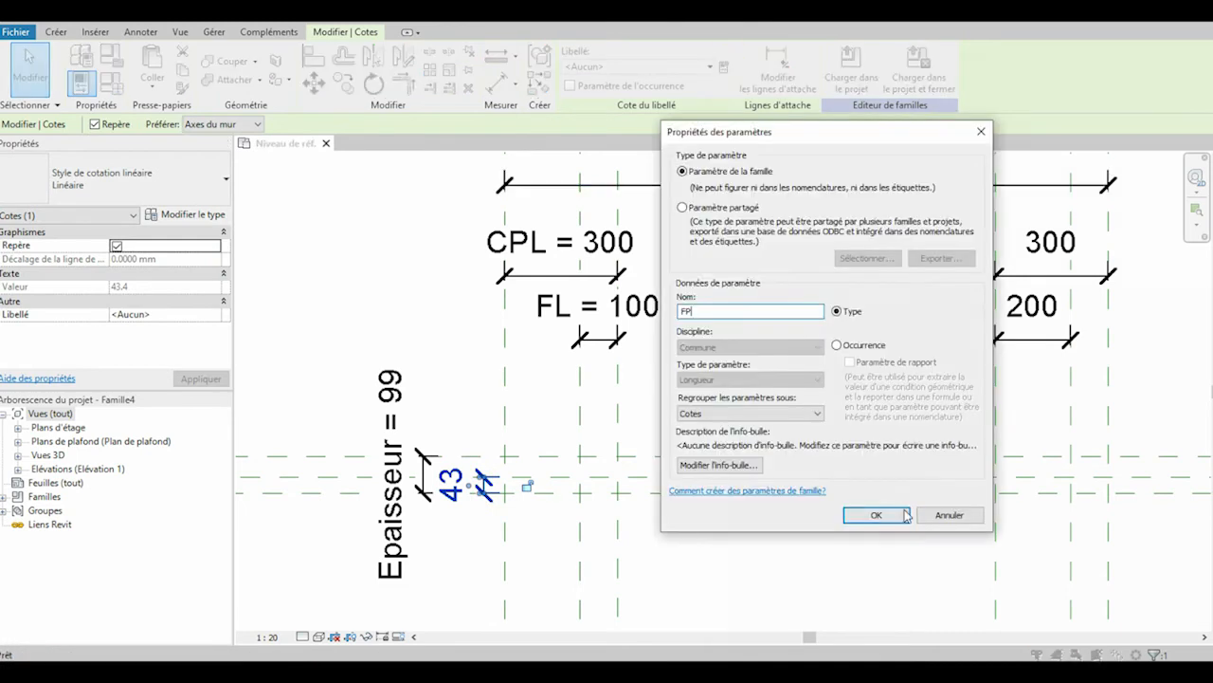
pyautogui.click(899, 517)
pyautogui.click(368, 556)
# Set the reference level plan's view scale to 1:5
pyautogui.click(268, 637)
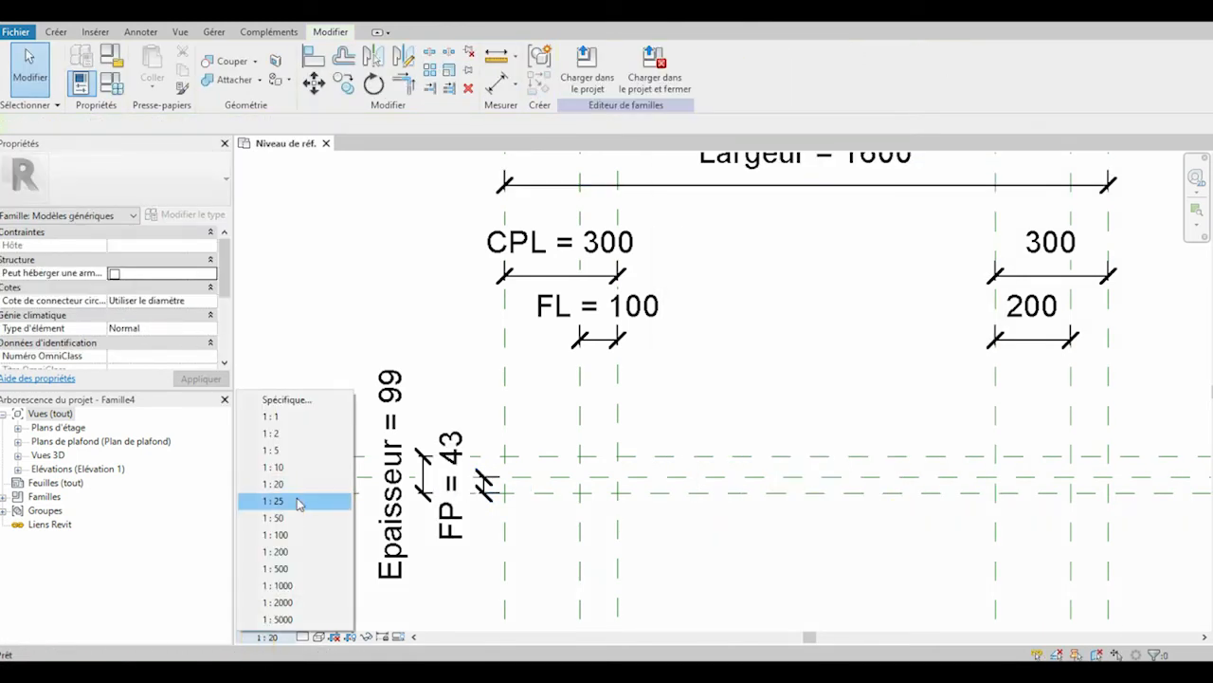
pyautogui.click(297, 452)
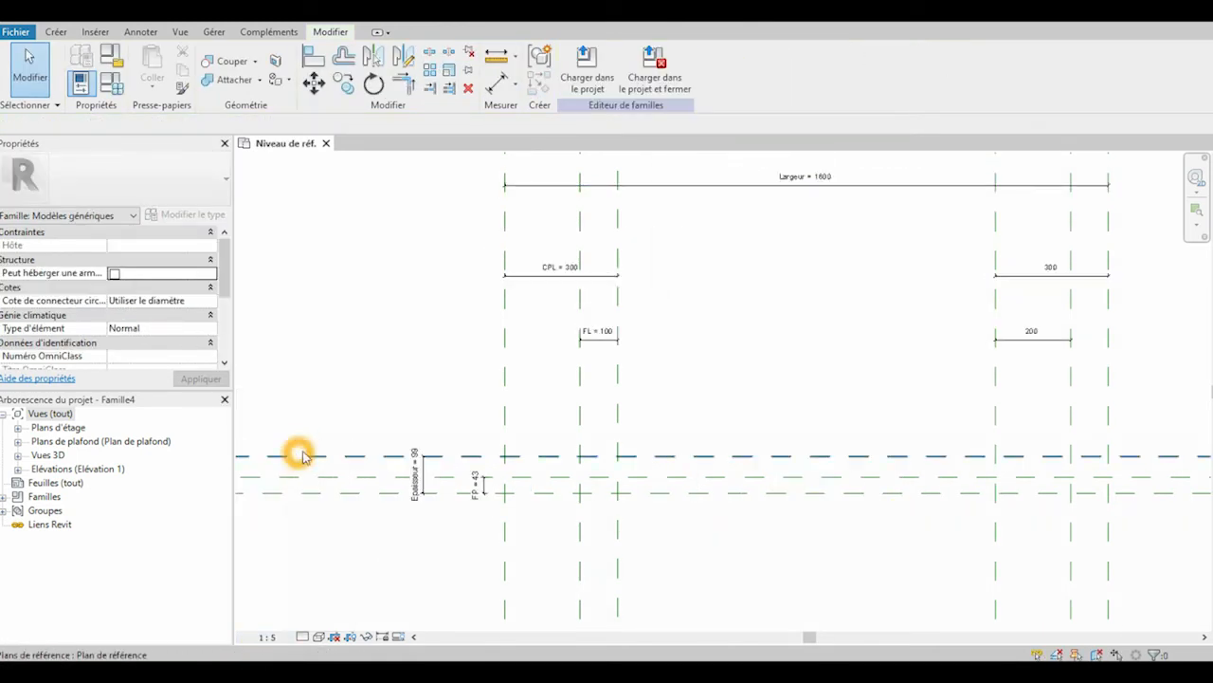
pyautogui.scroll(-1, 718, 386)
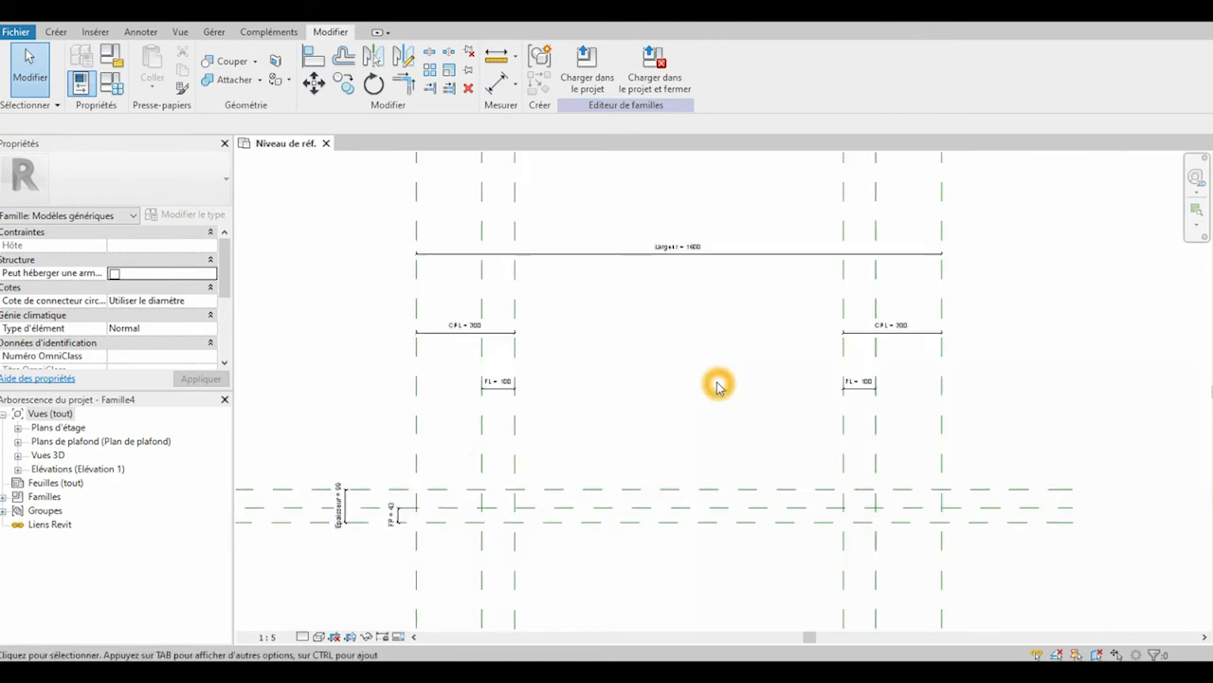
# Open the Avant elevation and draw a horizontal reference plane about 1698 mm above the reference level, across all vertical planes
pyautogui.click(17, 468)
pyautogui.doubleClick(59, 496)
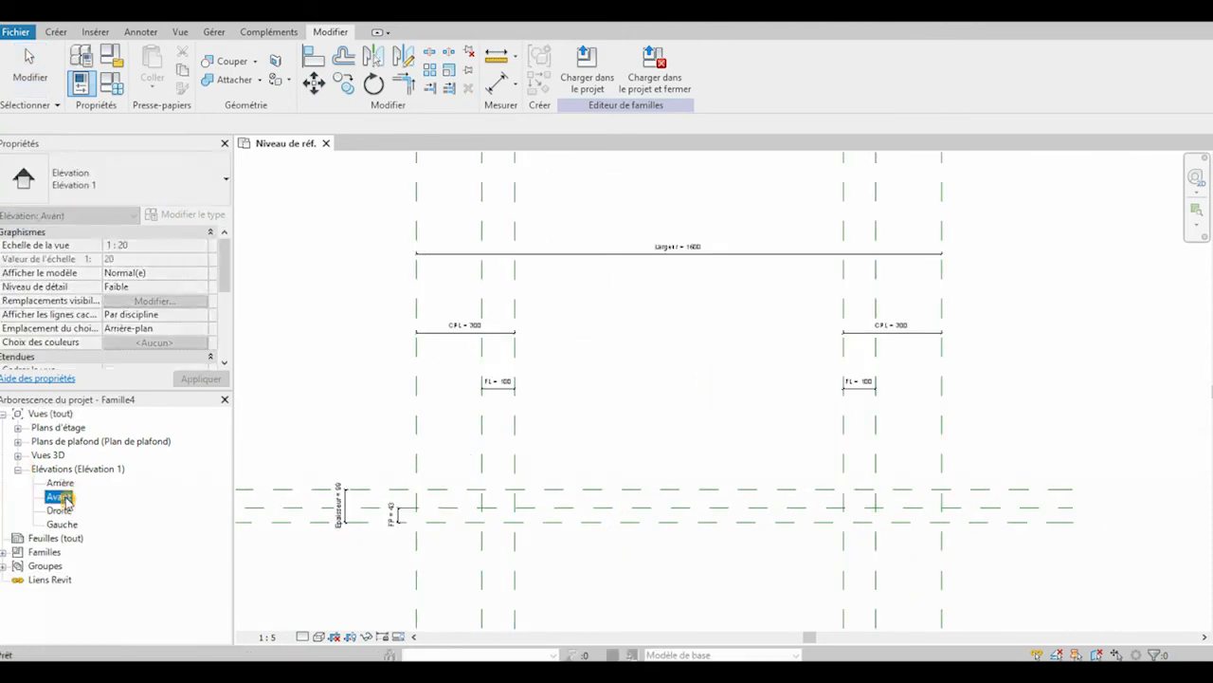
pyautogui.click(57, 34)
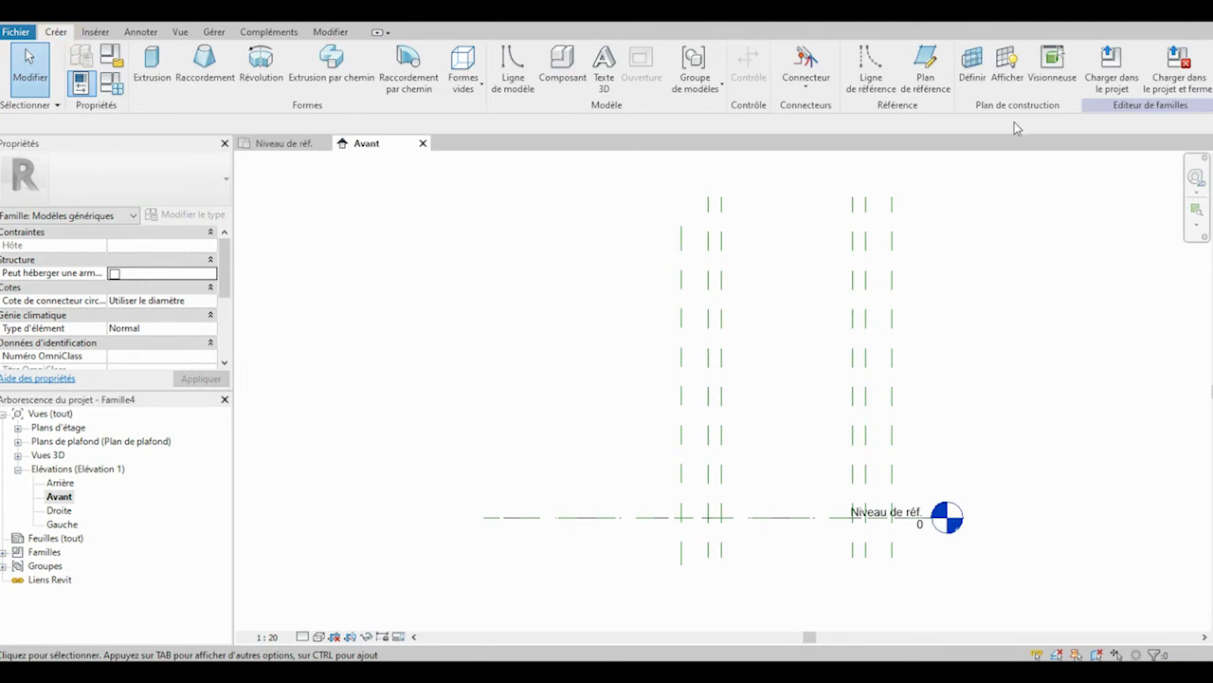
pyautogui.click(518, 295)
pyautogui.click(959, 299)
pyautogui.click(976, 297)
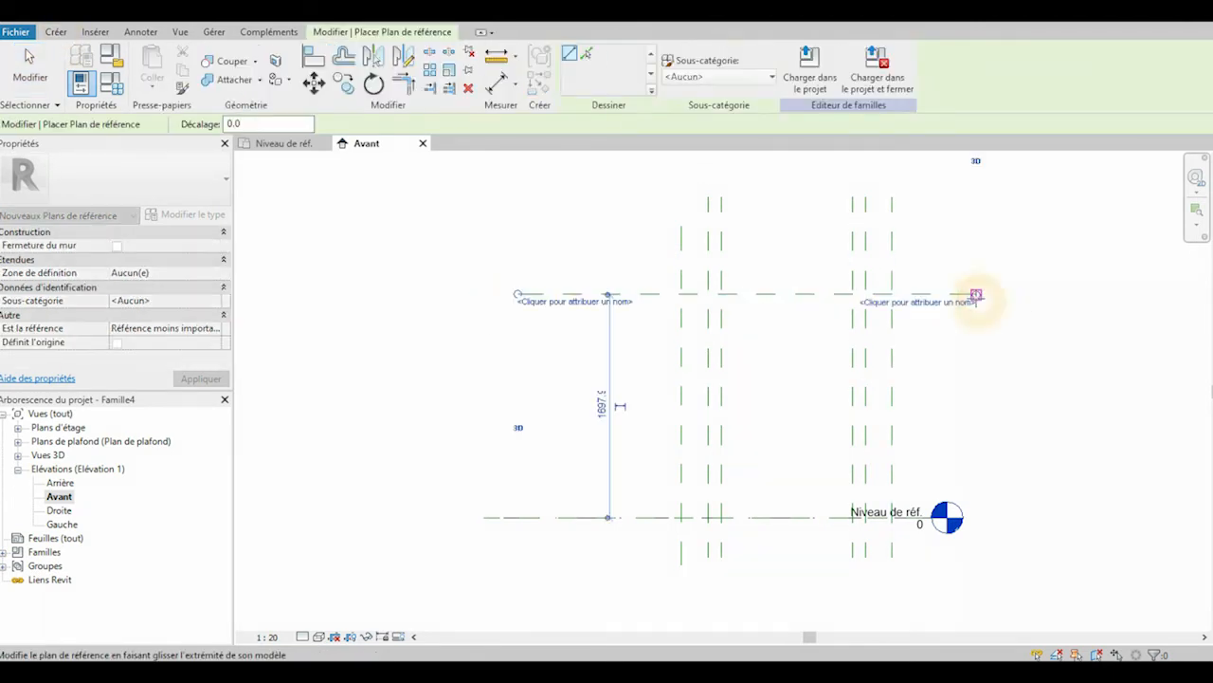
# Add an aligned dimension from the reference level to the new horizontal reference plane
pyautogui.scroll(3, 1056, 345)
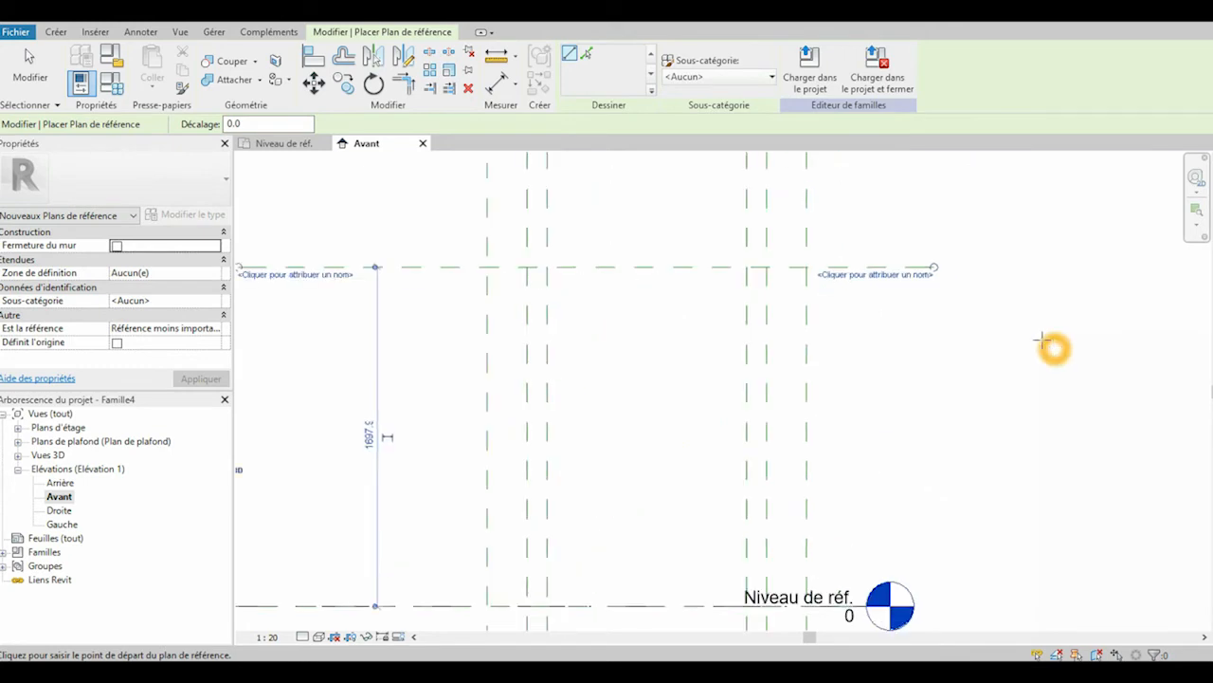
pyautogui.click(498, 85)
pyautogui.click(479, 606)
pyautogui.click(446, 268)
pyautogui.click(442, 269)
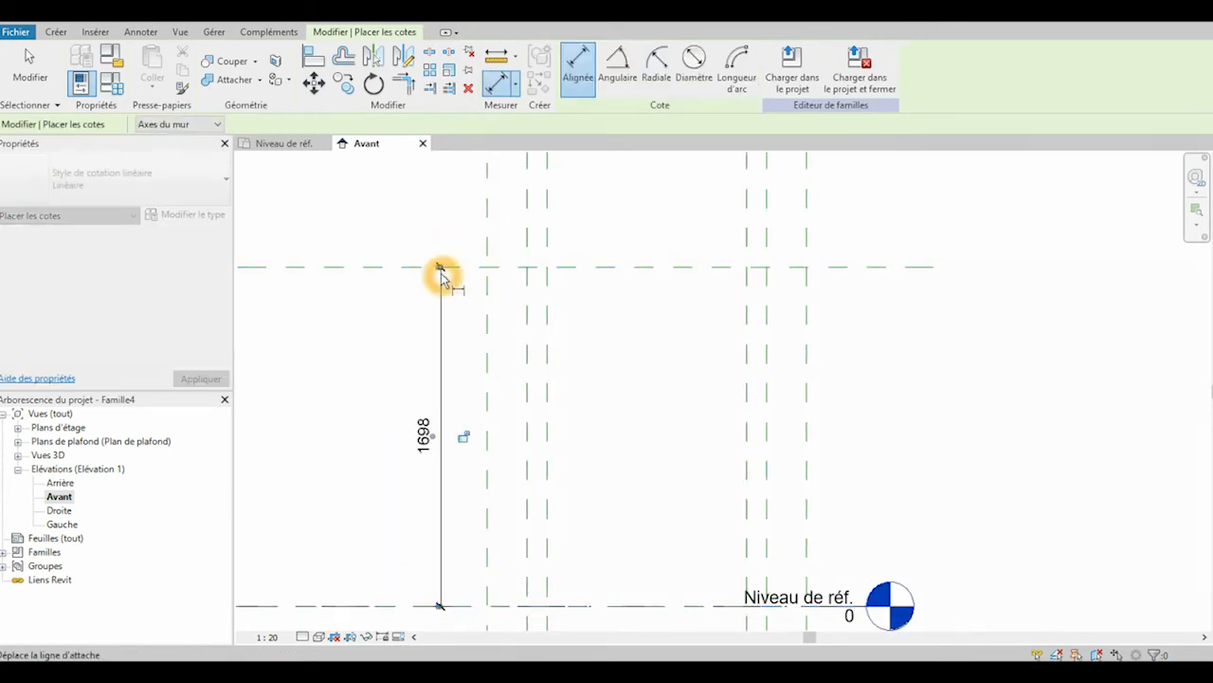
pyautogui.press('Escape')
# Label the height dimension with a new family type parameter named Hauteur
pyautogui.click(443, 348)
pyautogui.click(723, 66)
pyautogui.write('Hauteur')
pyautogui.click(887, 515)
pyautogui.click(933, 470)
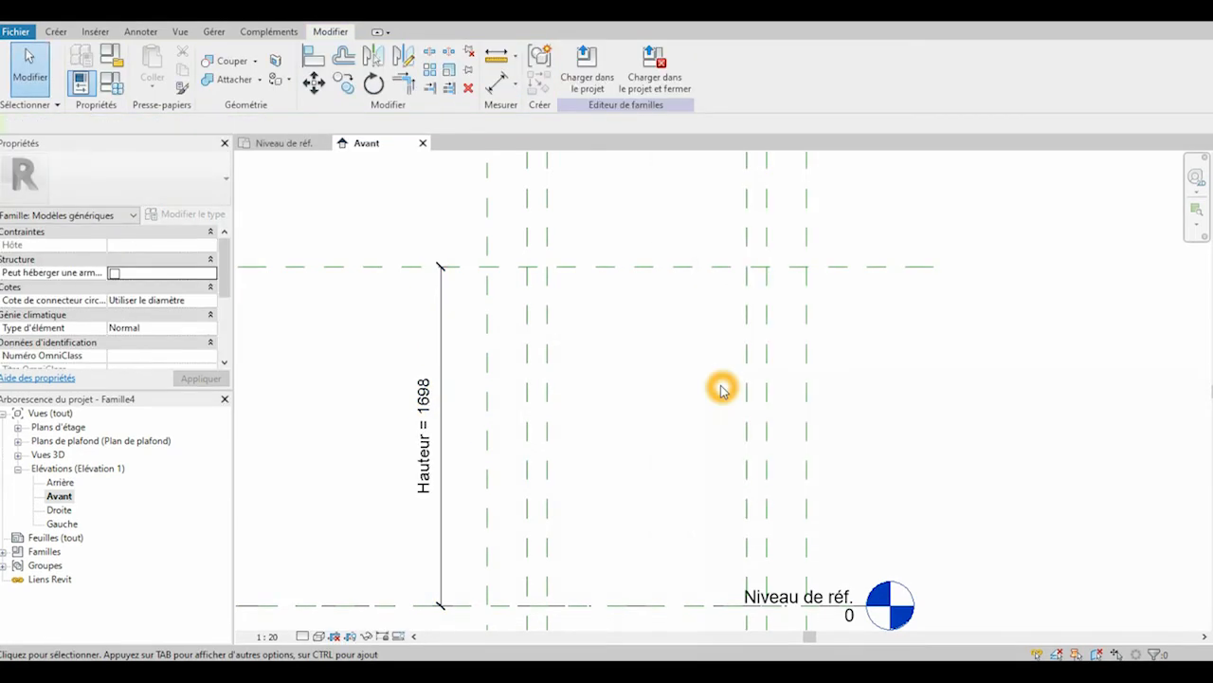
# Save the family as Huisserie in a new folder named Porte simple inside Portes > Résidentiel
pyautogui.hotkey('ctrl', 's')
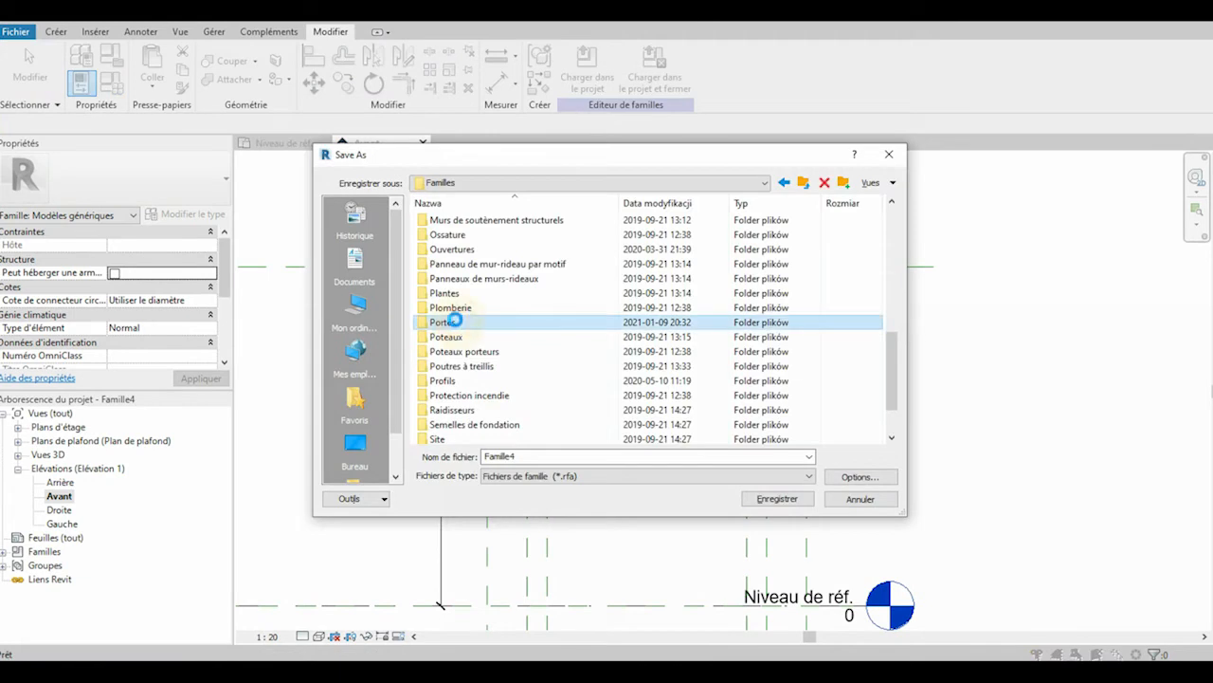
pyautogui.doubleClick(451, 320)
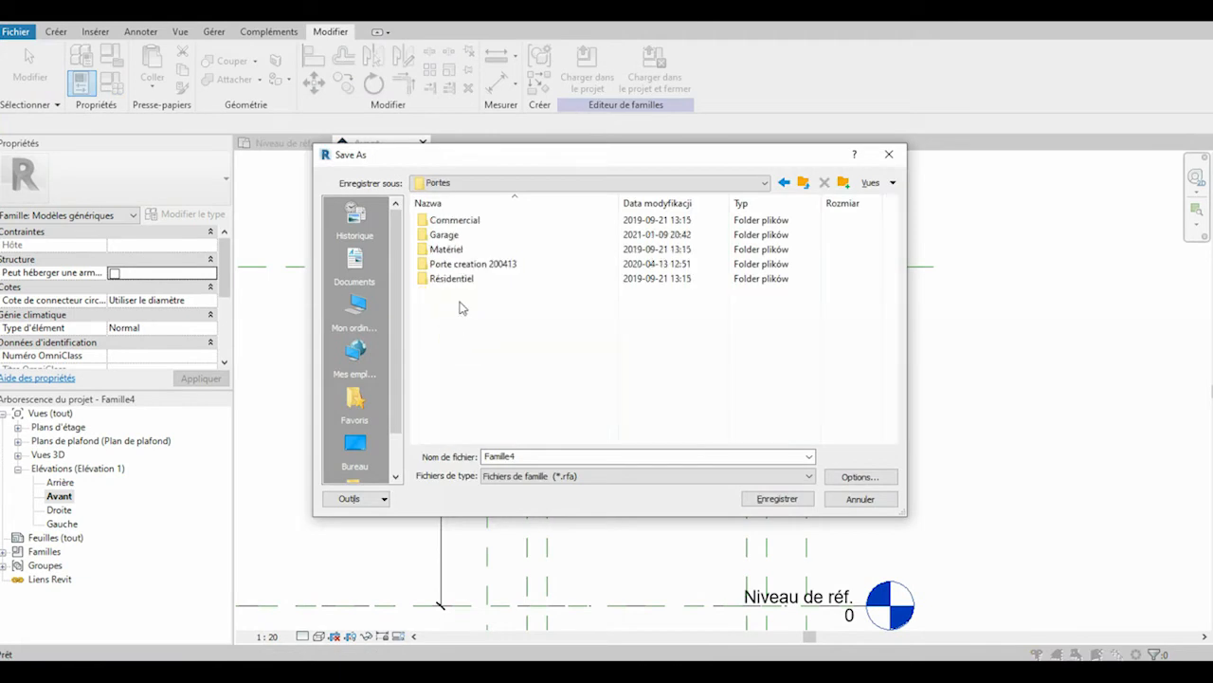
pyautogui.doubleClick(459, 280)
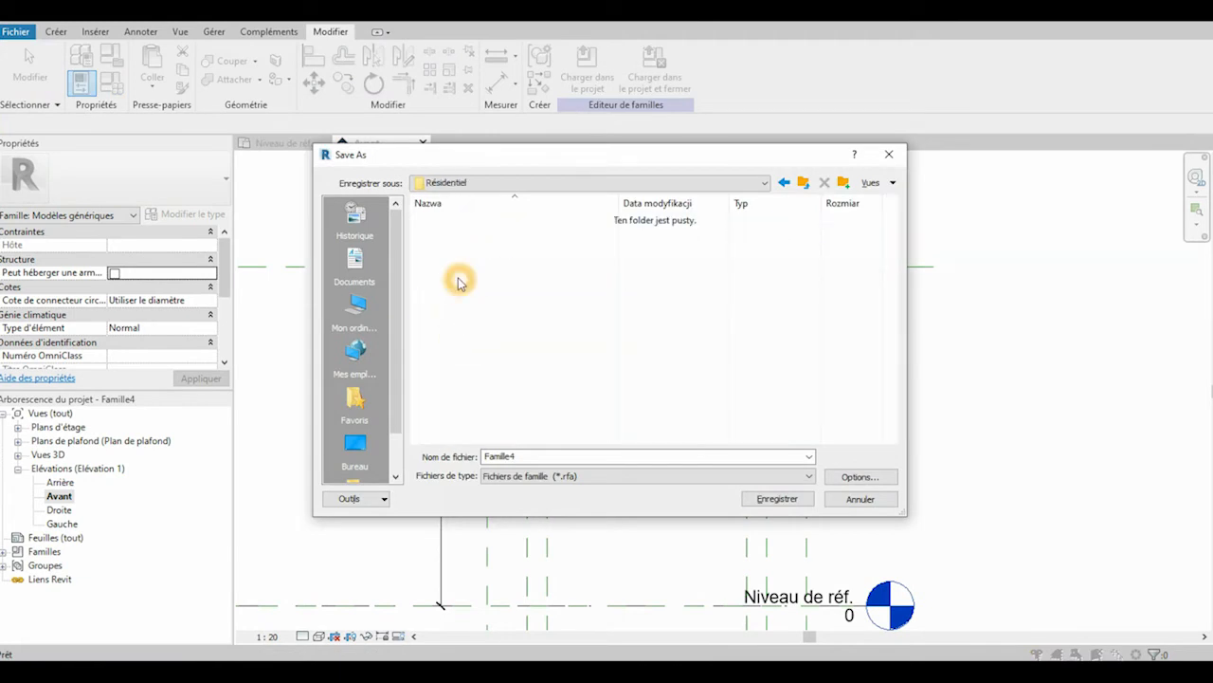
pyautogui.rightClick(459, 282)
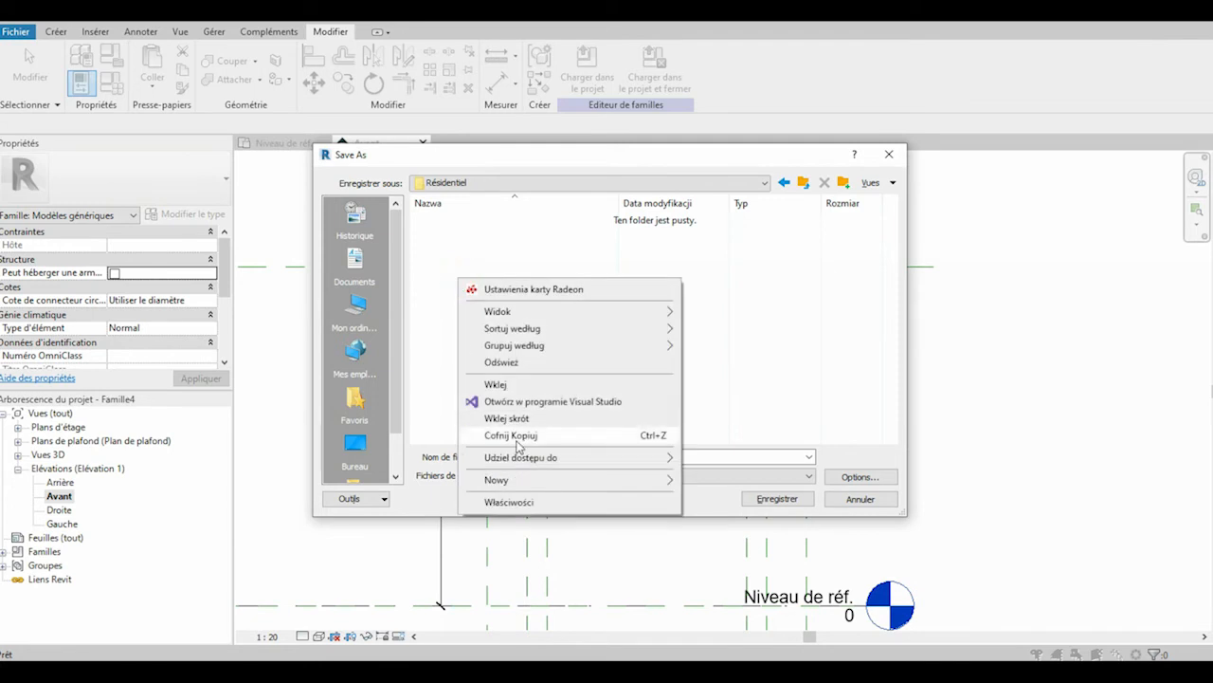
pyautogui.moveTo(537, 480)
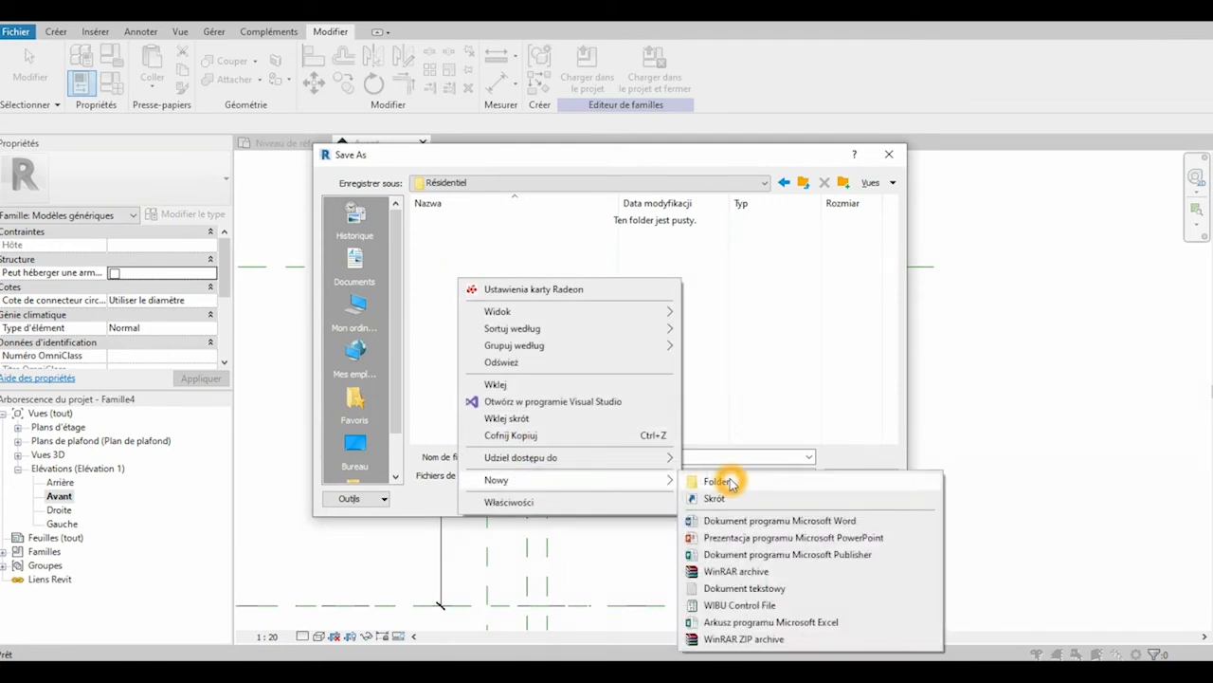
pyautogui.click(726, 481)
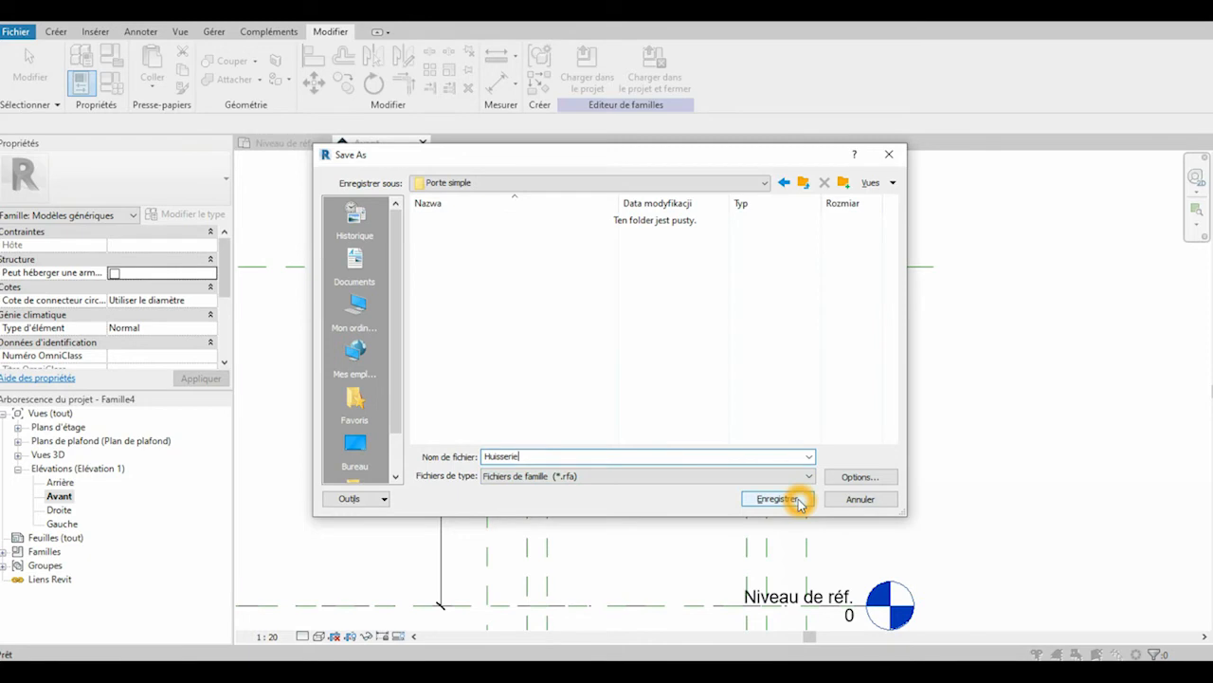
pyautogui.click(797, 499)
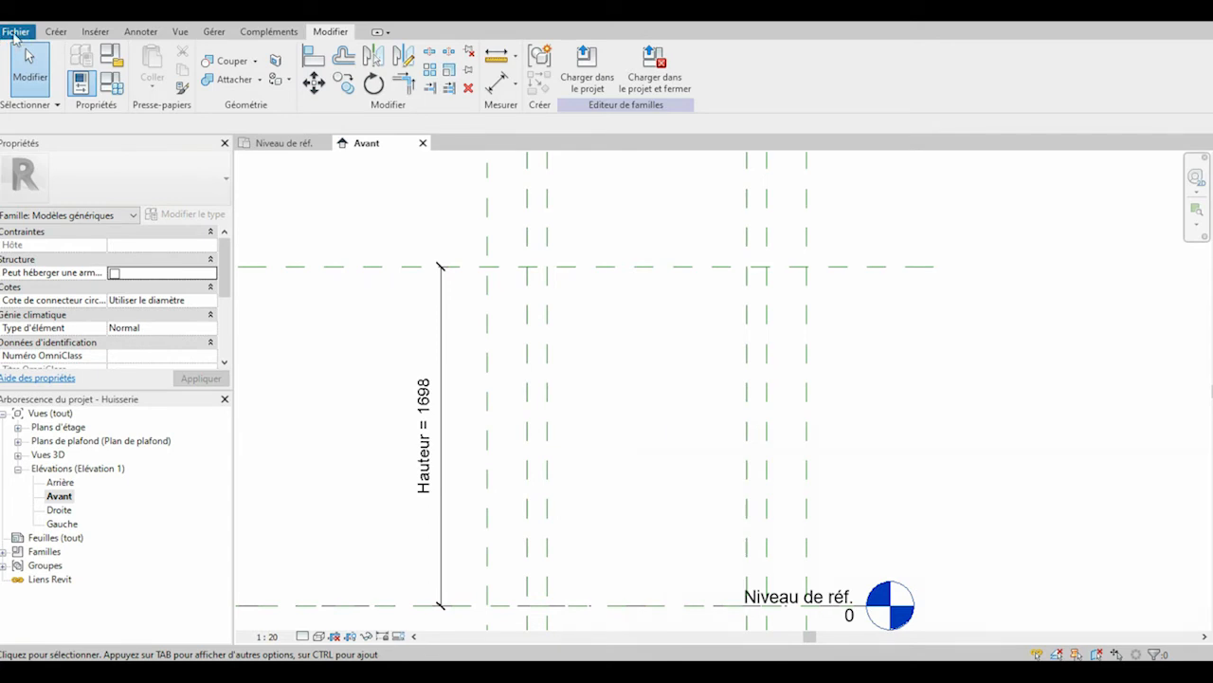
# Create a new family from the Profil métrique template in the Familles Templates folder
pyautogui.click(15, 33)
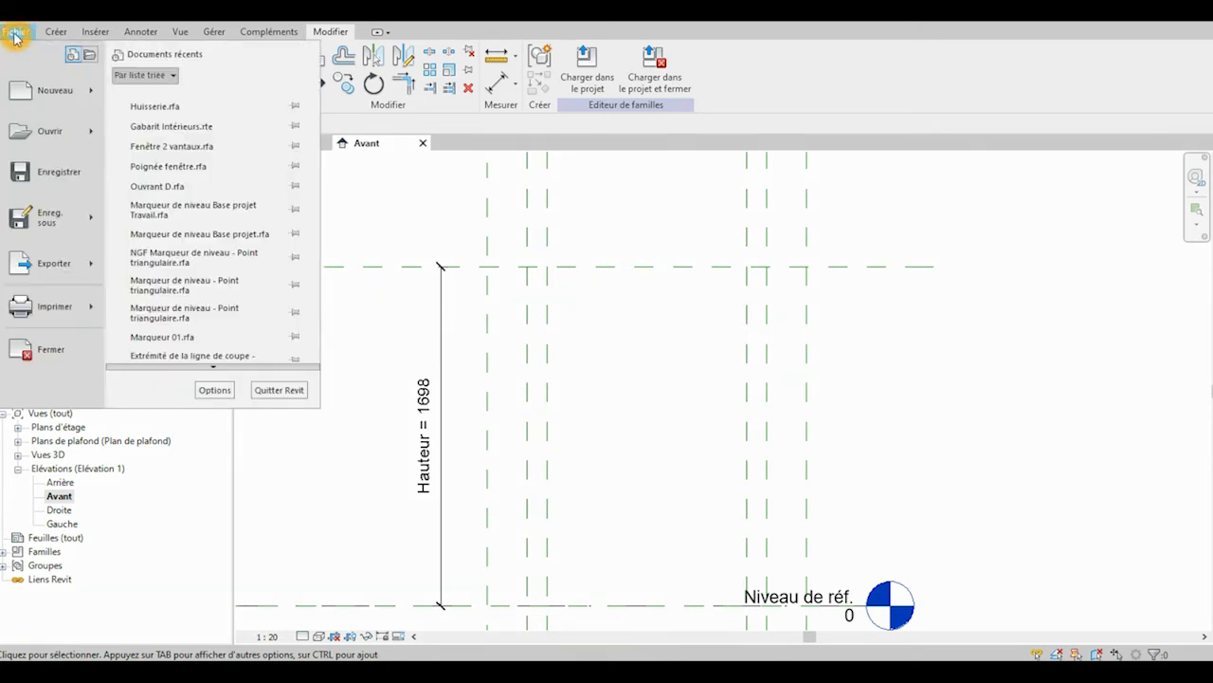
pyautogui.click(95, 90)
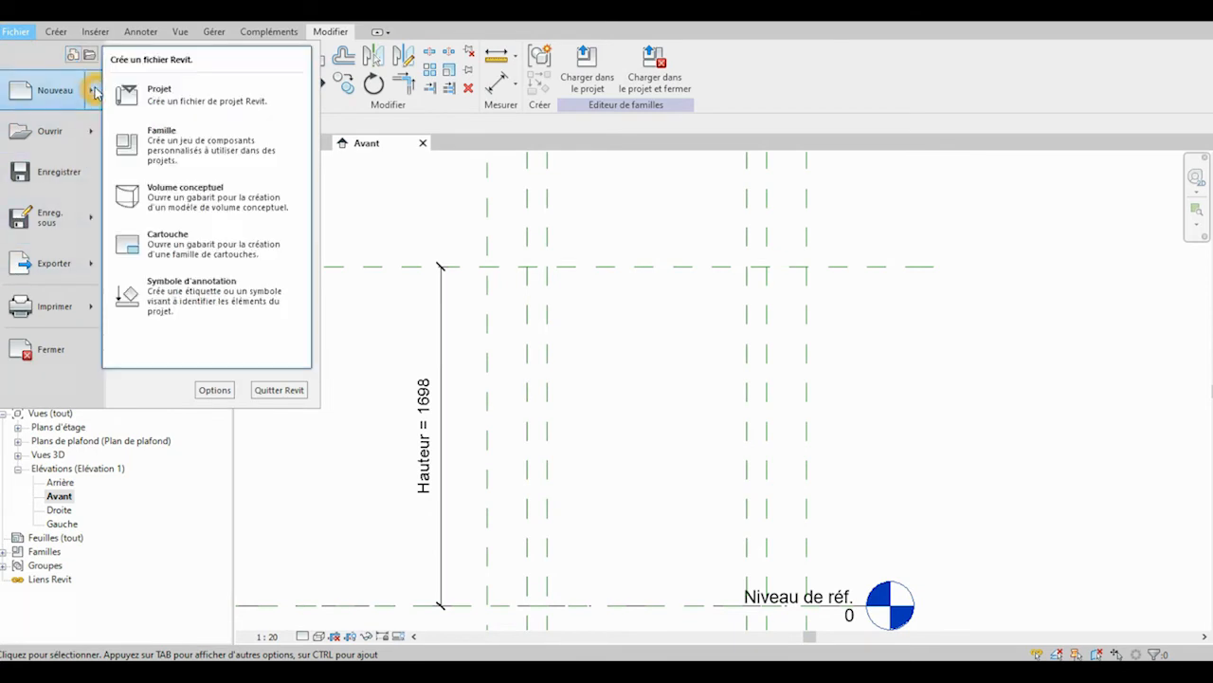
pyautogui.click(190, 140)
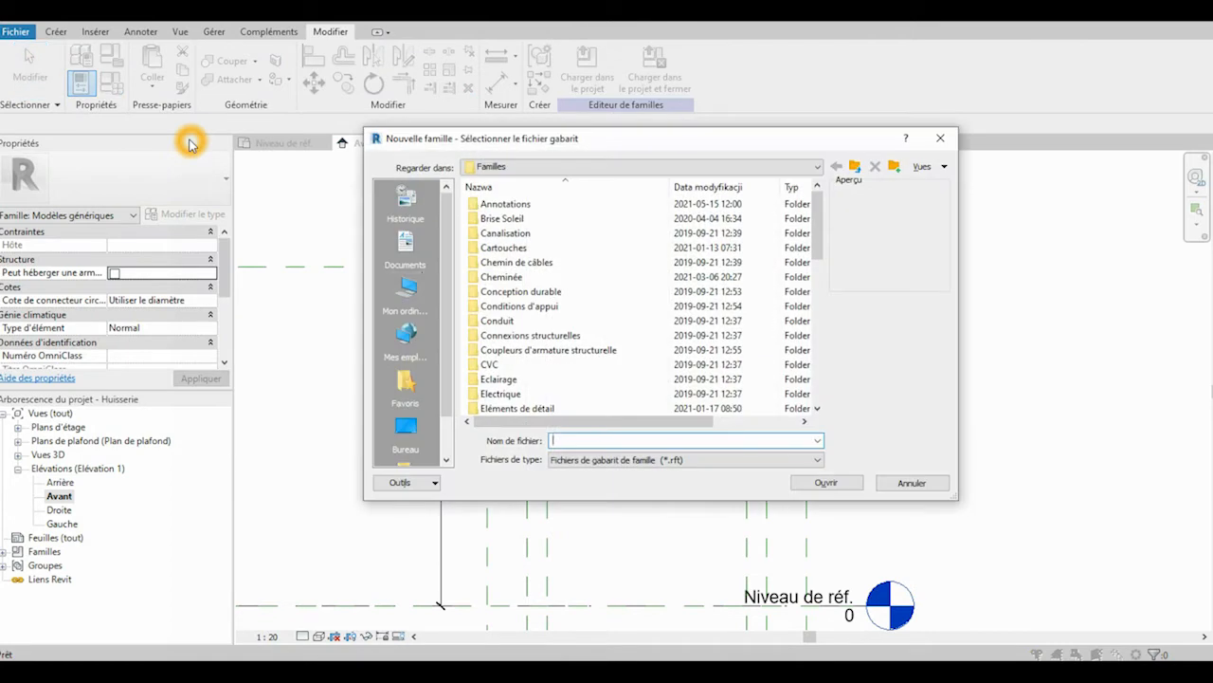
pyautogui.click(825, 215)
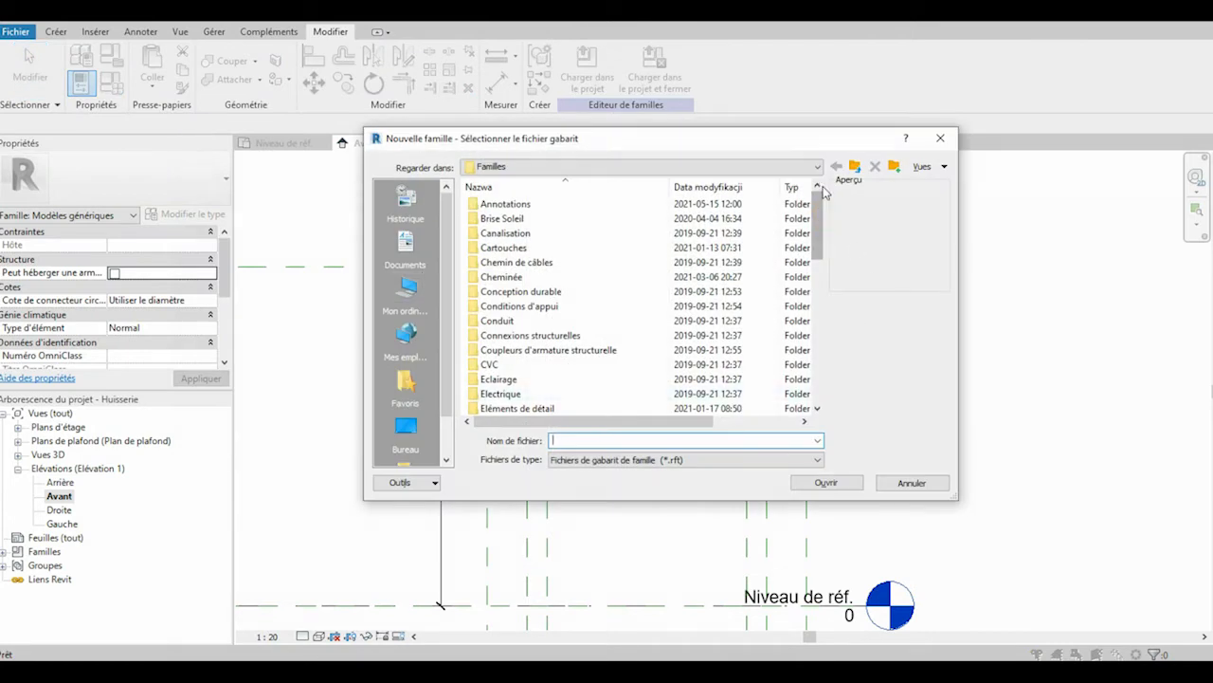
pyautogui.click(817, 167)
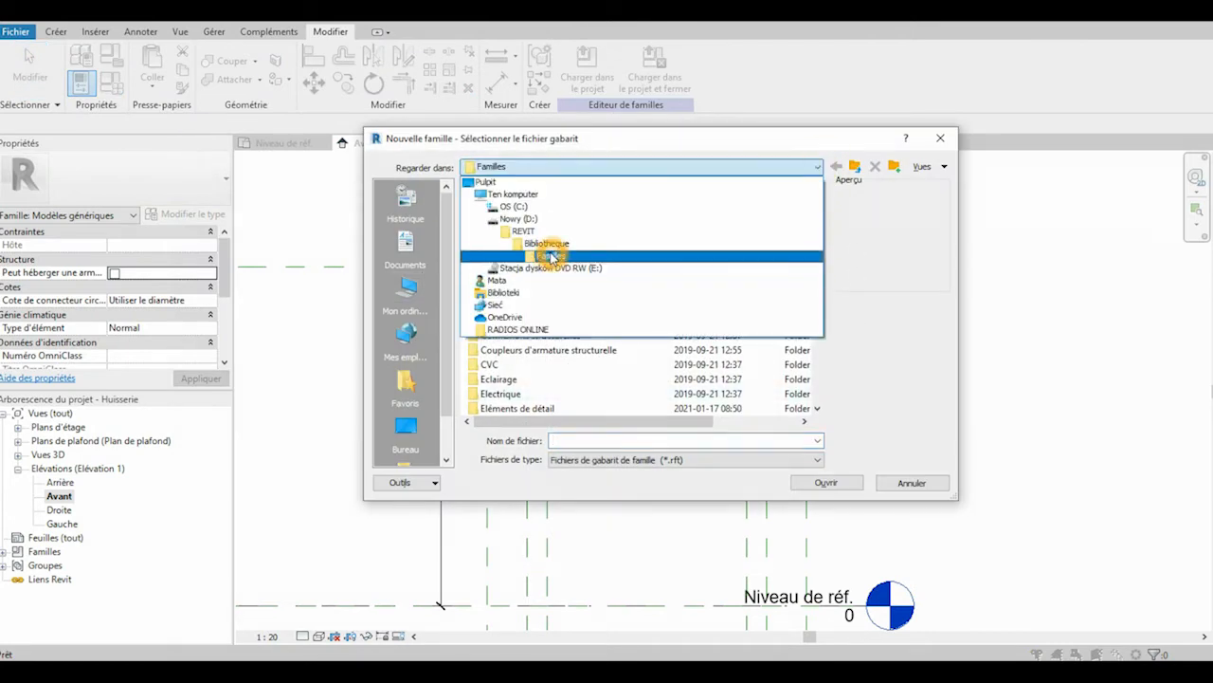
pyautogui.click(546, 242)
pyautogui.doubleClick(519, 215)
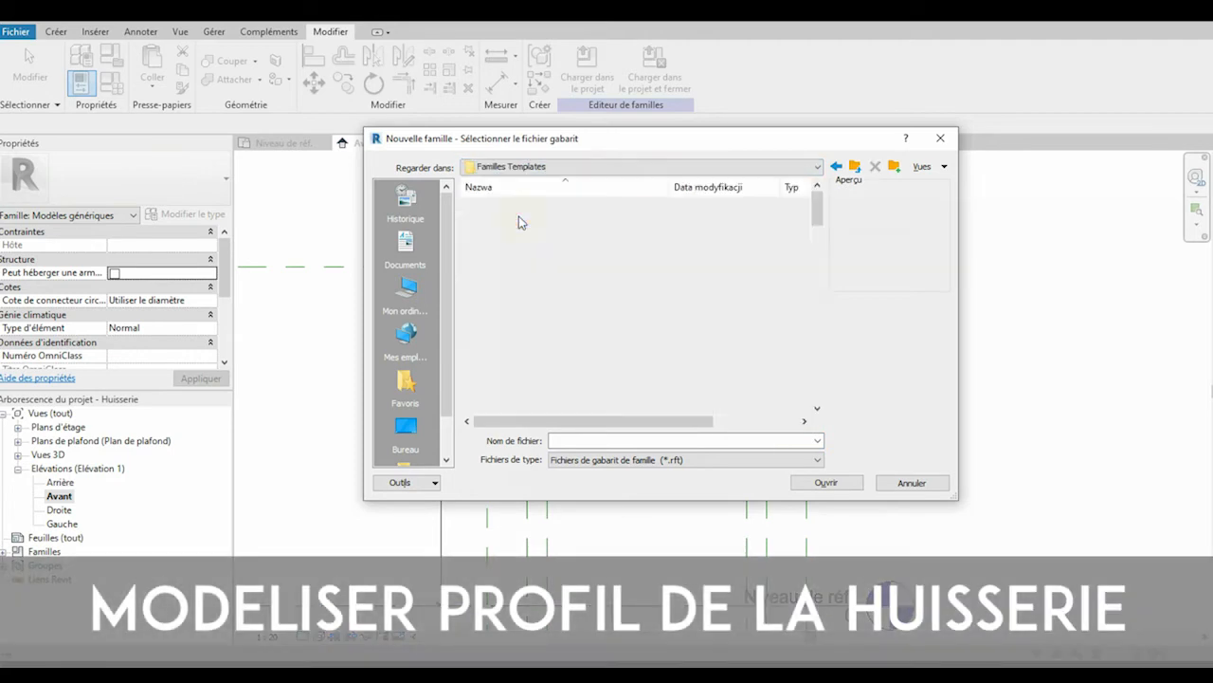
pyautogui.moveTo(819, 203); pyautogui.dragTo(836, 375)
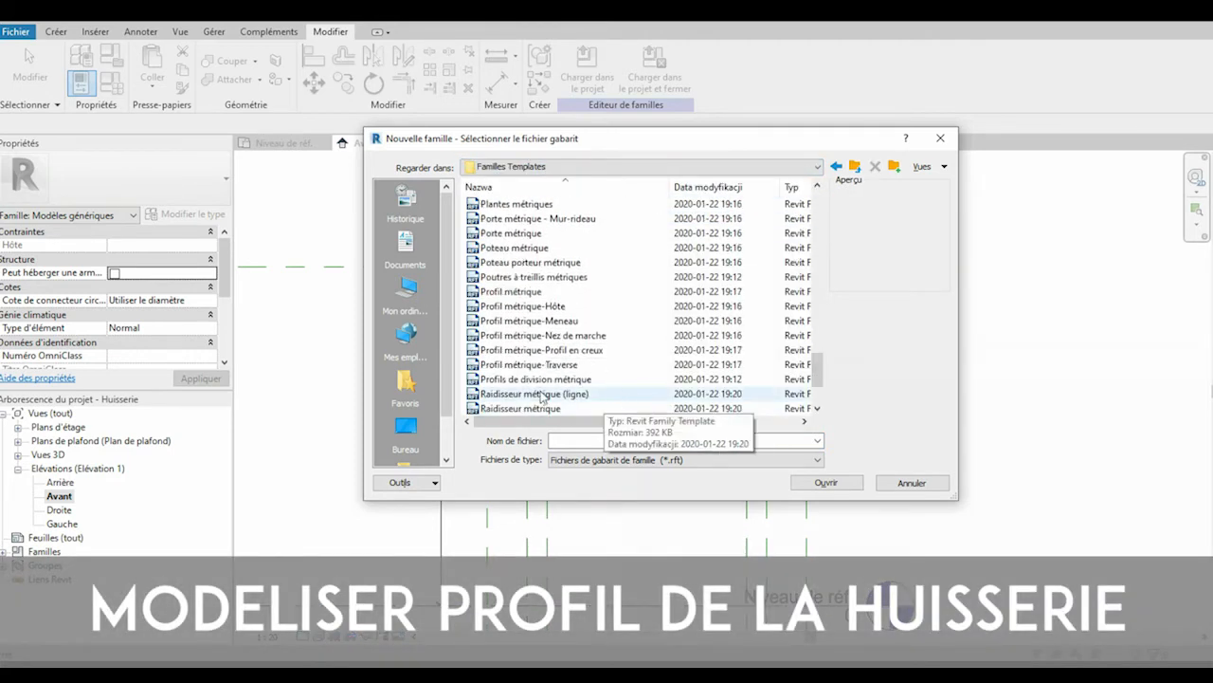
pyautogui.click(515, 293)
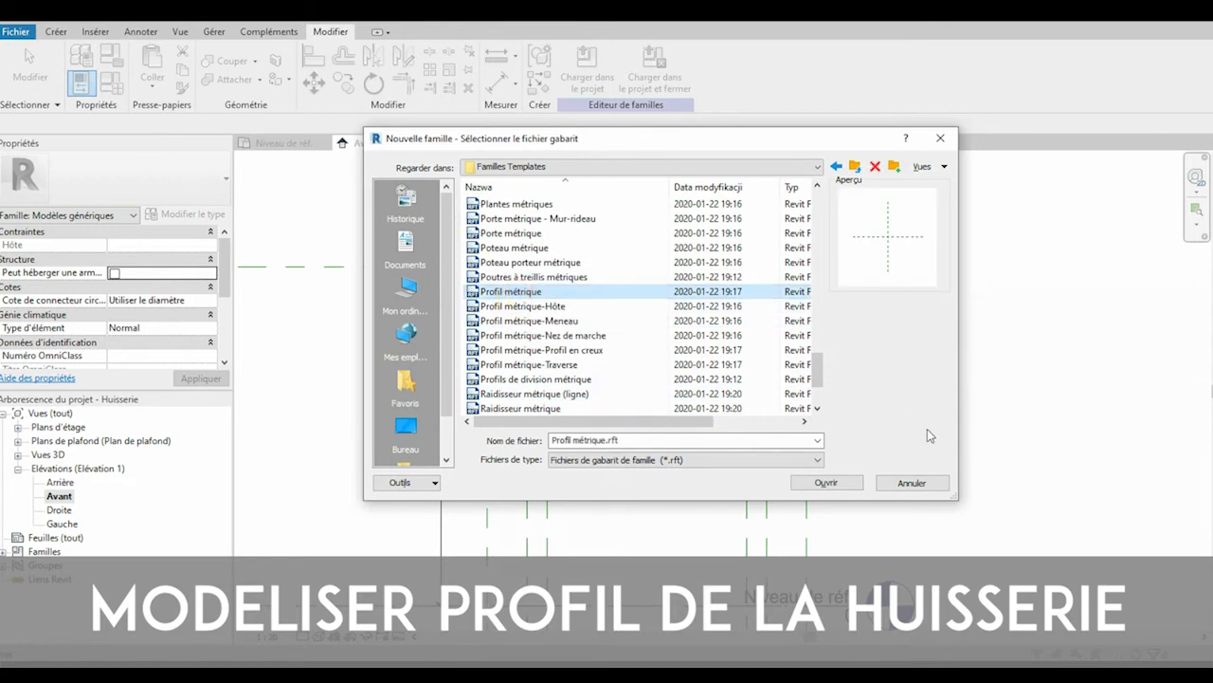
pyautogui.click(855, 485)
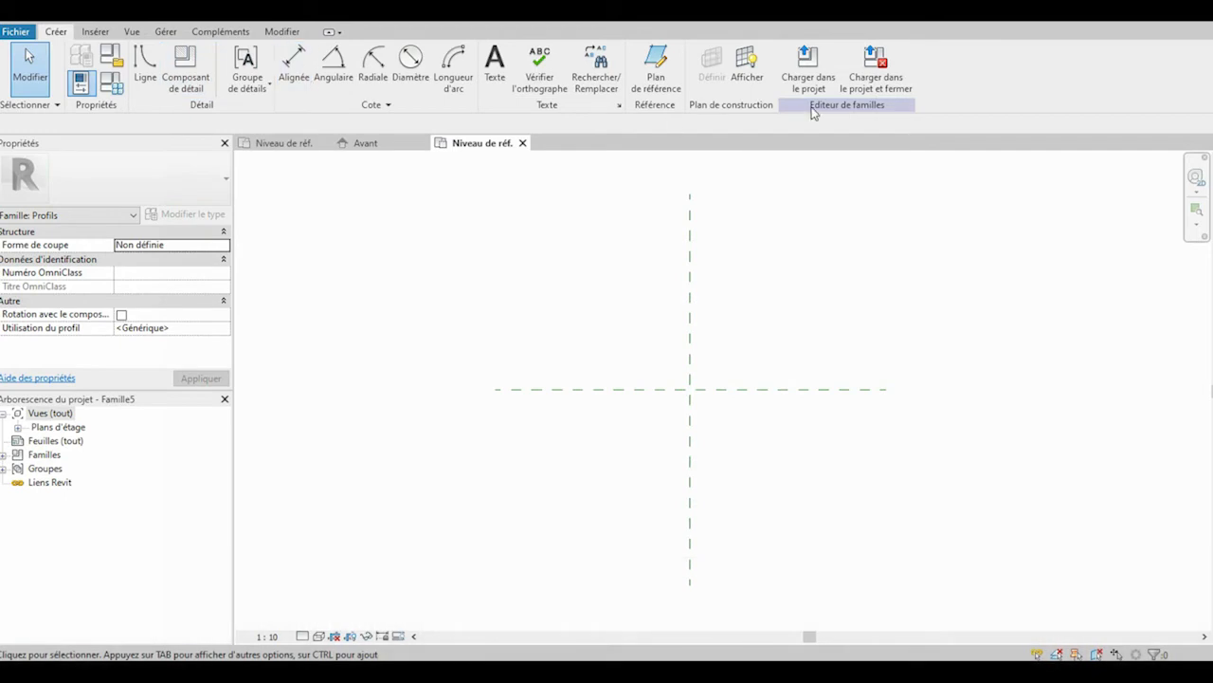
# Draw a vertical reference plane 300 mm to the right of the profile's central vertical plane
pyautogui.click(661, 61)
pyautogui.click(661, 61)
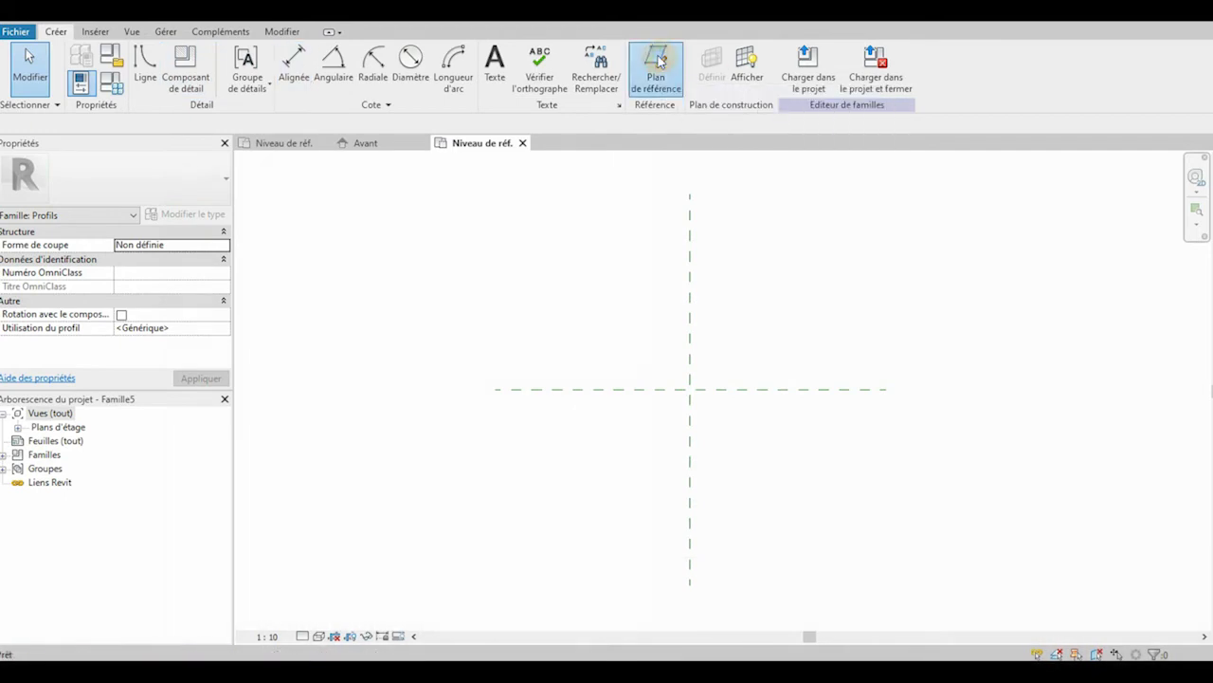
pyautogui.click(787, 193)
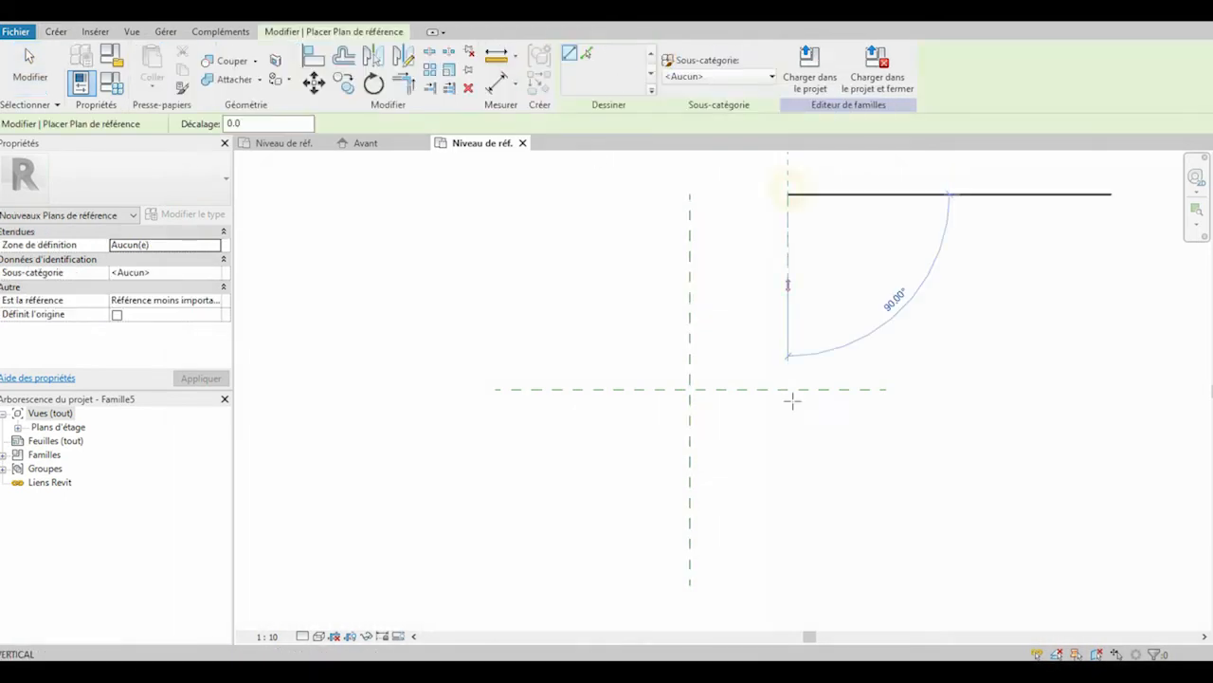
pyautogui.click(789, 586)
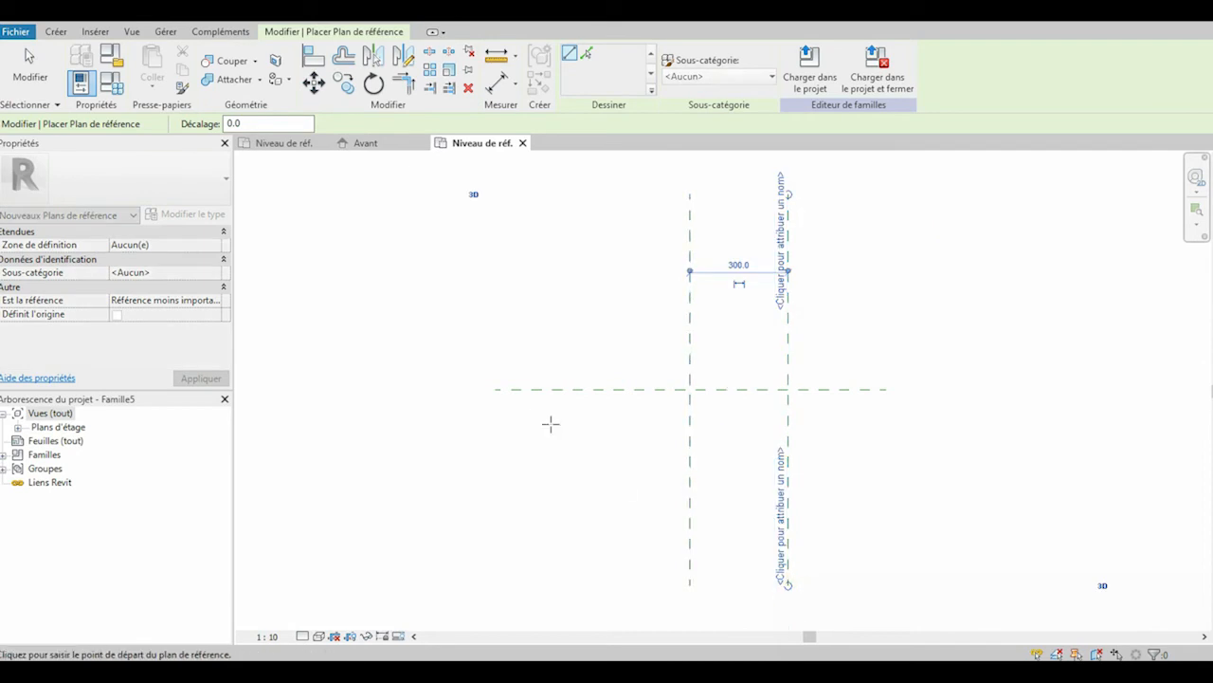
# Draw horizontal reference planes about 60 mm and 31 mm above the central one, and a vertical plane about 80 mm left of the right-hand plane
pyautogui.click(498, 376)
pyautogui.click(499, 373)
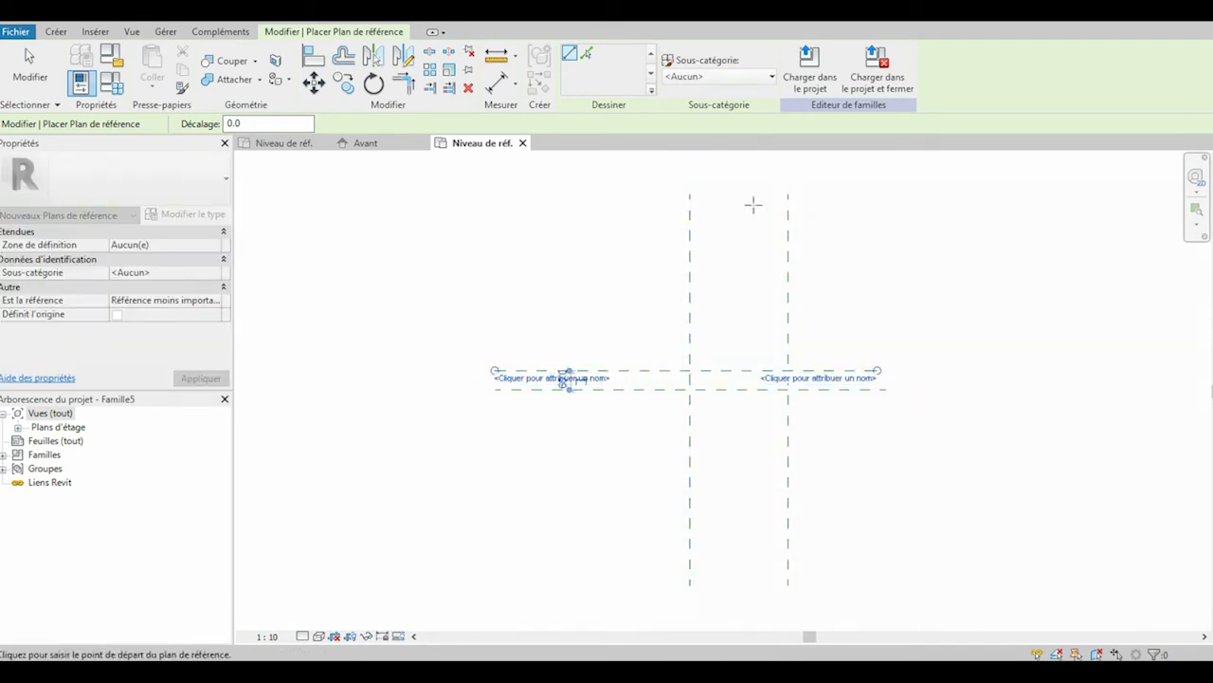
pyautogui.click(690, 196)
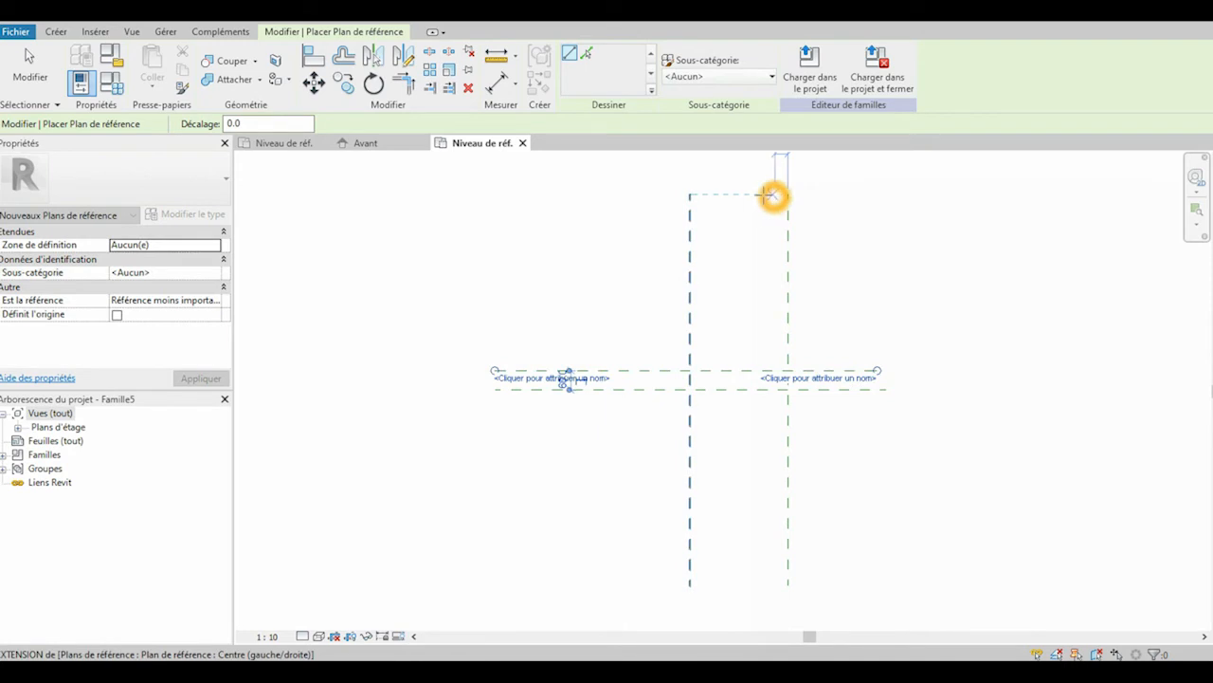
pyautogui.click(762, 576)
pyautogui.click(874, 381)
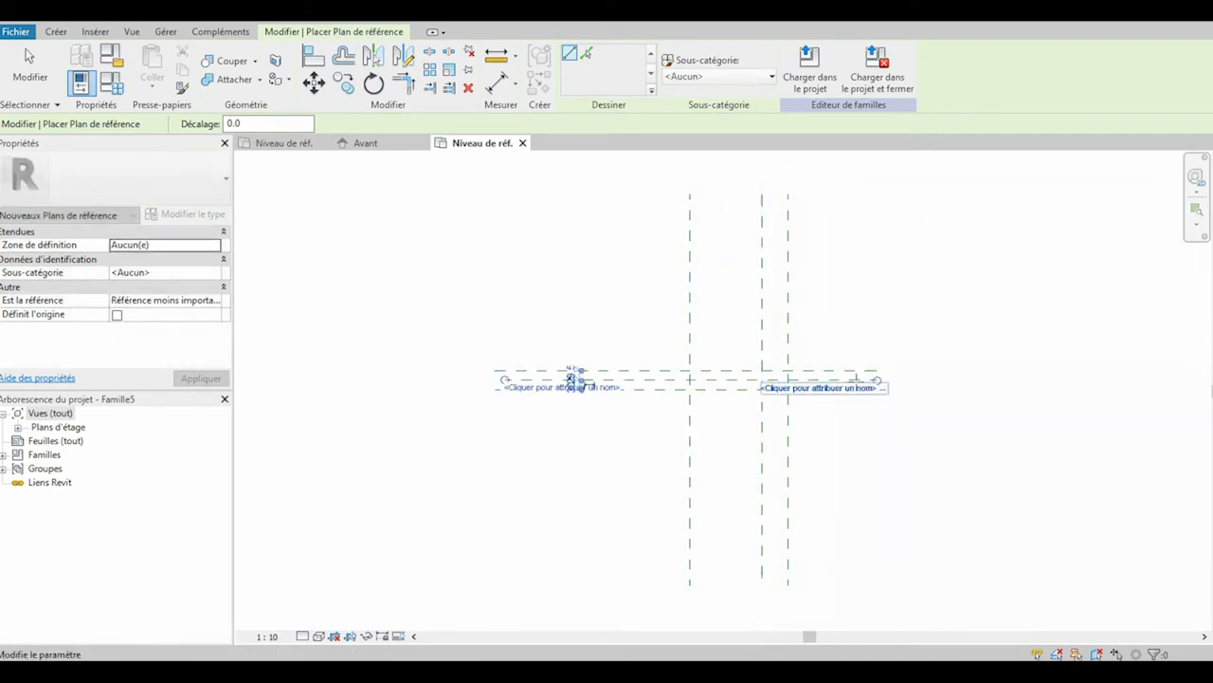
pyautogui.press('Escape')
# Add aligned dimensions between the outer vertical planes, the two right-hand vertical planes, the outer horizontal planes and the two lower horizontal planes
pyautogui.click(500, 87)
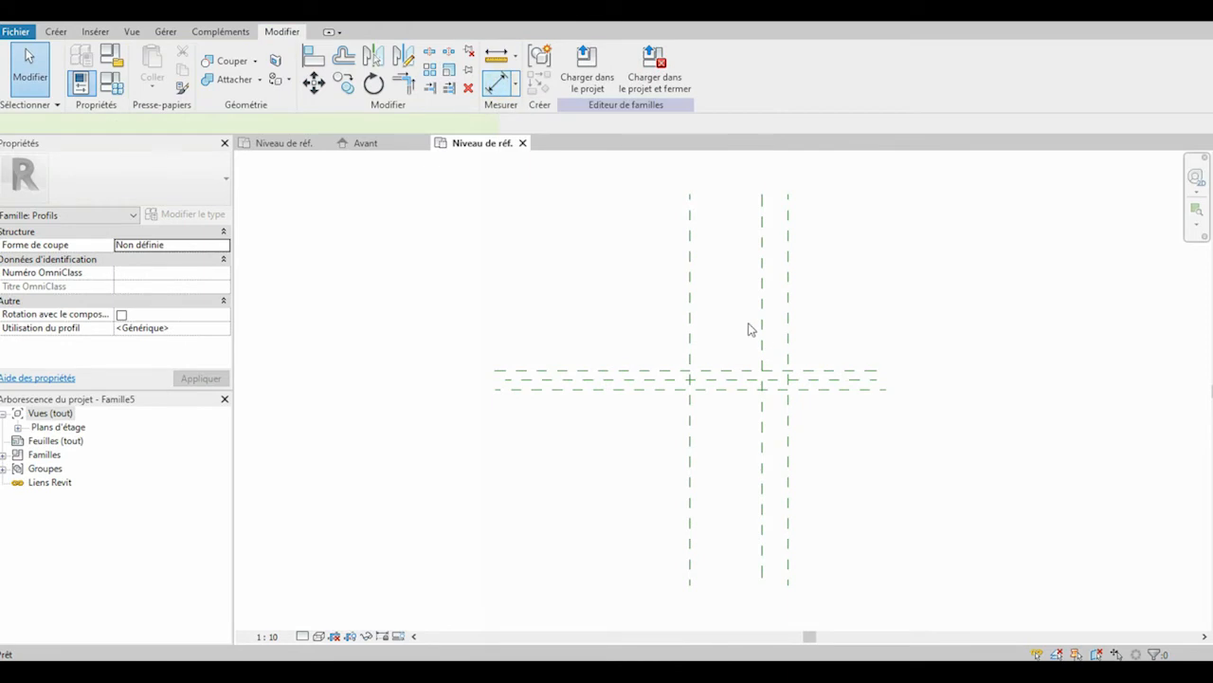
pyautogui.click(691, 304)
pyautogui.click(786, 302)
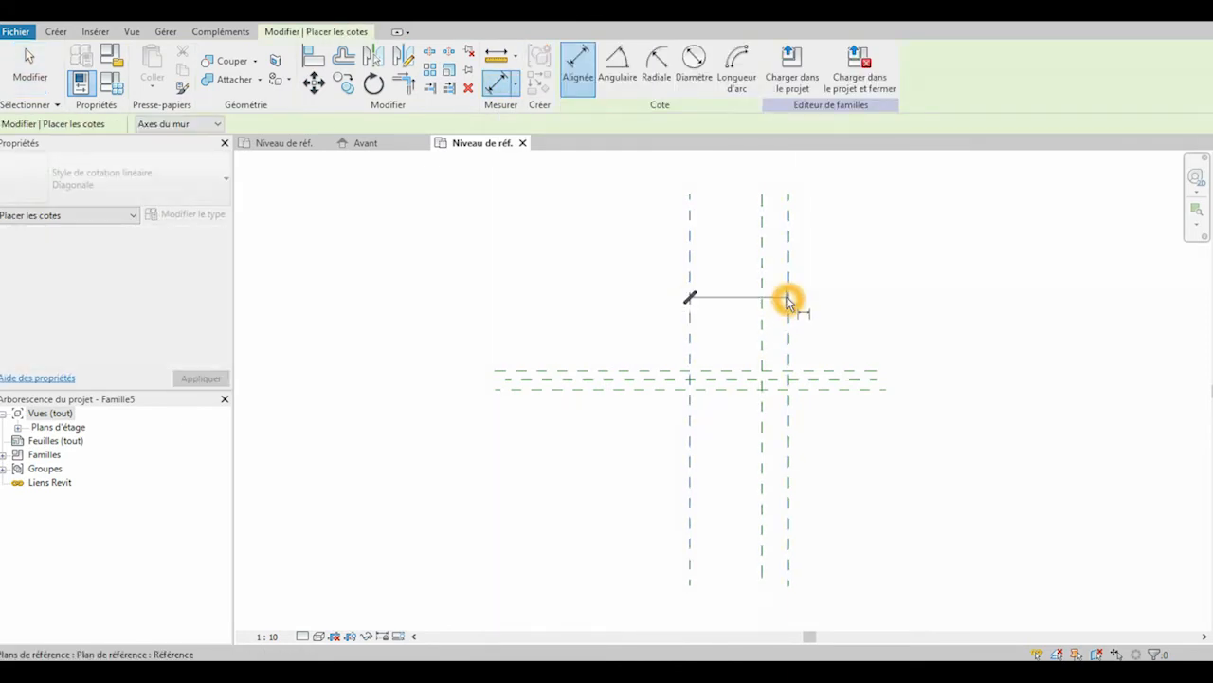
pyautogui.click(809, 287)
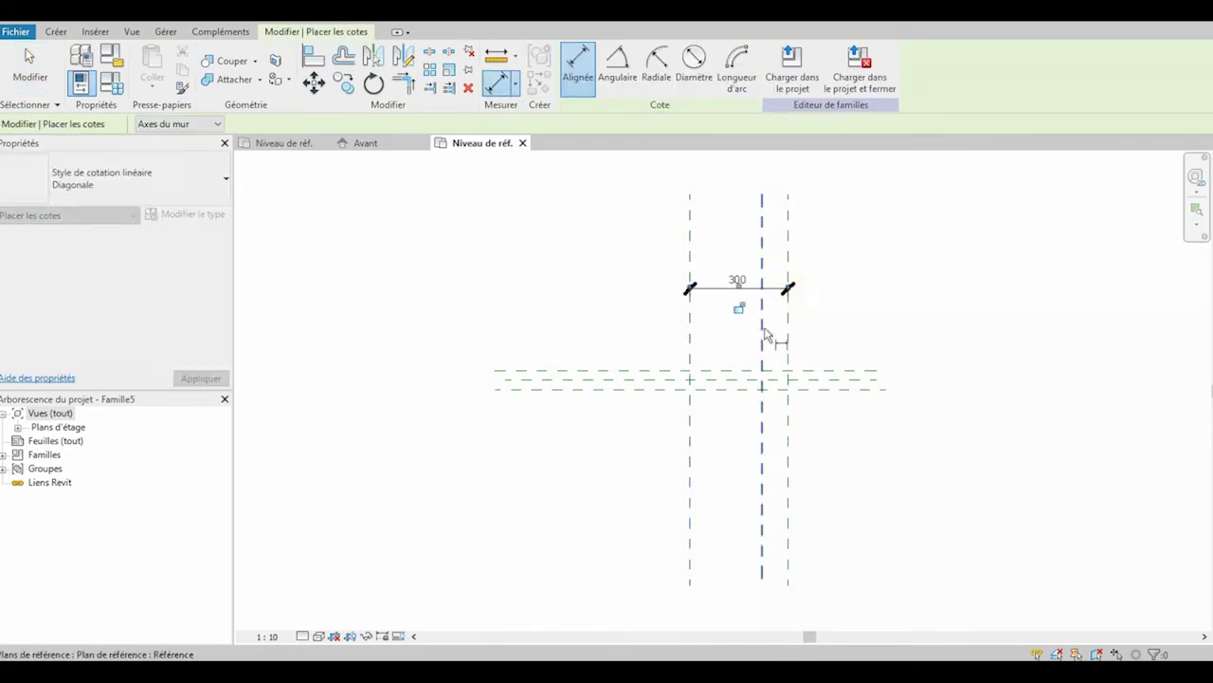
pyautogui.click(787, 334)
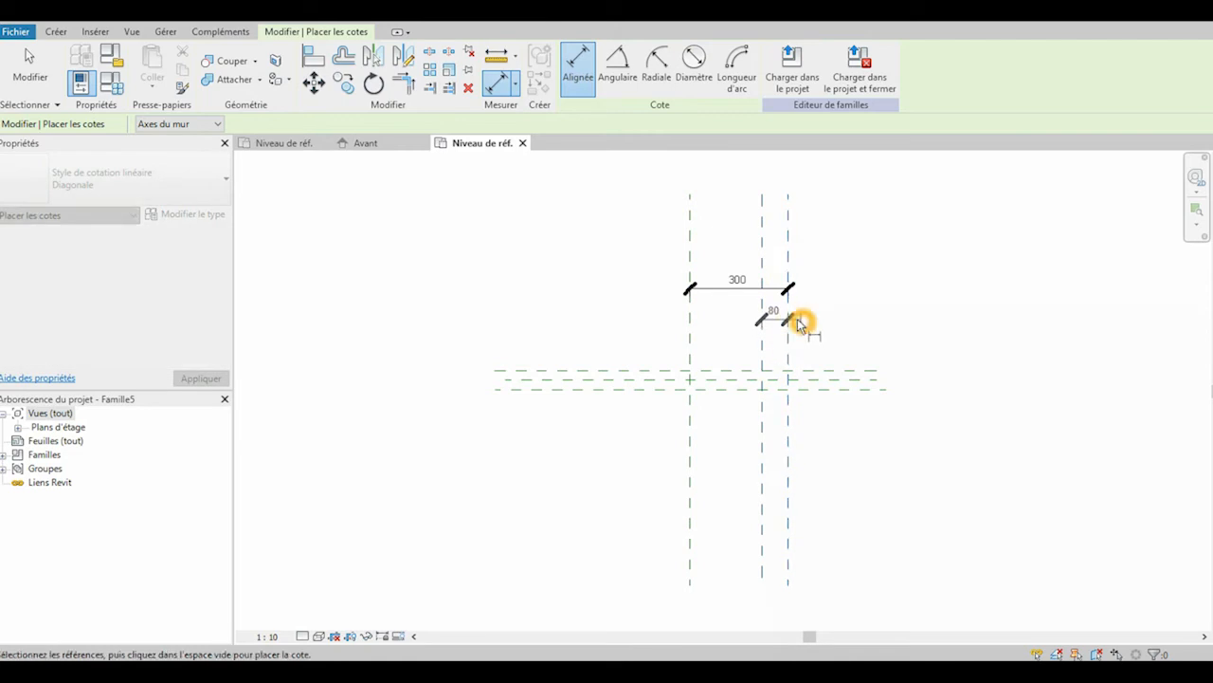
pyautogui.click(802, 321)
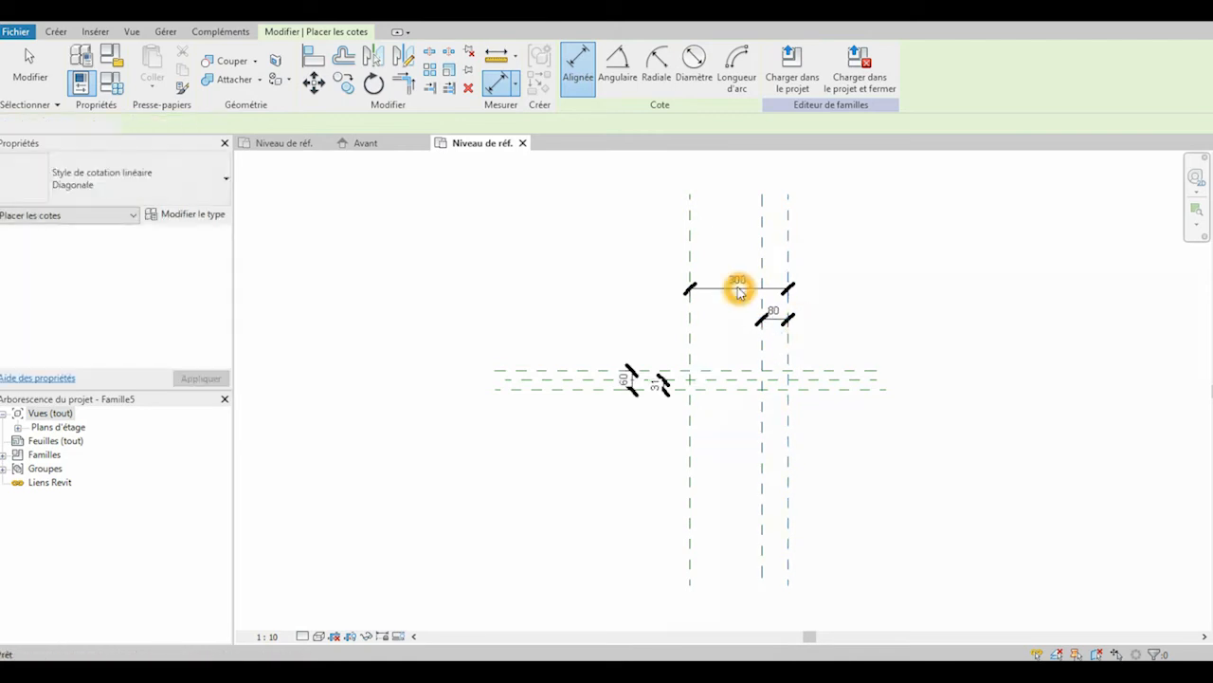
pyautogui.press('Escape')
# Label the dimension between the outer vertical planes with a new family type parameter named CPL
pyautogui.click(739, 288)
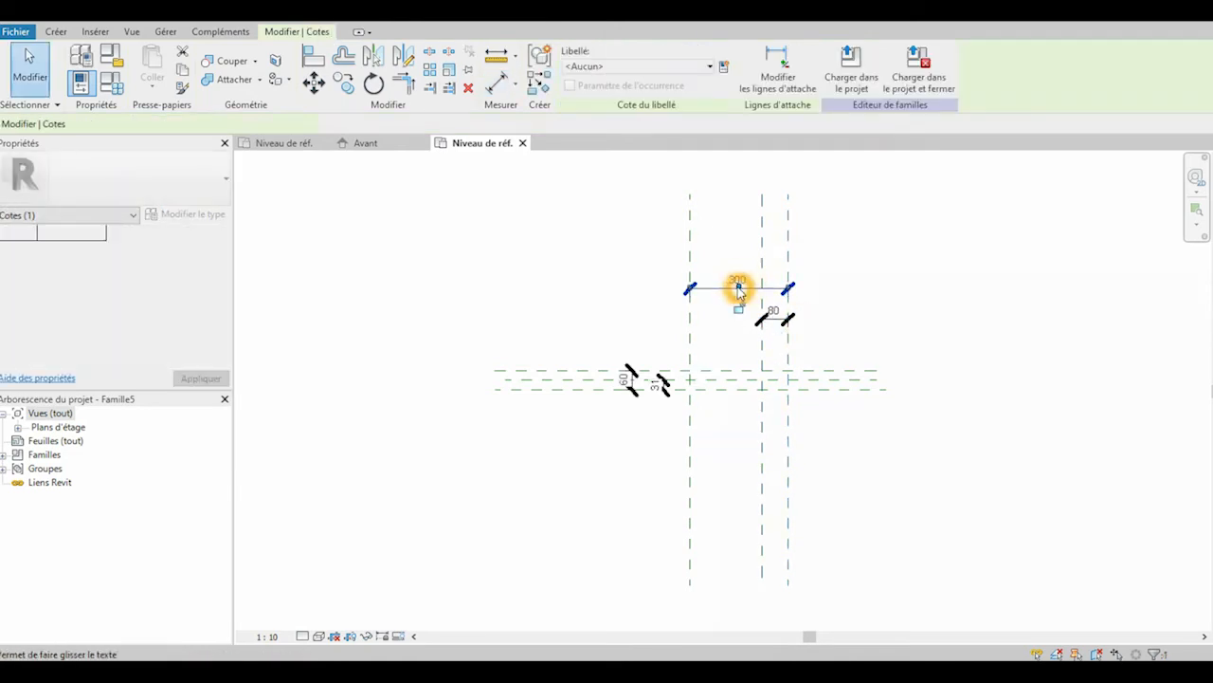
pyautogui.click(723, 67)
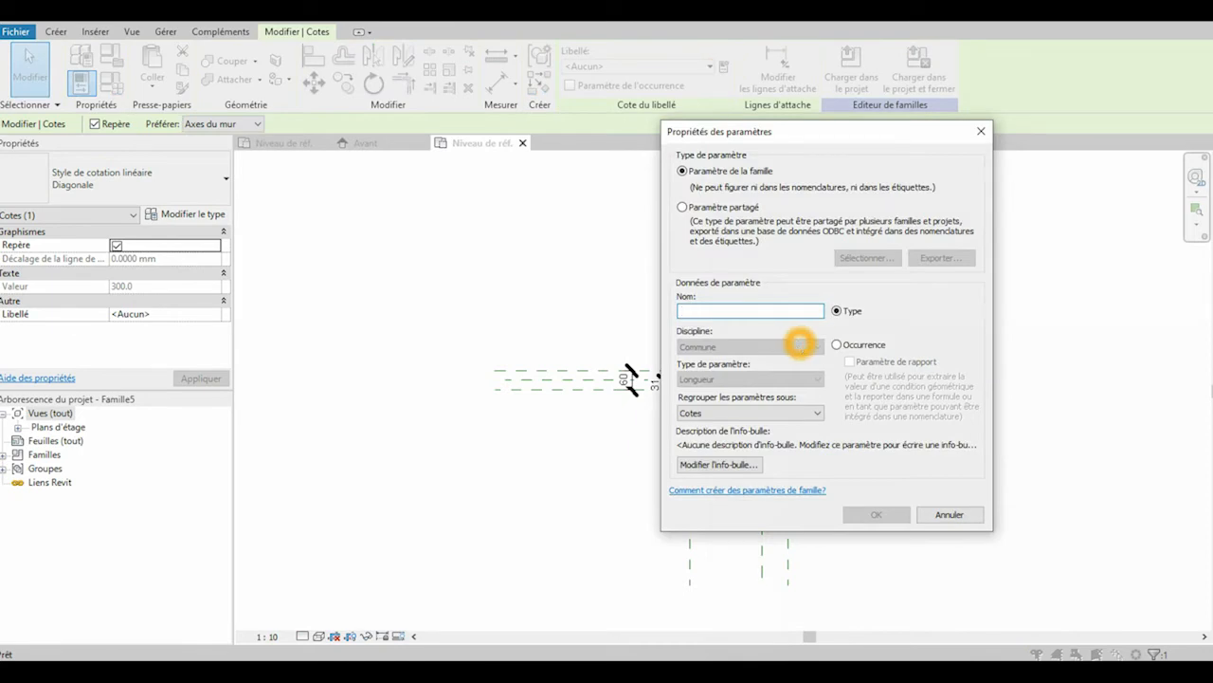
pyautogui.click(887, 513)
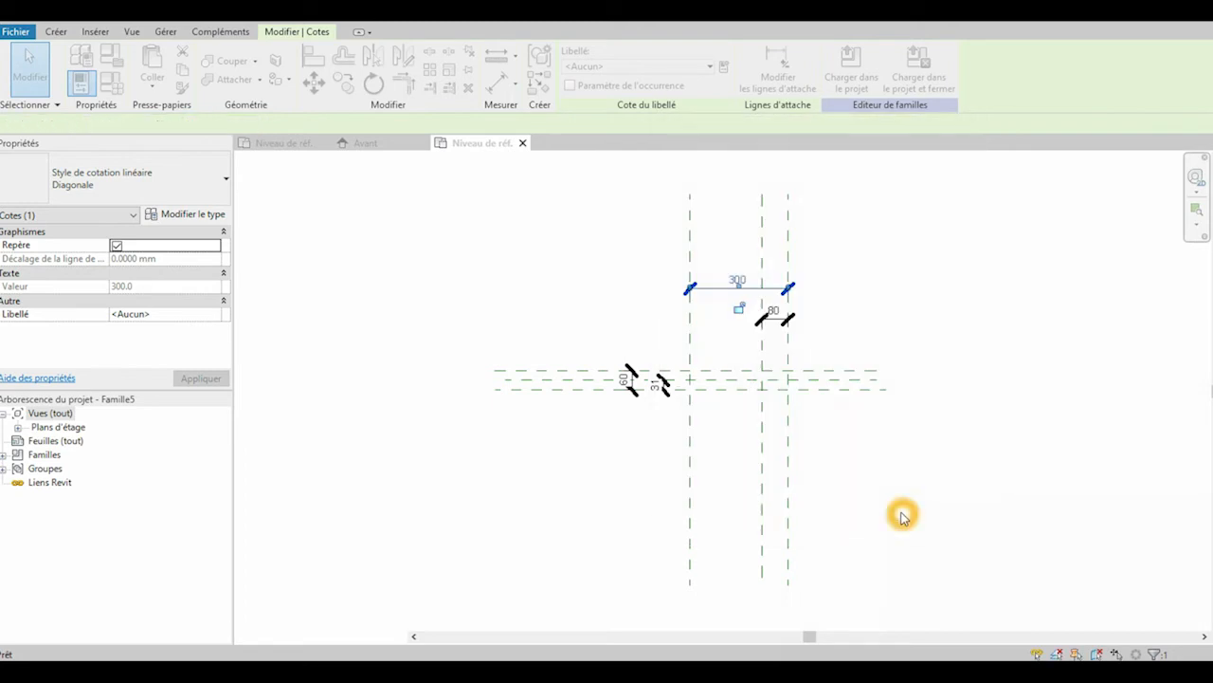
pyautogui.click(828, 326)
pyautogui.scroll(2, 828, 326)
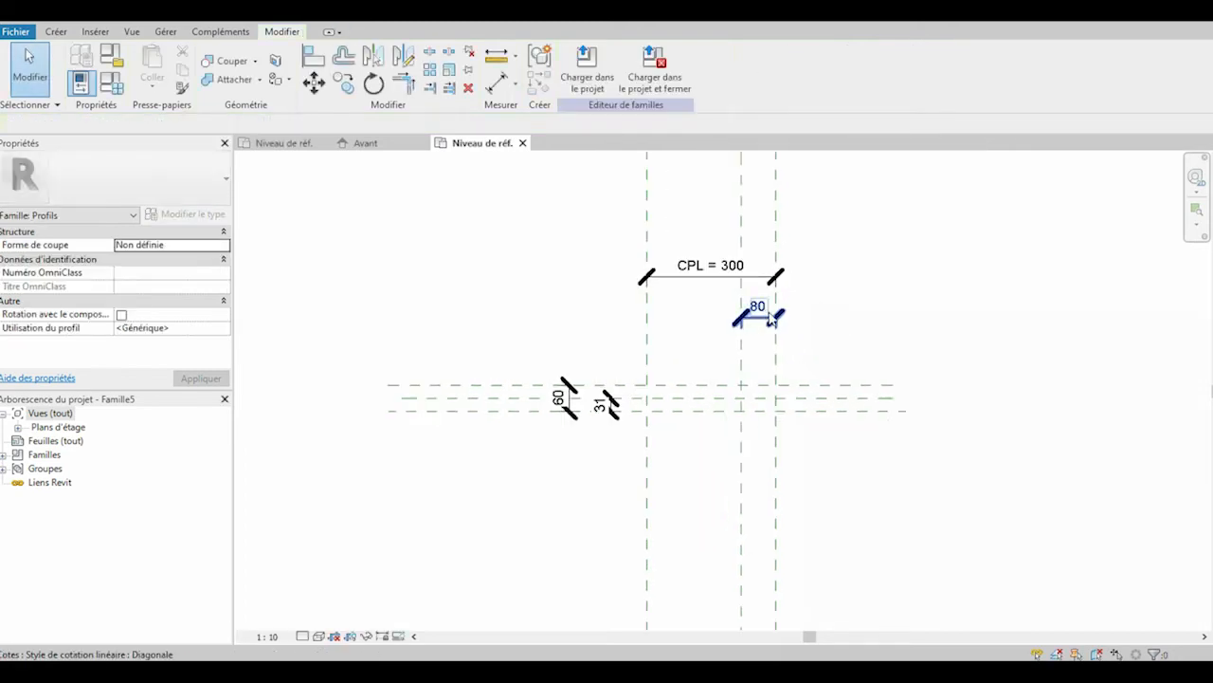
# Label the dimension between the two right-hand vertical planes with a new family type parameter named FL
pyautogui.click(766, 311)
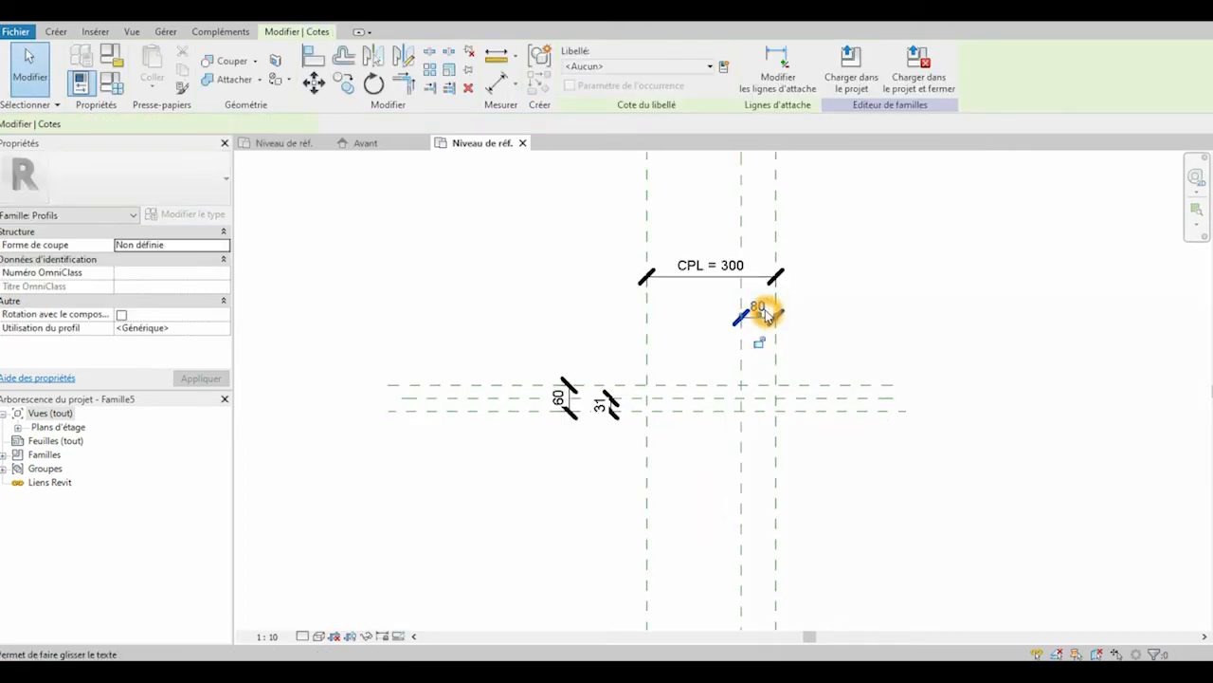
pyautogui.click(725, 70)
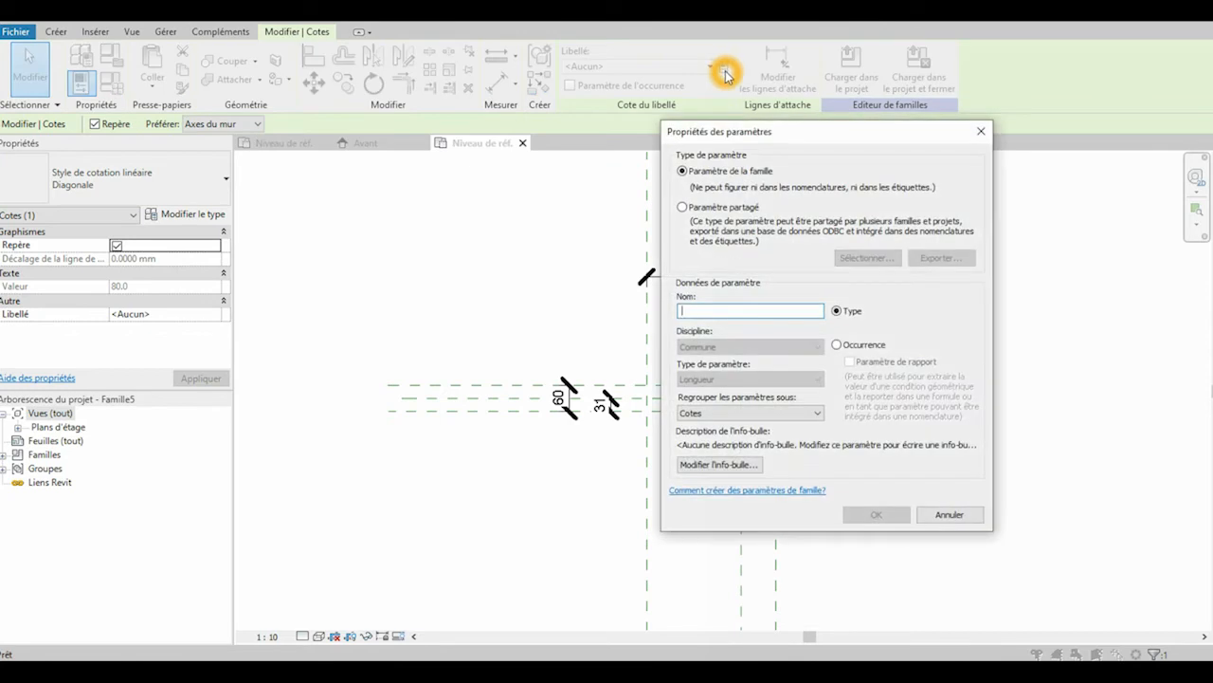
pyautogui.write('FL')
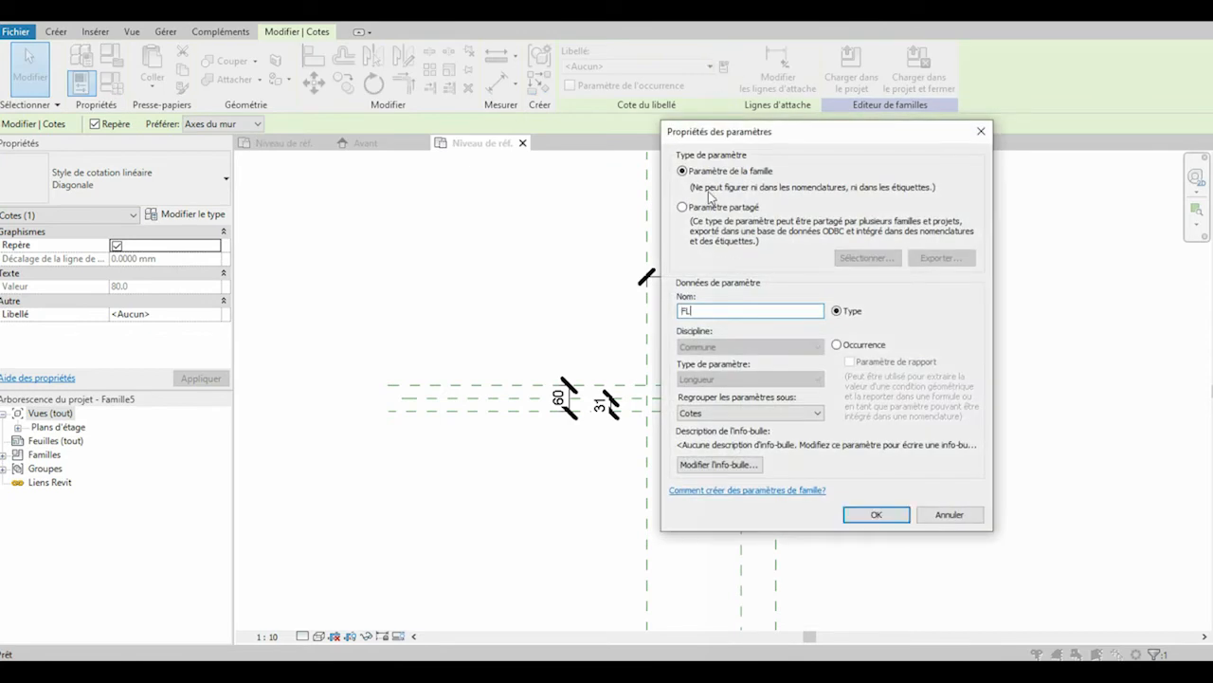
pyautogui.click(877, 515)
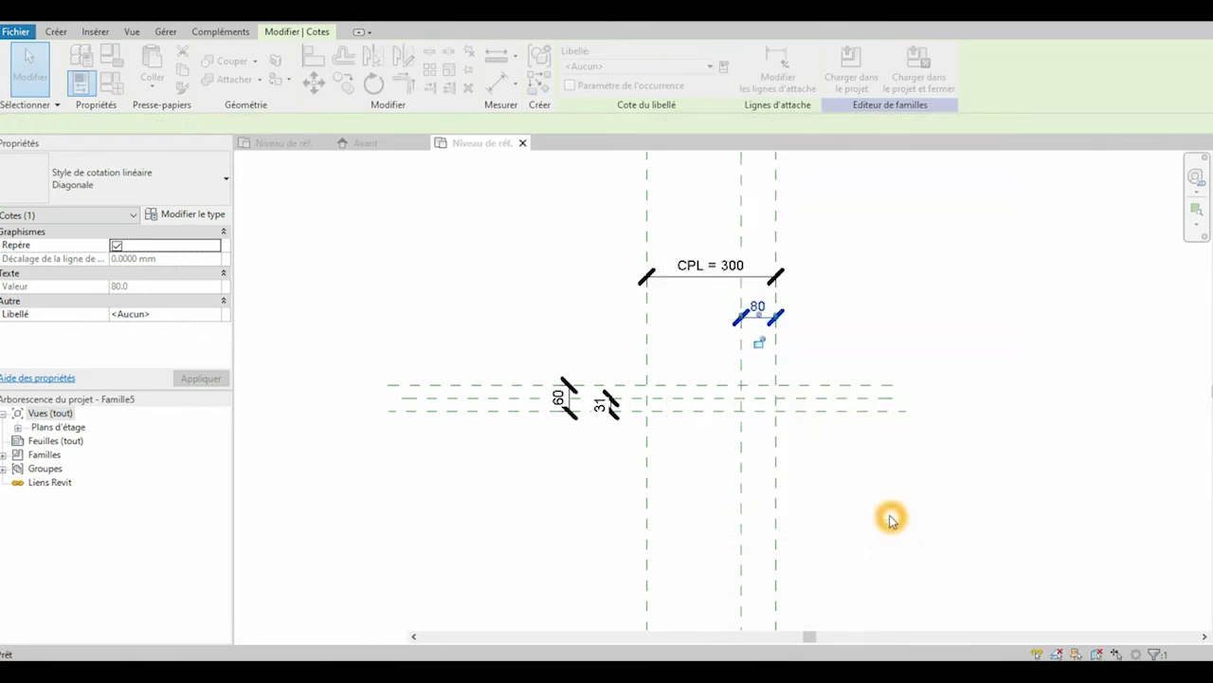
# Label the dimension between the outer horizontal planes with a new family type parameter named Epaisseur
pyautogui.click(560, 396)
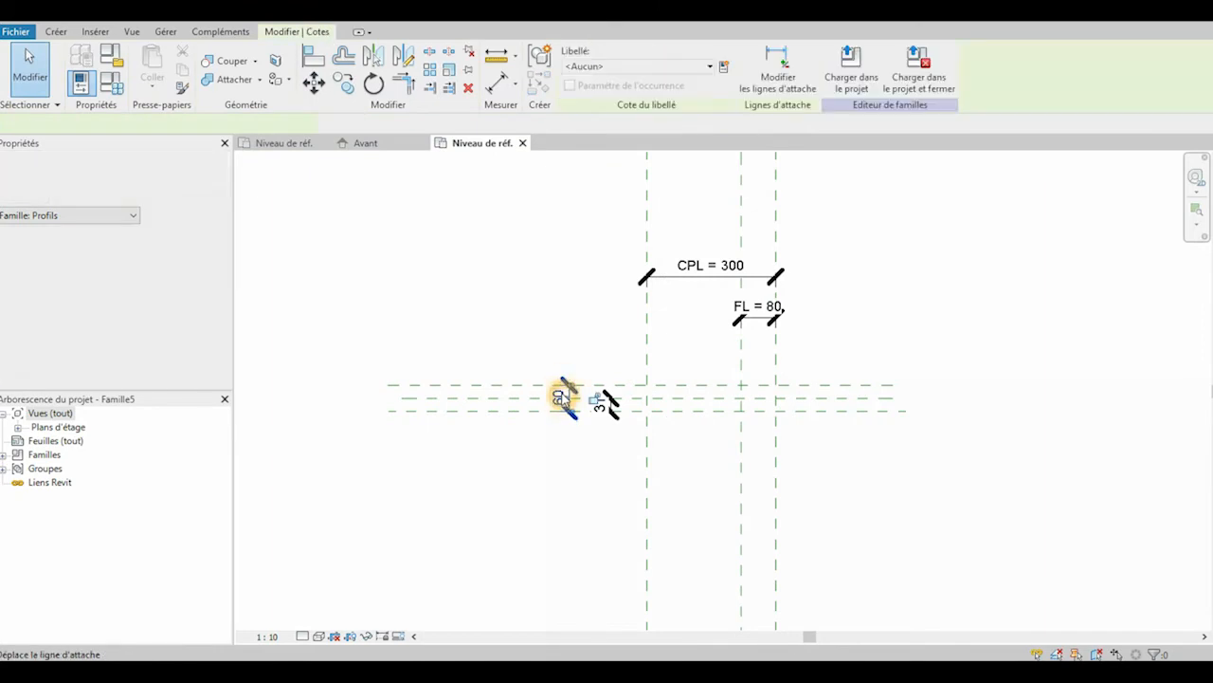
pyautogui.click(726, 69)
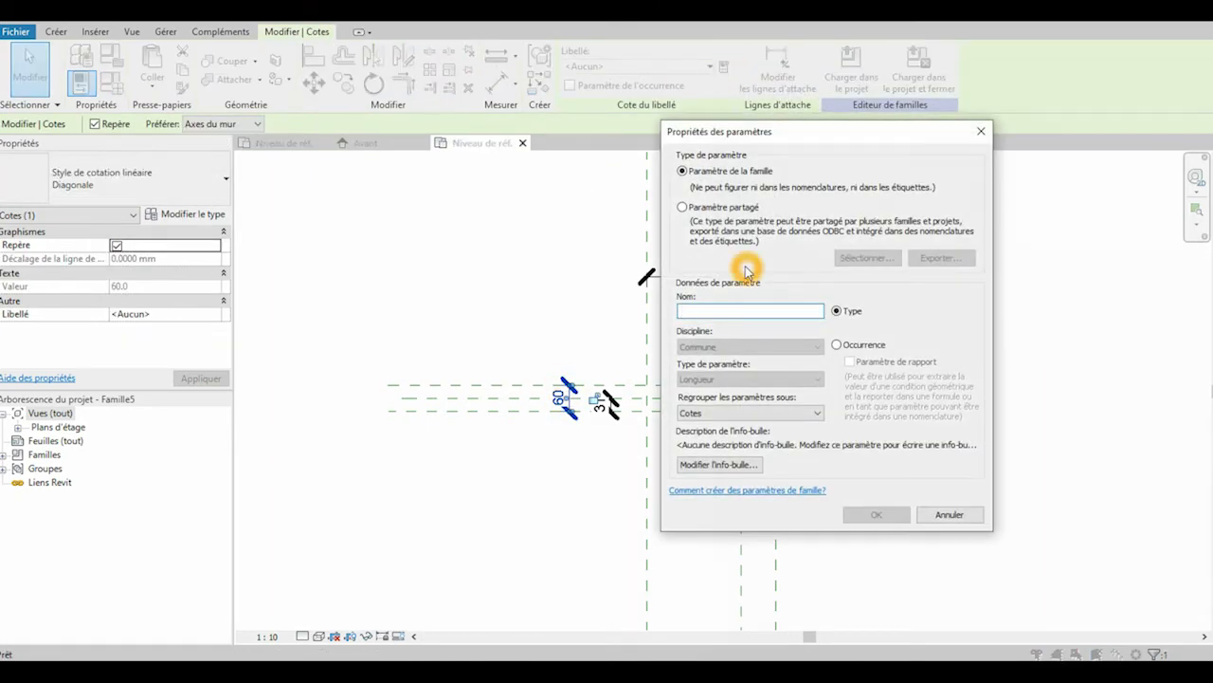
pyautogui.write('Epaisseur')
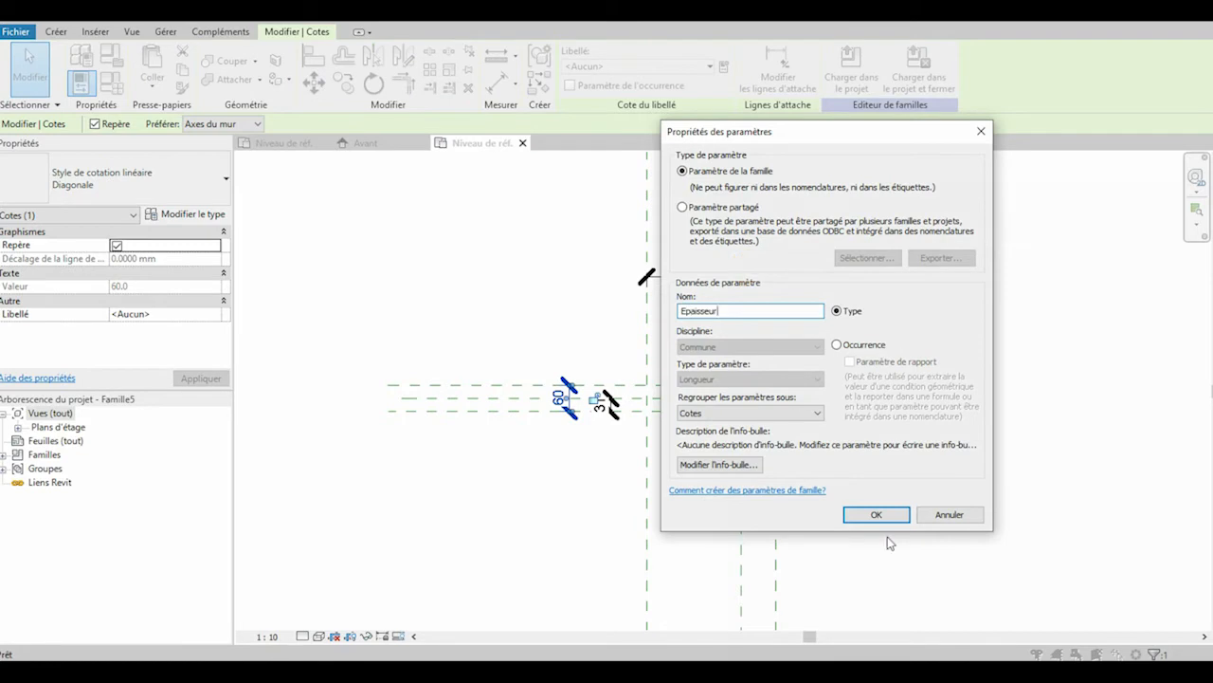
pyautogui.click(879, 514)
# Label the dimension between the two lower horizontal planes with a new type parameter named FP, and set the view scale to 1:5
pyautogui.click(725, 66)
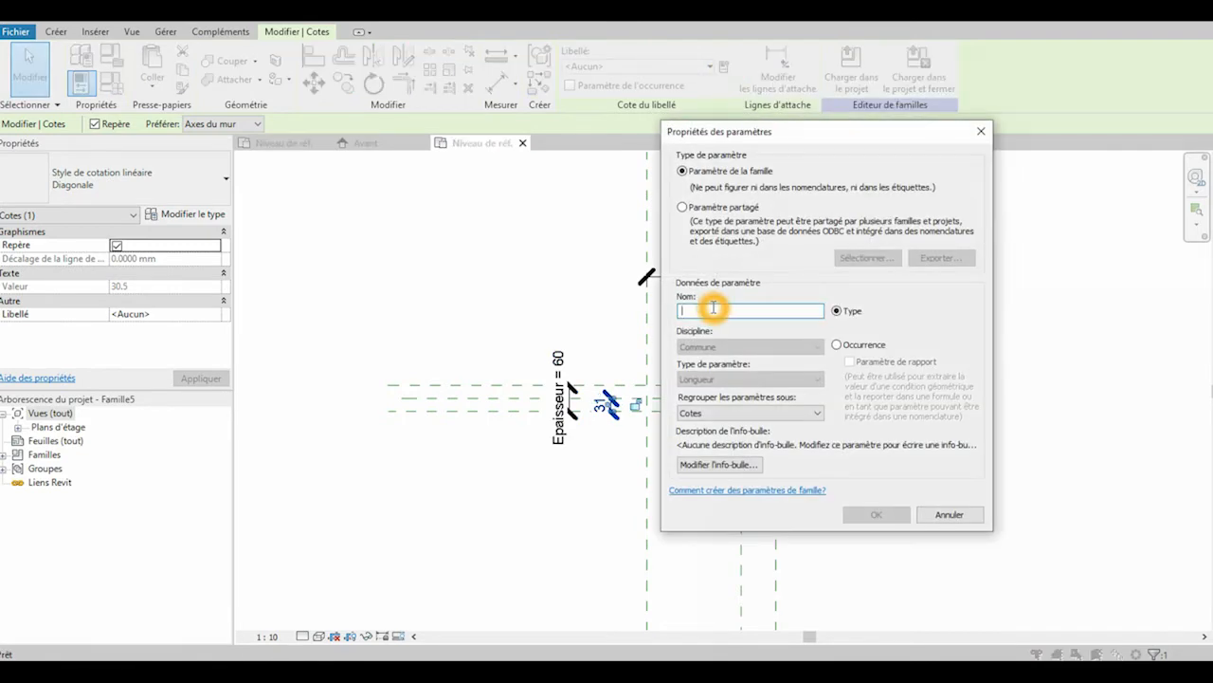
pyautogui.write('FP')
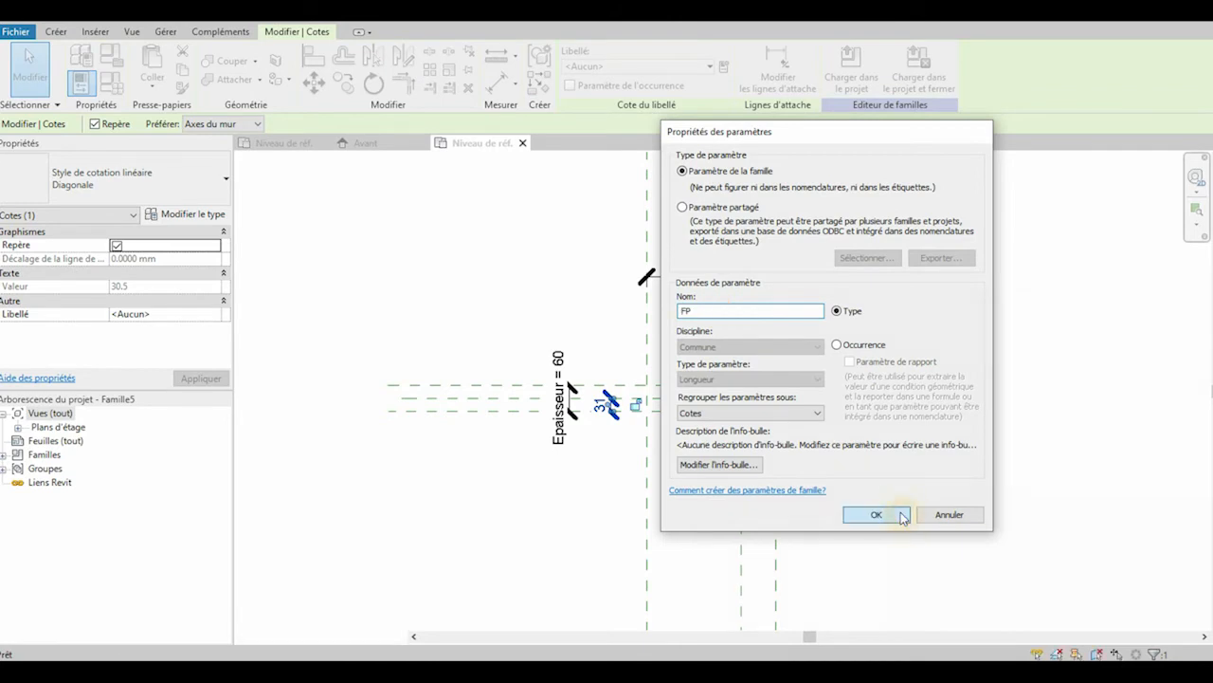
pyautogui.click(876, 514)
pyautogui.click(583, 500)
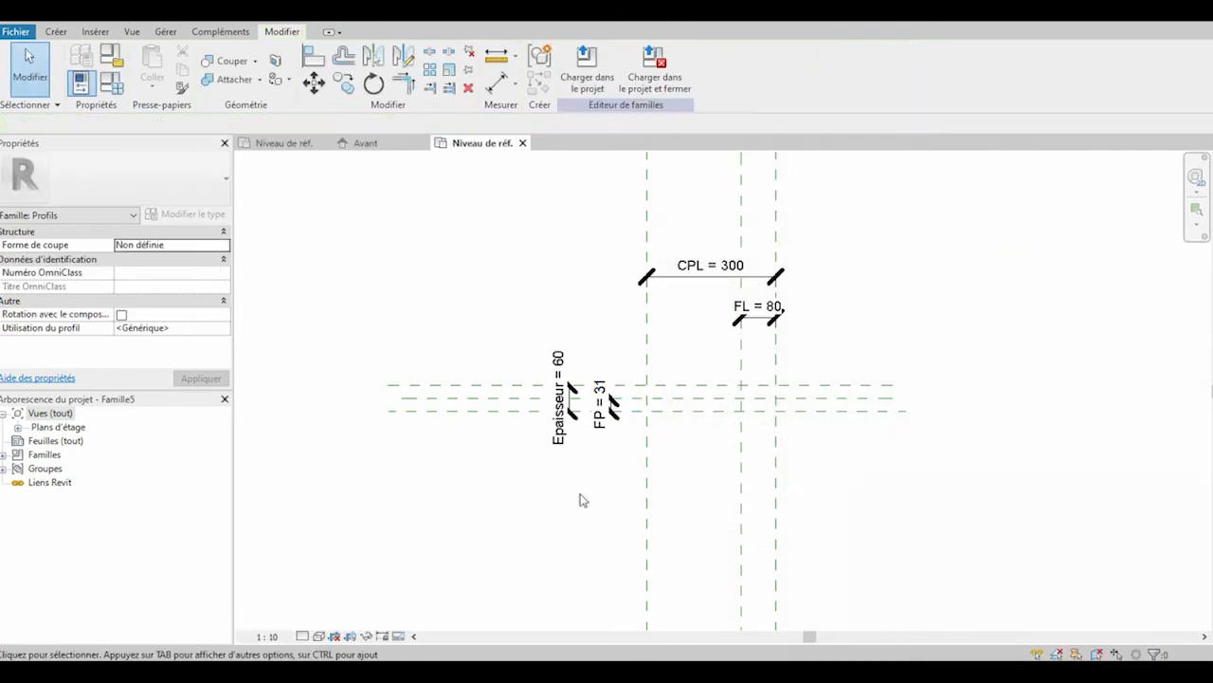
pyautogui.click(267, 636)
pyautogui.click(290, 449)
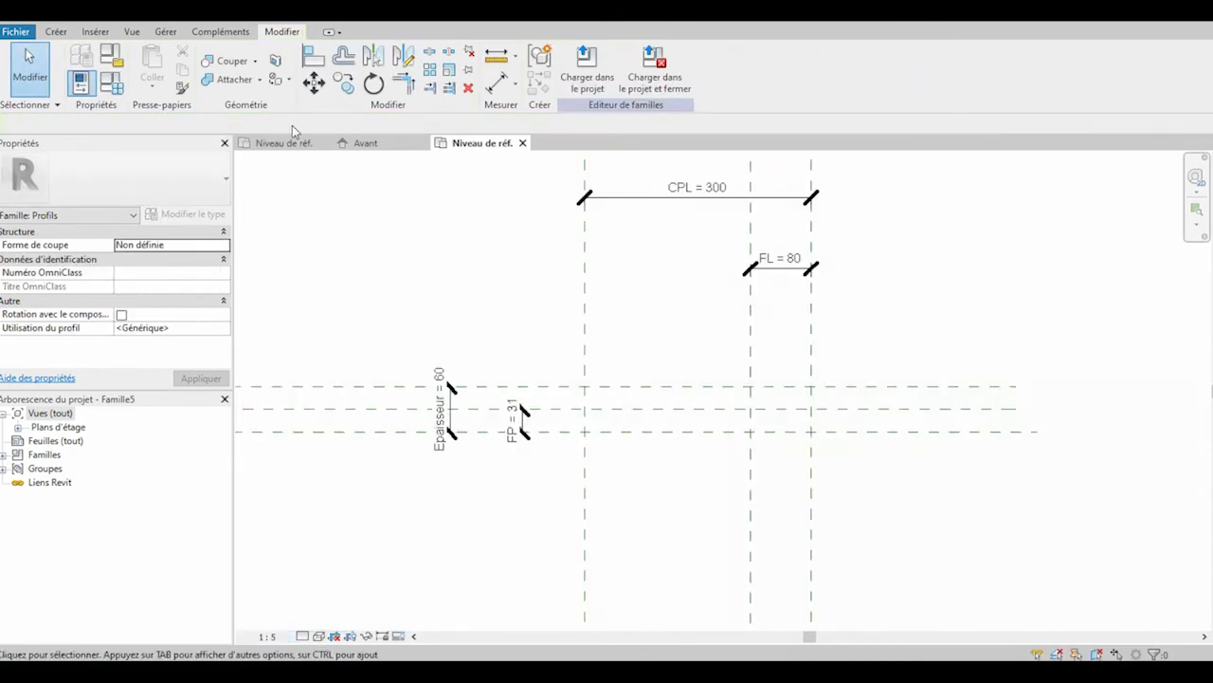
# Draw a closed profile outline with chained lines along the reference plane intersections, leaving a rebate at the lower-right corner
pyautogui.click(58, 32)
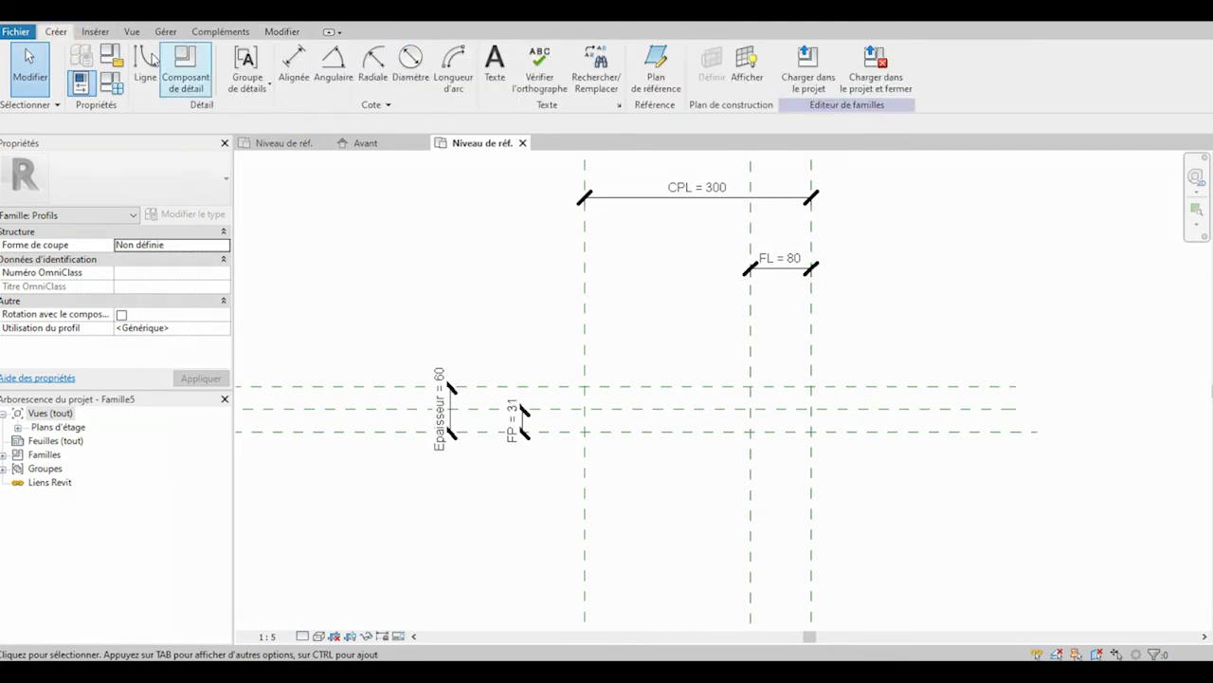
pyautogui.scroll(1, 713, 417)
pyautogui.click(544, 378)
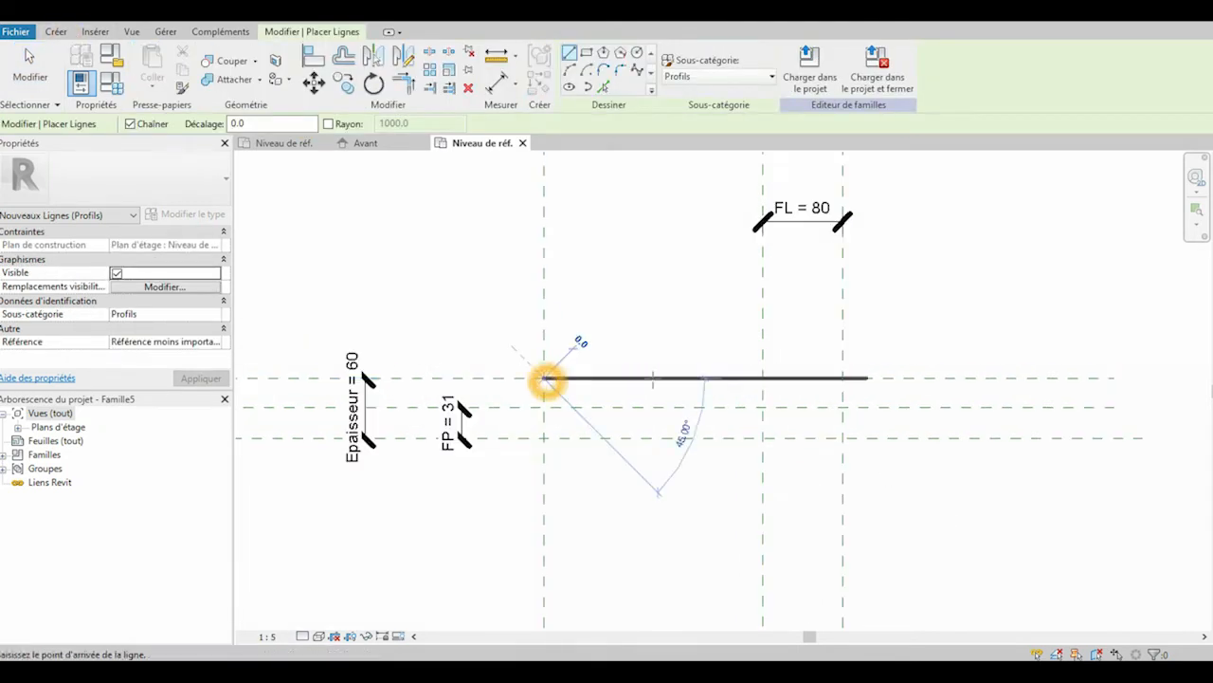
pyautogui.click(843, 379)
pyautogui.click(843, 407)
pyautogui.click(765, 406)
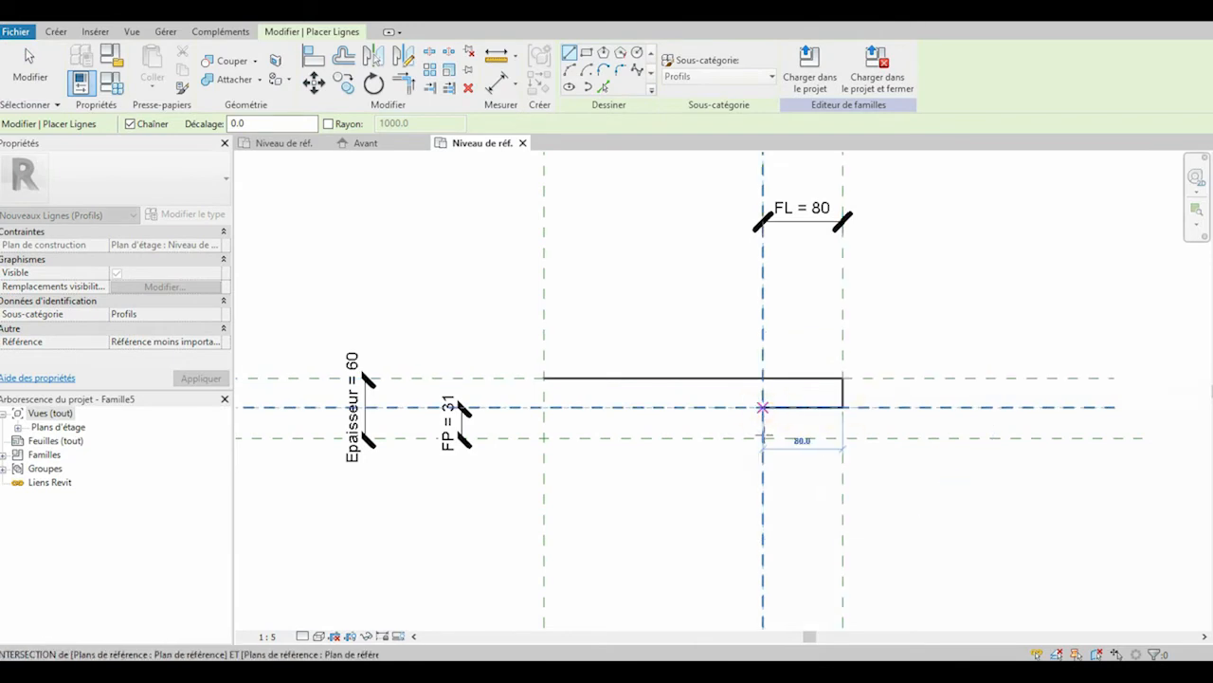
pyautogui.click(763, 437)
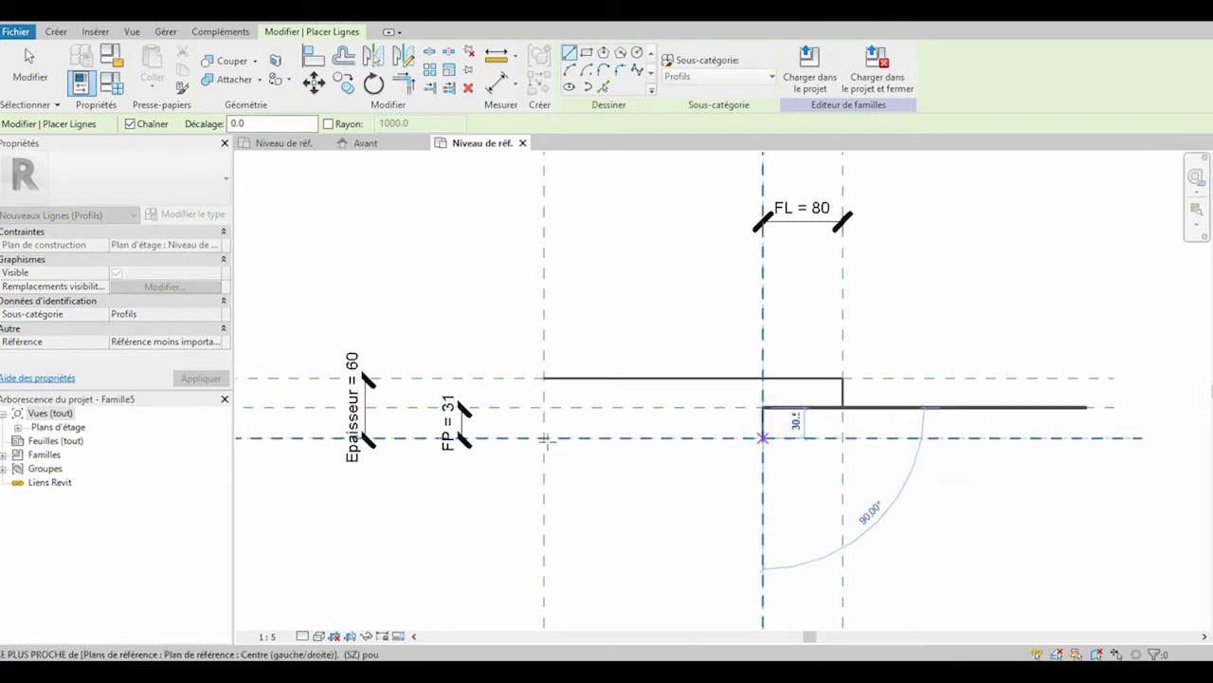
pyautogui.click(545, 438)
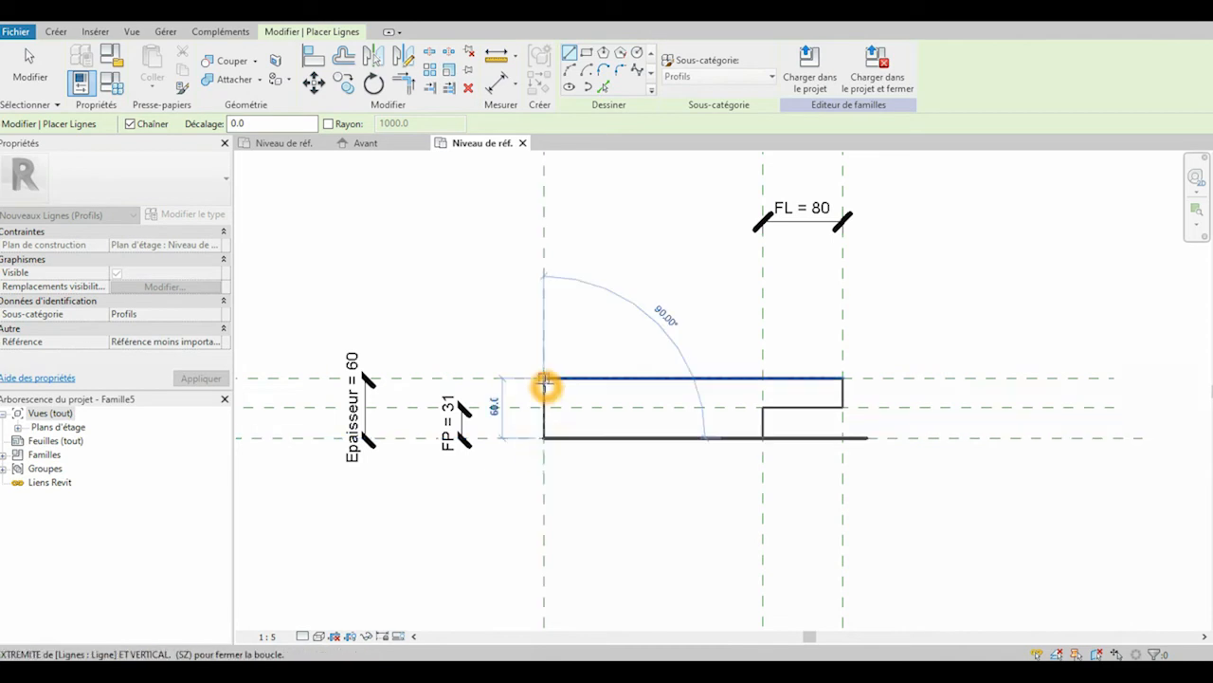
pyautogui.click(544, 379)
pyautogui.click(638, 399)
# Align the profile's top and right edges to their reference planes and lock them
pyautogui.scroll(2, 701, 409)
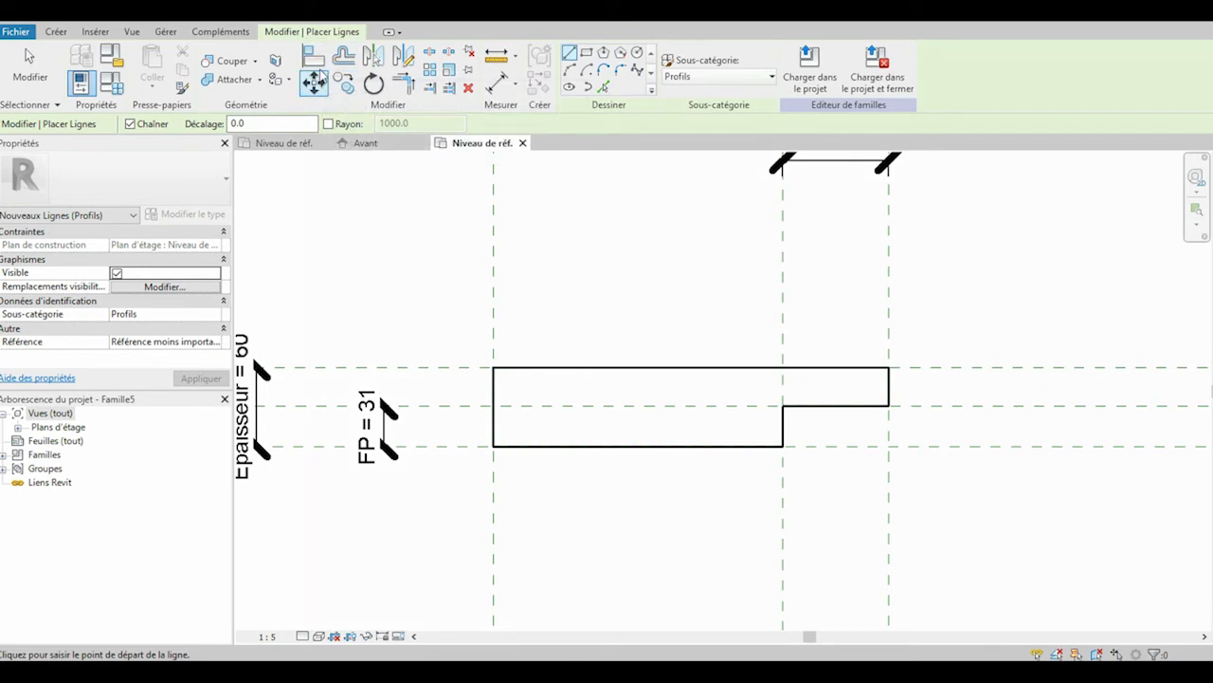
pyautogui.click(320, 59)
pyautogui.click(486, 368)
pyautogui.click(541, 368)
pyautogui.click(698, 396)
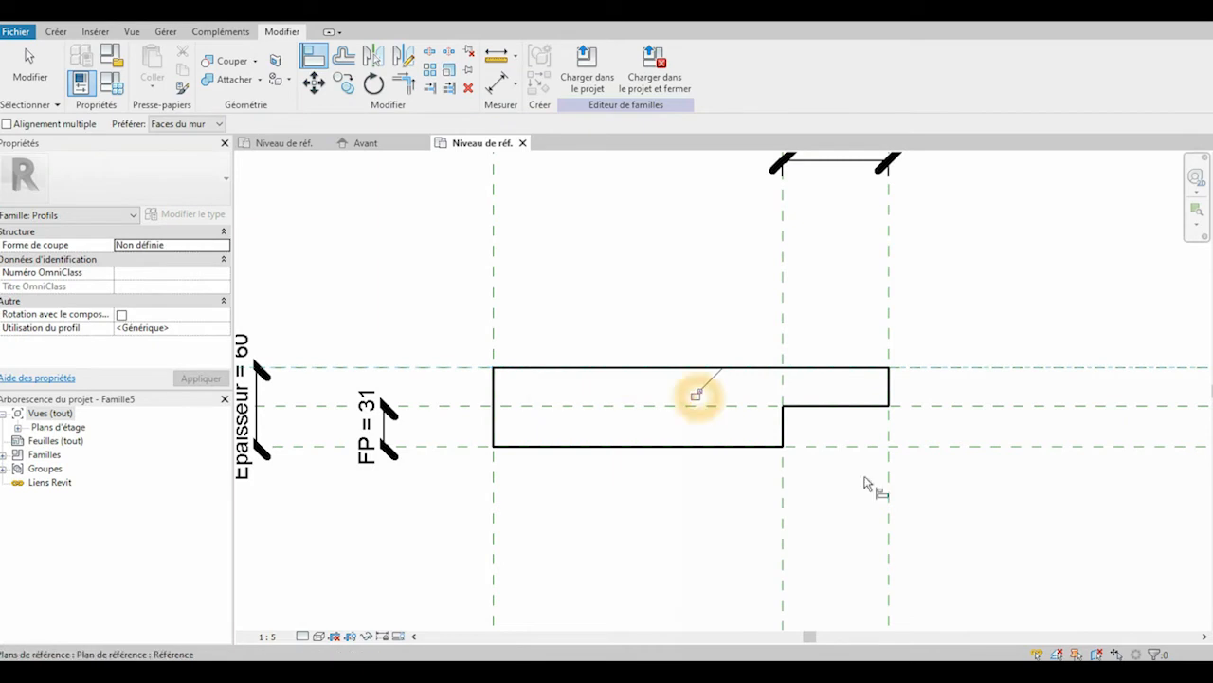
pyautogui.click(891, 495)
pyautogui.click(889, 388)
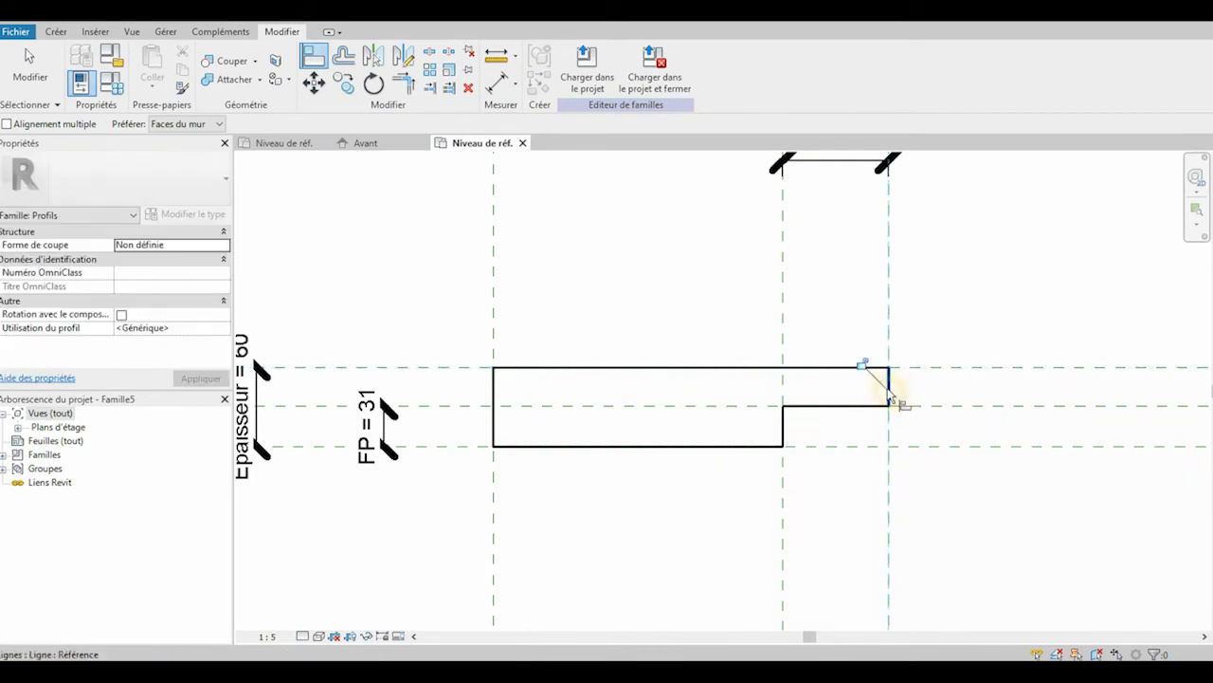
# Save the profile family as Profil Huisserie in the Porte simple folder
pyautogui.scroll(-3, 650, 427)
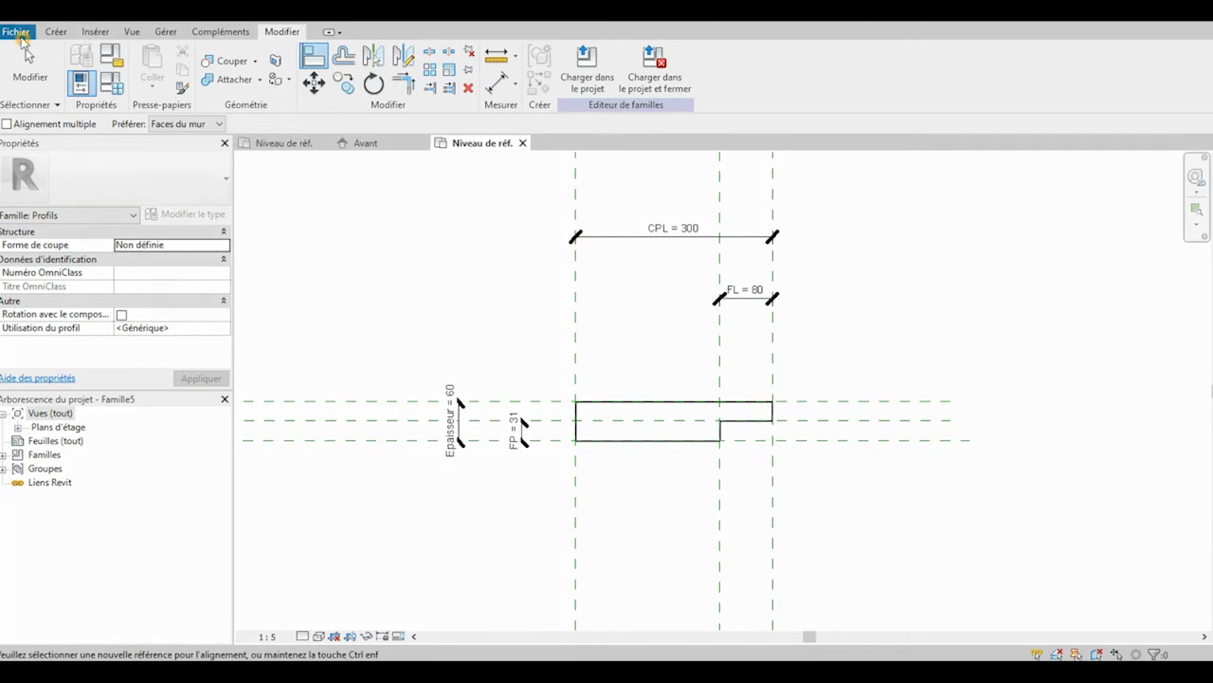
pyautogui.click(19, 34)
pyautogui.moveTo(52, 217)
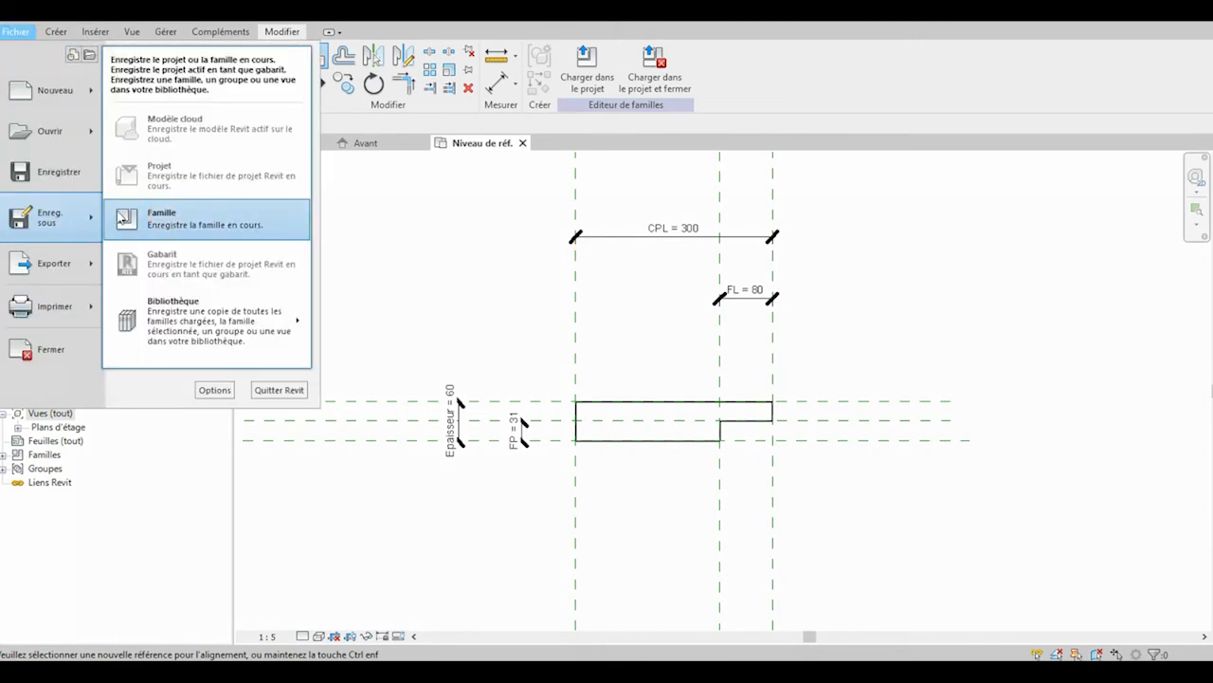
pyautogui.click(164, 217)
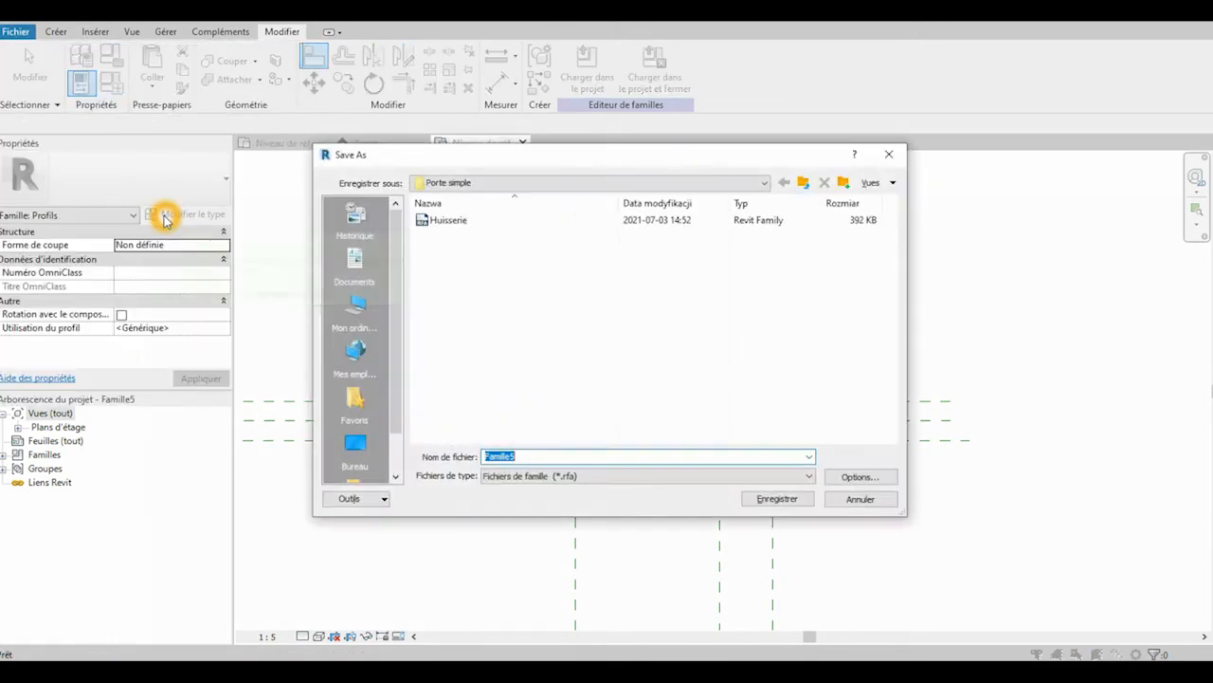
pyautogui.write('Profil Huisserie')
pyautogui.click(769, 499)
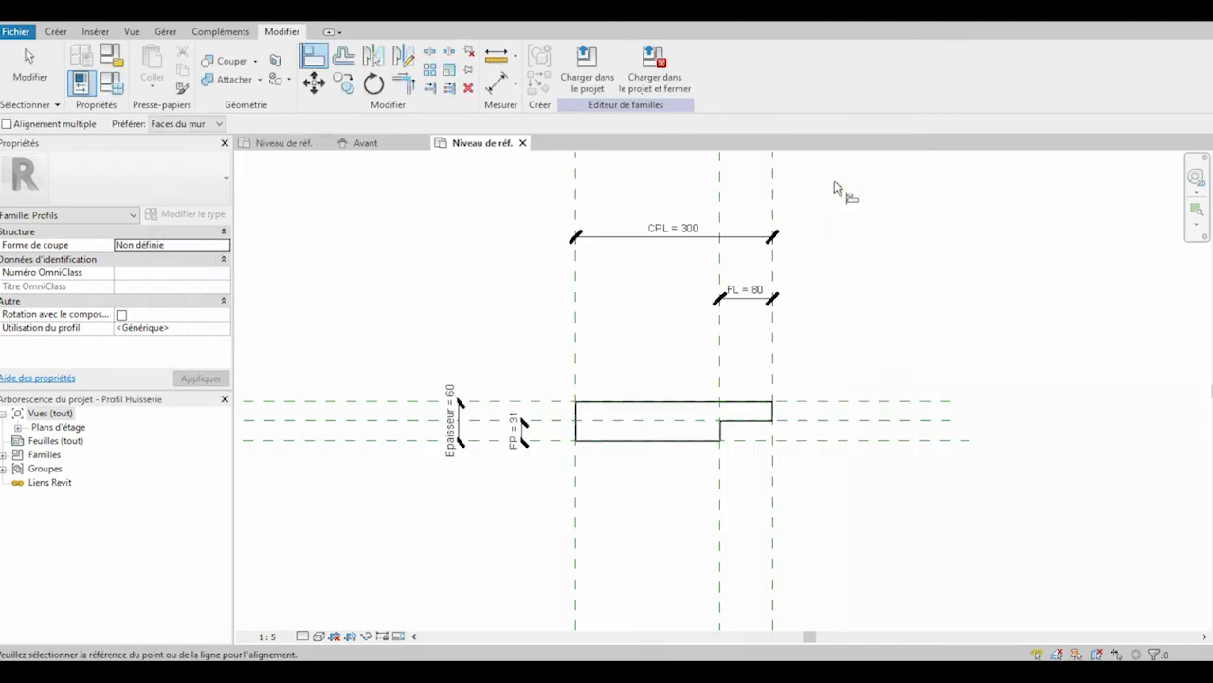
# Load the profile into the Huisserie family and open the type properties of Profil Huisserie
pyautogui.click(590, 77)
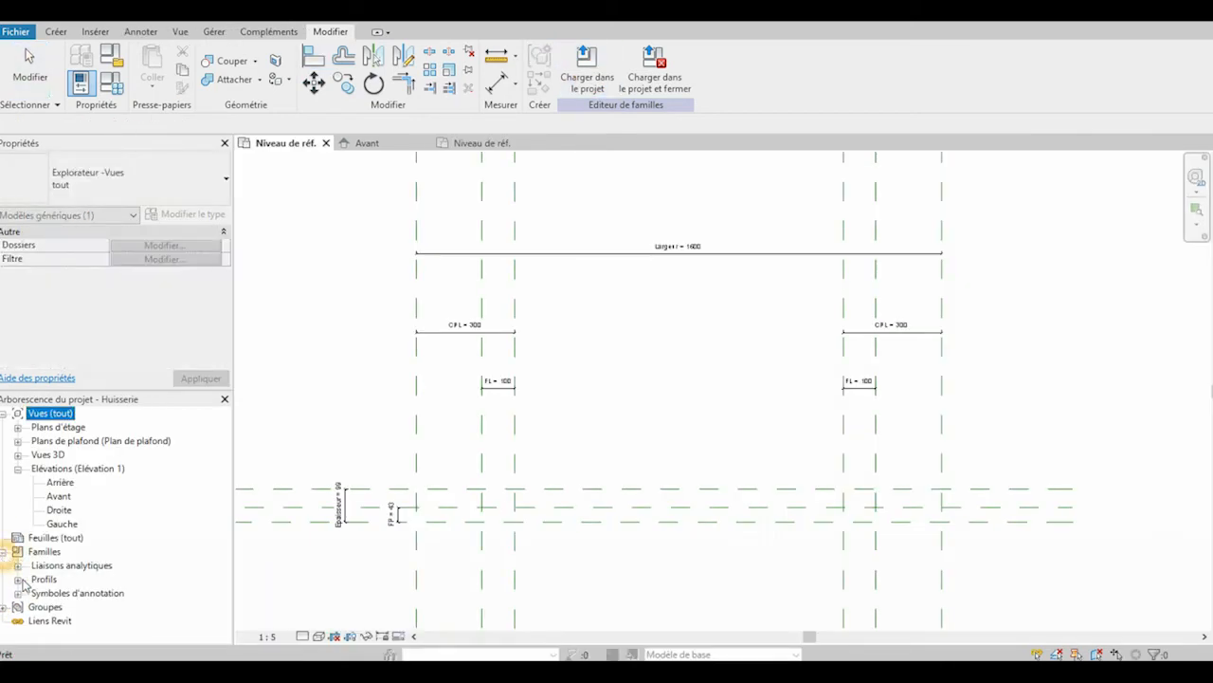
pyautogui.click(17, 580)
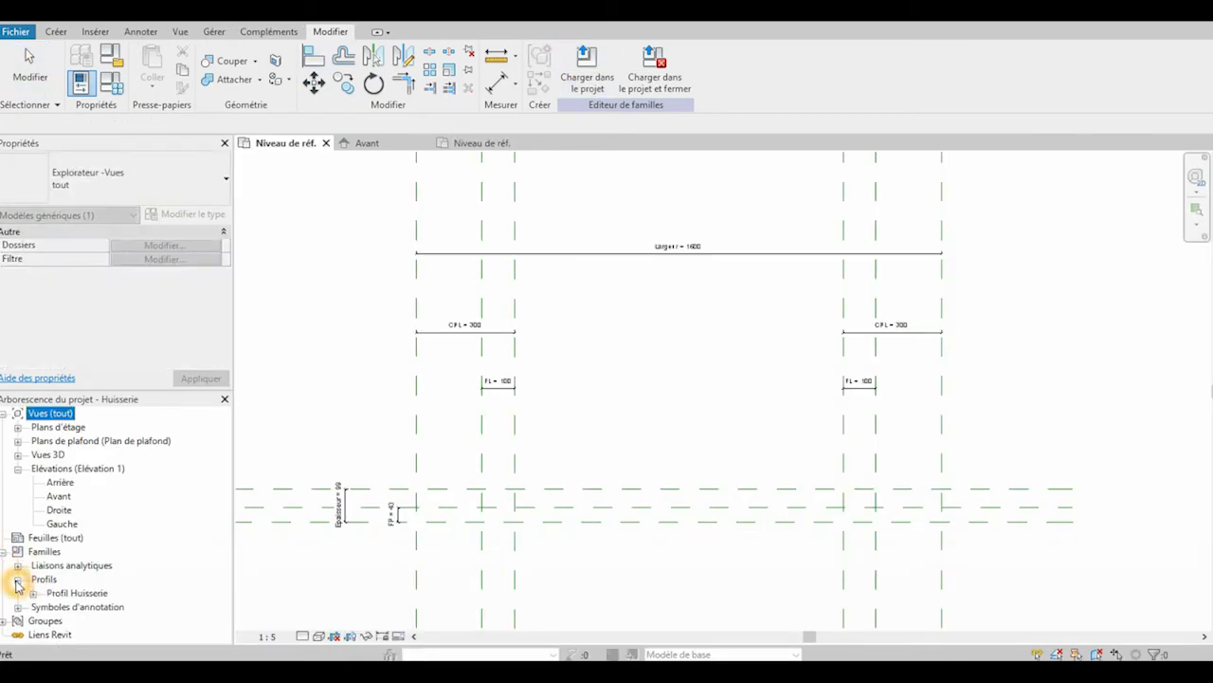
pyautogui.click(33, 593)
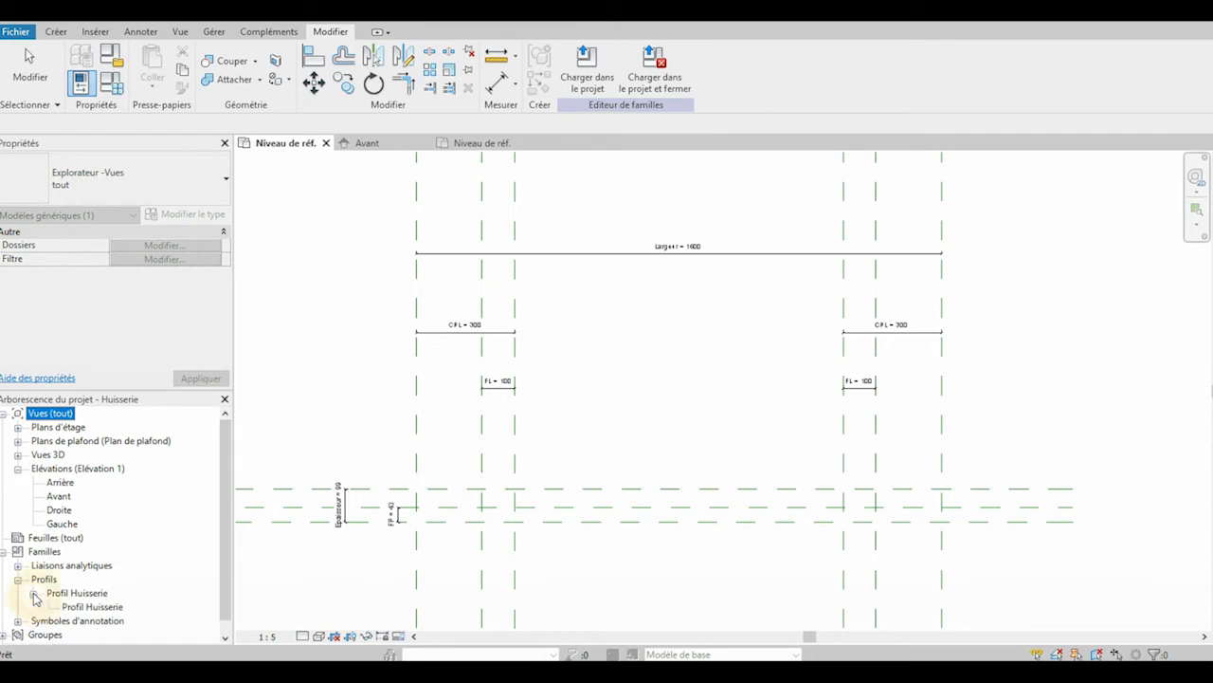
pyautogui.click(89, 607)
pyautogui.rightClick(89, 607)
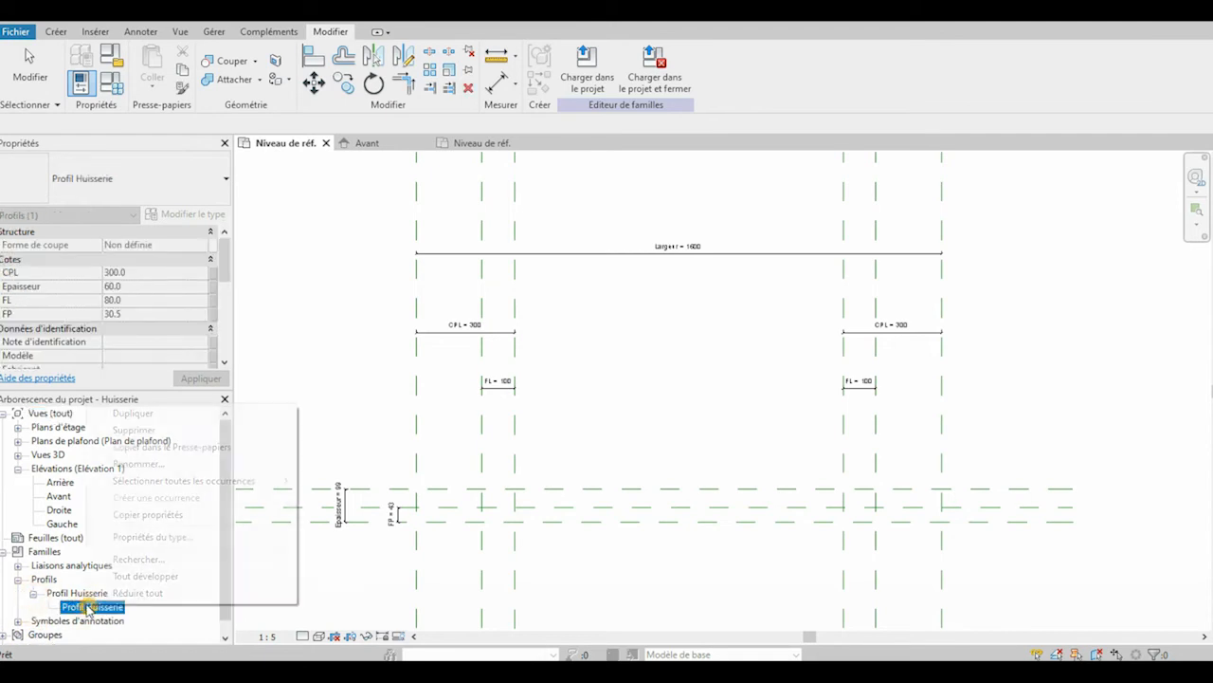
pyautogui.click(165, 541)
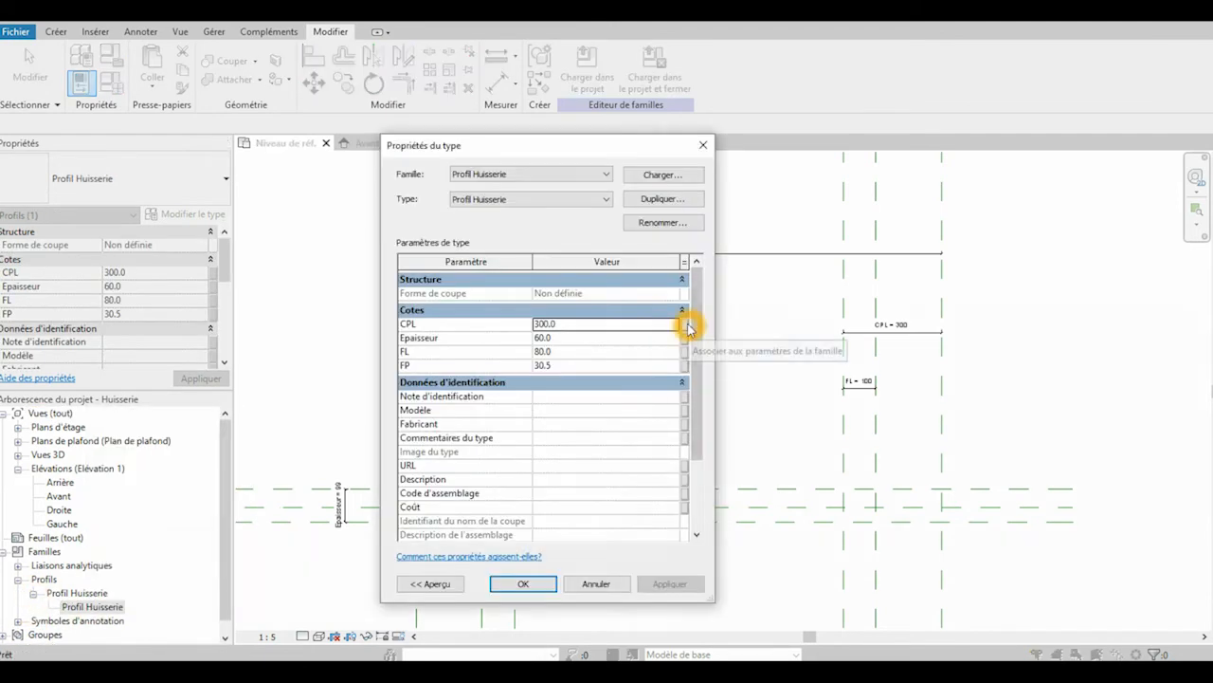
# Associate the profile type's CPL and Epaisseur parameters with the family parameters of the same names
pyautogui.click(688, 325)
pyautogui.moveTo(709, 197); pyautogui.dragTo(866, 201)
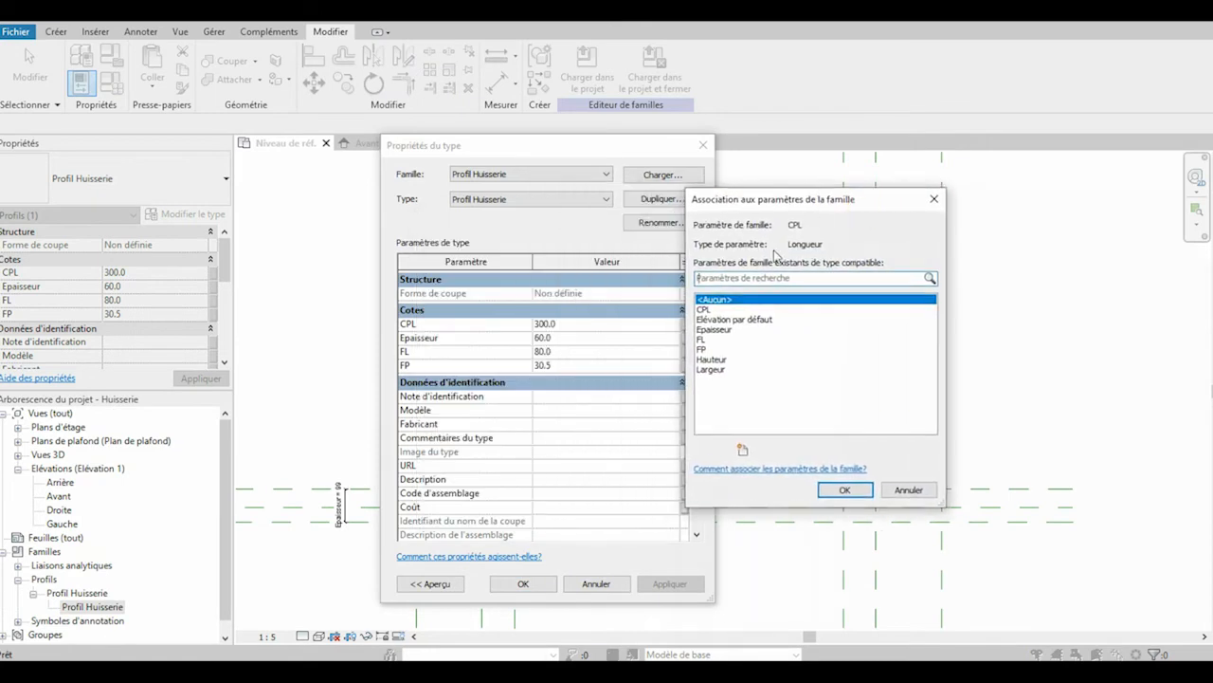
pyautogui.click(716, 310)
pyautogui.click(844, 491)
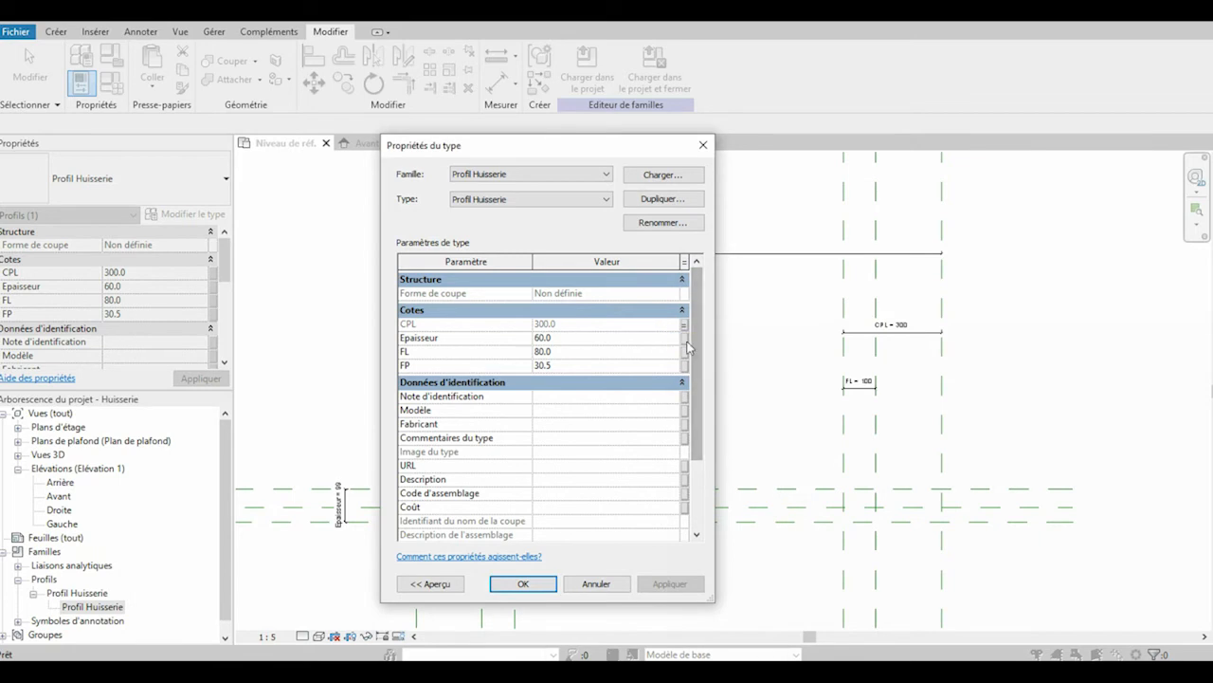
pyautogui.click(683, 338)
pyautogui.click(735, 330)
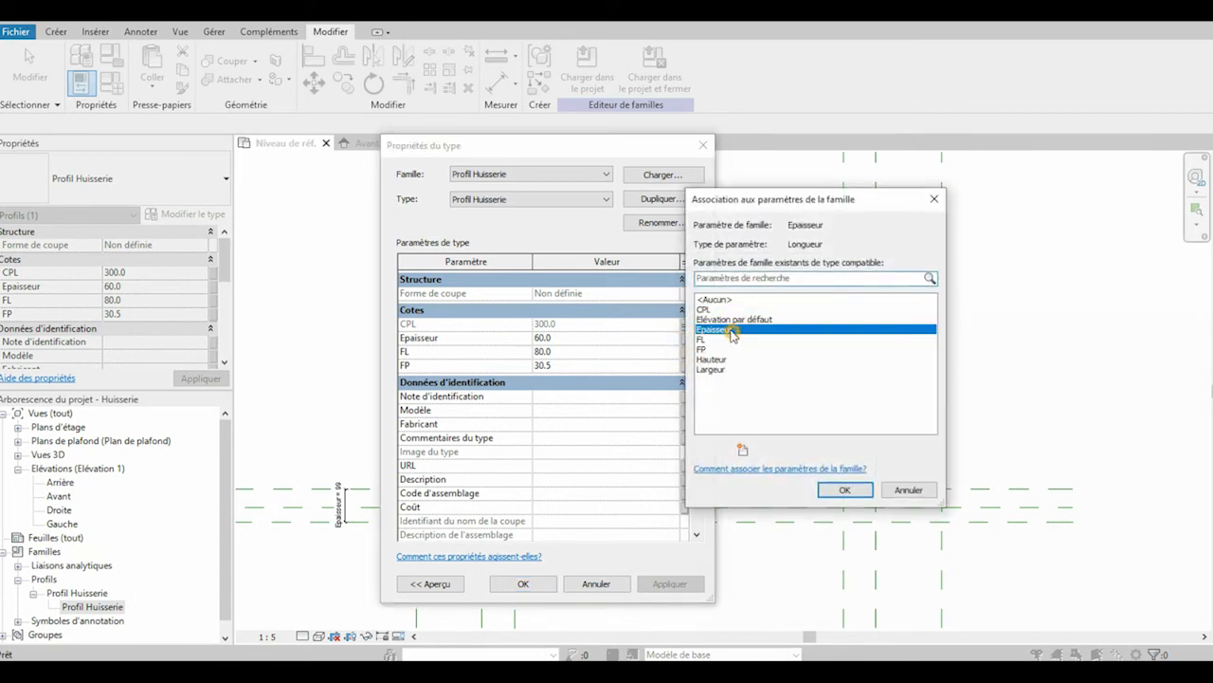
pyautogui.click(845, 490)
# Associate the profile type's FL and FP parameters with the matching family parameters and accept the type properties
pyautogui.click(683, 351)
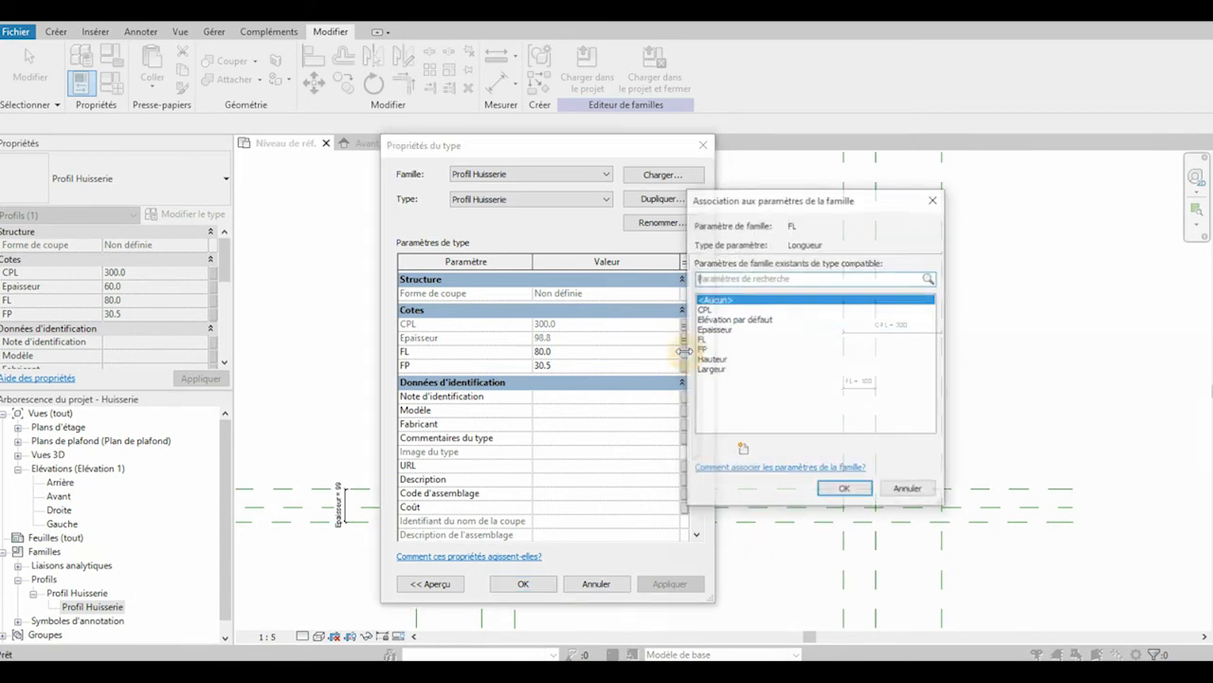
pyautogui.click(706, 339)
pyautogui.click(845, 490)
pyautogui.click(688, 366)
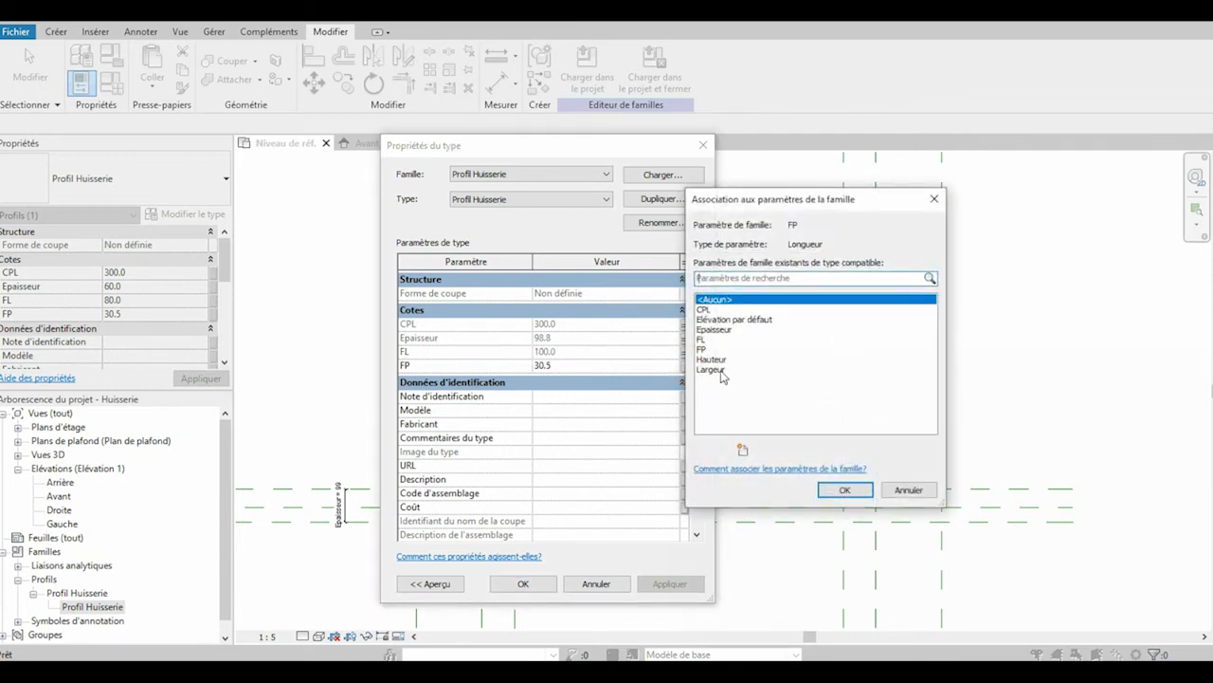
pyautogui.click(702, 349)
pyautogui.click(845, 490)
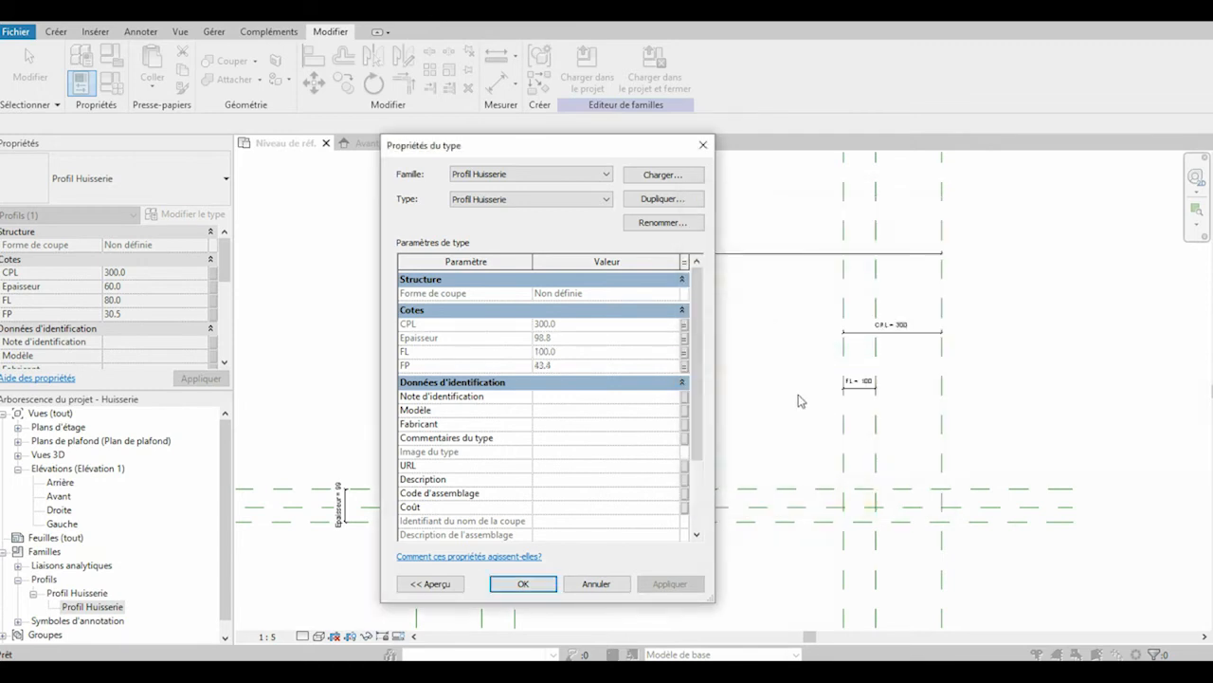
pyautogui.click(524, 583)
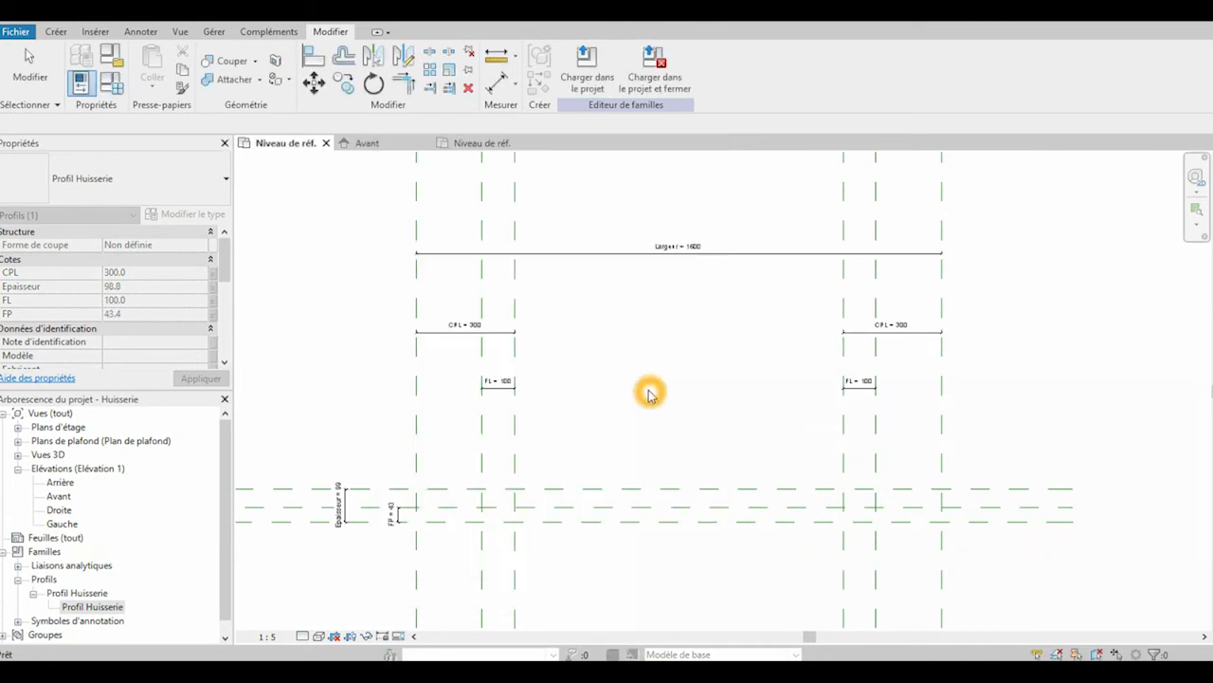
# In the Avant elevation, sketch a three-segment sweep path along the two outer vertical planes and the upper horizontal plane, starting and ending at the reference level
pyautogui.scroll(-2, 650, 397)
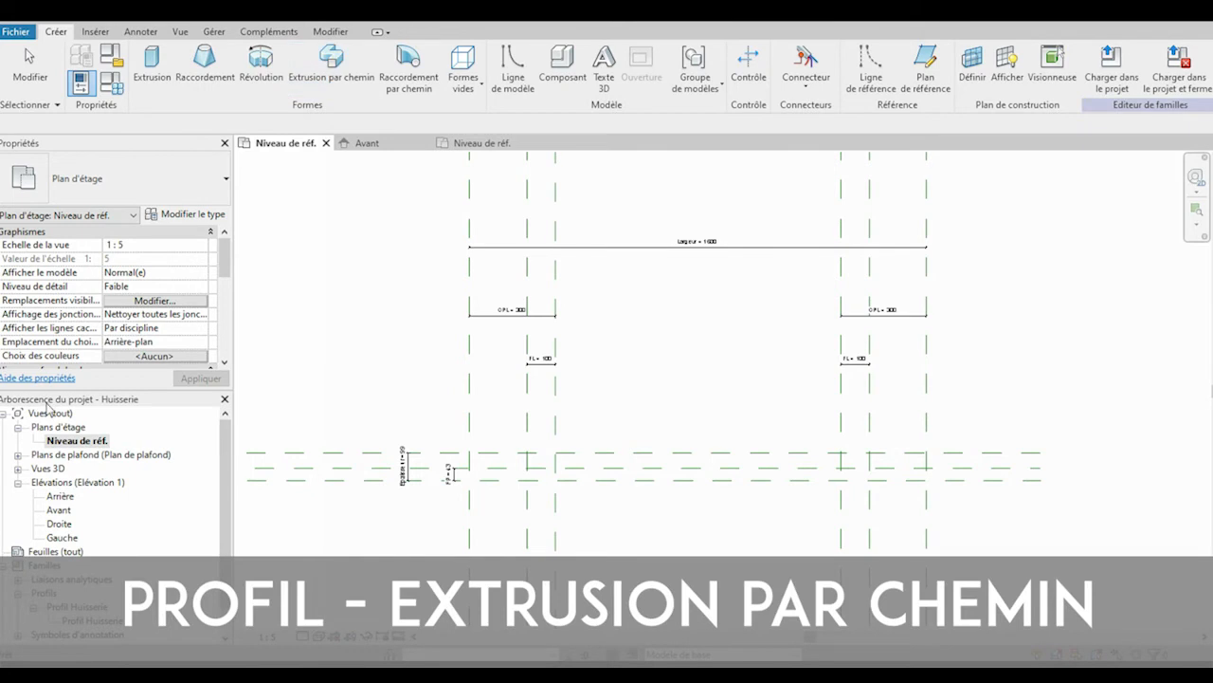
pyautogui.doubleClick(60, 512)
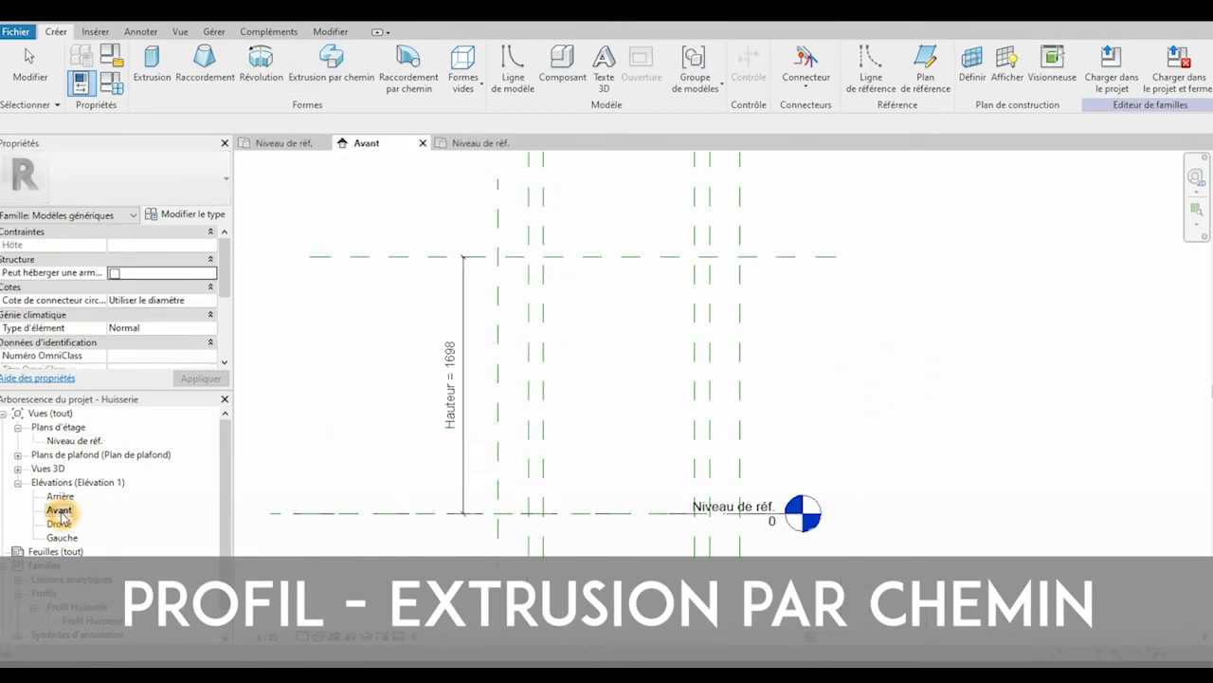
pyautogui.scroll(1, 626, 308)
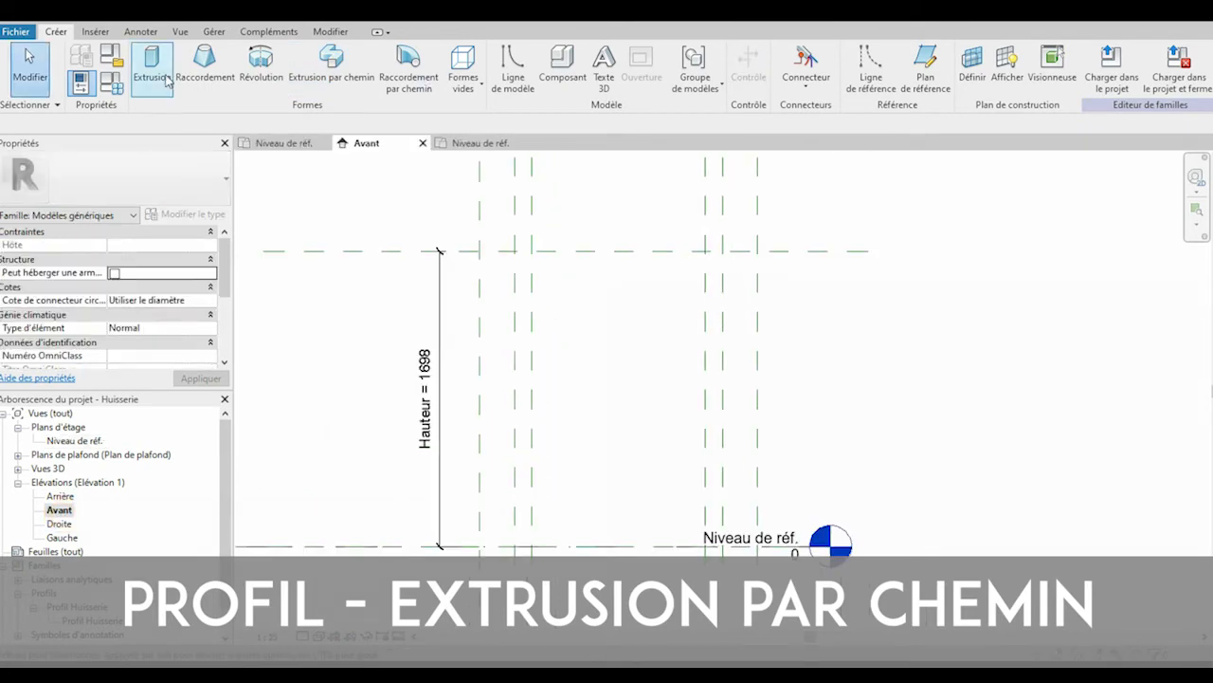
pyautogui.click(334, 68)
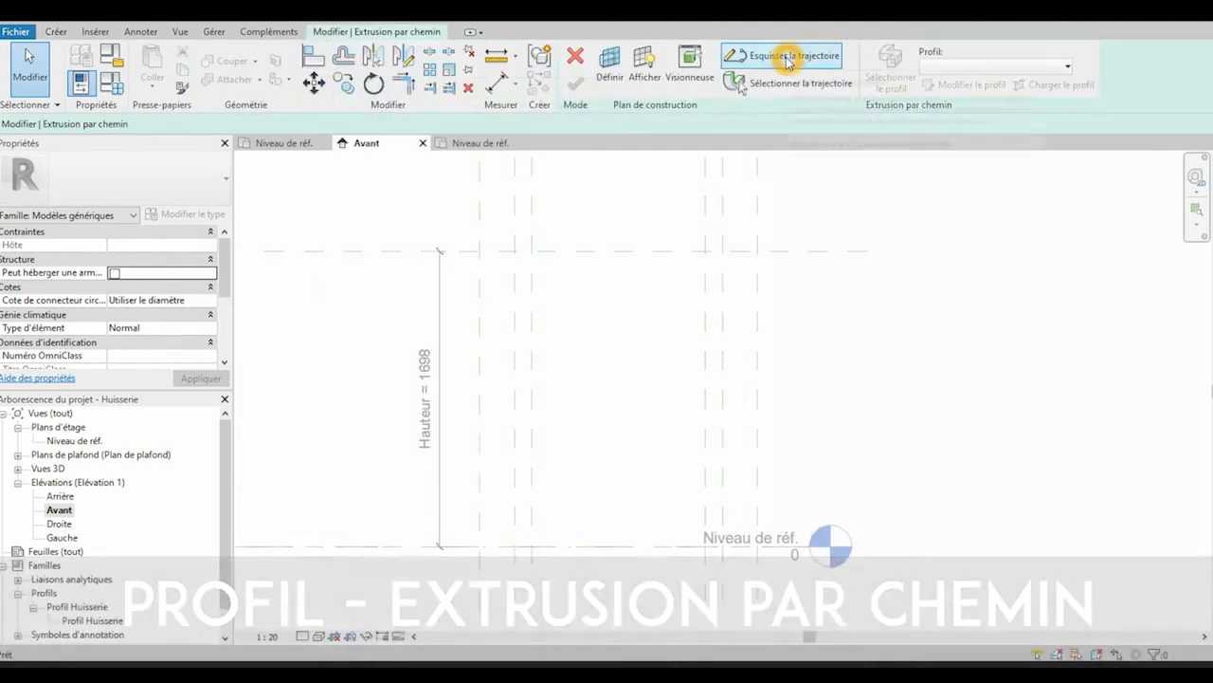
pyautogui.click(794, 57)
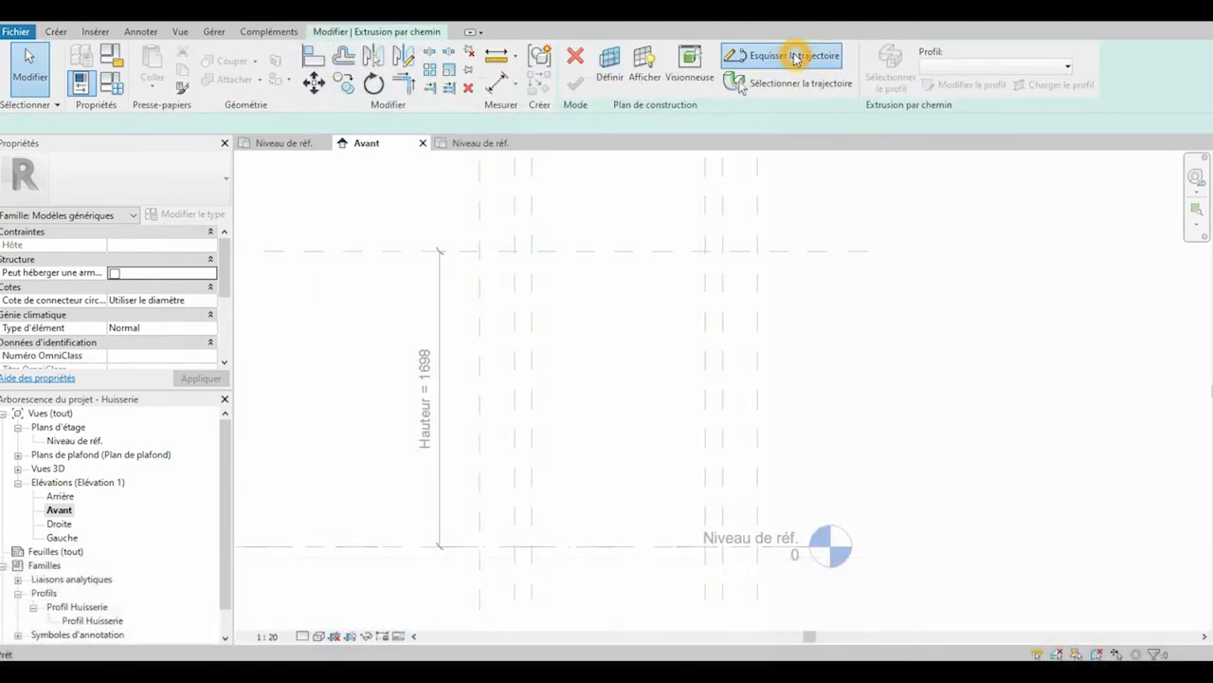
pyautogui.click(606, 55)
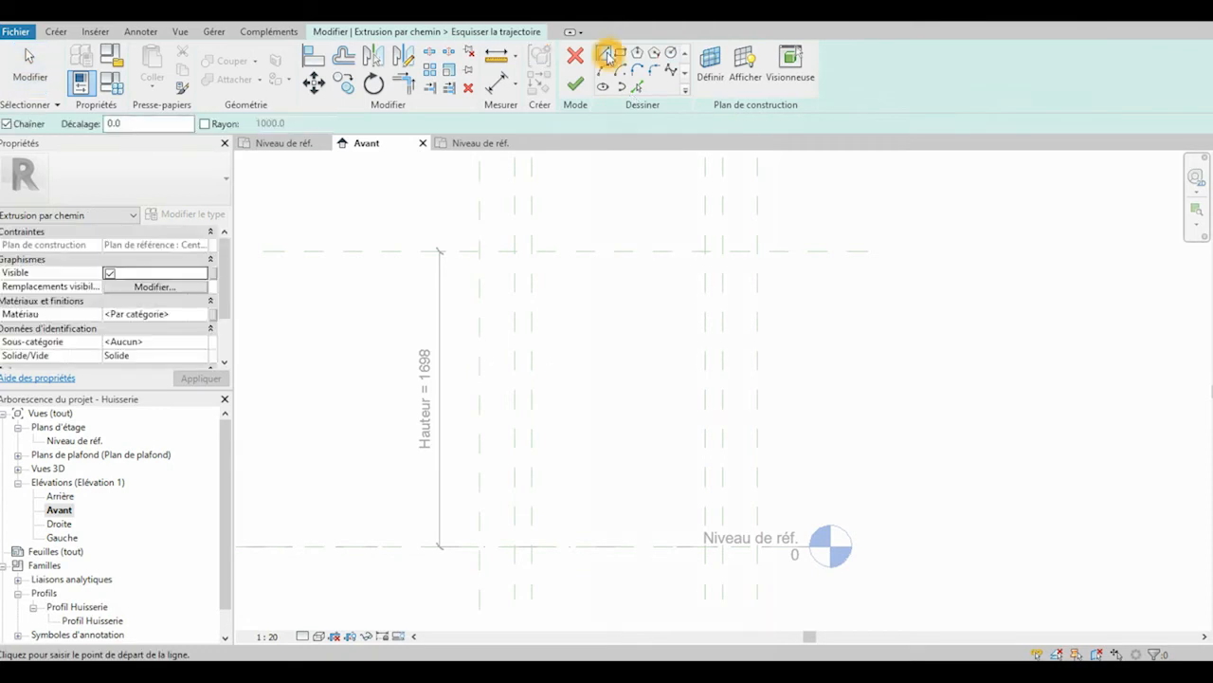
pyautogui.click(481, 545)
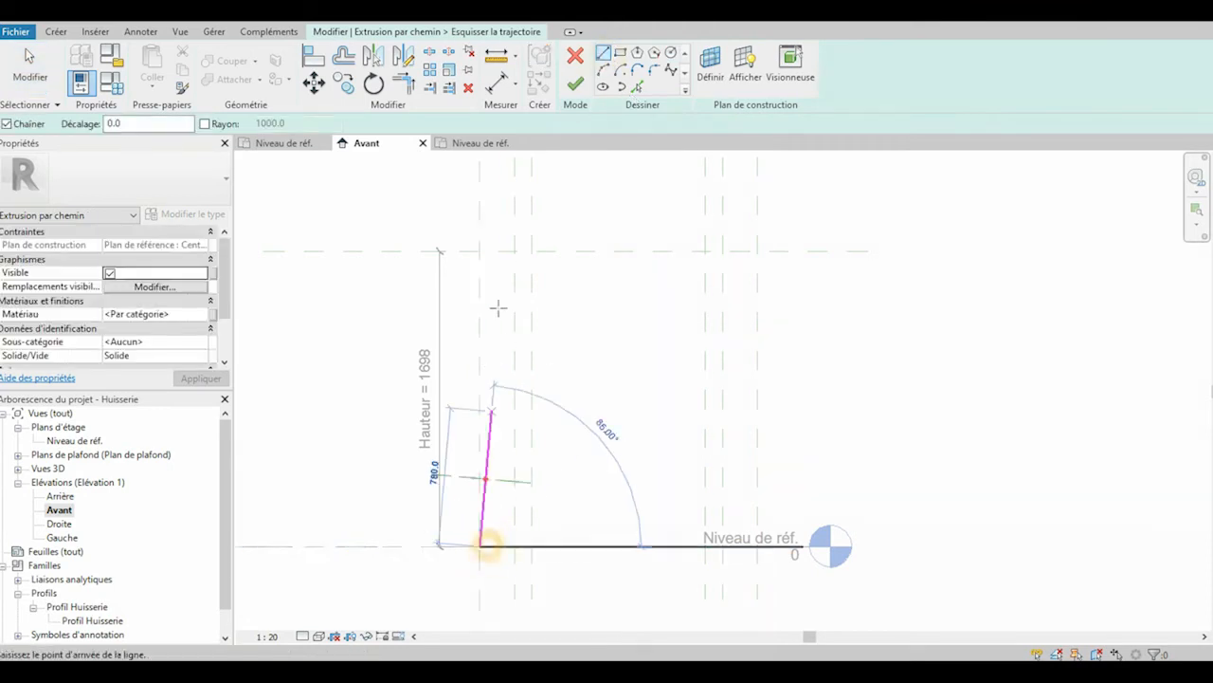
pyautogui.click(480, 250)
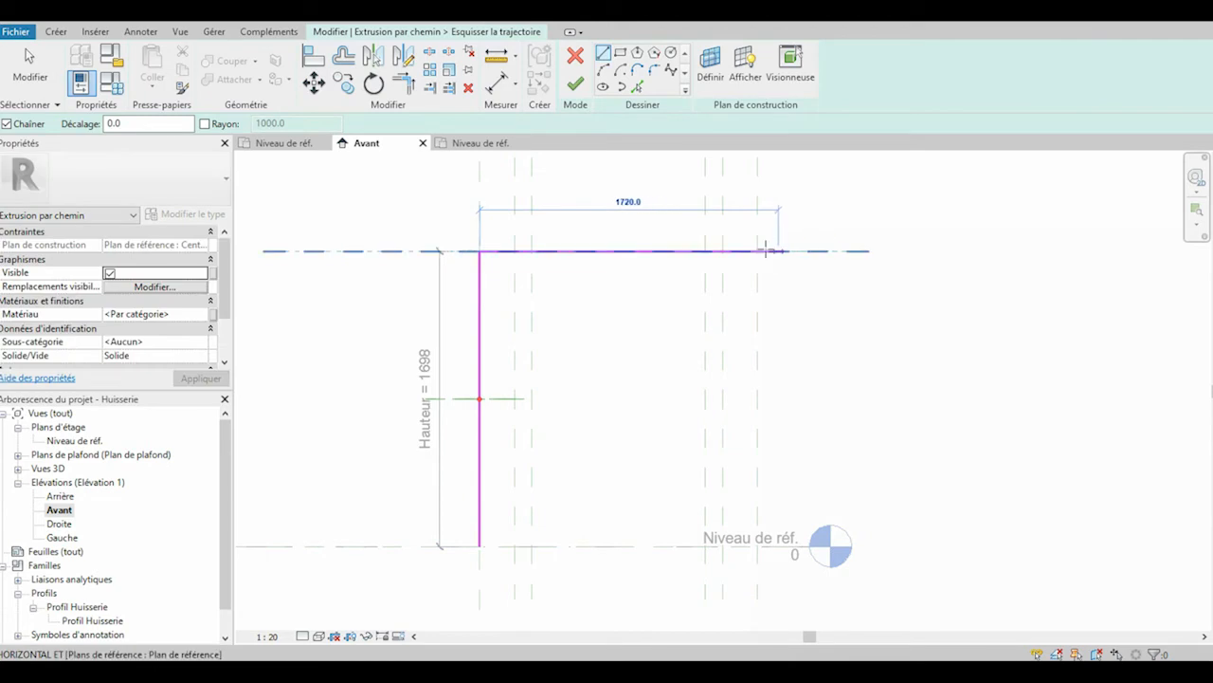
pyautogui.click(758, 250)
pyautogui.click(756, 546)
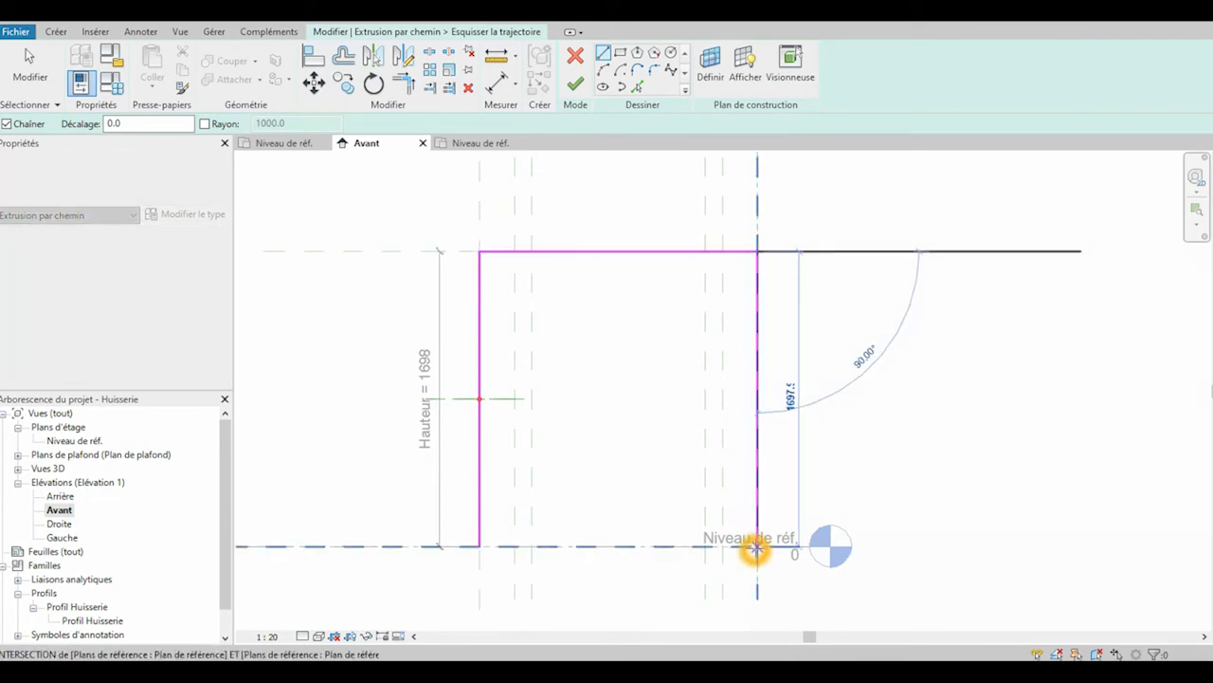
pyautogui.press('Escape')
pyautogui.press('Escape')
# Align and lock the three path lines to their outer vertical and upper horizontal reference planes, and finish the path sketch
pyautogui.press('a')
pyautogui.press('l')
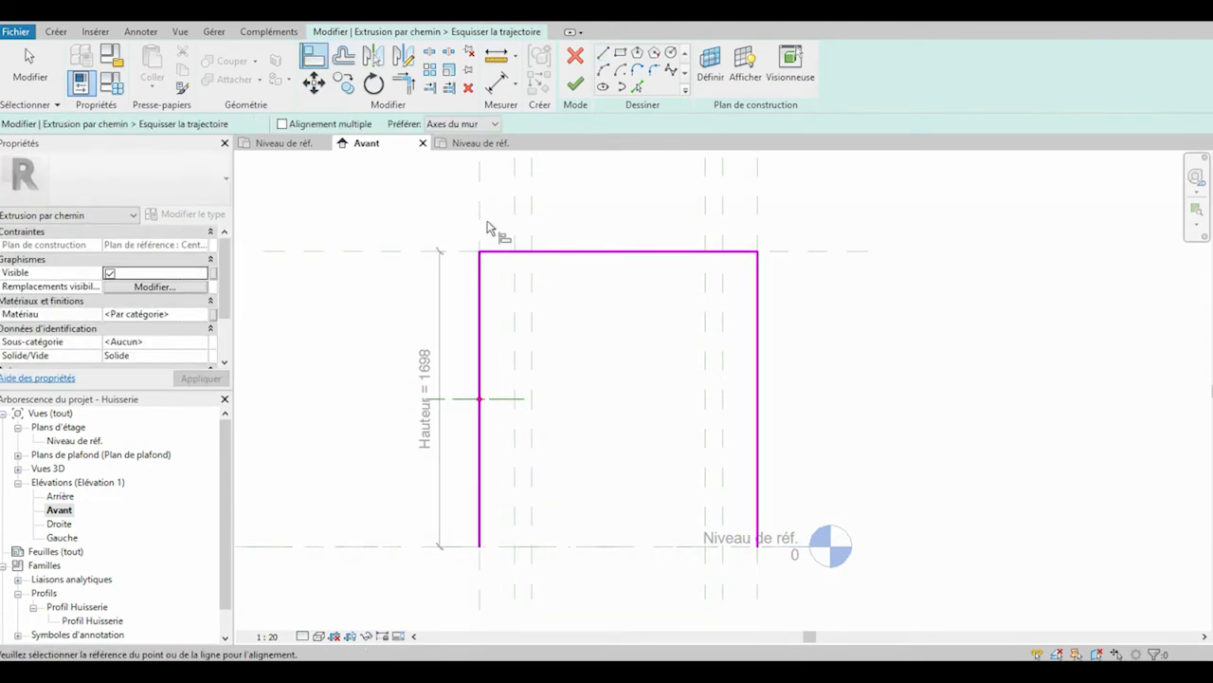
pyautogui.click(481, 218)
pyautogui.click(479, 317)
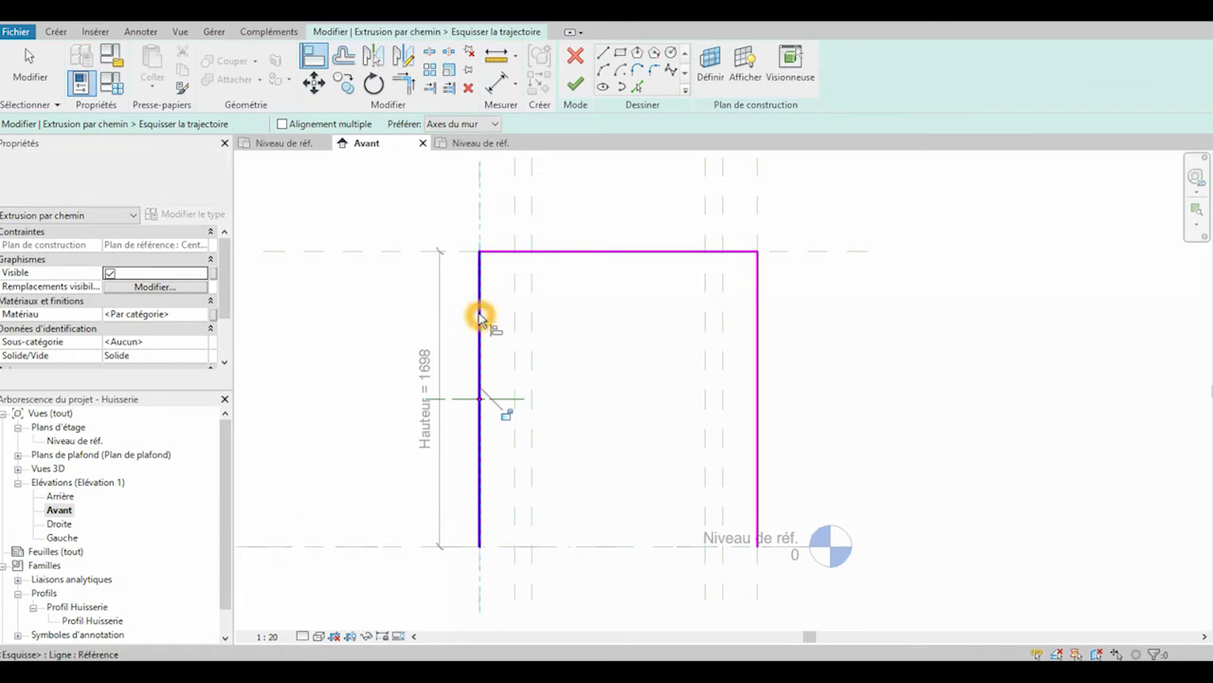
pyautogui.click(377, 251)
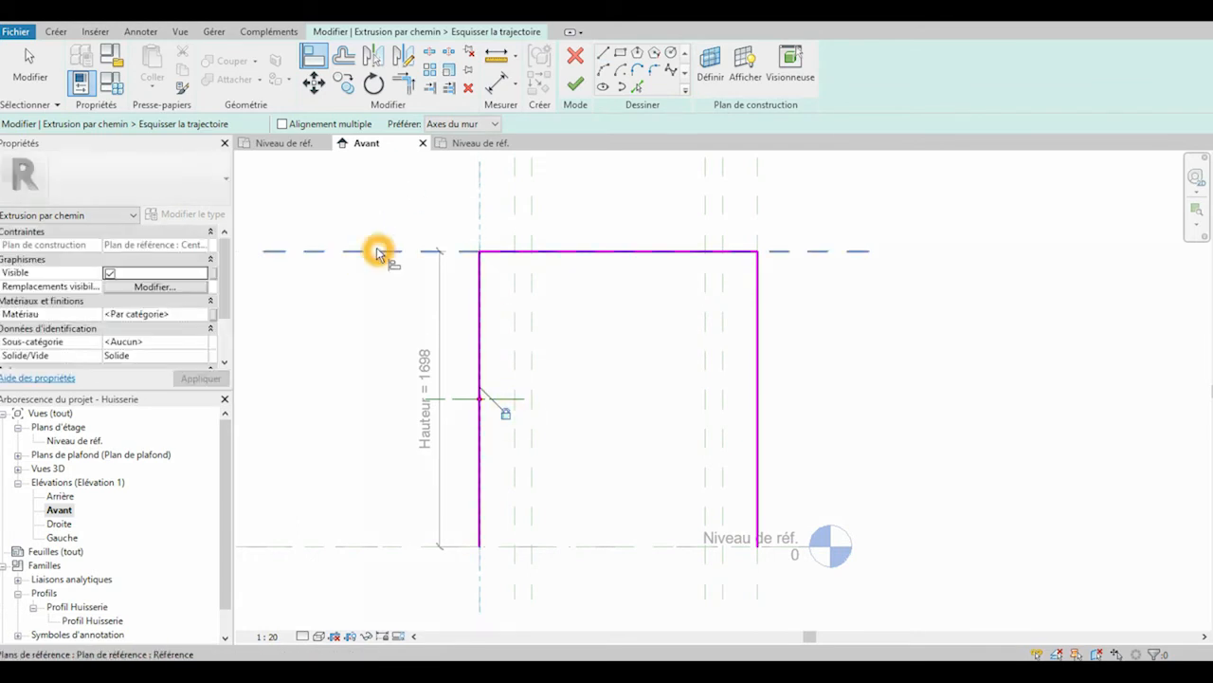
pyautogui.click(624, 256)
pyautogui.click(537, 279)
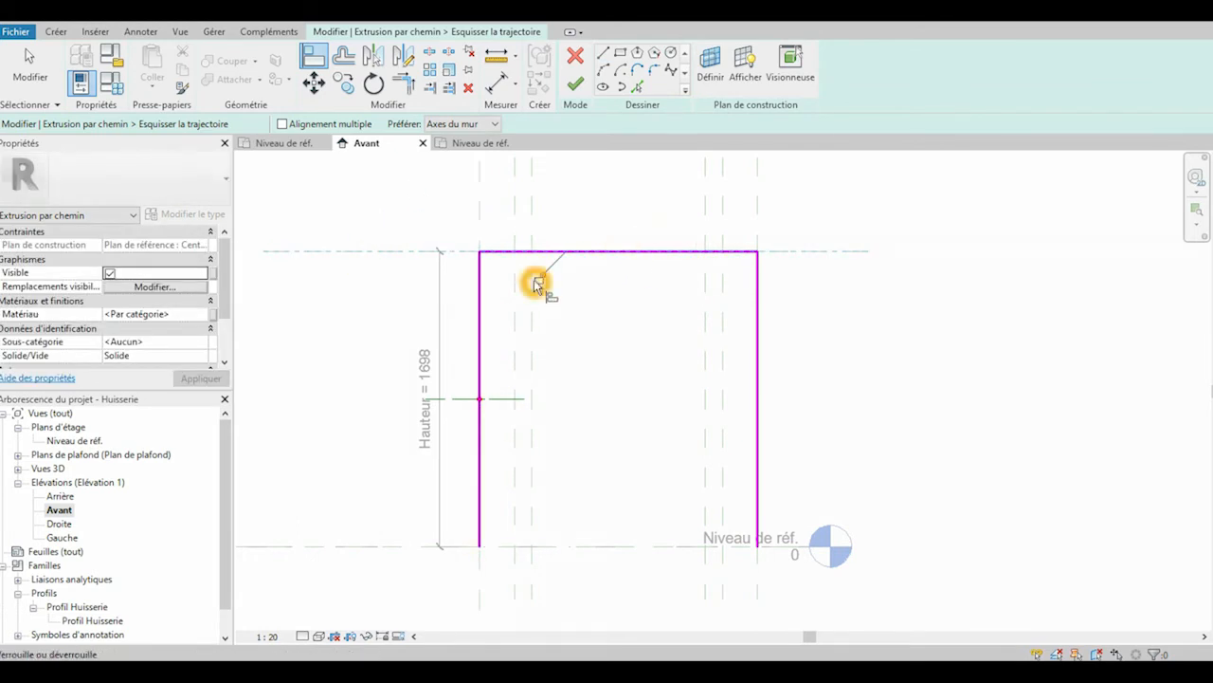
pyautogui.click(757, 199)
pyautogui.click(756, 353)
pyautogui.click(730, 355)
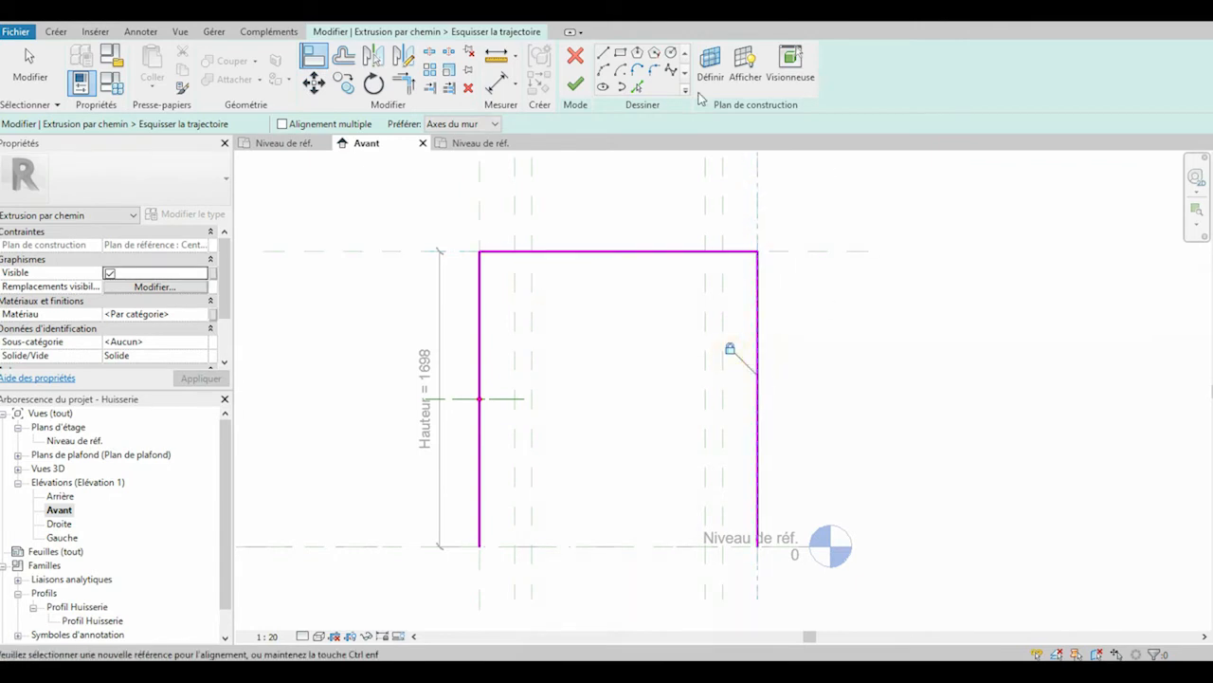
pyautogui.click(577, 85)
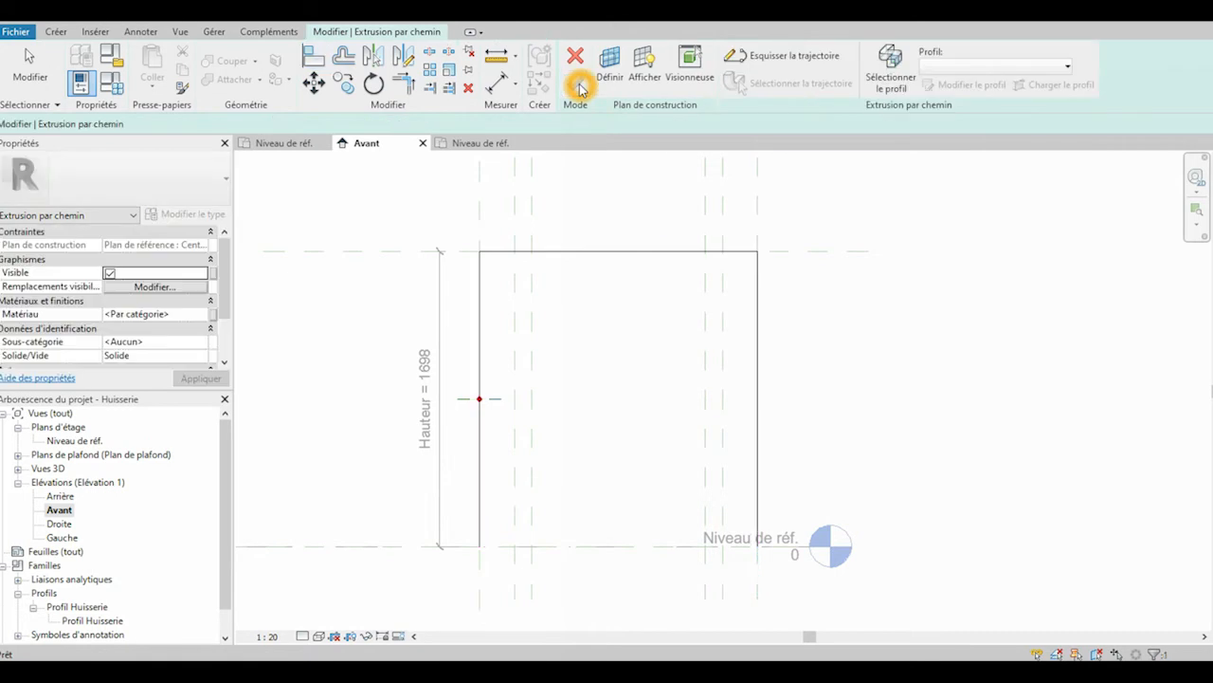
# Assign Profil Huisserie as the sweep's profile and open the 3D view
pyautogui.click(1060, 68)
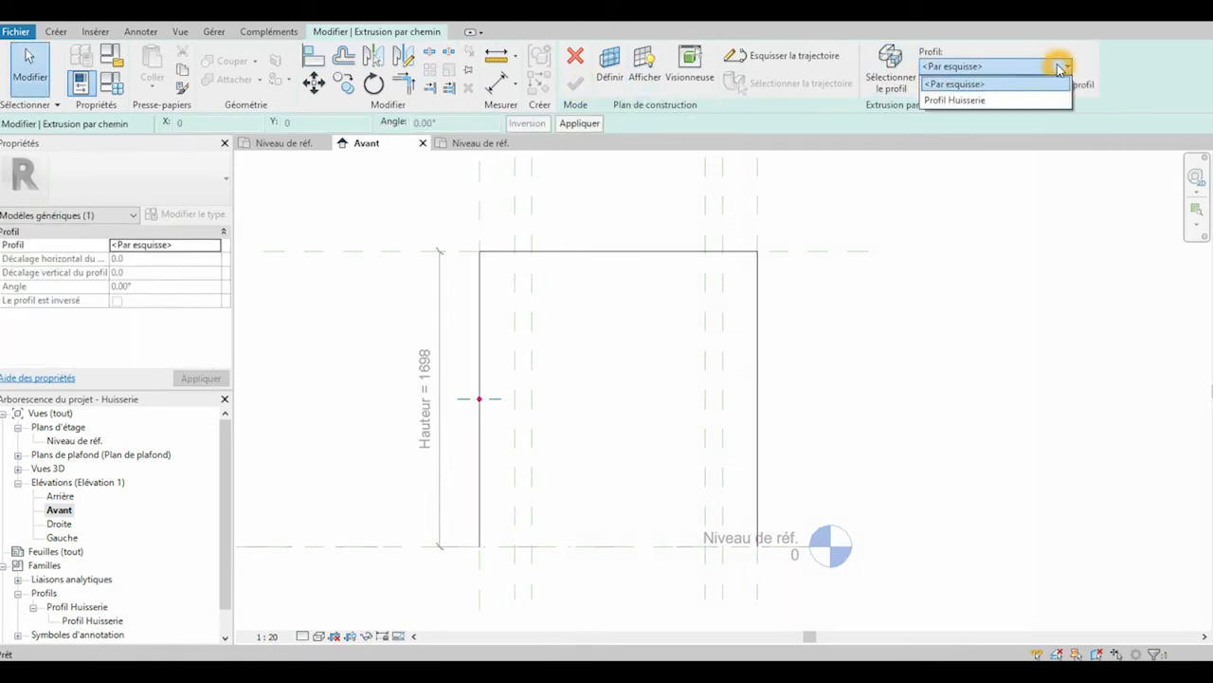
pyautogui.click(1000, 100)
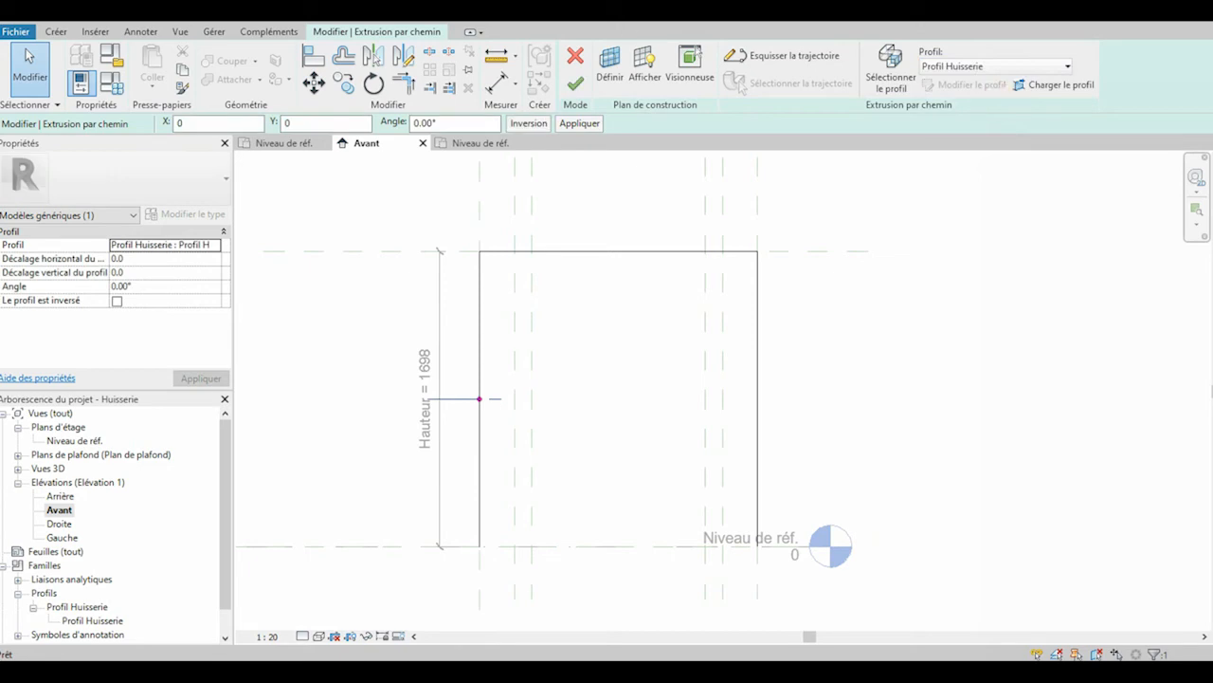
pyautogui.click(276, 13)
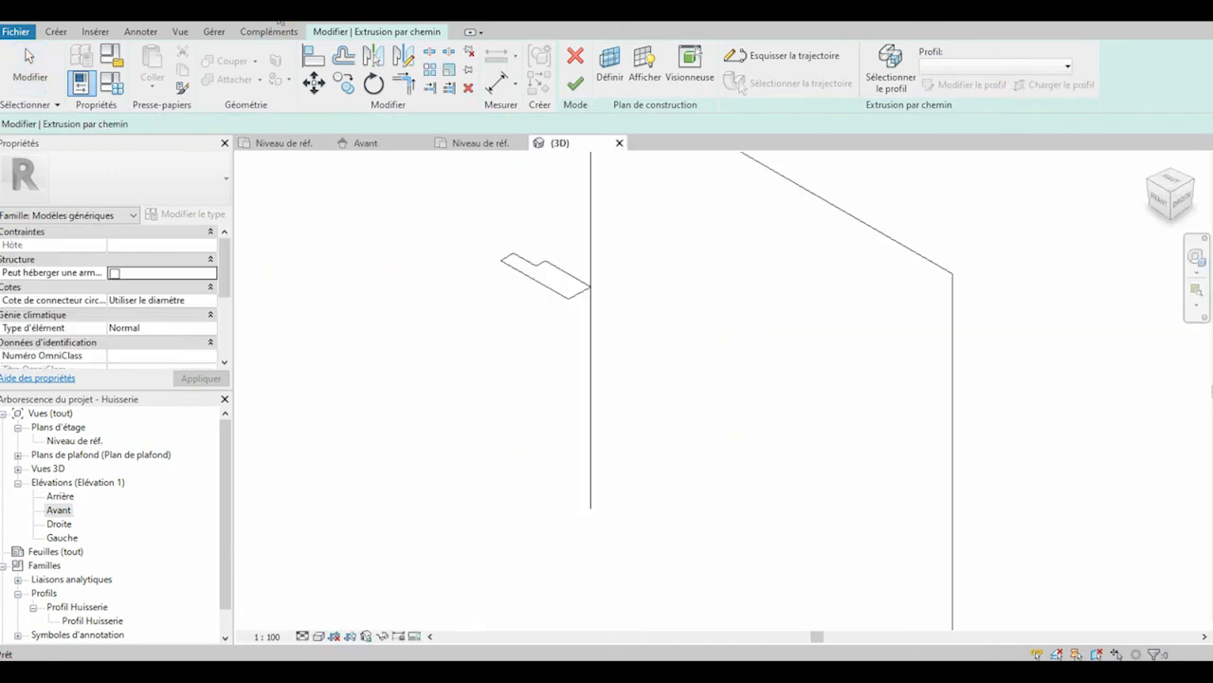
# Set the angle of the sweep's profile to 180°
pyautogui.click(544, 293)
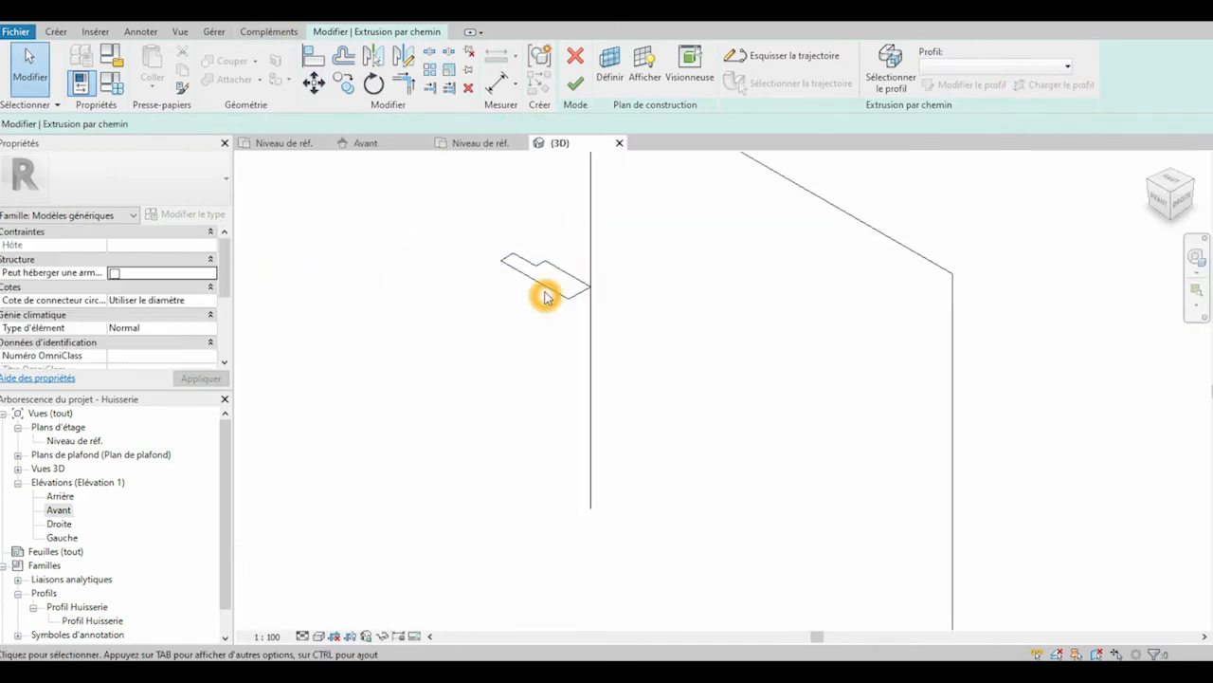
pyautogui.click(544, 294)
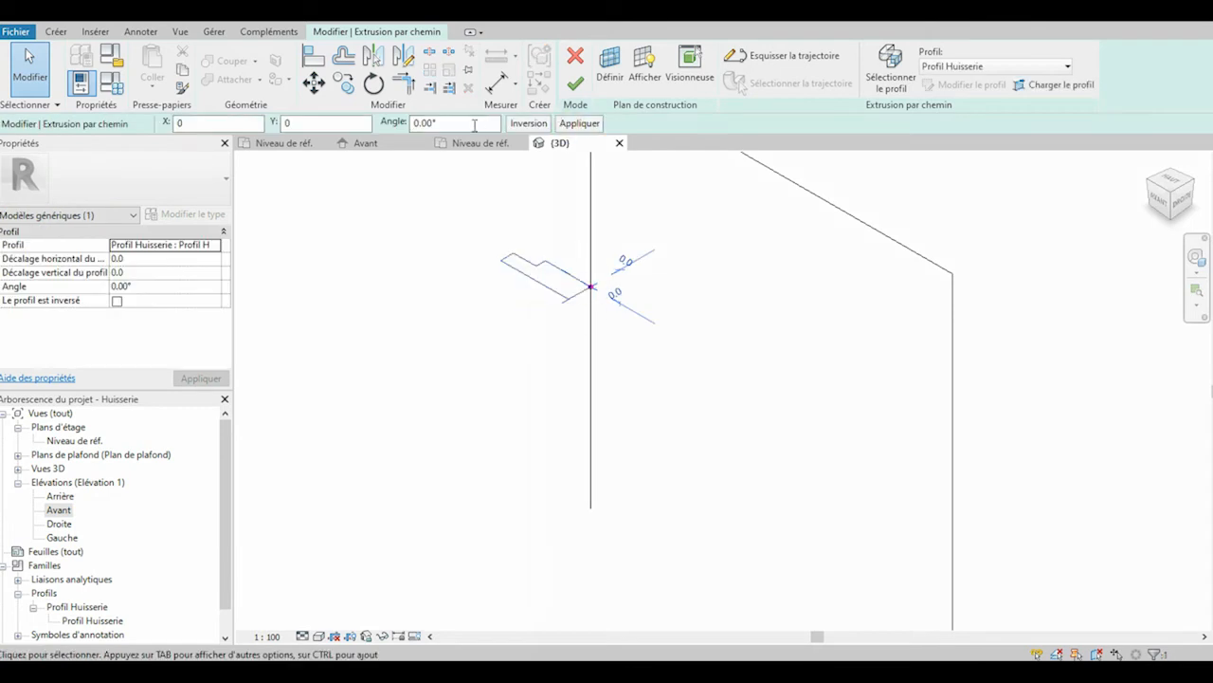
pyautogui.moveTo(466, 121); pyautogui.dragTo(383, 120)
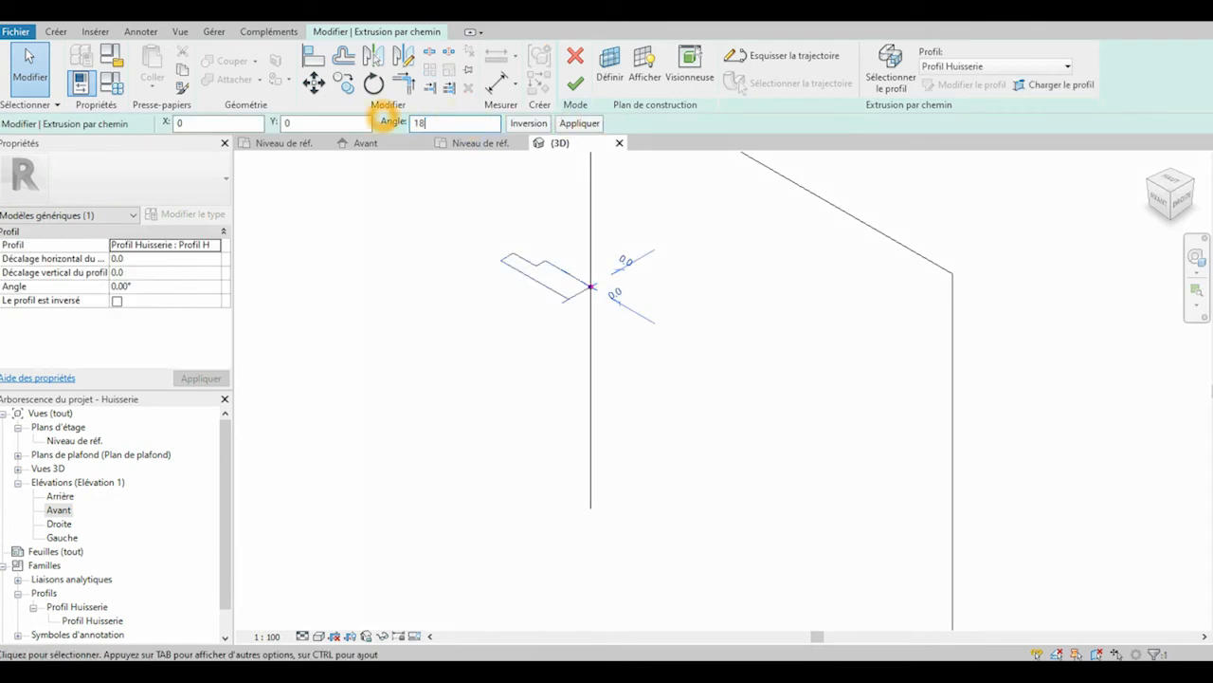
pyautogui.press('Return')
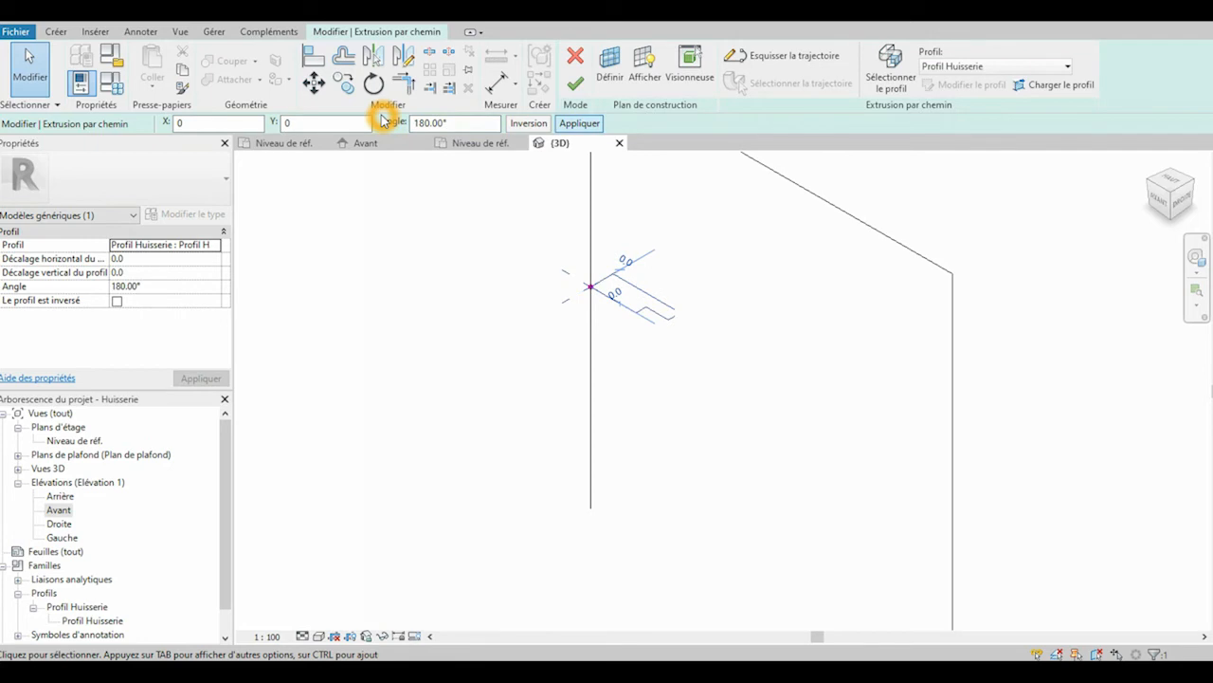
pyautogui.scroll(-2, 496, 268)
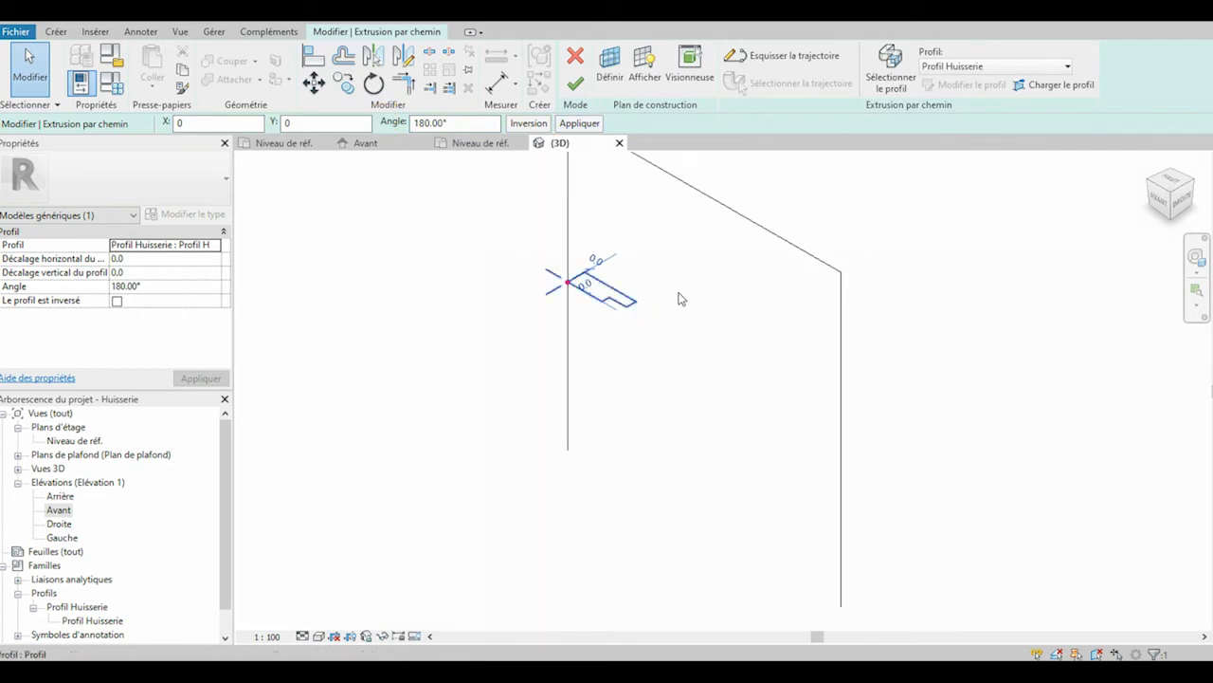
# Finish the sweep and check the frame's cut section in the Niveau de réf. plan
pyautogui.click(636, 346)
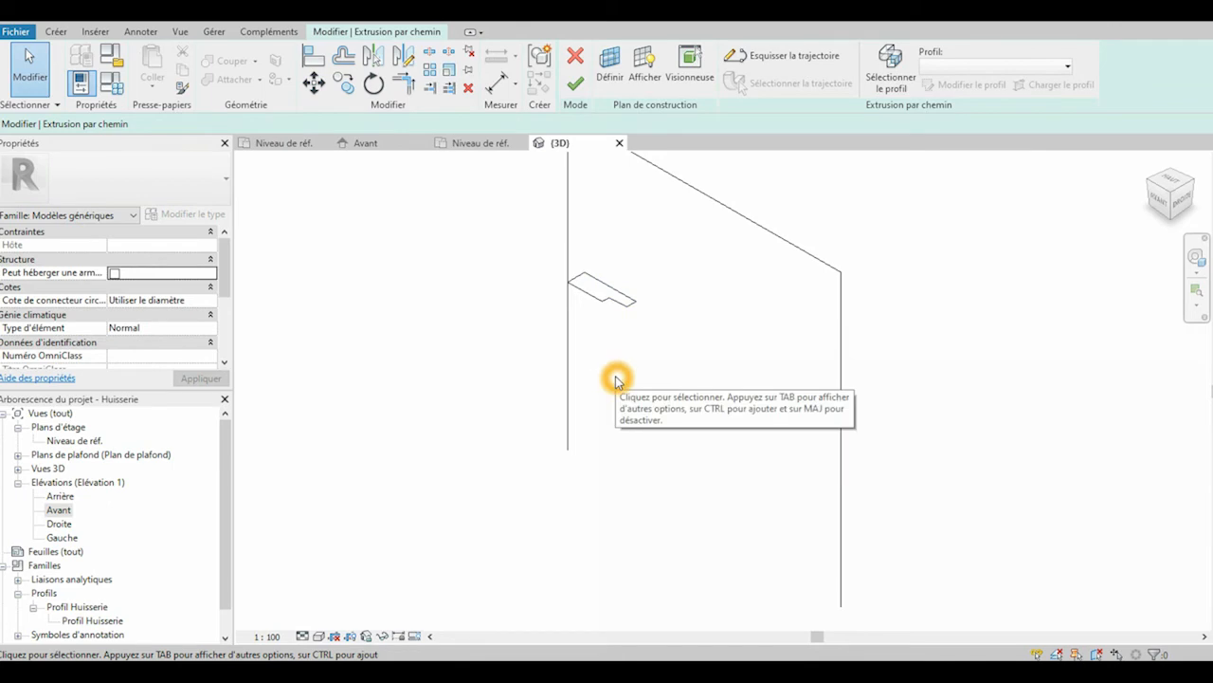
pyautogui.click(576, 82)
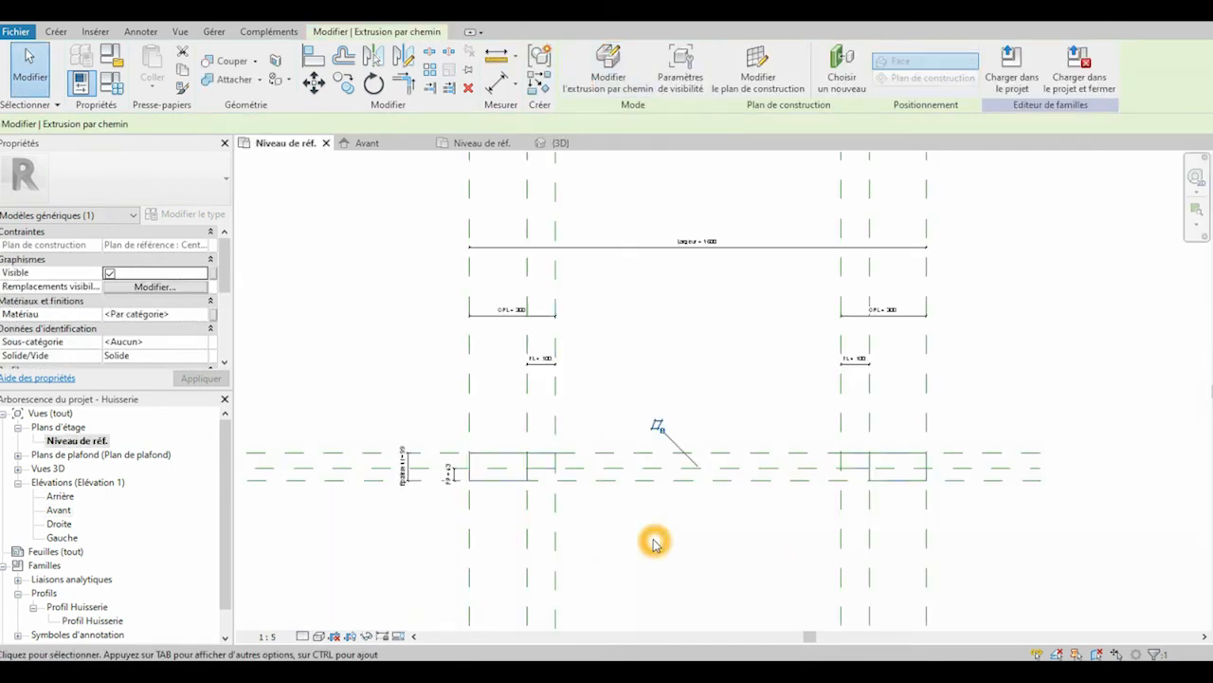
pyautogui.scroll(1, 654, 541)
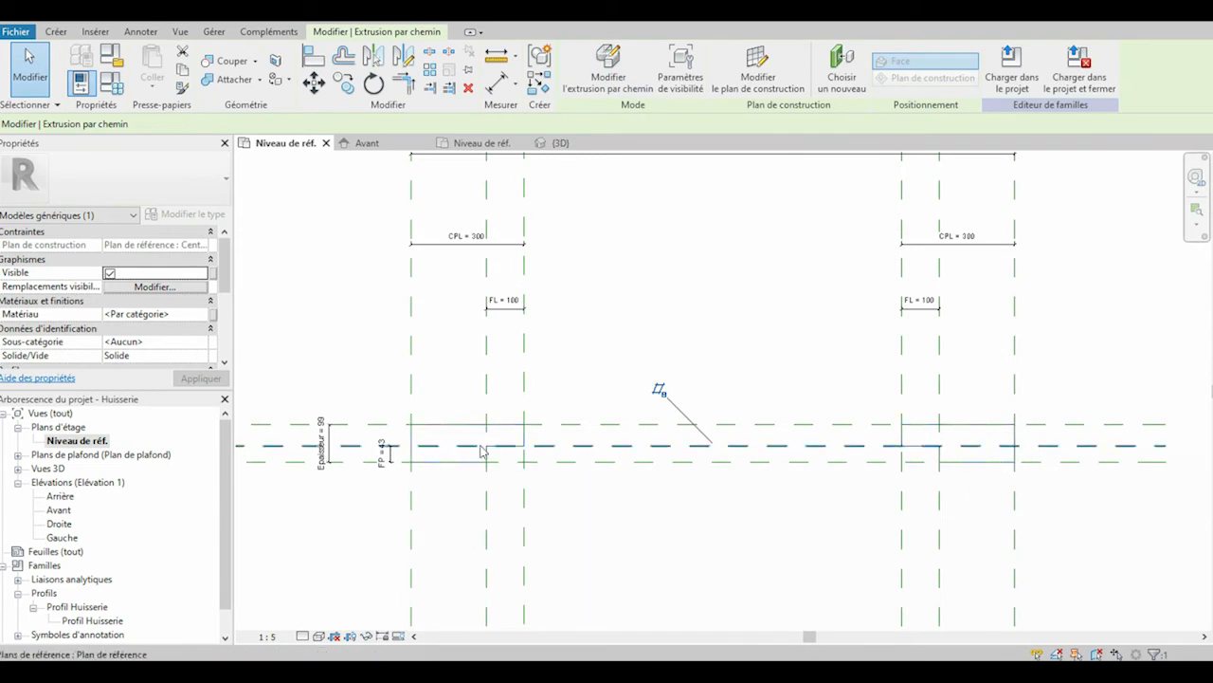
pyautogui.click(448, 455)
pyautogui.scroll(-1, 516, 395)
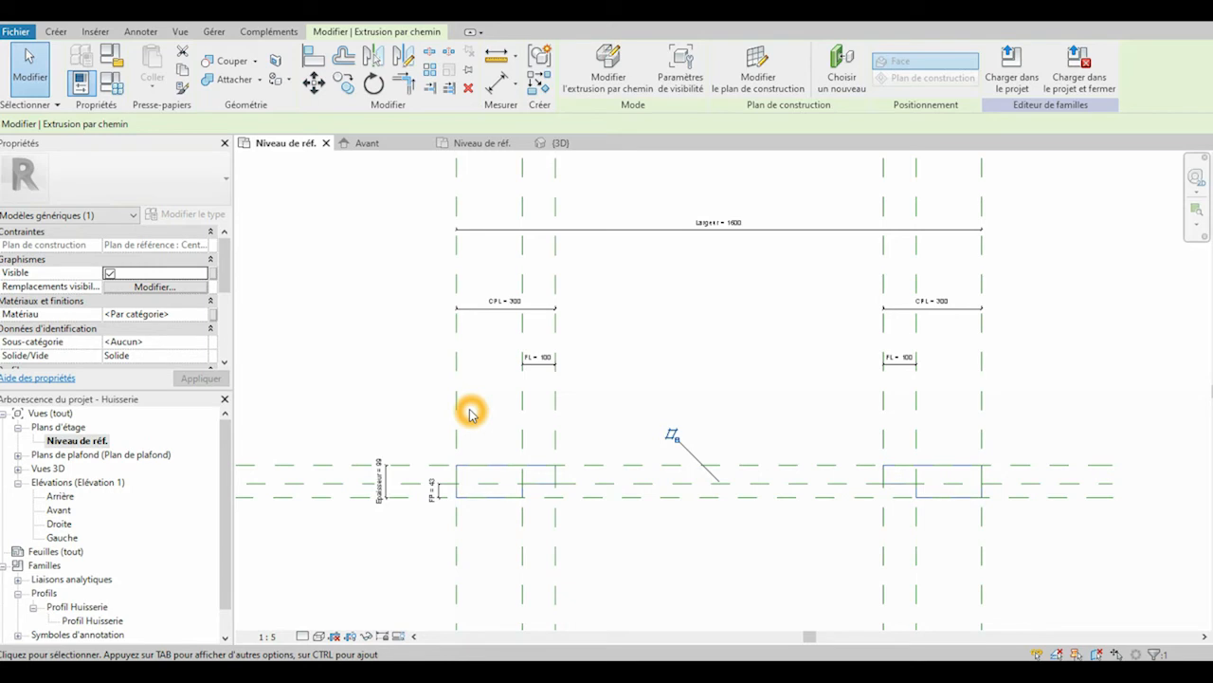
# Change the family's category from generic models to Portes
pyautogui.click(503, 458)
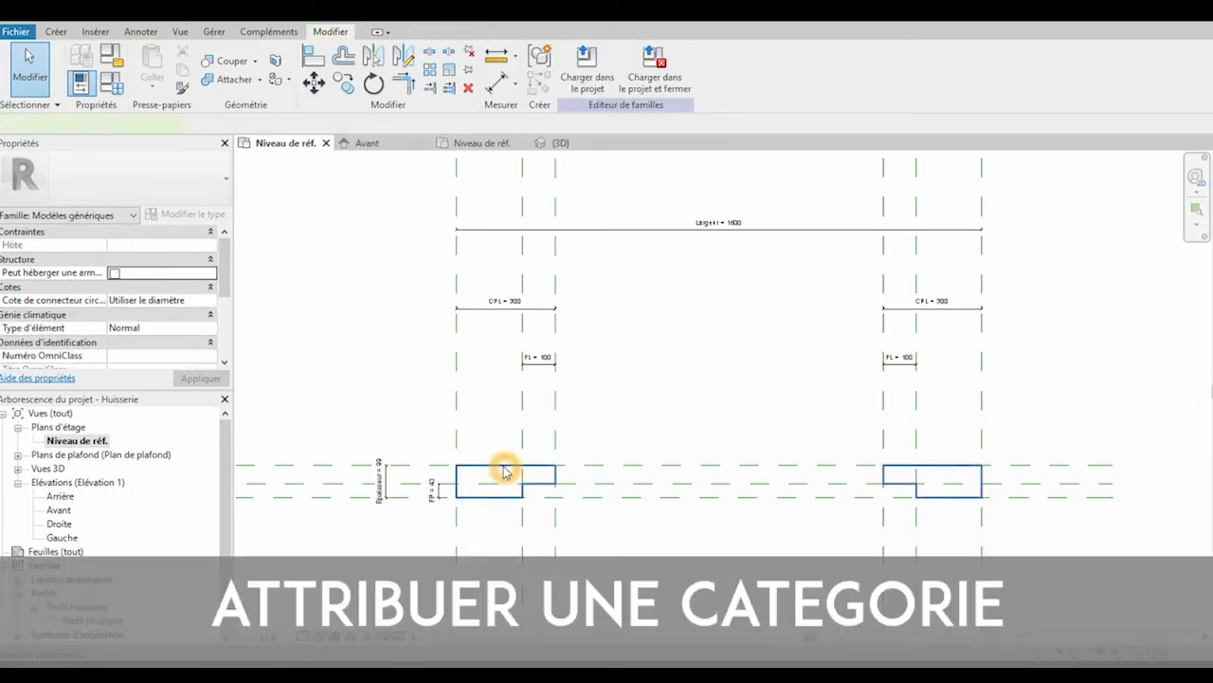
pyautogui.click(504, 471)
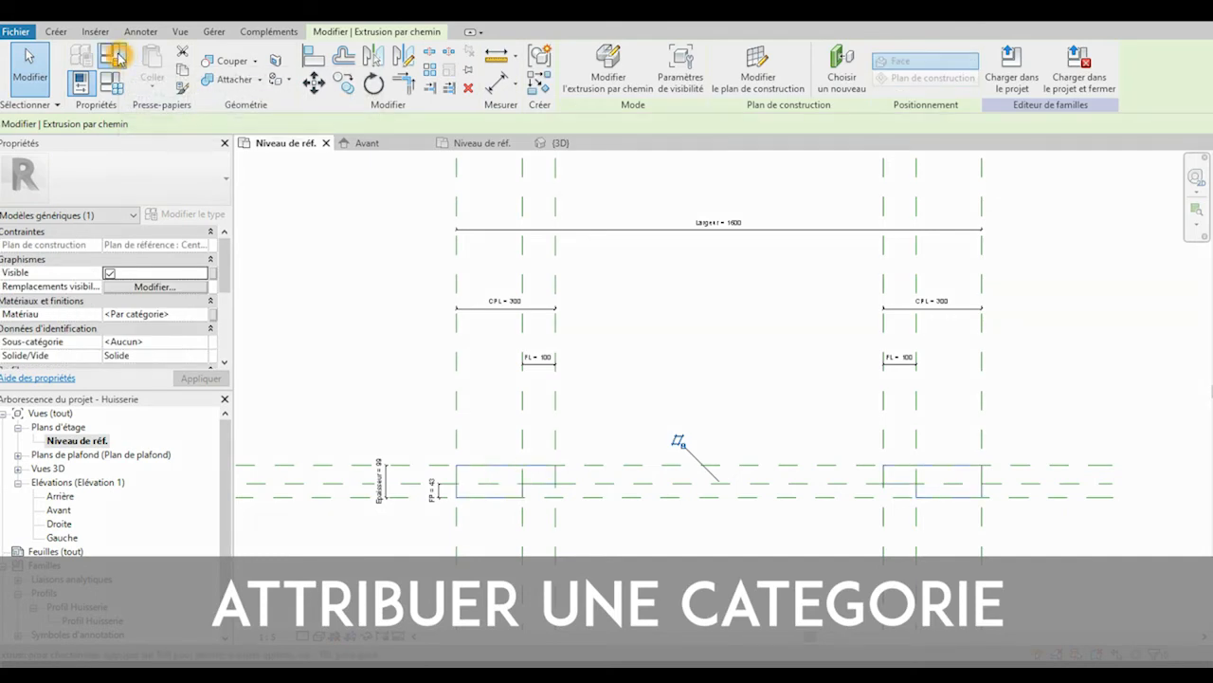
pyautogui.click(114, 56)
pyautogui.moveTo(716, 267); pyautogui.dragTo(716, 315)
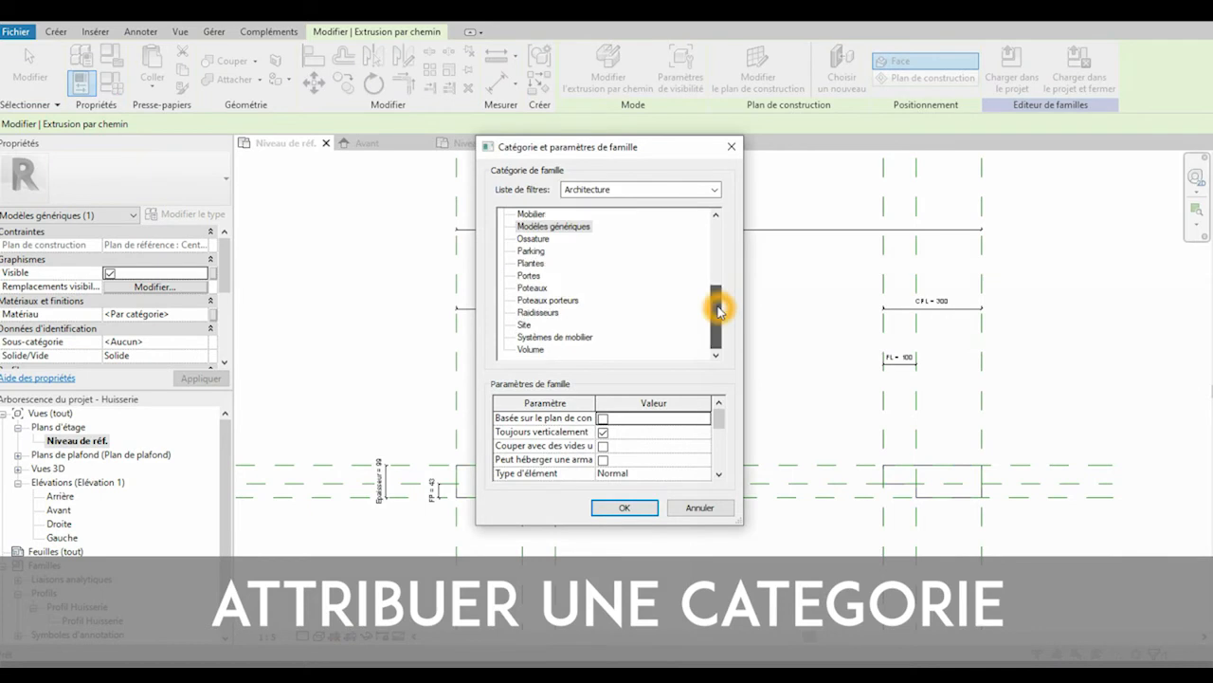
pyautogui.click(533, 276)
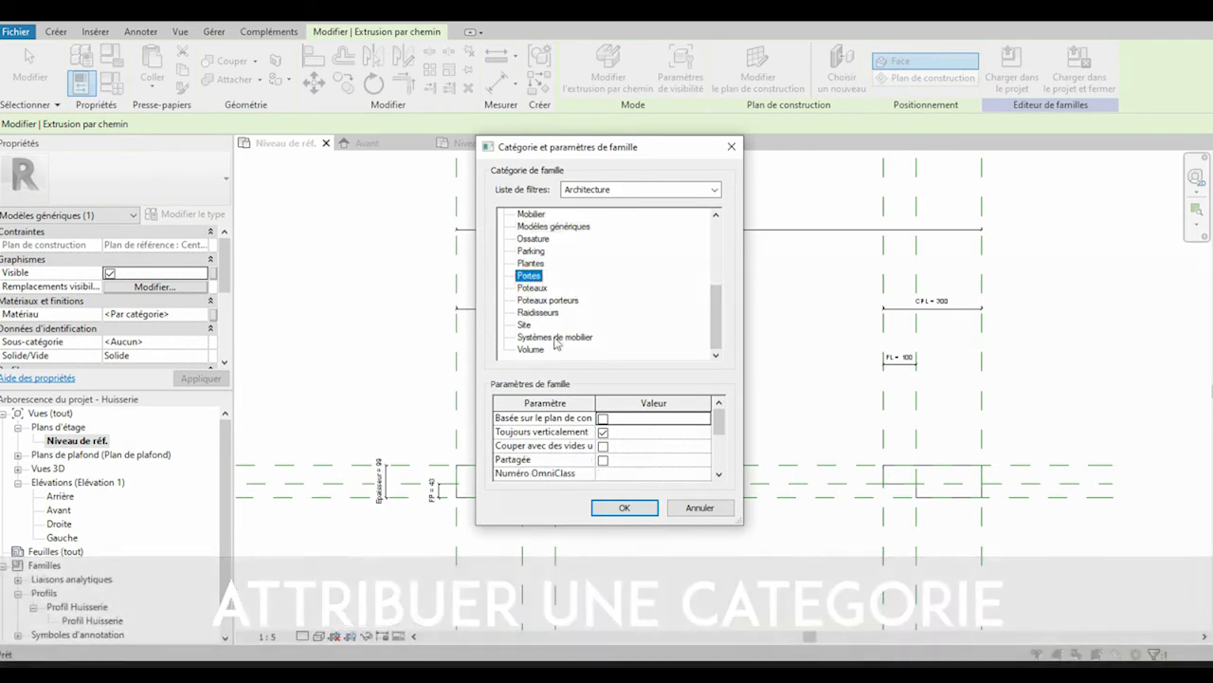
pyautogui.click(624, 507)
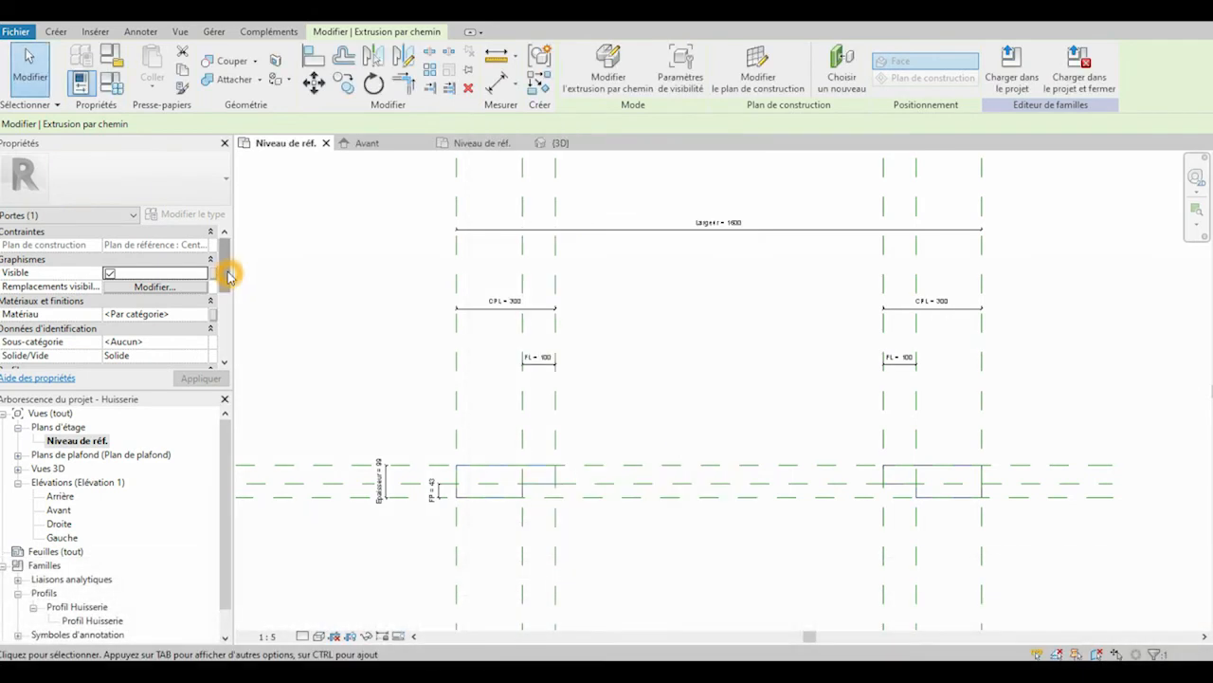
# Assign the frame sweep to the Cadre/Meneau subcategory
pyautogui.scroll(-1, 229, 274)
pyautogui.click(184, 328)
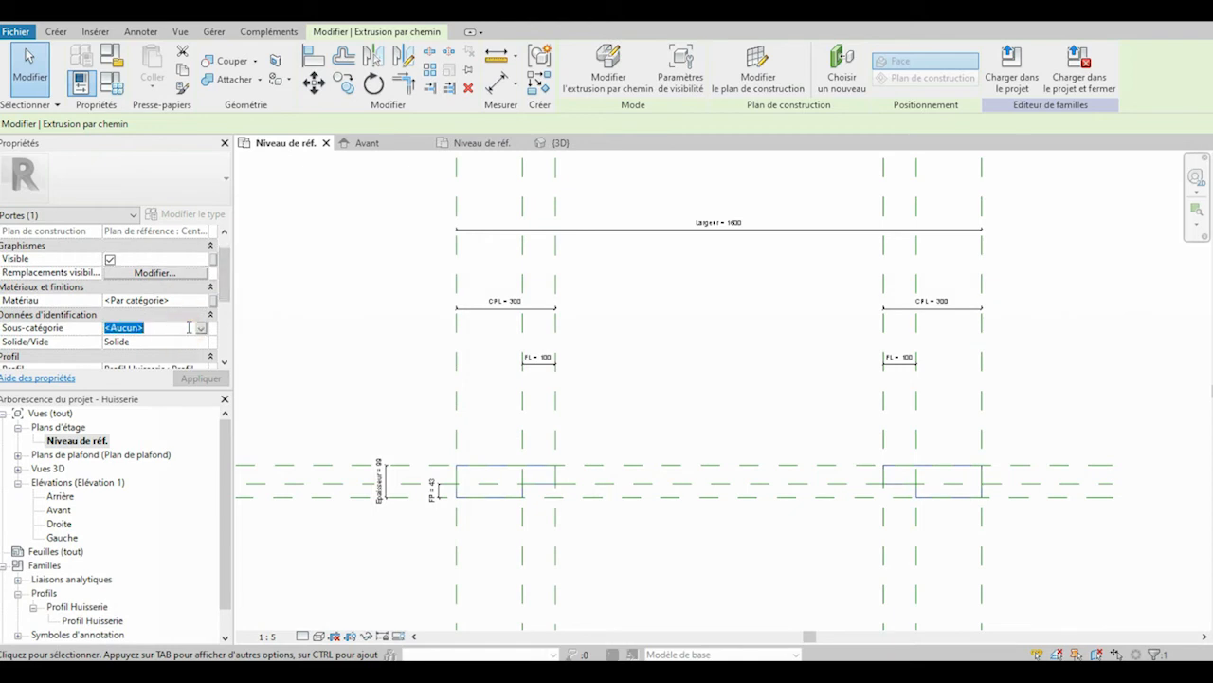
pyautogui.click(202, 328)
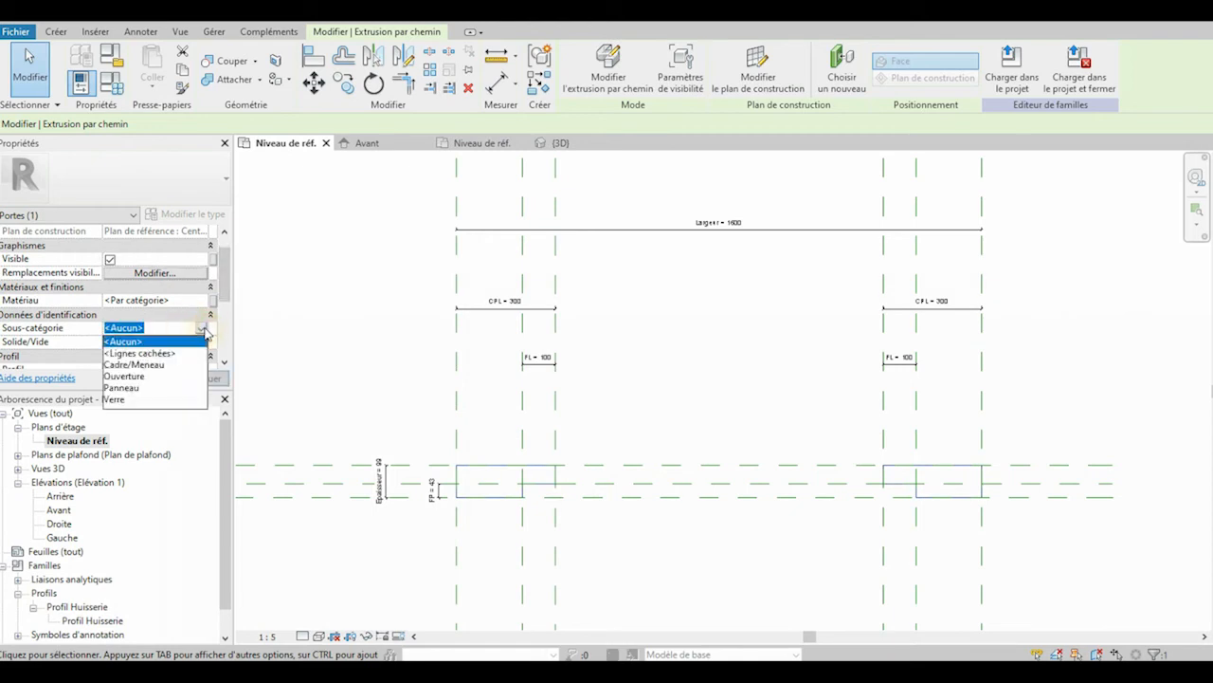
pyautogui.click(143, 366)
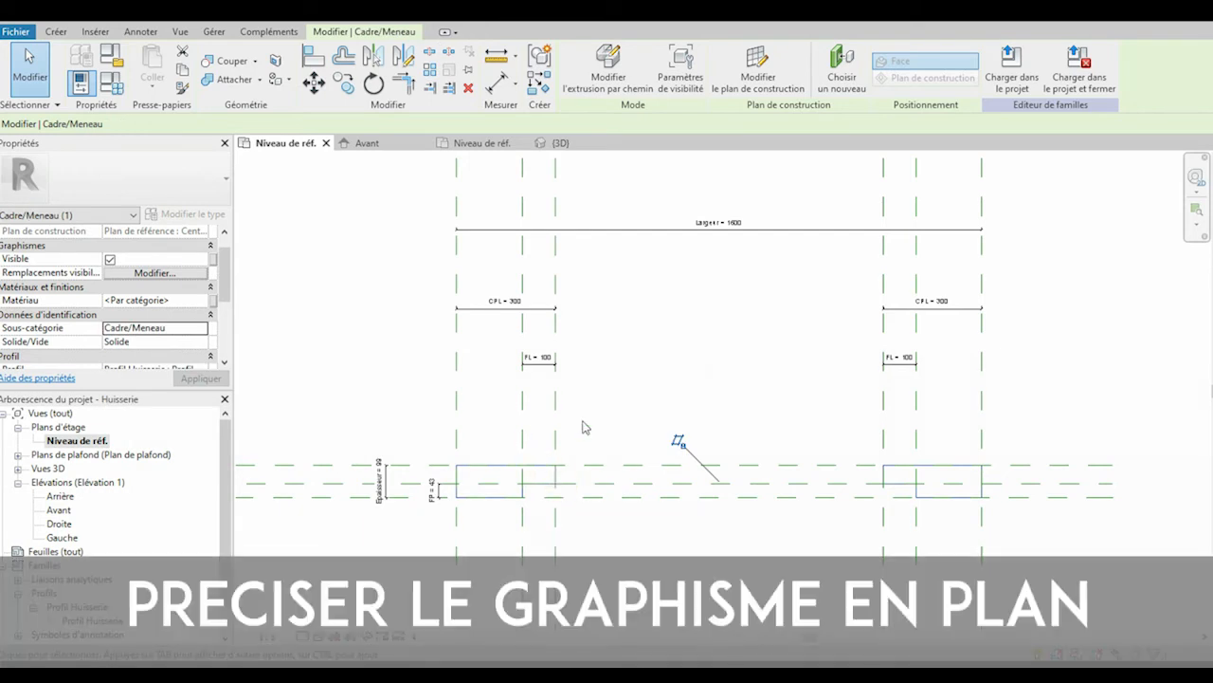
# Turn off the sweep's visibility in Plan/Plan de faux-plafond and when cut in plan views
pyautogui.click(465, 466)
pyautogui.click(534, 452)
pyautogui.click(461, 465)
pyautogui.click(182, 279)
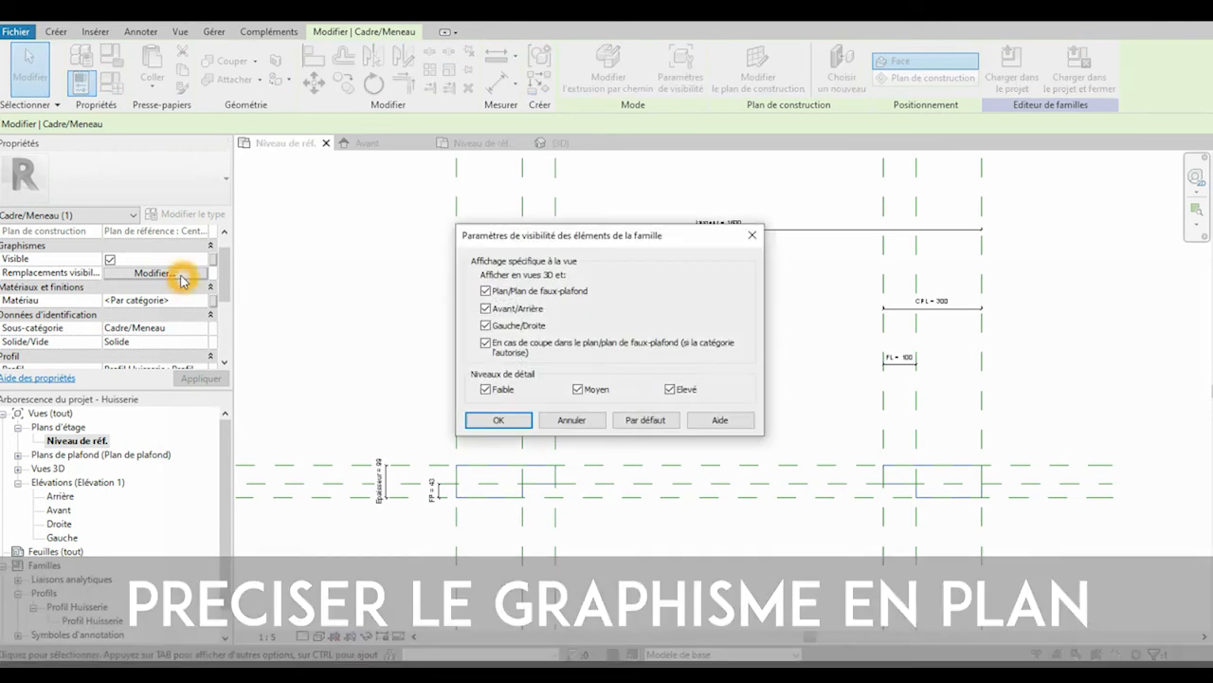
pyautogui.click(500, 294)
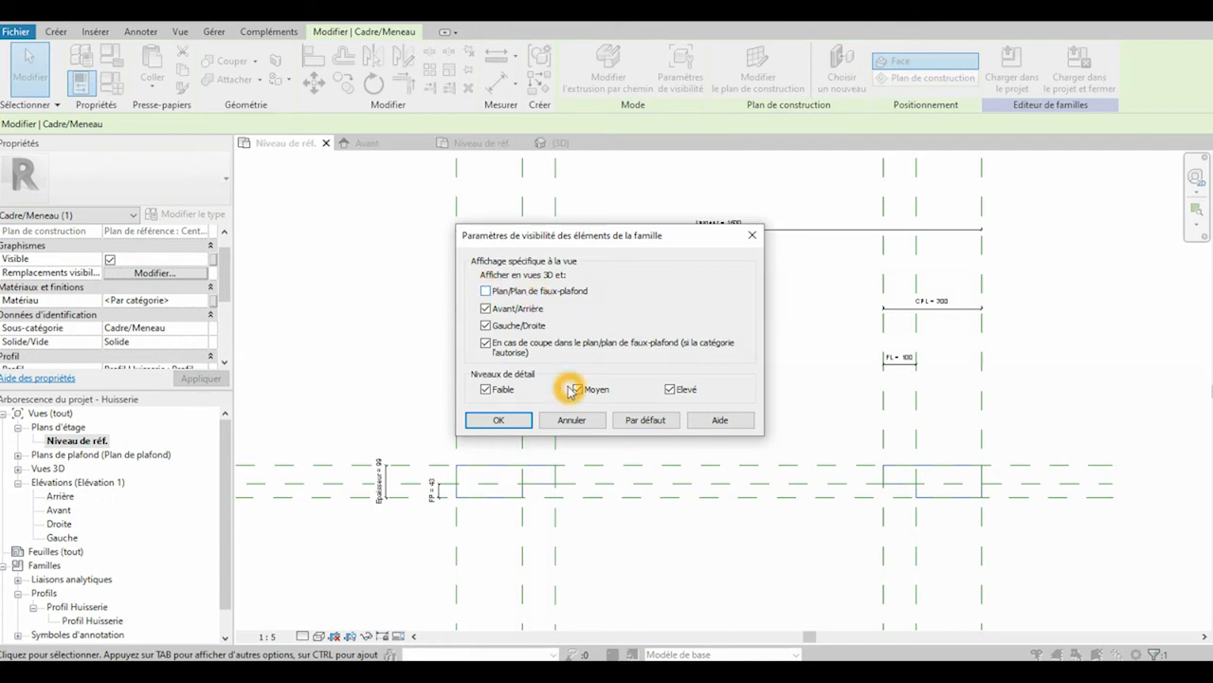
pyautogui.click(485, 343)
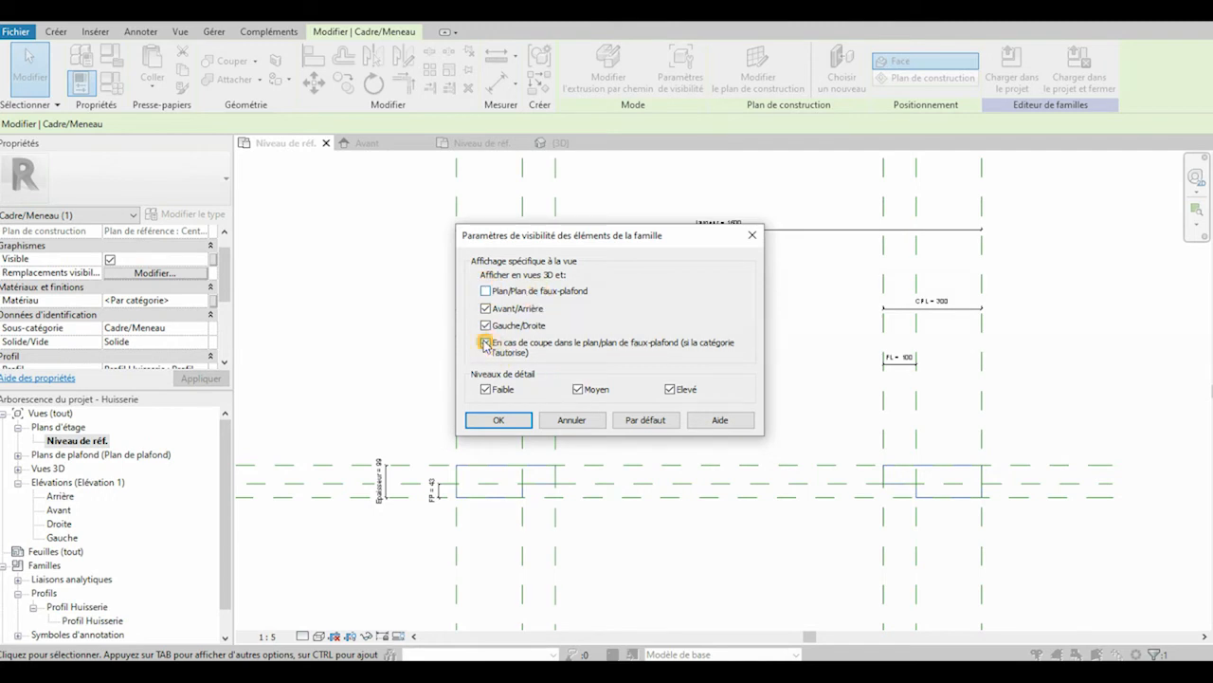
pyautogui.click(516, 420)
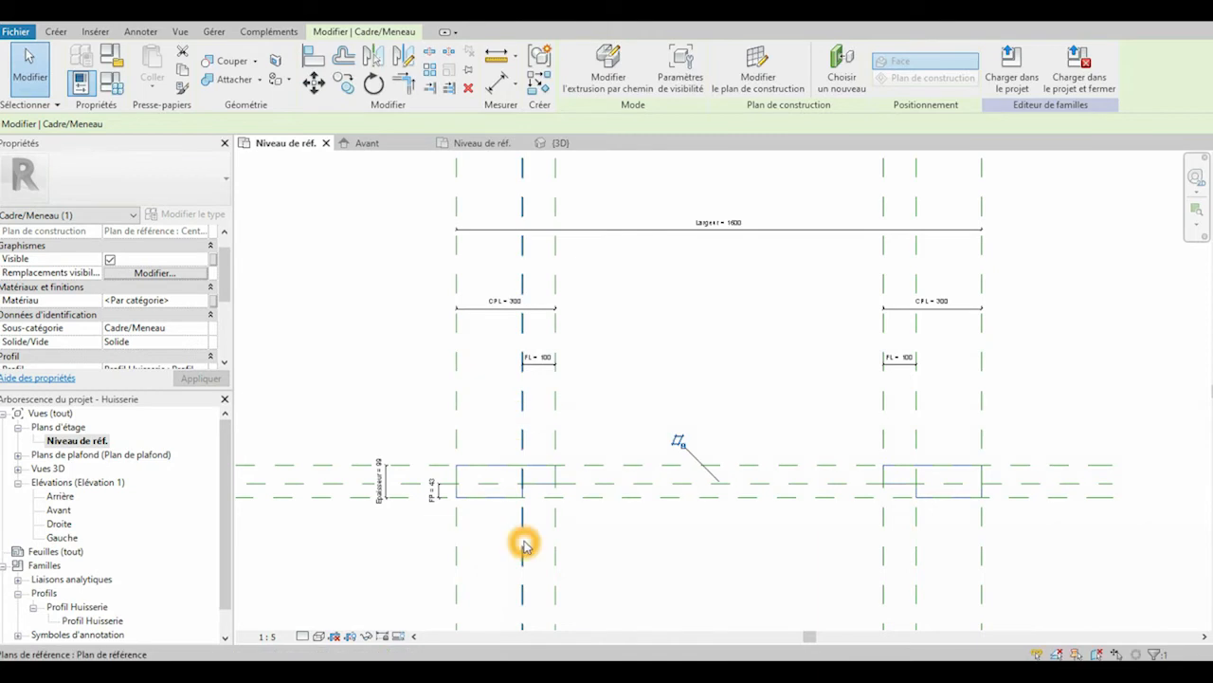
# Temporarily hide the frame sweep in the Niveau de réf. plan
pyautogui.click(368, 636)
pyautogui.click(415, 597)
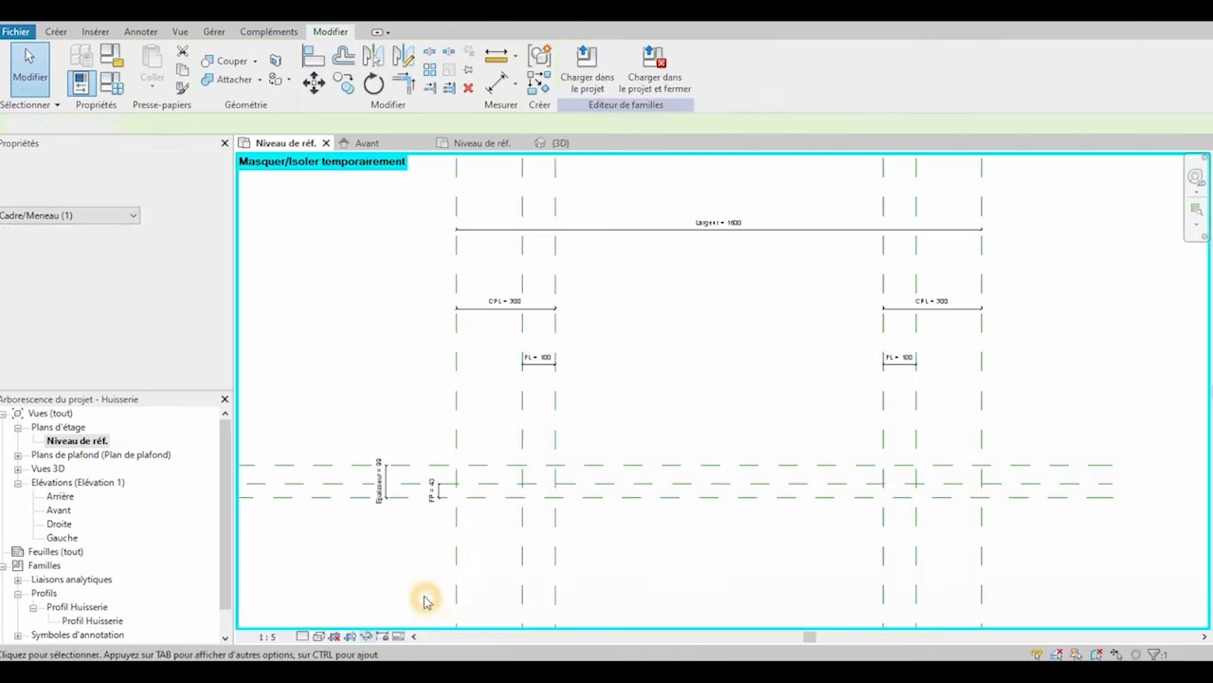
pyautogui.scroll(3, 507, 501)
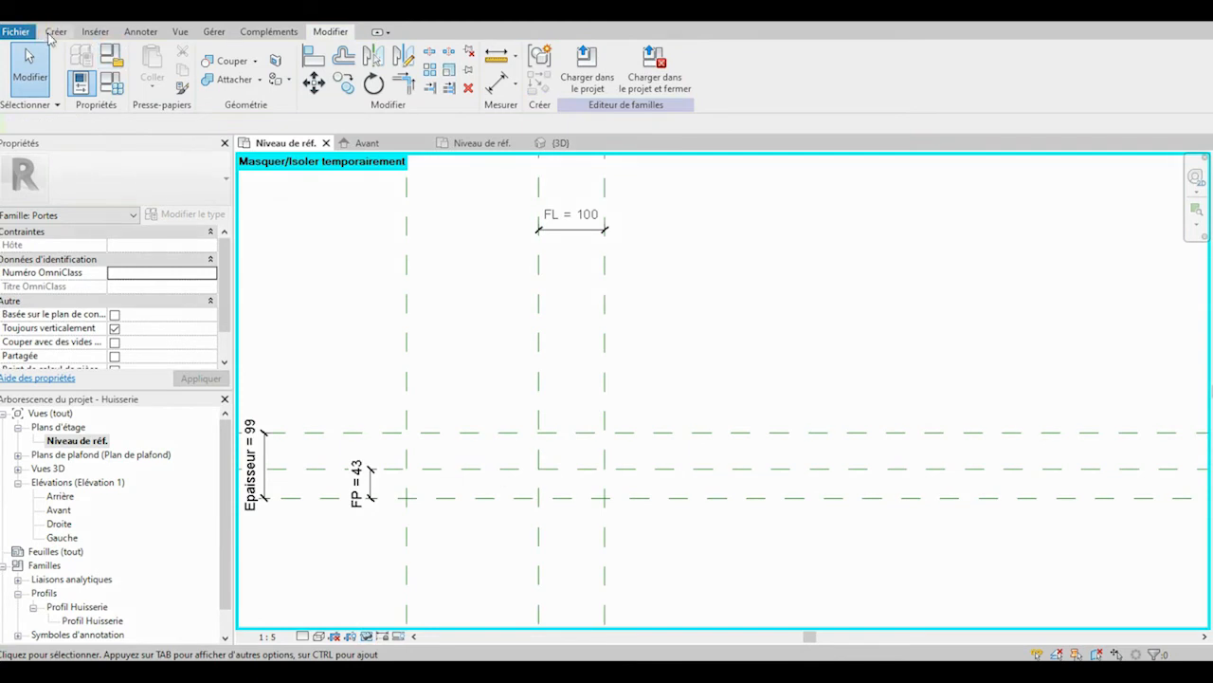
# Draw two chained symbolic lines on the left jamb: 300 mm along the upper thickness plane, then about 99 mm down the outer vertical plane
pyautogui.click(53, 32)
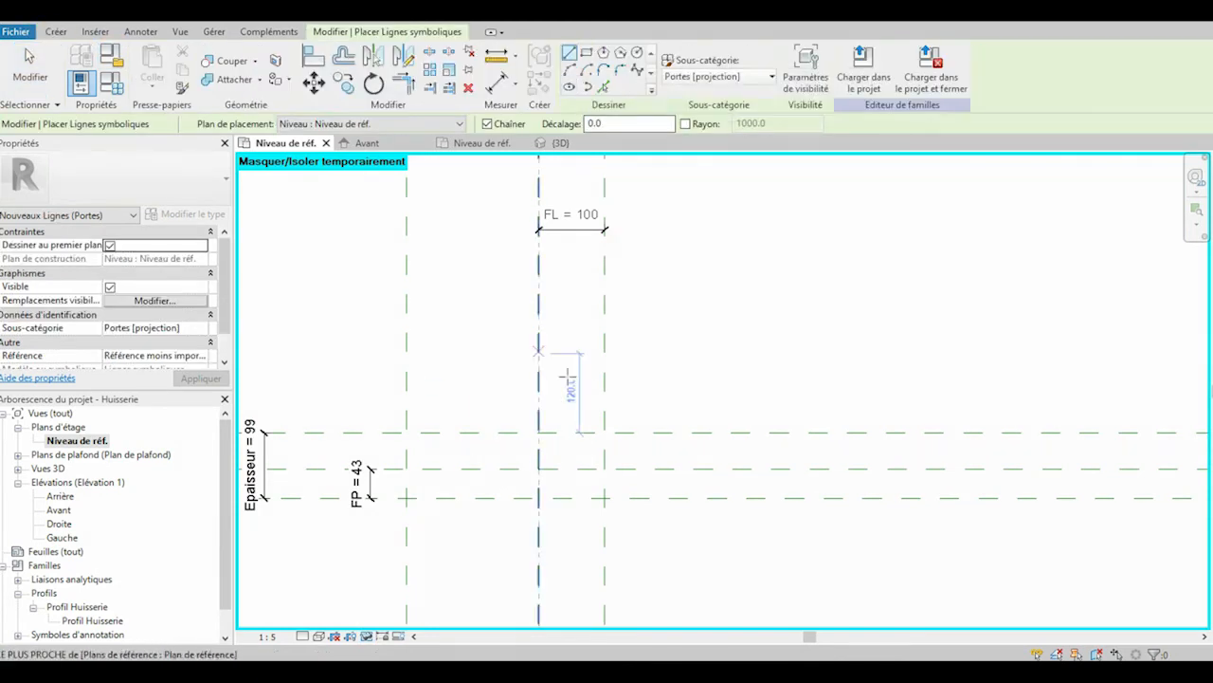
pyautogui.click(605, 434)
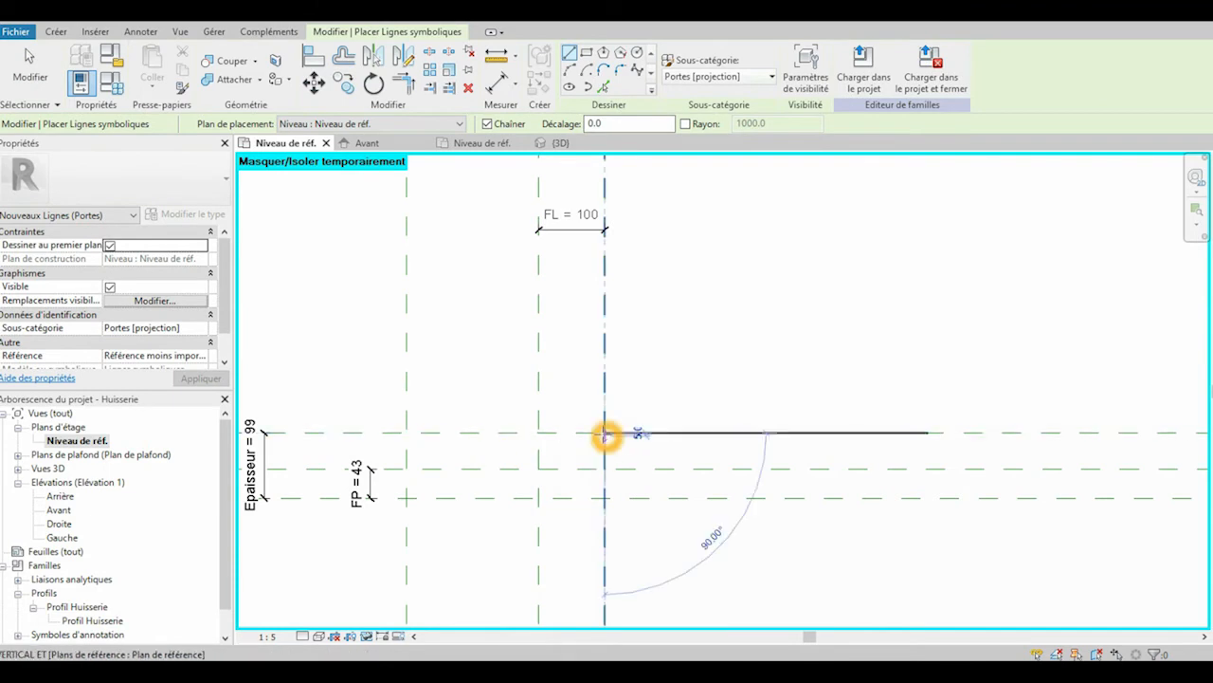
pyautogui.click(407, 433)
pyautogui.click(407, 433)
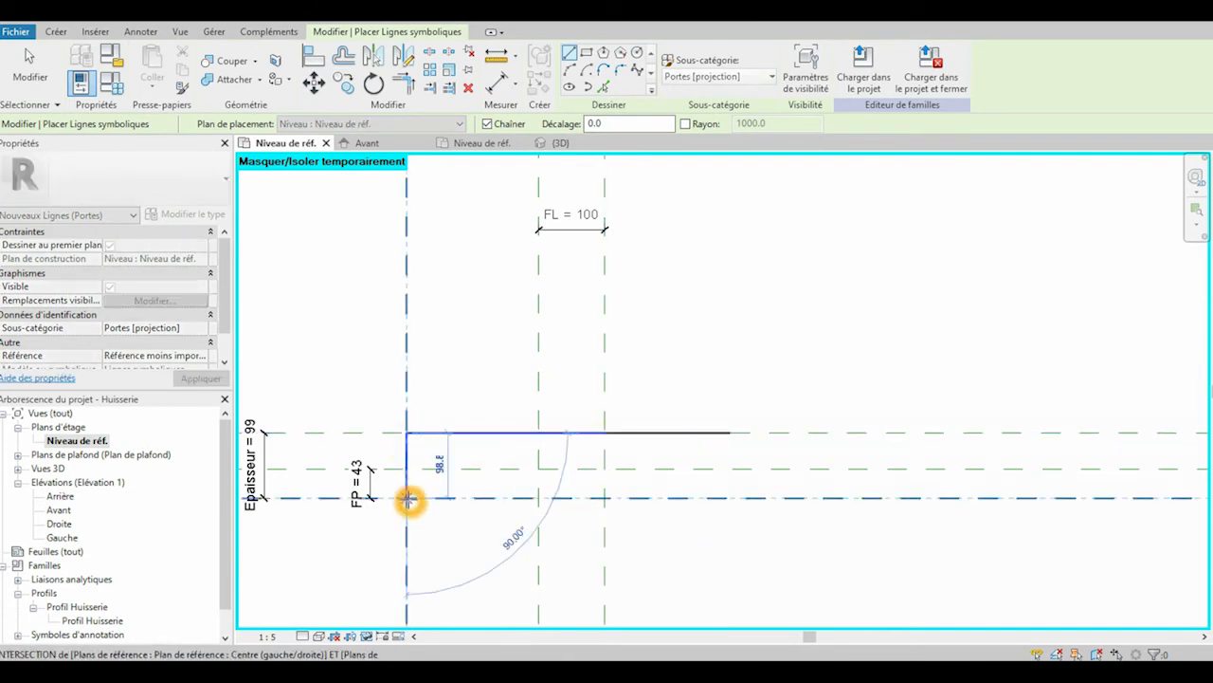
pyautogui.click(406, 498)
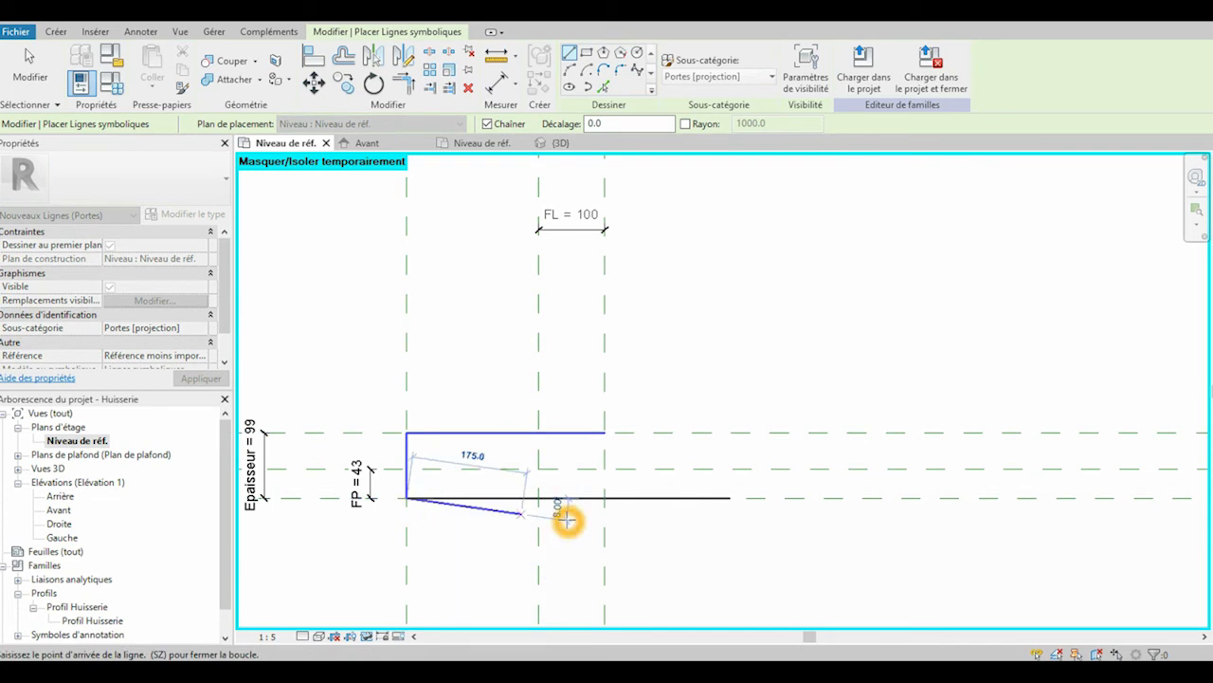
pyautogui.press('Escape')
pyautogui.press('Escape')
# Assign both symbolic lines of the left jamb to the Cadre/Meneau [coupe] subcategory
pyautogui.moveTo(380, 399); pyautogui.dragTo(631, 445)
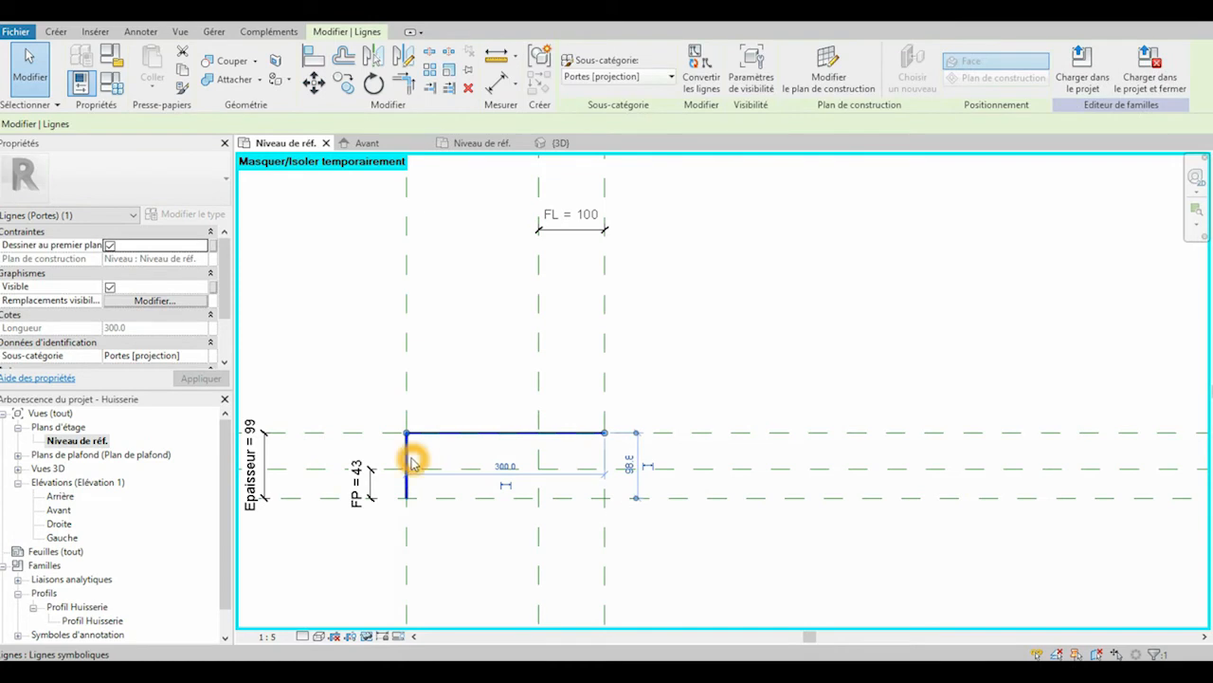
pyautogui.keyDown('ctrl'); pyautogui.click(410, 458); pyautogui.keyUp('ctrl')
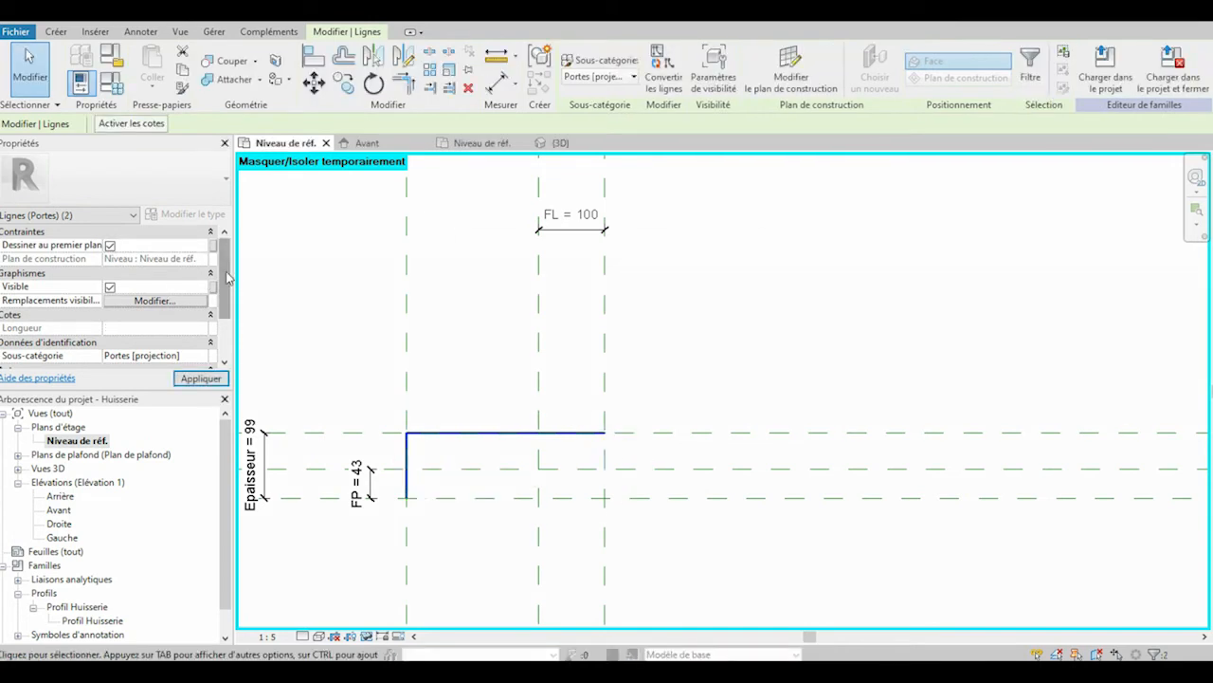
pyautogui.moveTo(225, 274); pyautogui.dragTo(226, 325)
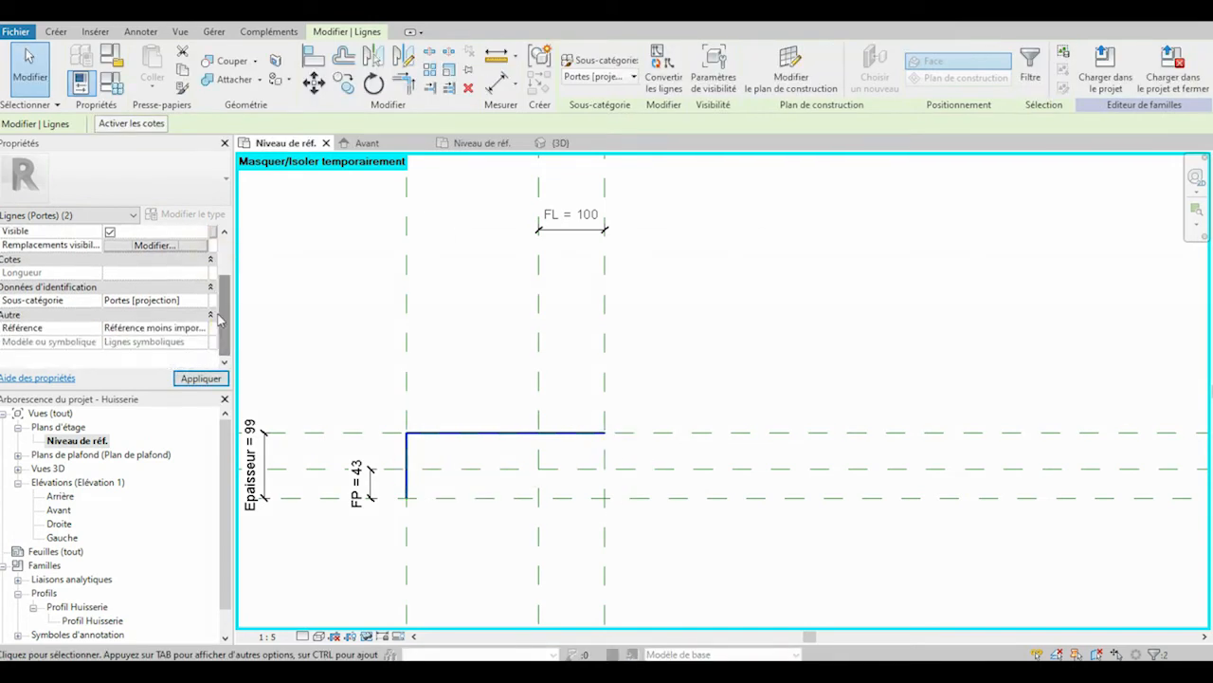
pyautogui.click(202, 301)
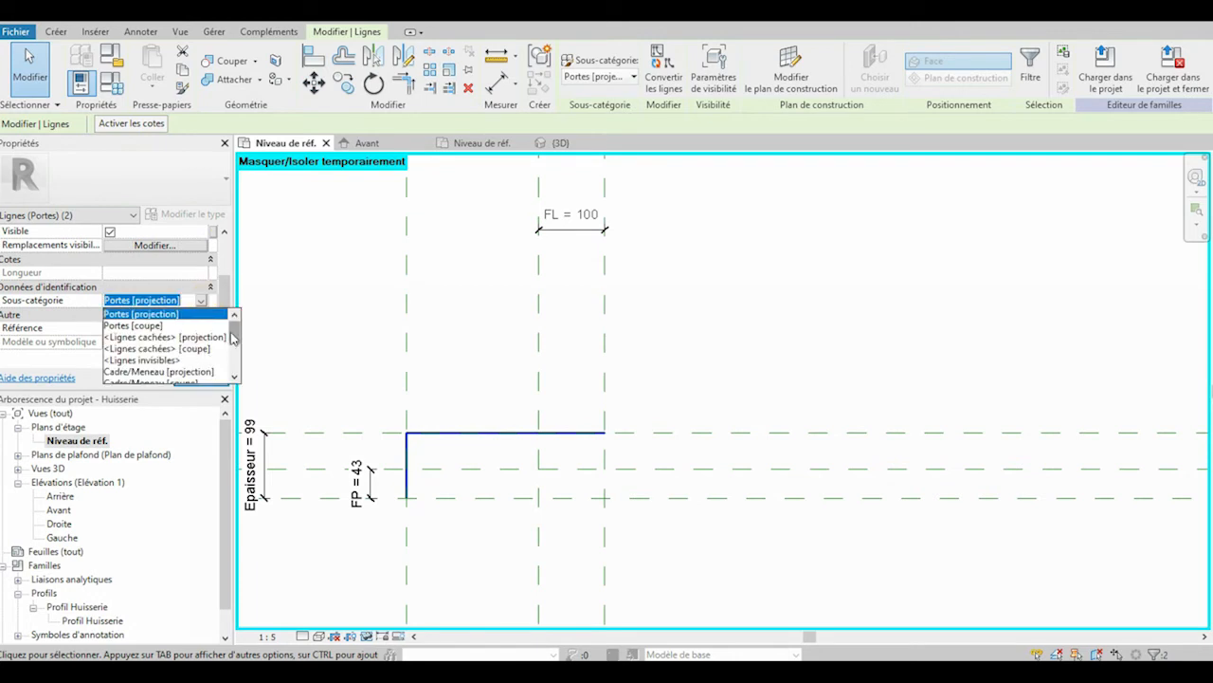
pyautogui.scroll(-1, 237, 342)
pyautogui.click(149, 349)
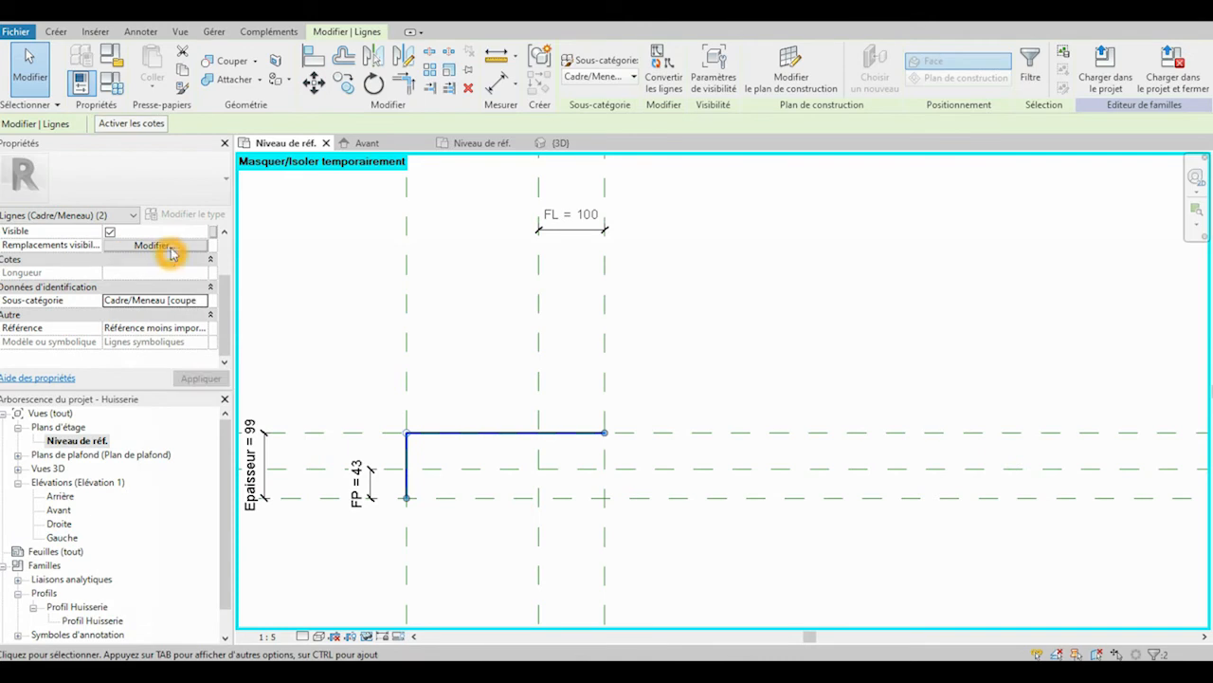
# Set the two symbolic lines to display only when the instance is cut
pyautogui.click(152, 245)
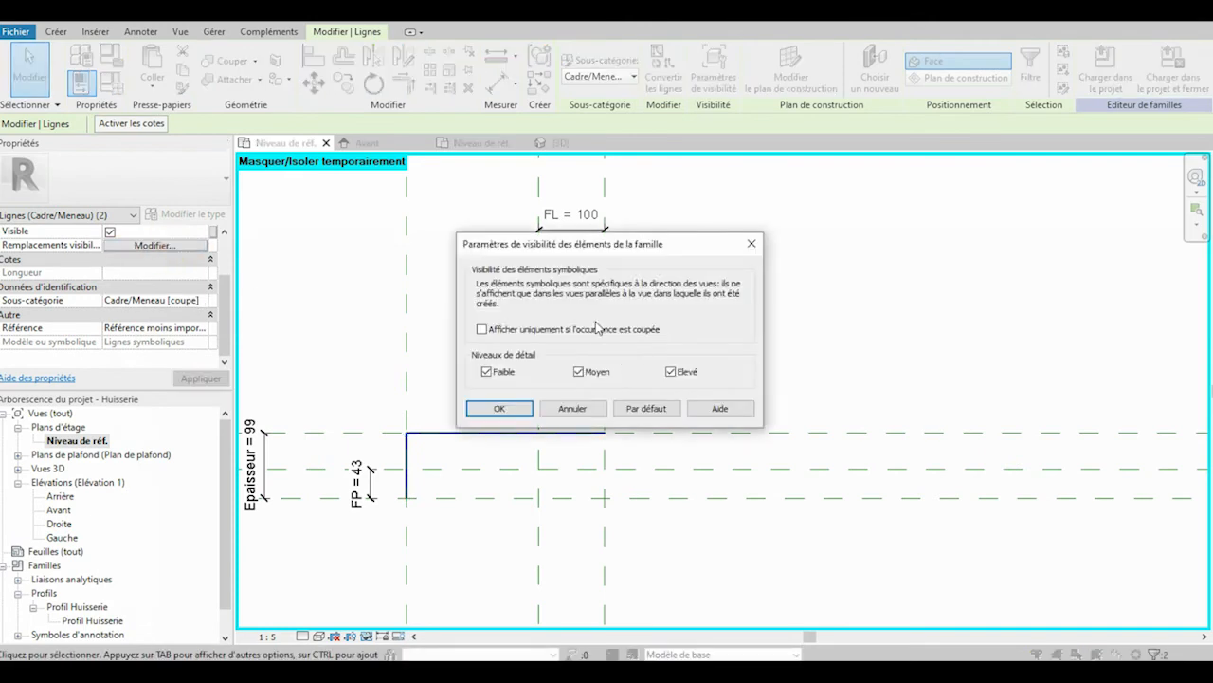
pyautogui.click(484, 329)
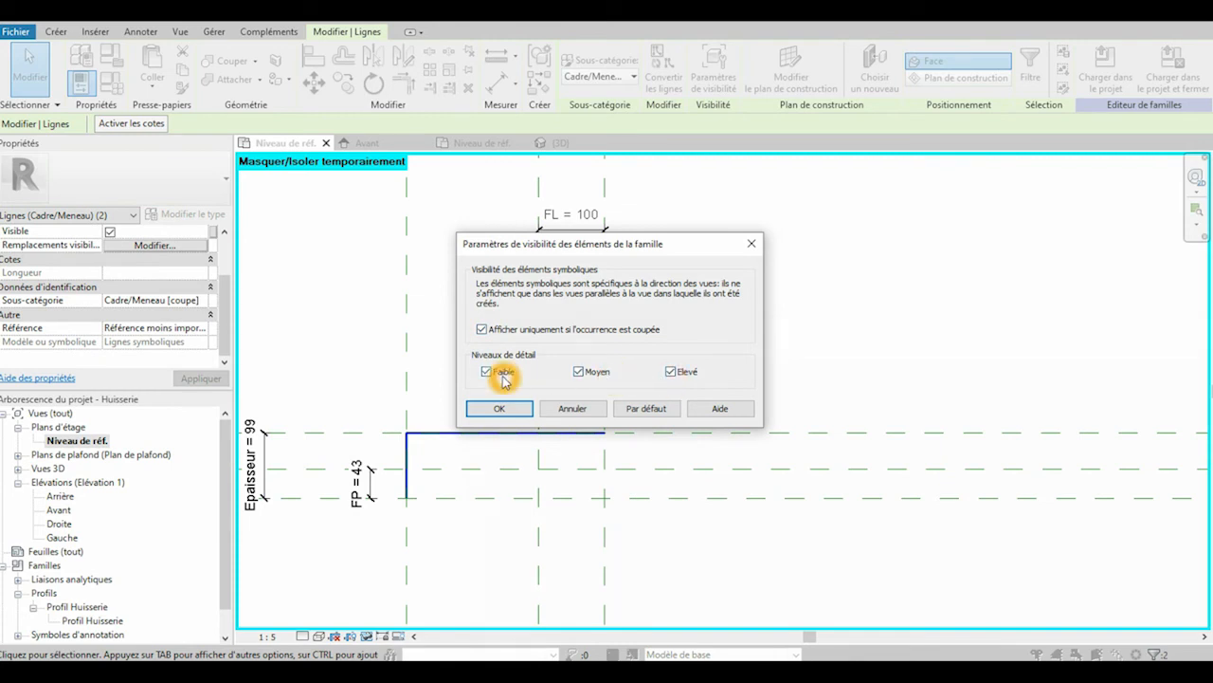
pyautogui.click(499, 408)
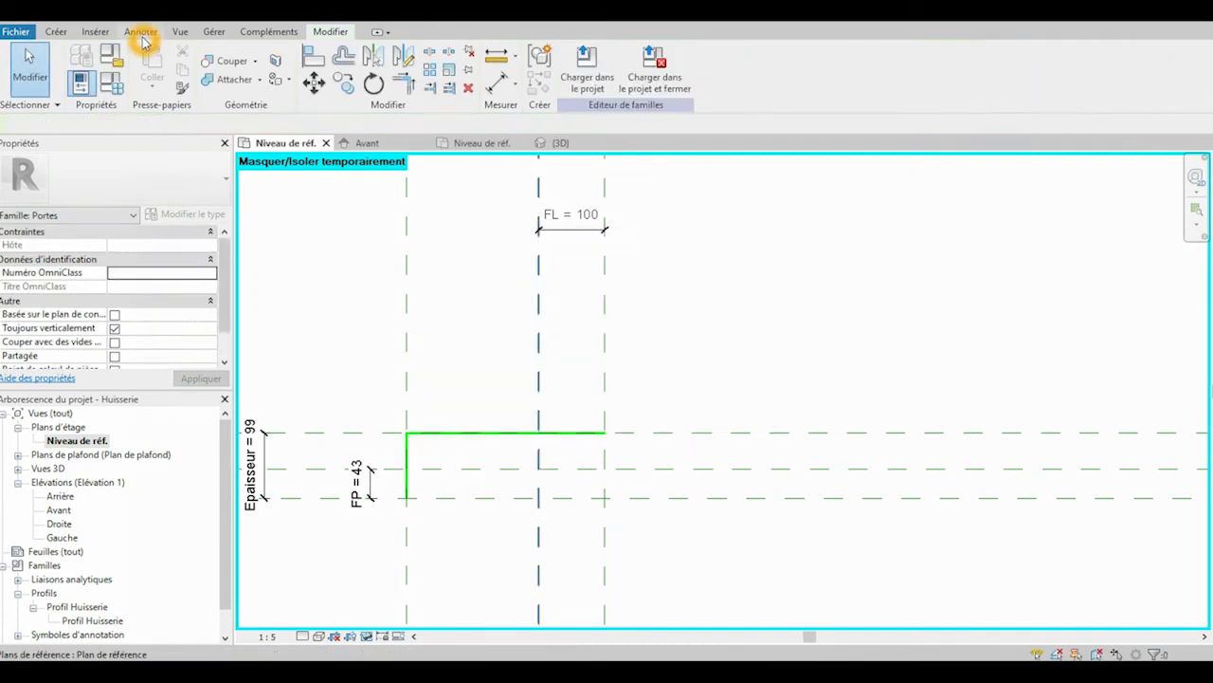
# Close the left jamb's rectangle with two Portes [projection] symbolic lines: 300 mm along the lower plane, then up the inner vertical plane
pyautogui.click(140, 31)
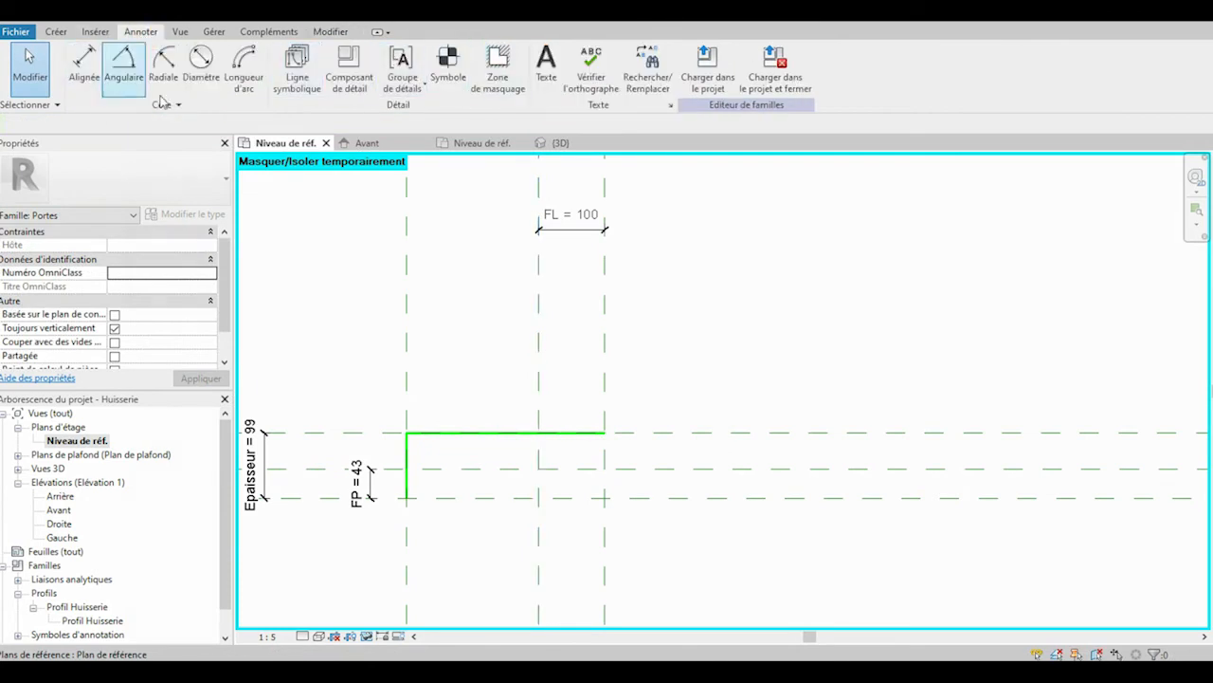
pyautogui.click(296, 62)
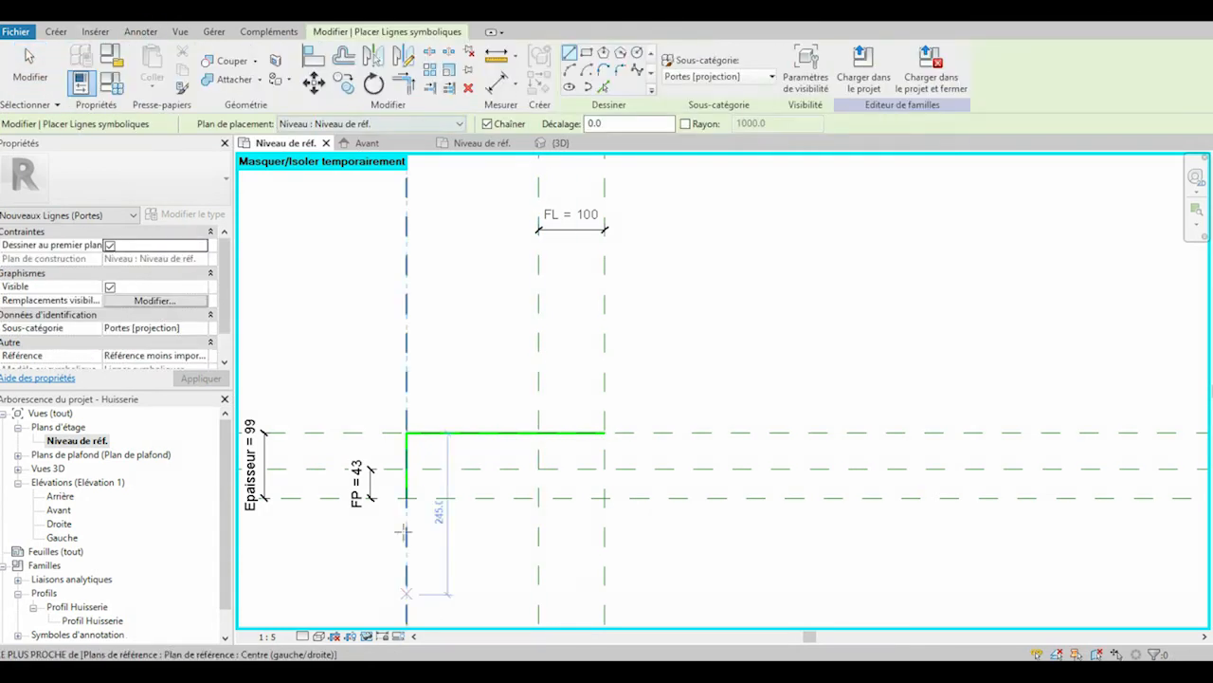
pyautogui.click(407, 496)
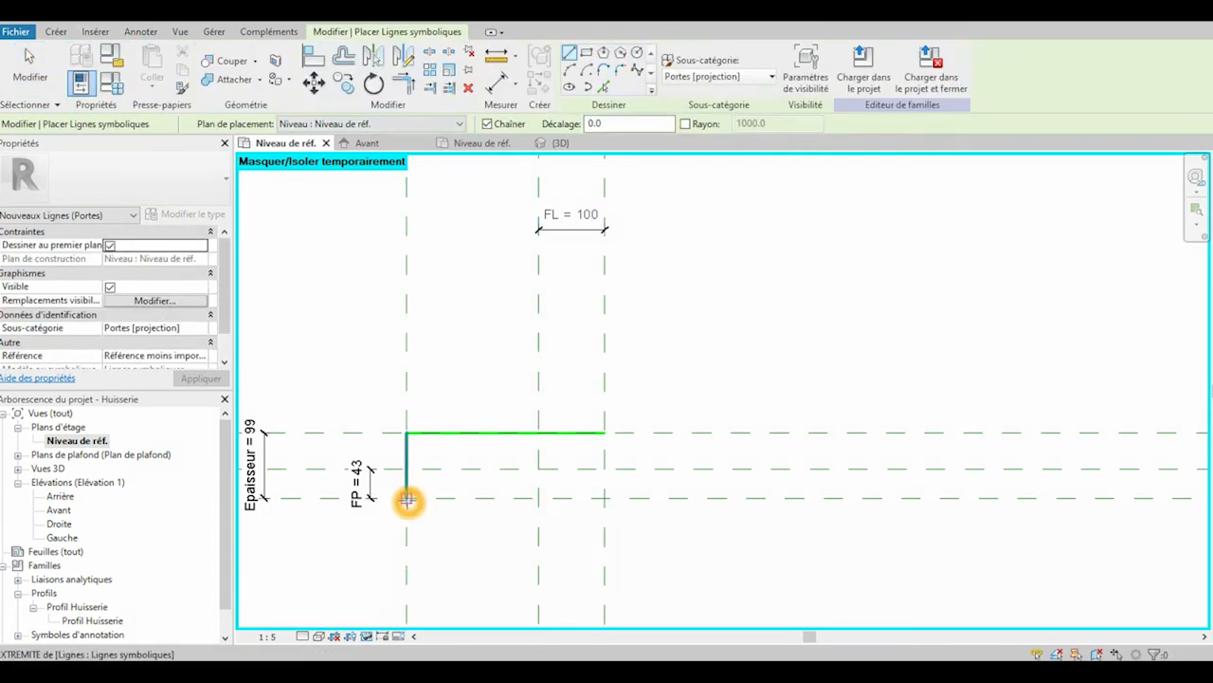
pyautogui.click(618, 497)
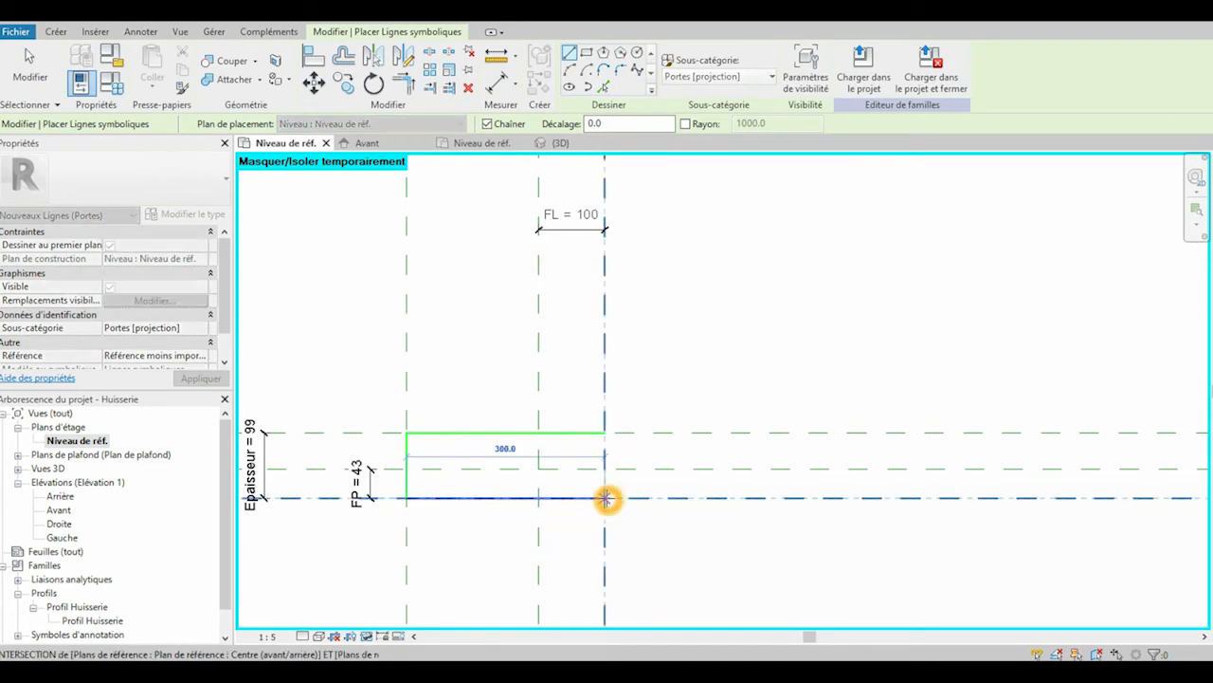
pyautogui.click(605, 434)
pyautogui.press('Escape')
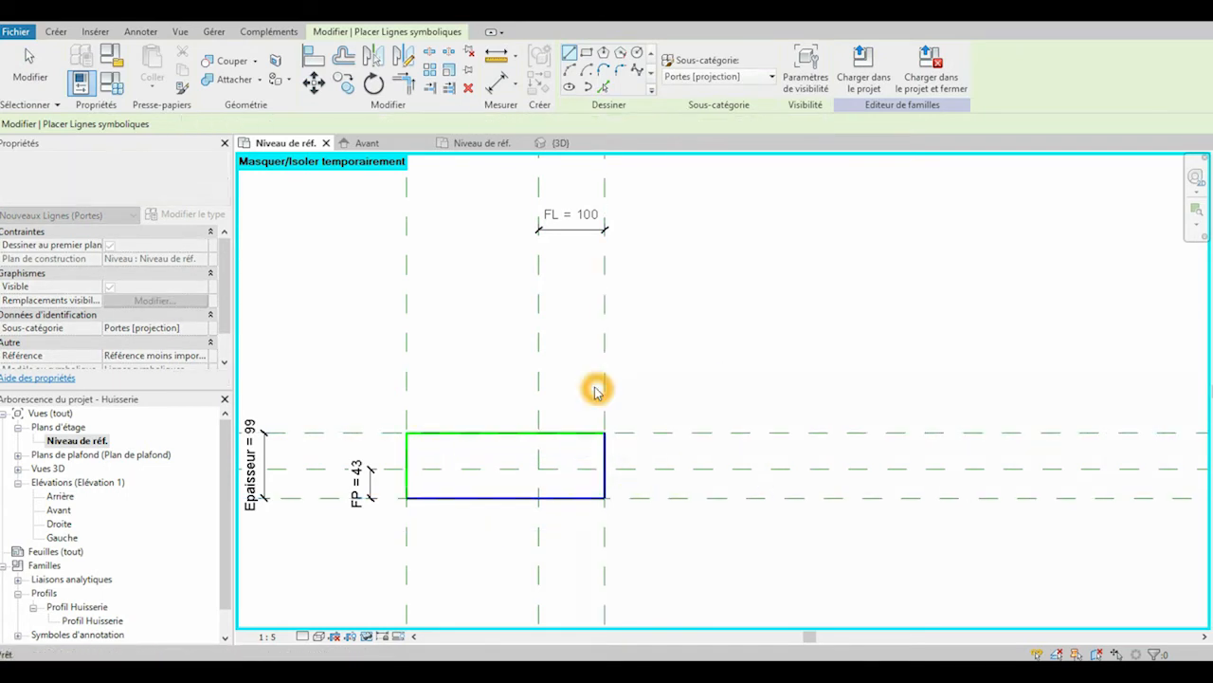
# Set the left jamb's lower and inner vertical symbolic lines to display only when the instance is cut, at Faible and Moyen detail, not Elevé
pyautogui.press('Escape')
pyautogui.click(634, 528)
pyautogui.click(500, 497)
pyautogui.click(486, 499)
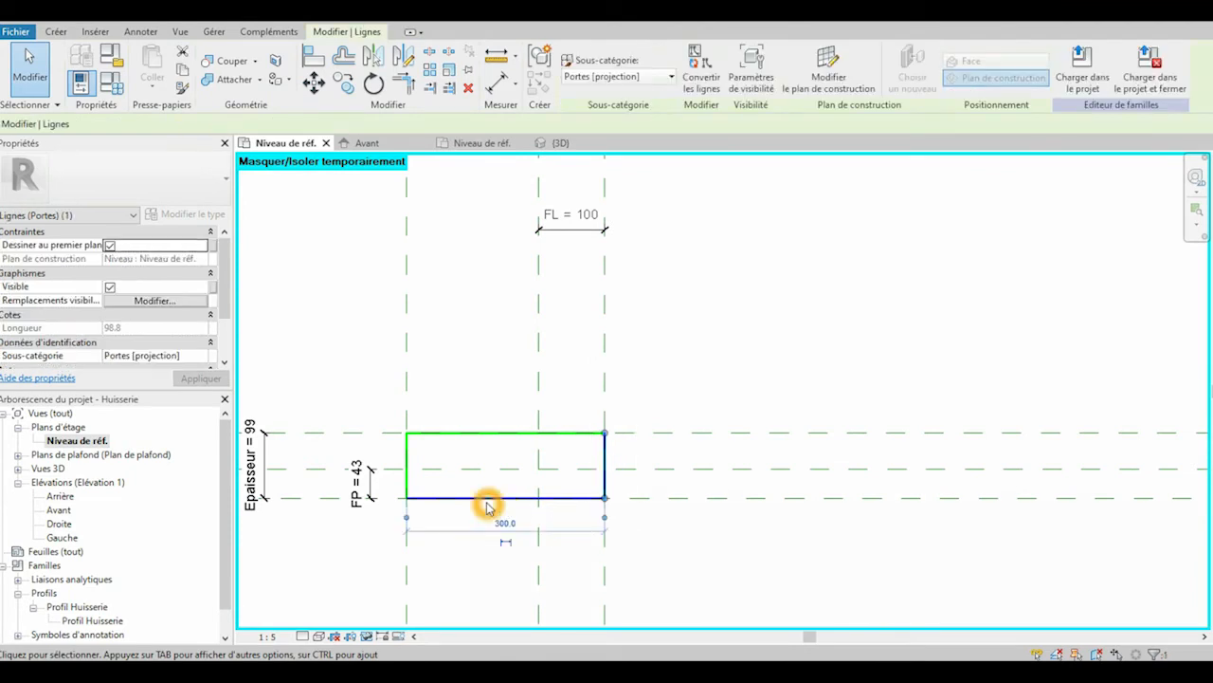
pyautogui.click(154, 300)
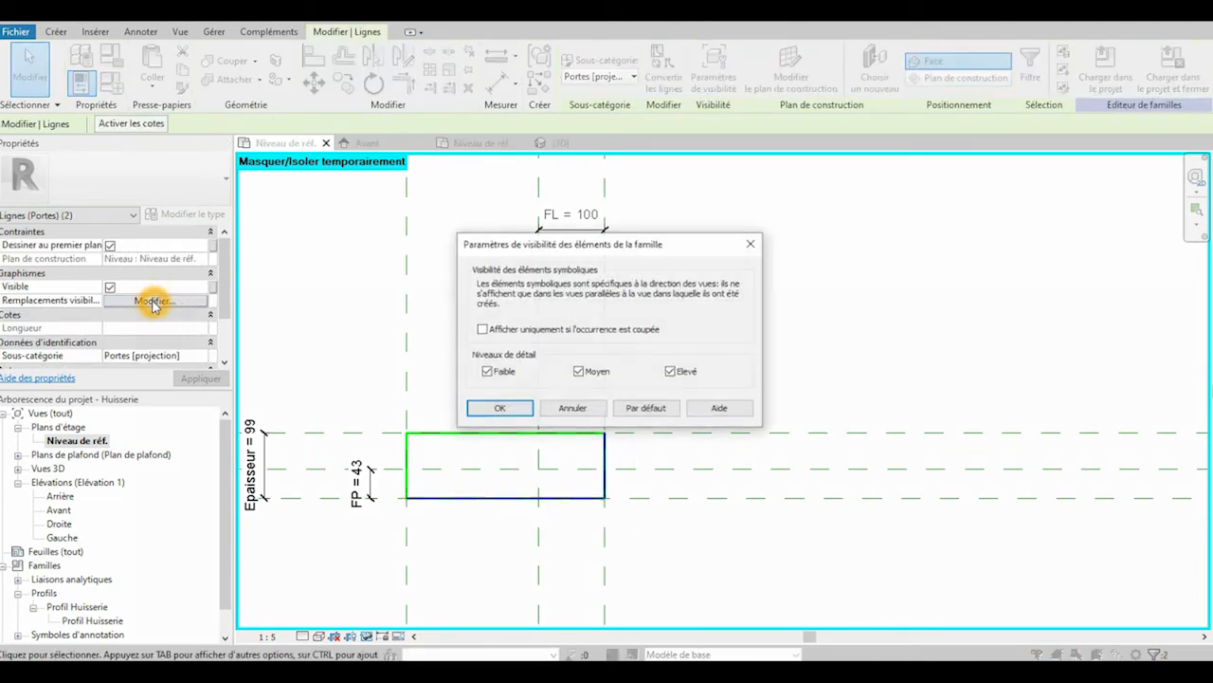
pyautogui.click(481, 330)
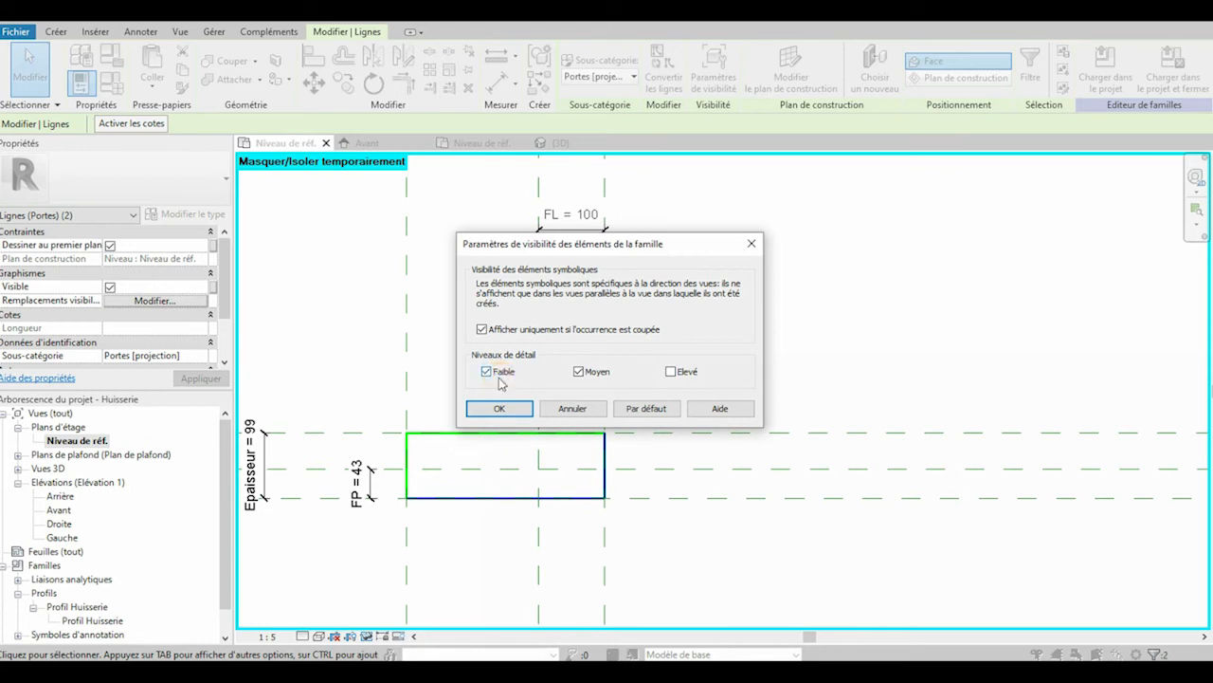
pyautogui.click(525, 408)
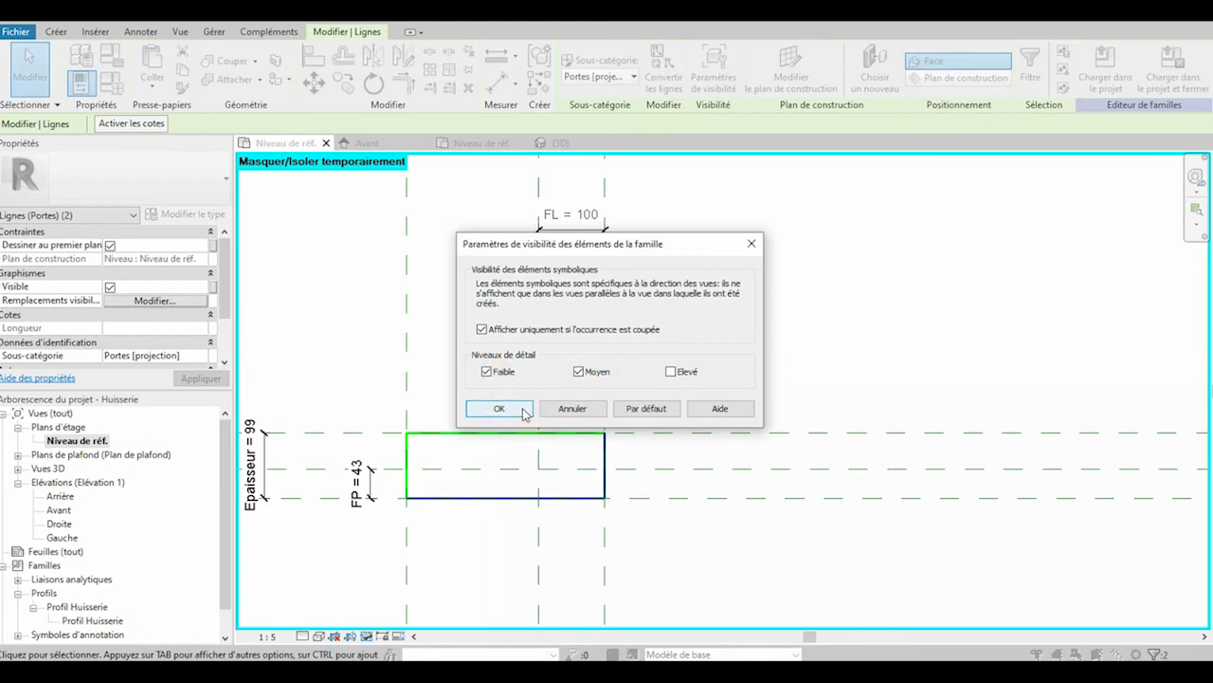
# Assign the left jamb's lower and inner vertical symbolic lines to the Cadre/Meneau [coupe] subcategory
pyautogui.moveTo(226, 279); pyautogui.dragTo(226, 316)
pyautogui.click(174, 319)
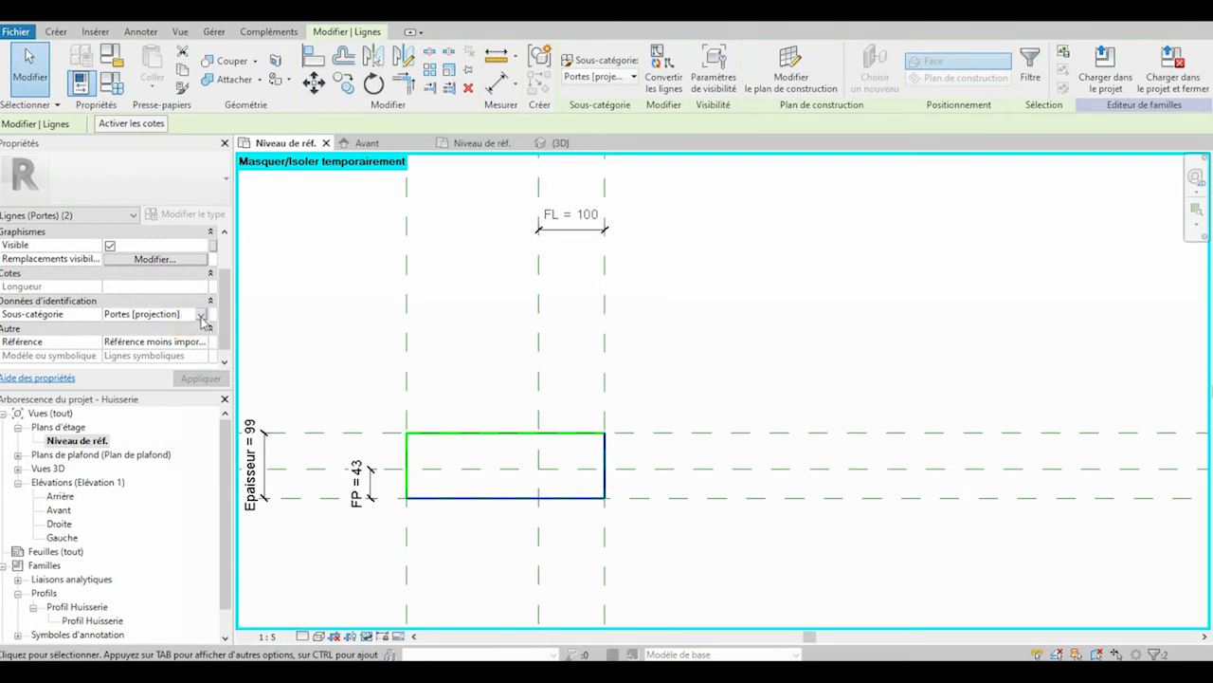
pyautogui.click(201, 315)
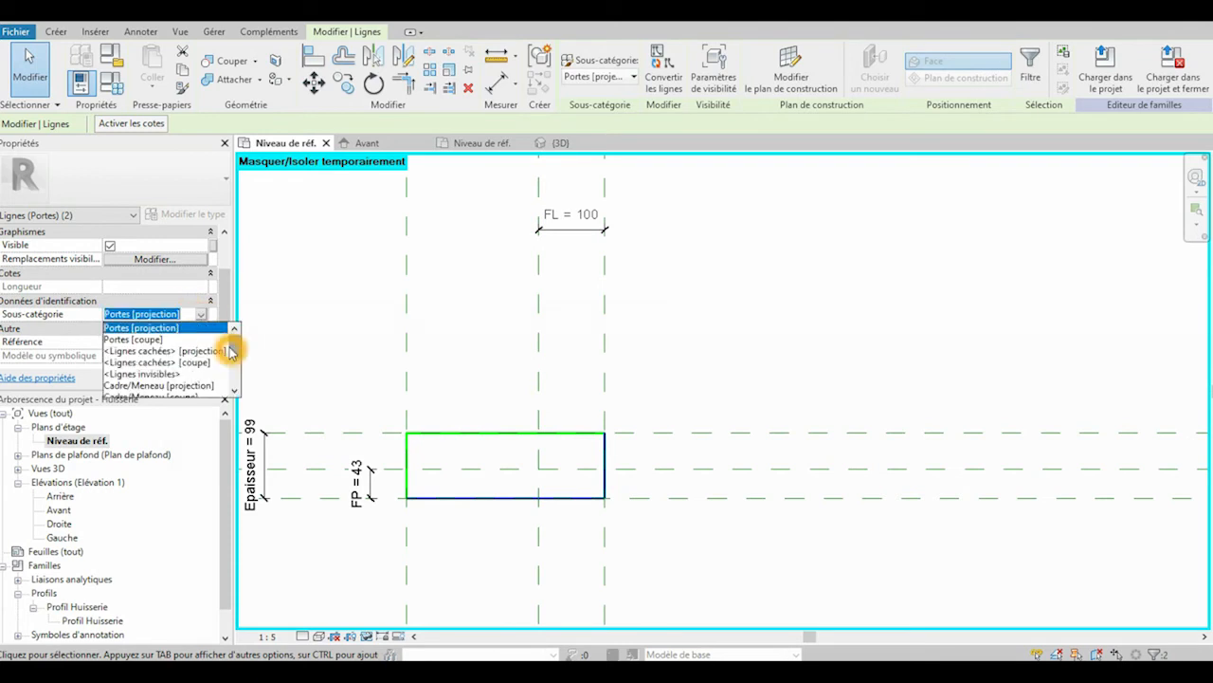
pyautogui.scroll(-1, 237, 351)
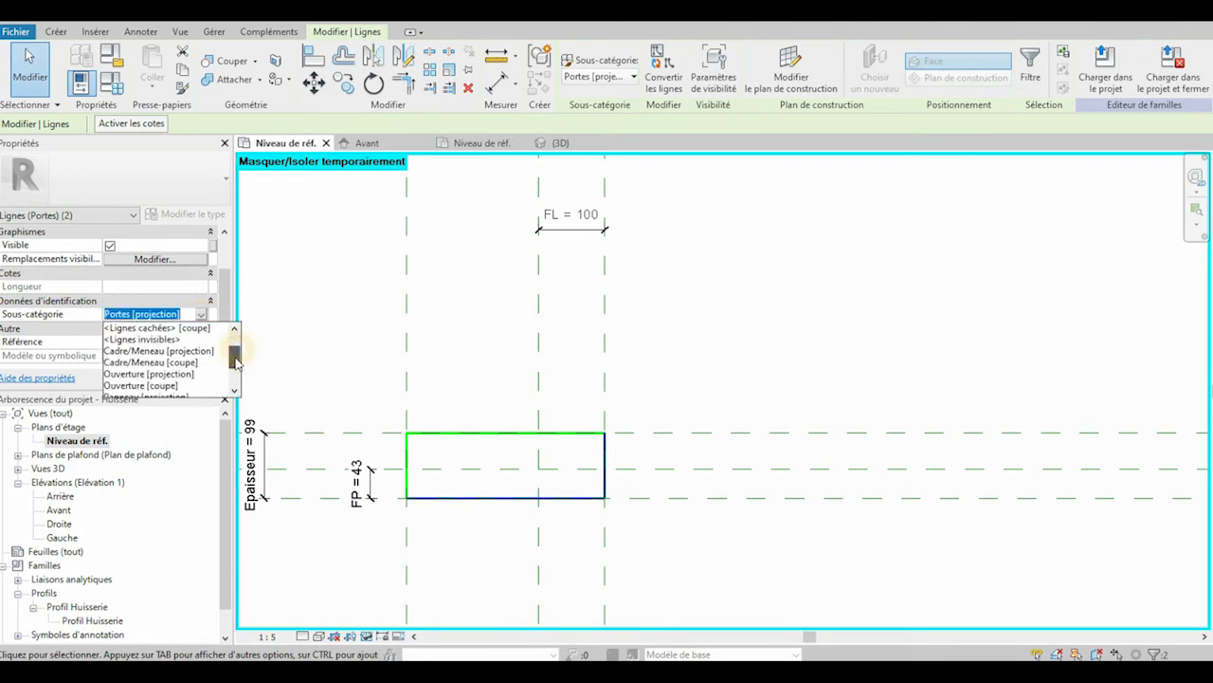
pyautogui.click(190, 364)
pyautogui.click(194, 376)
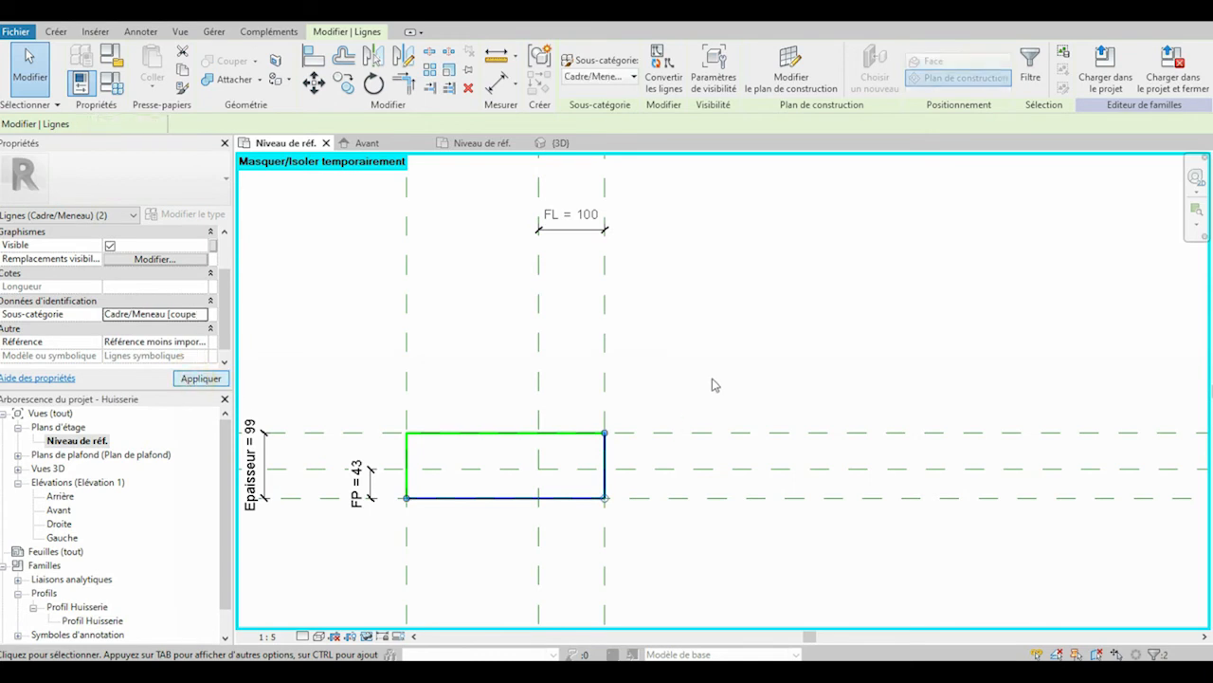
pyautogui.click(702, 368)
# Draw stepped symbolic lines on the left jamb: 200 mm along the lower plane, about 43 mm up, 100 mm inward, then up to the upper plane
pyautogui.click(140, 31)
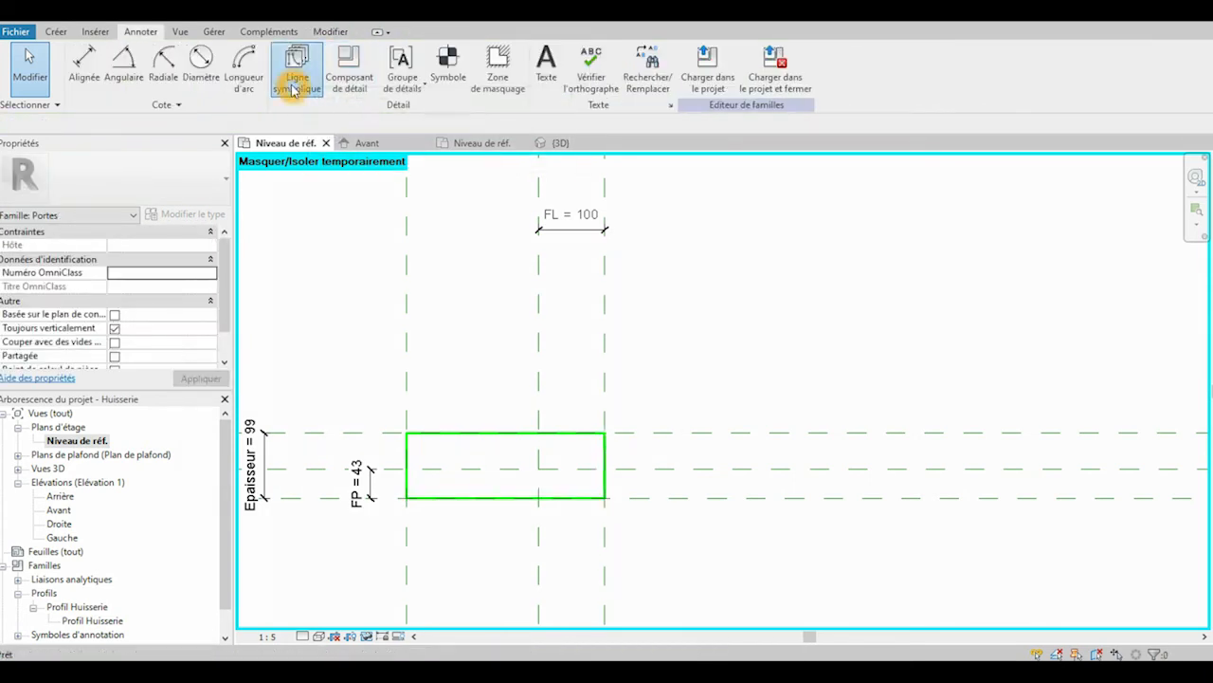
pyautogui.click(295, 83)
pyautogui.click(408, 498)
pyautogui.click(539, 497)
pyautogui.press('Escape')
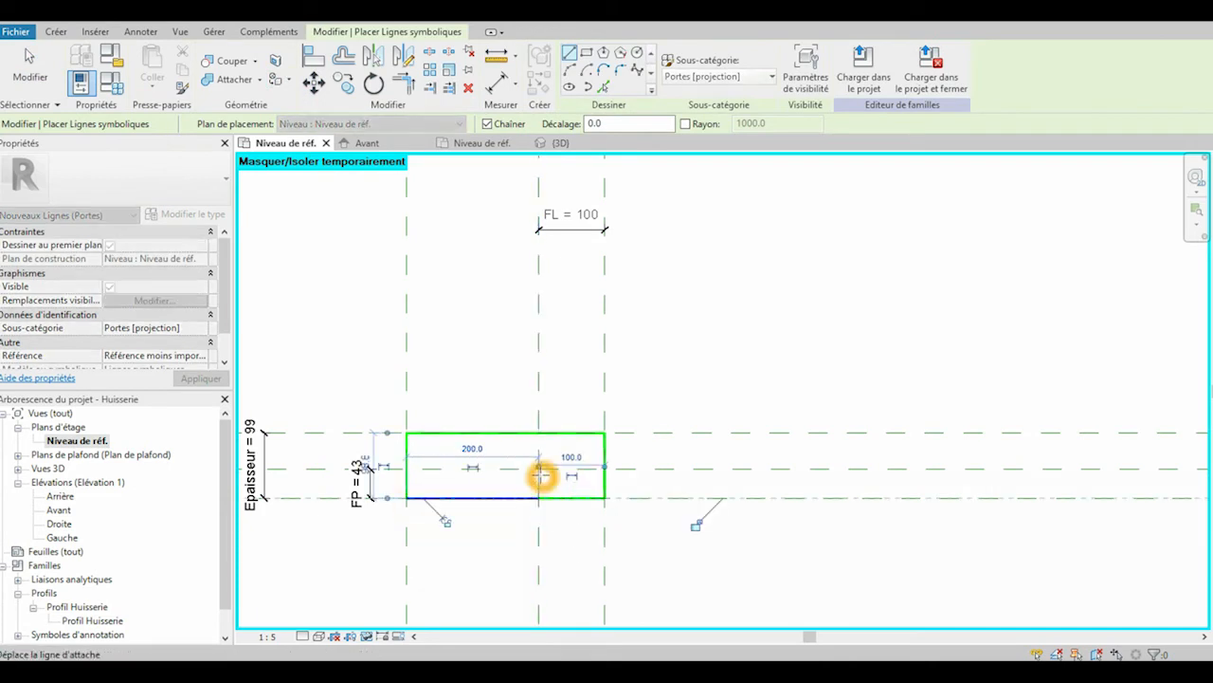
pyautogui.click(540, 498)
pyautogui.click(538, 469)
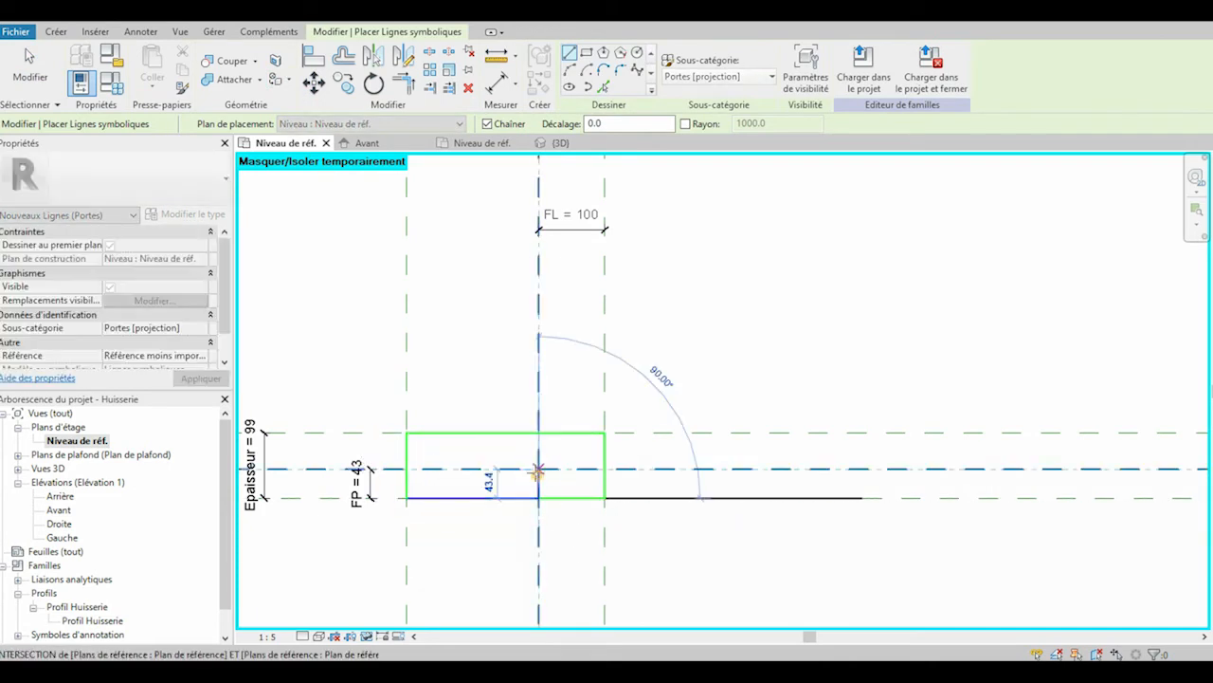
pyautogui.click(604, 468)
pyautogui.click(607, 431)
pyautogui.press('Escape')
pyautogui.press('Escape')
# Assign the four stepped symbolic lines to Cadre/Meneau [coupe] and make them display only when the instance is cut
pyautogui.moveTo(387, 446); pyautogui.dragTo(569, 516)
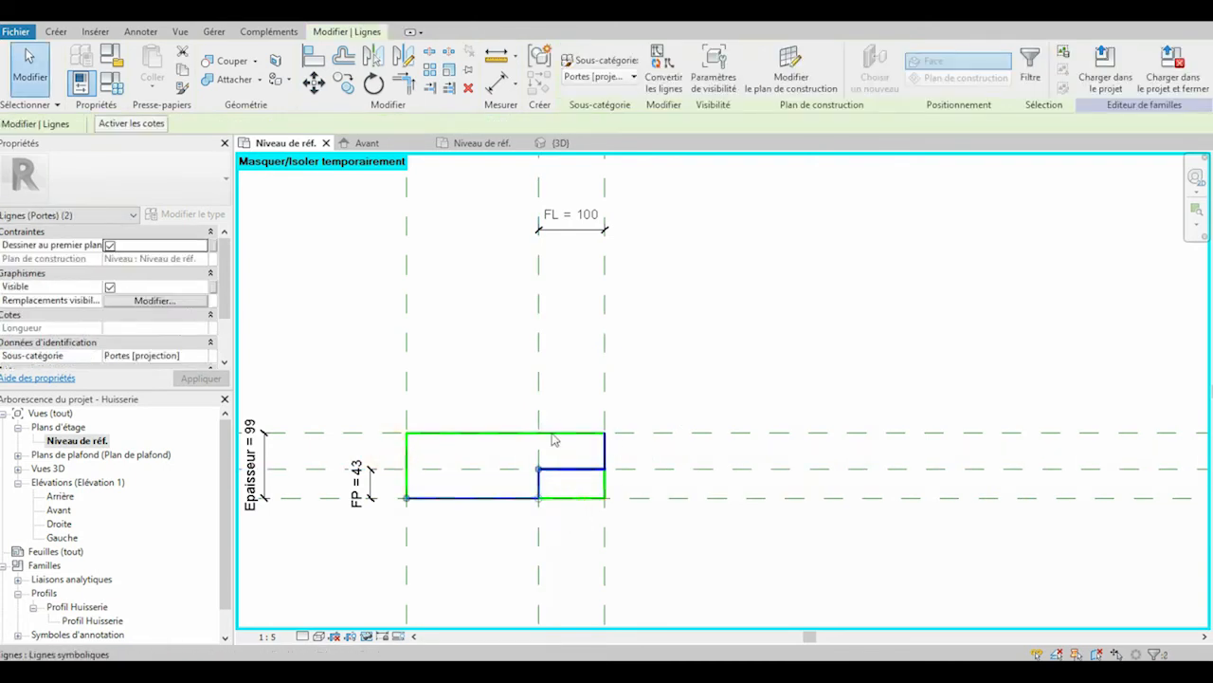
pyautogui.moveTo(506, 391); pyautogui.dragTo(650, 483)
pyautogui.scroll(-1, 195, 313)
pyautogui.click(198, 315)
pyautogui.click(202, 315)
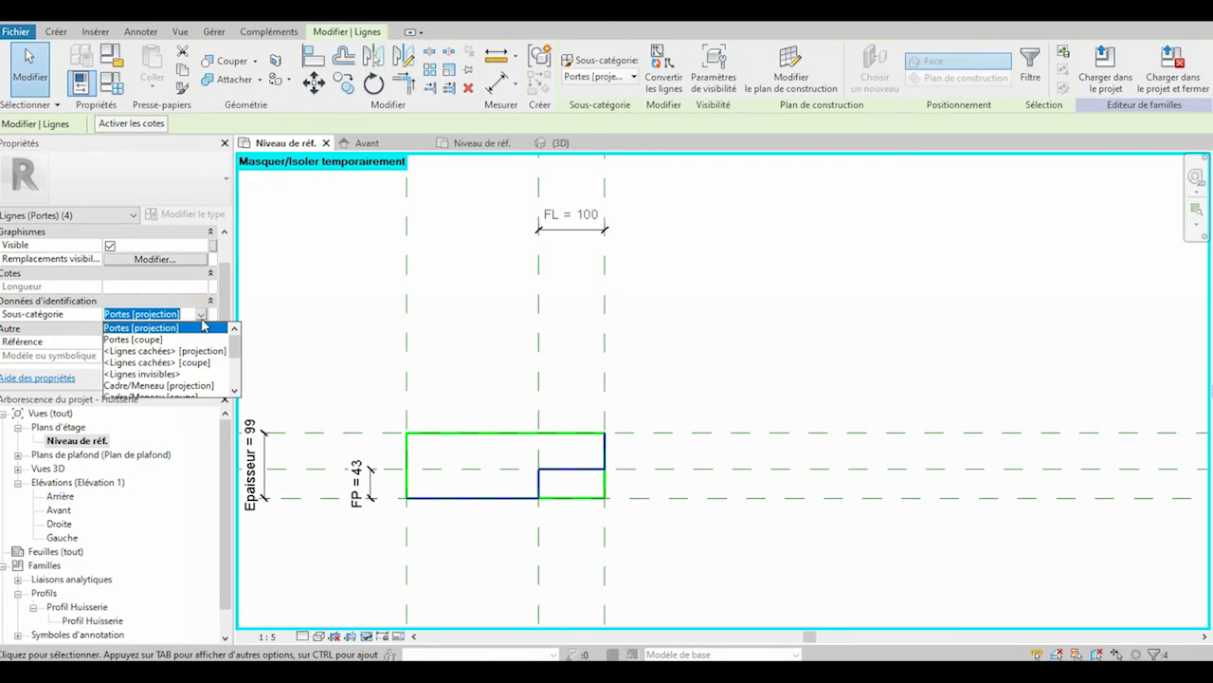
pyautogui.scroll(-1, 233, 351)
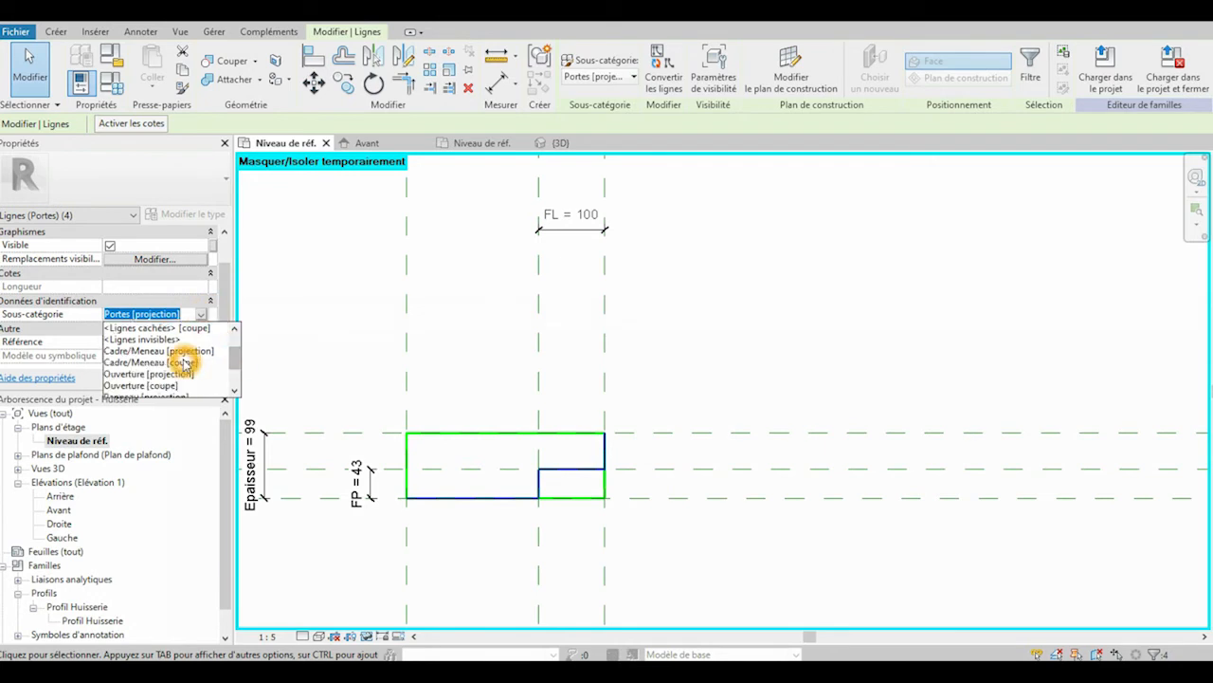
pyautogui.click(183, 363)
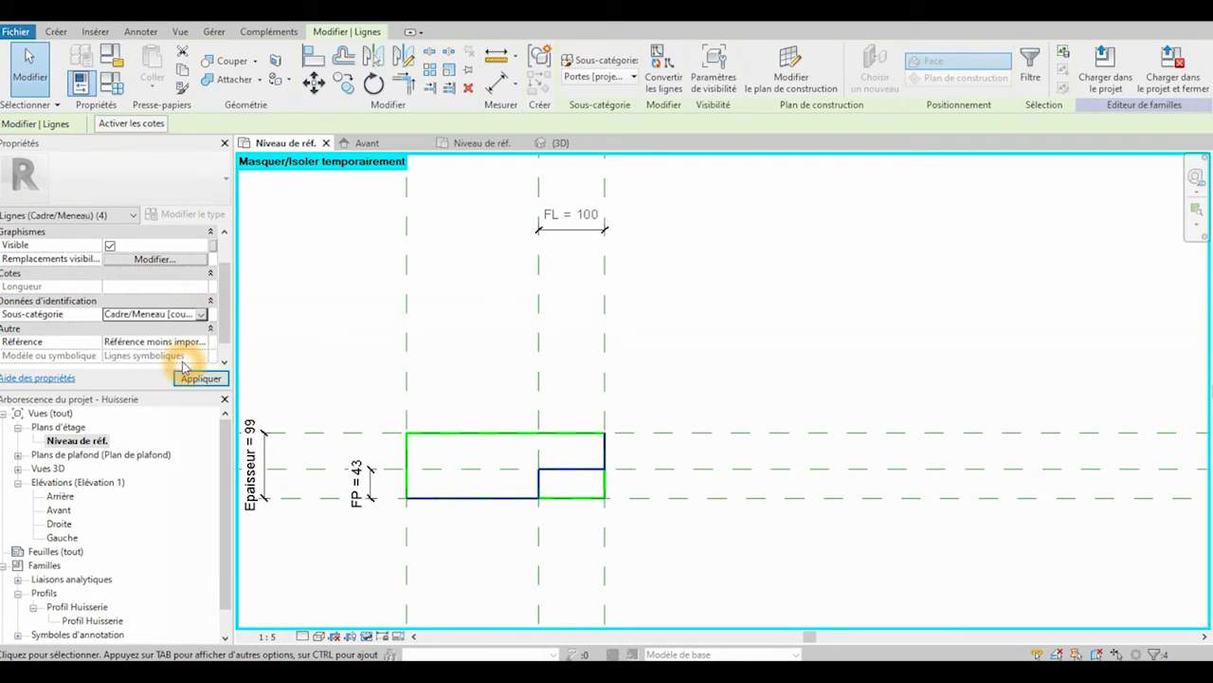
pyautogui.click(156, 259)
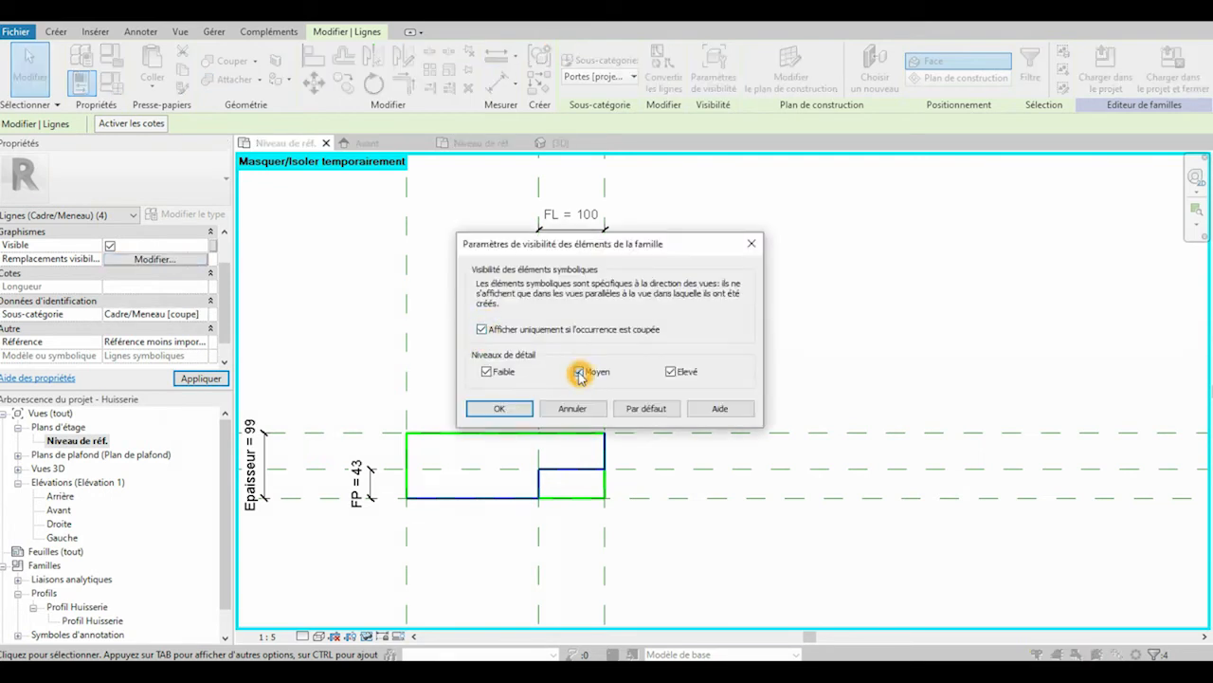
pyautogui.click(499, 408)
# Align the left jamb's upper symbolic line with the upper thickness plane and its inner vertical line with the inner vertical plane
pyautogui.press('a')
pyautogui.press('l')
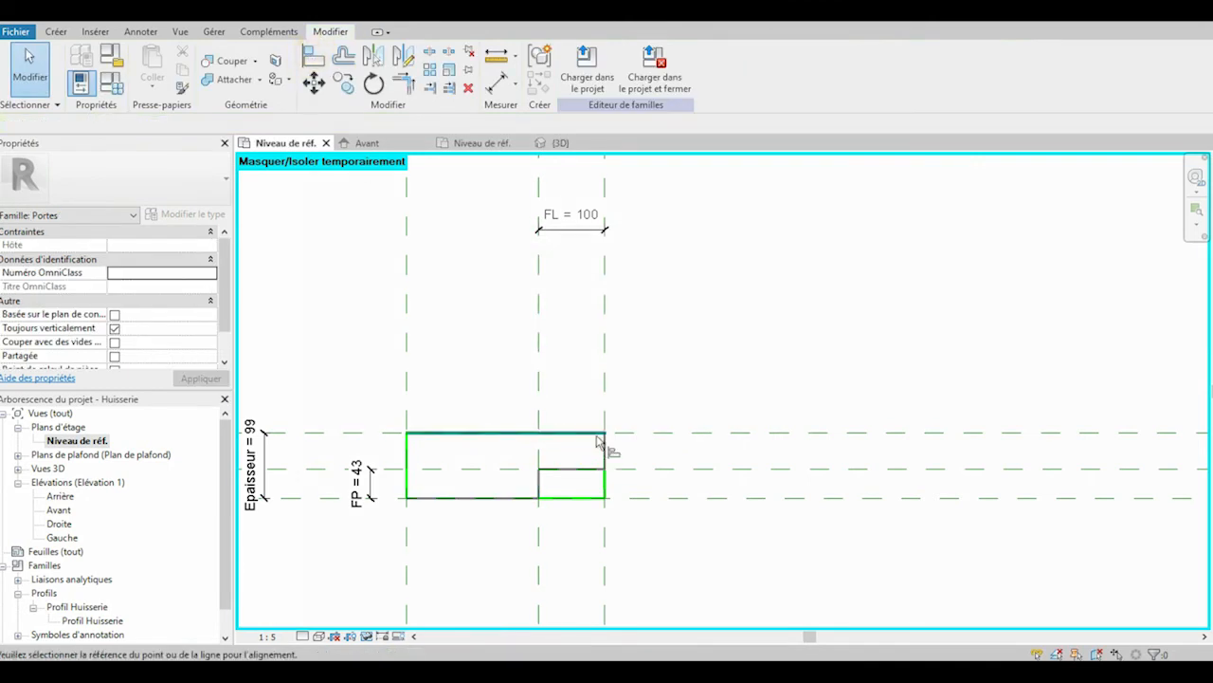
pyautogui.click(636, 433)
pyautogui.click(482, 437)
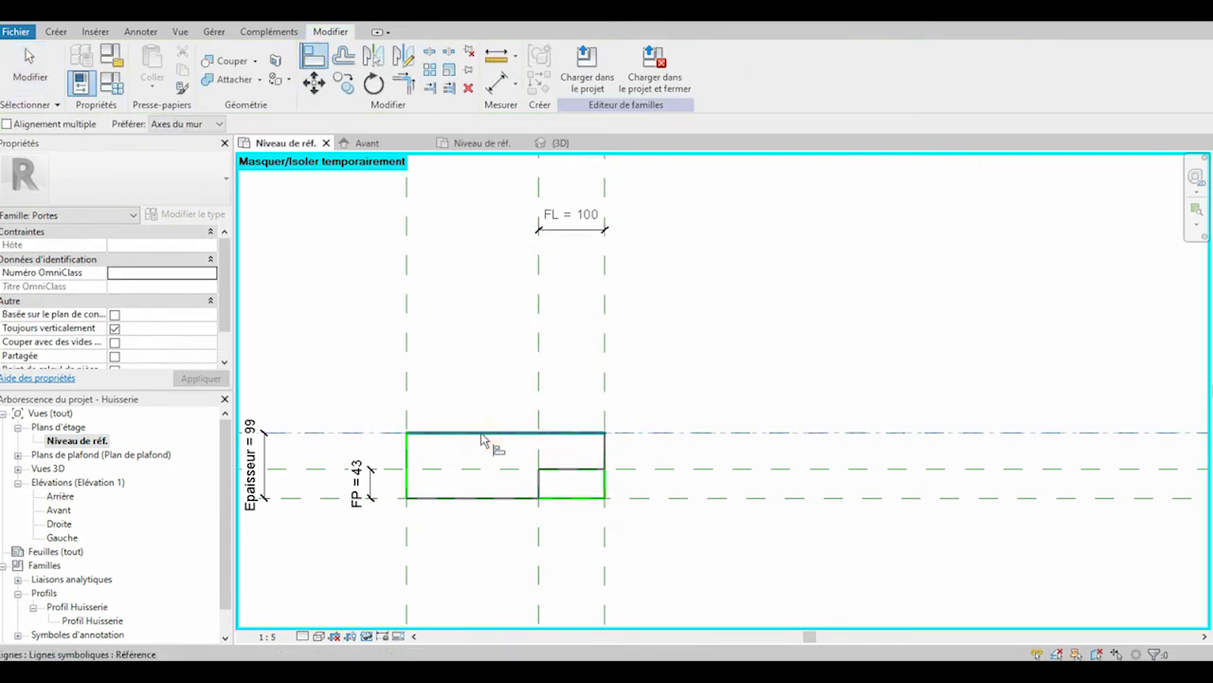
pyautogui.click(608, 396)
pyautogui.click(605, 448)
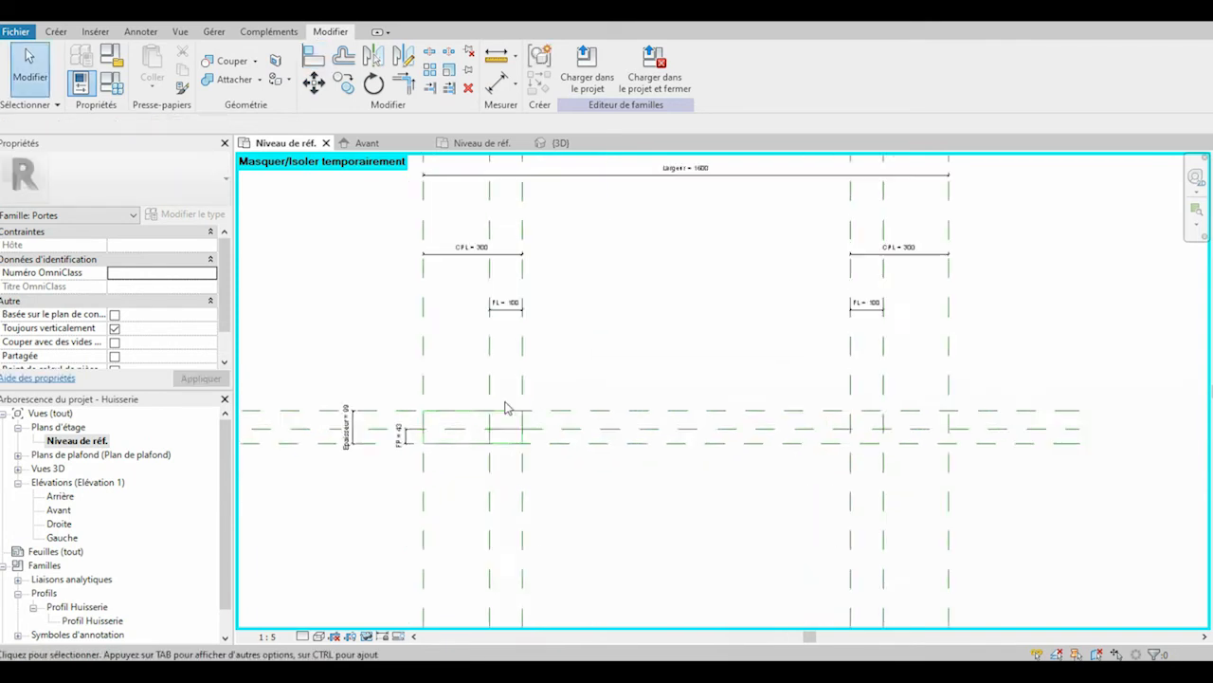
# Mirror all the left jamb's symbolic lines about the right jamb's inner vertical reference plane
pyautogui.scroll(1, 506, 404)
pyautogui.moveTo(403, 387); pyautogui.dragTo(558, 491)
pyautogui.click(373, 56)
pyautogui.scroll(-1, 537, 221)
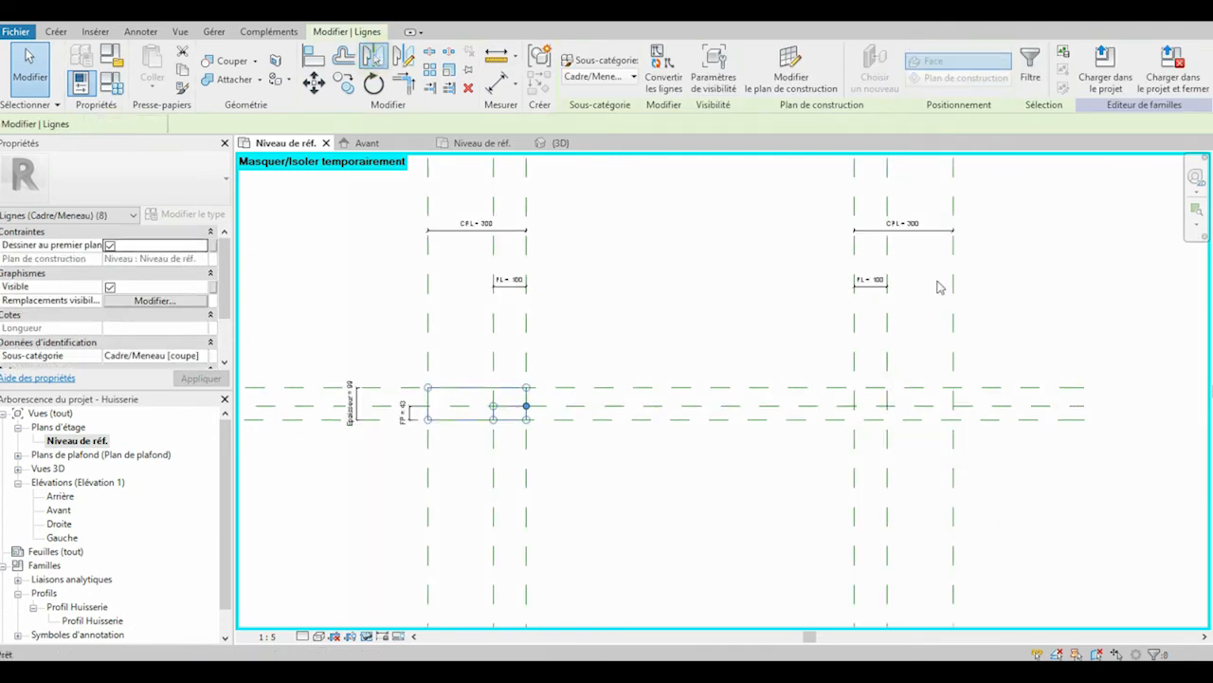
pyautogui.click(855, 355)
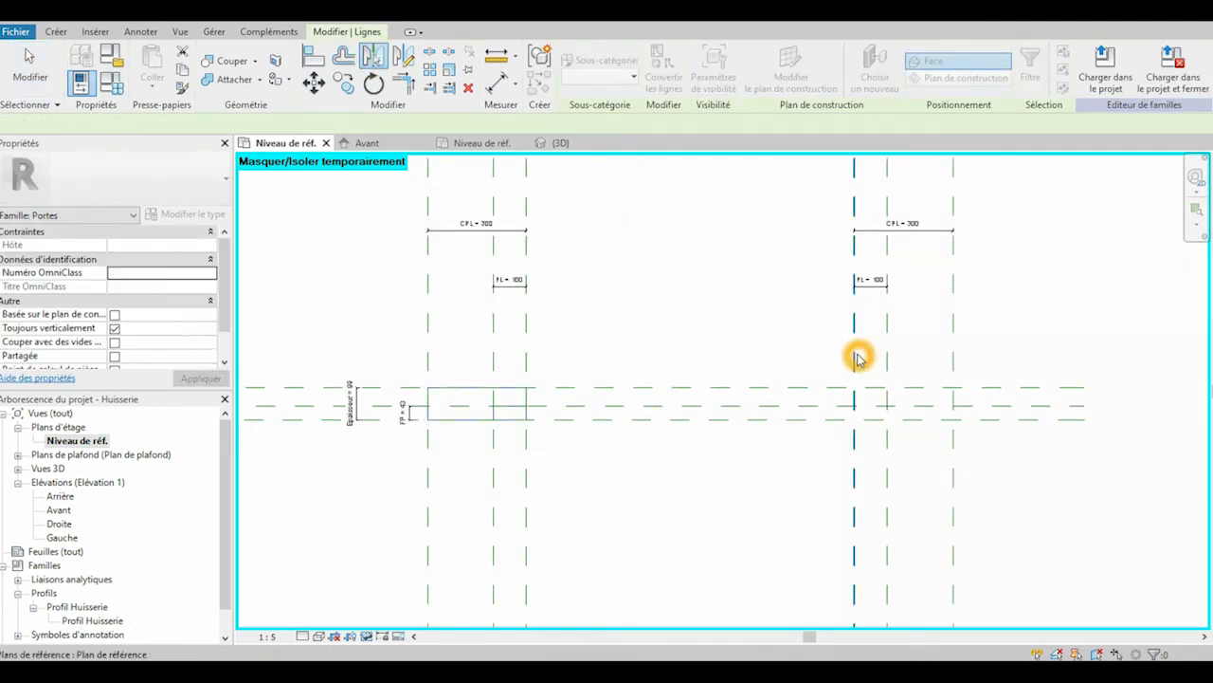
# Move the mirrored symbolic lines so their outer upper corner meets the right jamb's outer vertical and upper thickness planes
pyautogui.scroll(-3, 654, 426)
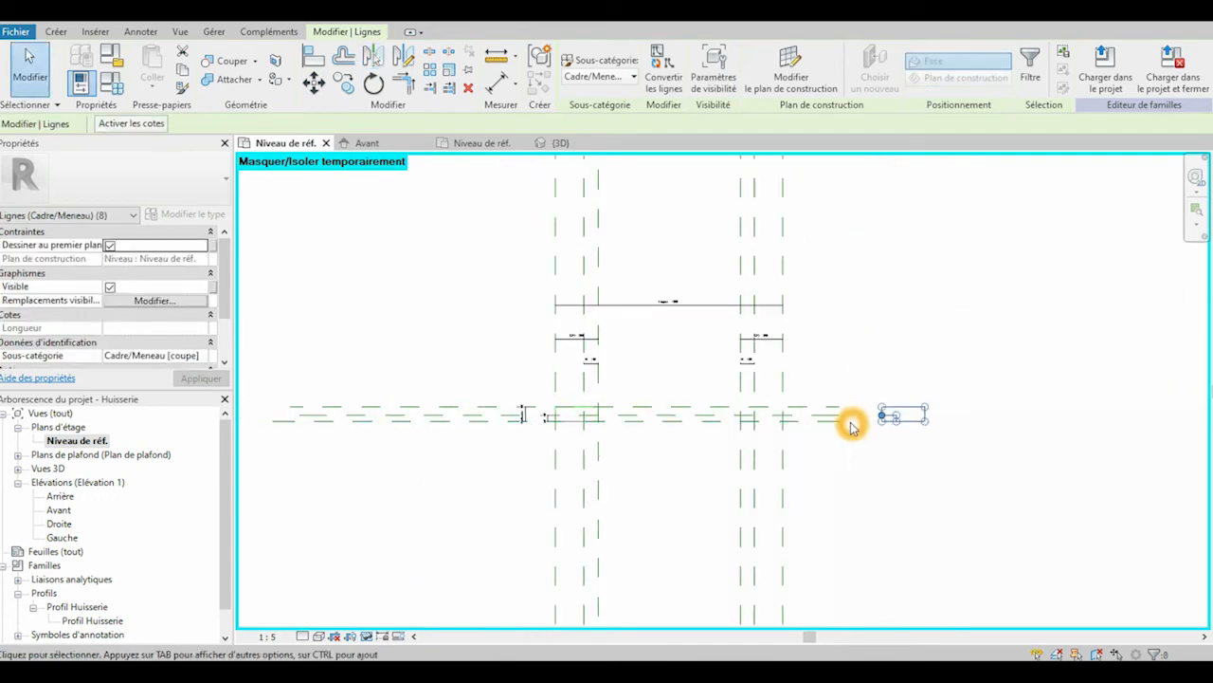
pyautogui.scroll(2, 851, 427)
pyautogui.click(884, 322)
pyautogui.moveTo(880, 320); pyautogui.dragTo(1075, 457)
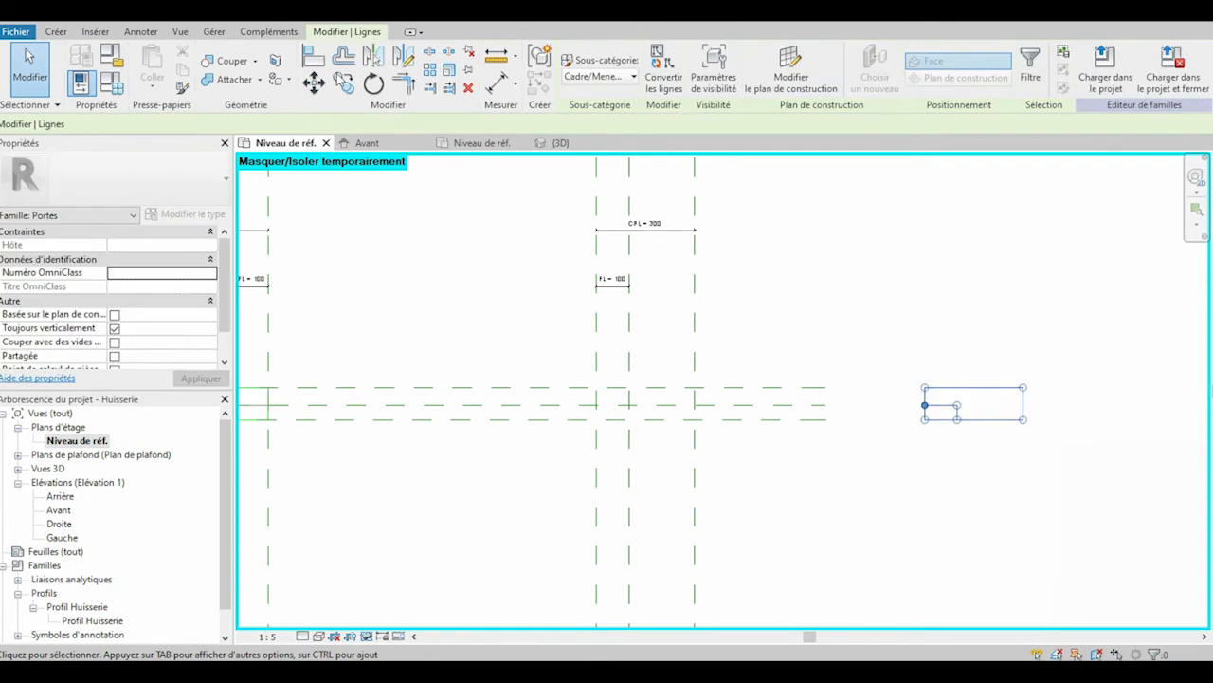
pyautogui.click(313, 83)
pyautogui.click(1024, 392)
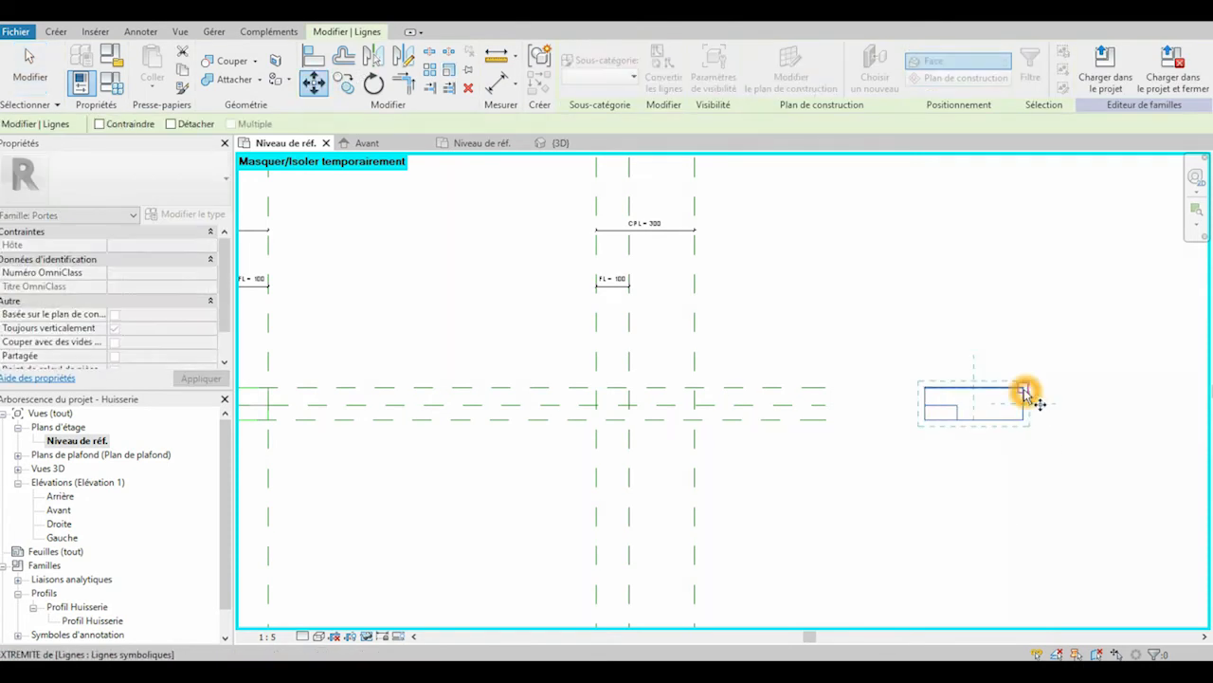
pyautogui.click(696, 390)
# Align the right jamb's symbolic lines with its outer vertical reference plane
pyautogui.scroll(4, 656, 421)
pyautogui.press('Escape')
pyautogui.click(313, 59)
pyautogui.click(689, 351)
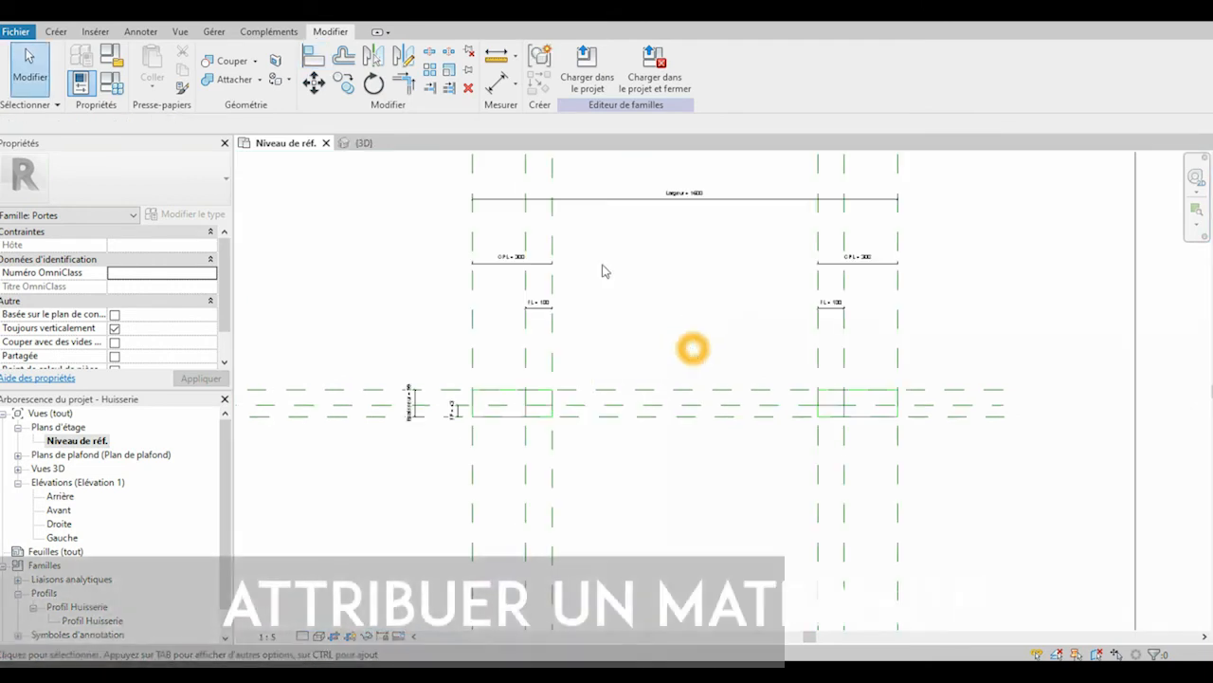
# Open the 3D view of the door frame and set its scale to 1:10
pyautogui.click(364, 143)
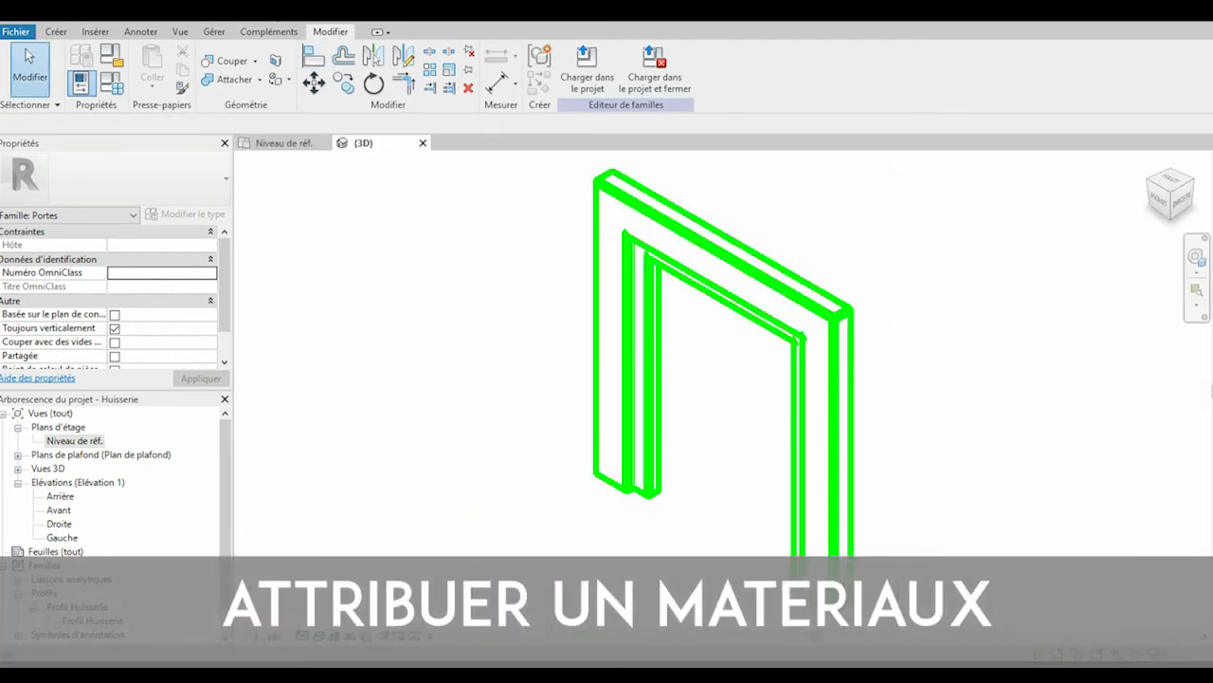
pyautogui.click(824, 306)
pyautogui.click(274, 637)
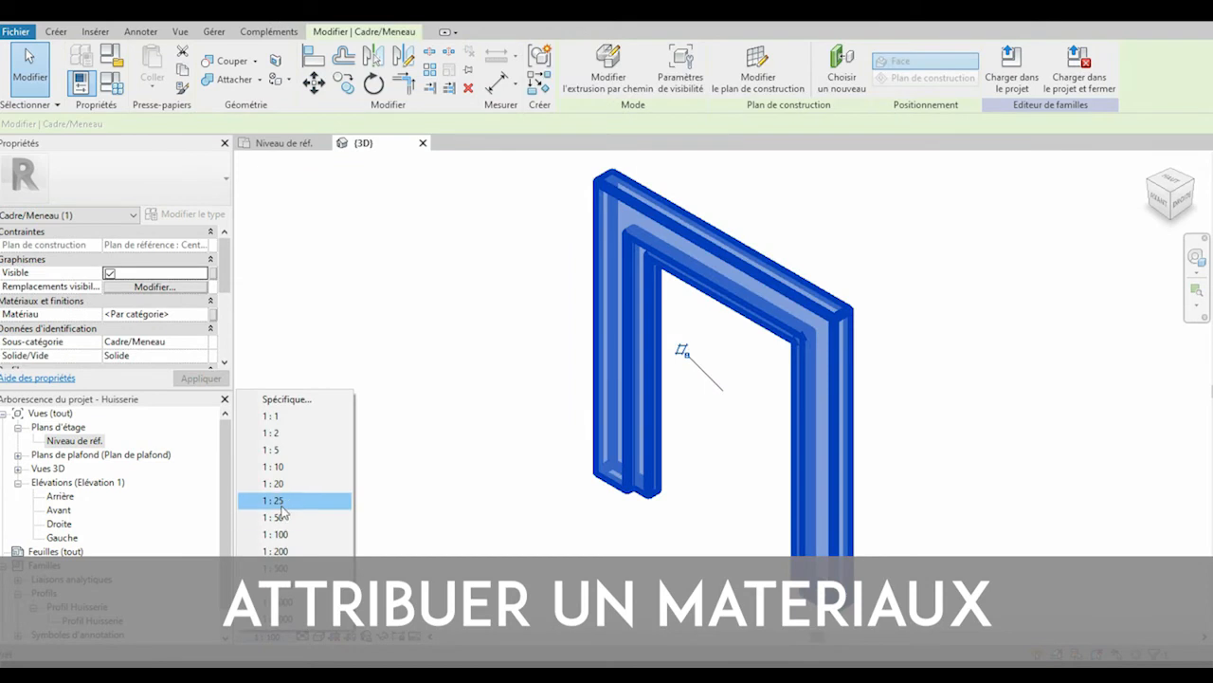
pyautogui.click(274, 466)
pyautogui.click(907, 406)
# Associate the frame sweep's Matériau with a new family type parameter named Huisserie mat, grouped under Matériaux et finitions
pyautogui.moveTo(893, 250); pyautogui.dragTo(775, 354)
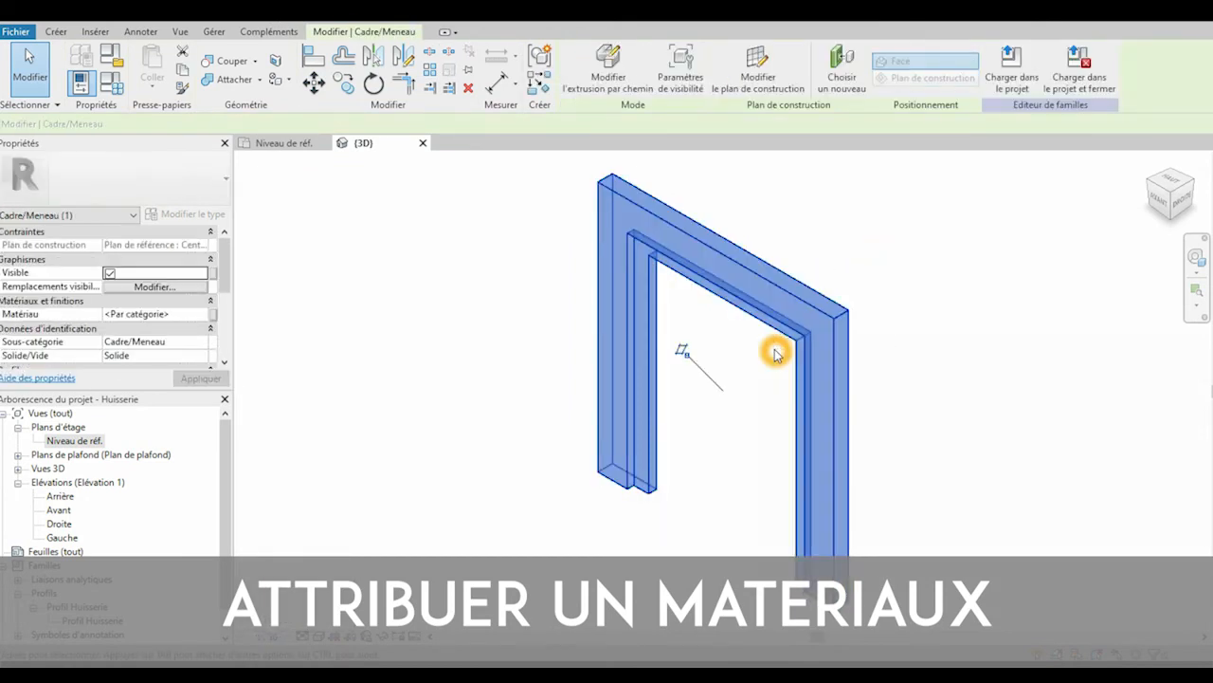
pyautogui.click(700, 272)
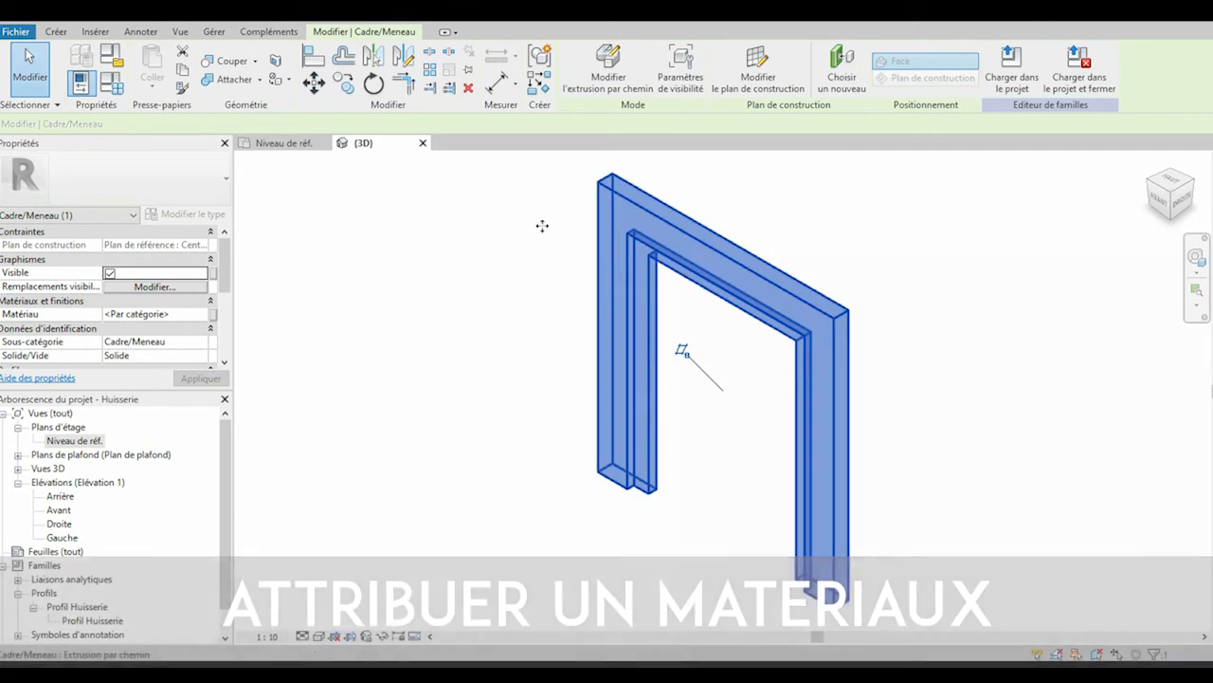
pyautogui.click(213, 322)
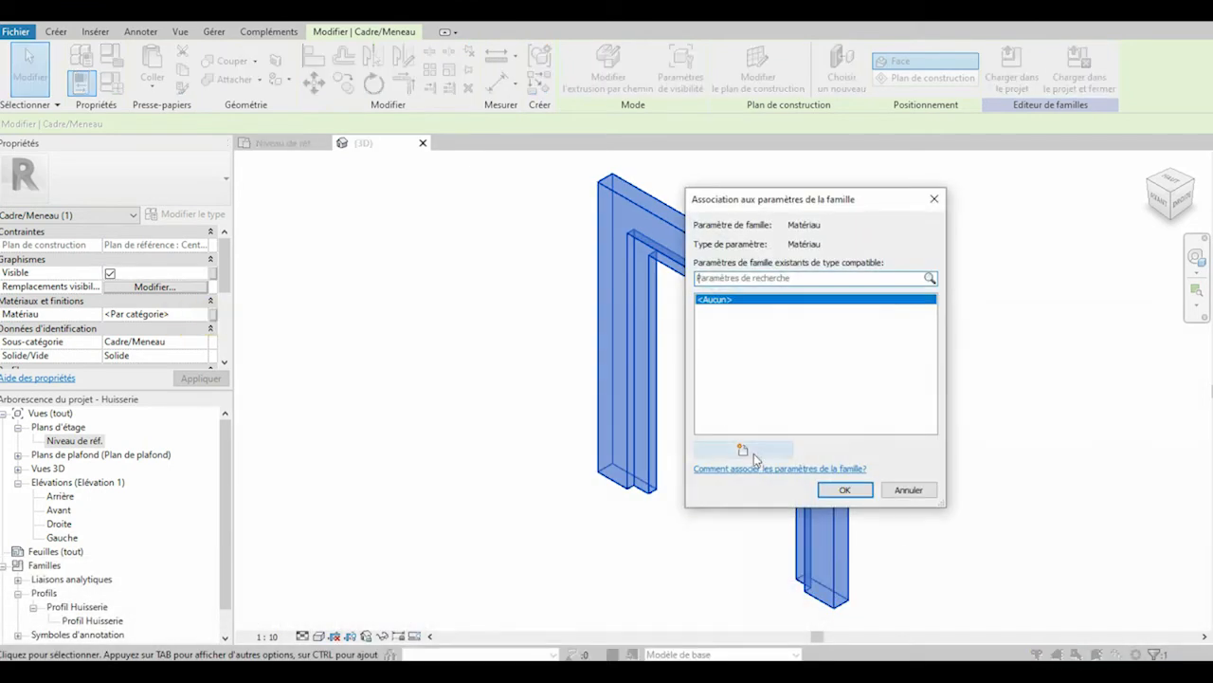
pyautogui.click(742, 451)
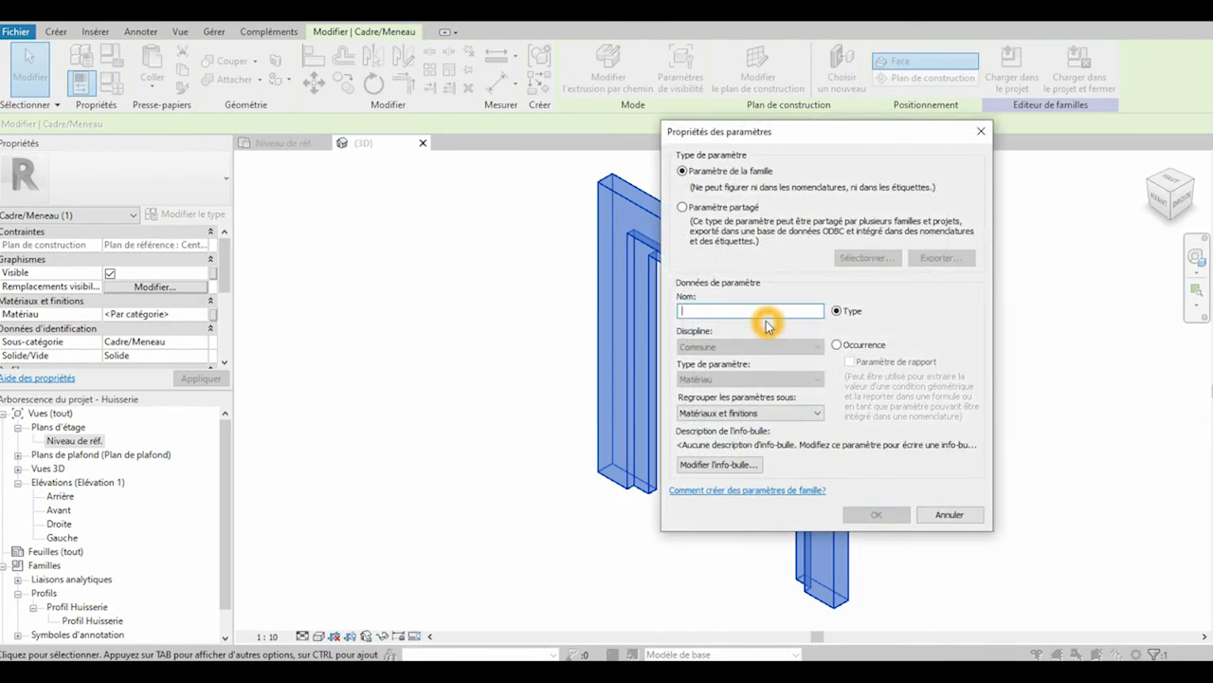
pyautogui.write('Huisserie mat')
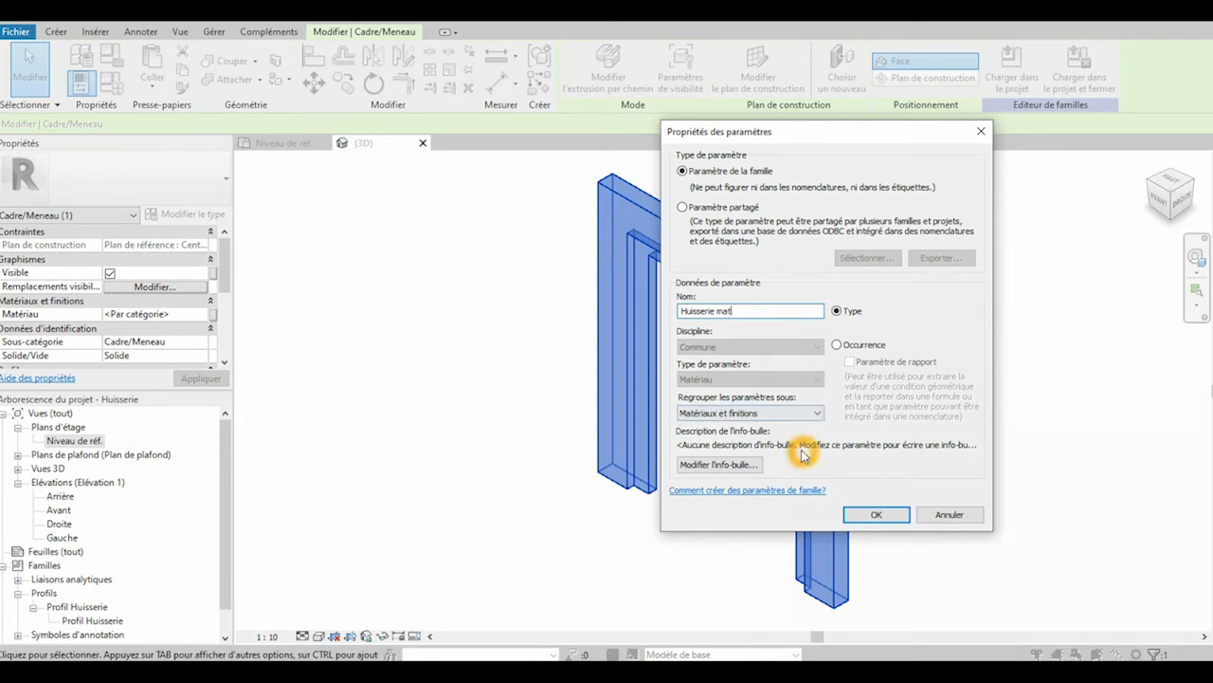
pyautogui.click(877, 512)
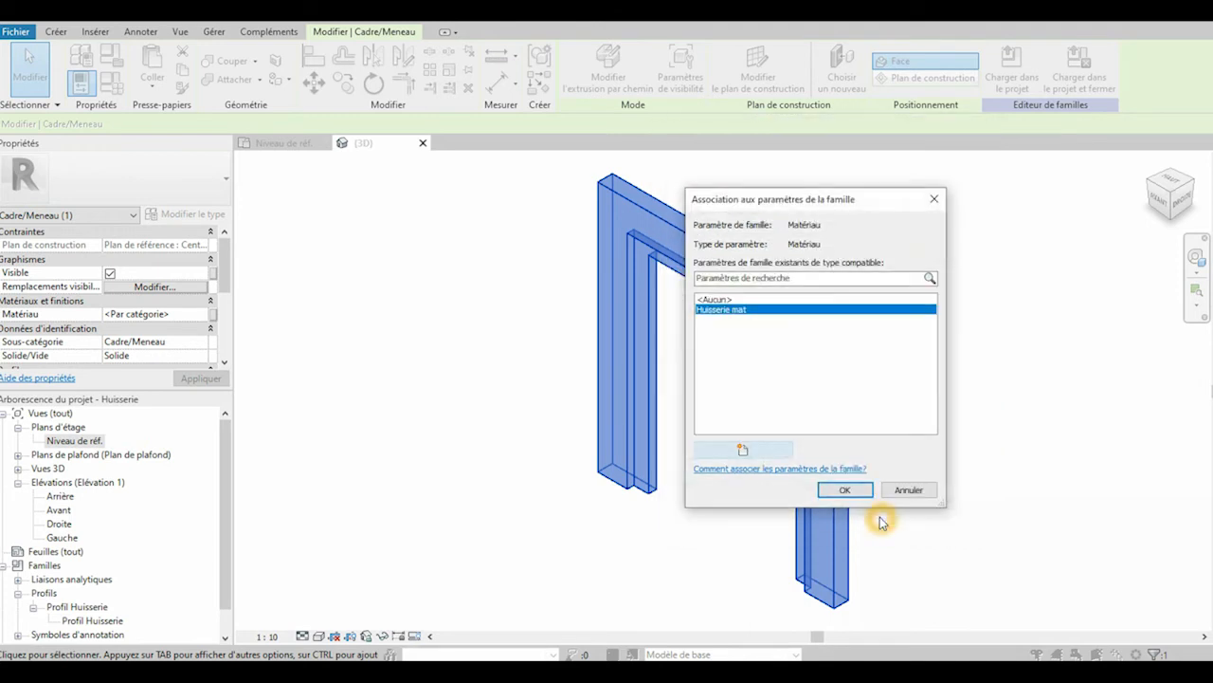
pyautogui.click(863, 490)
pyautogui.click(941, 370)
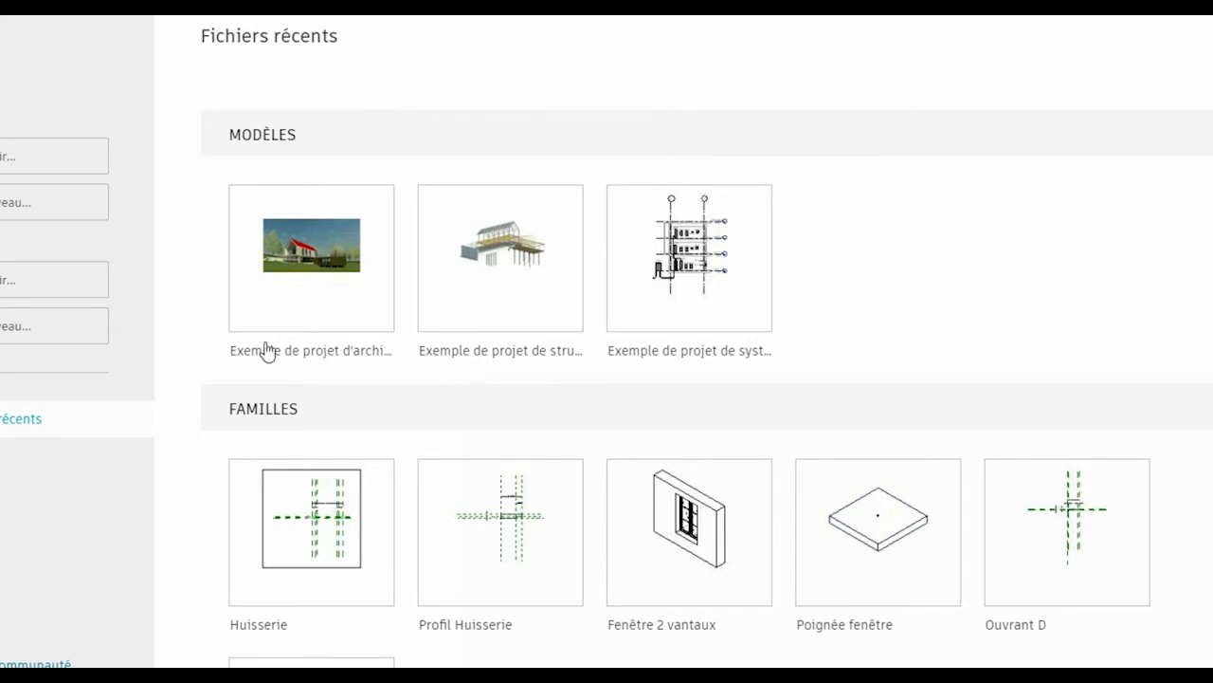
# Create a new family from the Modèle générique métrique template in the Familles Templates folder
pyautogui.click(26, 328)
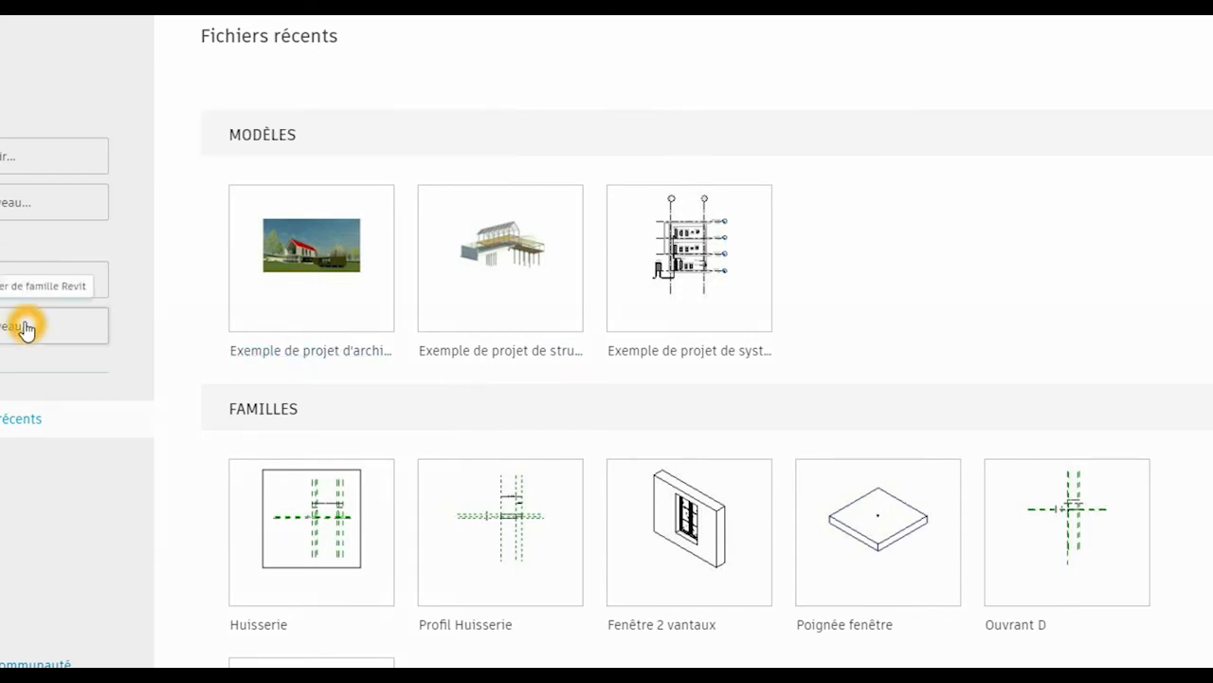
pyautogui.click(854, 130)
pyautogui.click(528, 211)
pyautogui.click(520, 195)
pyautogui.doubleClick(520, 195)
pyautogui.moveTo(860, 187); pyautogui.dragTo(874, 334)
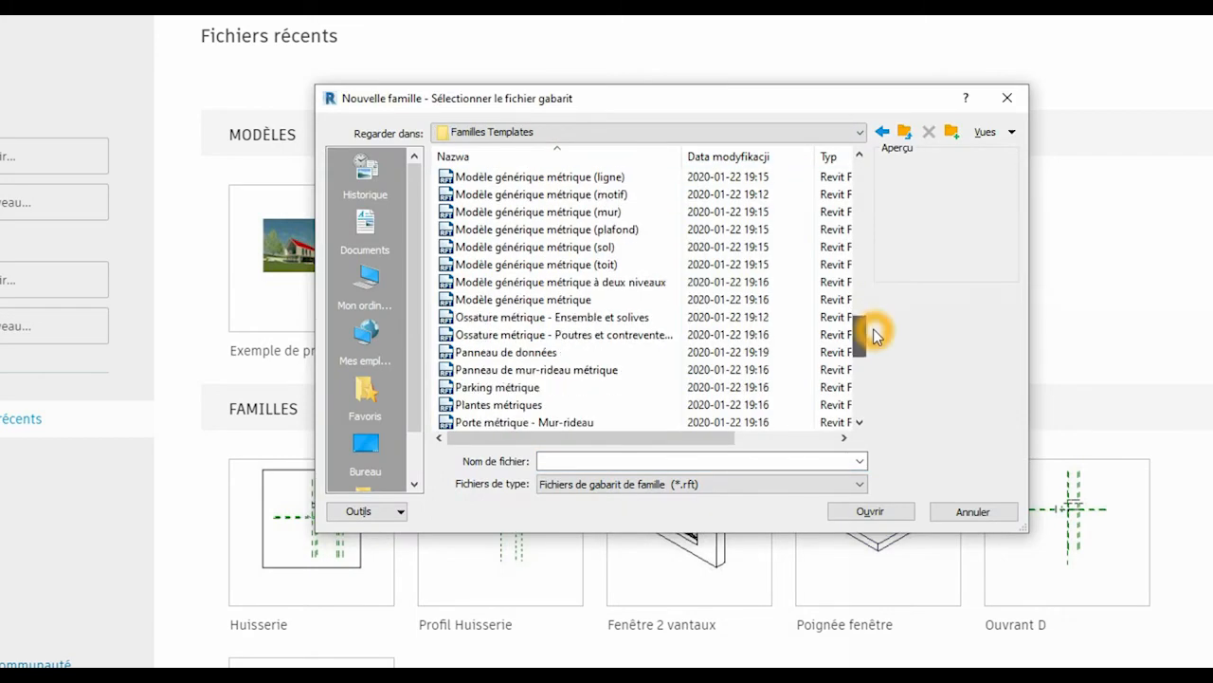
pyautogui.click(566, 301)
pyautogui.click(896, 512)
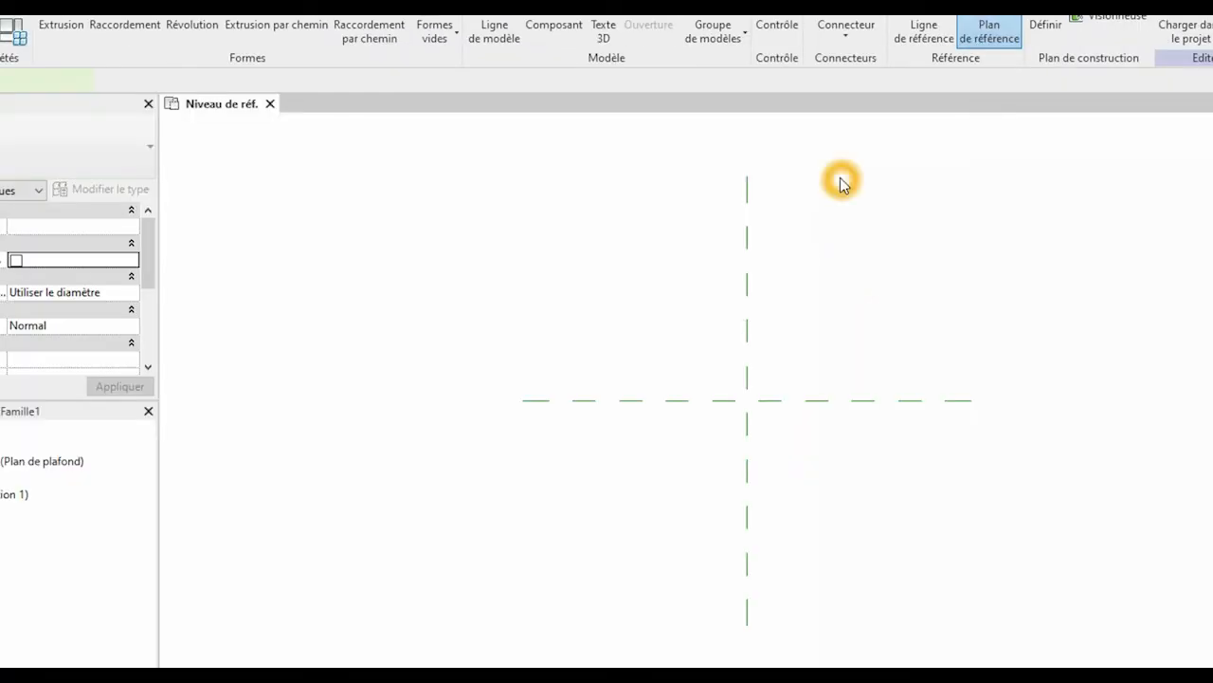
# Draw a vertical reference plane about 900 mm right of the centre plane and a horizontal one about 165 mm above the front/back centre plane
pyautogui.click(847, 176)
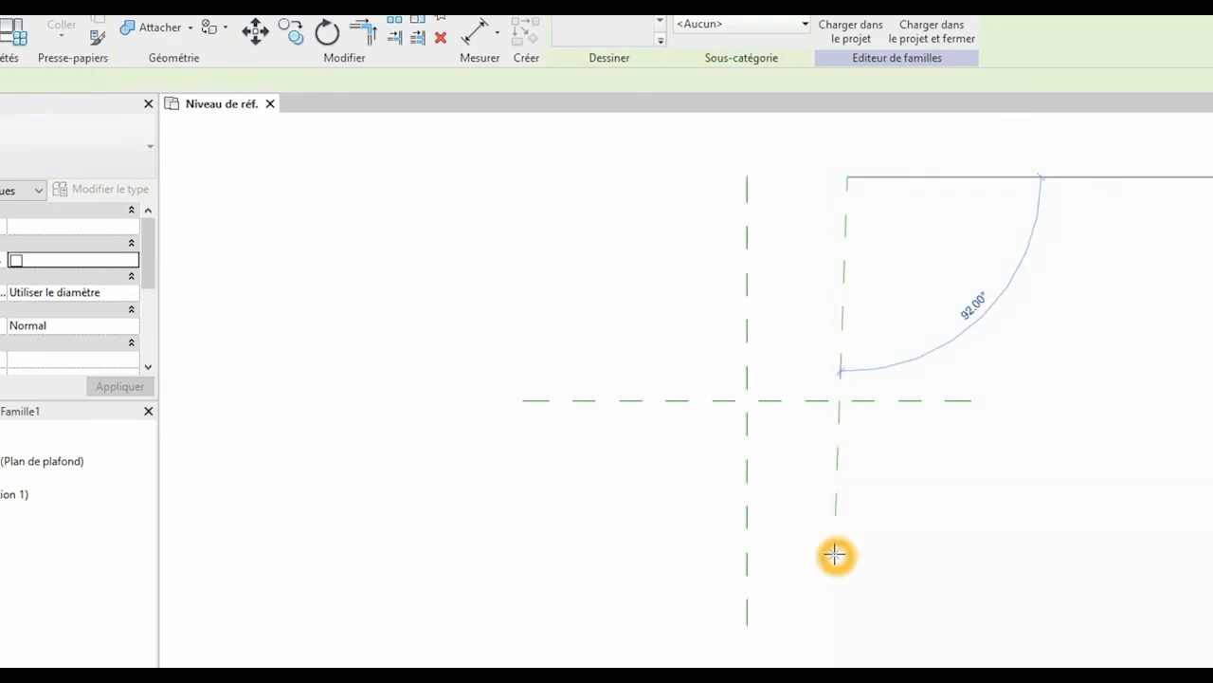
pyautogui.click(847, 624)
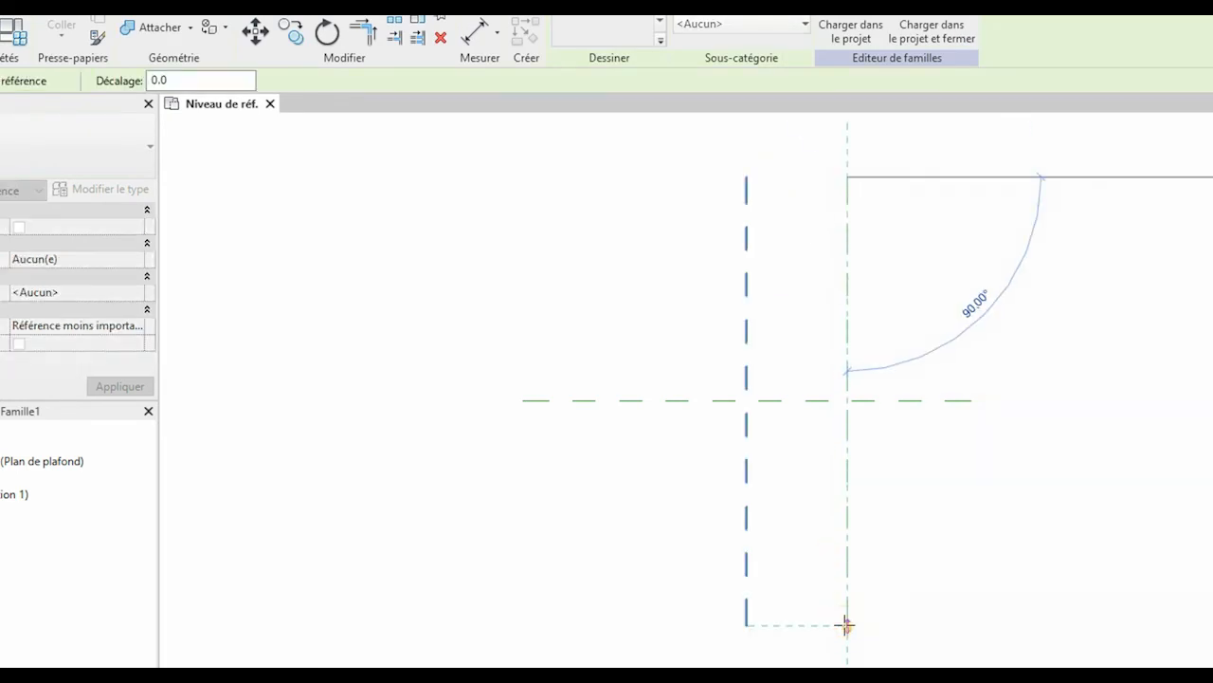
pyautogui.click(569, 383)
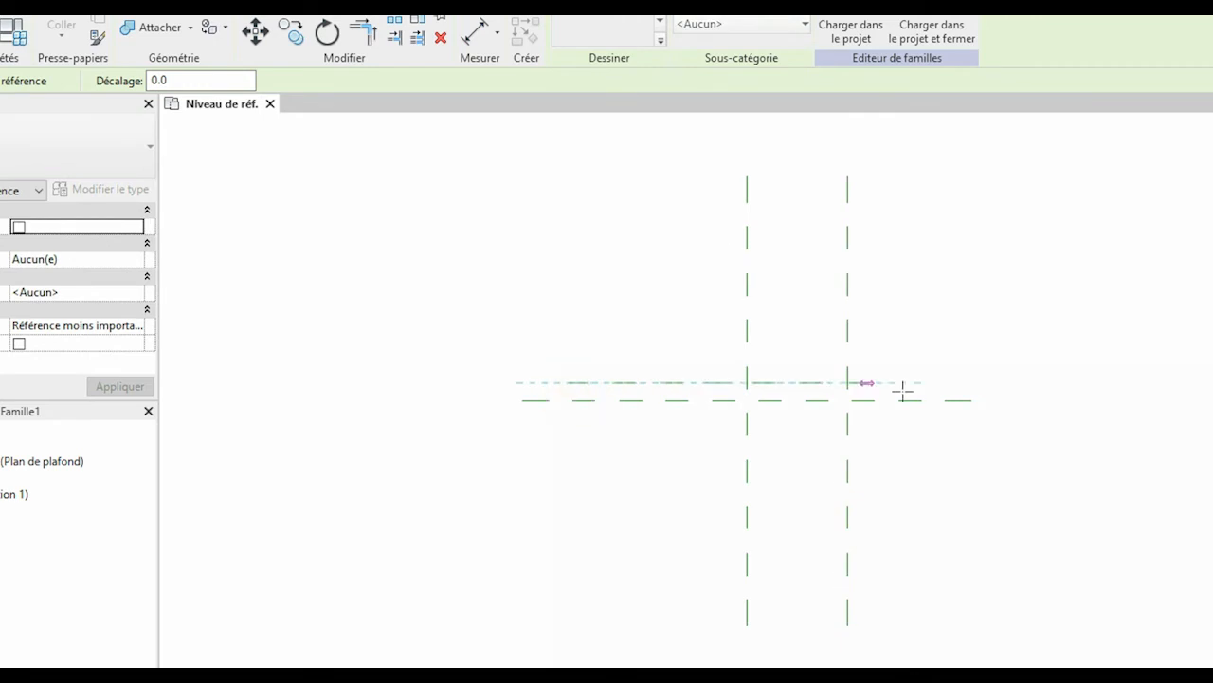
pyautogui.click(971, 385)
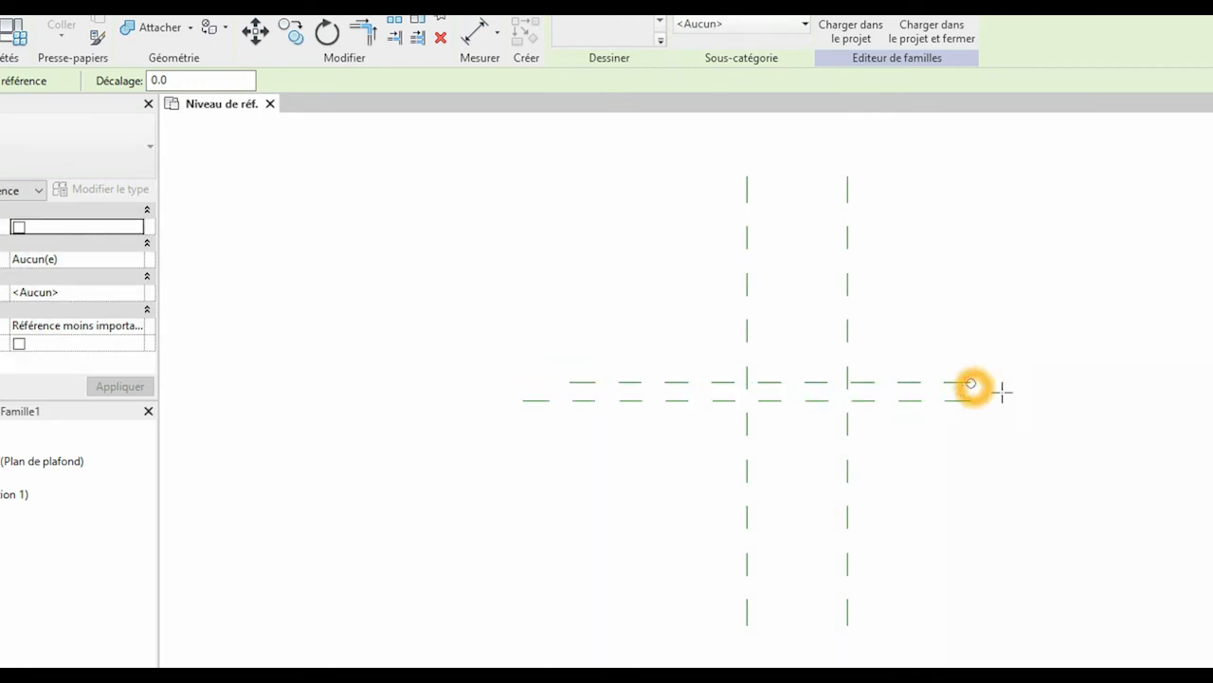
# Dimension the distance between the two vertical reference planes and the distance between the two horizontal ones
pyautogui.scroll(2, 967, 386)
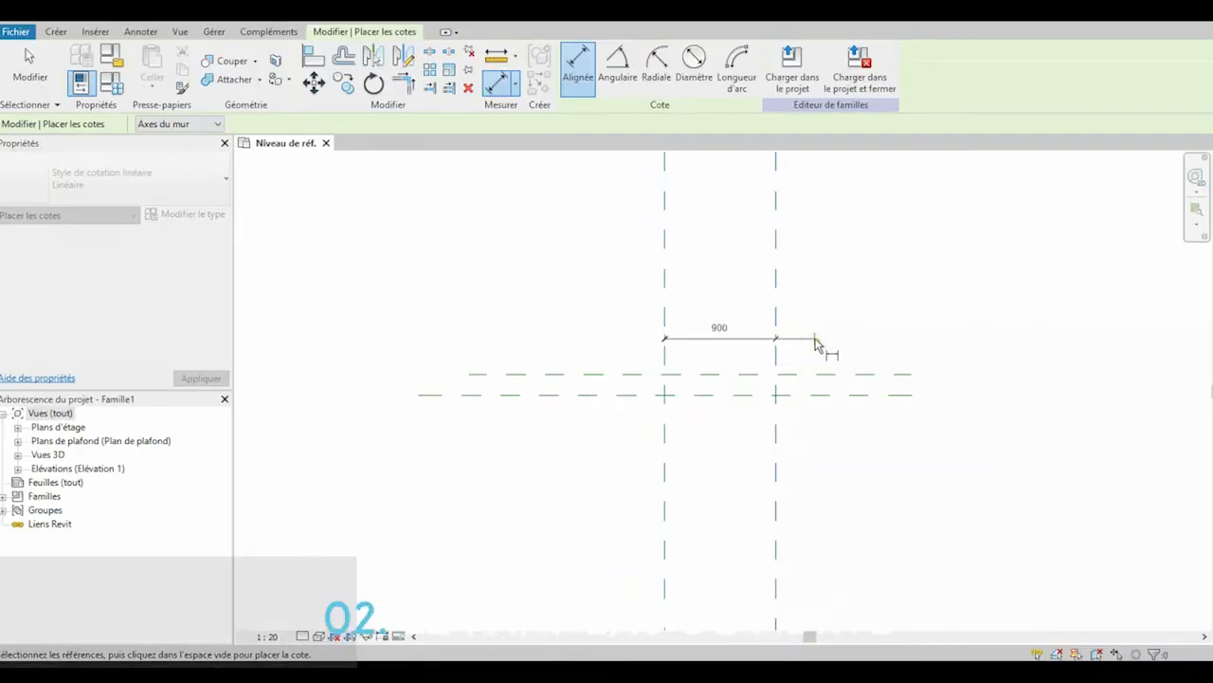
pyautogui.click(815, 344)
pyautogui.click(633, 376)
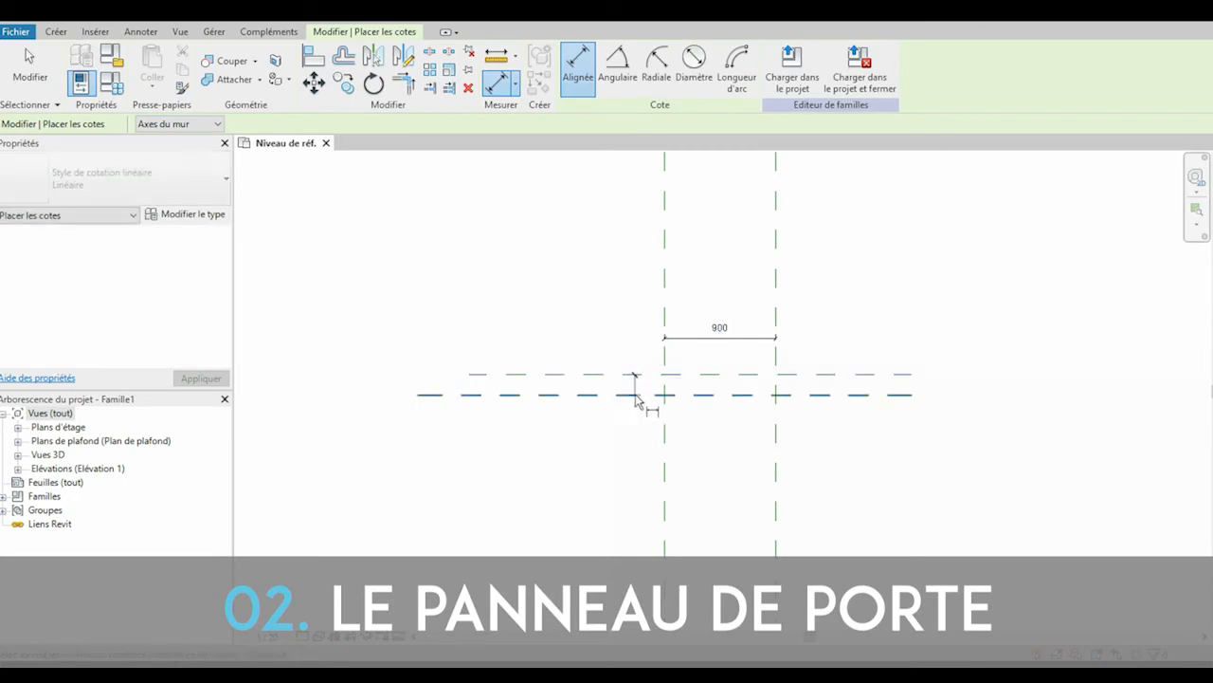
pyautogui.click(637, 400)
pyautogui.click(624, 416)
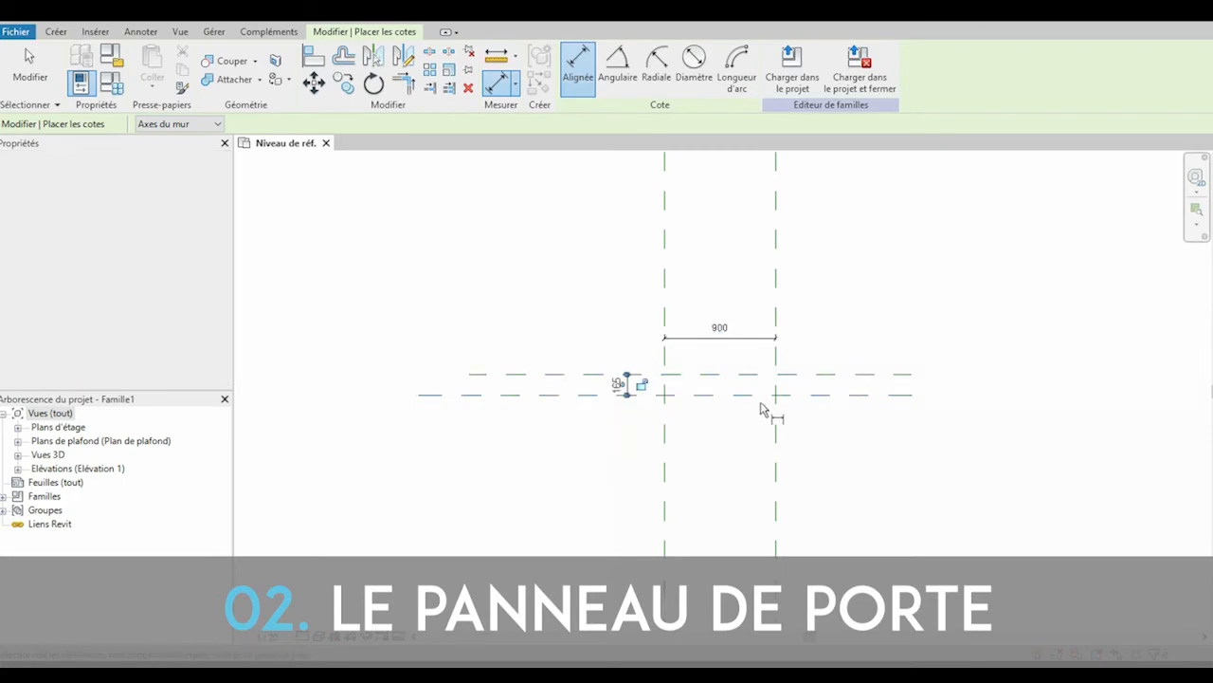
pyautogui.press('Escape')
pyautogui.press('Escape')
# Label the horizontal dimension with a new type parameter Largeur and the vertical one with a new type parameter EP
pyautogui.click(737, 339)
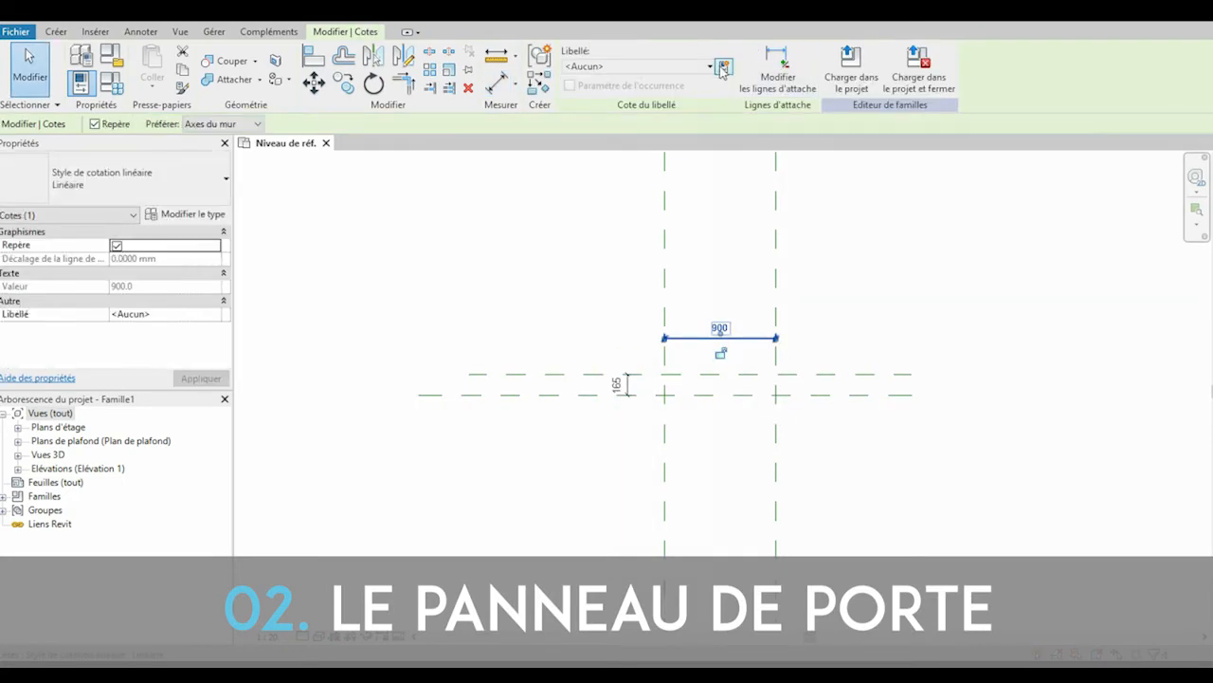
pyautogui.click(722, 68)
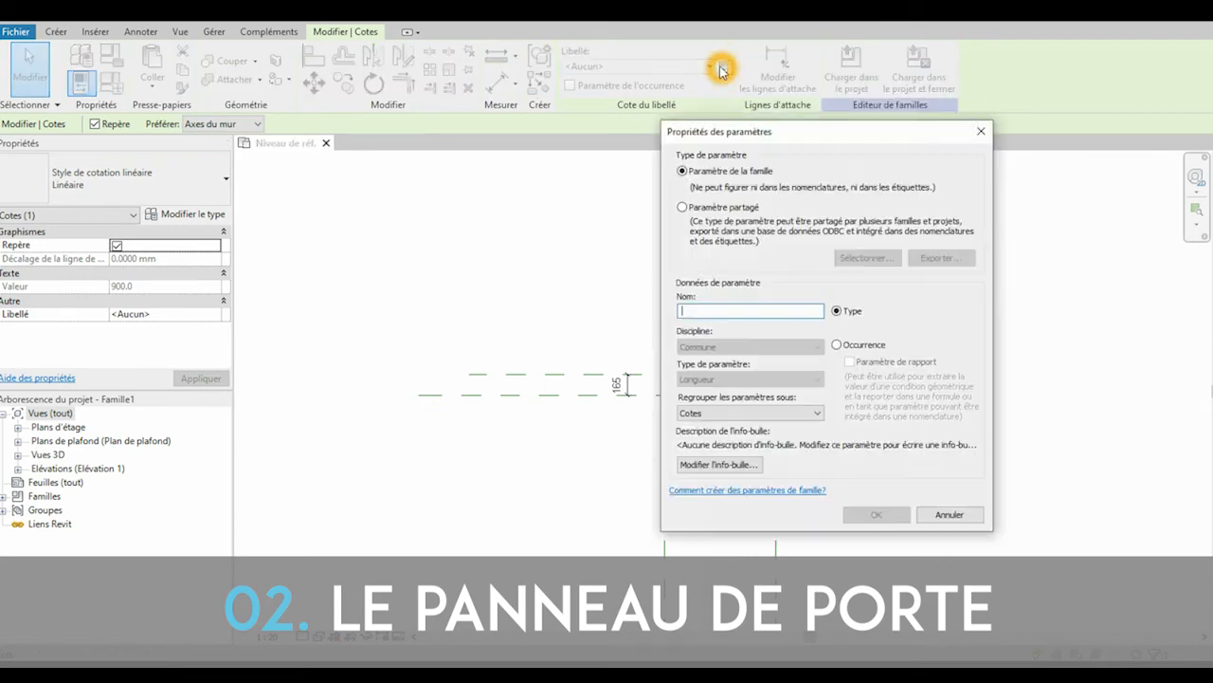
pyautogui.write('Largeur')
pyautogui.click(876, 513)
pyautogui.click(624, 384)
pyautogui.click(726, 71)
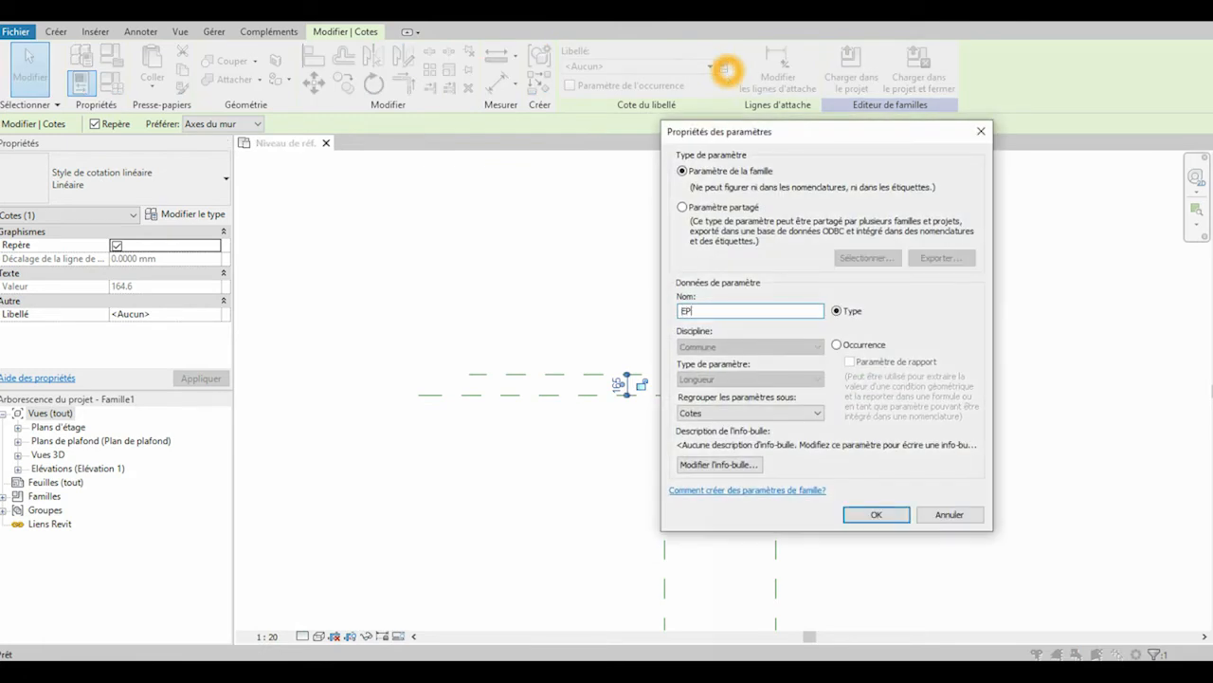
pyautogui.click(878, 514)
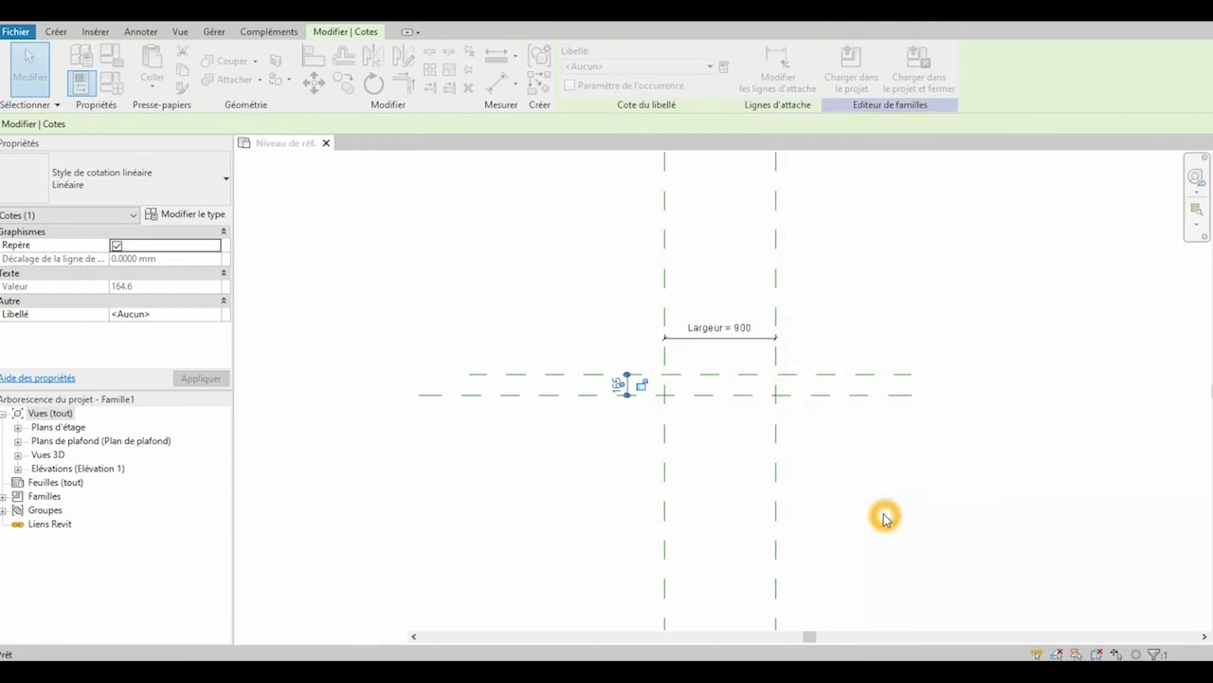
# In the Avant elevation, draw a horizontal reference plane about 1411 mm above the reference level
pyautogui.click(17, 469)
pyautogui.doubleClick(59, 496)
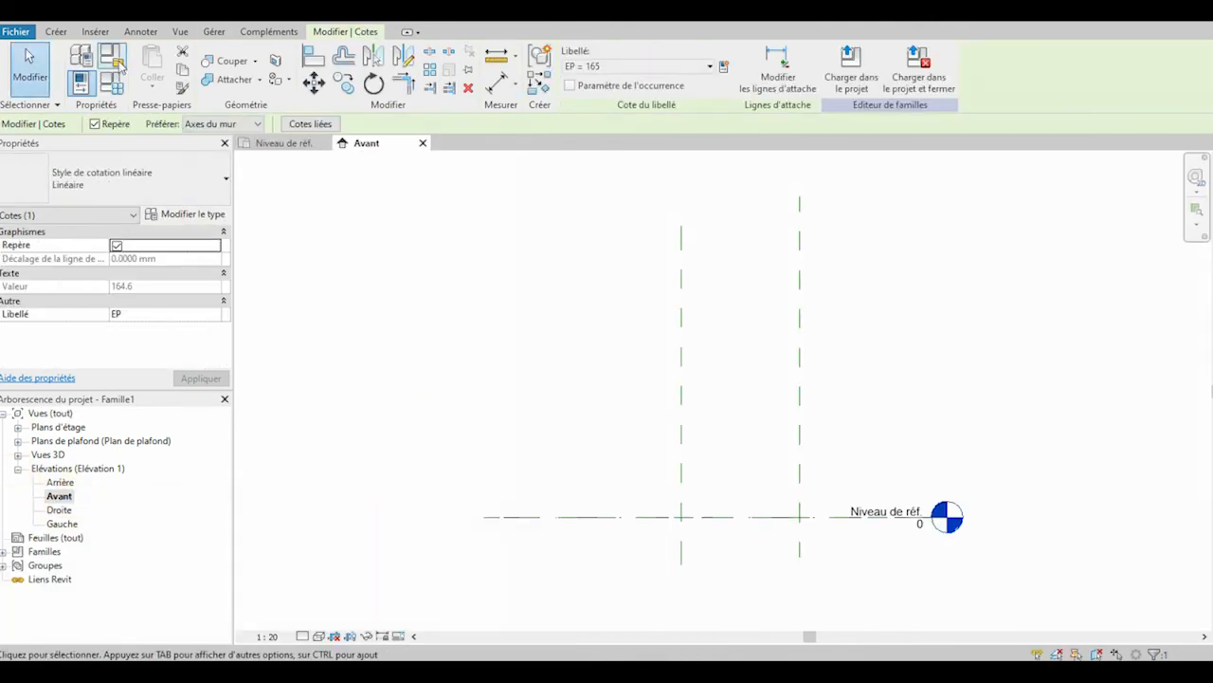
pyautogui.click(55, 32)
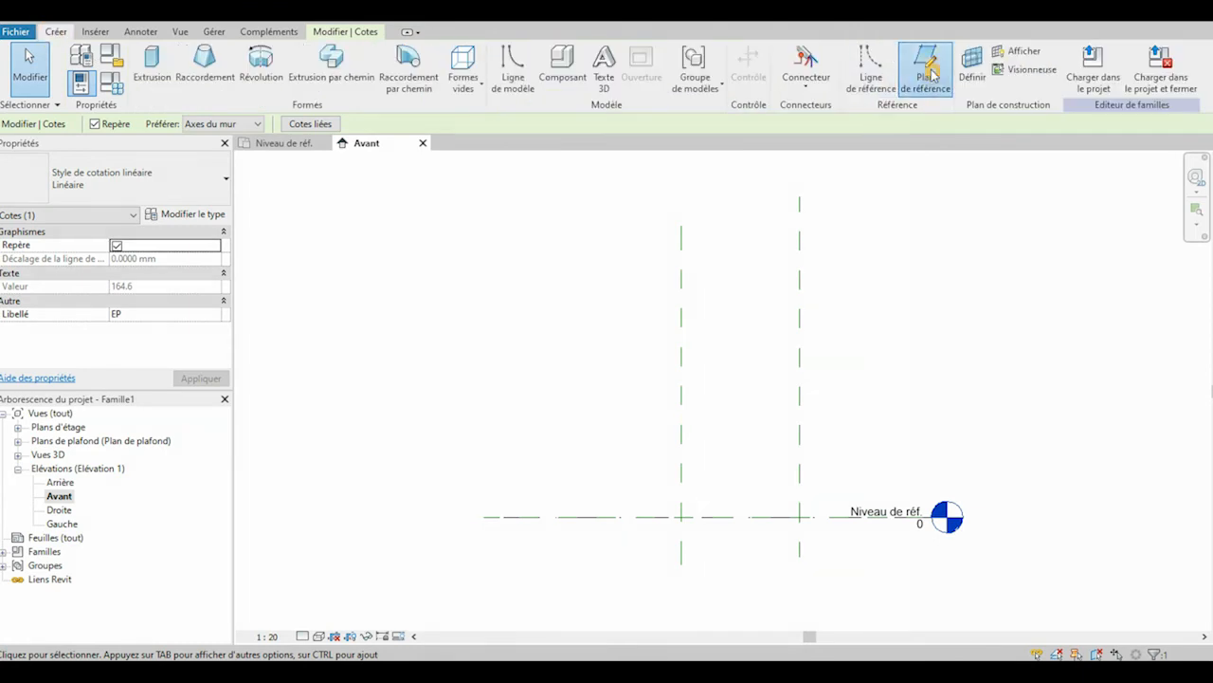
pyautogui.click(924, 61)
pyautogui.click(520, 332)
pyautogui.click(910, 332)
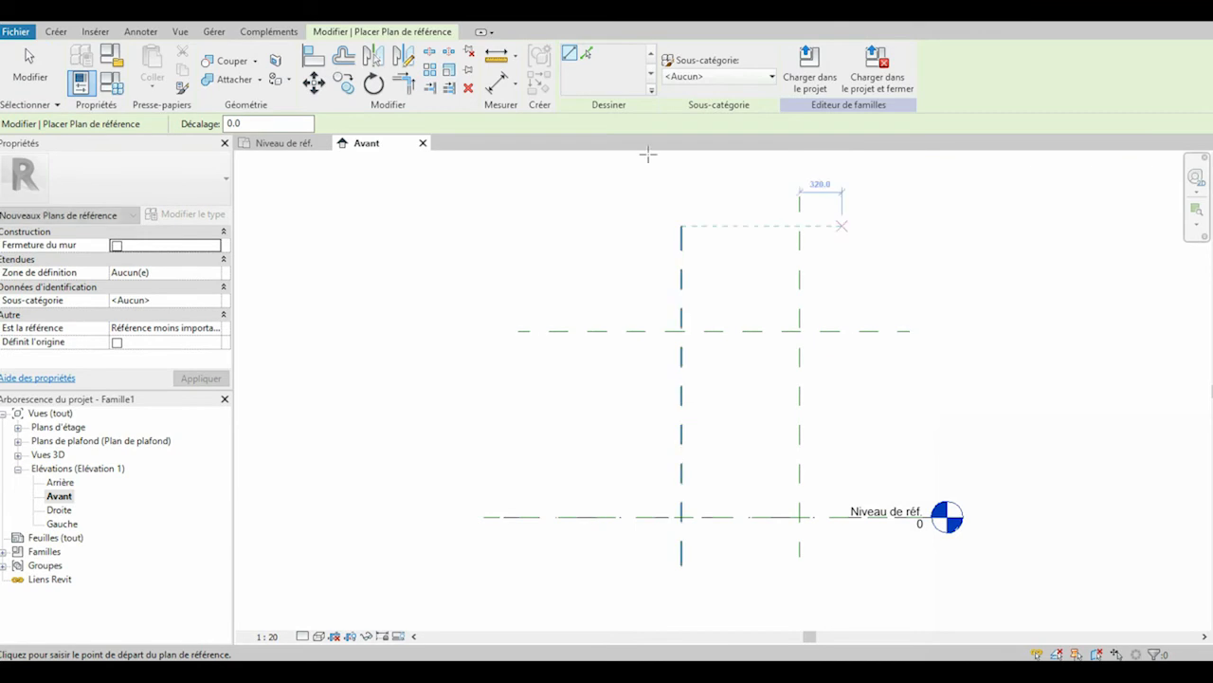
# Dimension the height between the reference level and the upper horizontal reference plane
pyautogui.click(495, 84)
pyautogui.click(656, 333)
pyautogui.click(658, 326)
pyautogui.press('Escape')
pyautogui.press('Escape')
# Label the height dimension with a new type parameter named Ht panneau
pyautogui.click(661, 382)
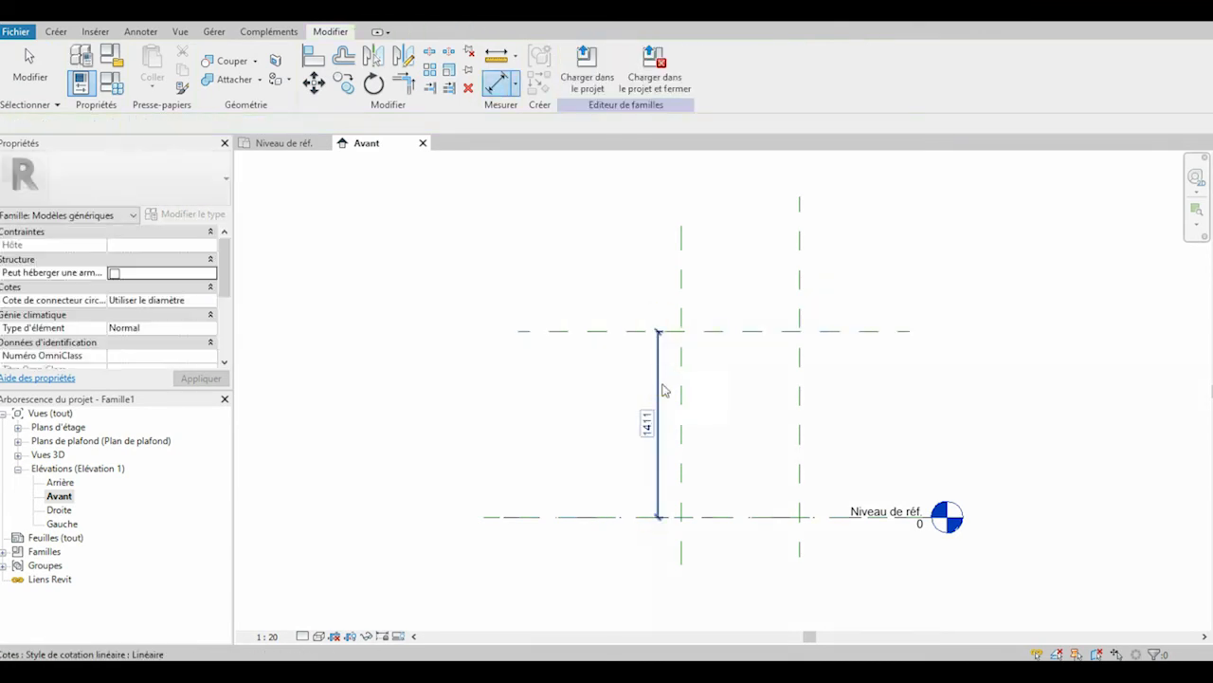
pyautogui.click(724, 67)
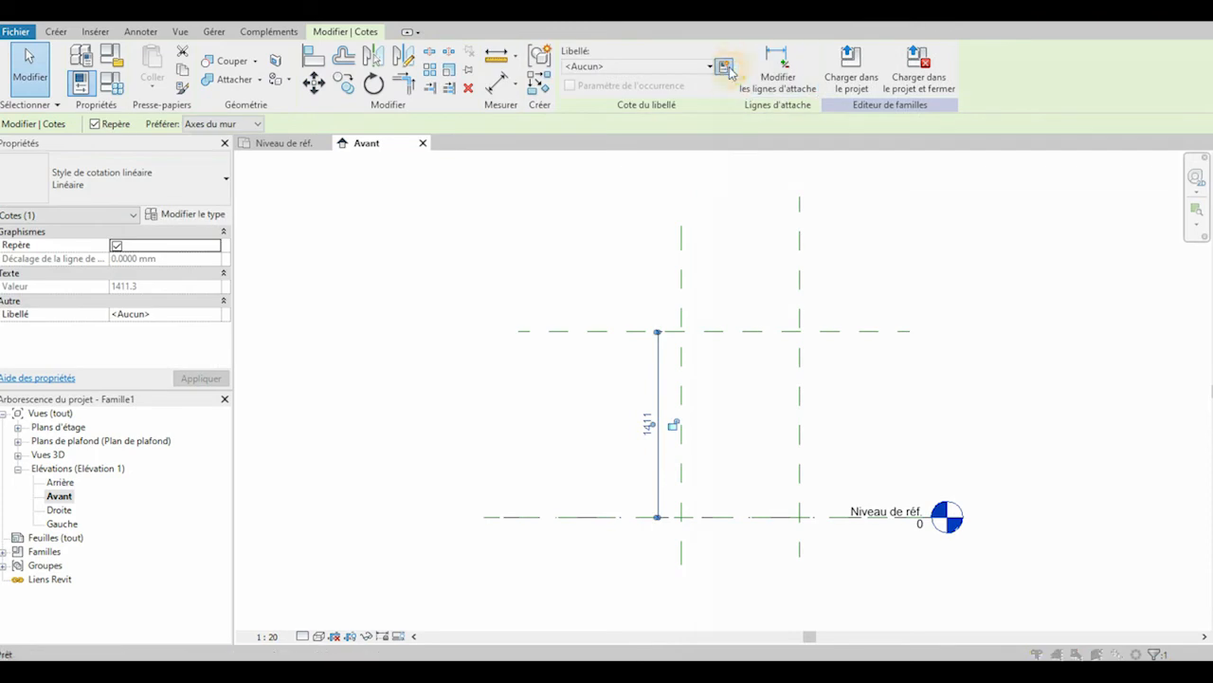
pyautogui.write('Ht panneau')
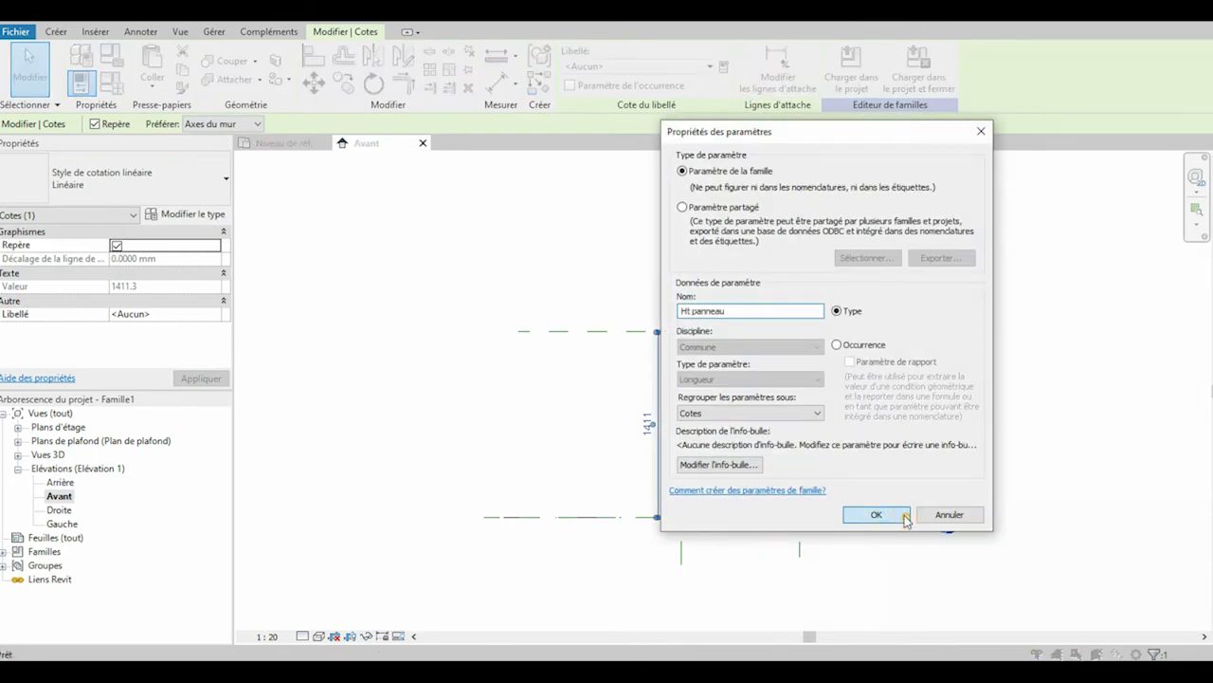
pyautogui.click(902, 516)
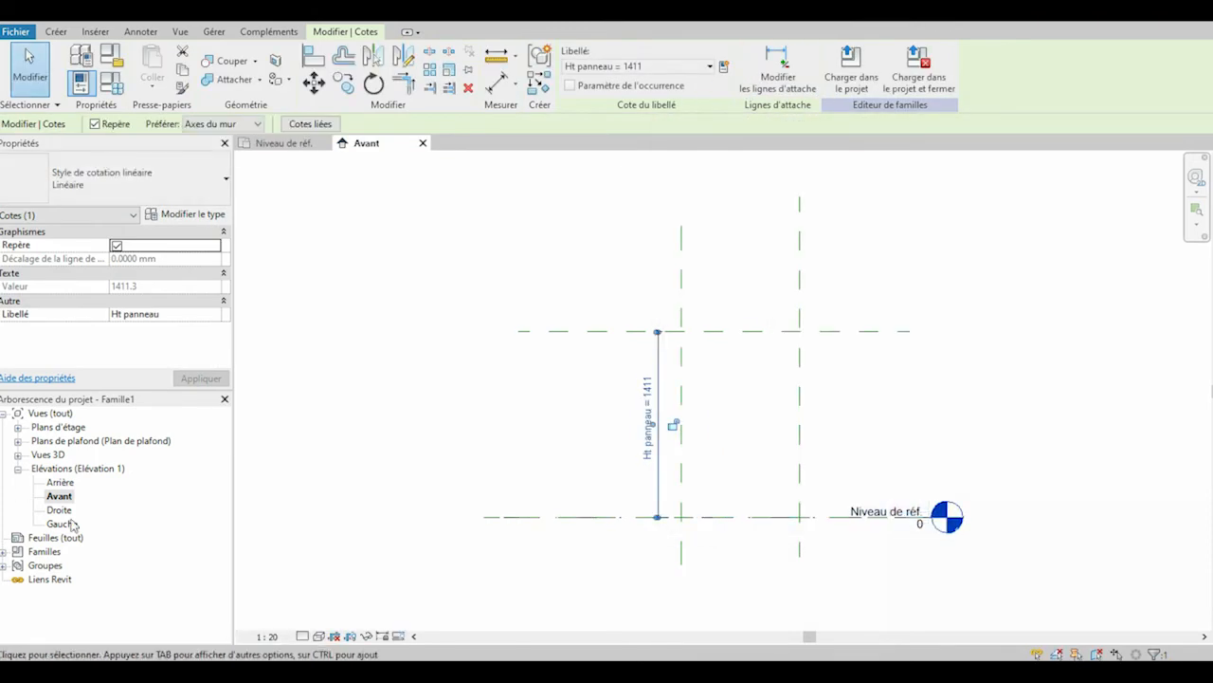
# In the Niveau de réf. floor plan, start an extrusion and sketch a rectangle spanning the intersections of the four reference planes
pyautogui.click(18, 427)
pyautogui.doubleClick(78, 441)
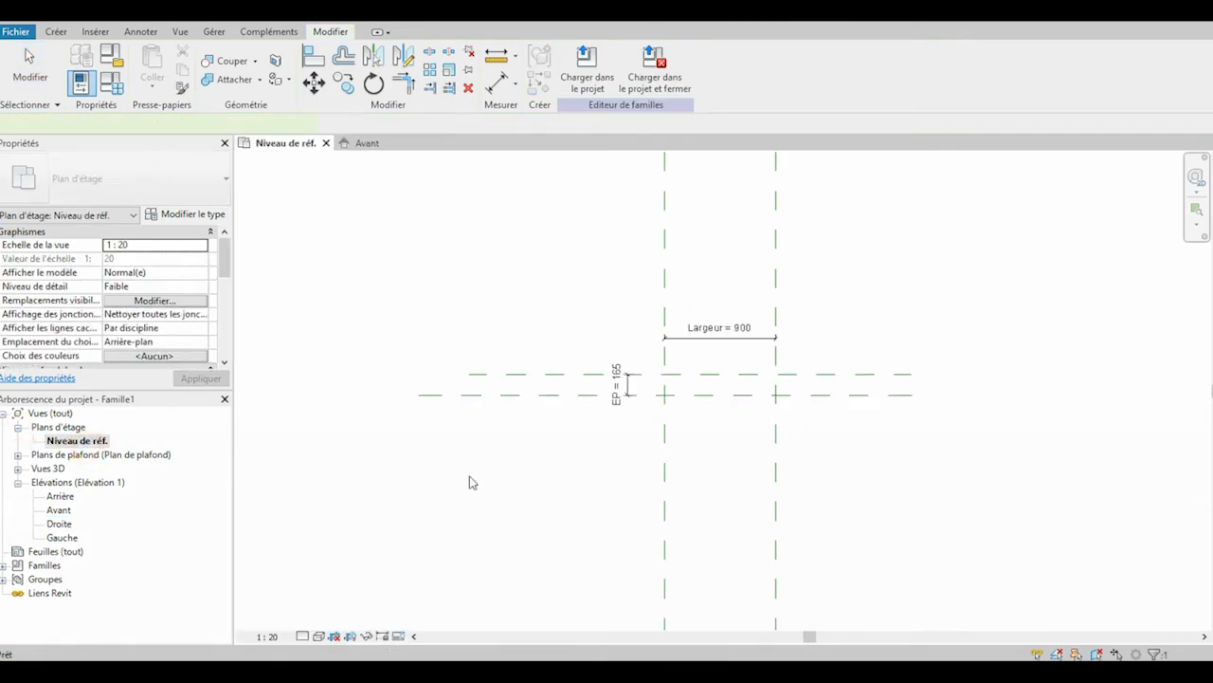
pyautogui.scroll(3, 824, 371)
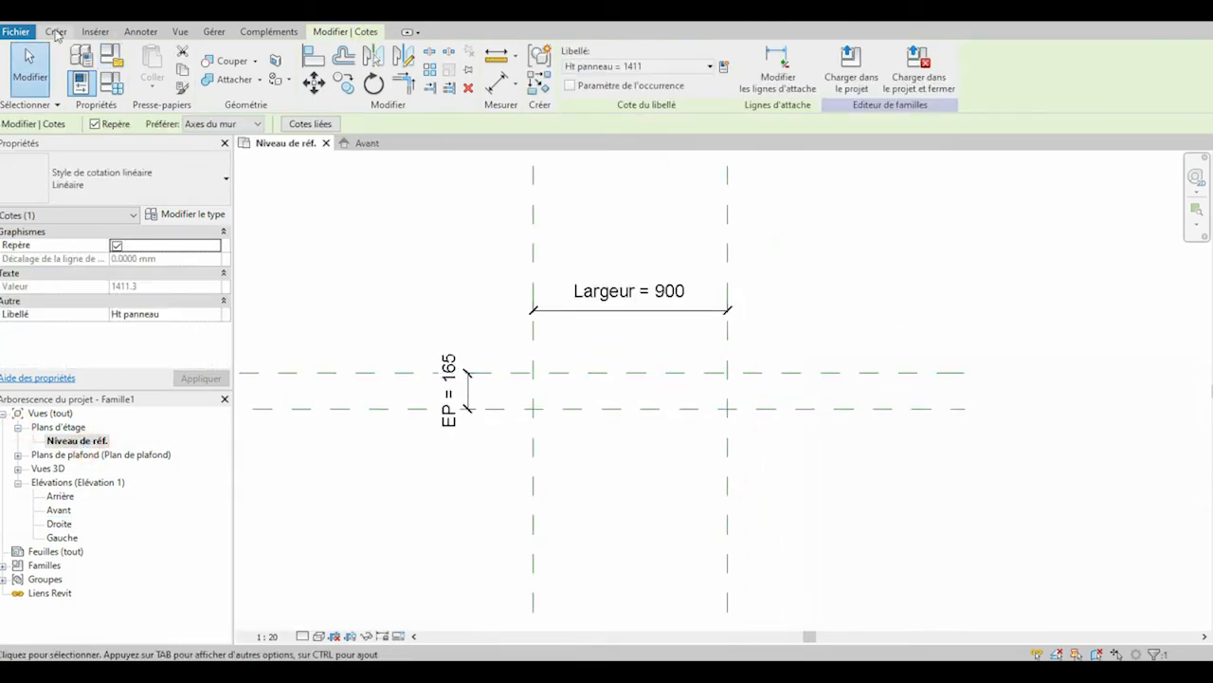
pyautogui.click(56, 32)
pyautogui.click(154, 67)
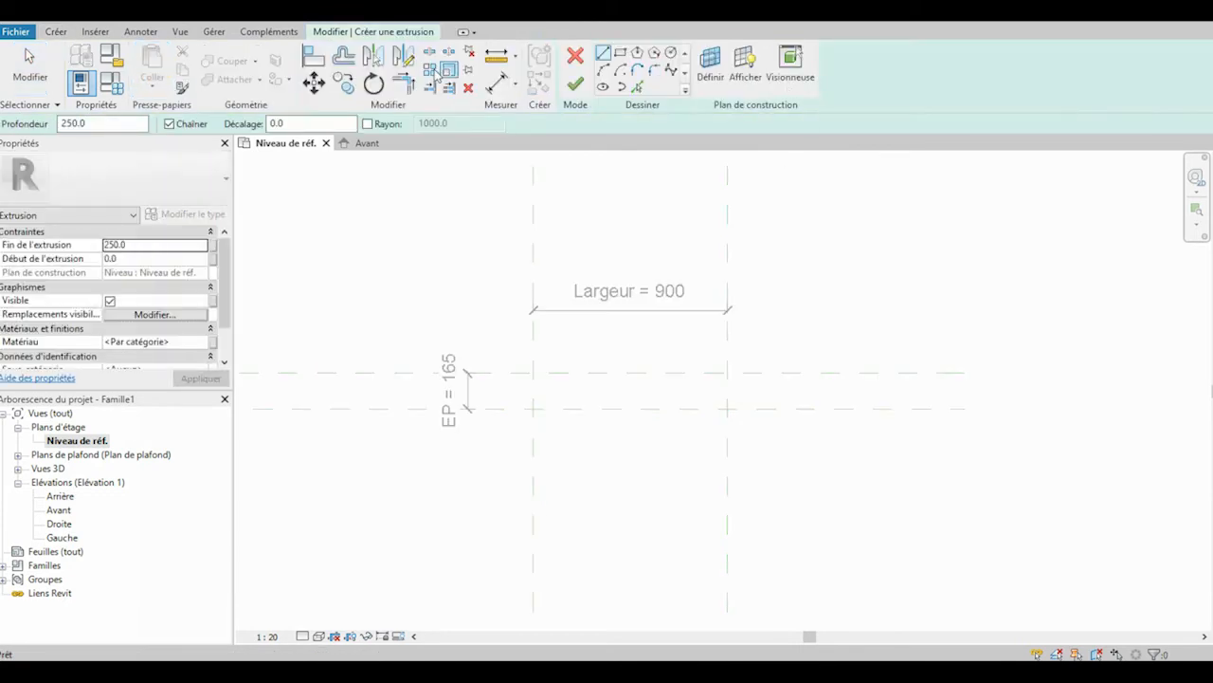
pyautogui.click(620, 55)
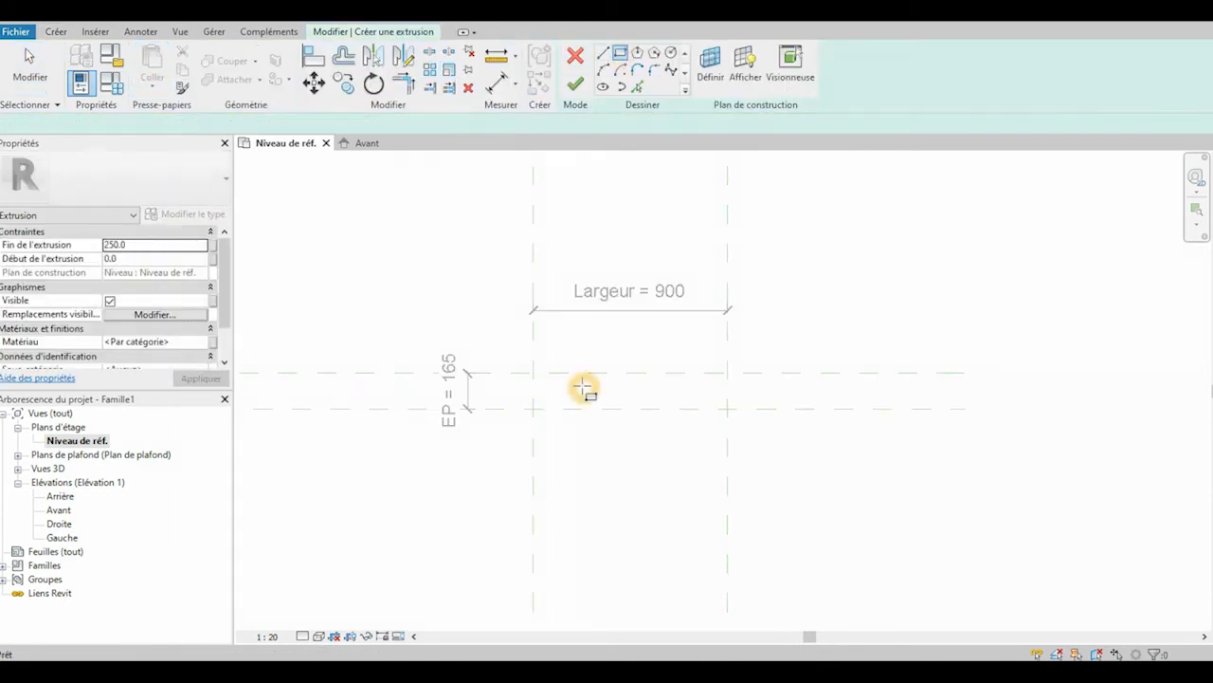
pyautogui.click(534, 373)
pyautogui.click(727, 409)
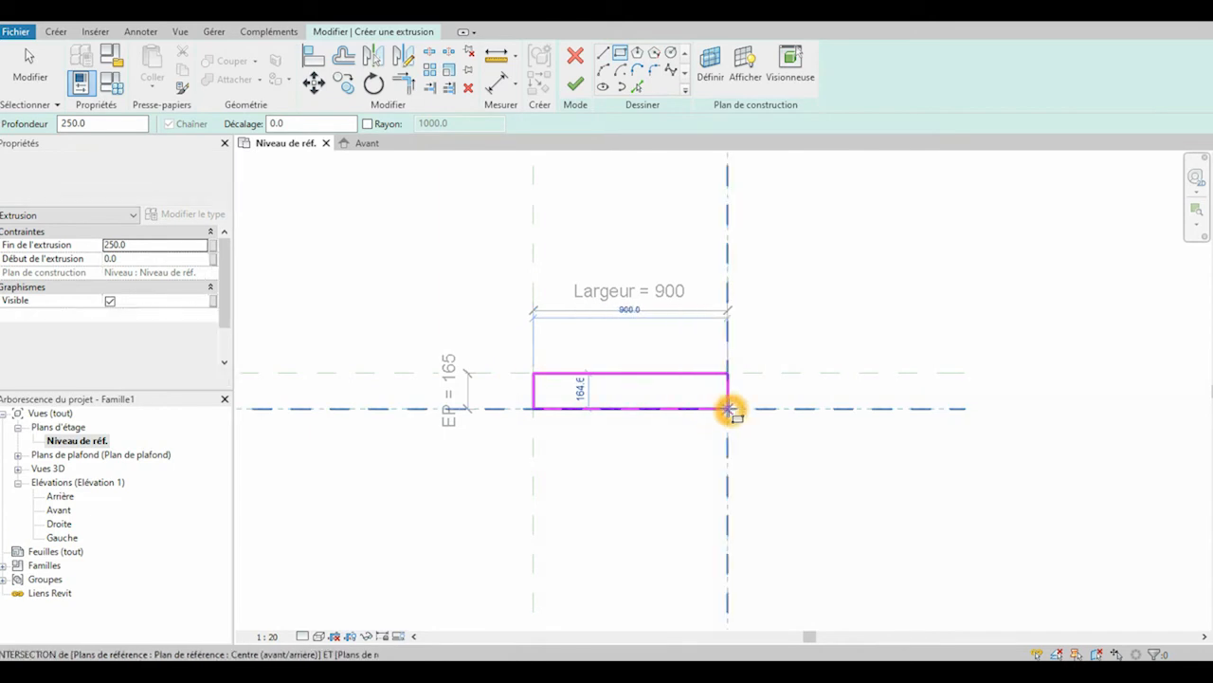
# Align and lock the rectangle's four sides to their reference planes and finish the extrusion
pyautogui.click(314, 56)
pyautogui.click(532, 244)
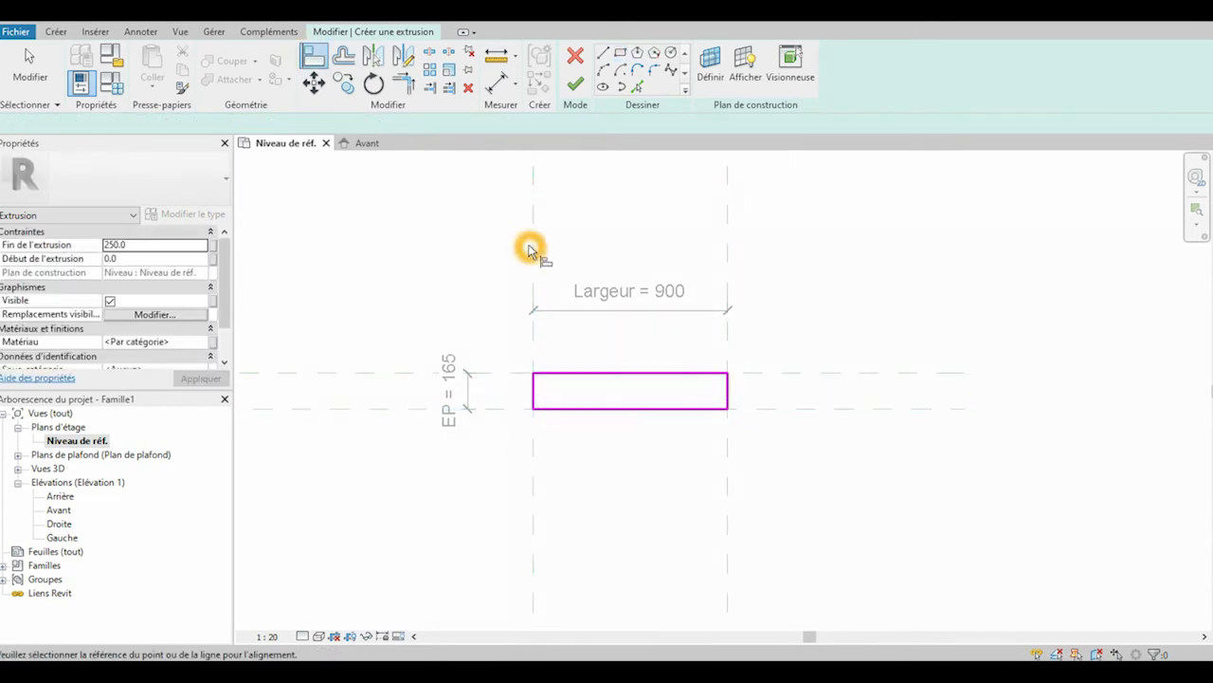
pyautogui.click(534, 398)
pyautogui.click(768, 409)
pyautogui.click(650, 408)
pyautogui.click(628, 383)
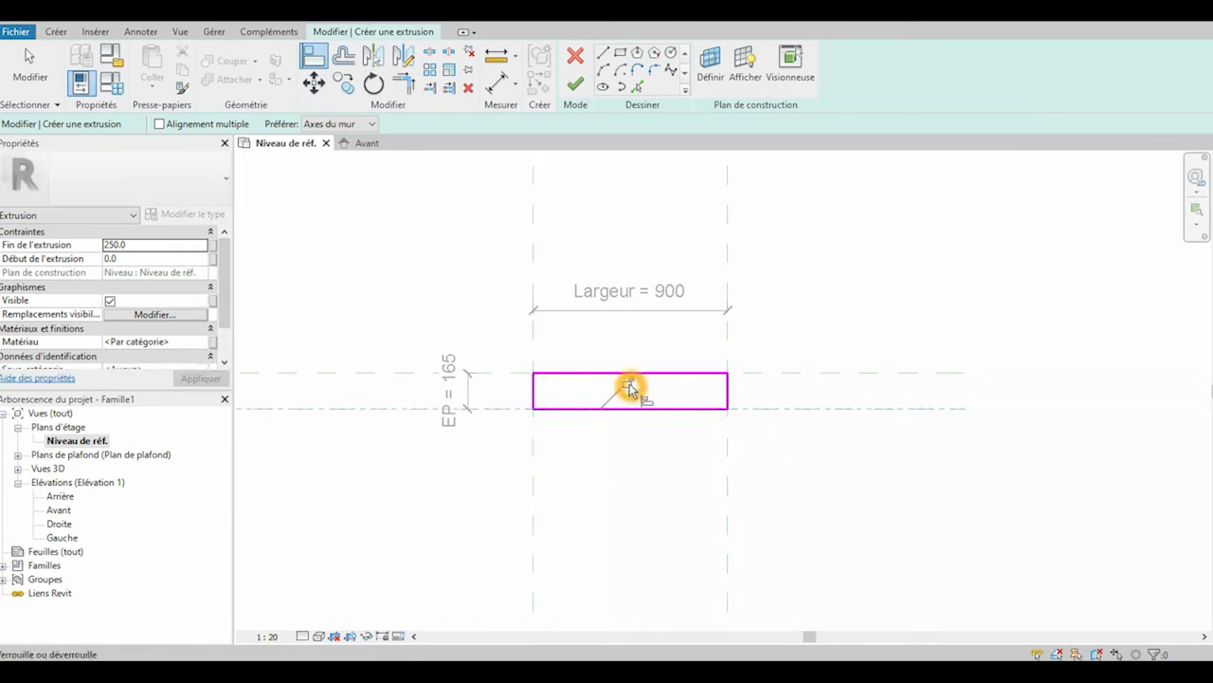
pyautogui.click(726, 344)
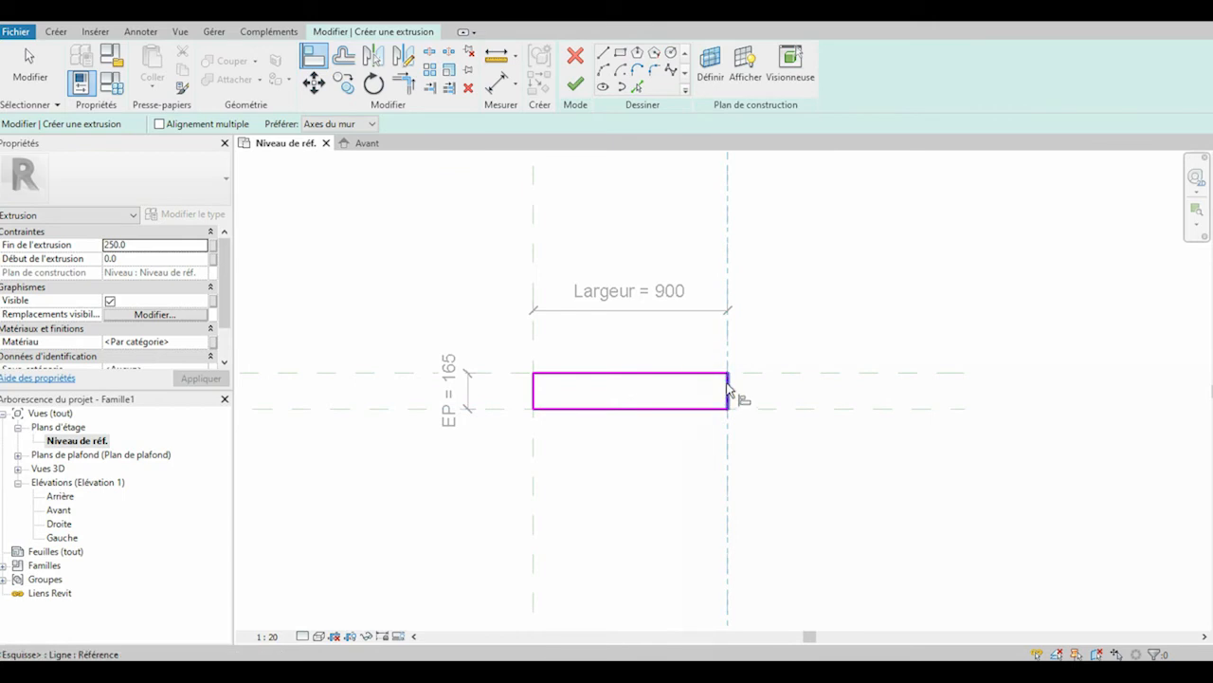
pyautogui.click(728, 394)
pyautogui.click(701, 365)
pyautogui.click(752, 375)
pyautogui.click(692, 372)
pyautogui.click(575, 402)
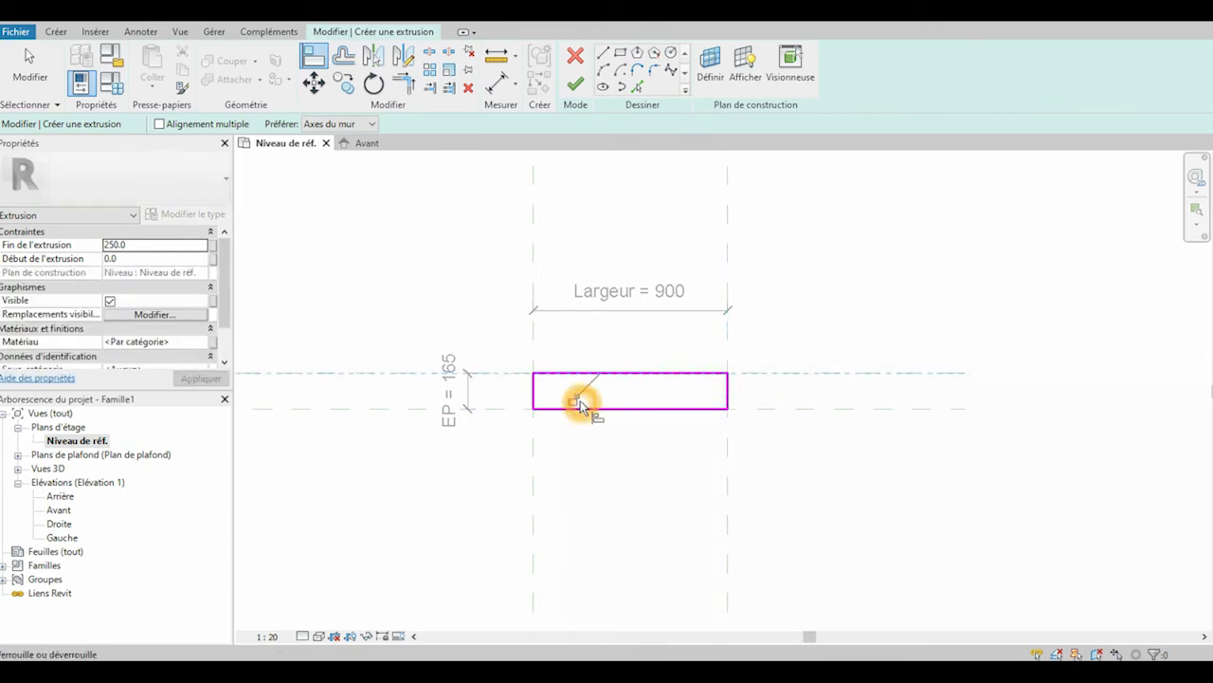
pyautogui.click(576, 85)
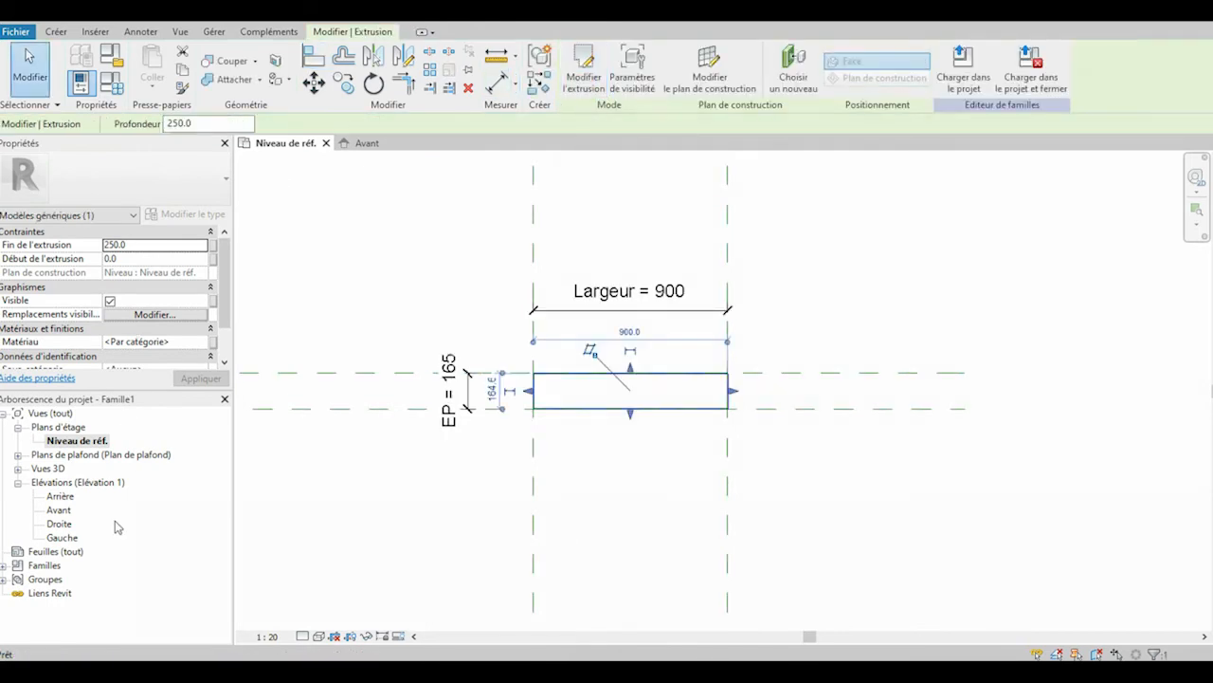
# In the Avant elevation, align and lock the extrusion's top edge to the upper horizontal reference plane, and return to the Niveau de réf. plan
pyautogui.doubleClick(59, 510)
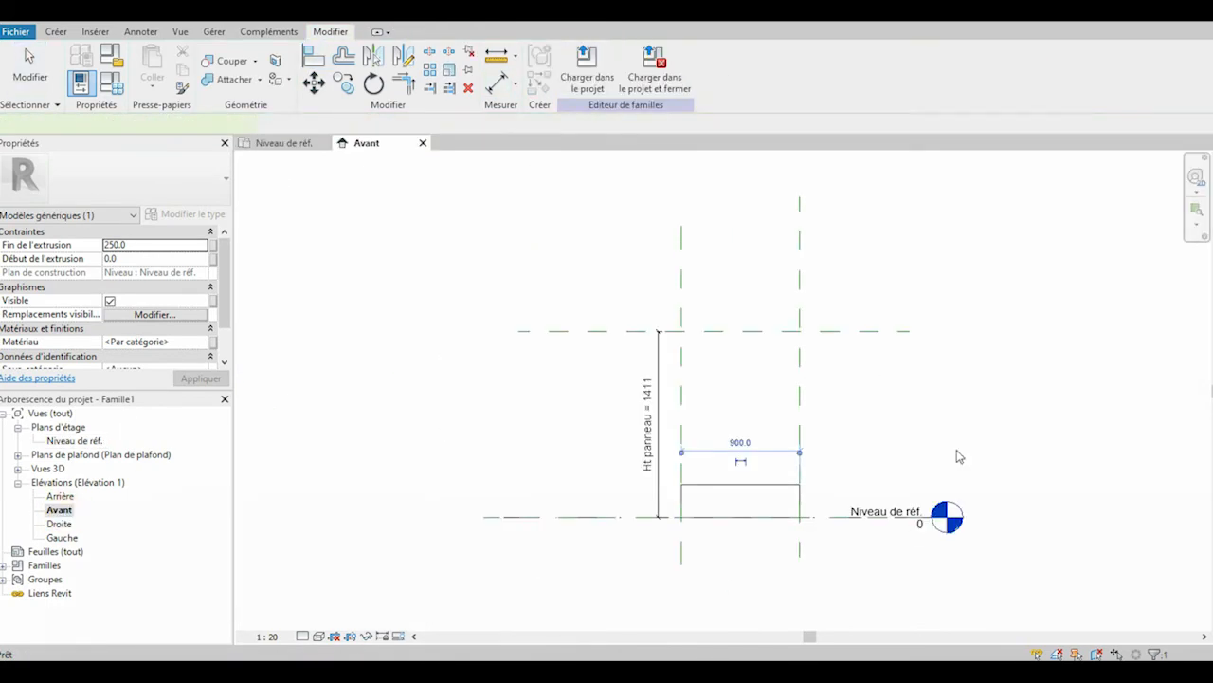
pyautogui.click(319, 59)
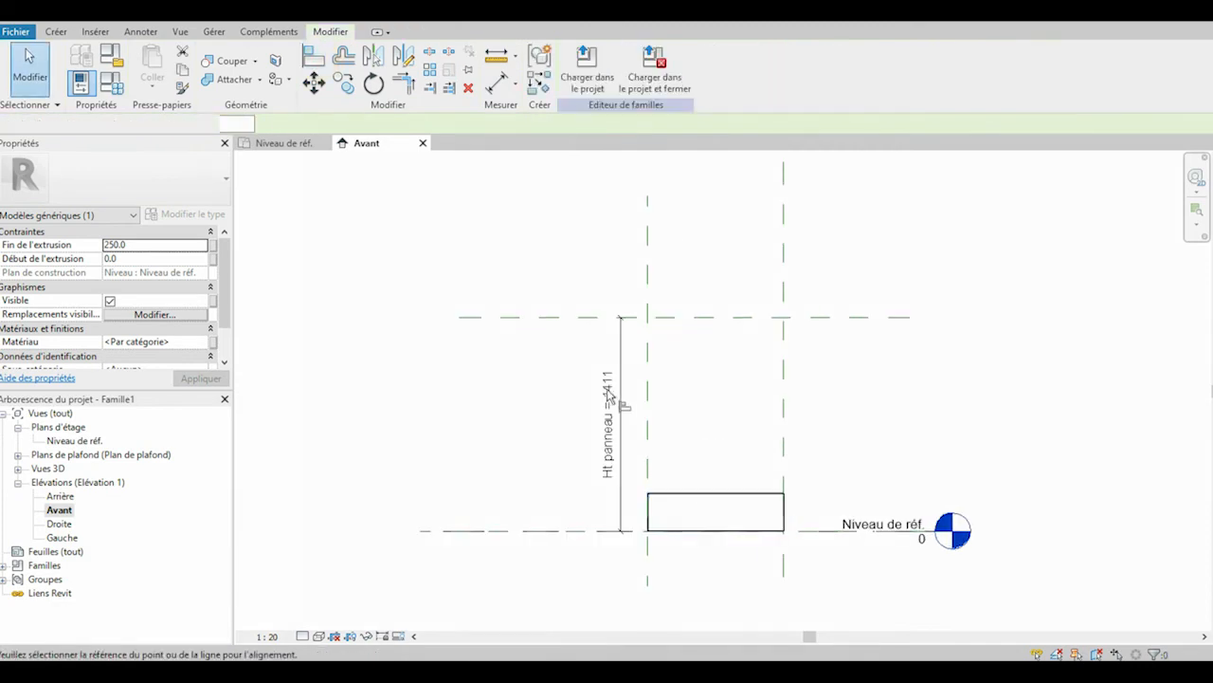
pyautogui.click(572, 318)
pyautogui.click(734, 499)
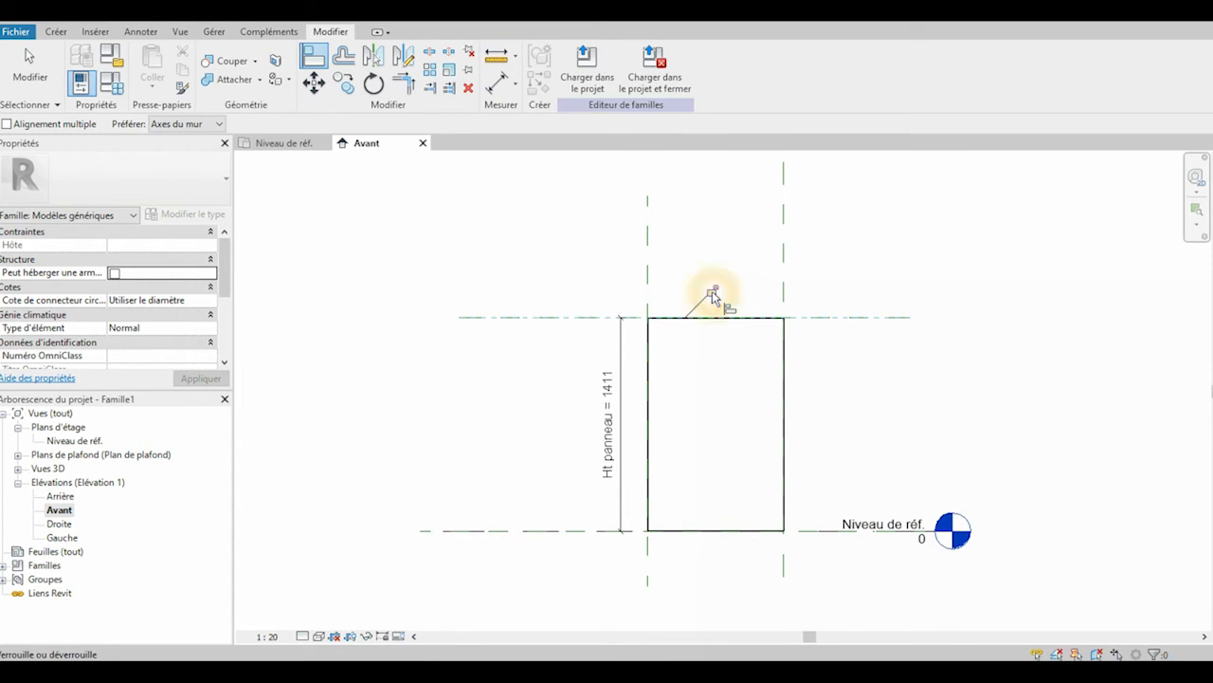
pyautogui.doubleClick(84, 441)
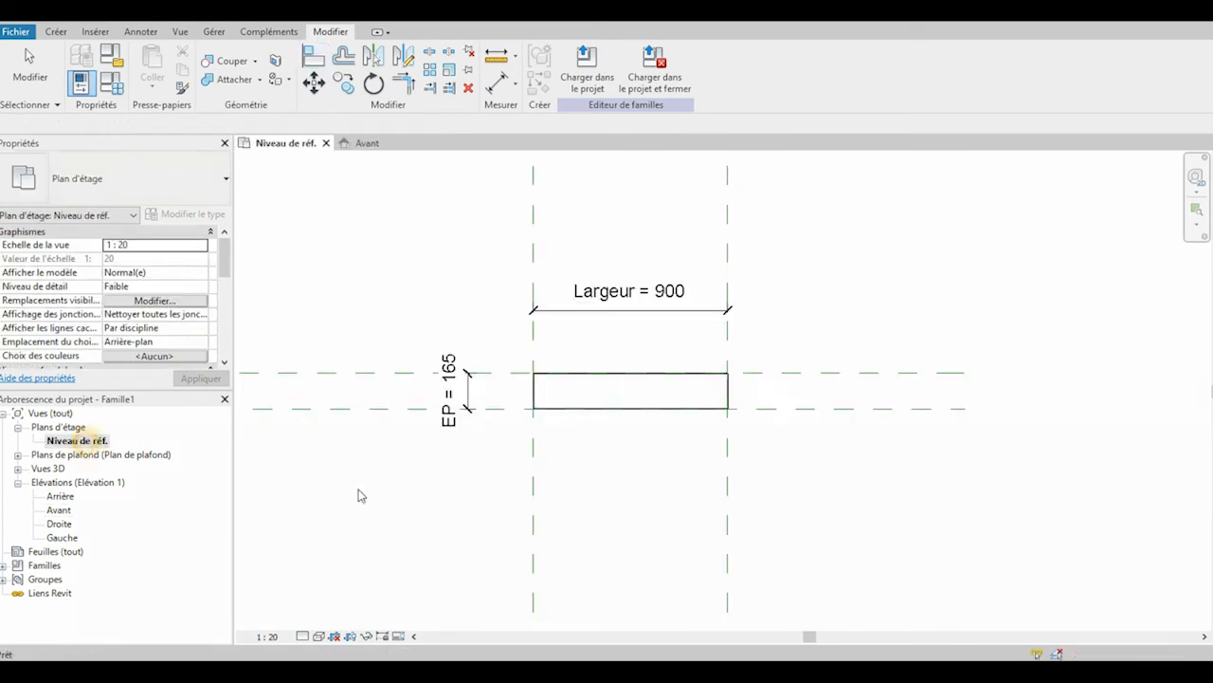
# Select the rectangular panel extrusion and assign the family to the Portes category
pyautogui.click(617, 375)
pyautogui.click(616, 379)
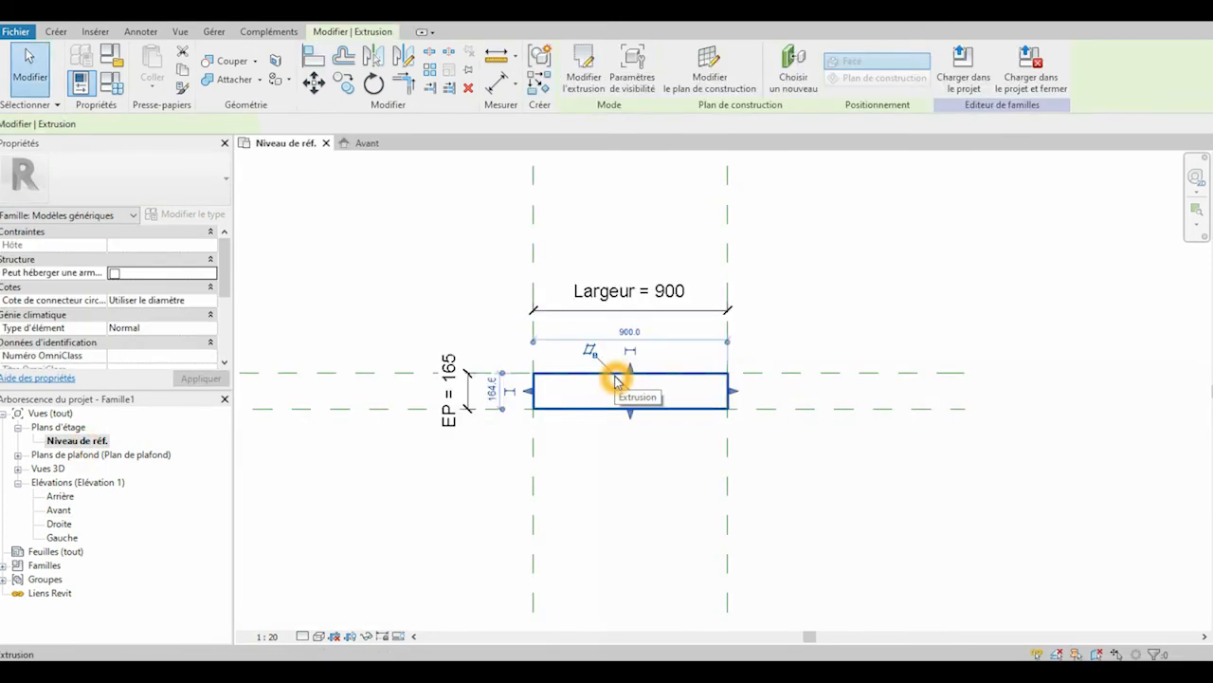
pyautogui.click(113, 62)
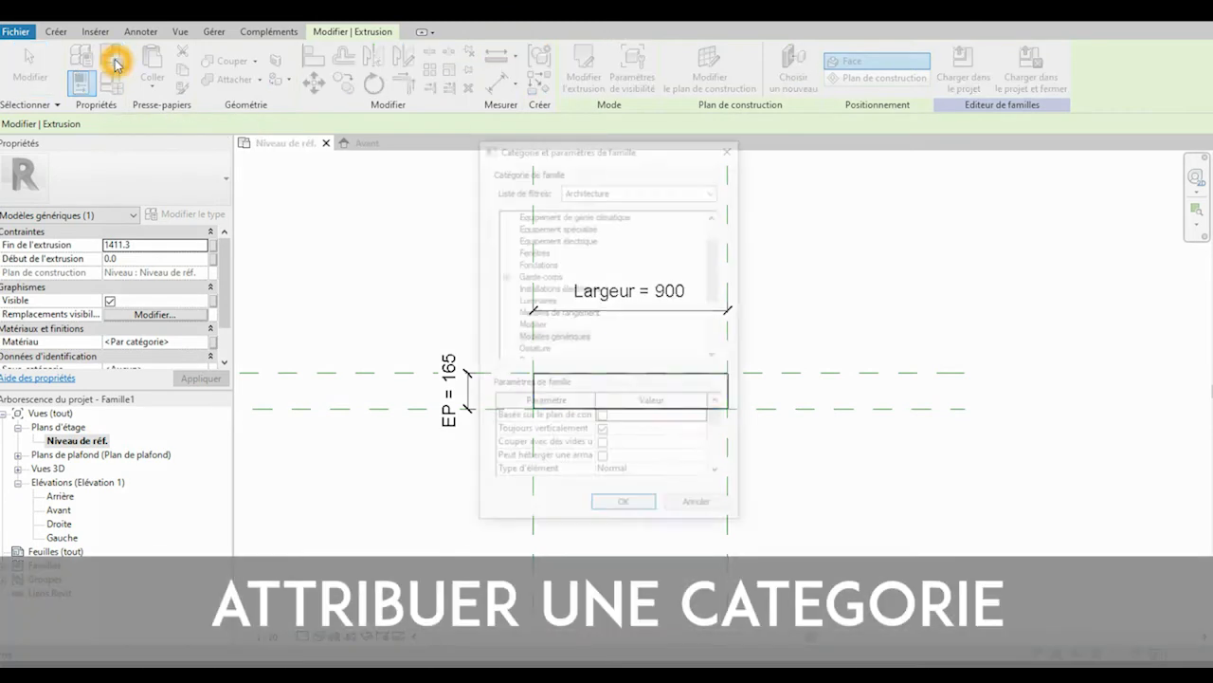
pyautogui.moveTo(718, 250); pyautogui.dragTo(720, 280)
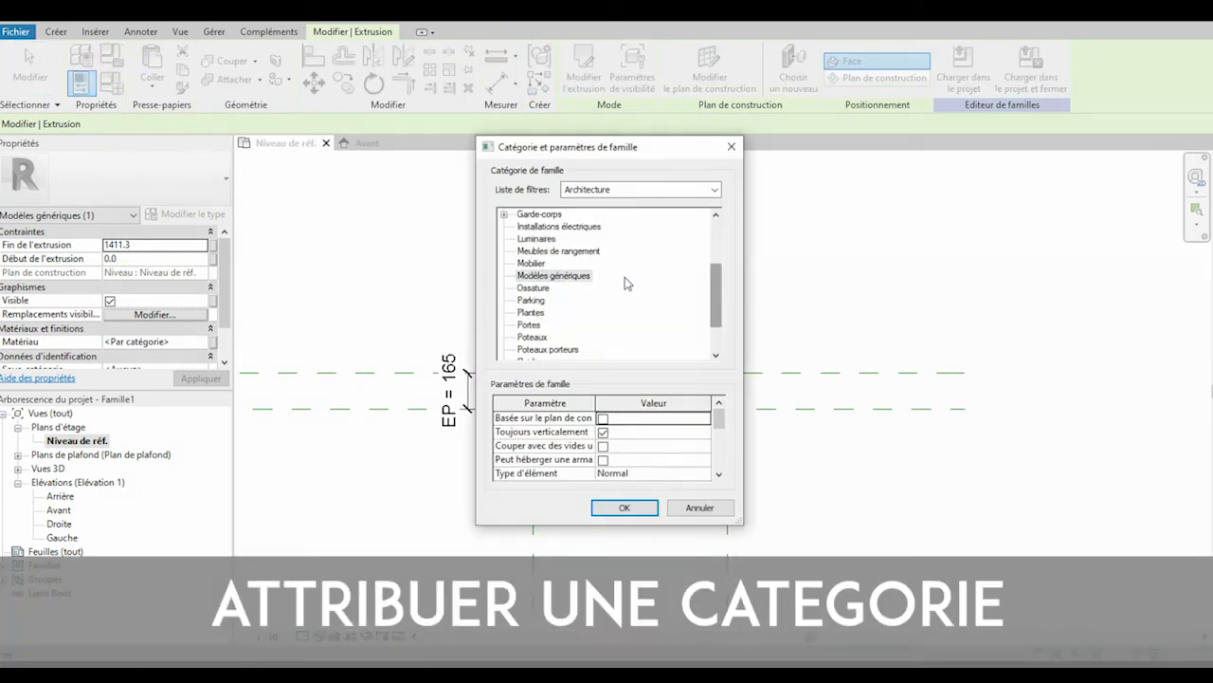
pyautogui.click(529, 324)
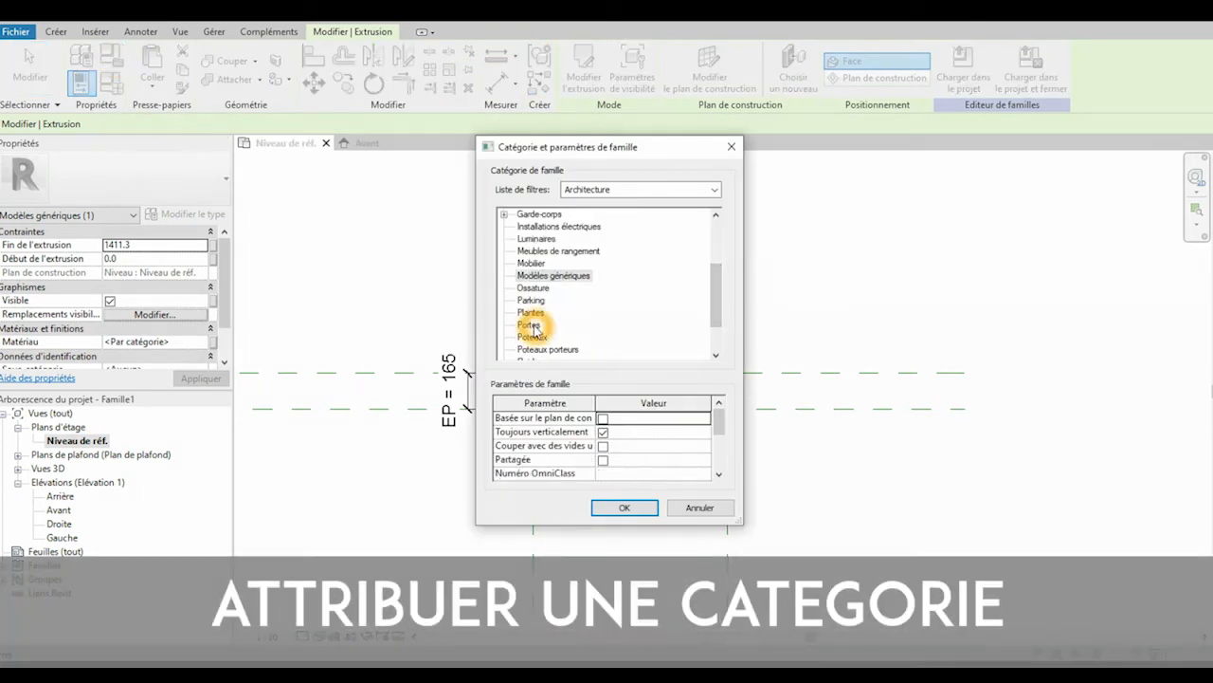
pyautogui.click(625, 508)
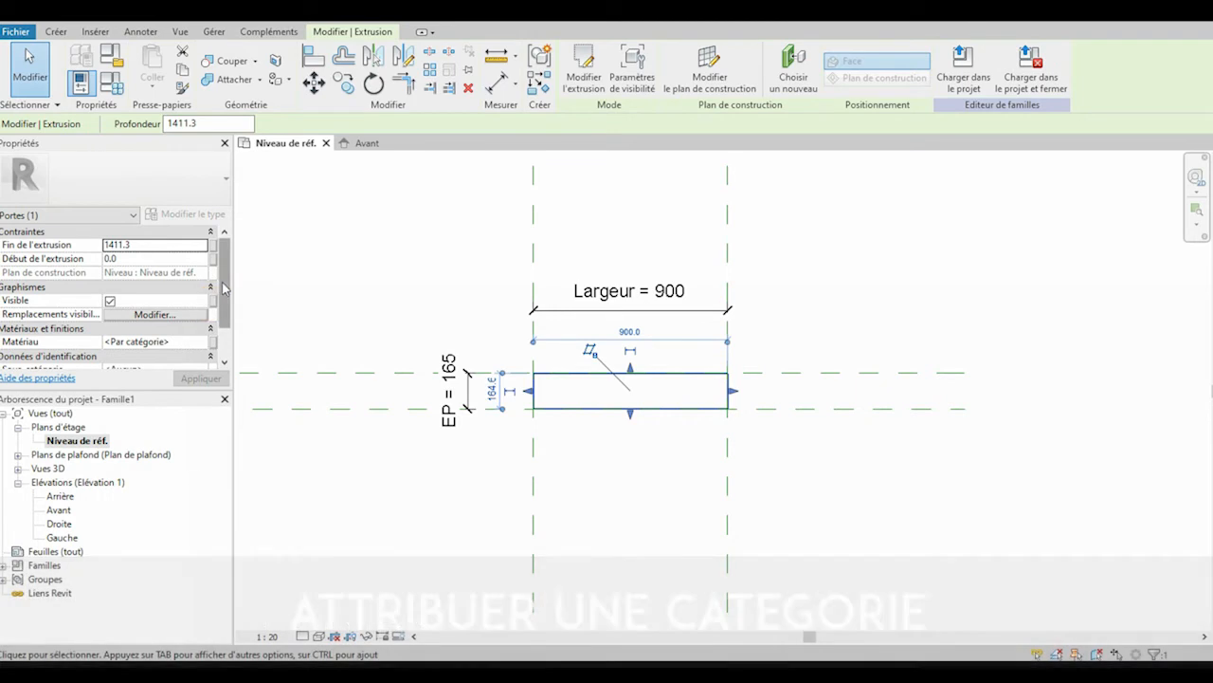
# Assign the selected extrusion to the Panneau subcategory and apply the change
pyautogui.moveTo(225, 288); pyautogui.dragTo(227, 300)
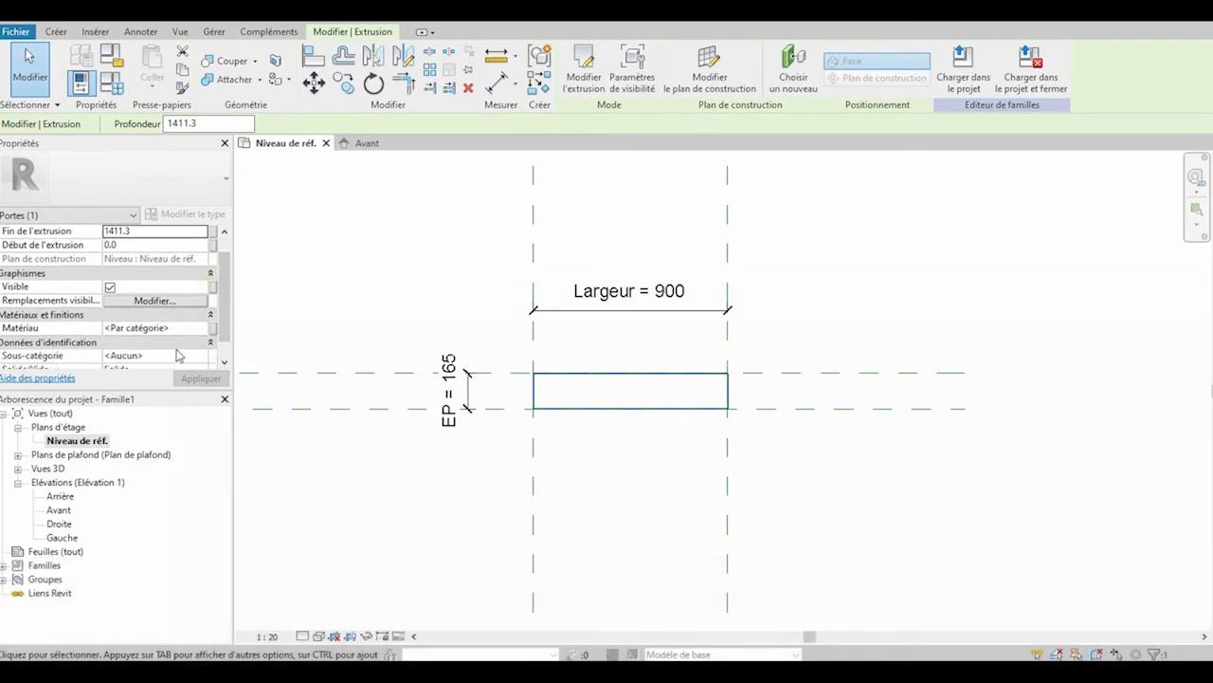
pyautogui.click(190, 356)
pyautogui.click(203, 356)
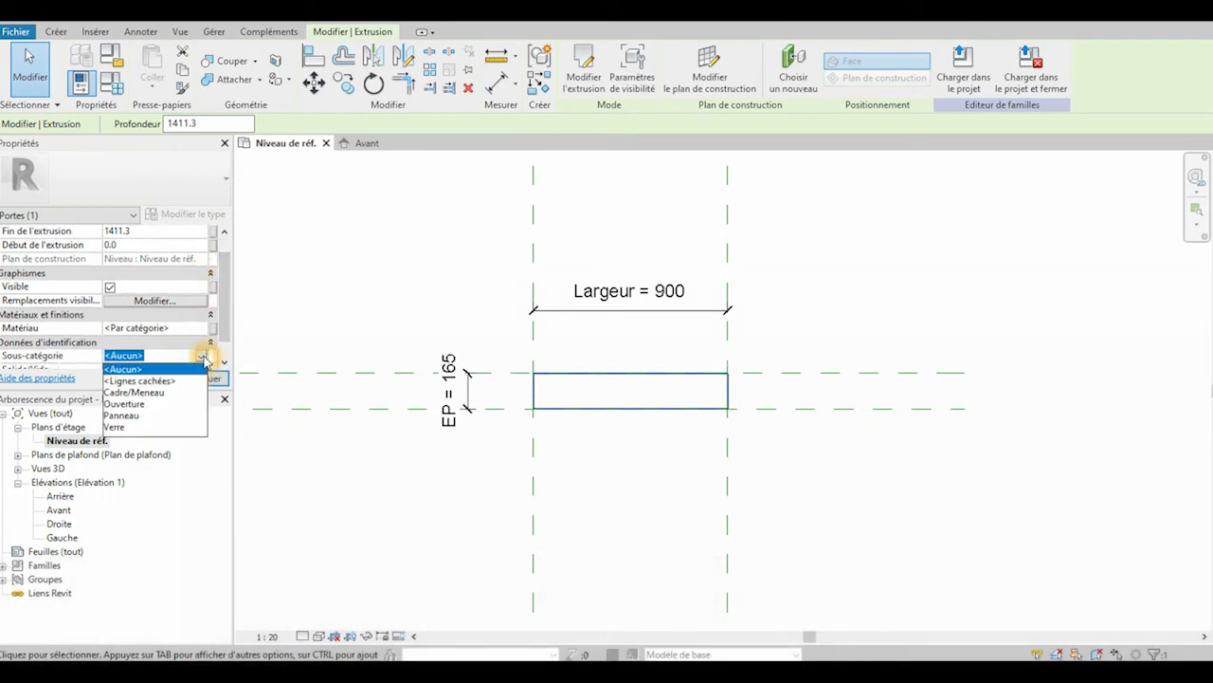
pyautogui.click(123, 416)
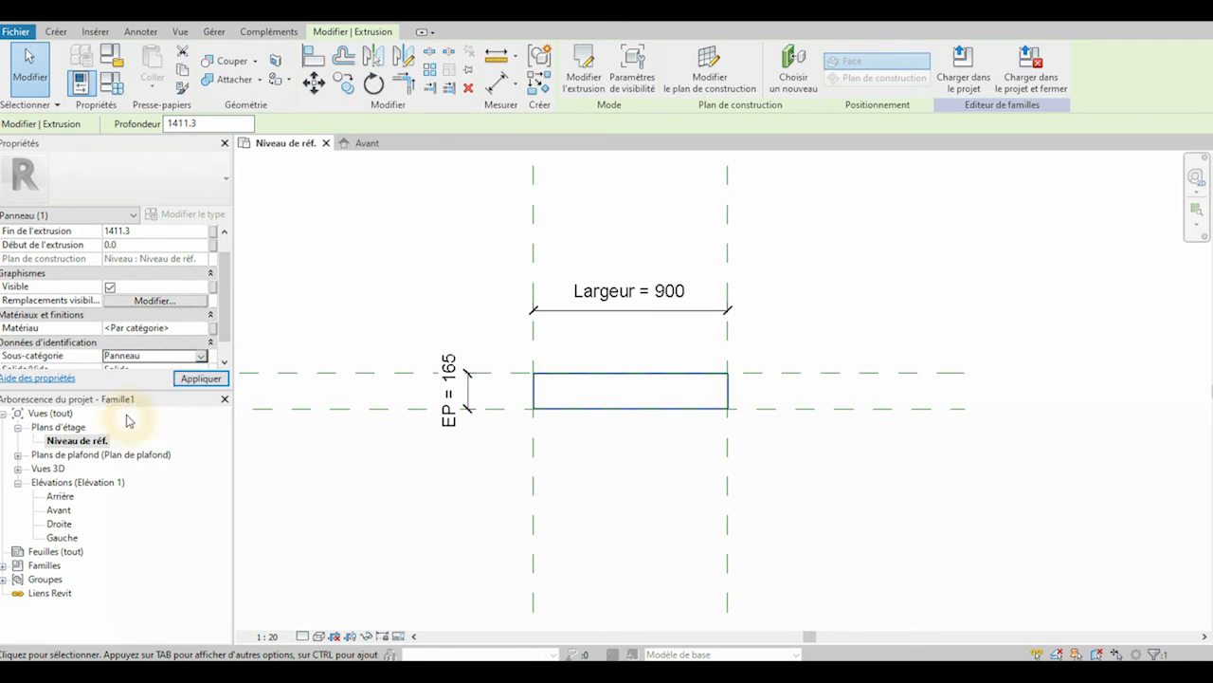
pyautogui.click(203, 378)
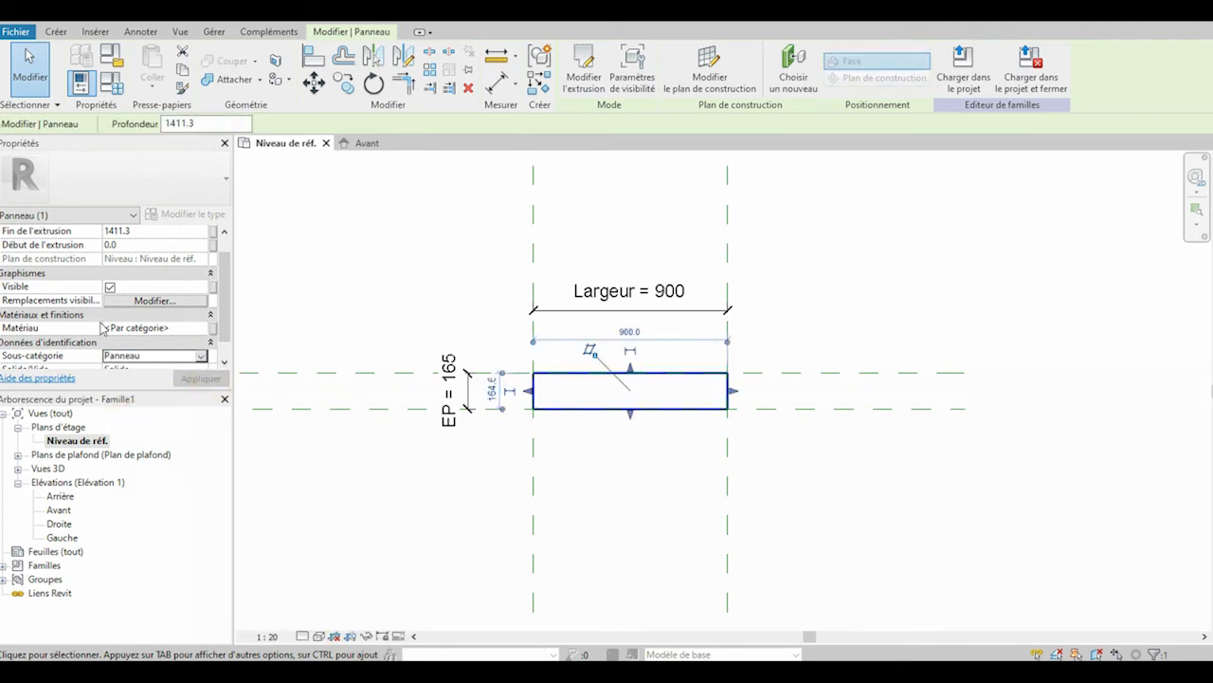
# Associate the extrusion's material with a new type parameter named Panneau mat
pyautogui.click(215, 330)
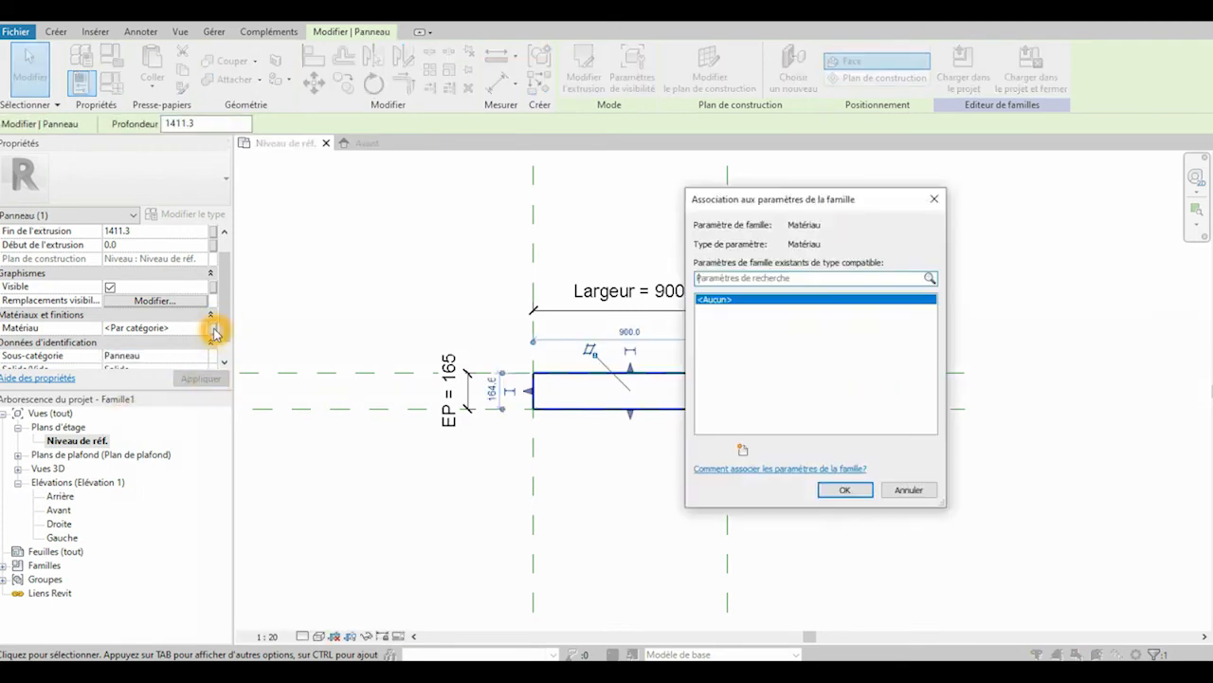
pyautogui.click(742, 449)
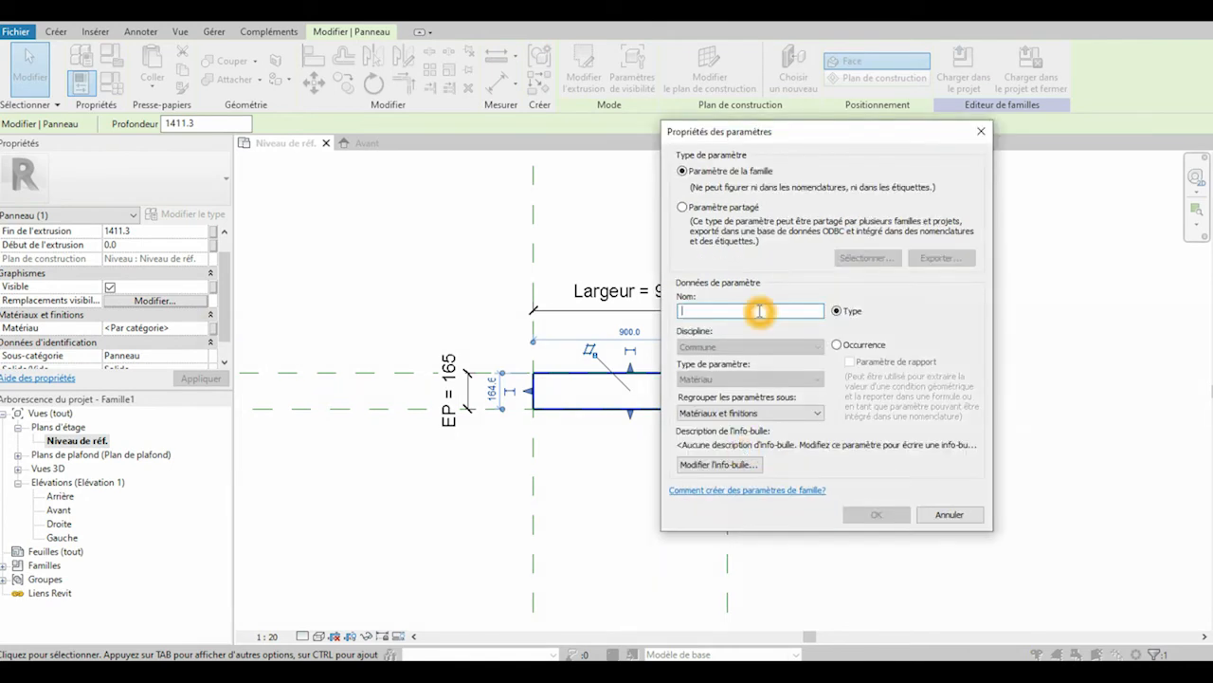
pyautogui.write('Panneau mat')
pyautogui.click(876, 514)
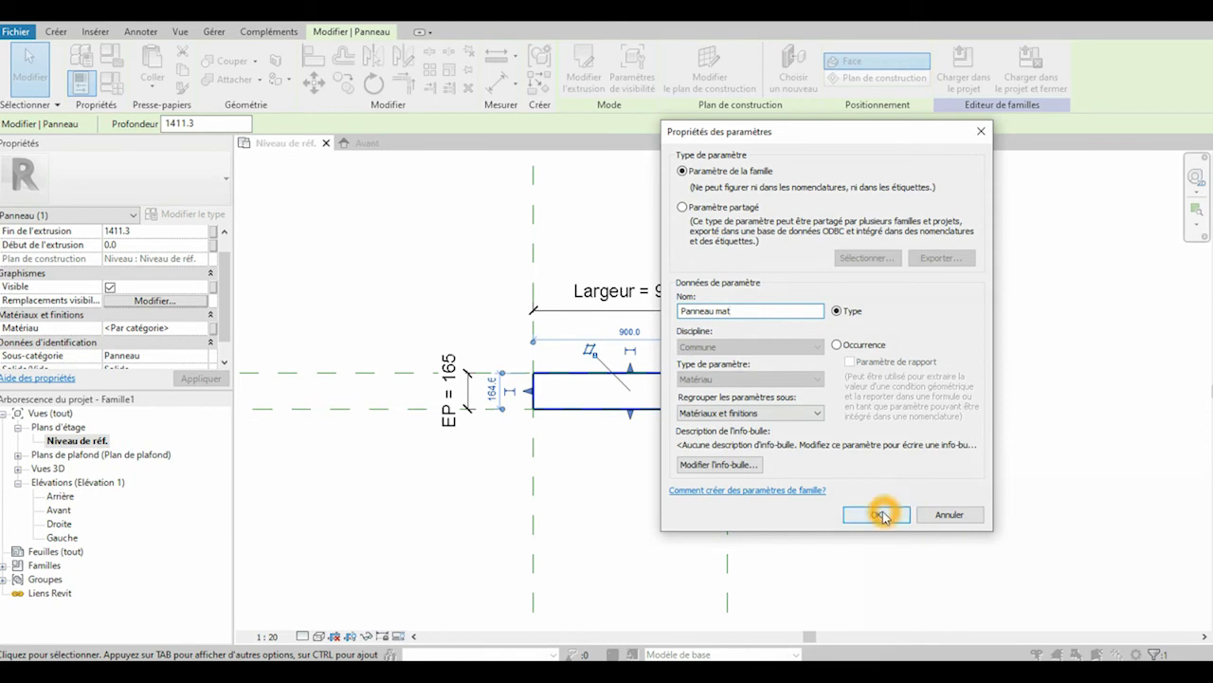
pyautogui.click(845, 489)
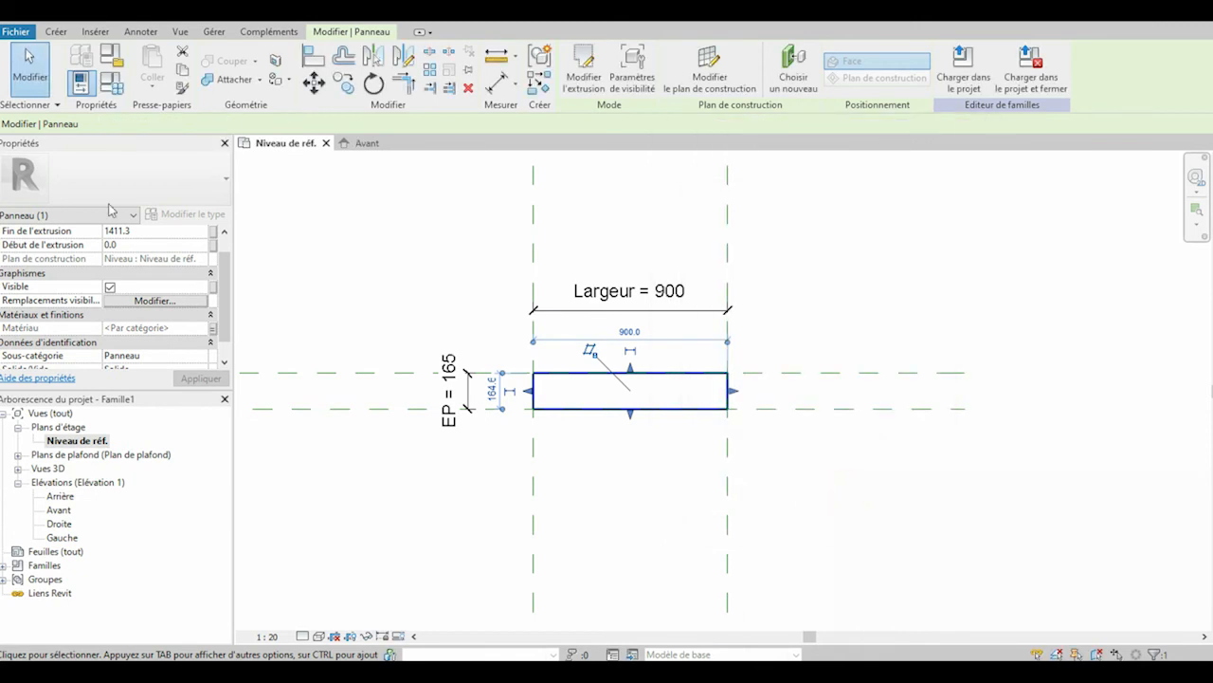
# In the extrusion's visibility settings, turn off display in Plan/Plan de faux-plafond views
pyautogui.click(137, 314)
pyautogui.click(172, 319)
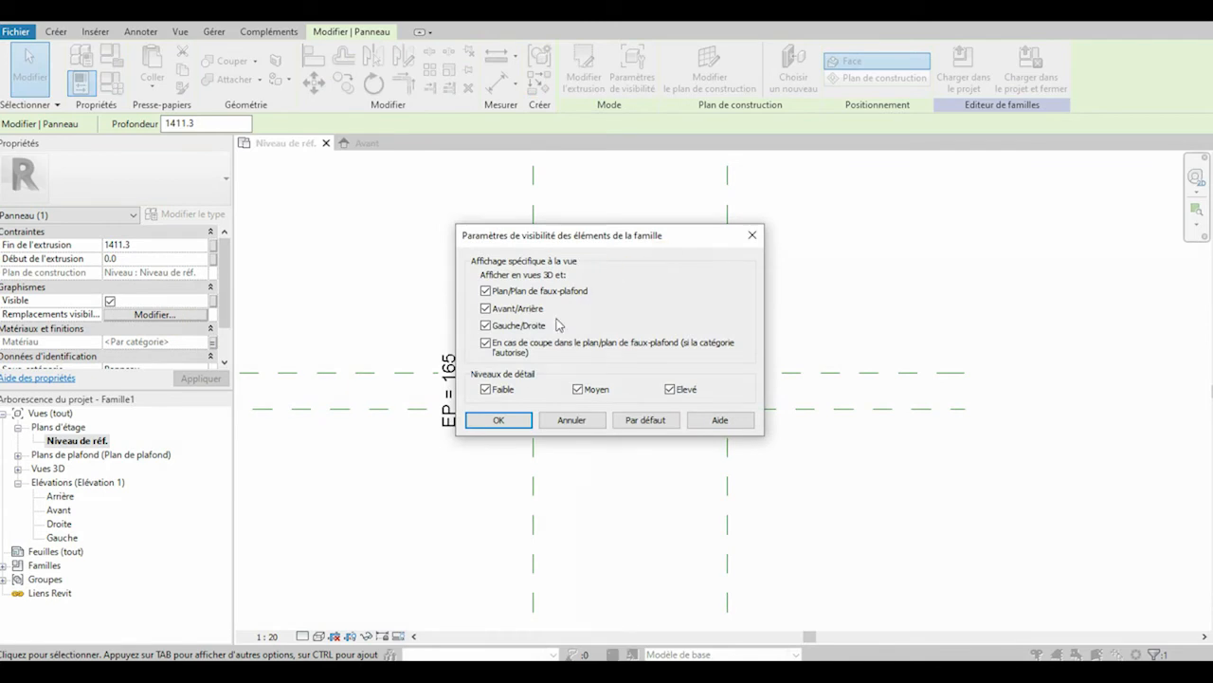
pyautogui.click(486, 291)
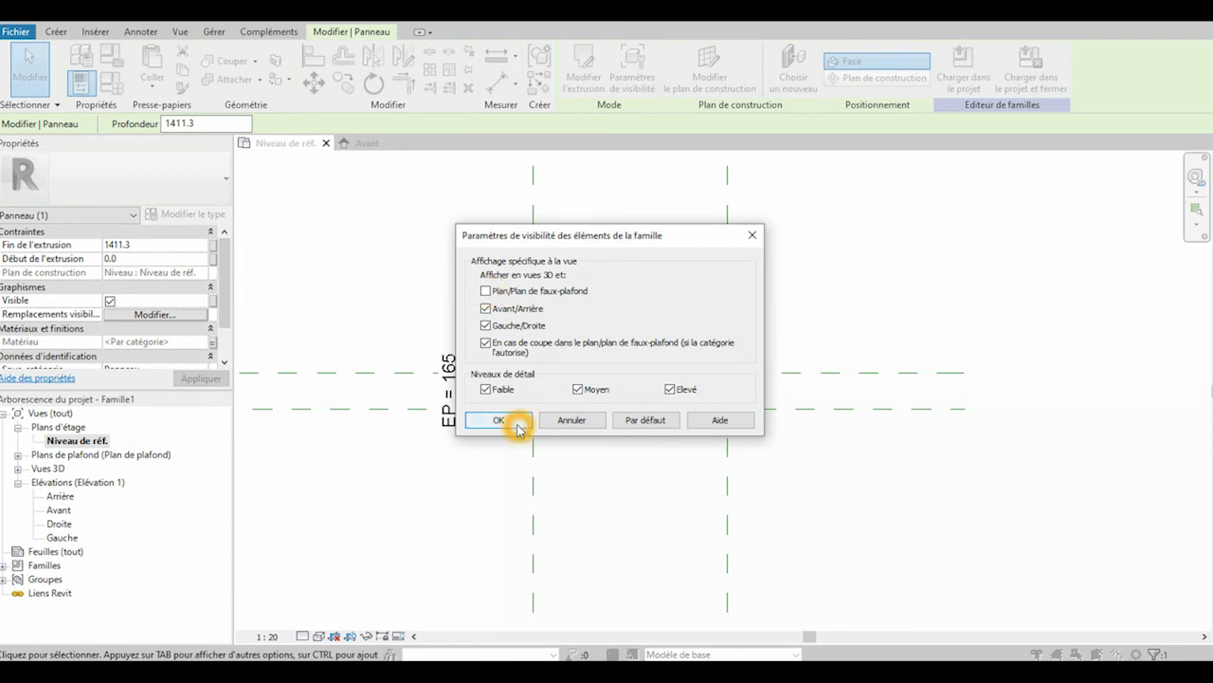
pyautogui.click(498, 420)
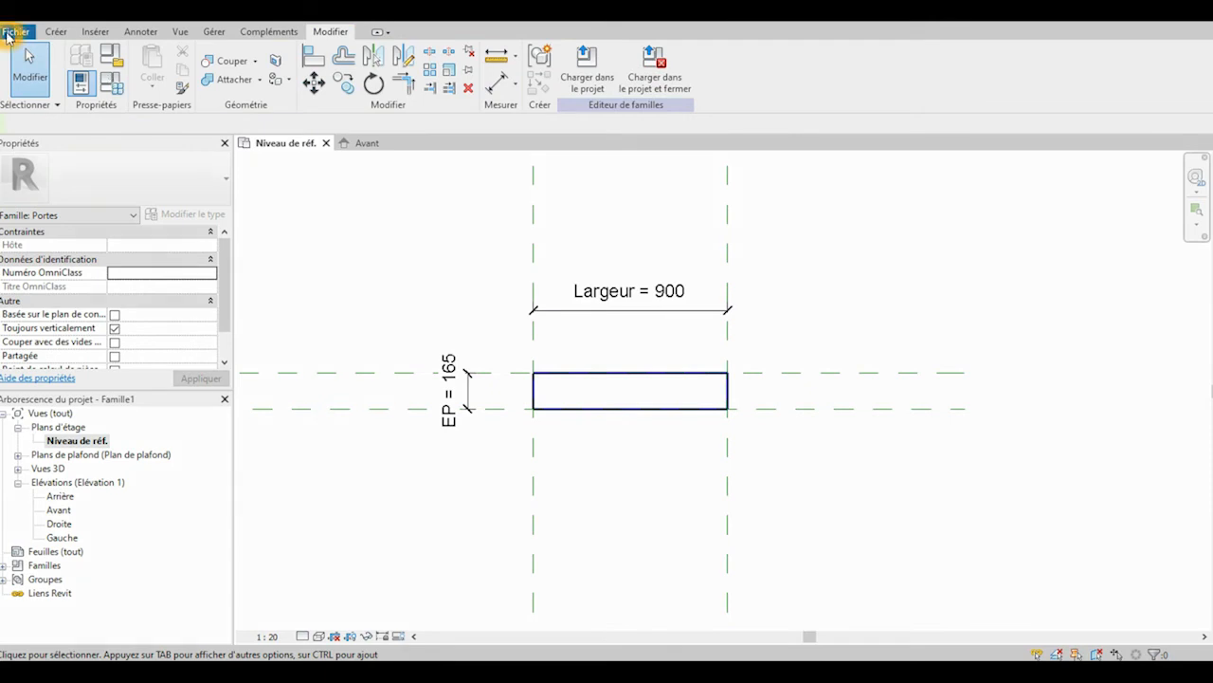
# Save the family as Panneau in the folder Bibliotheque > Familles > Portes > Résidentiel > Porte simple
pyautogui.click(11, 33)
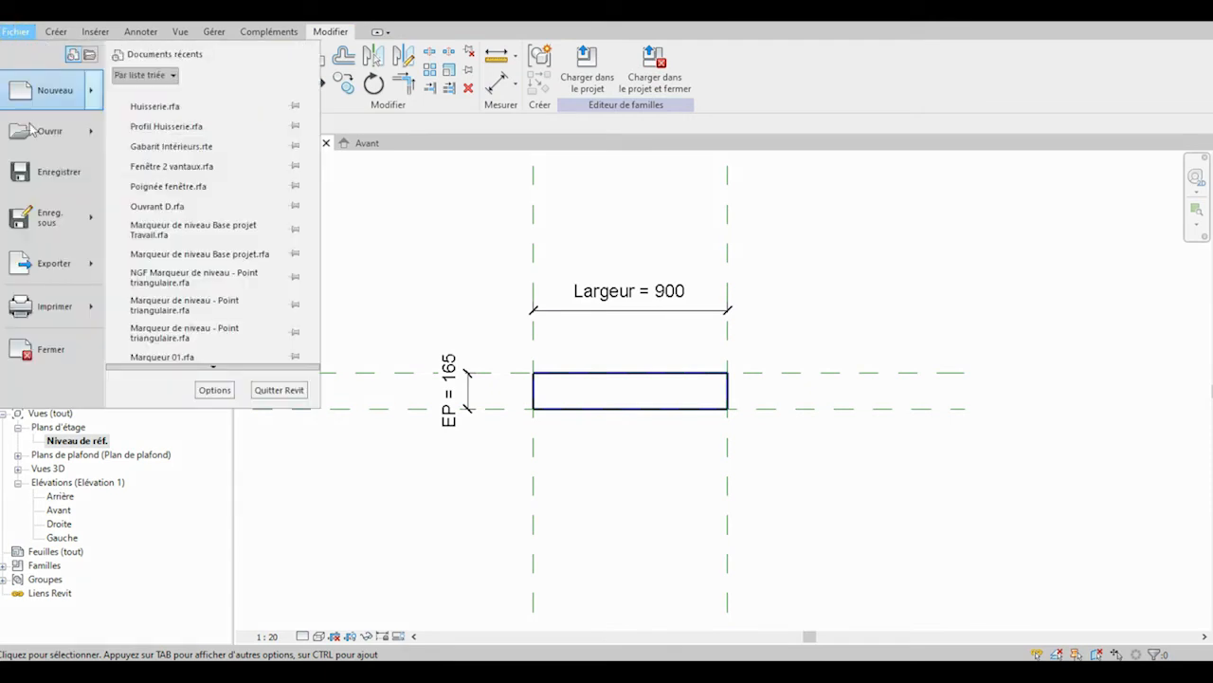
pyautogui.click(86, 220)
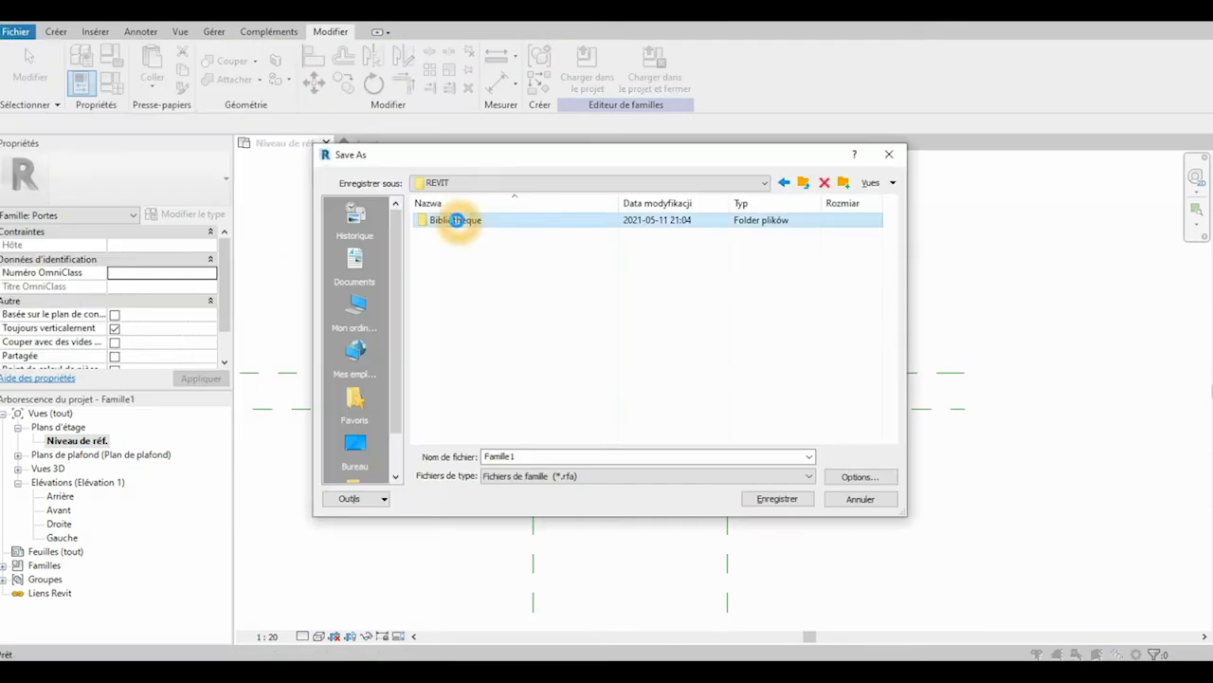
pyautogui.doubleClick(457, 224)
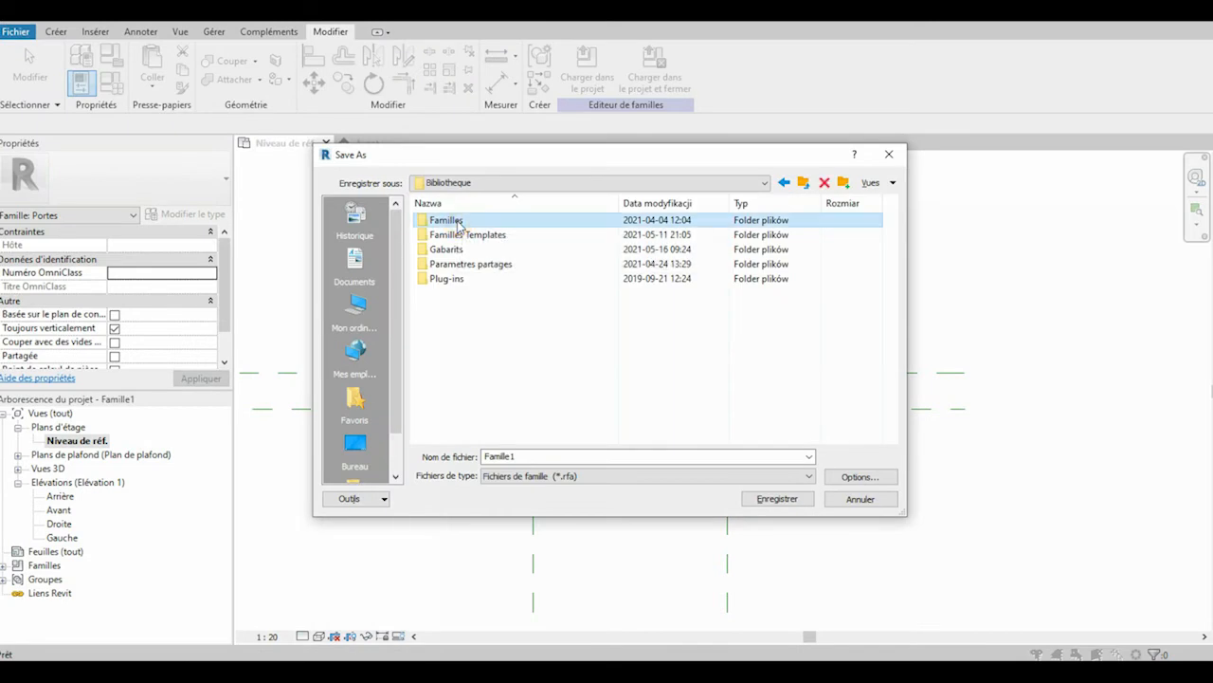
pyautogui.doubleClick(457, 222)
pyautogui.scroll(-5, 498, 284)
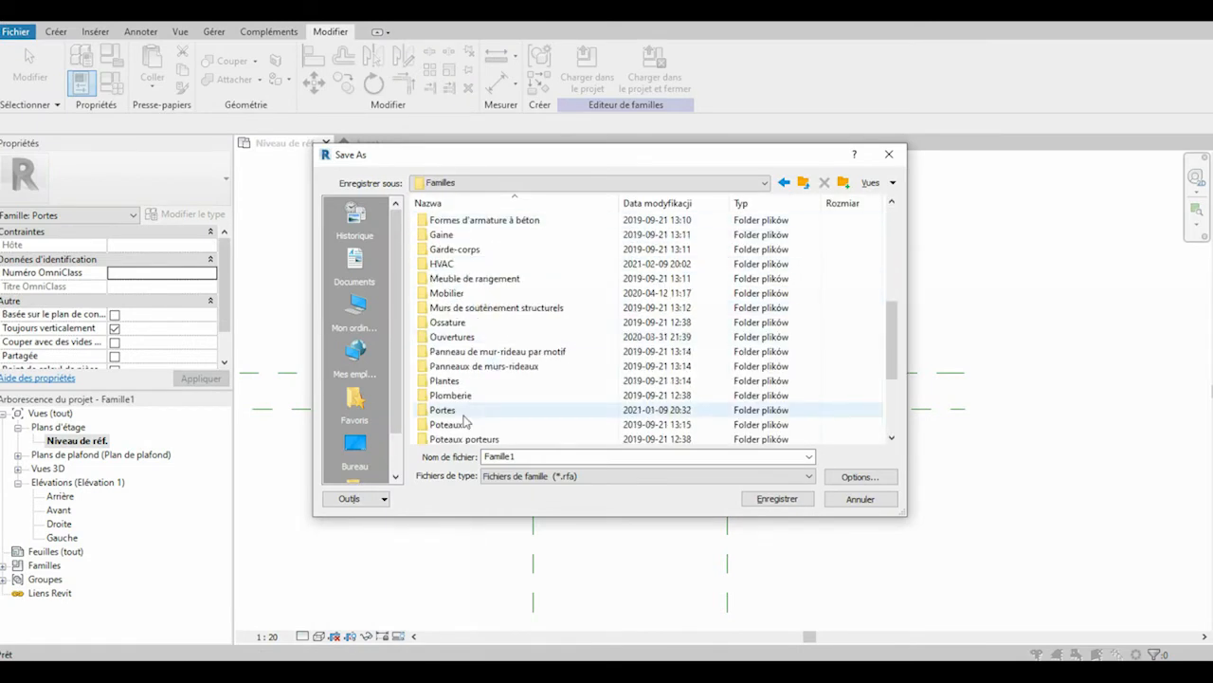
pyautogui.doubleClick(461, 411)
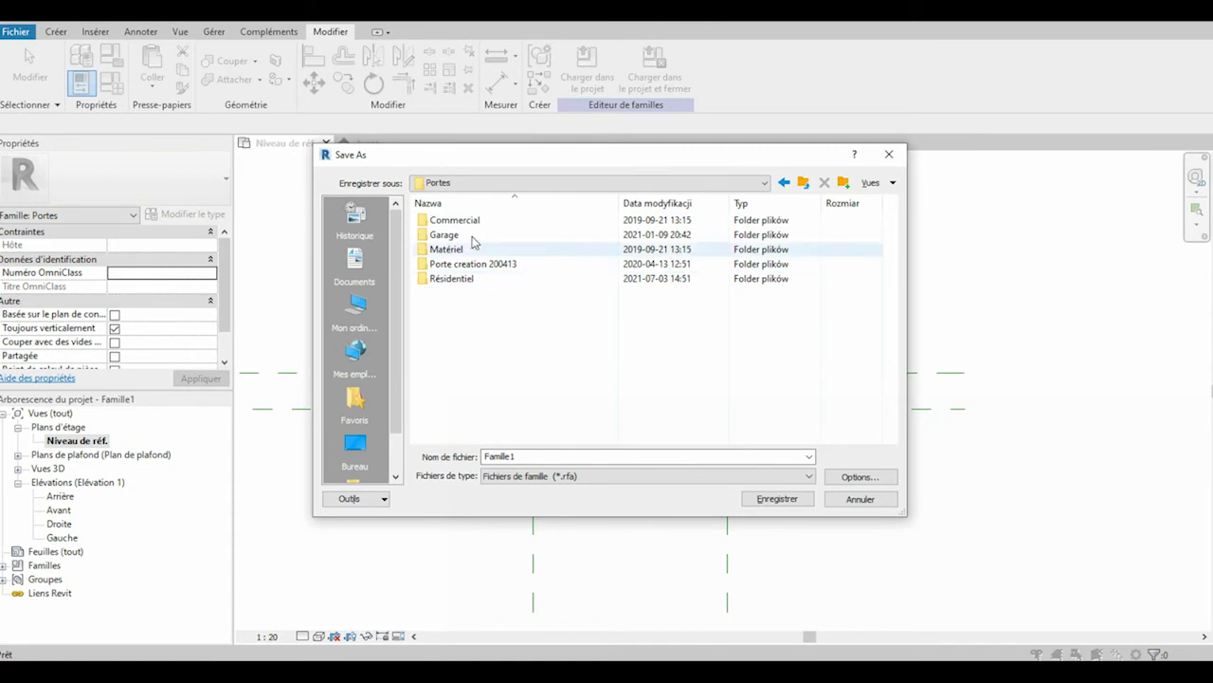
pyautogui.doubleClick(462, 278)
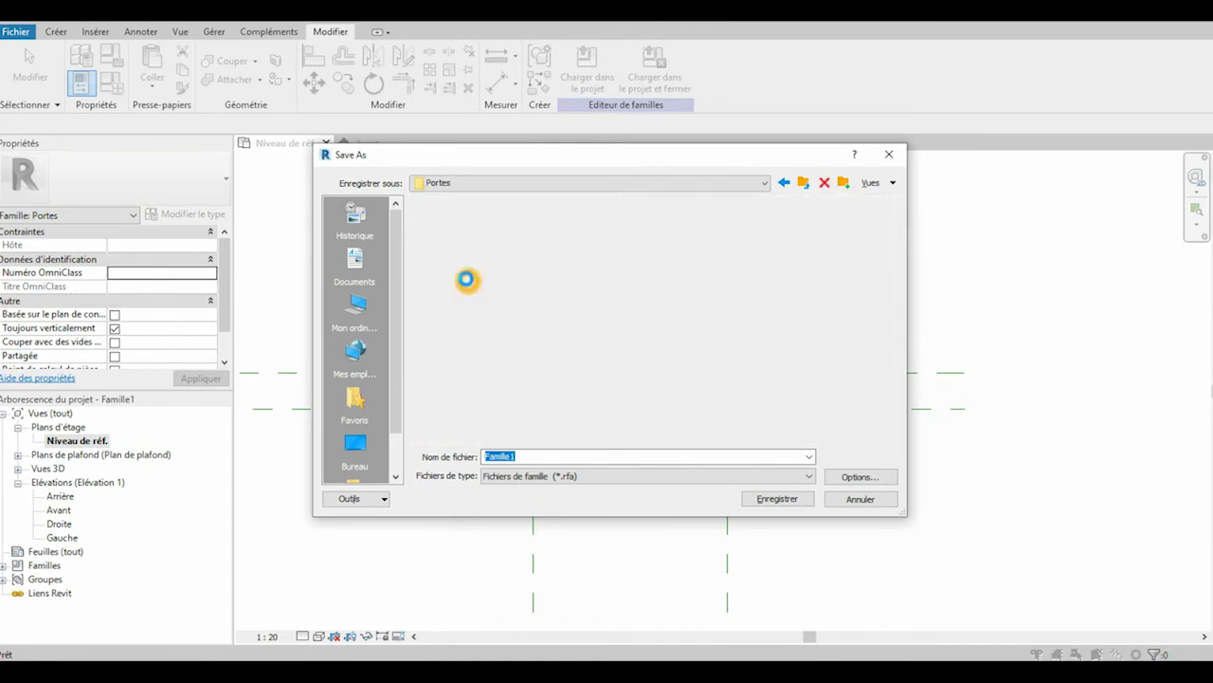
pyautogui.doubleClick(447, 220)
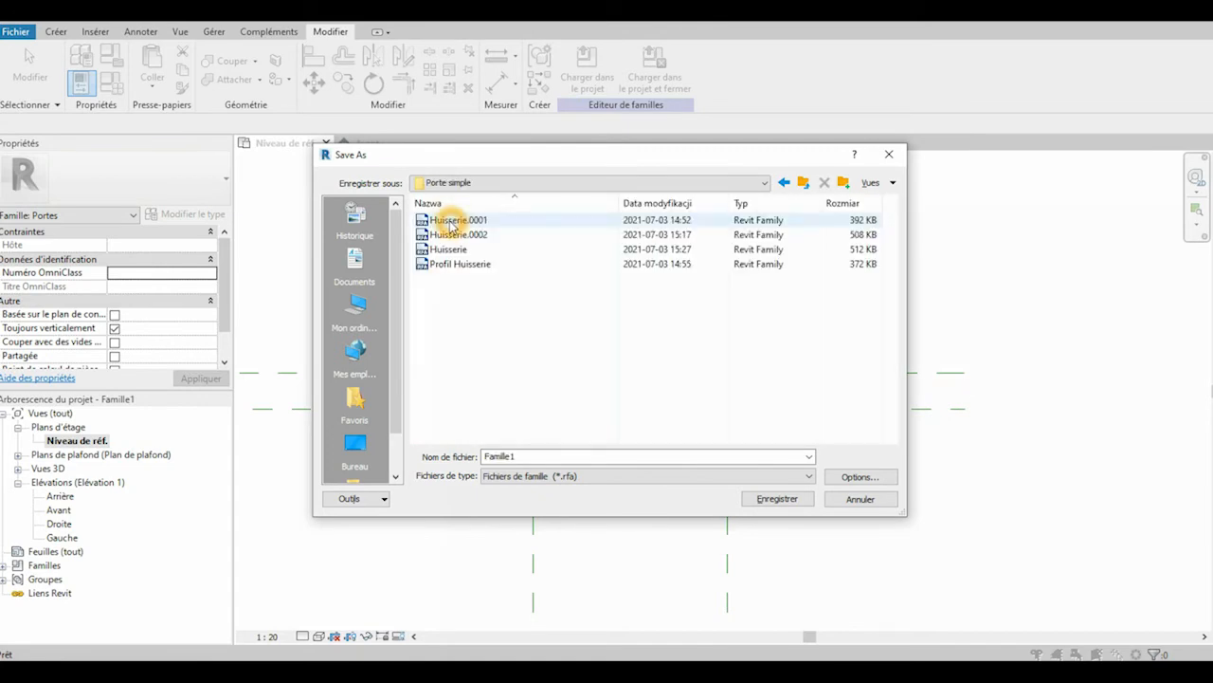
pyautogui.doubleClick(520, 454)
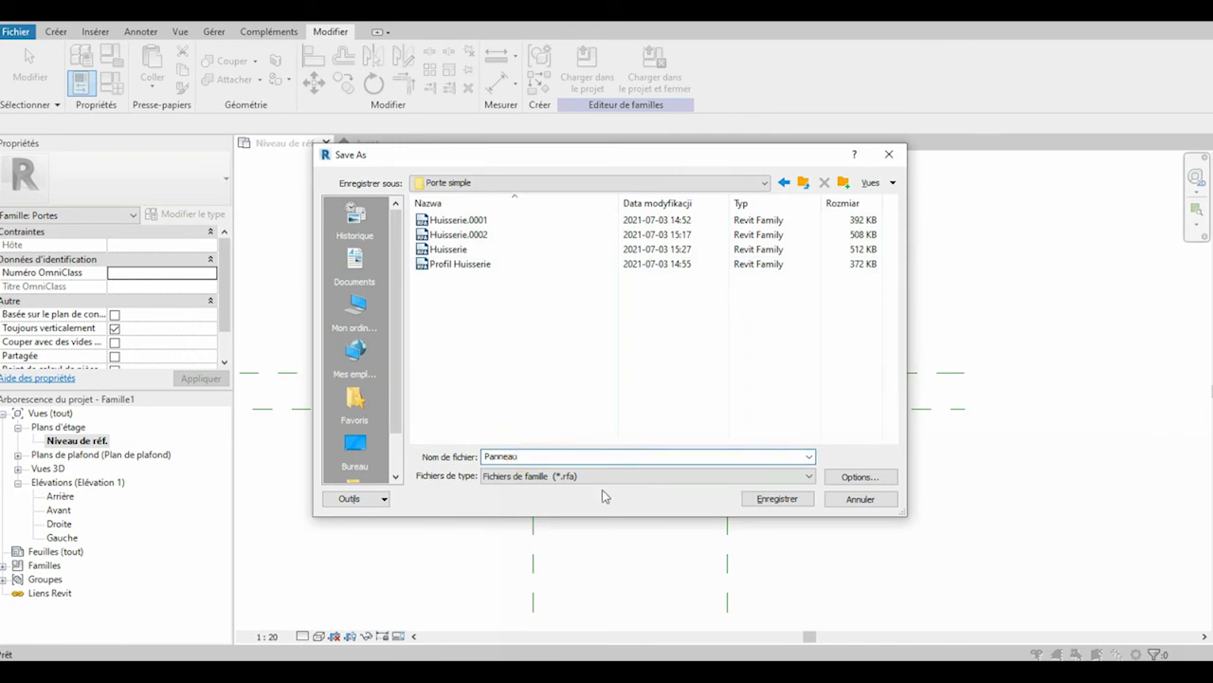
pyautogui.click(754, 499)
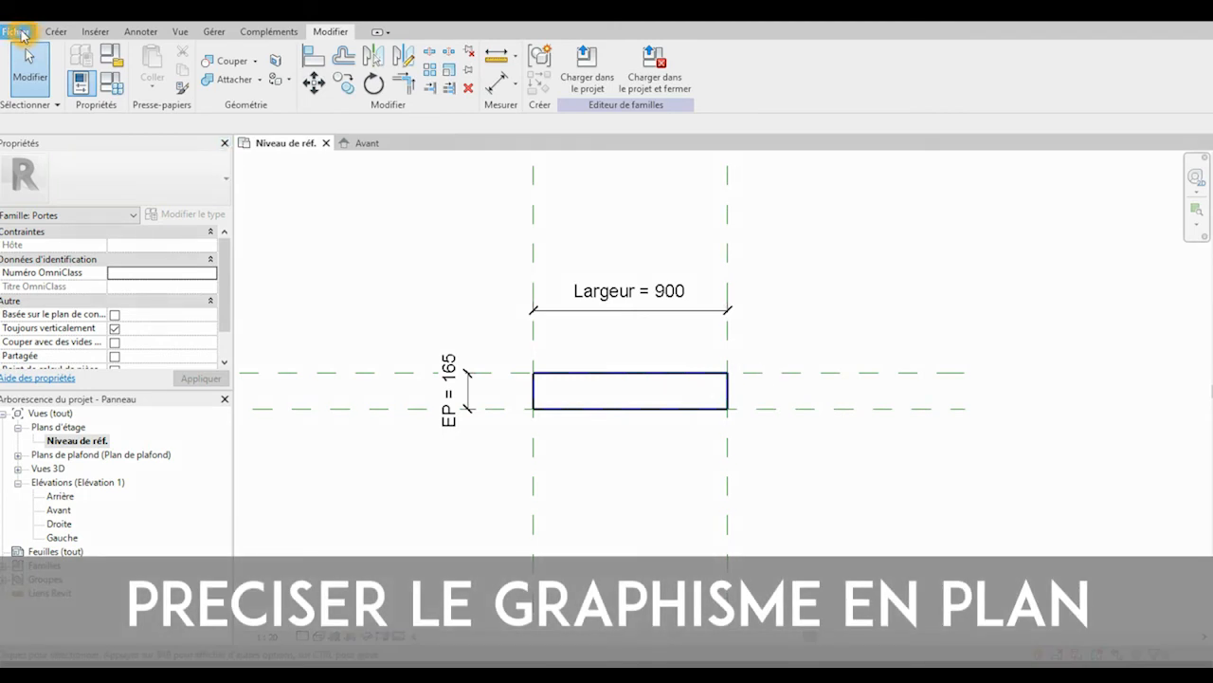
# Create a new family from the Eléments de détail métrique template in the Familles Templates folder
pyautogui.click(20, 32)
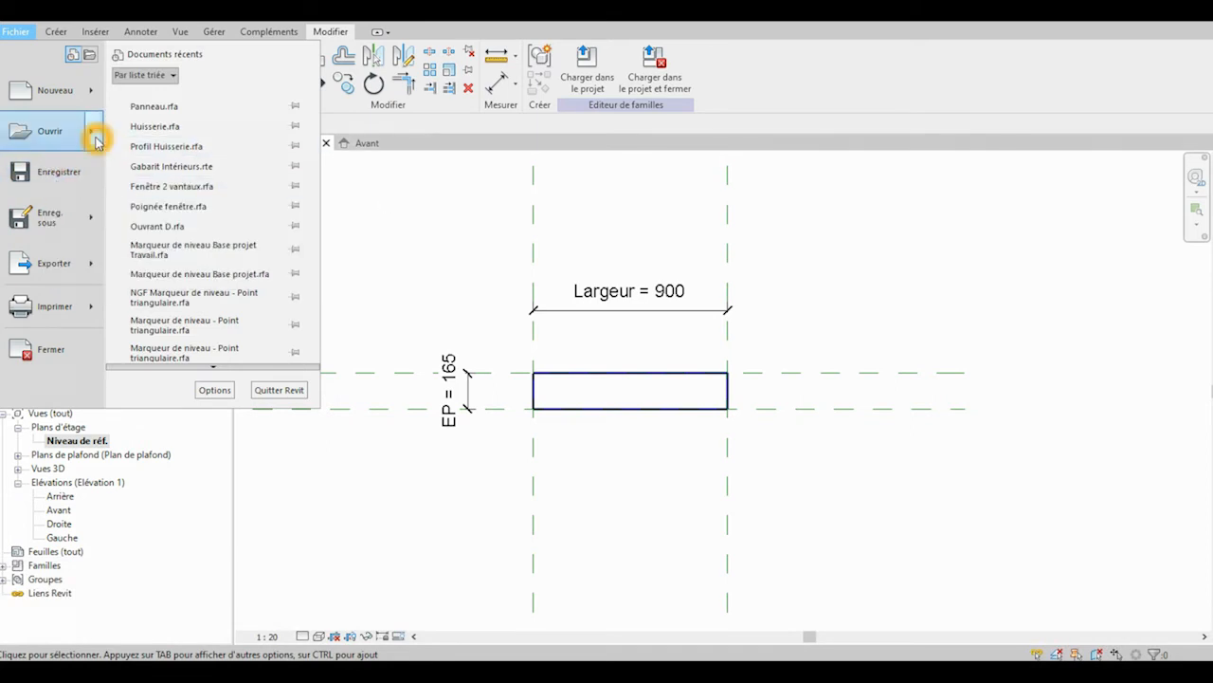
pyautogui.moveTo(90, 91)
pyautogui.click(188, 157)
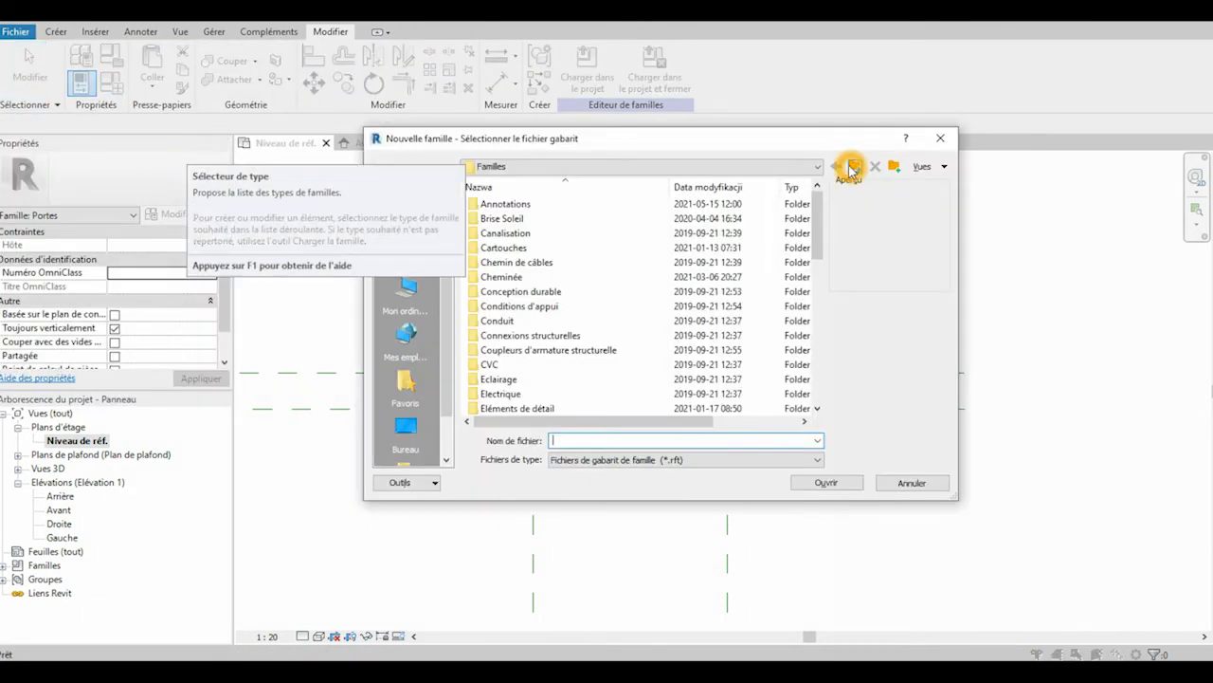
pyautogui.click(854, 166)
pyautogui.doubleClick(534, 218)
pyautogui.click(819, 225)
pyautogui.click(574, 306)
pyautogui.click(850, 485)
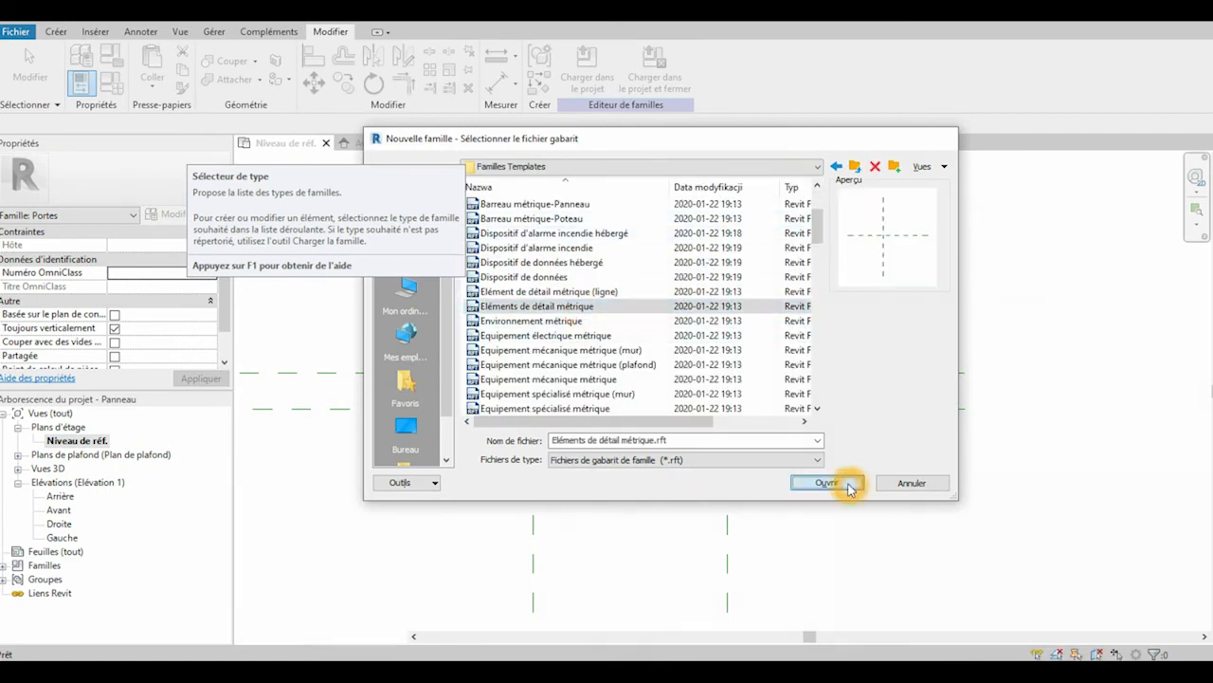
pyautogui.scroll(1, 938, 289)
pyautogui.click(913, 274)
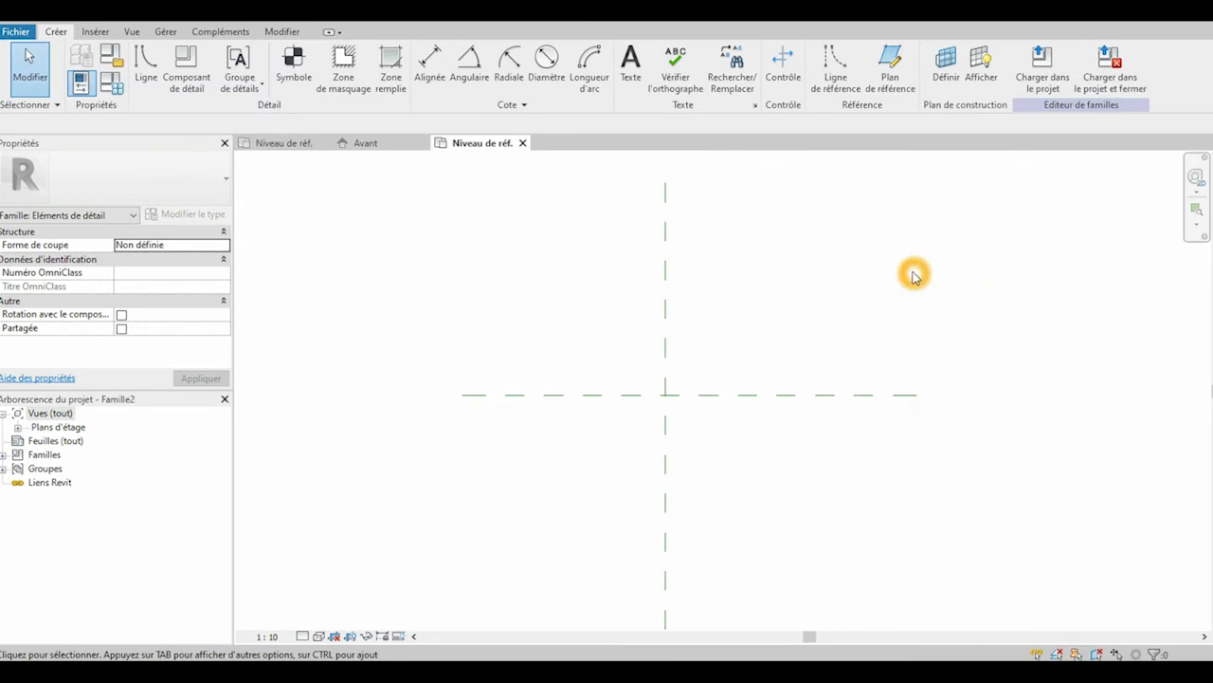
# Draw a vertical reference plane about 600 mm right of the centre plane and a horizontal one just above the horizontal centre plane
pyautogui.click(893, 59)
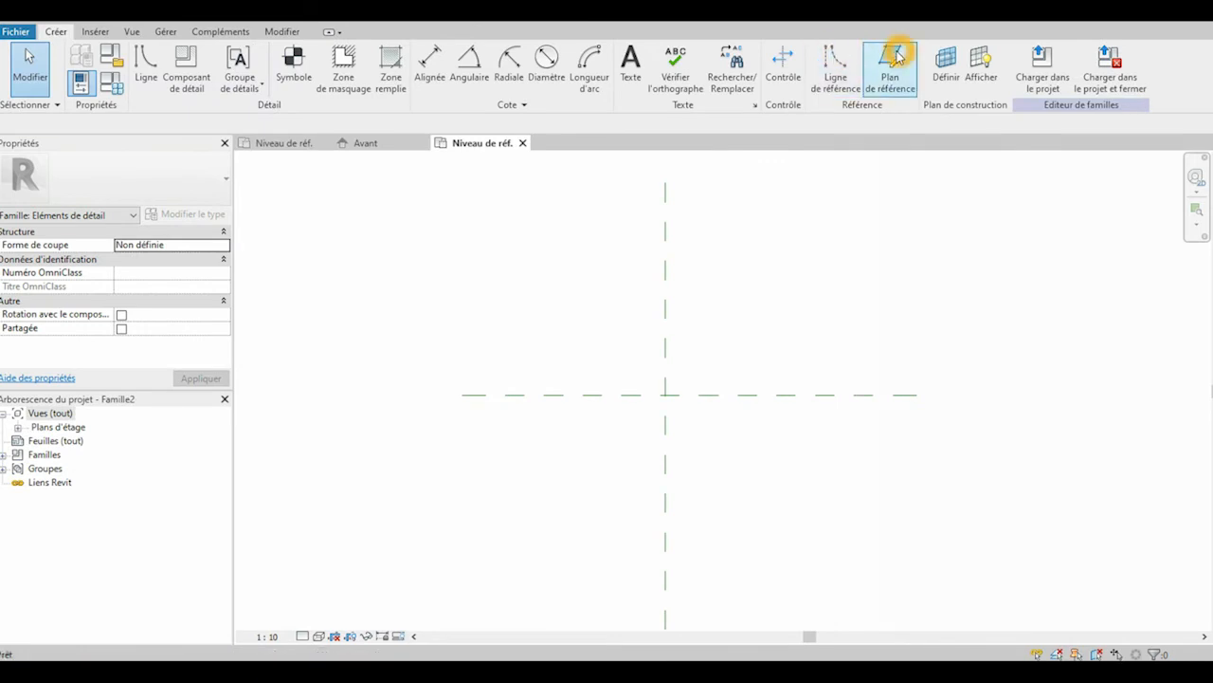
pyautogui.click(764, 182)
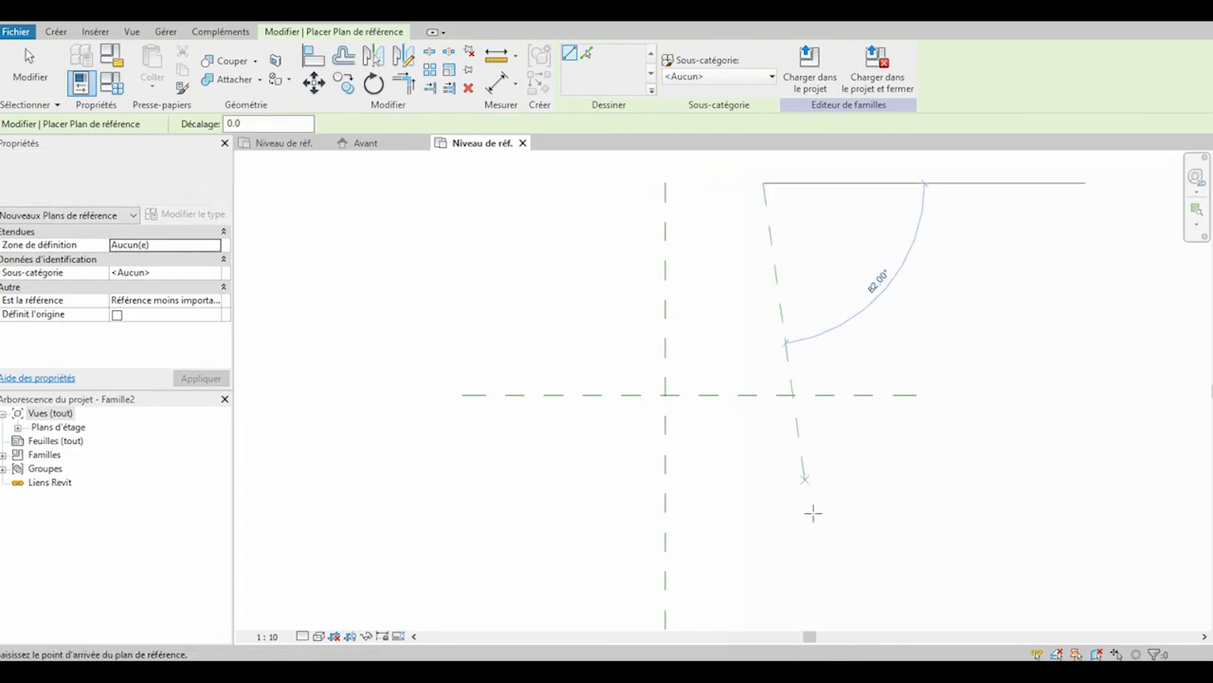
pyautogui.click(770, 618)
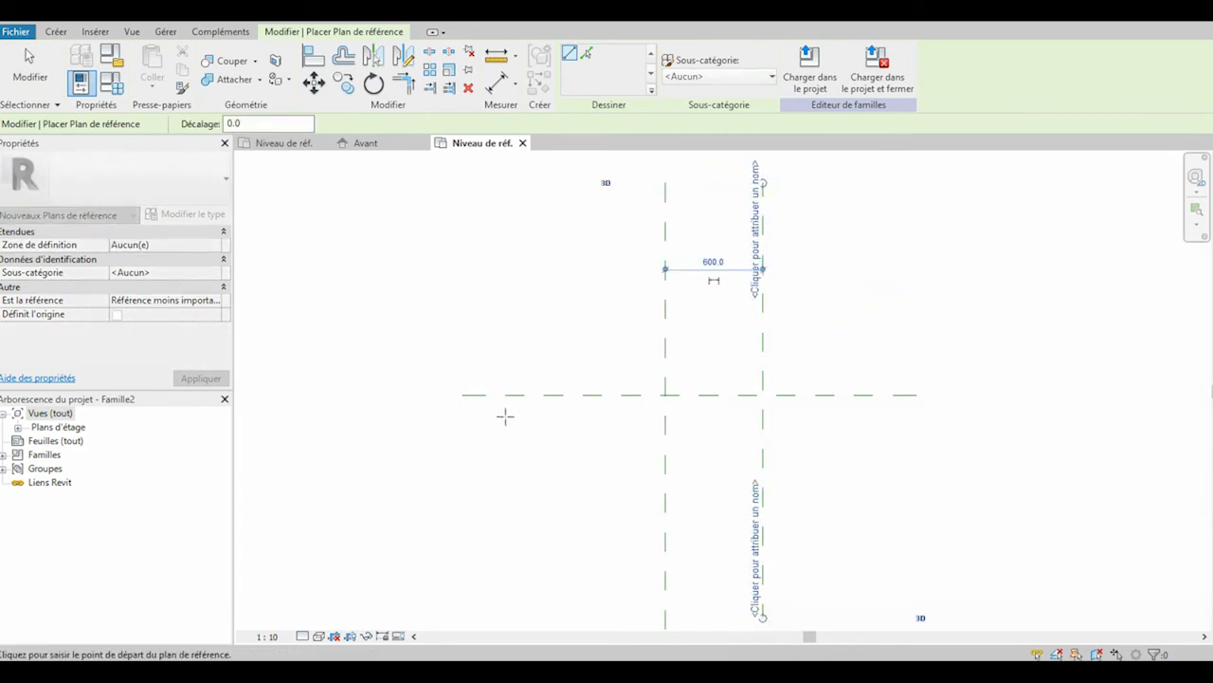
pyautogui.click(465, 384)
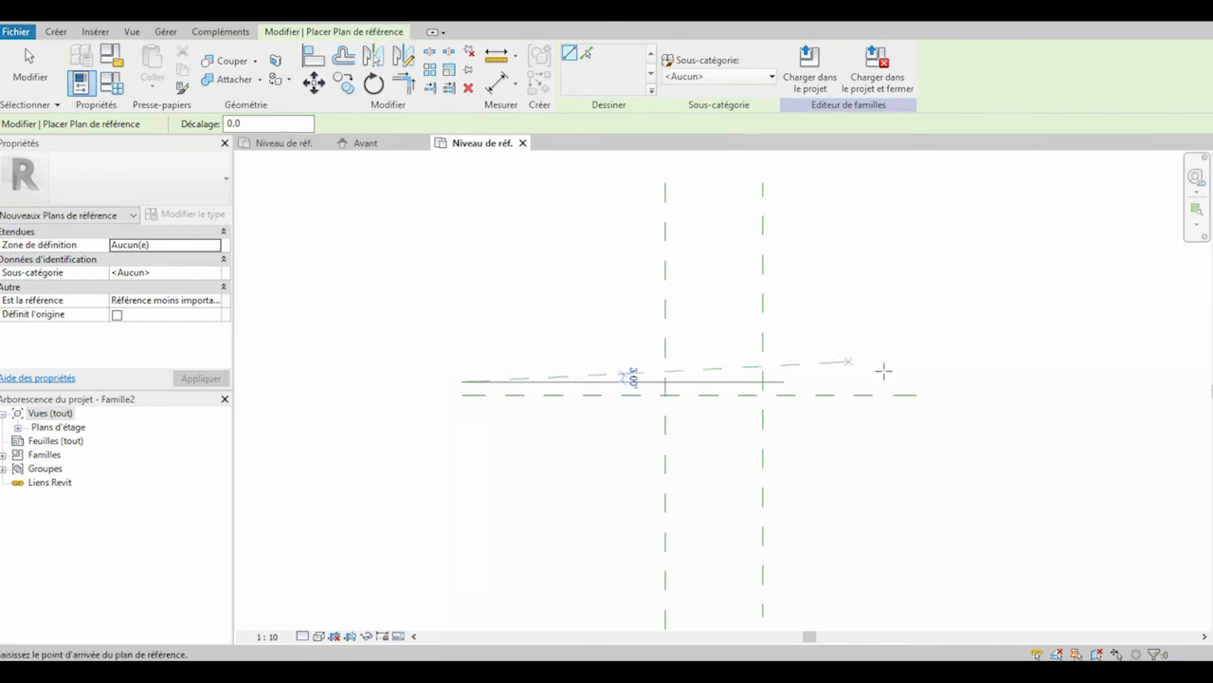
pyautogui.click(914, 383)
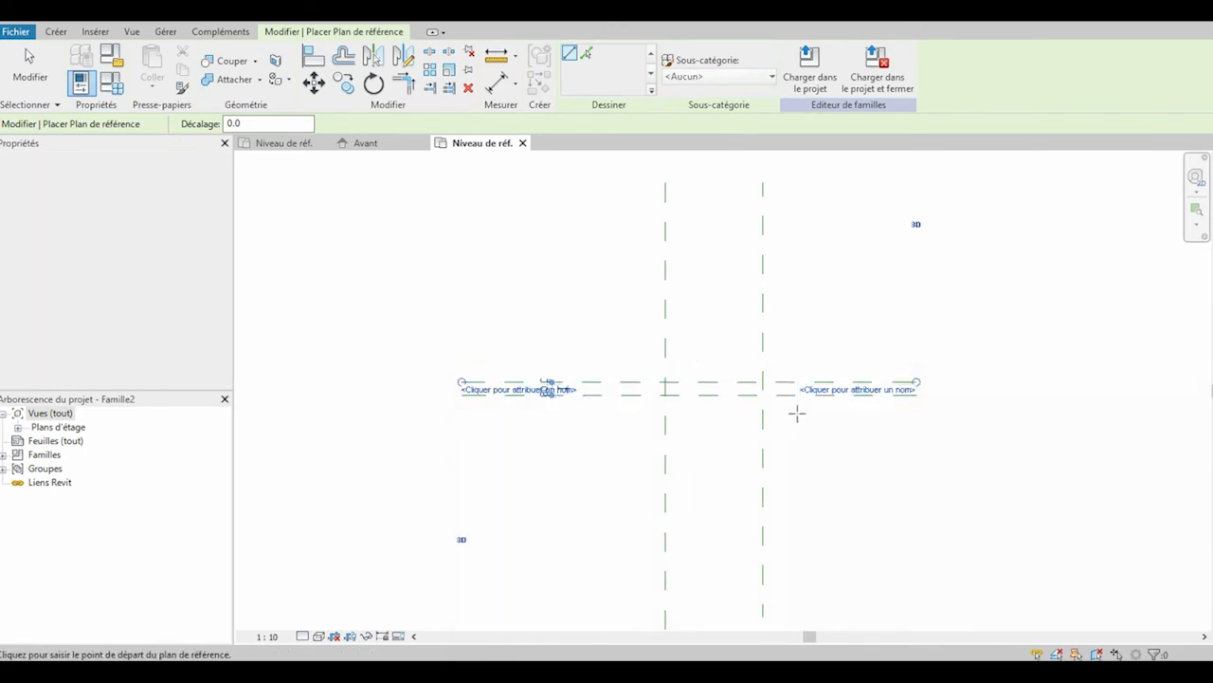
pyautogui.scroll(2, 795, 412)
pyautogui.rightClick(758, 416)
pyautogui.click(785, 426)
# Add aligned dimensions between the two vertical reference planes and between the two horizontal reference planes
pyautogui.click(496, 89)
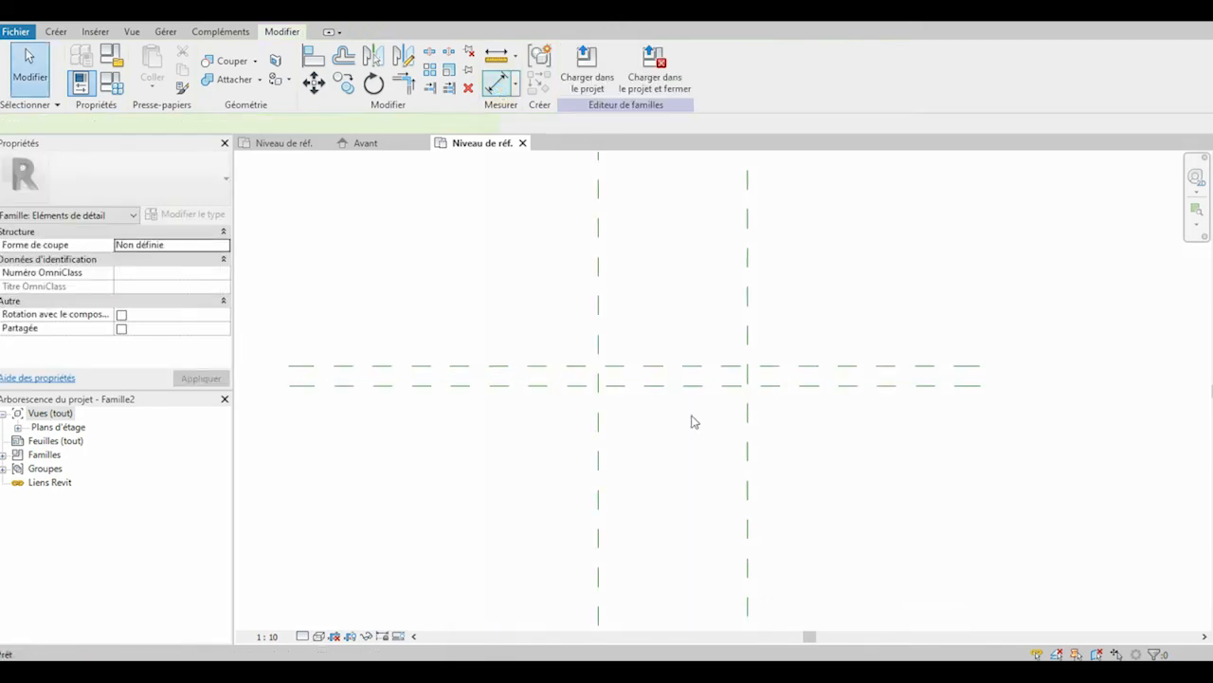
pyautogui.click(598, 345)
pyautogui.click(747, 346)
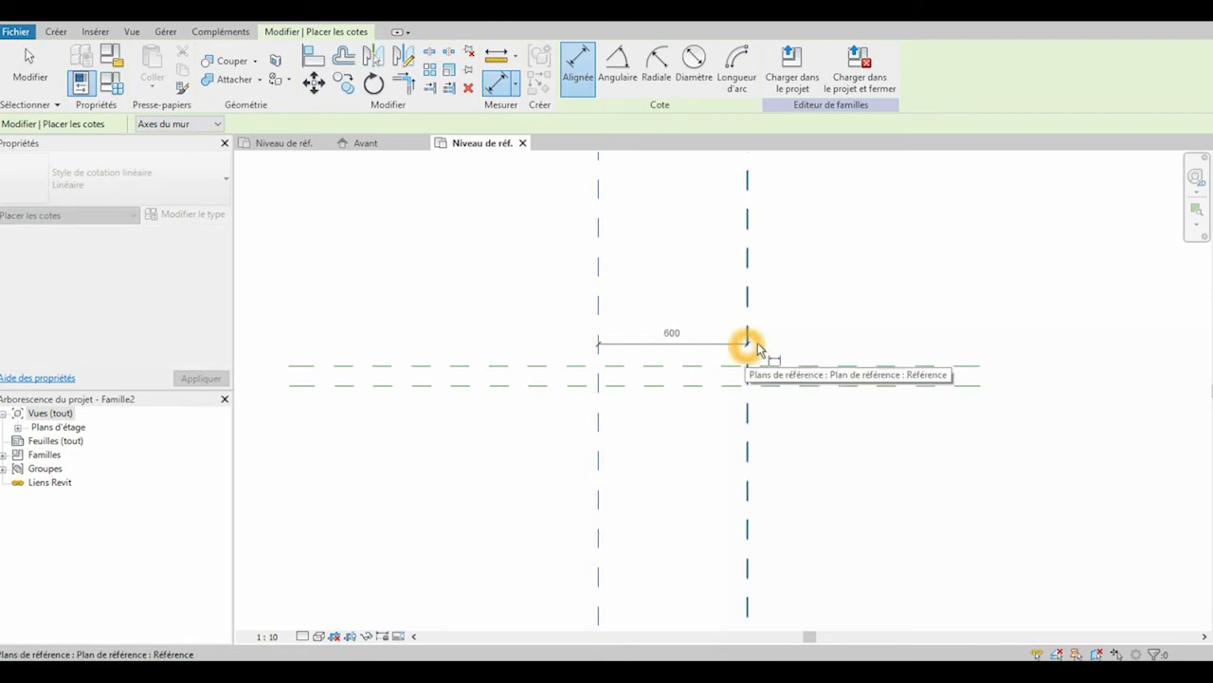
pyautogui.click(772, 344)
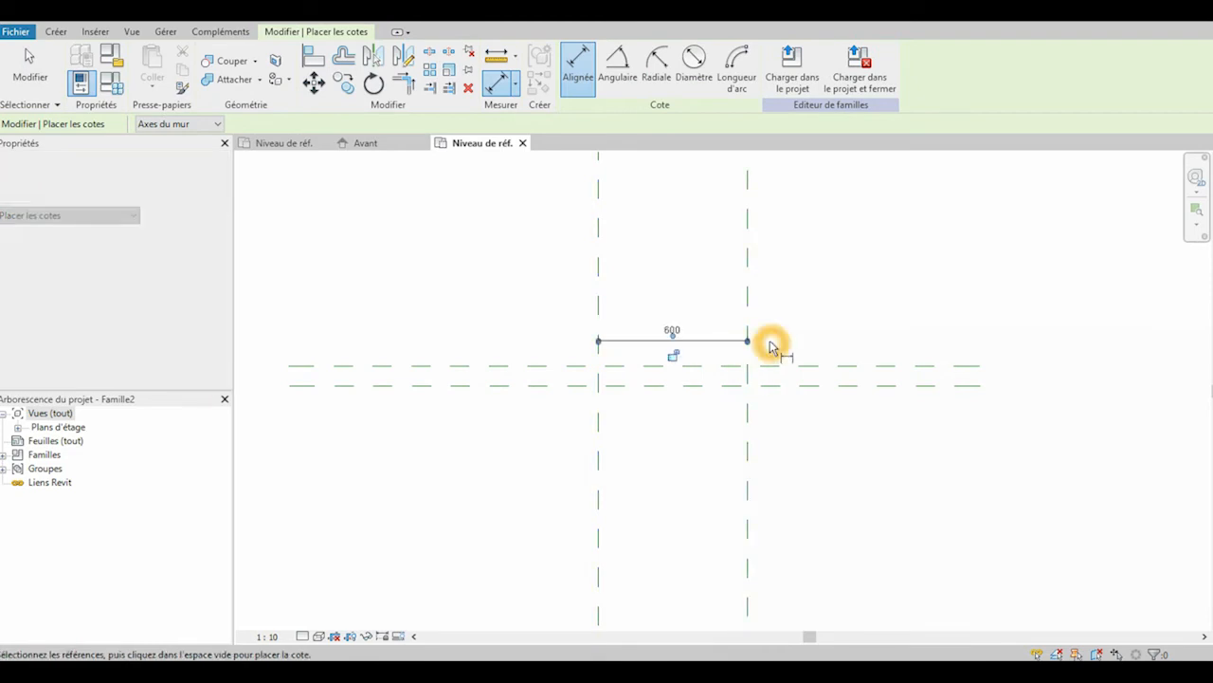
pyautogui.click(587, 367)
pyautogui.click(587, 386)
pyautogui.click(565, 410)
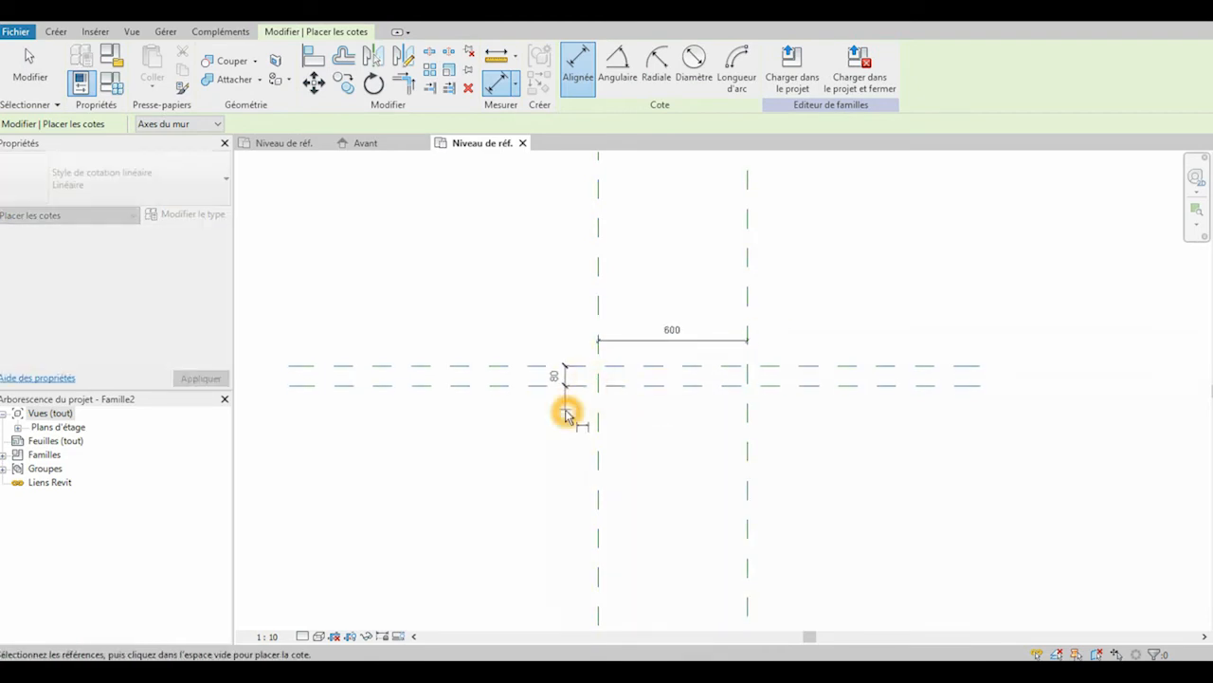
pyautogui.press('Escape')
pyautogui.press('Escape')
# Label the dimension between the vertical planes with a new type parameter Largeur and the one between the horizontal planes with EP
pyautogui.click(704, 341)
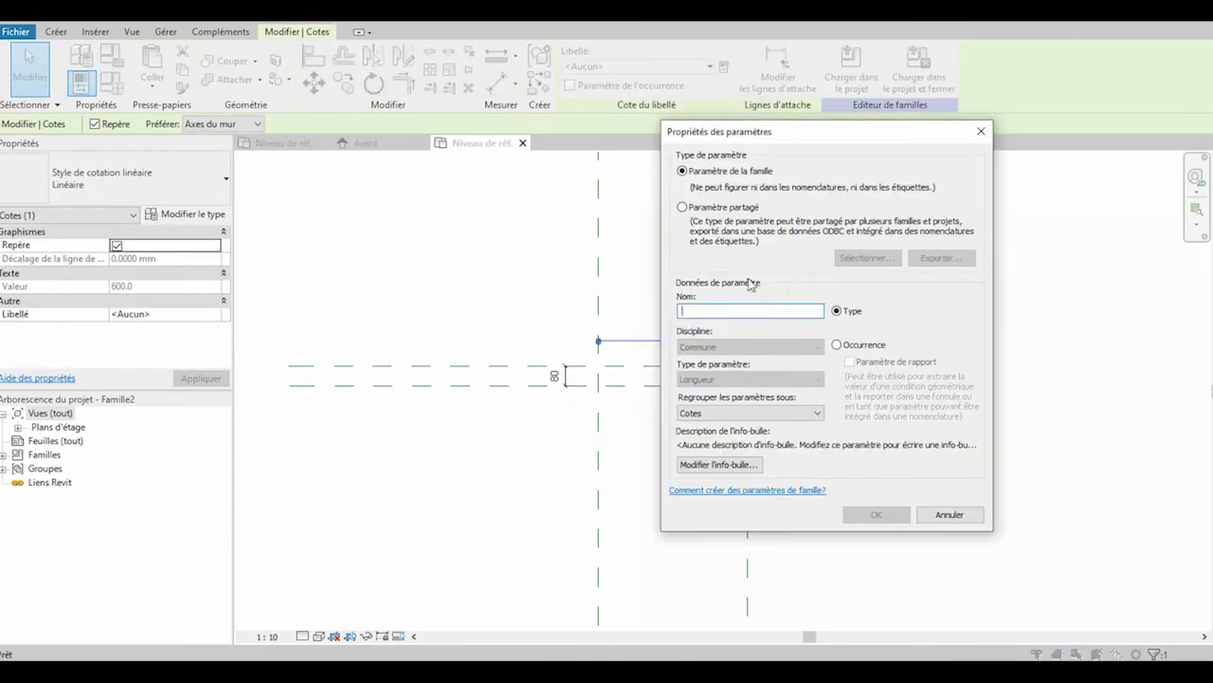
pyautogui.write('Largeur')
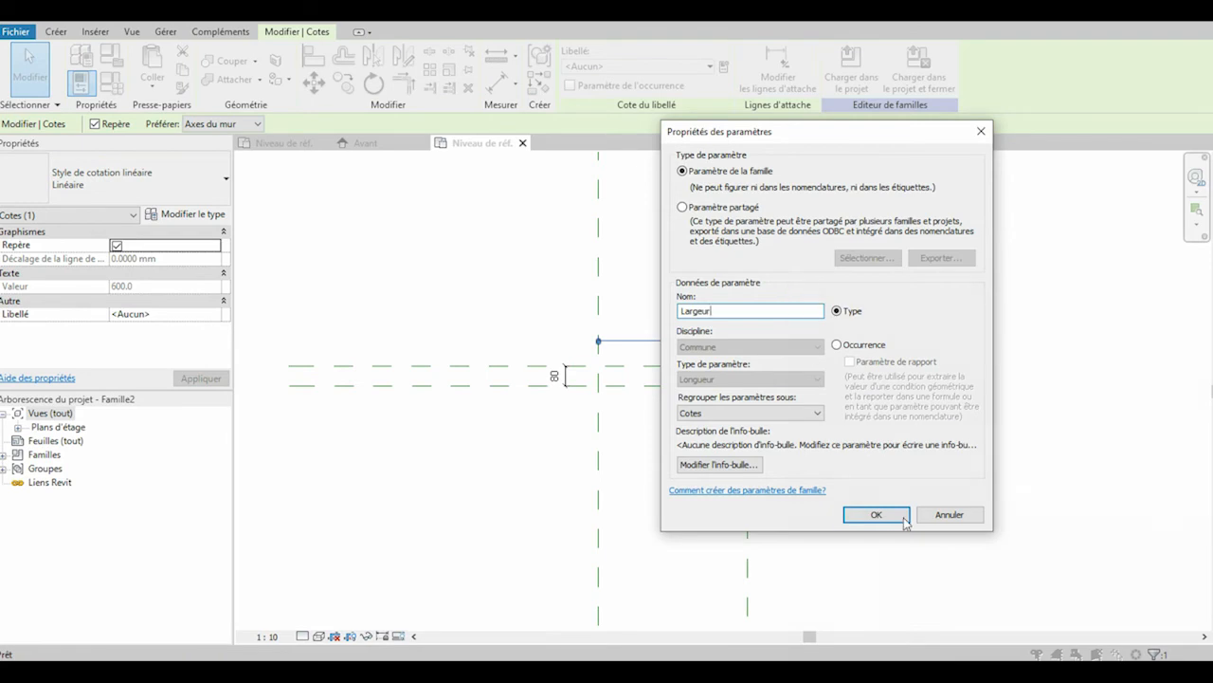
pyautogui.click(900, 515)
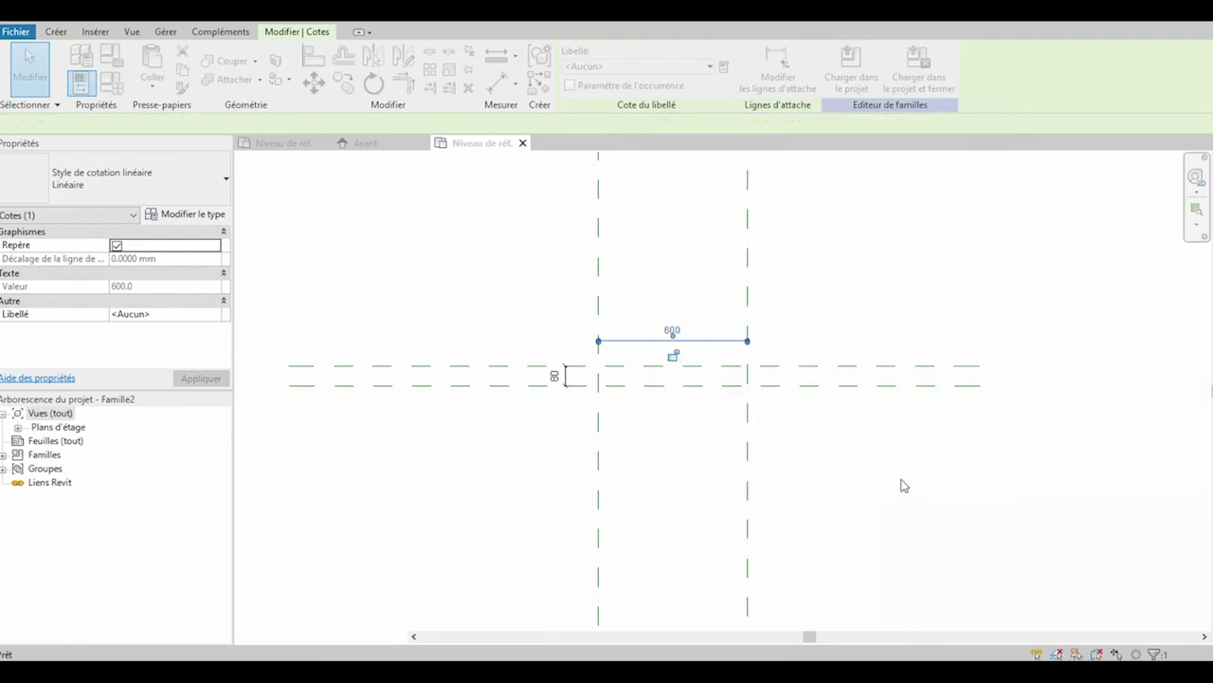
pyautogui.click(559, 373)
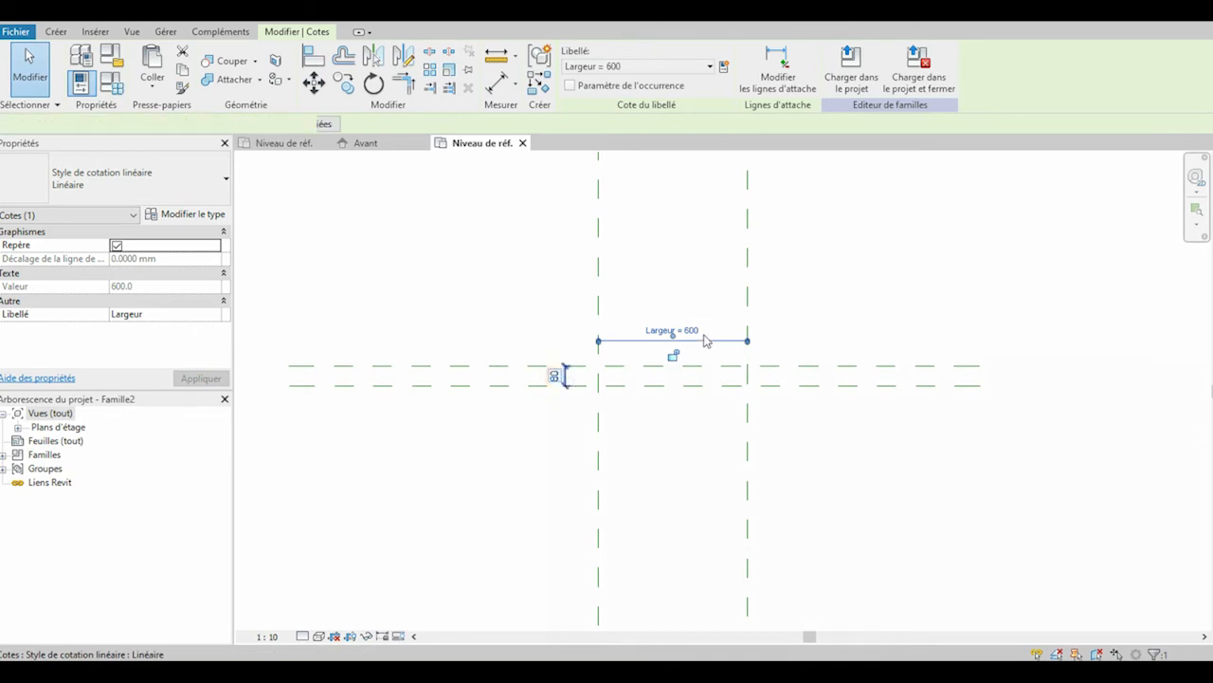
pyautogui.click(724, 67)
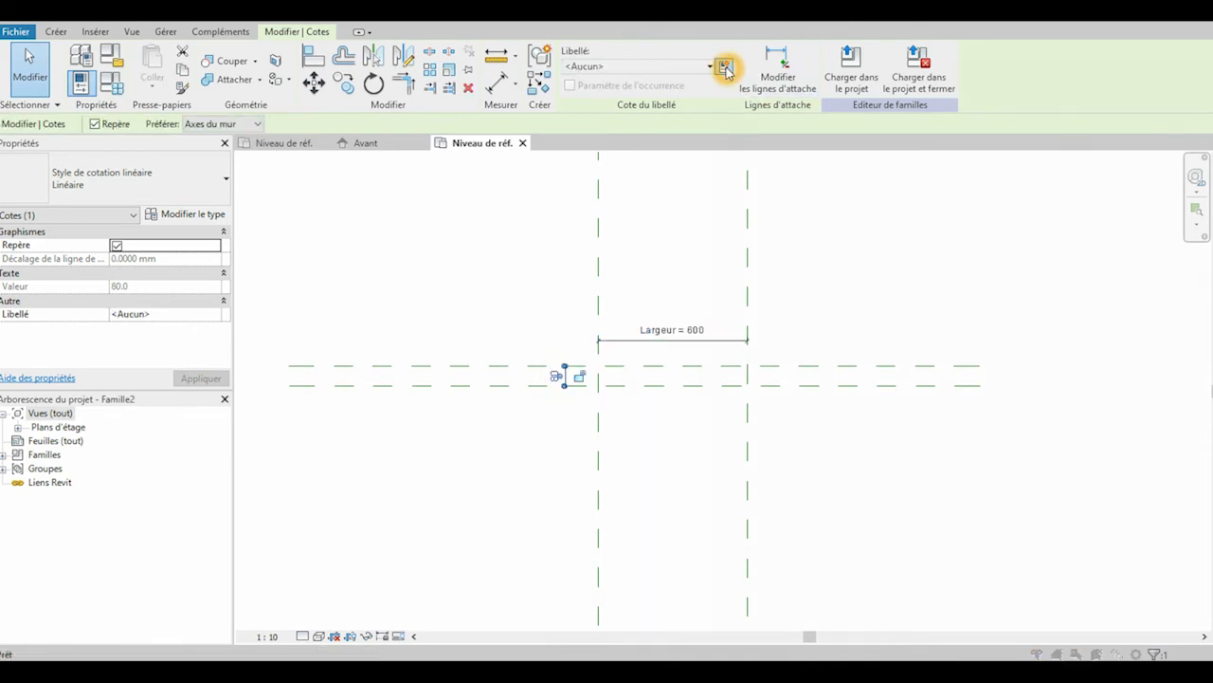
pyautogui.write('EP')
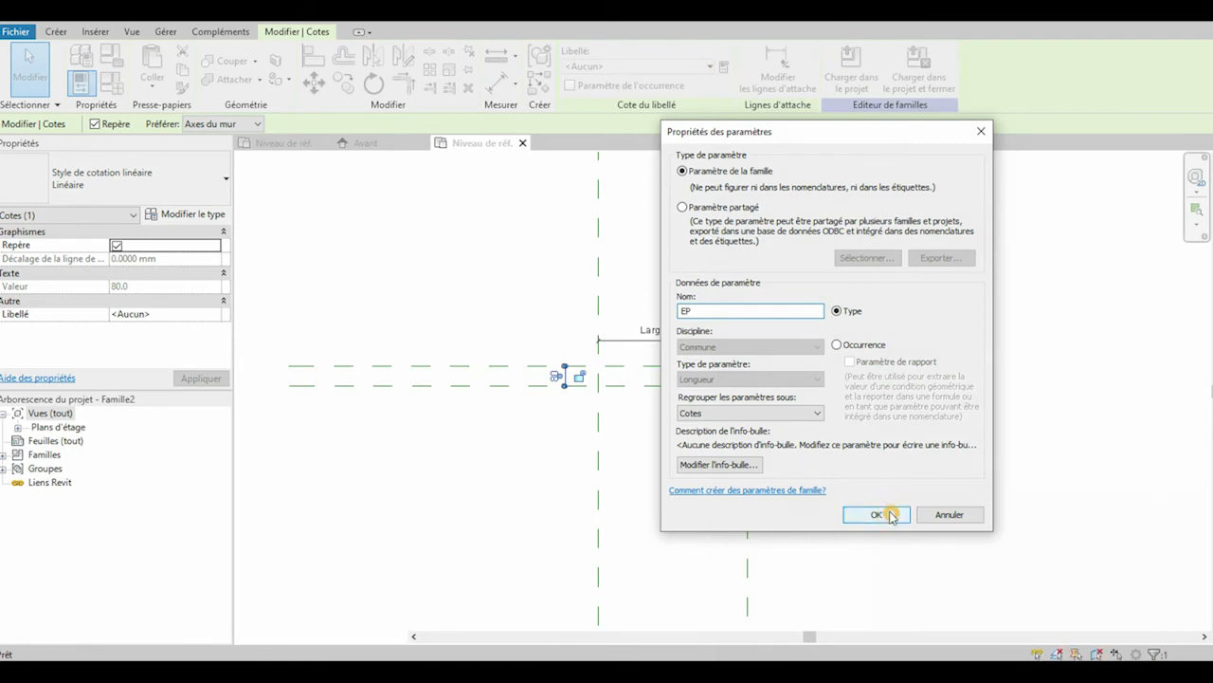
pyautogui.click(886, 512)
# Draw a rectangle of Eléments de détail lines between the intersections of the four reference planes
pyautogui.click(290, 91)
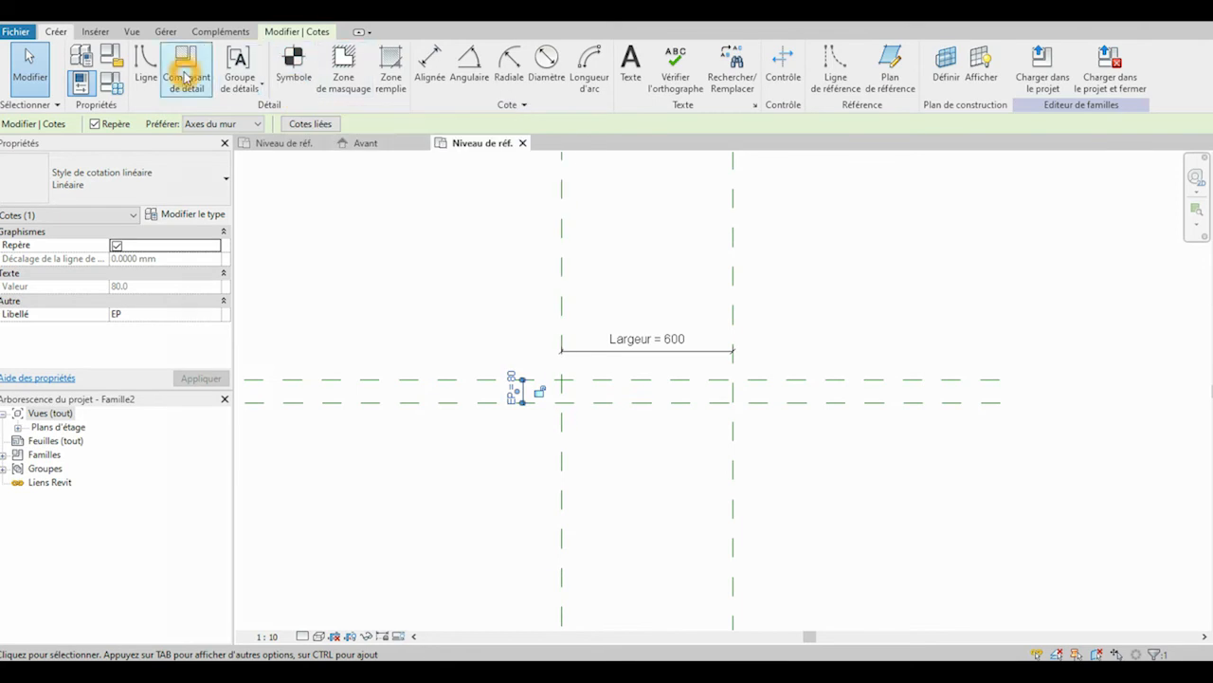
pyautogui.click(144, 74)
pyautogui.click(586, 53)
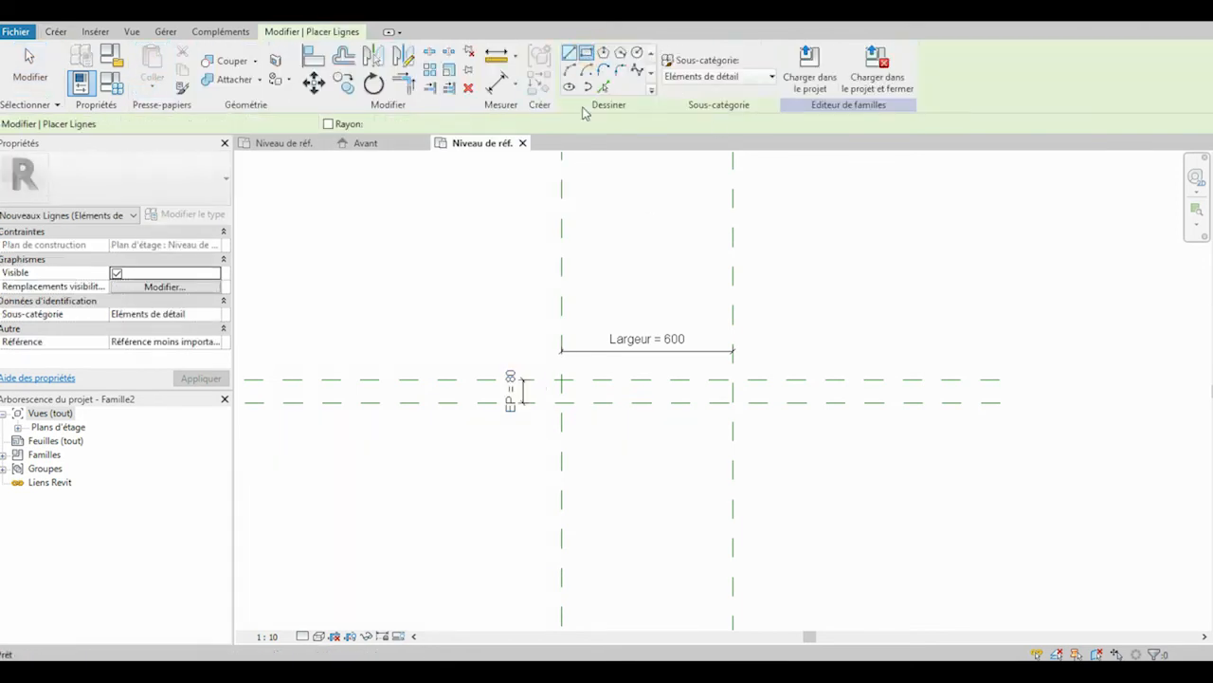
pyautogui.click(562, 382)
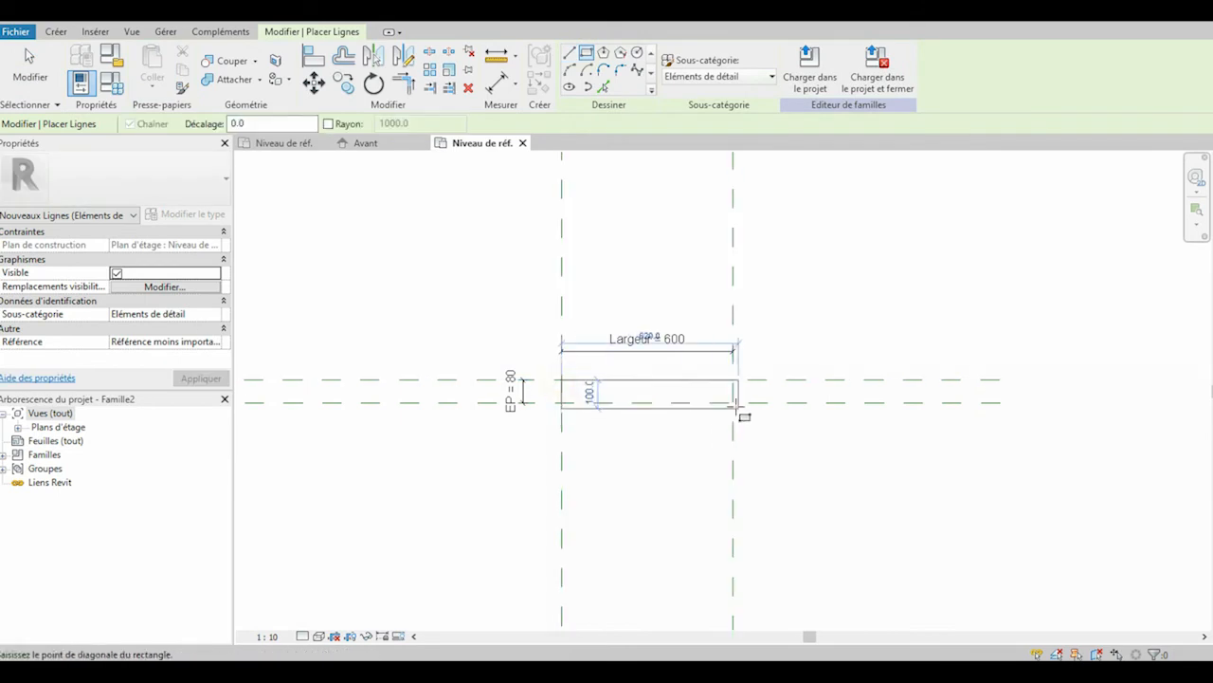
pyautogui.click(732, 403)
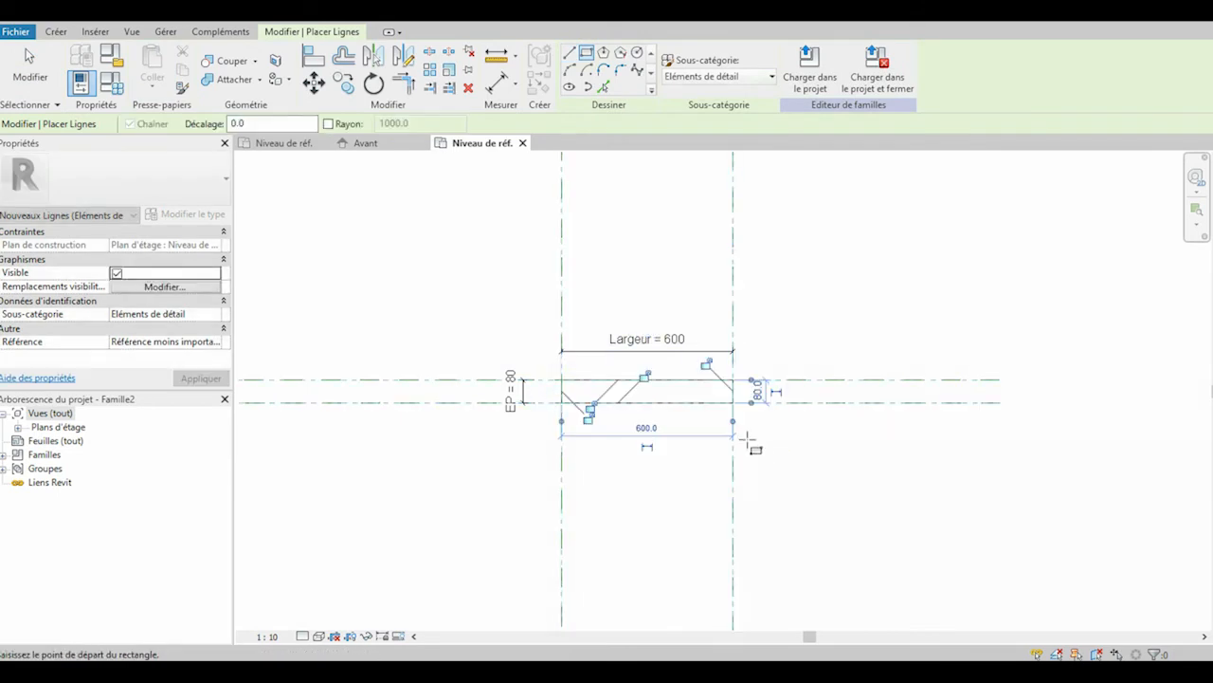
pyautogui.press('Escape')
pyautogui.press('Escape')
# Align the rectangle's left edge with the vertical centre reference plane and lock the alignment
pyautogui.click(563, 304)
pyautogui.click(563, 395)
pyautogui.click(588, 417)
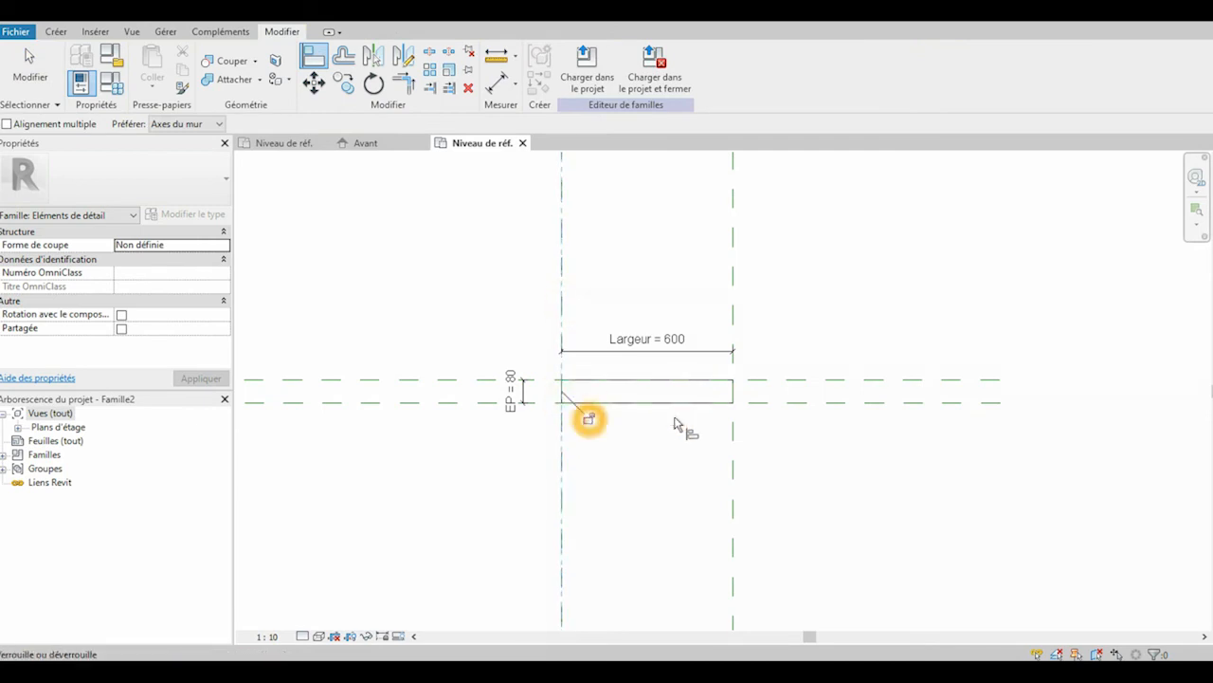
pyautogui.click(747, 383)
pyautogui.click(711, 389)
pyautogui.press('Escape')
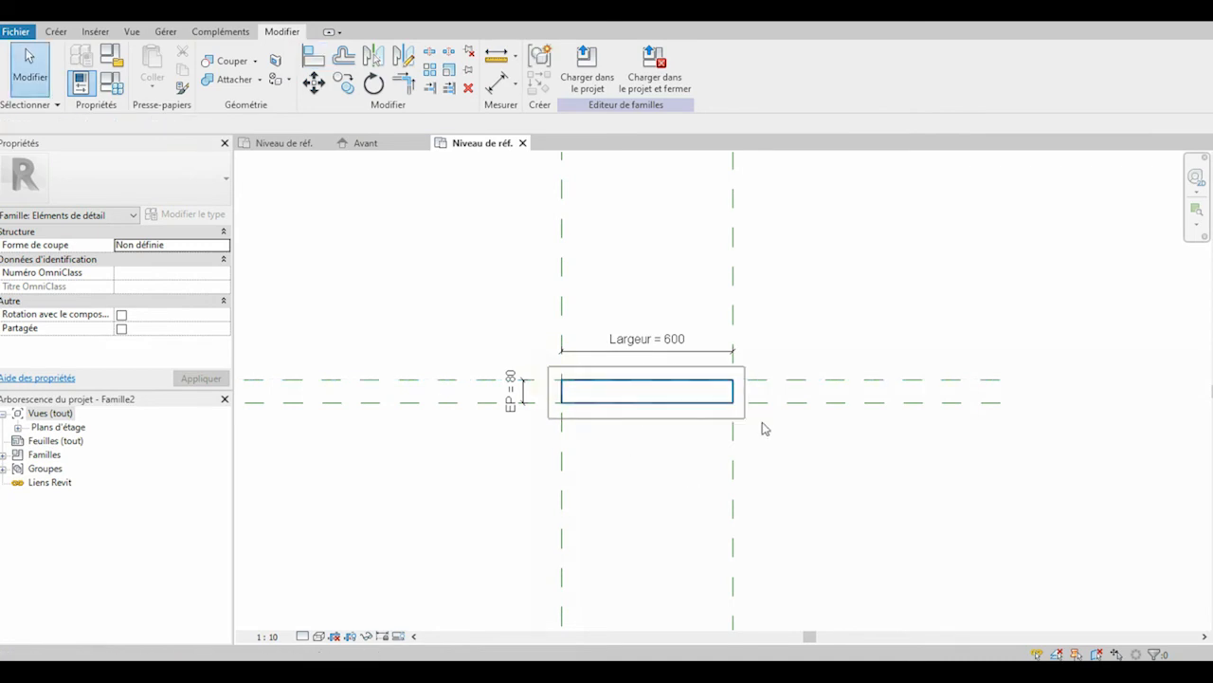
# Review the subcategory options of the rectangle's four lines and the family's category and parameters
pyautogui.click(764, 426)
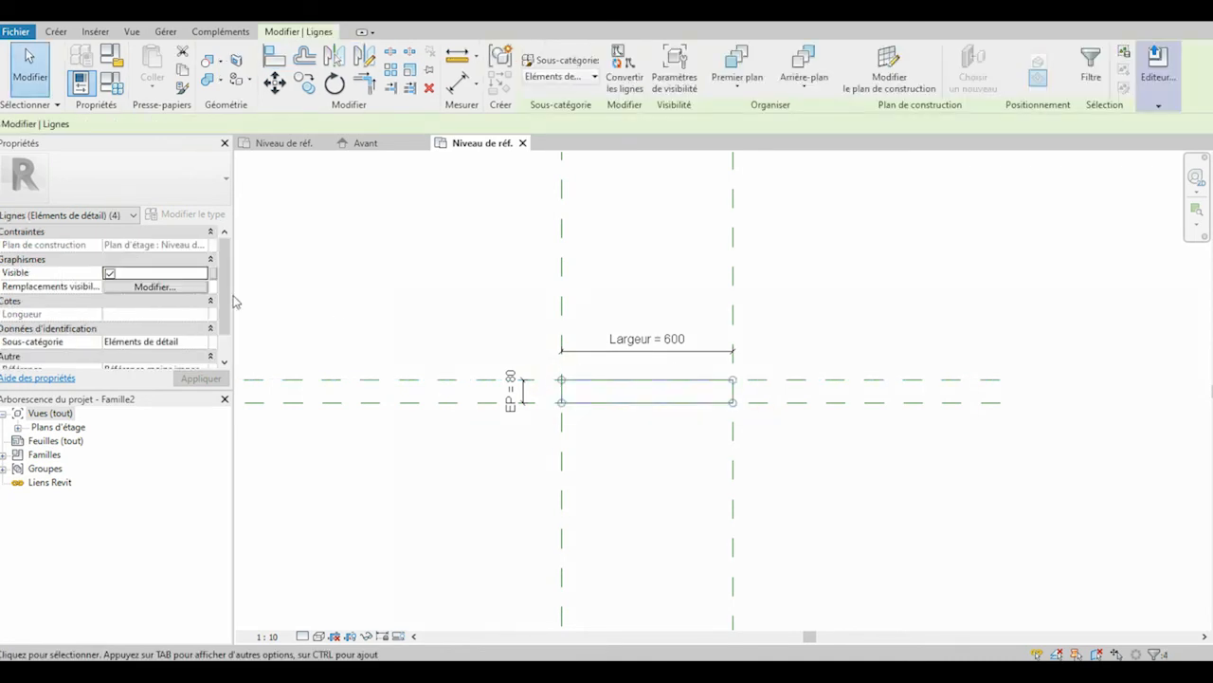
pyautogui.click(189, 347)
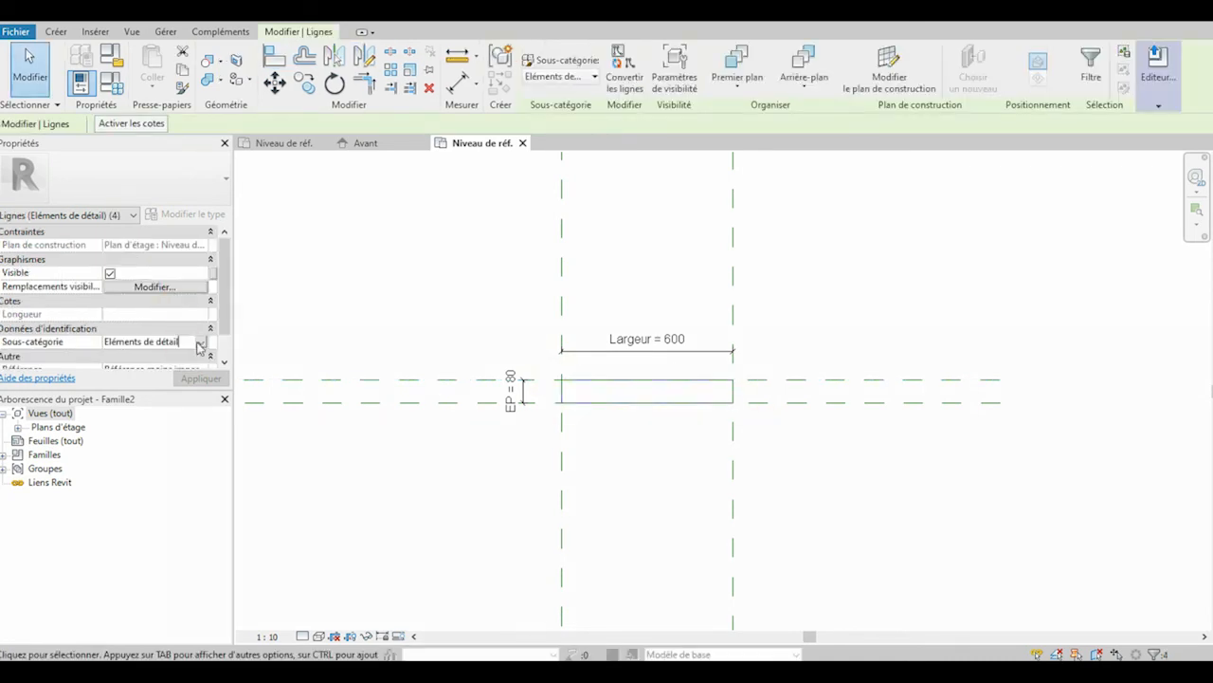
pyautogui.click(205, 347)
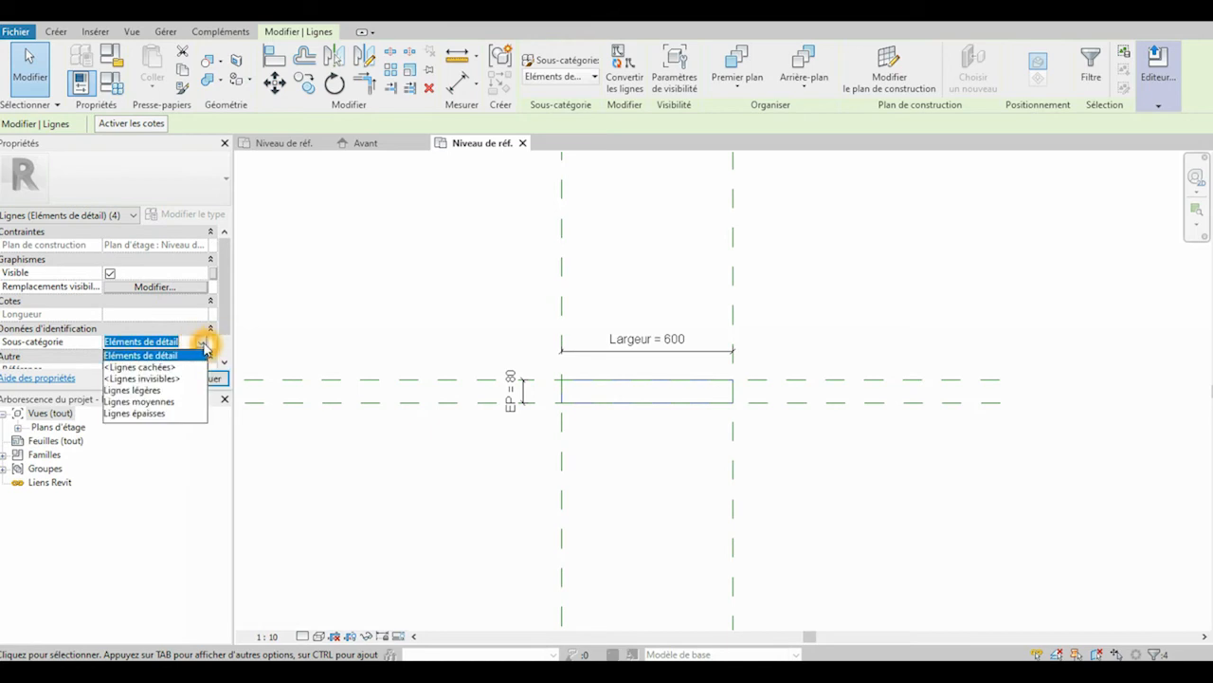
pyautogui.click(389, 296)
pyautogui.click(558, 363)
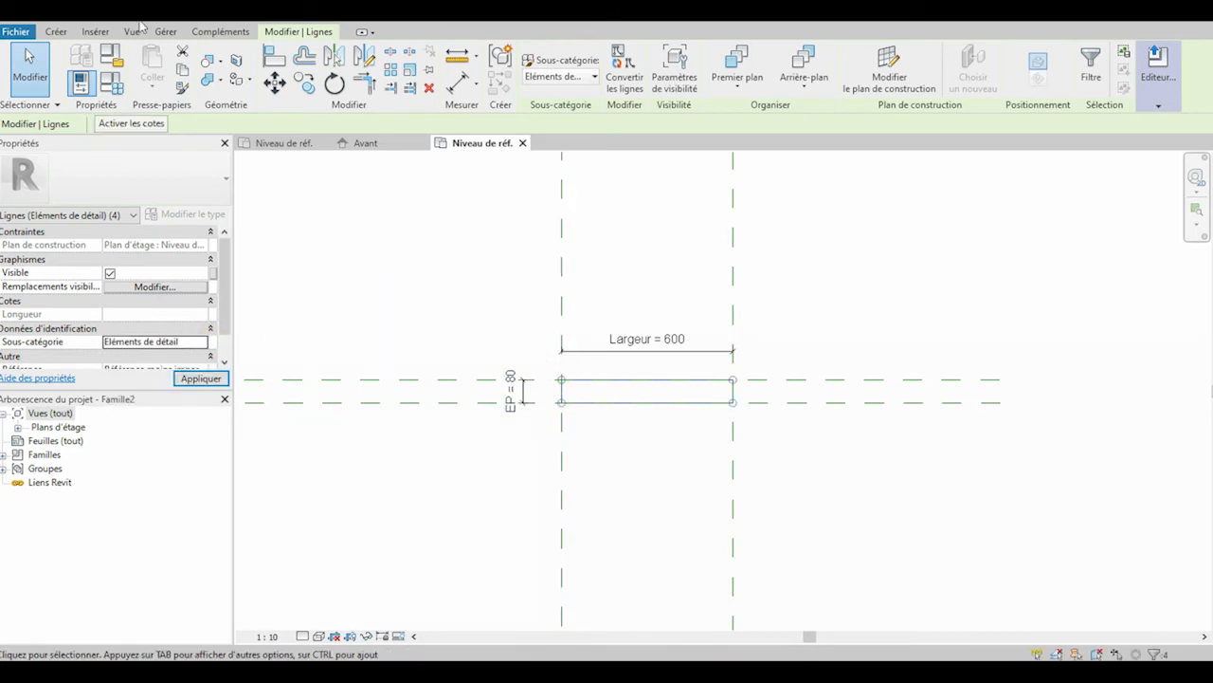
pyautogui.click(110, 54)
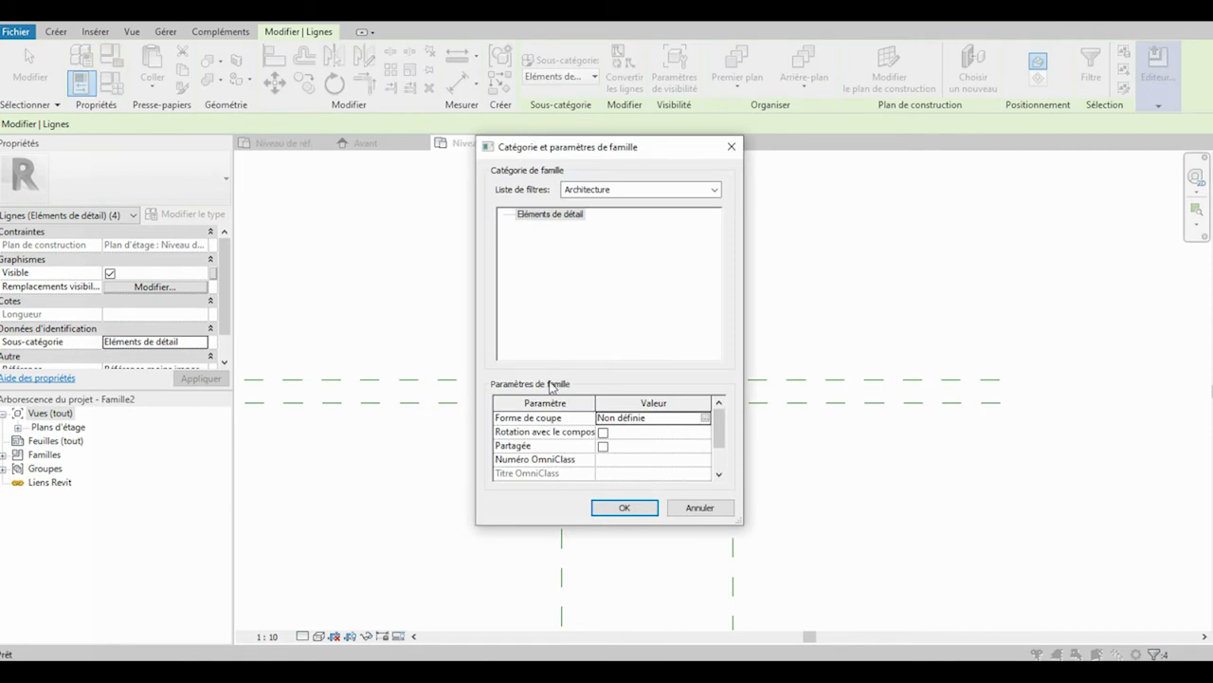
pyautogui.click(700, 507)
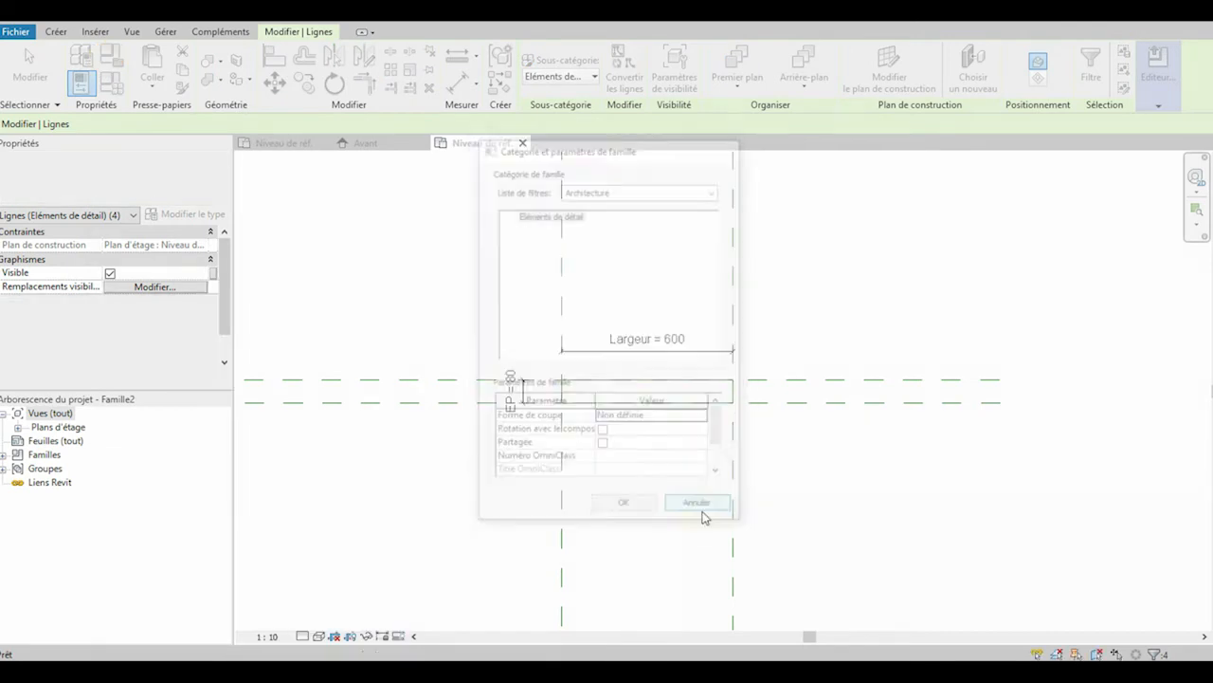
pyautogui.click(683, 425)
pyautogui.moveTo(544, 369); pyautogui.dragTo(801, 443)
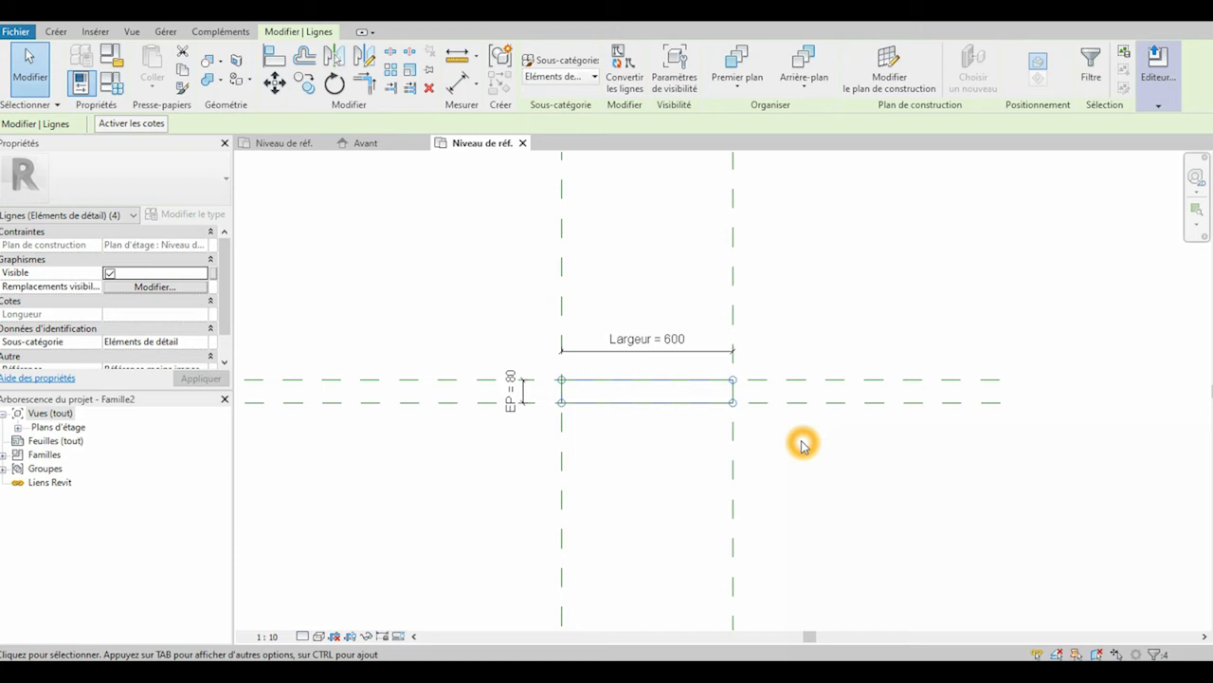
pyautogui.click(800, 355)
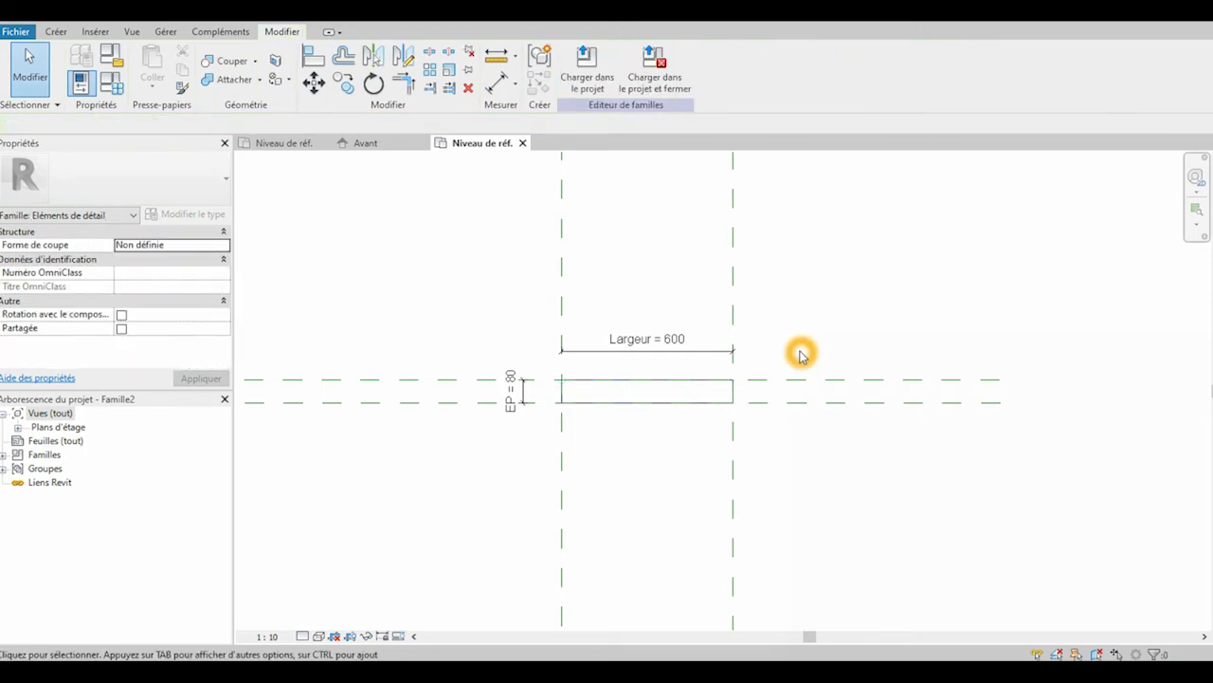
pyautogui.click(674, 267)
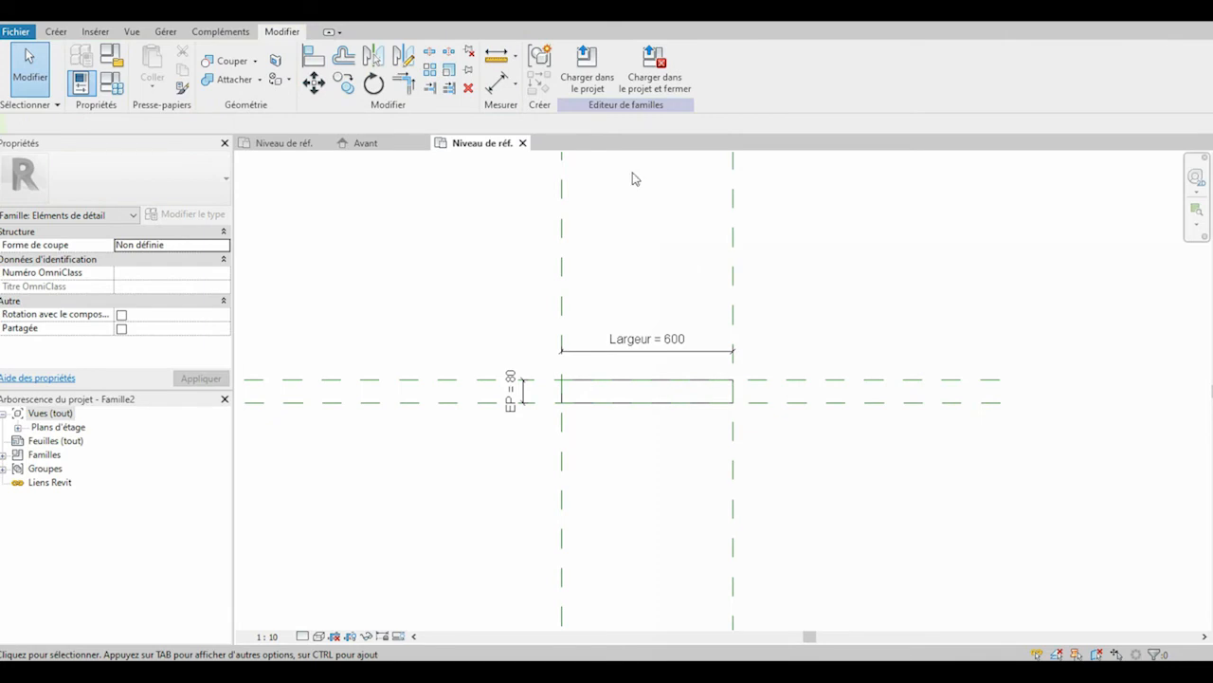
# Save the family as Element detail panneau in the Porte simple folder
pyautogui.click(580, 79)
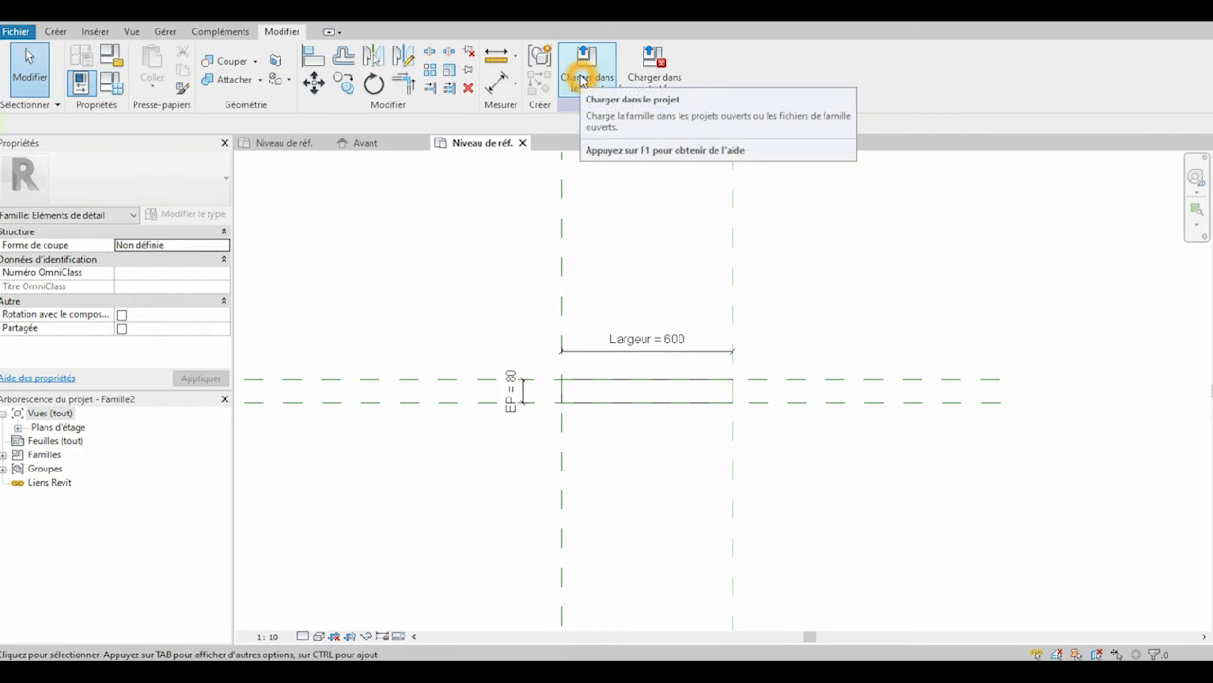
pyautogui.click(22, 37)
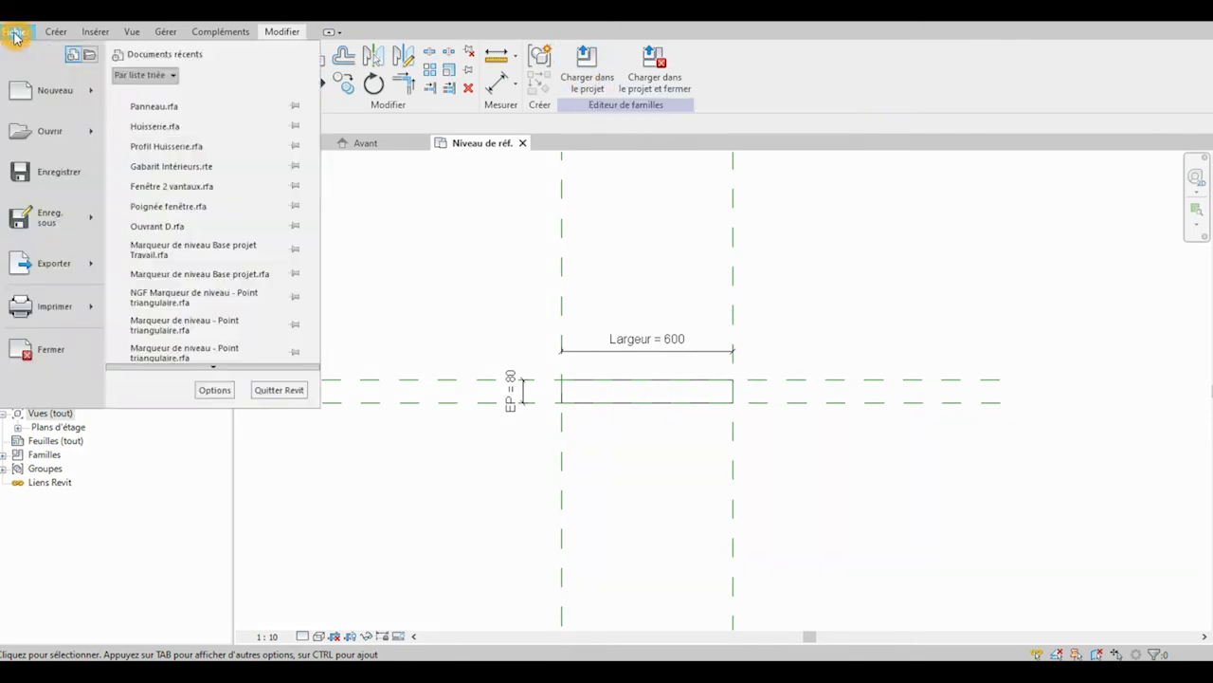
pyautogui.click(98, 221)
pyautogui.click(170, 150)
pyautogui.click(173, 220)
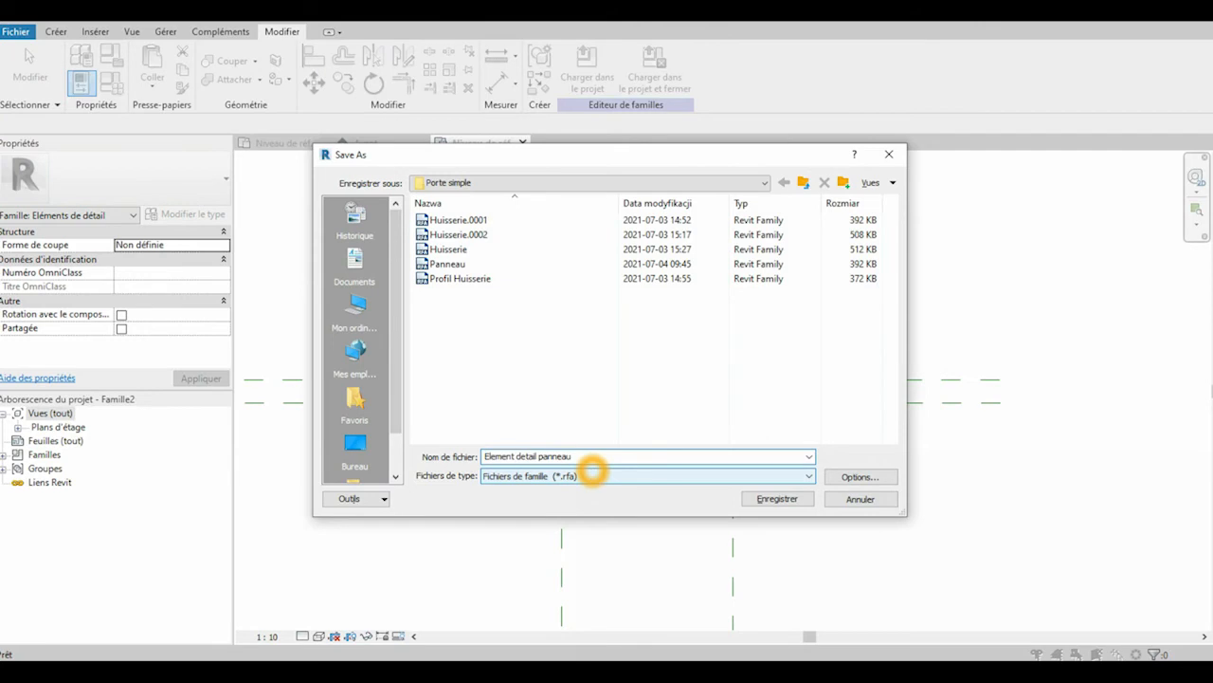
pyautogui.click(811, 500)
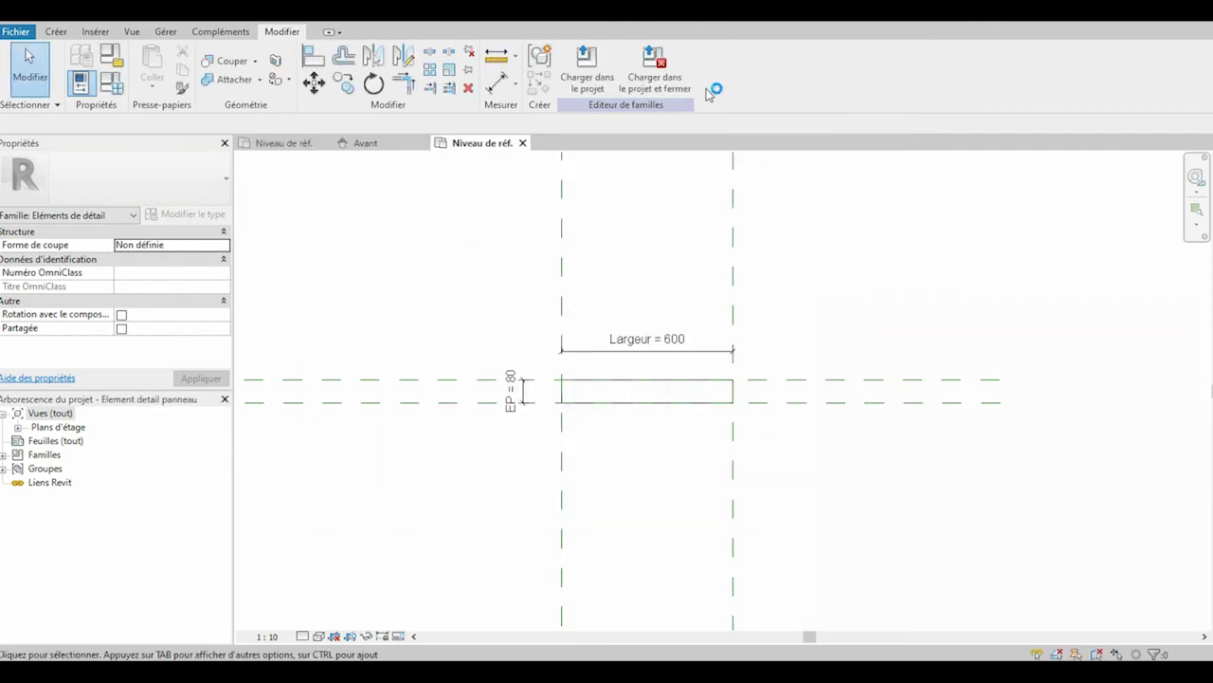
# Load the detail family into the Panneau family and temporarily hide the panel extrusion in the Niveau de réf. plan
pyautogui.click(597, 74)
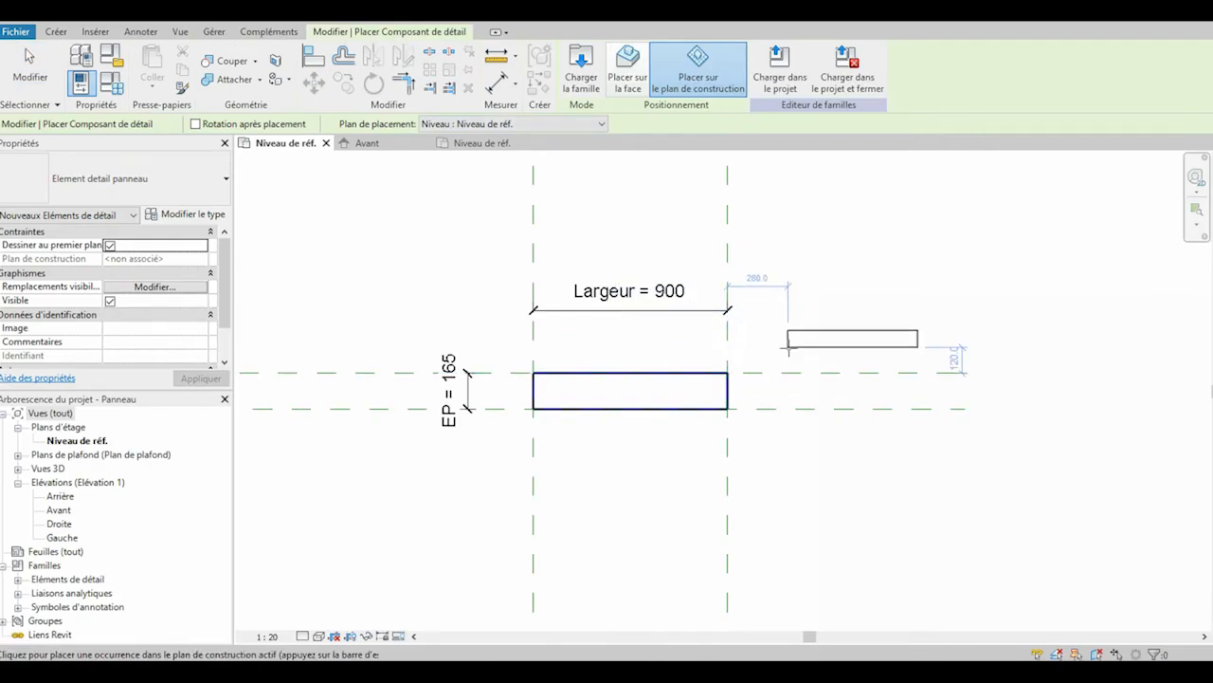
pyautogui.moveTo(503, 361); pyautogui.dragTo(777, 455)
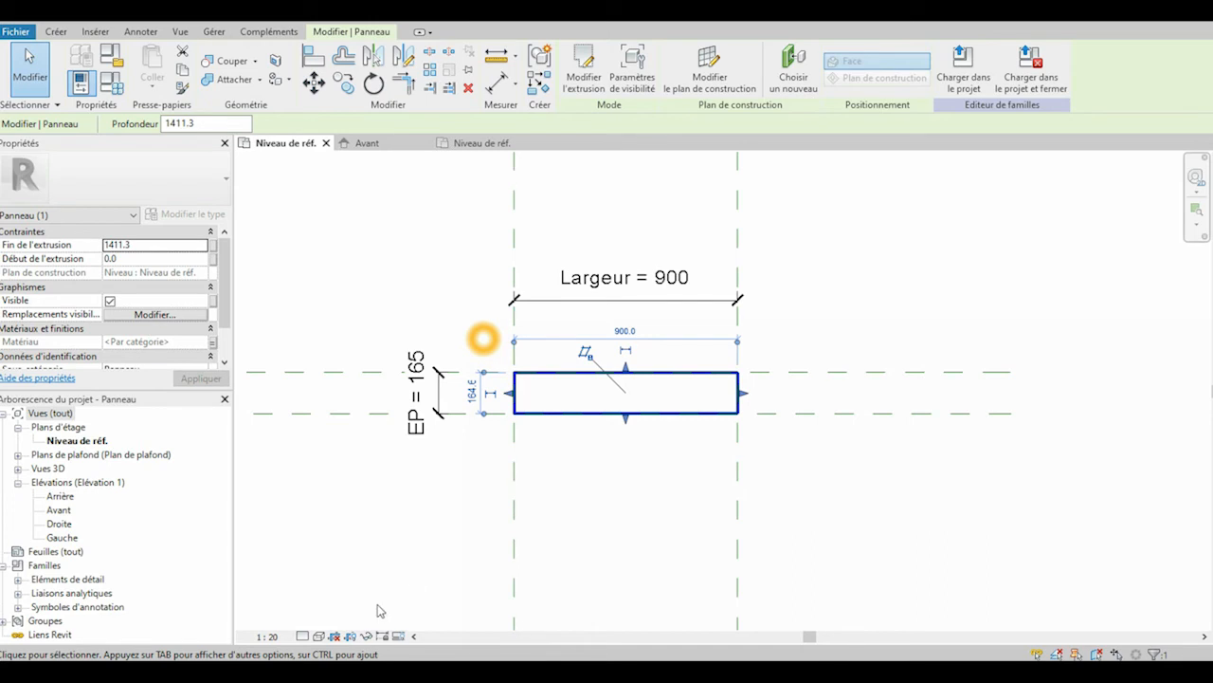
pyautogui.click(367, 637)
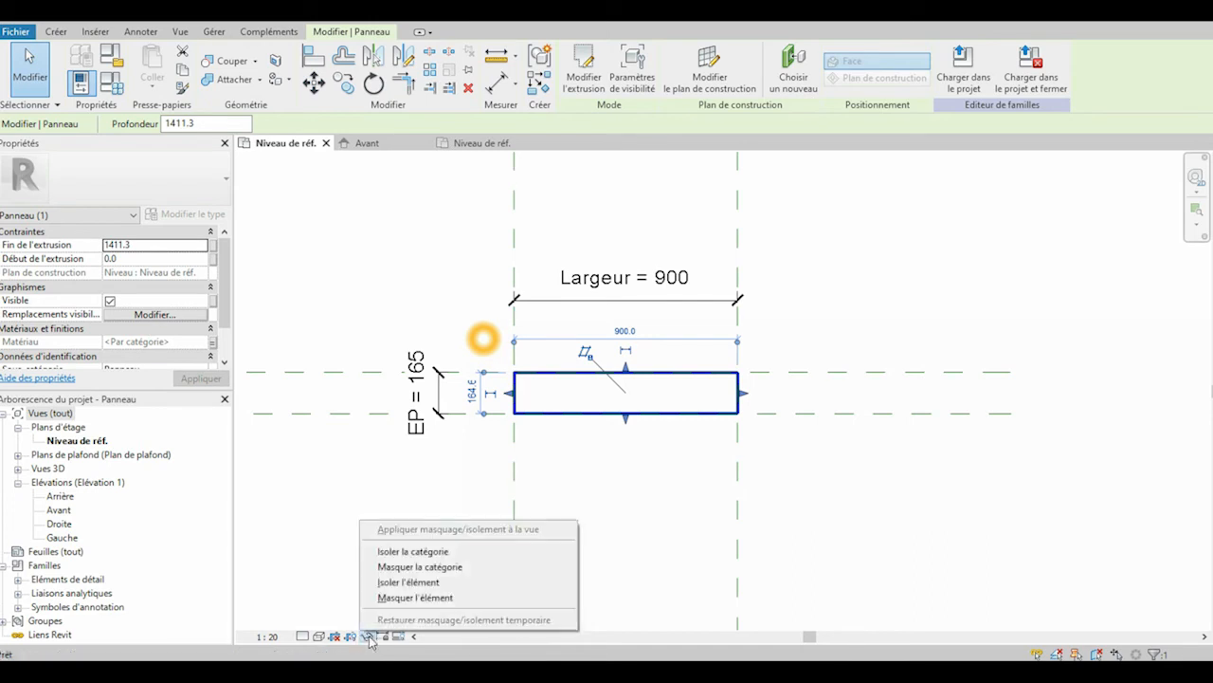
pyautogui.click(394, 594)
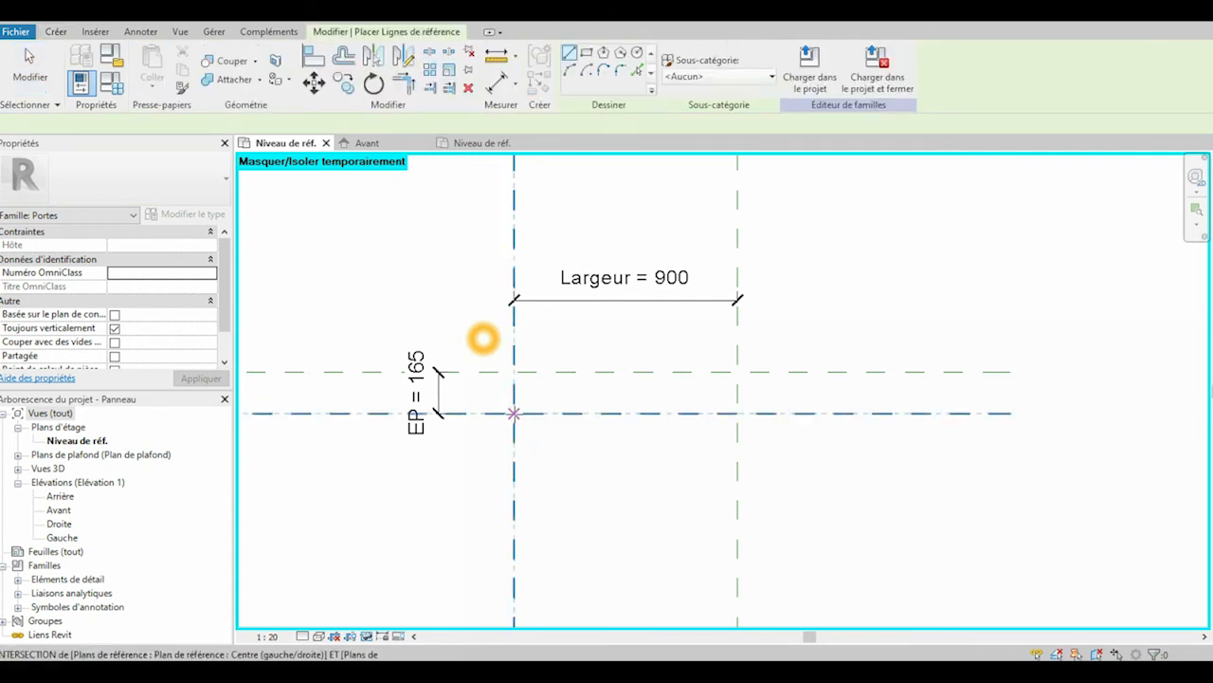
# Draw a reference line about 840 mm long from the centre planes' intersection, sloping down to the right at about 29°
pyautogui.click(514, 414)
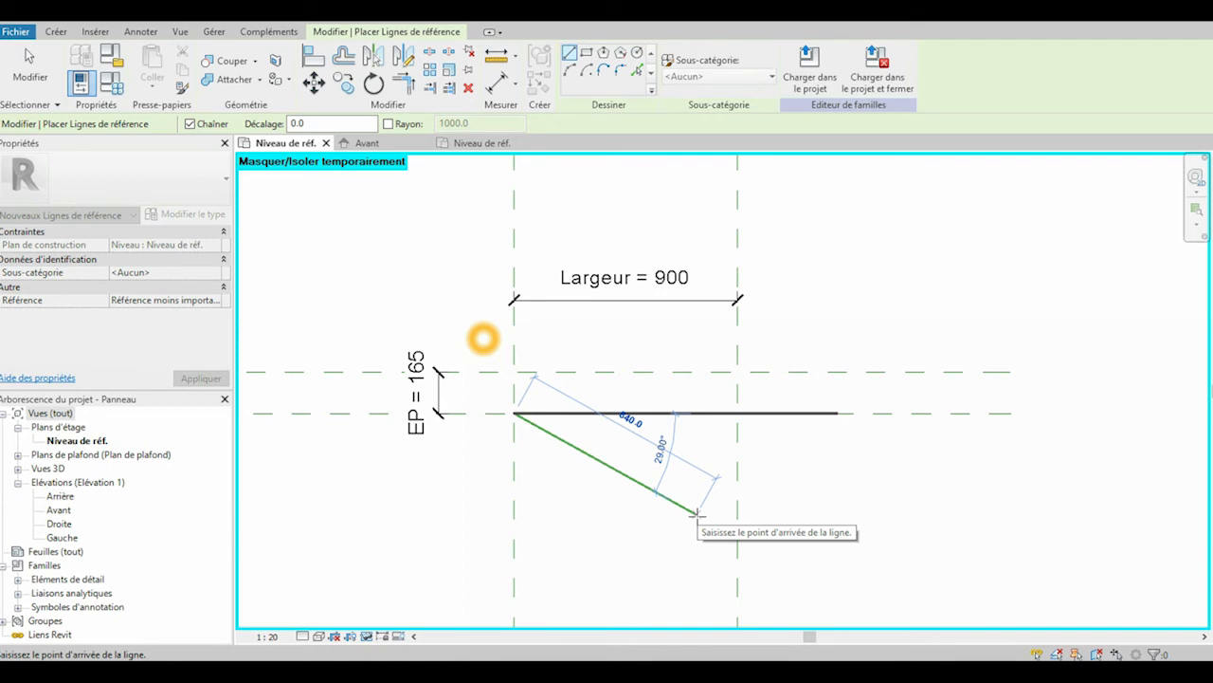
pyautogui.click(696, 513)
pyautogui.press('Escape')
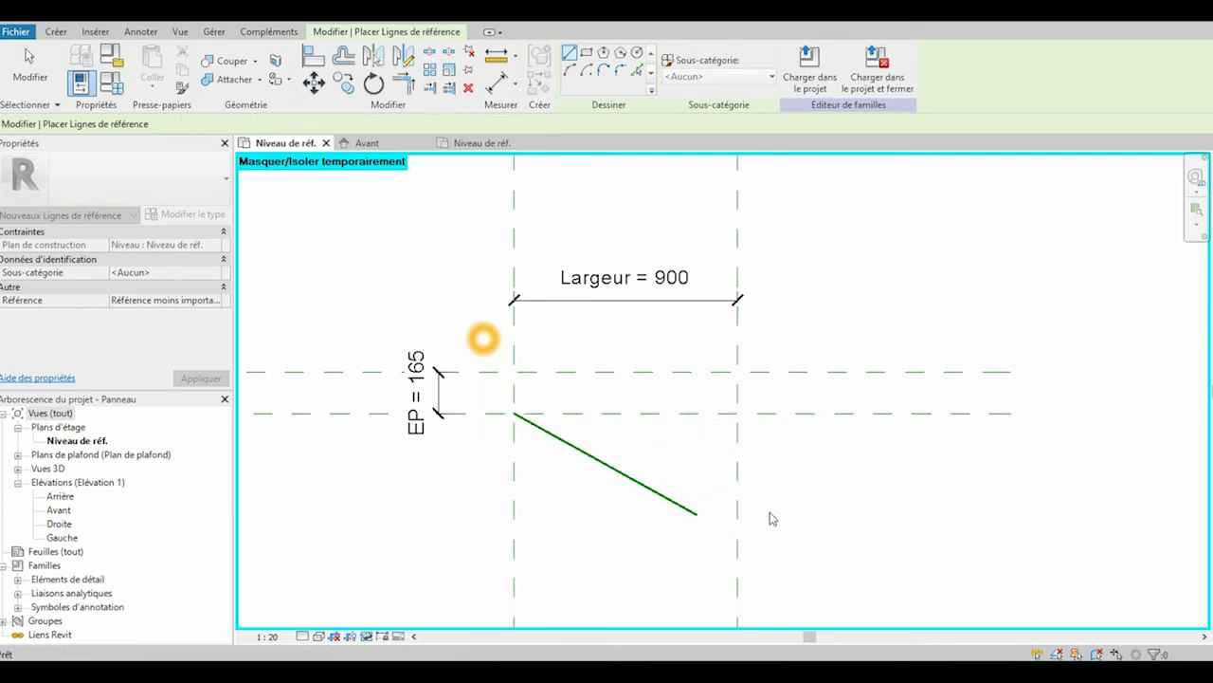
pyautogui.scroll(1, 735, 506)
pyautogui.press('Escape')
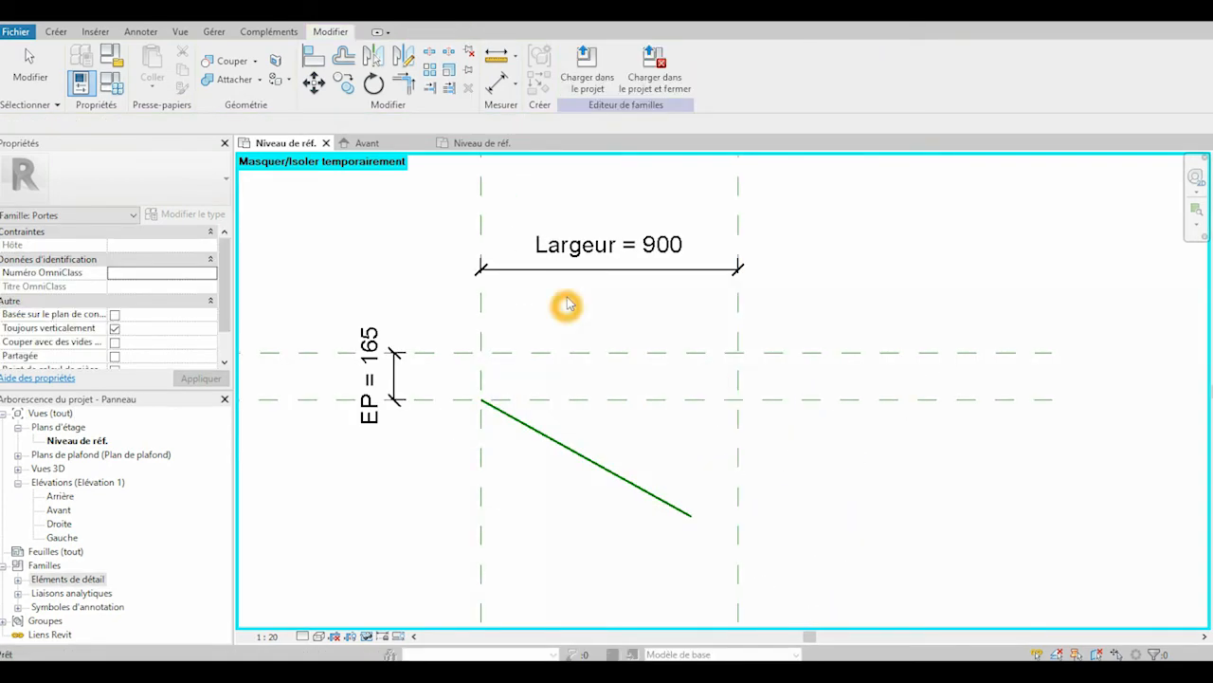
pyautogui.press('a')
pyautogui.press('l')
pyautogui.click(484, 404)
pyautogui.press('Tab')
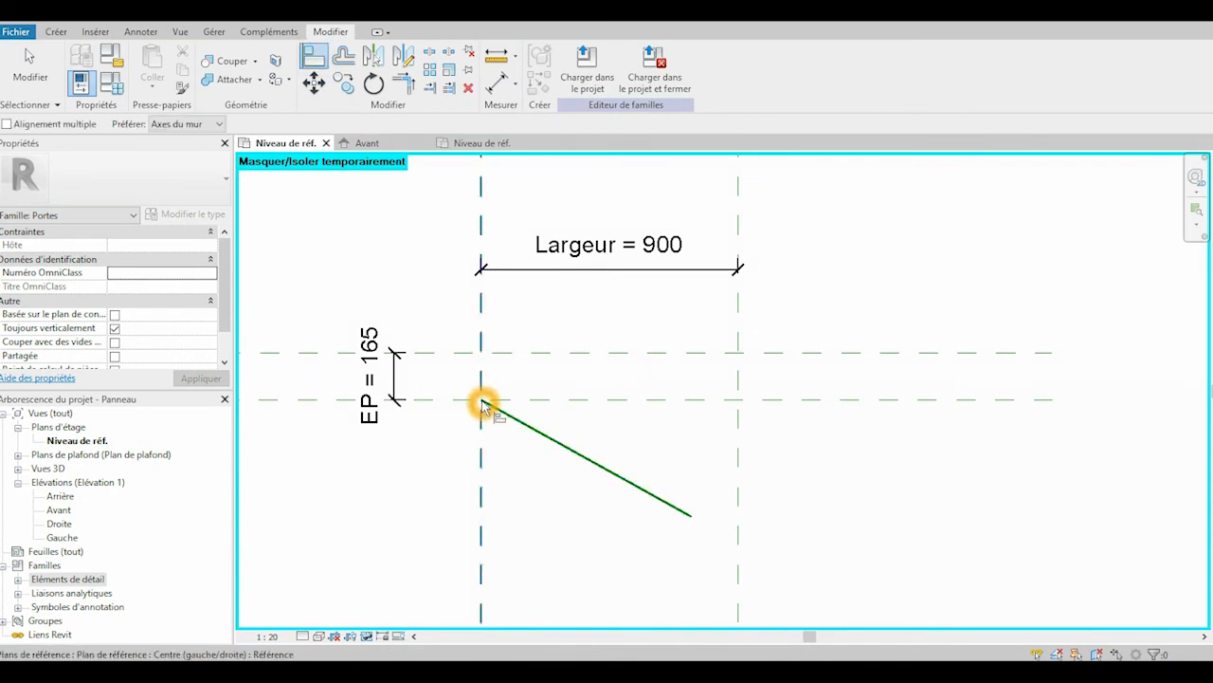
pyautogui.press('Tab')
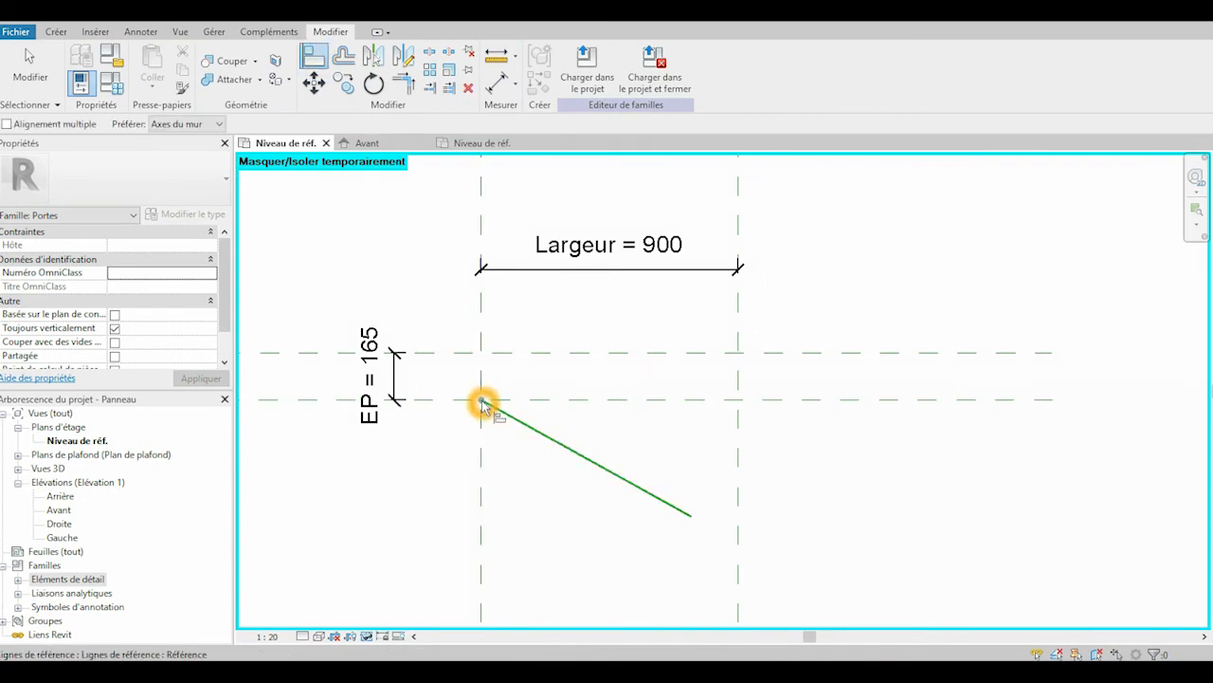
pyautogui.press('Escape')
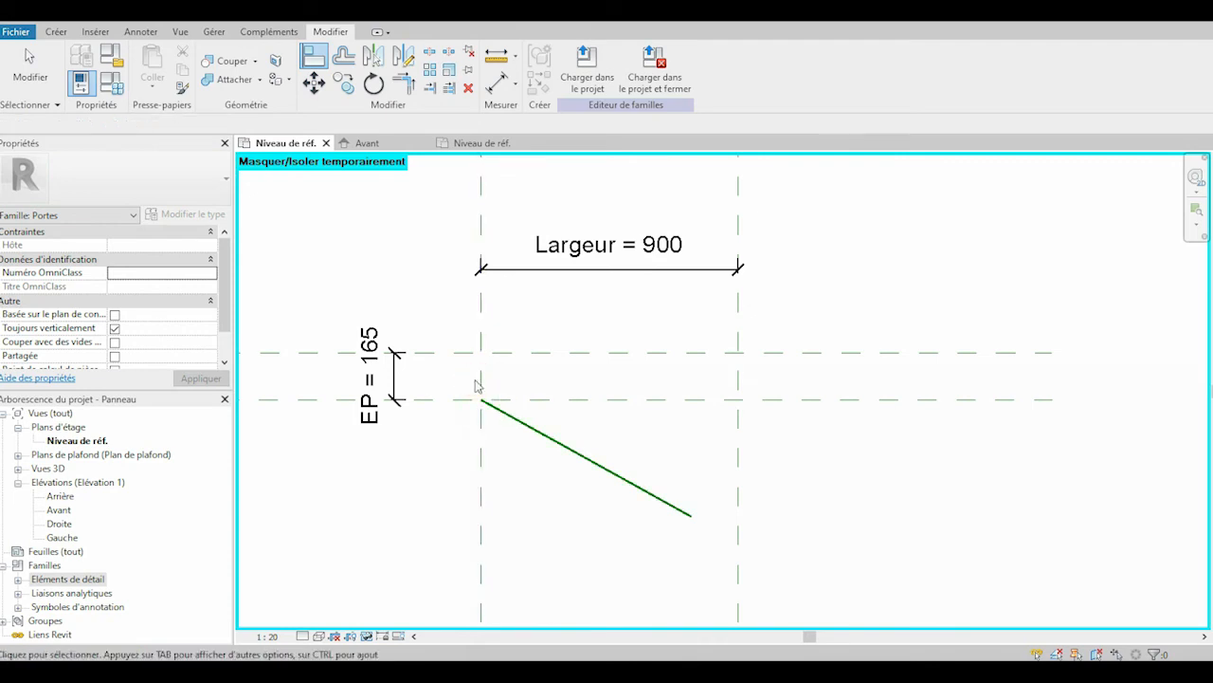
pyautogui.click(480, 382)
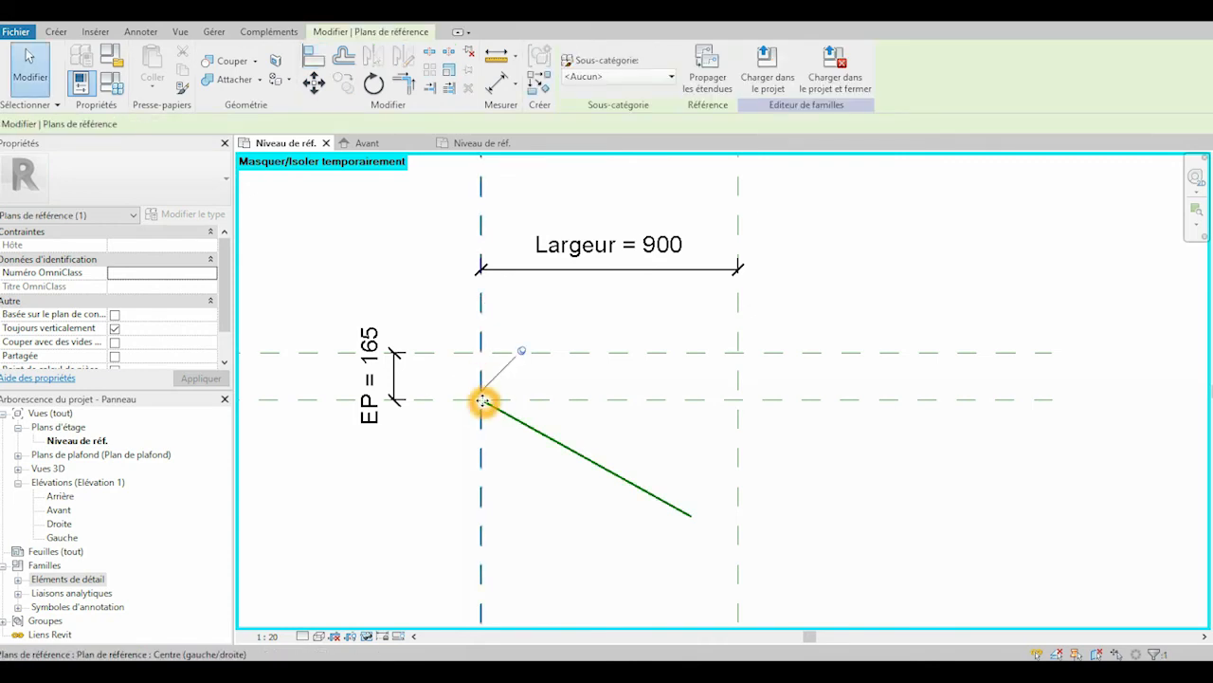
pyautogui.press('Escape')
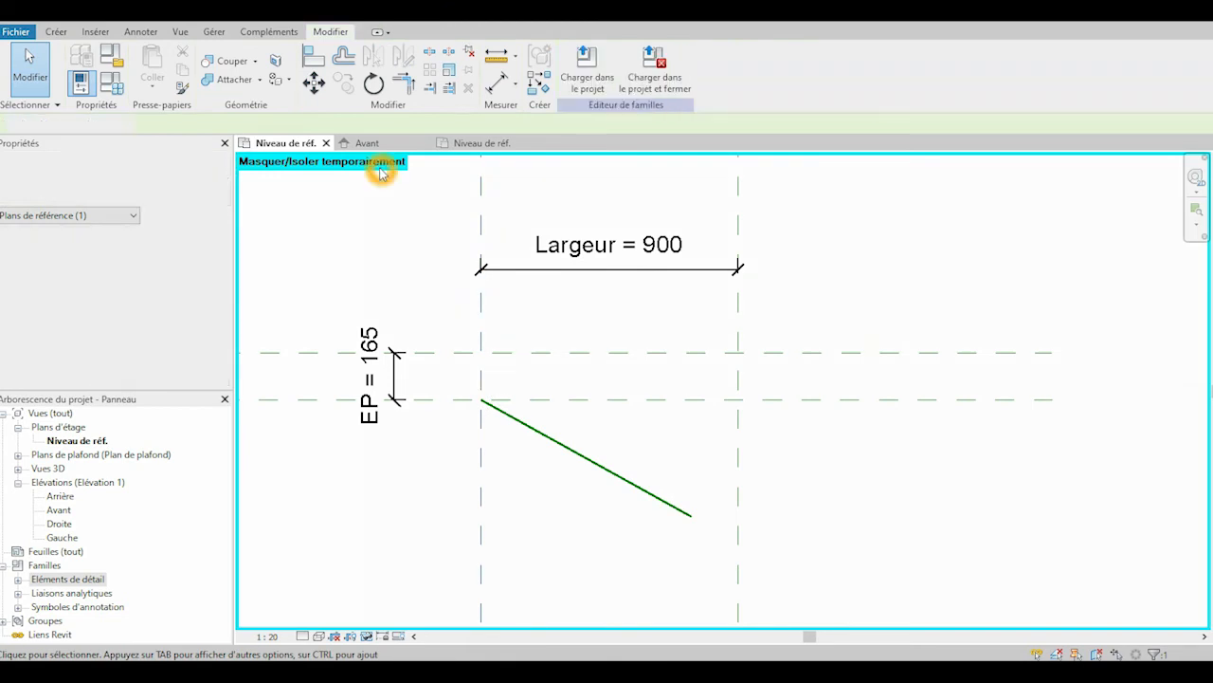
# Align the sloping reference line's upper endpoint with the vertical Centre (gauche/droite) reference plane and lock the alignment
pyautogui.click(314, 57)
pyautogui.click(482, 387)
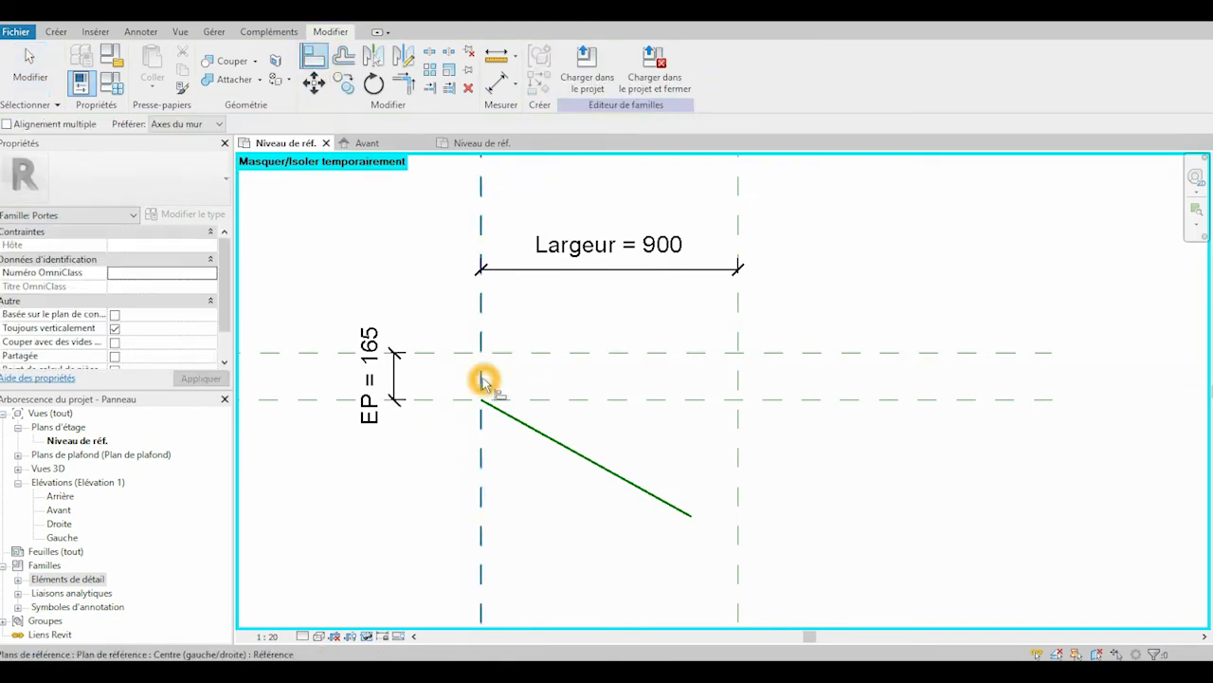
pyautogui.click(485, 402)
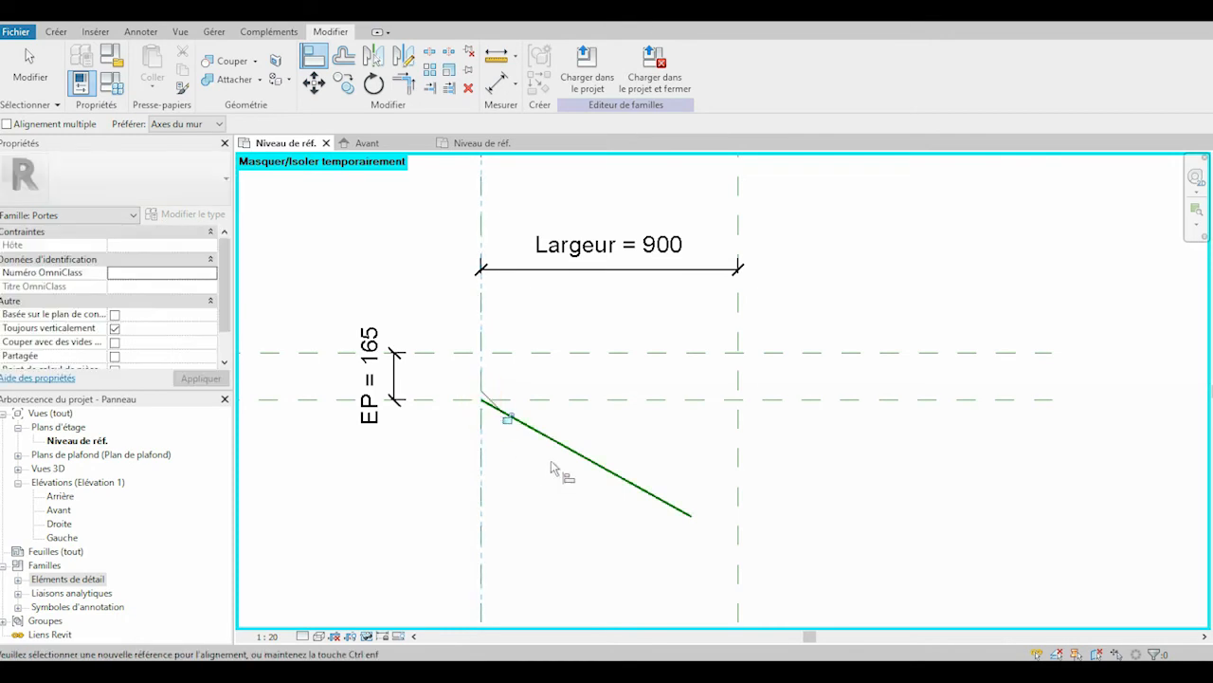
pyautogui.click(506, 425)
# Align the same endpoint of the reference line with the lower horizontal reference plane and lock the alignment
pyautogui.click(536, 402)
pyautogui.press('Escape')
pyautogui.click(537, 404)
pyautogui.click(480, 405)
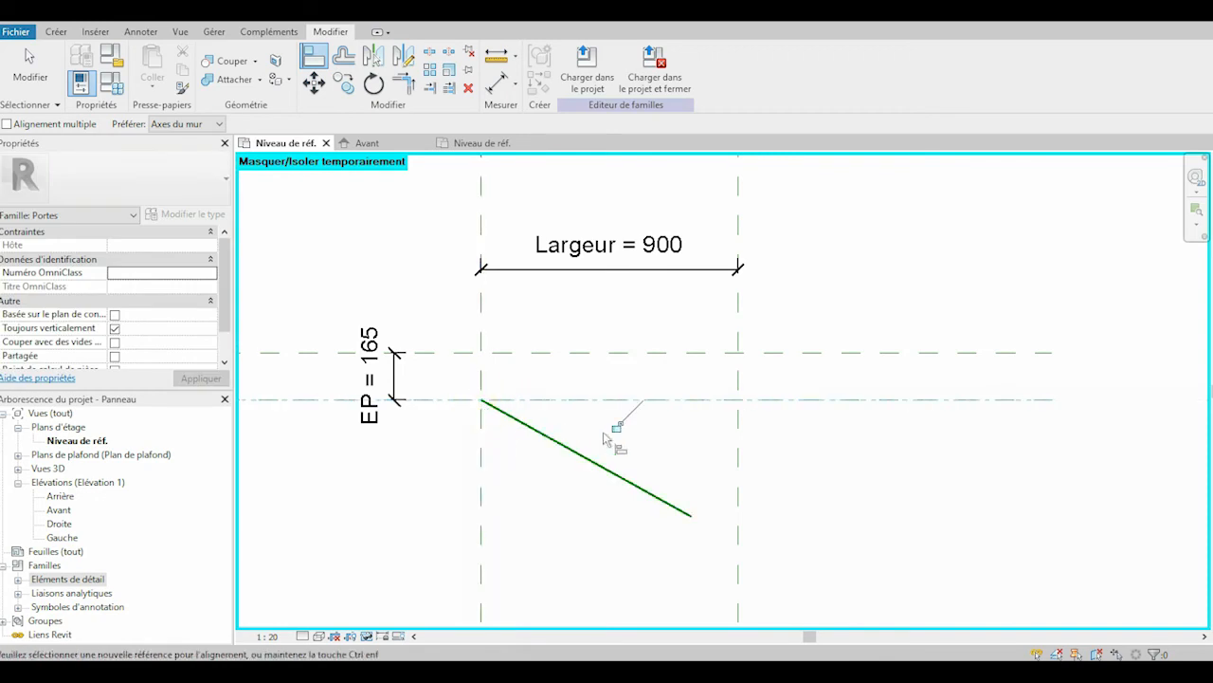
pyautogui.click(447, 422)
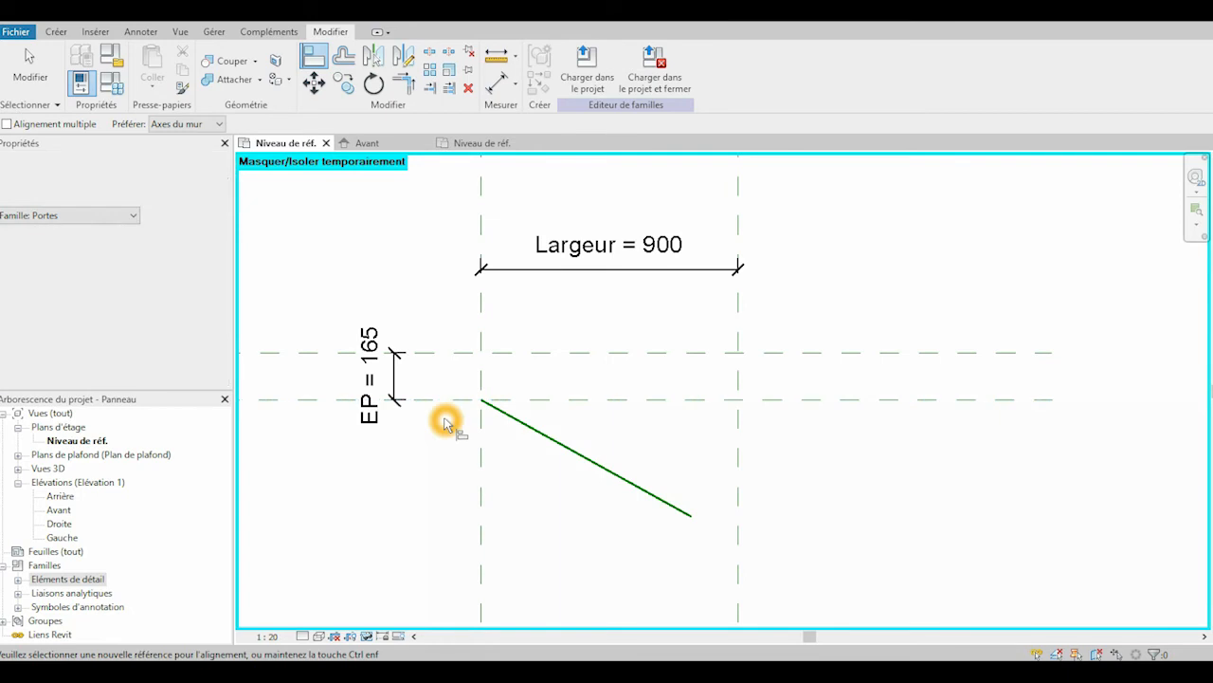
pyautogui.click(508, 427)
pyautogui.click(341, 548)
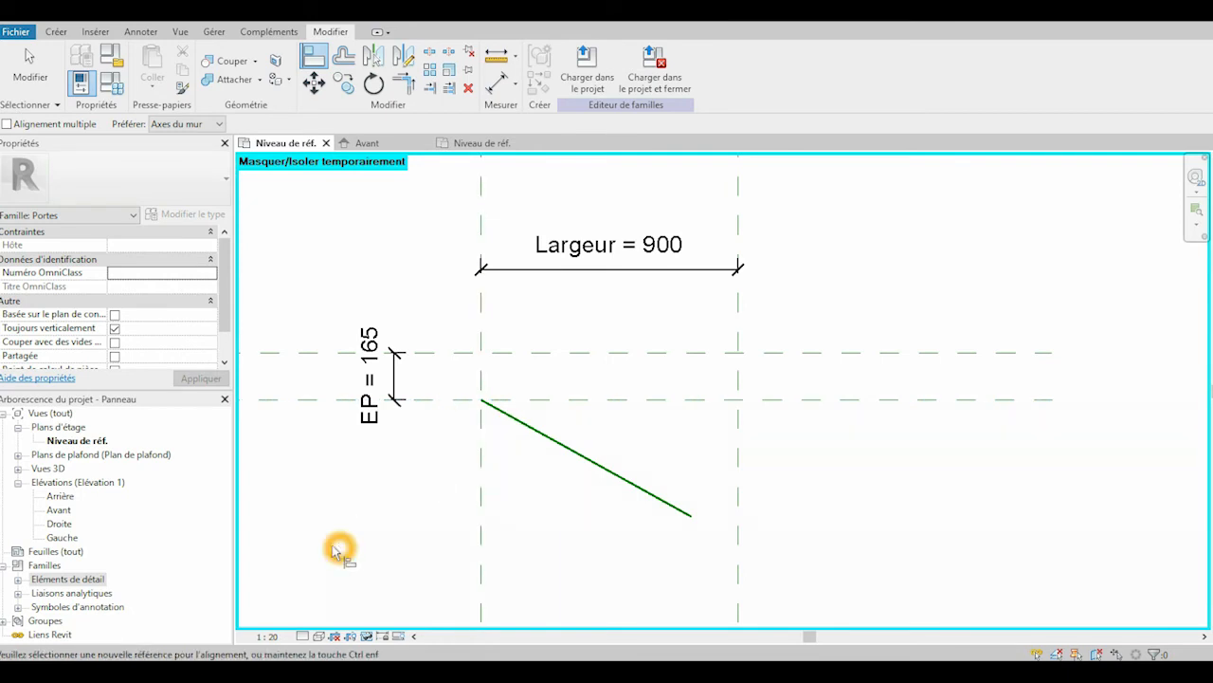
# Place an Element detail panneau component near the reference line's upper end, with the reference line's plane picked as its work plane
pyautogui.click(16, 579)
pyautogui.click(18, 580)
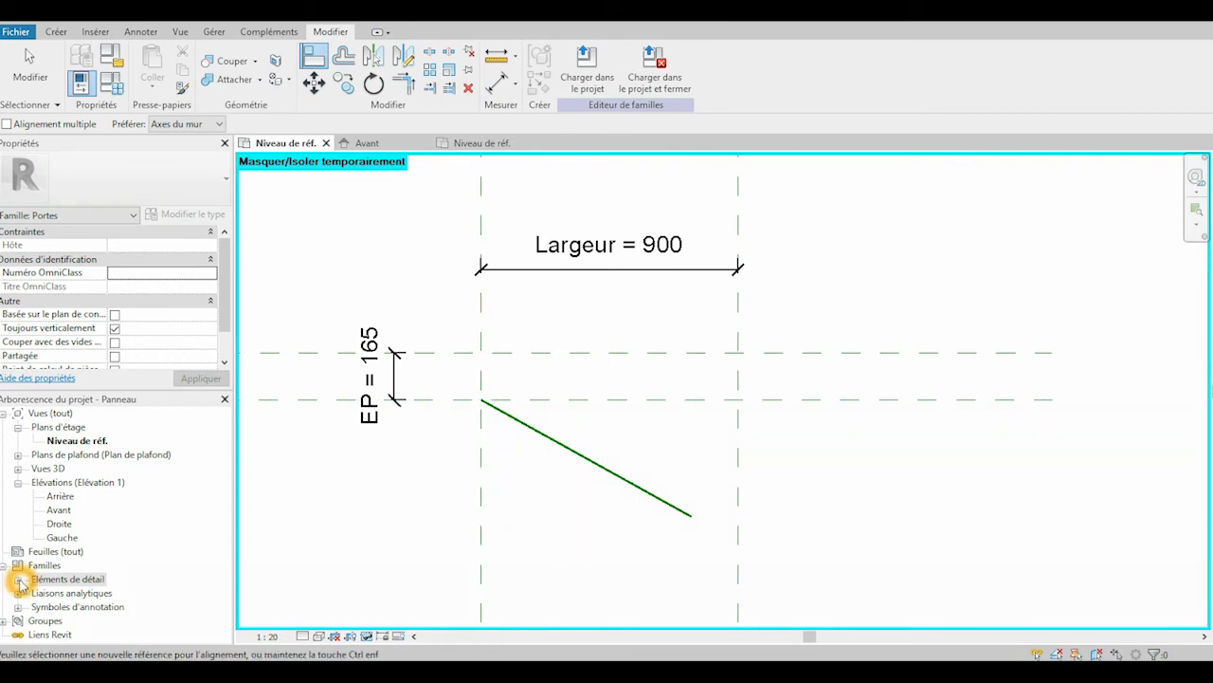
pyautogui.click(100, 607)
pyautogui.click(599, 418)
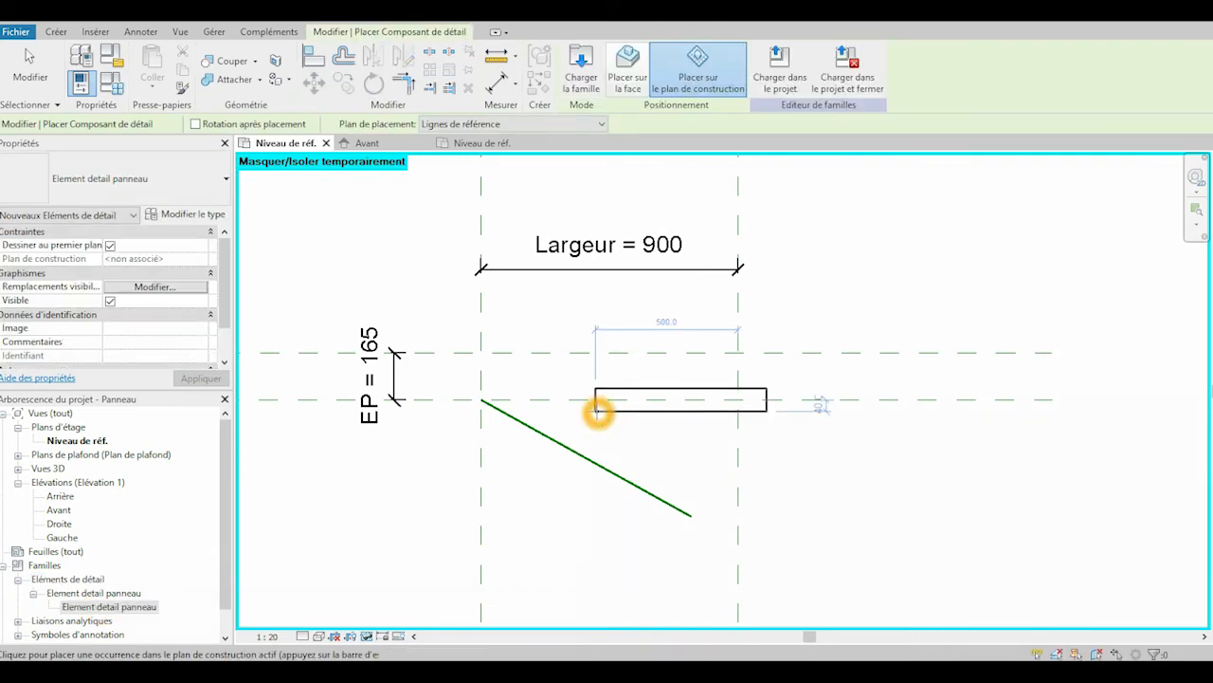
pyautogui.click(573, 126)
pyautogui.click(512, 139)
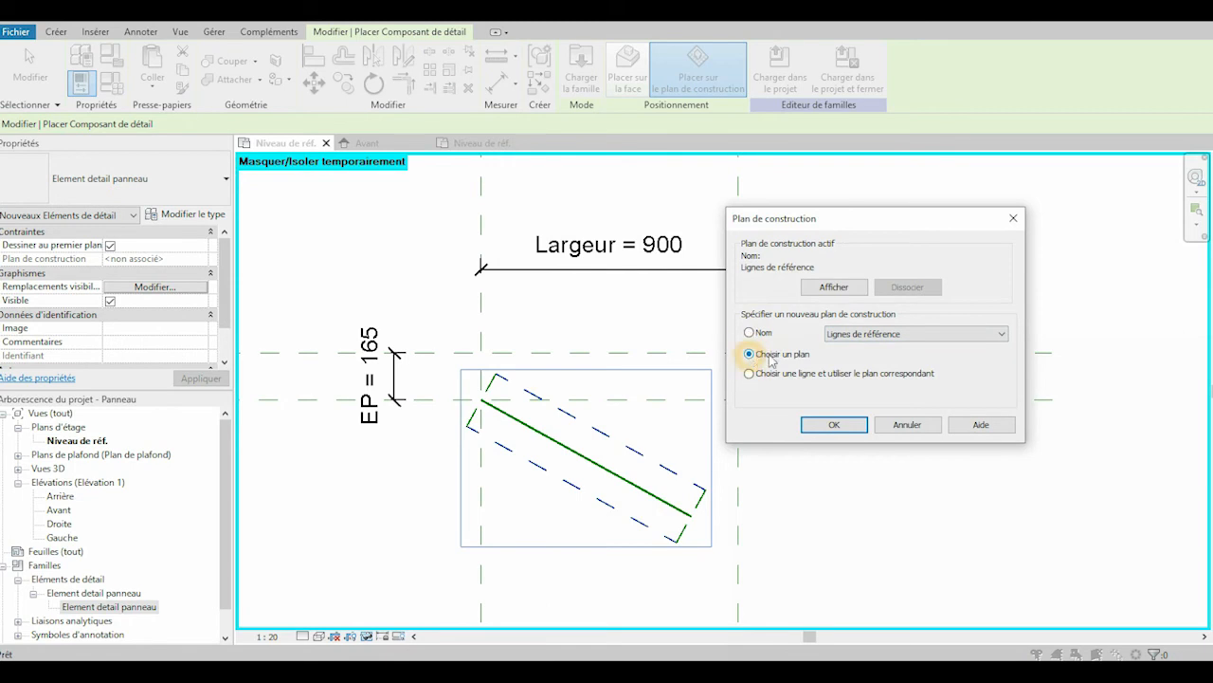
pyautogui.click(835, 424)
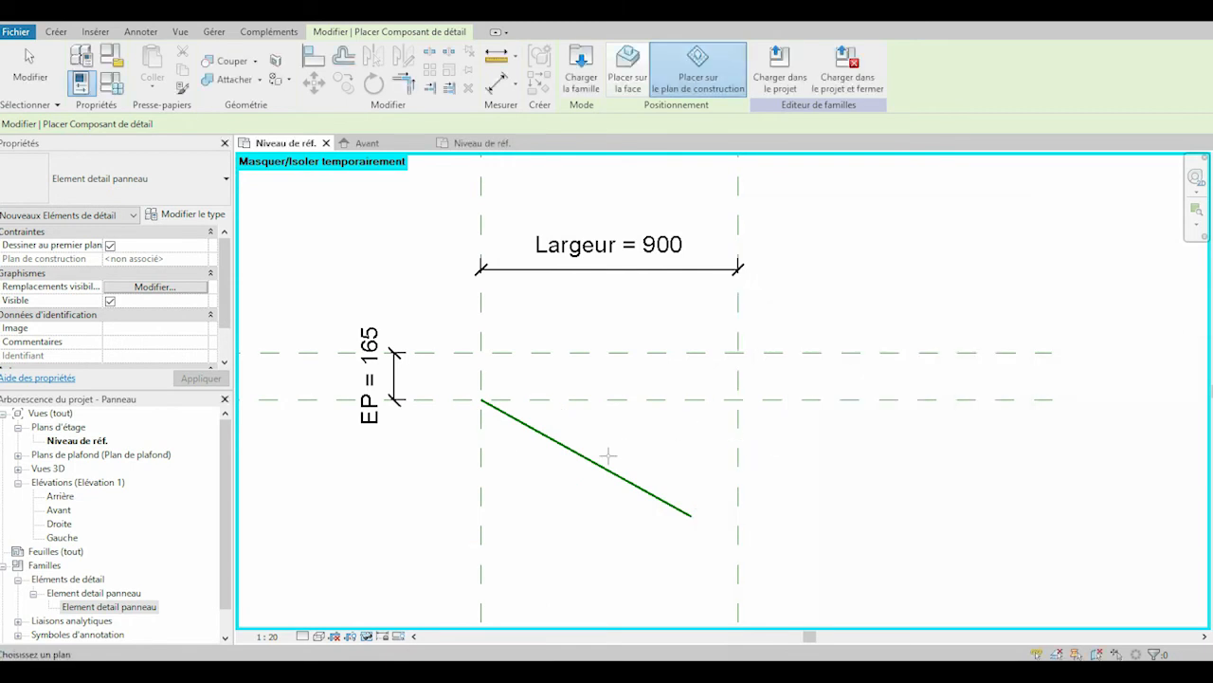
pyautogui.click(603, 467)
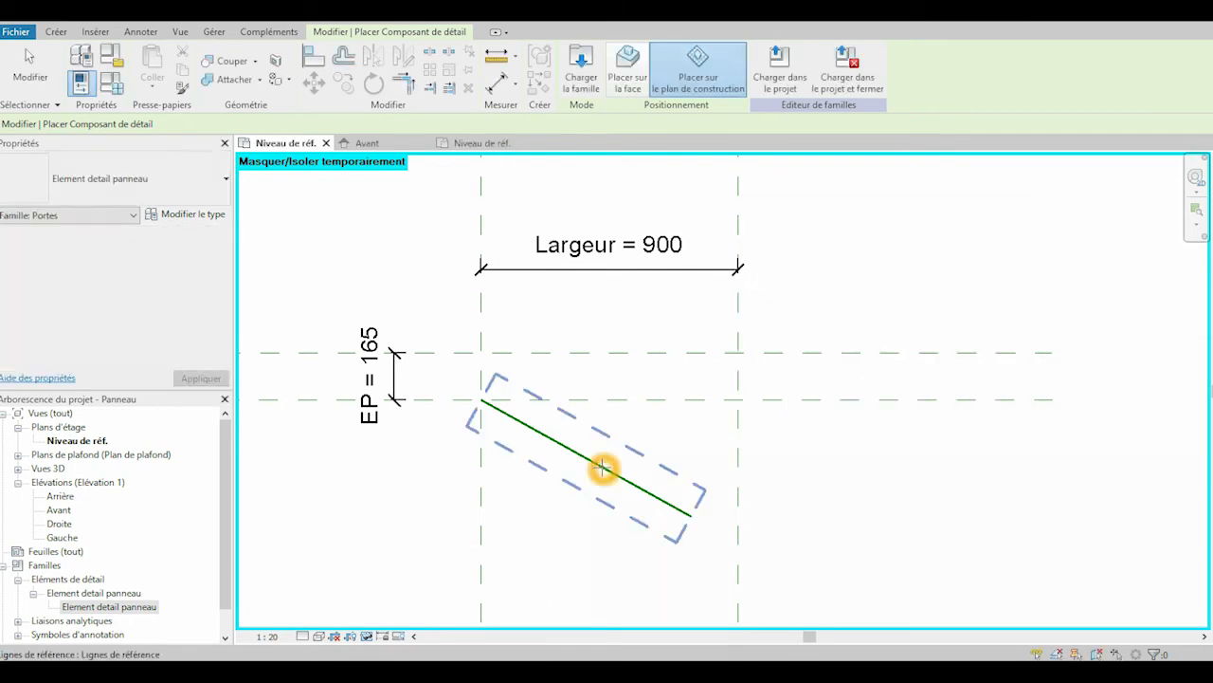
pyautogui.click(503, 412)
pyautogui.click(504, 411)
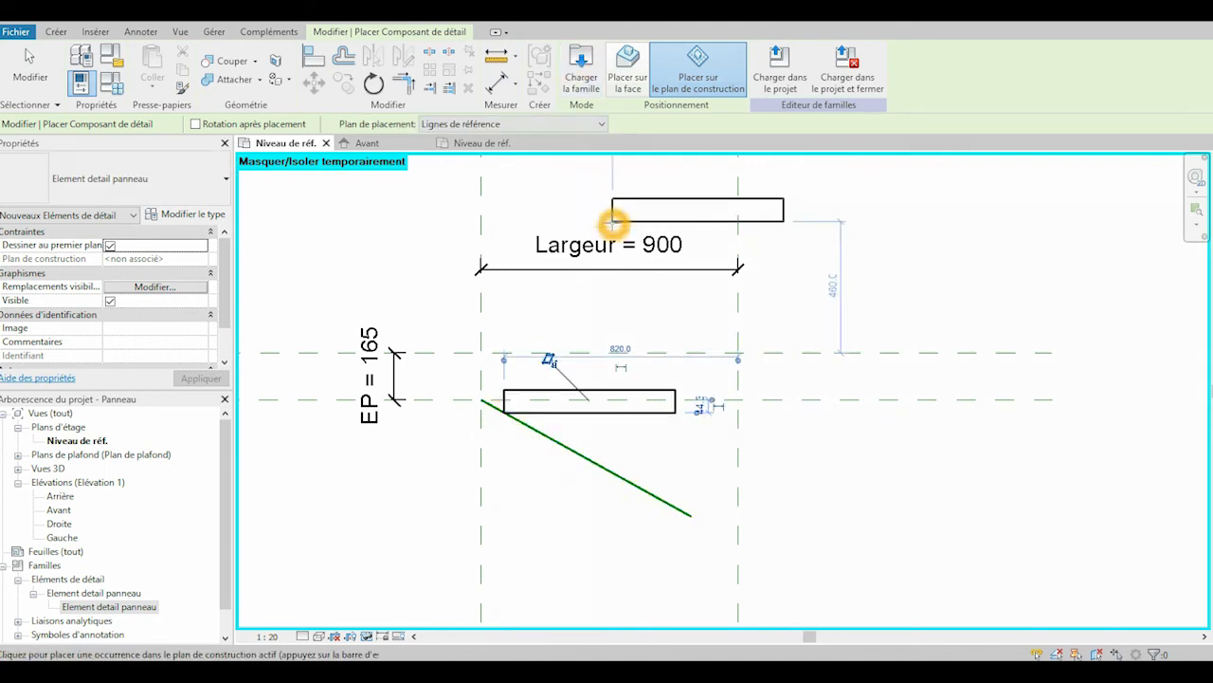
pyautogui.click(576, 326)
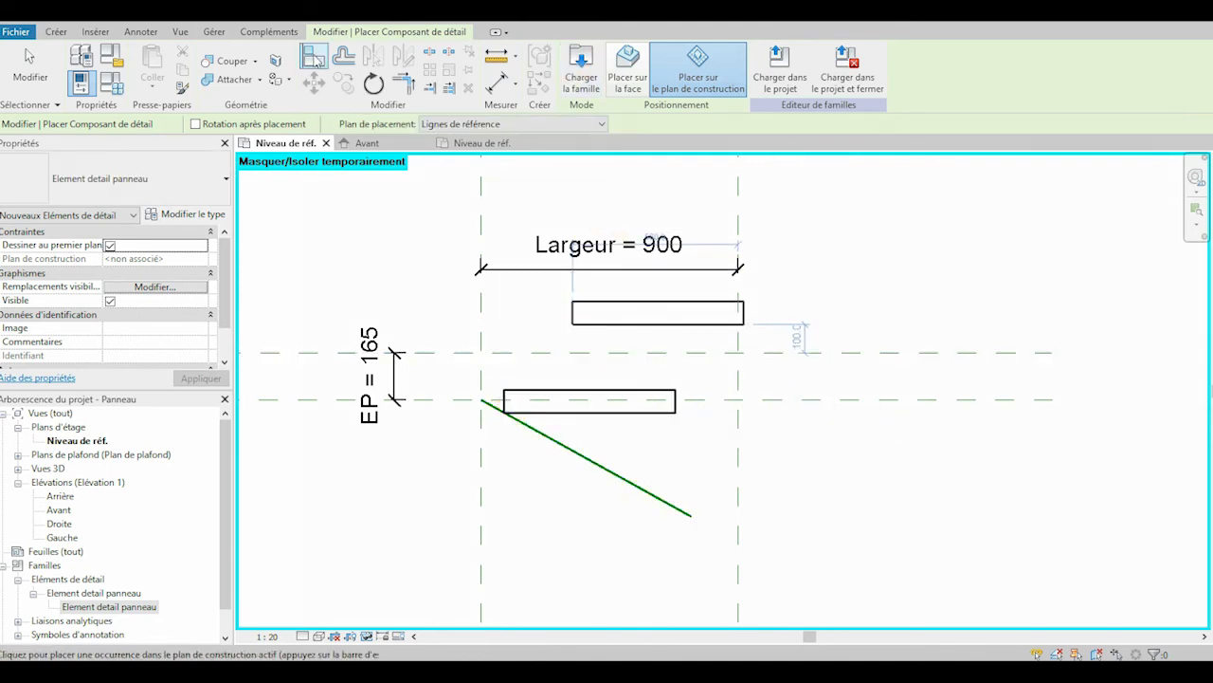
# Align the lower long edge of the panel detail component with the sloping reference line and lock it
pyautogui.click(314, 57)
pyautogui.click(614, 474)
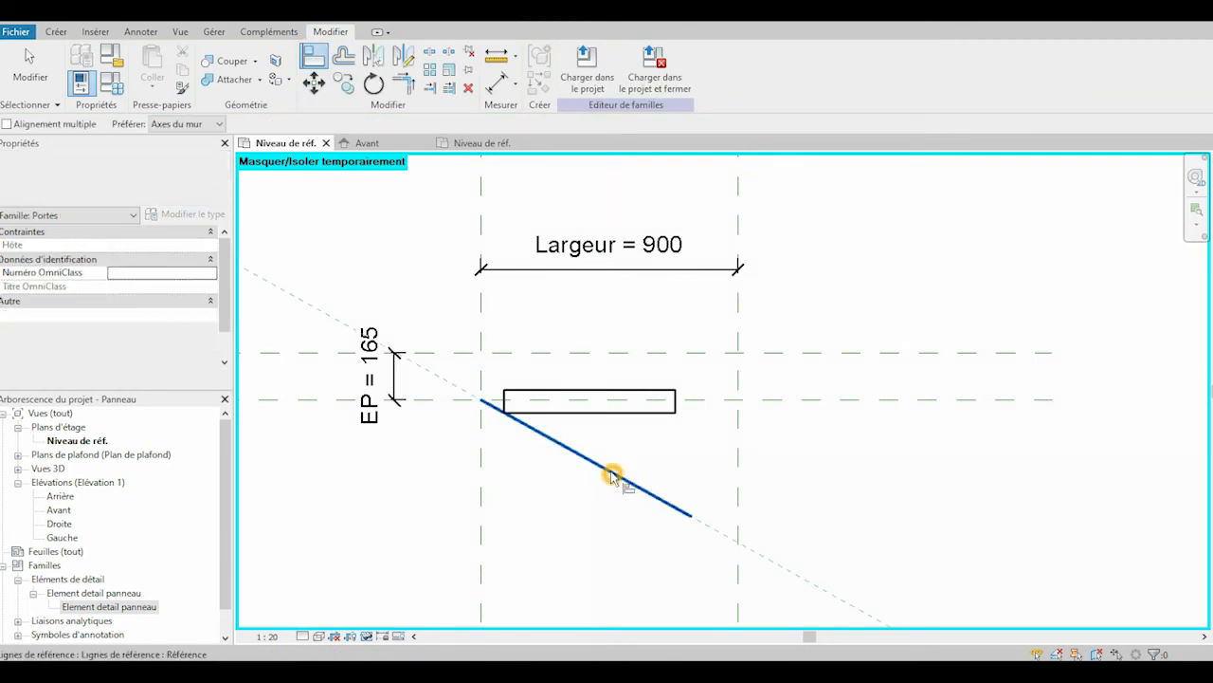
pyautogui.click(618, 415)
pyautogui.click(619, 414)
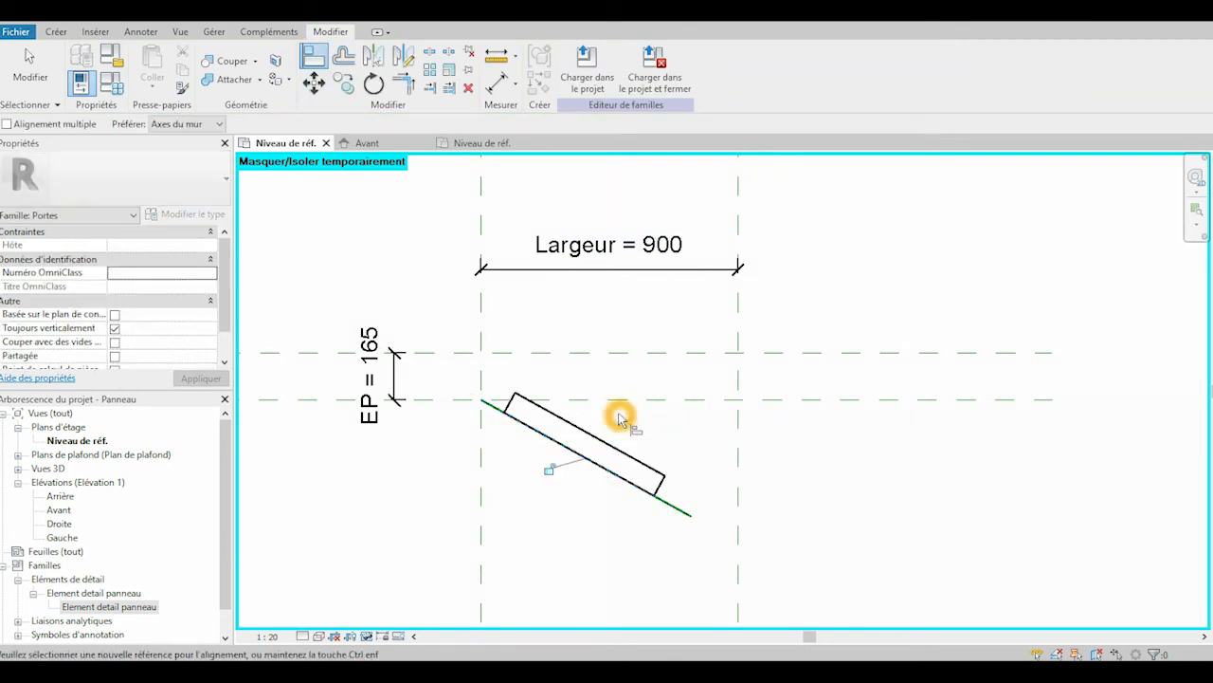
pyautogui.click(551, 470)
# Align the panel detail's upper short edge with the reference line's endpoint at the reference planes' intersection
pyautogui.scroll(3, 496, 418)
pyautogui.click(469, 390)
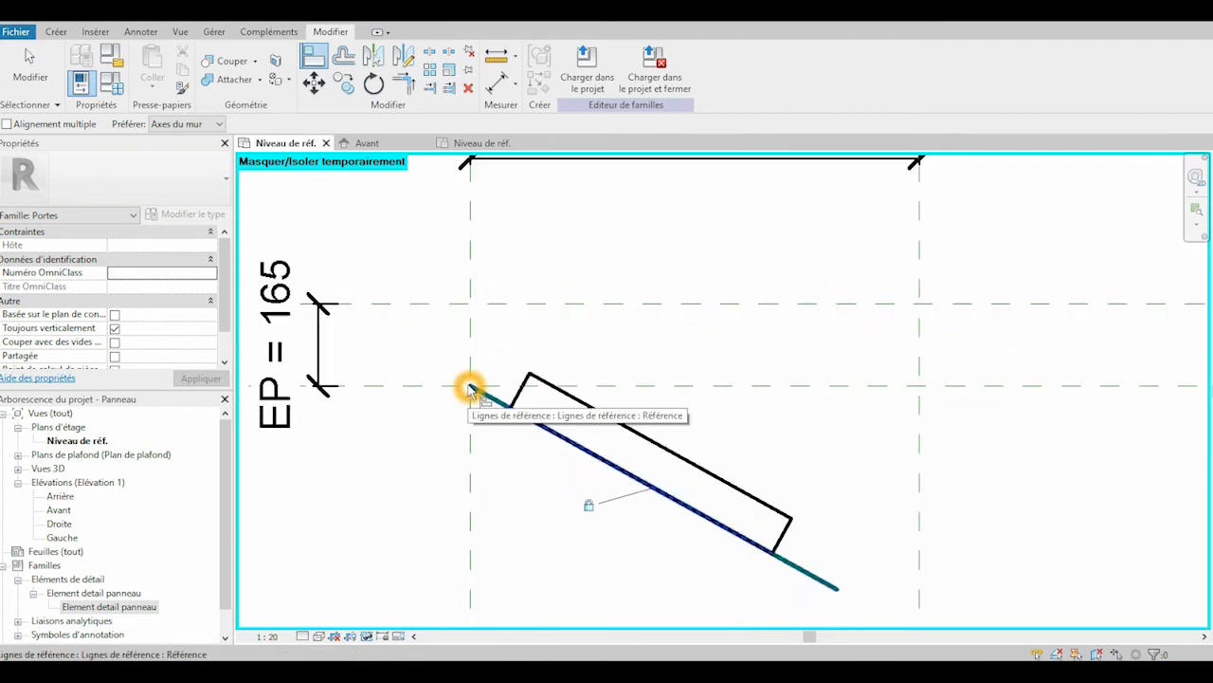
pyautogui.press('Tab')
pyautogui.press('Tab')
pyautogui.press('Tab')
pyautogui.click(470, 389)
pyautogui.press('Tab')
pyautogui.press('Tab')
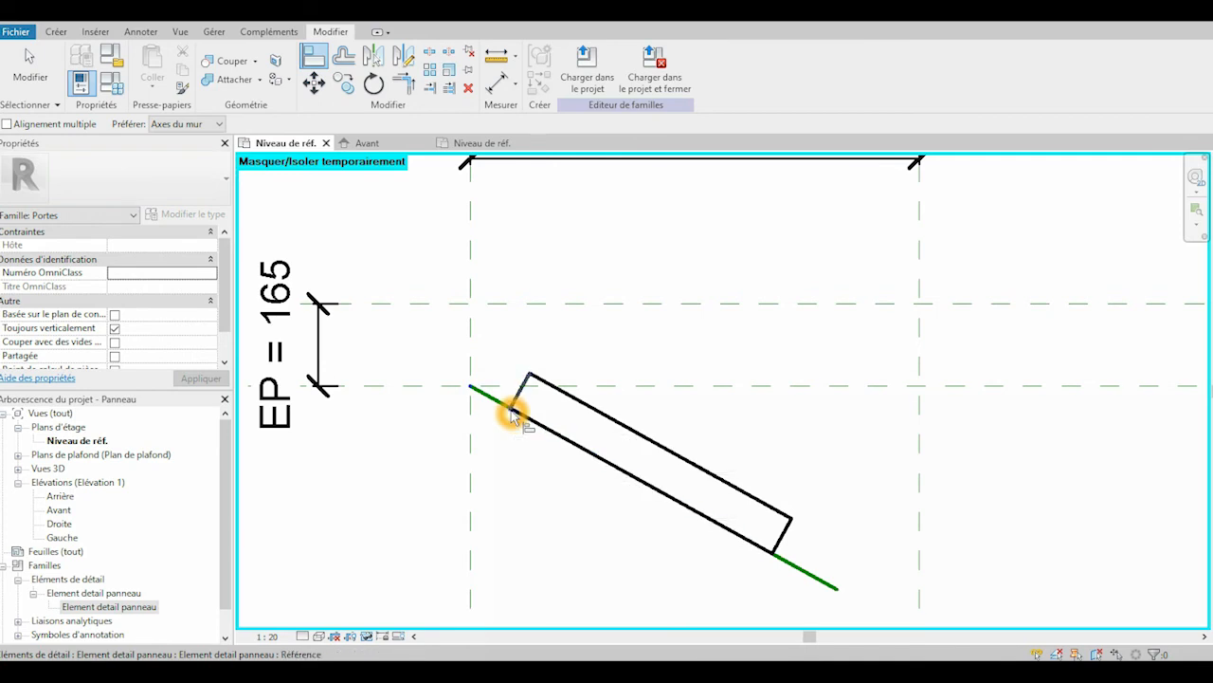
pyautogui.click(507, 409)
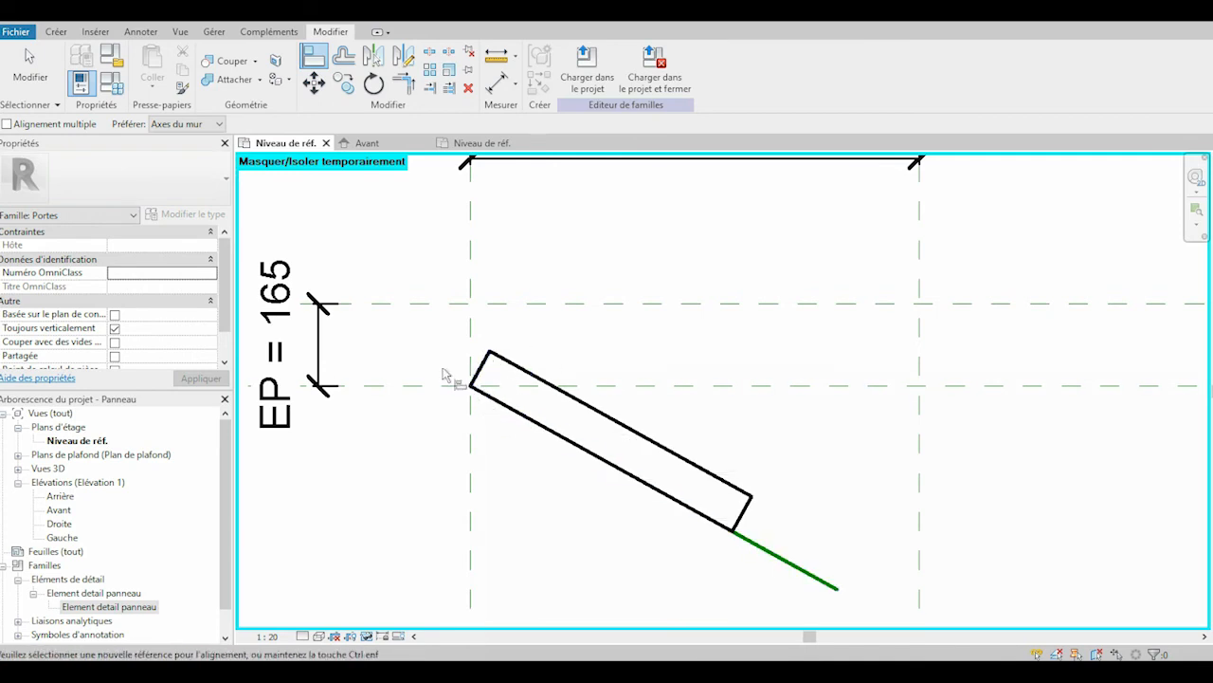
pyautogui.click(486, 410)
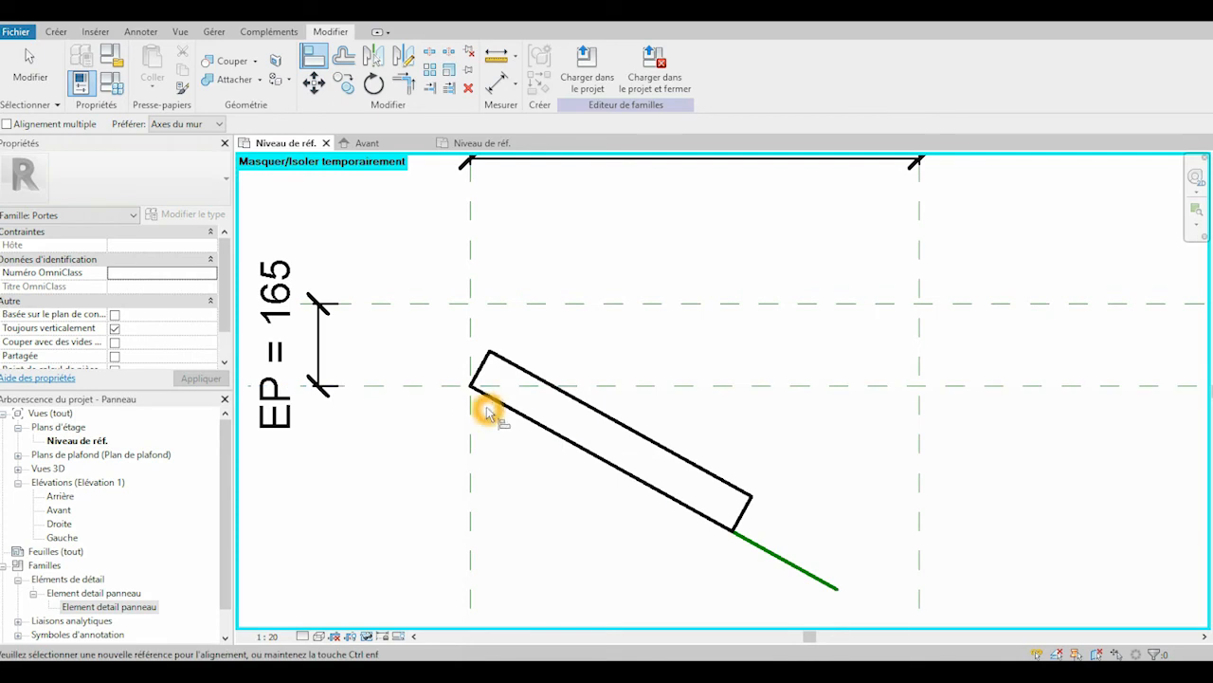
# Add an angular dimension between the sloping reference line and the lower horizontal reference plane
pyautogui.scroll(-1, 486, 411)
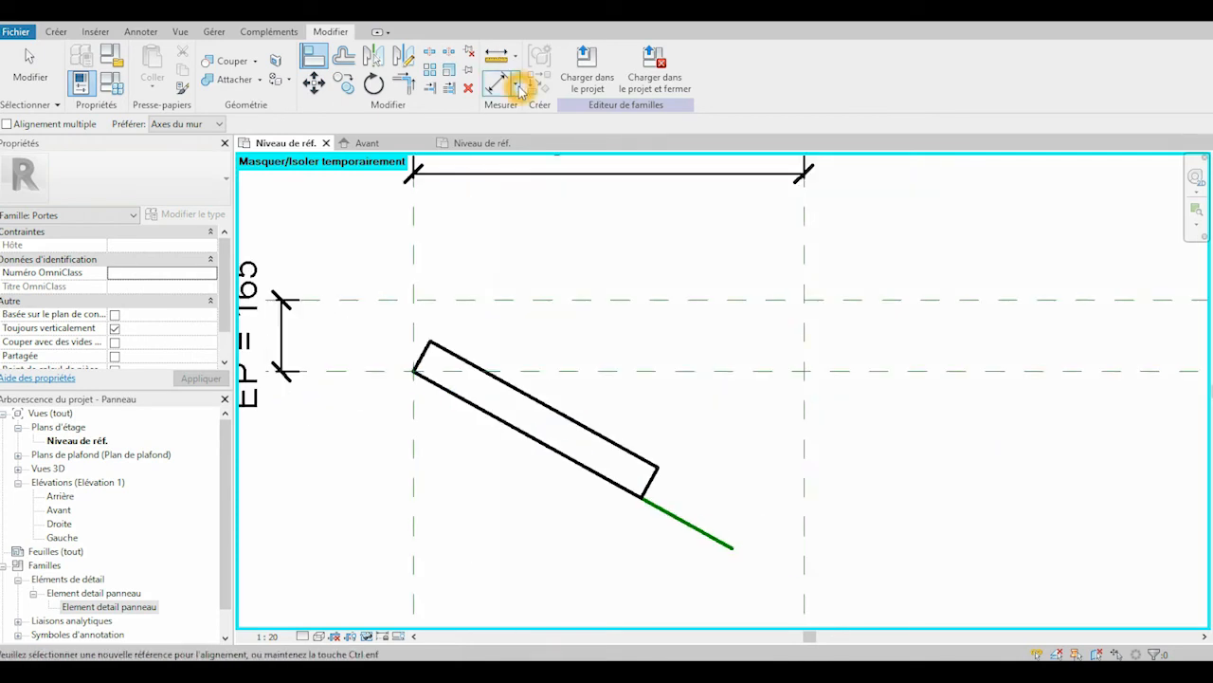
pyautogui.click(519, 87)
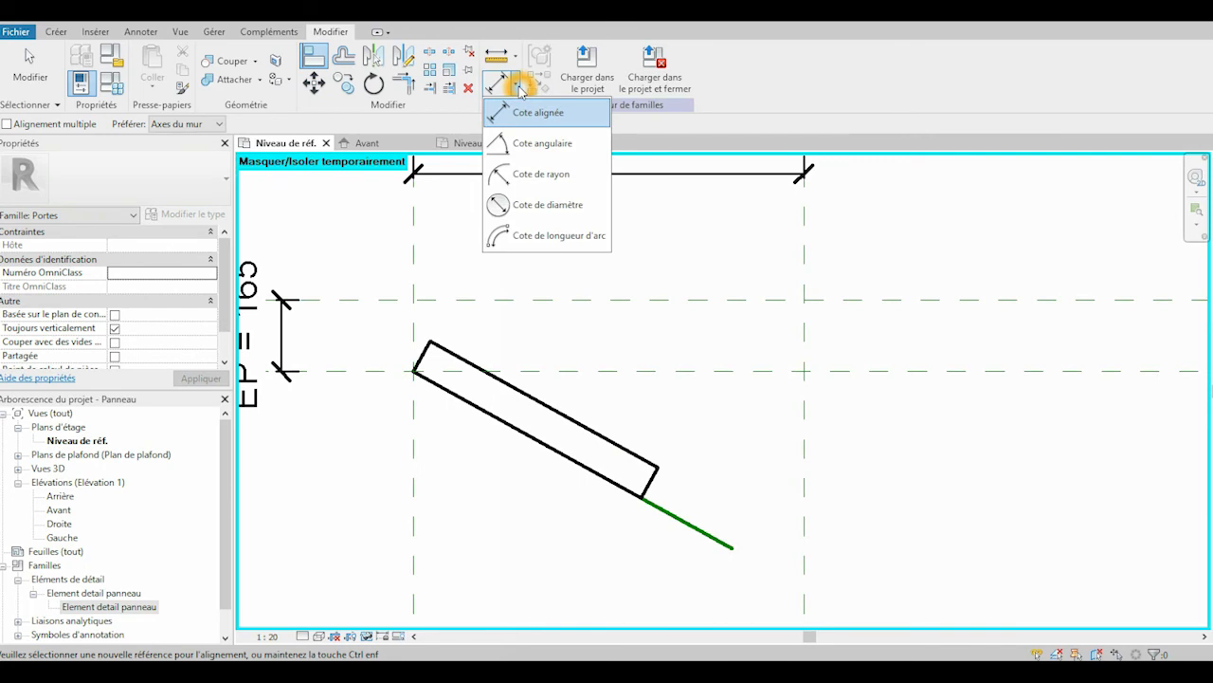
pyautogui.click(541, 149)
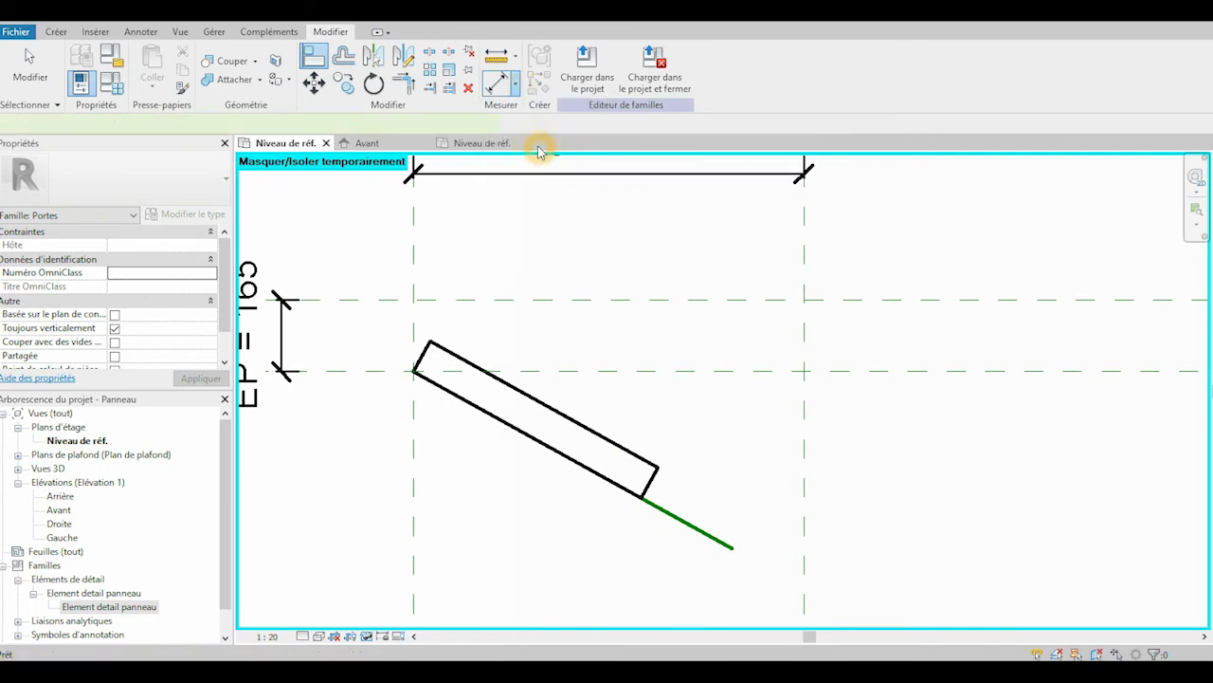
pyautogui.click(752, 548)
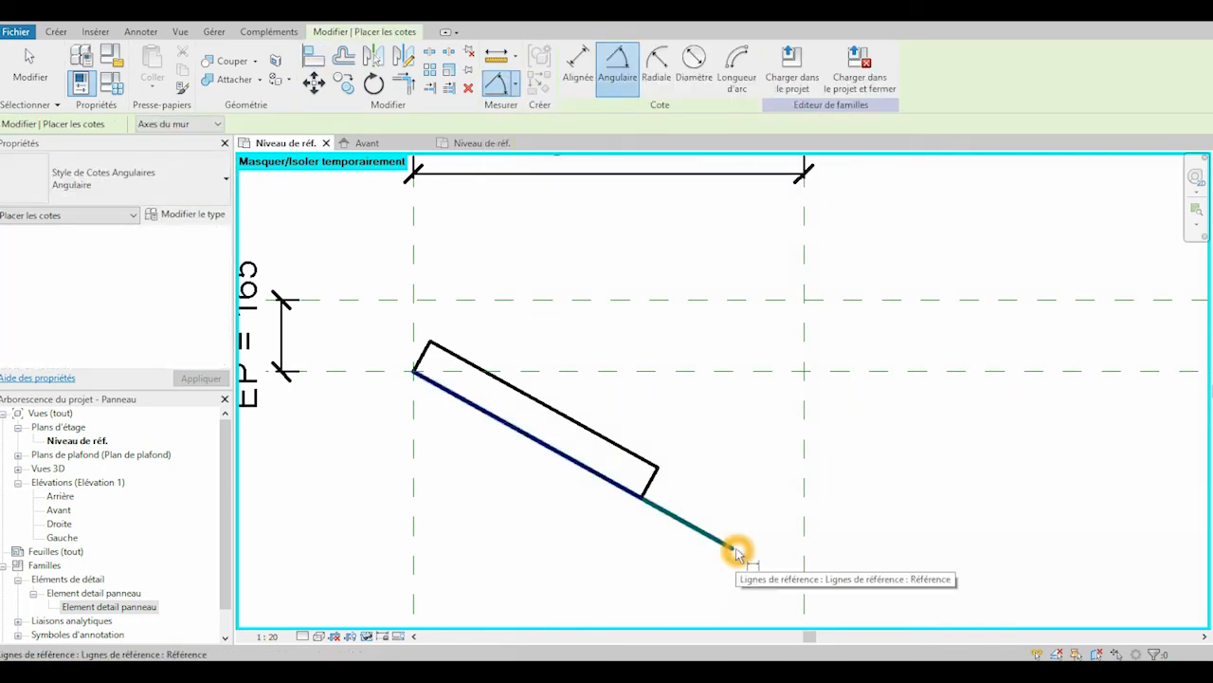
pyautogui.click(779, 371)
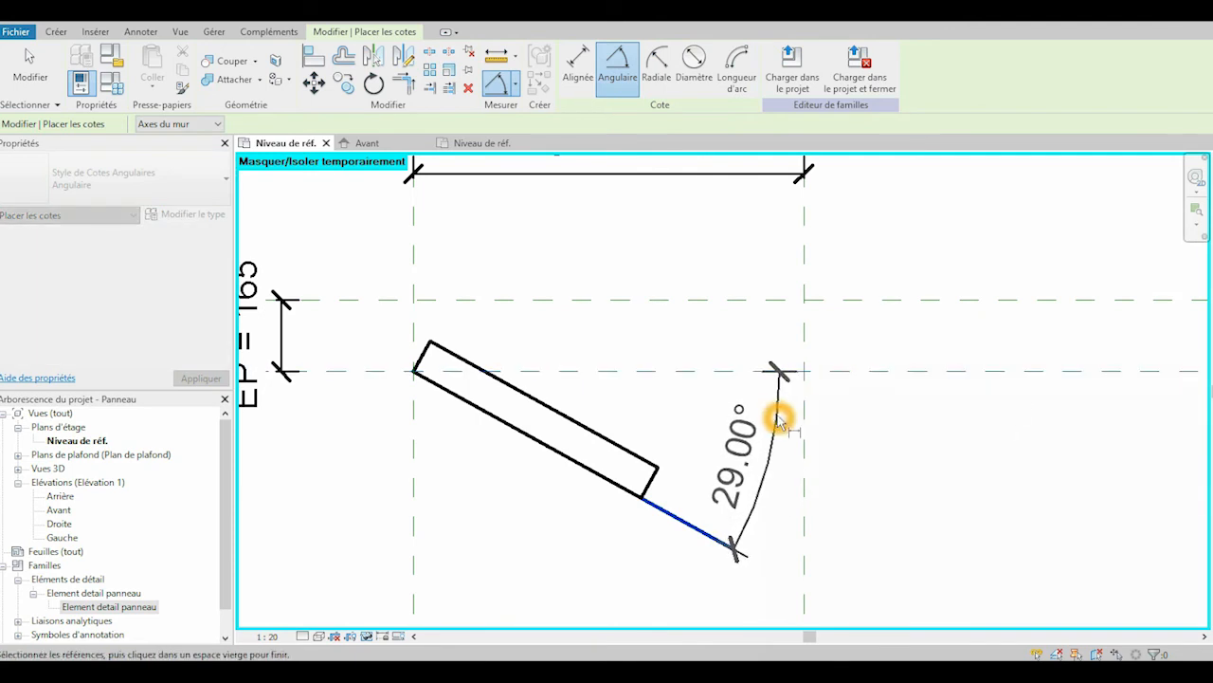
pyautogui.click(779, 418)
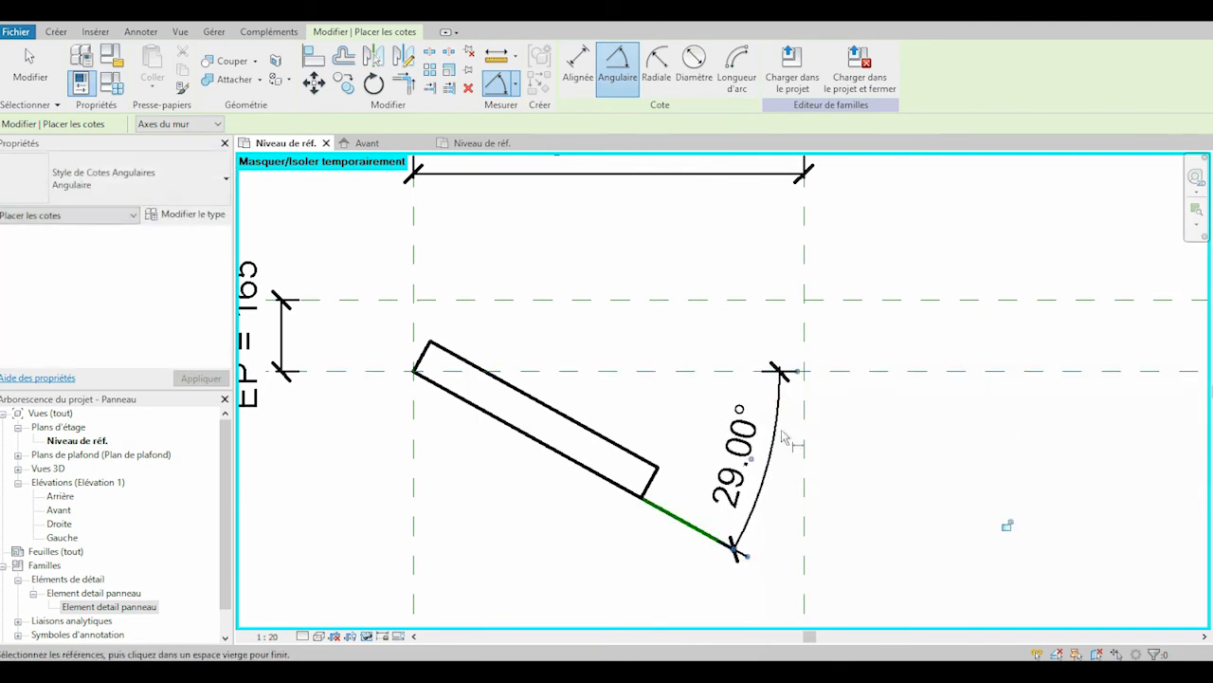
pyautogui.press('Escape')
pyautogui.press('Escape')
# Label the angular dimension with a new family type parameter named Ouverture, grouped under Cotes
pyautogui.click(775, 462)
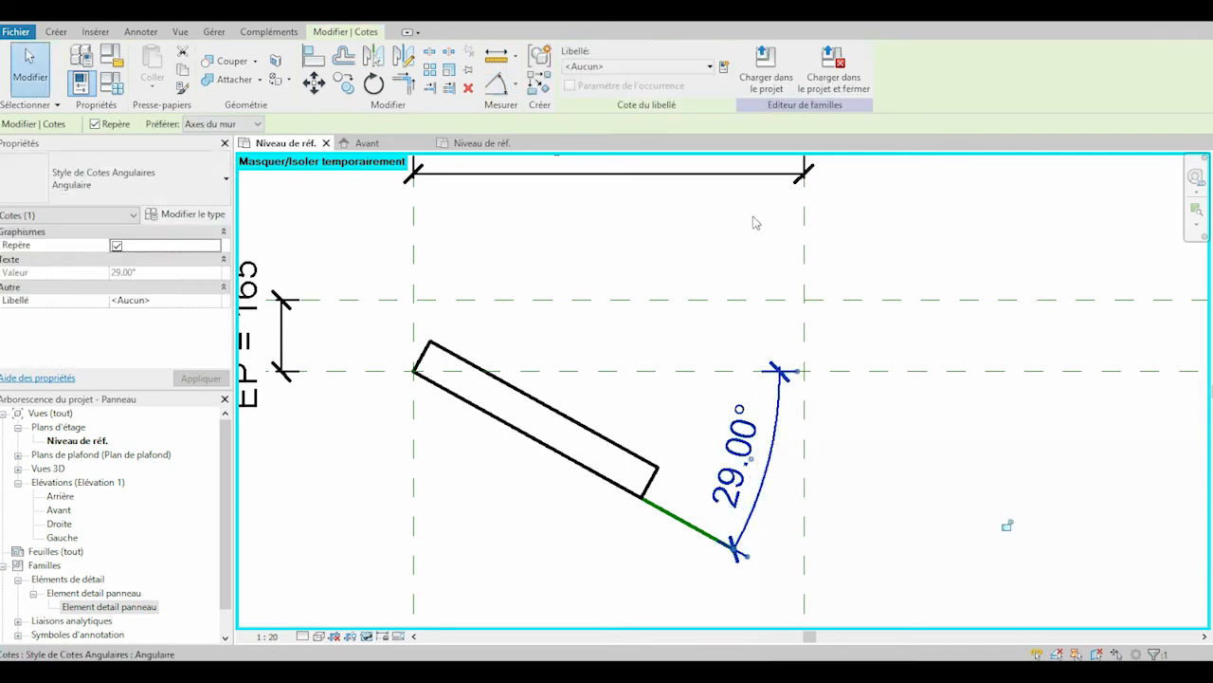
pyautogui.click(725, 69)
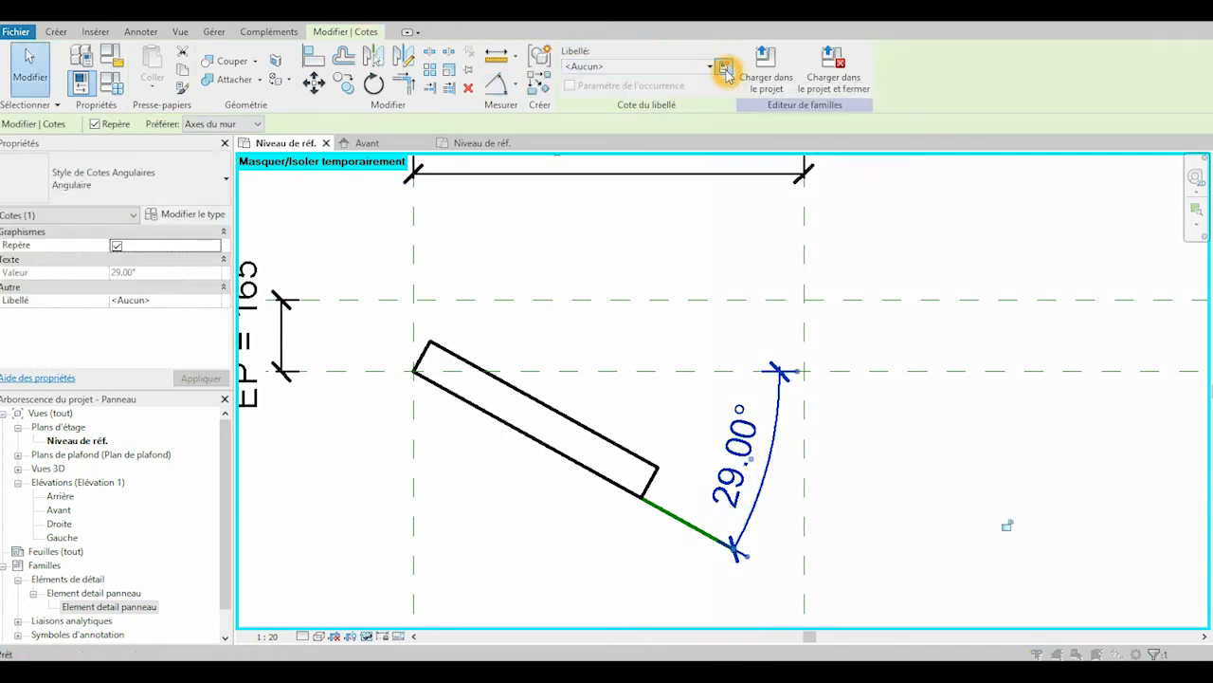
pyautogui.write('Ouverture')
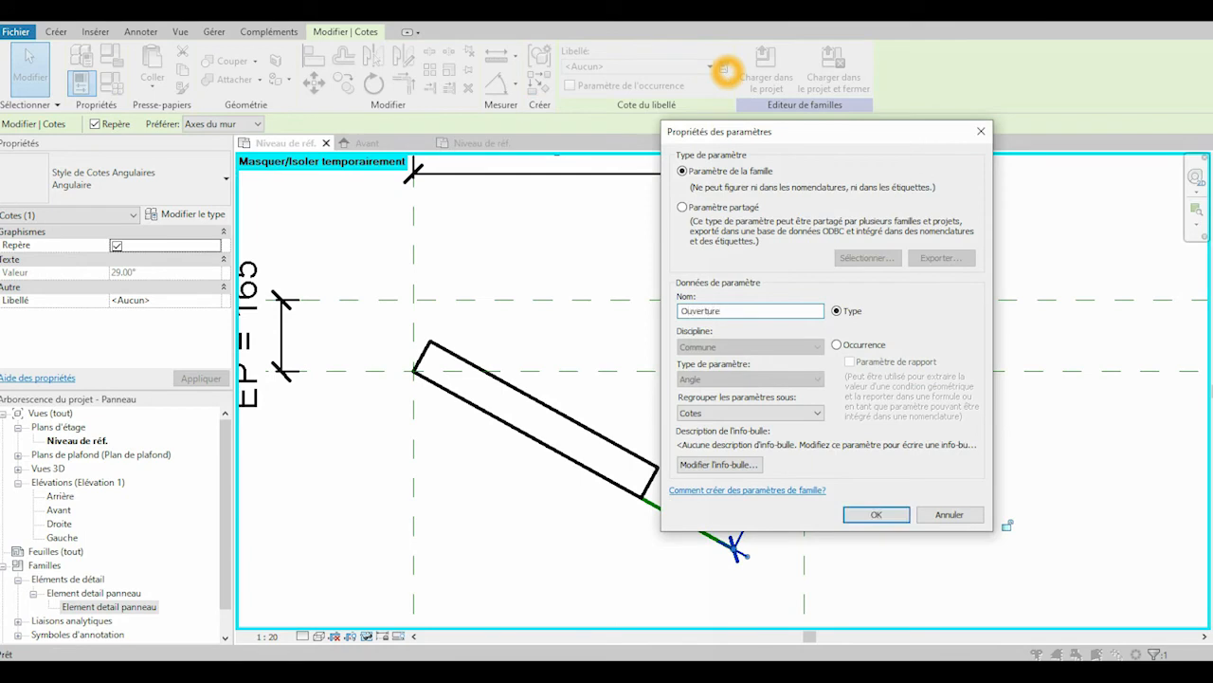
pyautogui.click(906, 513)
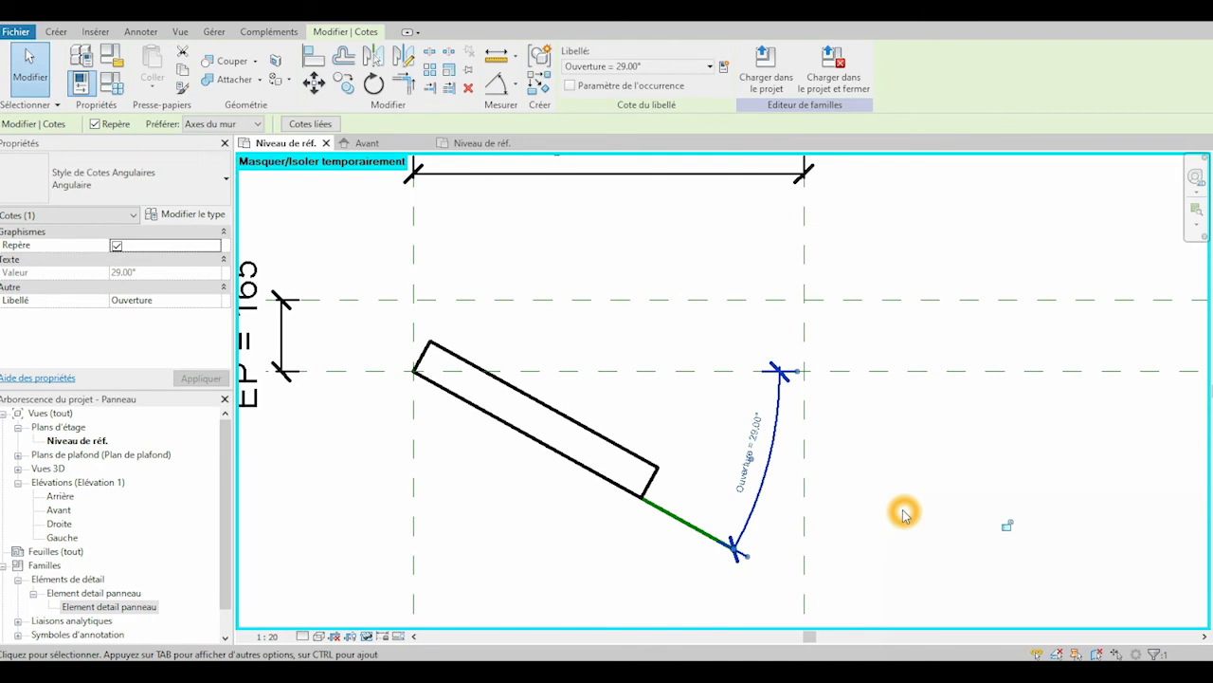
# Set the reference level view scale to 1:5
pyautogui.click(897, 458)
pyautogui.click(275, 636)
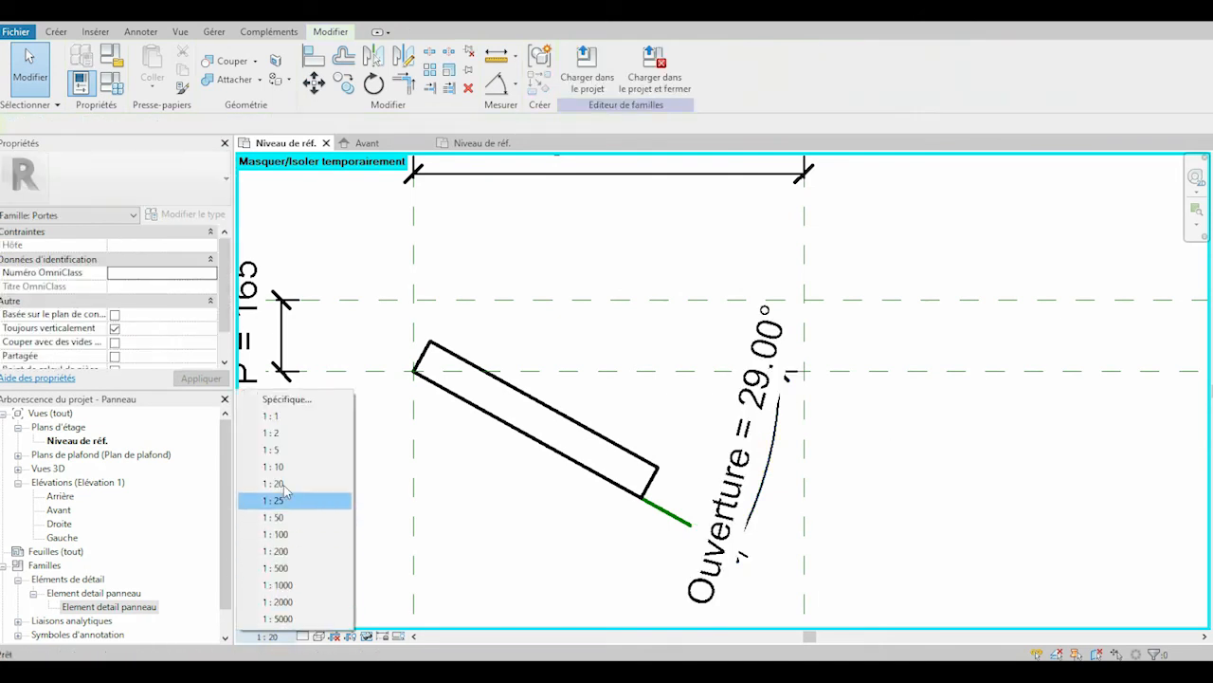
pyautogui.click(279, 451)
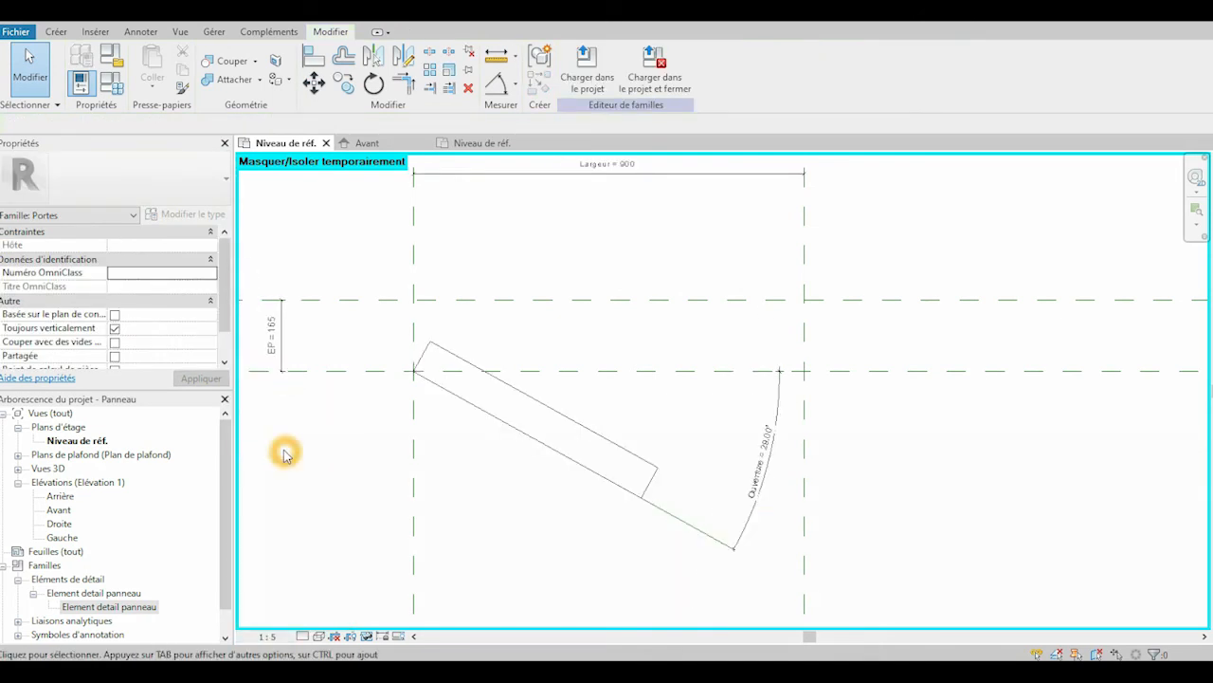
pyautogui.click(592, 492)
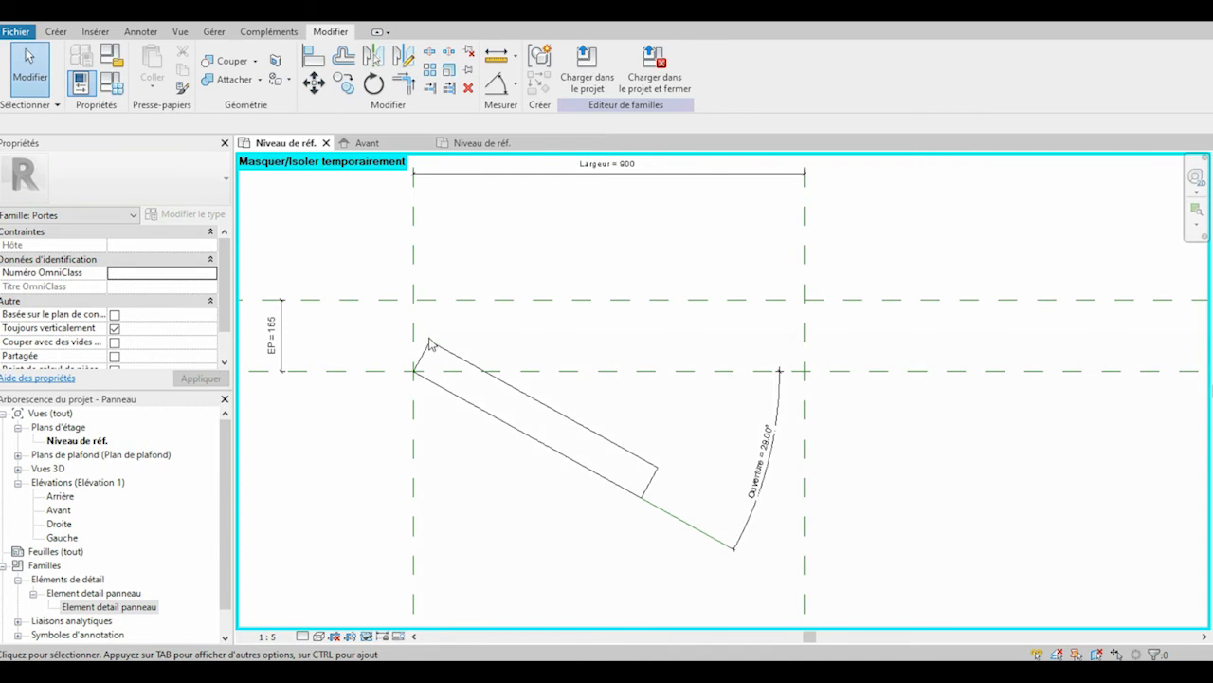
# Associate the EP type parameter of the Element detail panneau component with the family parameter EP
pyautogui.rightClick(110, 606)
pyautogui.click(189, 538)
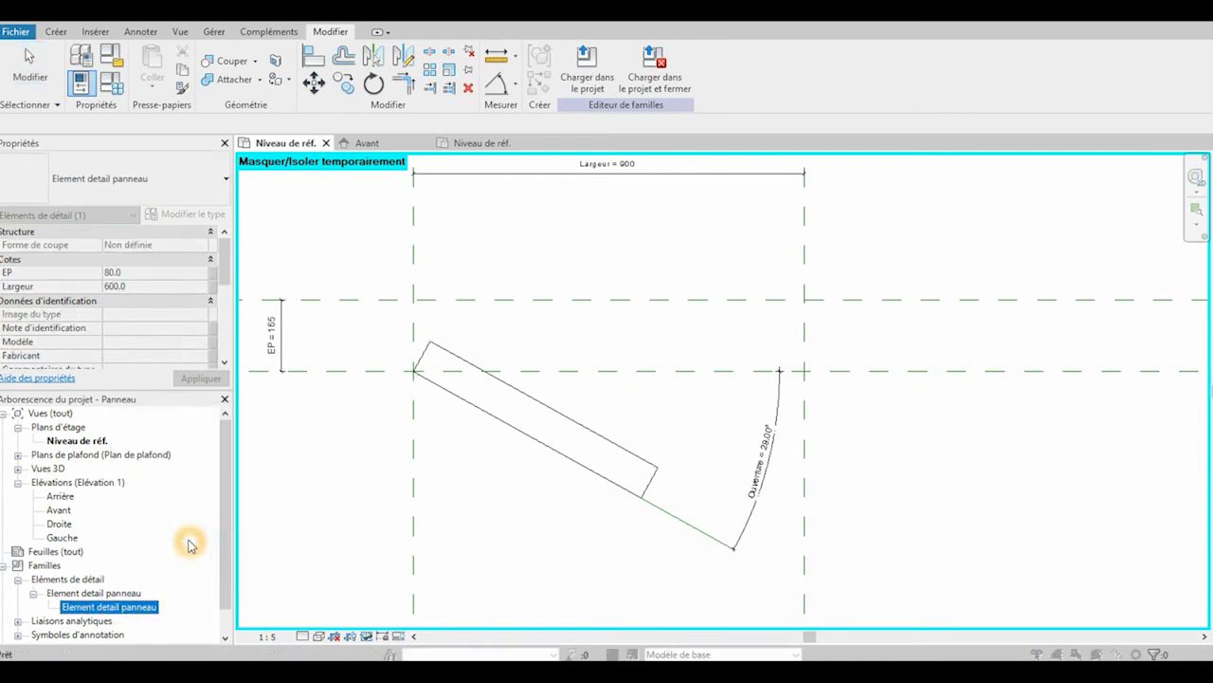
pyautogui.click(684, 324)
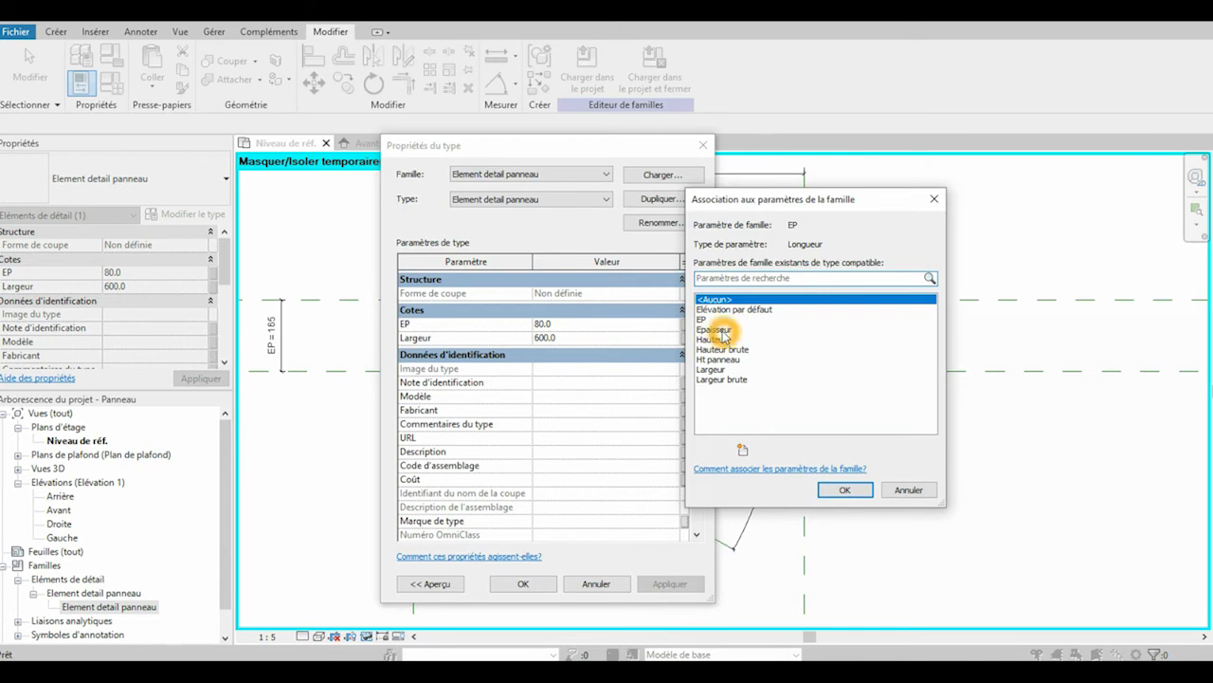
pyautogui.click(721, 330)
pyautogui.click(719, 320)
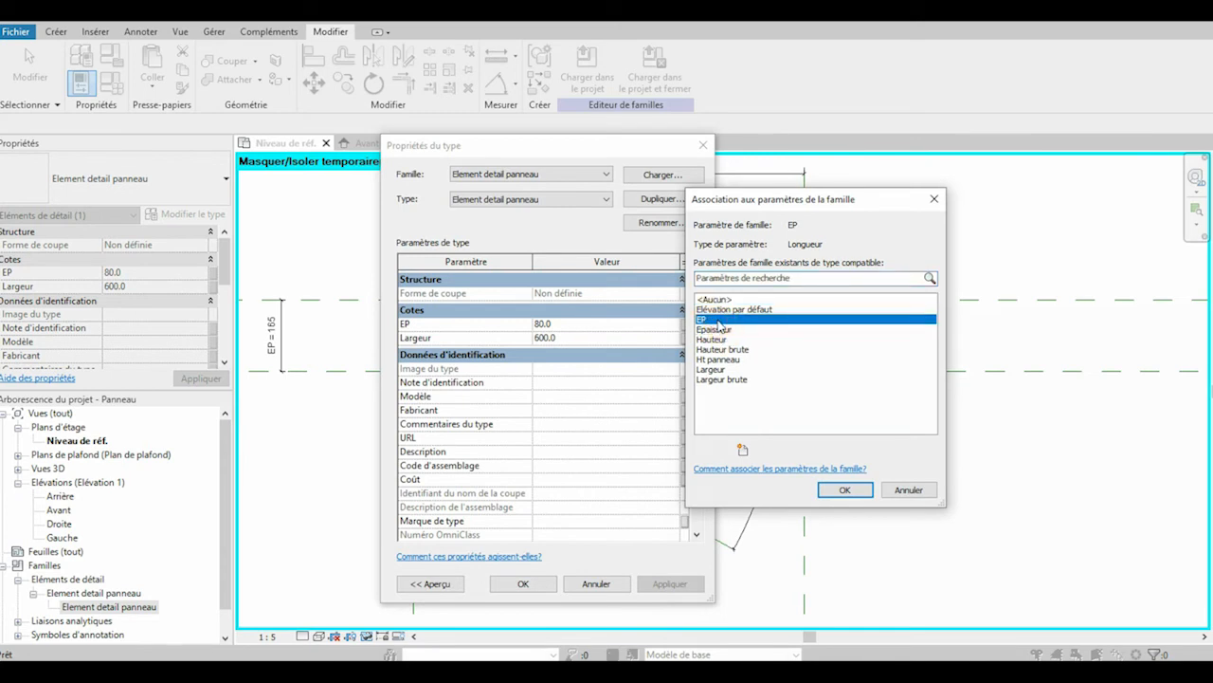
pyautogui.click(854, 490)
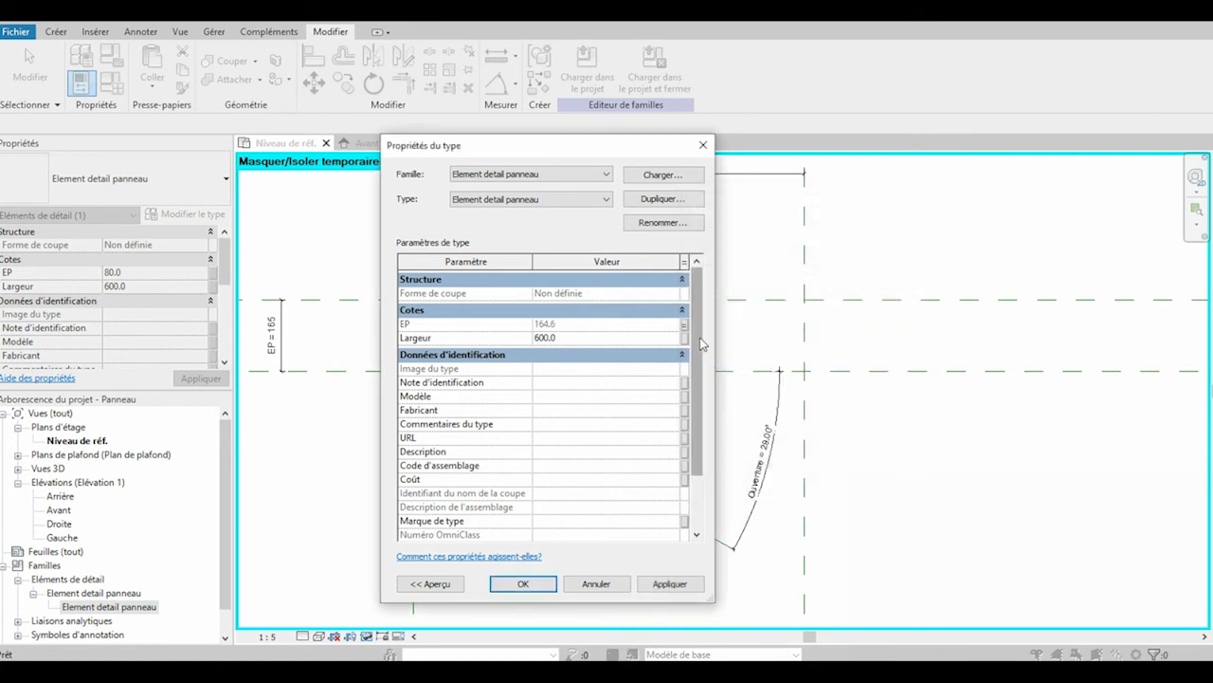
# Associate the component's Largeur type parameter with the family parameter Largeur and apply the type properties
pyautogui.click(684, 338)
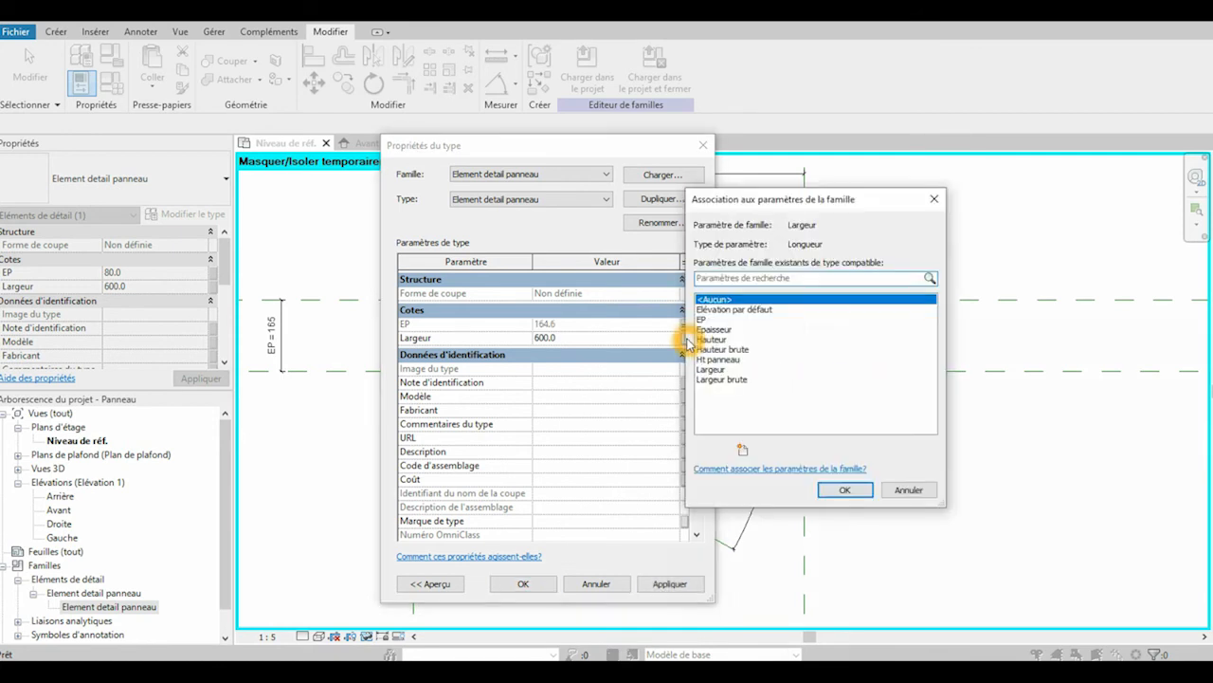
pyautogui.click(720, 370)
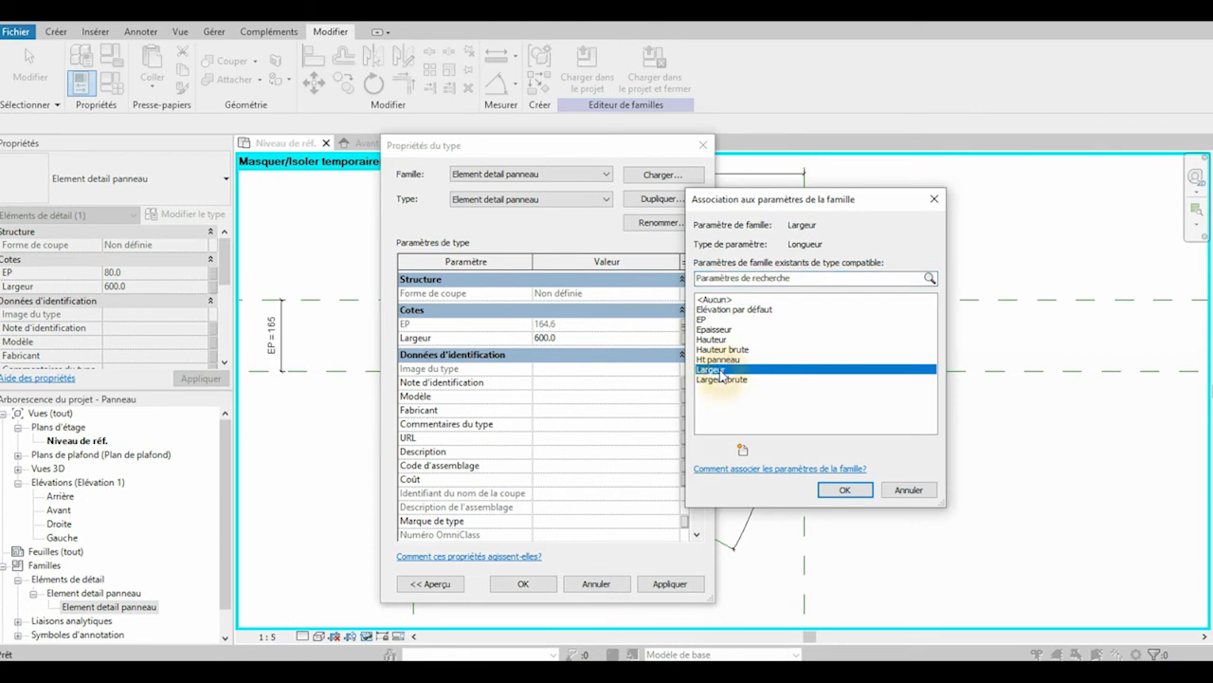
pyautogui.click(855, 499)
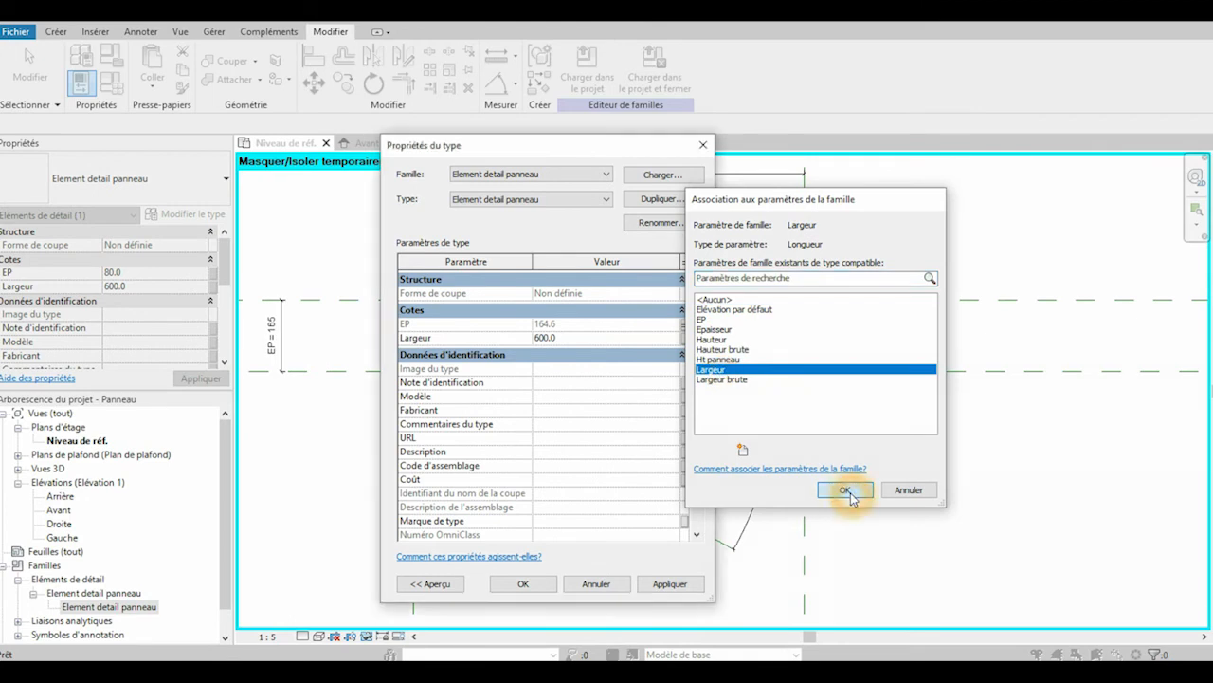
pyautogui.click(675, 587)
pyautogui.click(547, 588)
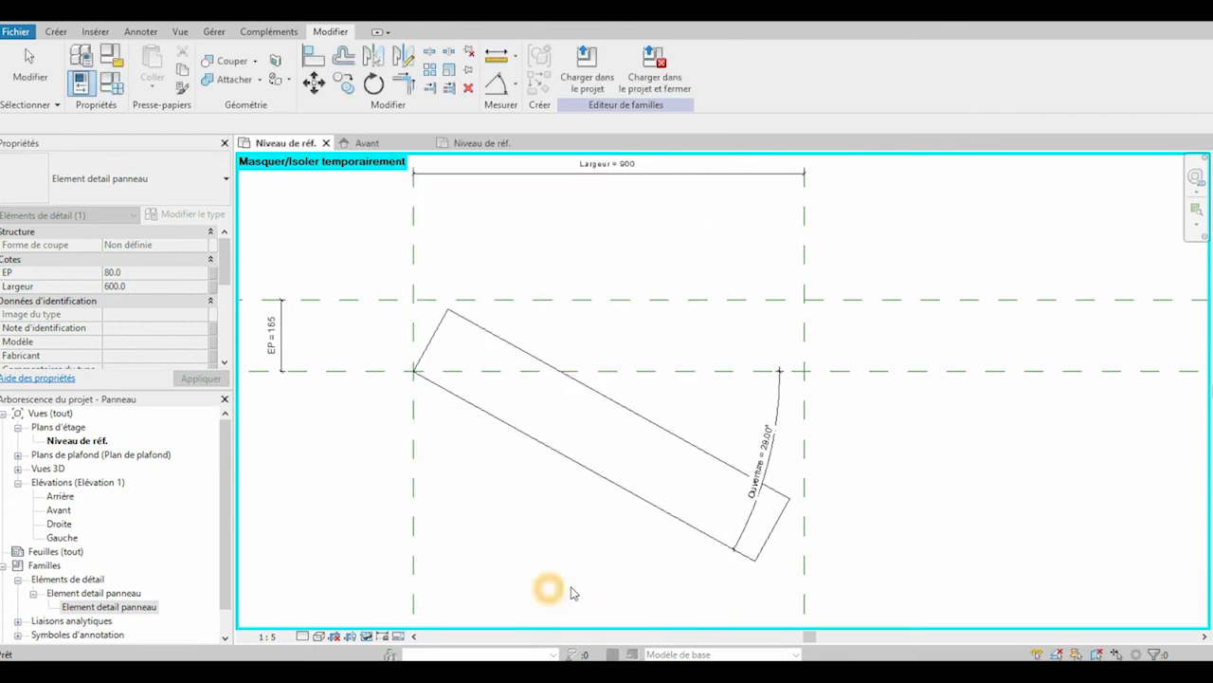
pyautogui.click(720, 455)
# Flex the panel's rotation in the family types by applying Ouverture values of 45° and 90°, finishing with 35°
pyautogui.click(270, 140)
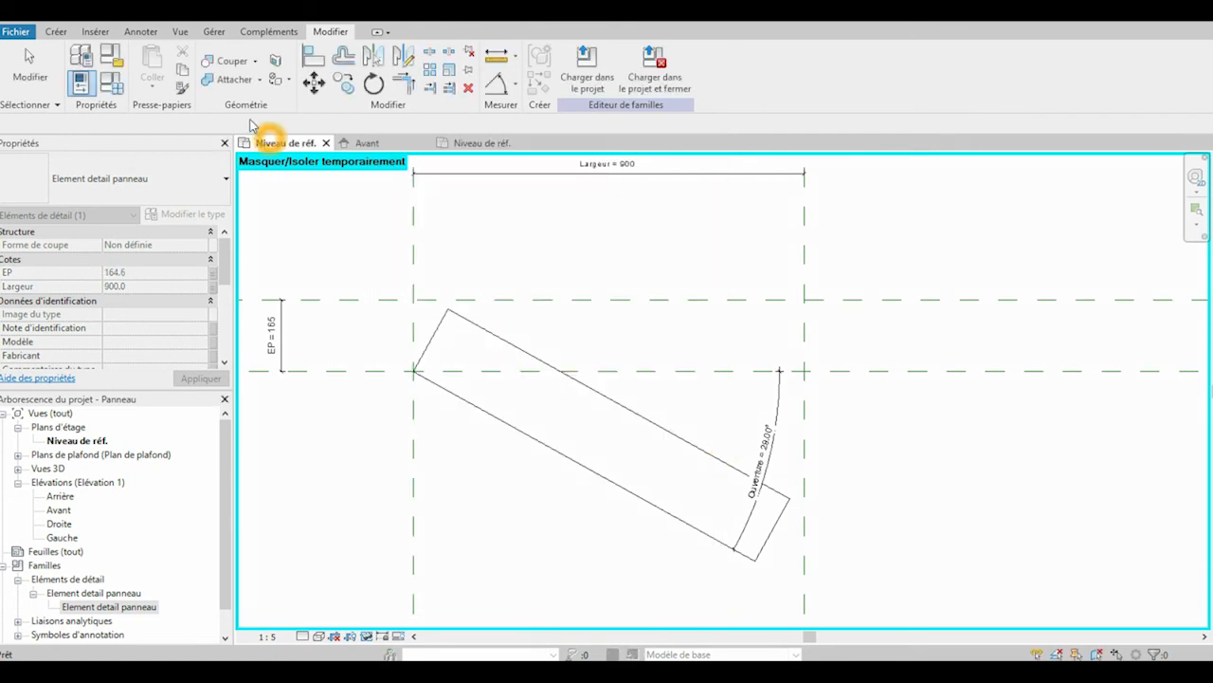
pyautogui.click(116, 85)
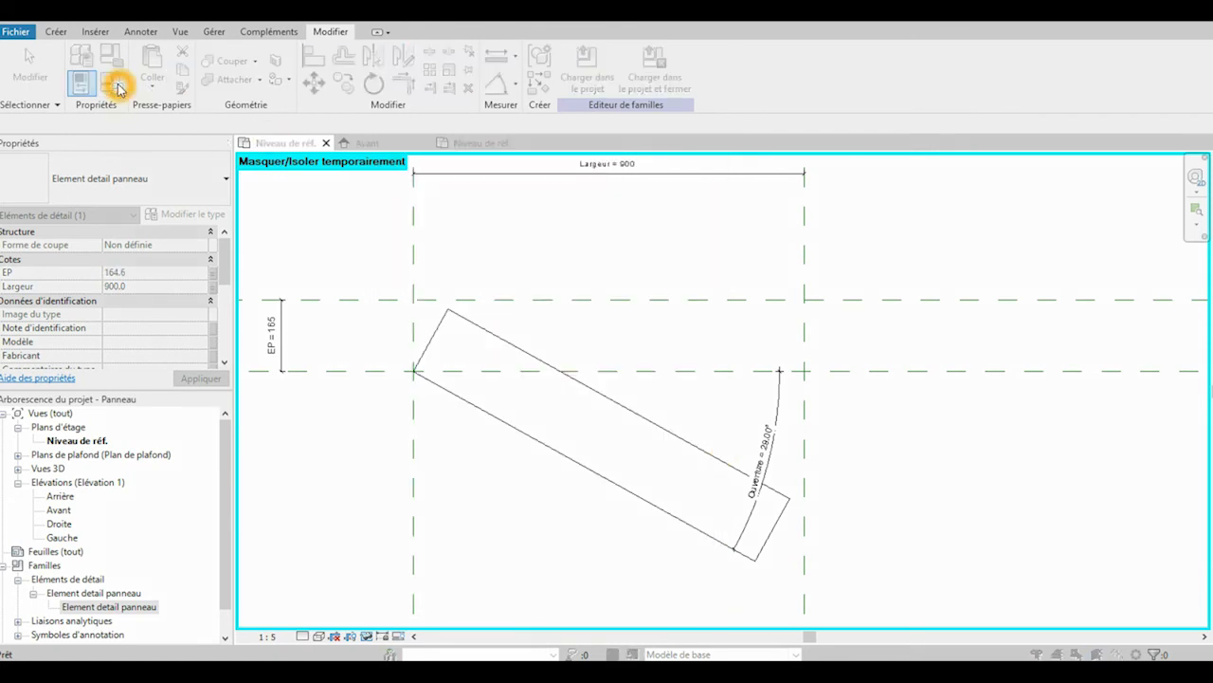
pyautogui.moveTo(711, 195); pyautogui.dragTo(892, 135)
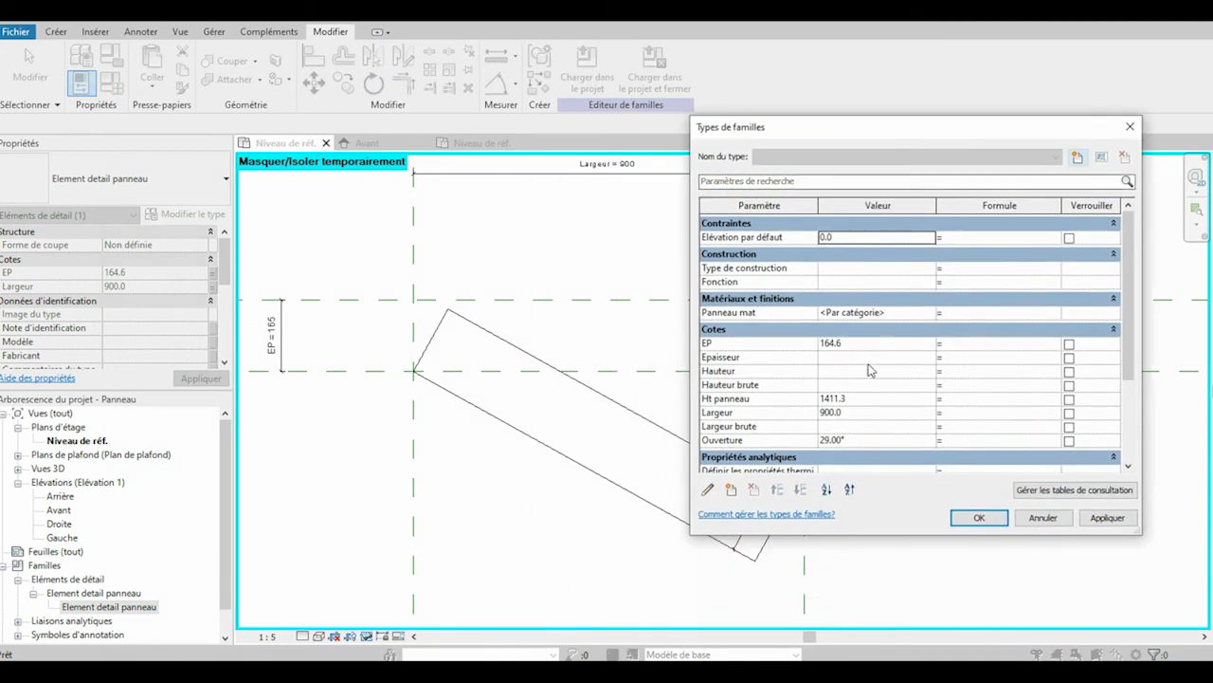
pyautogui.click(853, 439)
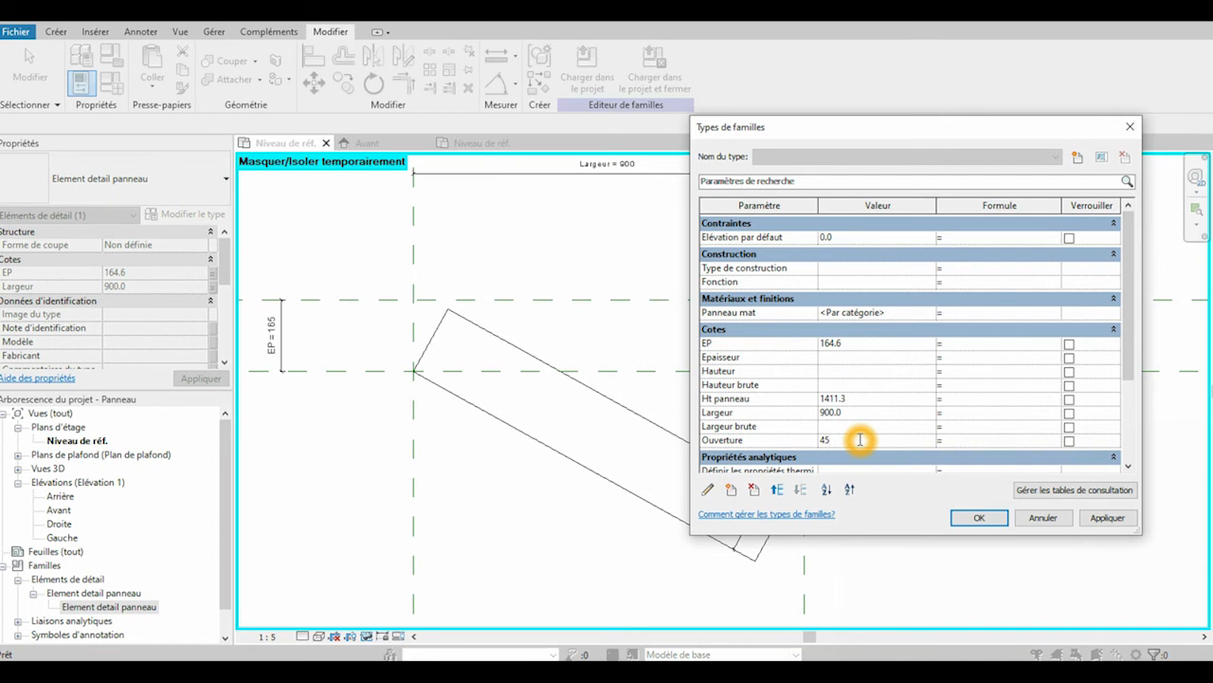
pyautogui.click(1119, 521)
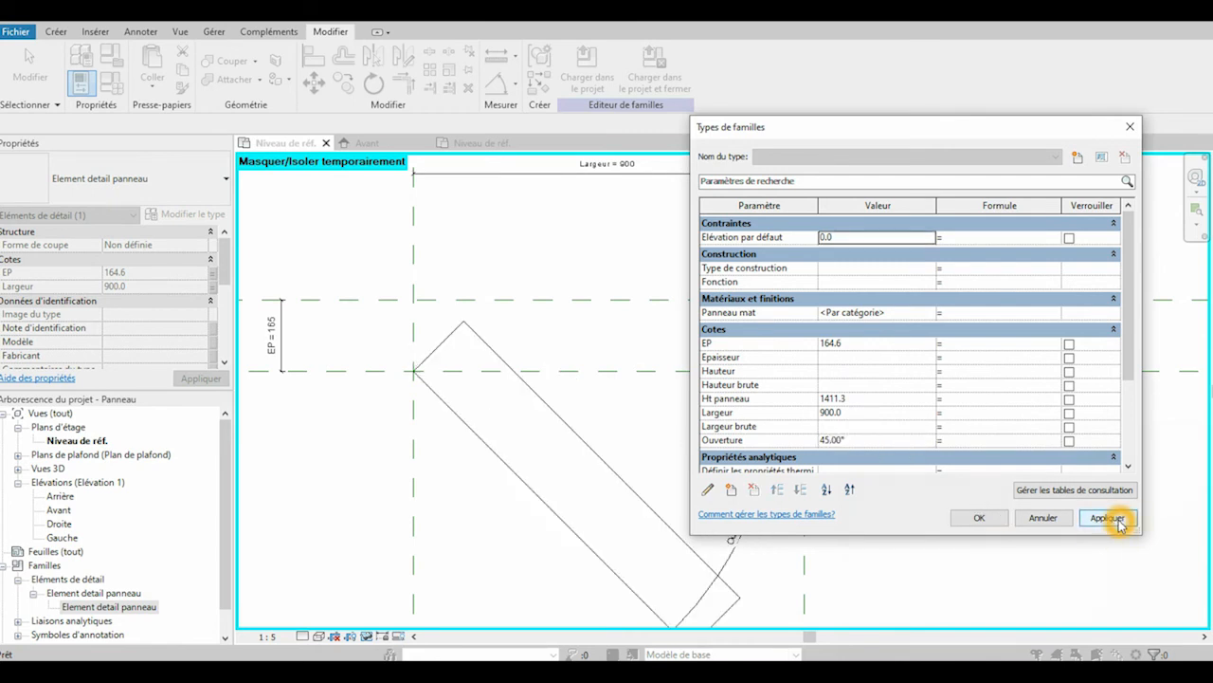
pyautogui.click(858, 443)
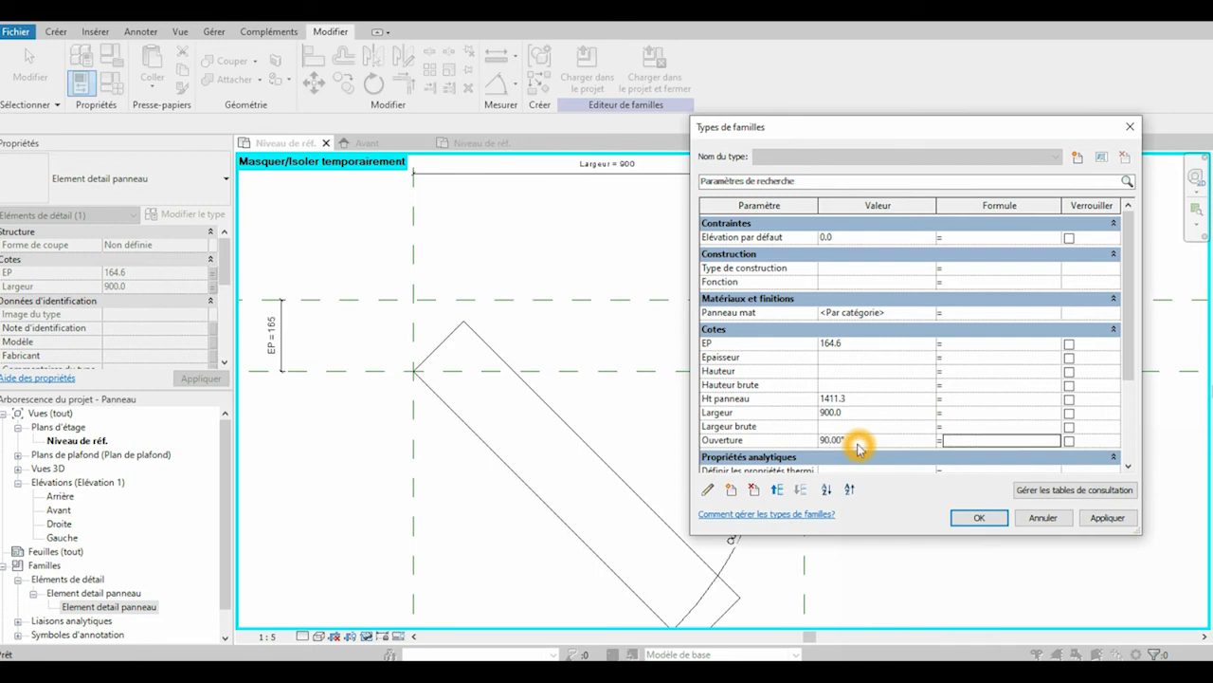
pyautogui.click(1105, 516)
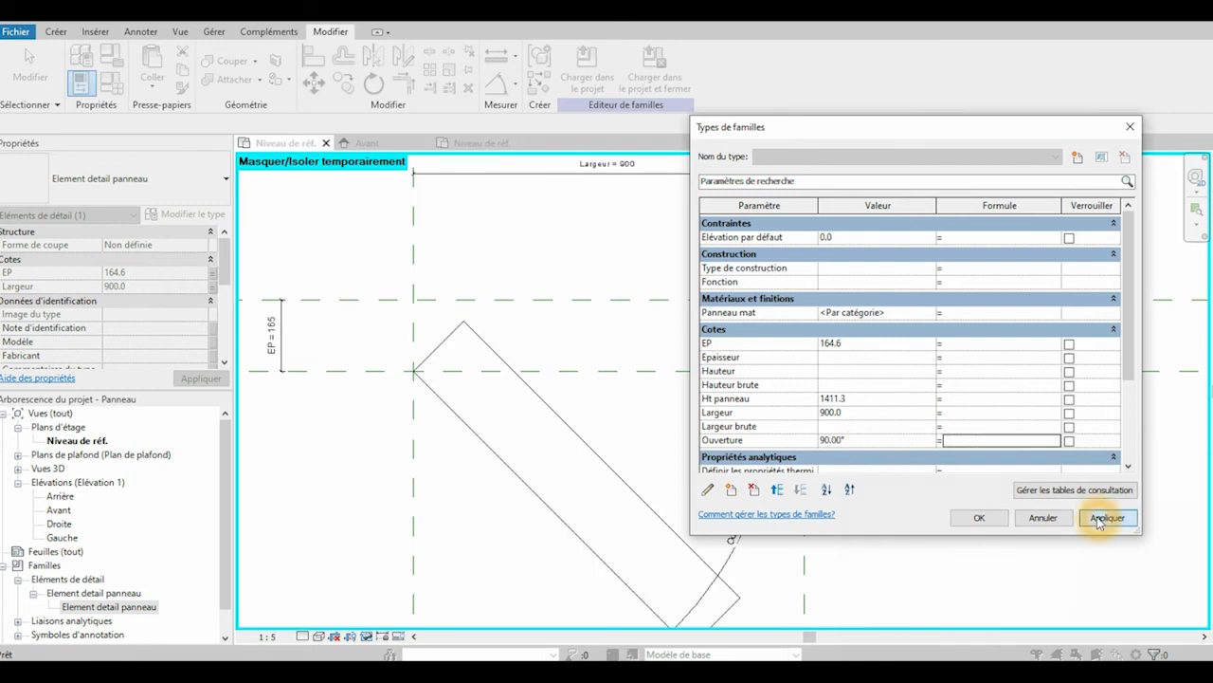
pyautogui.click(862, 440)
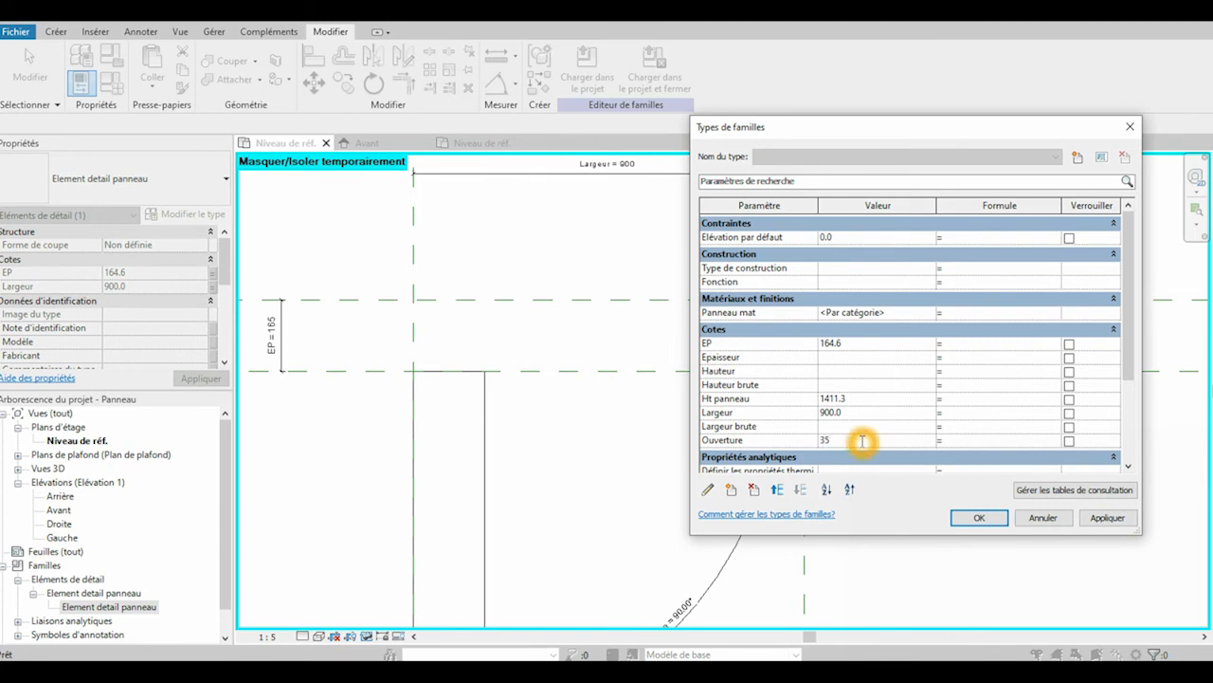
pyautogui.write('35')
pyautogui.click(1132, 522)
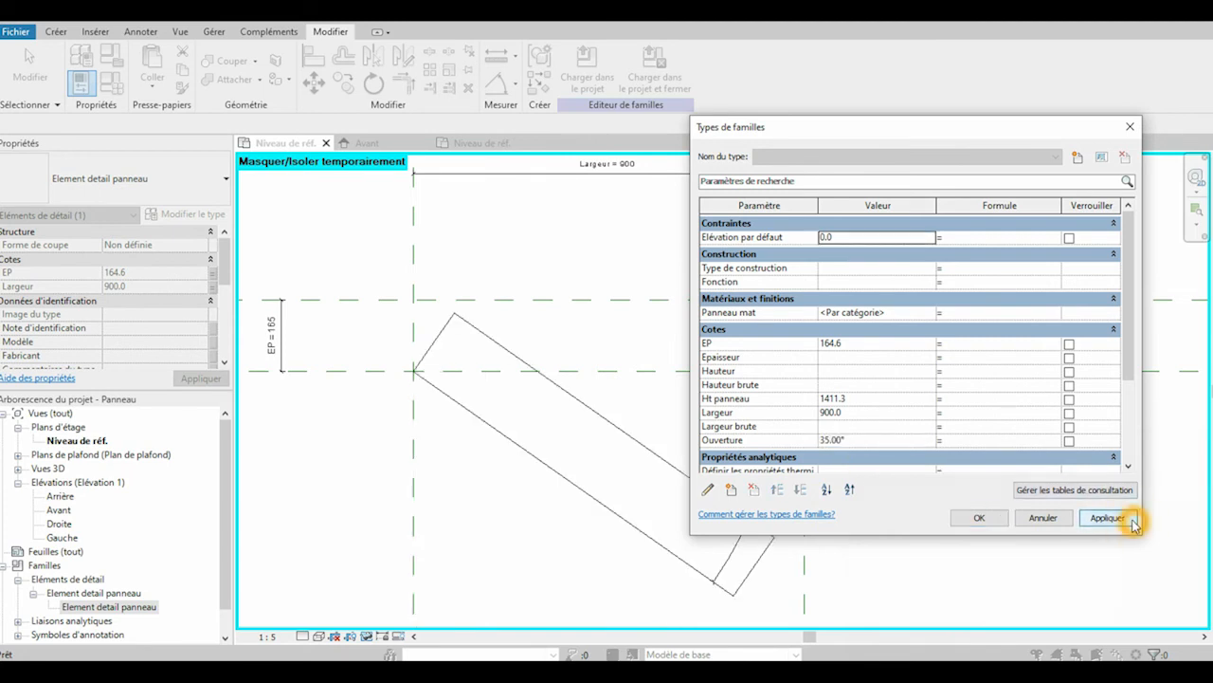
pyautogui.click(990, 518)
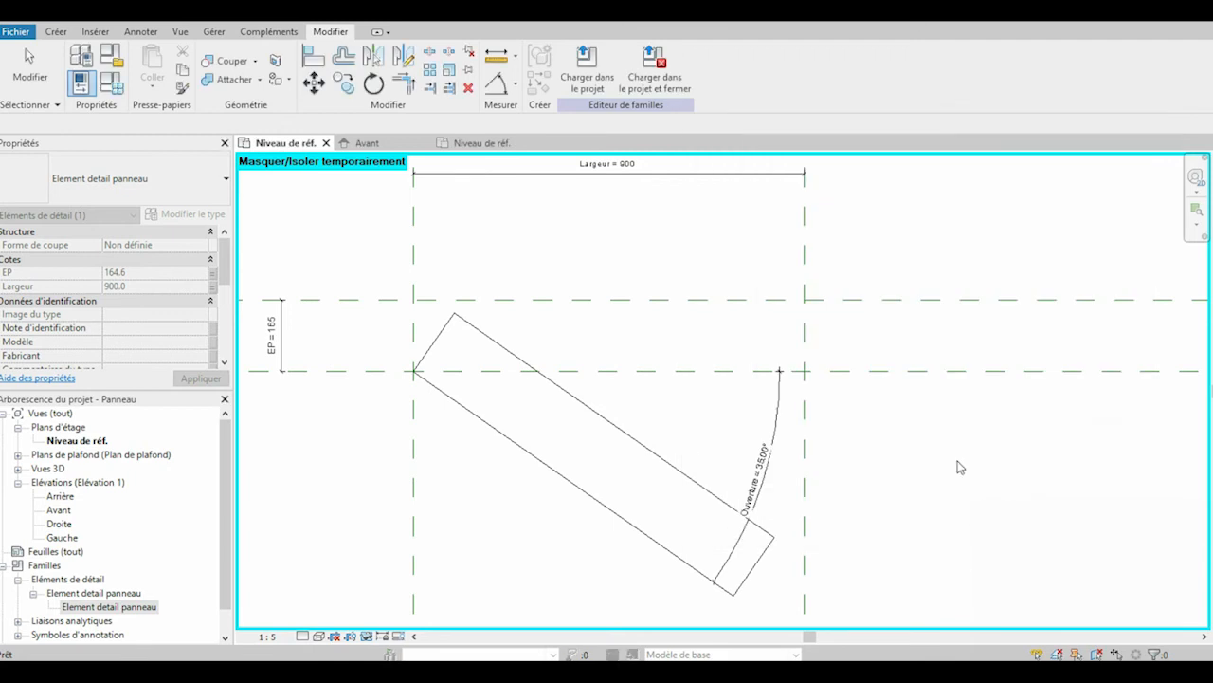
# Move the Ouverture angular dimension outward, clear of the panel's free end
pyautogui.click(722, 358)
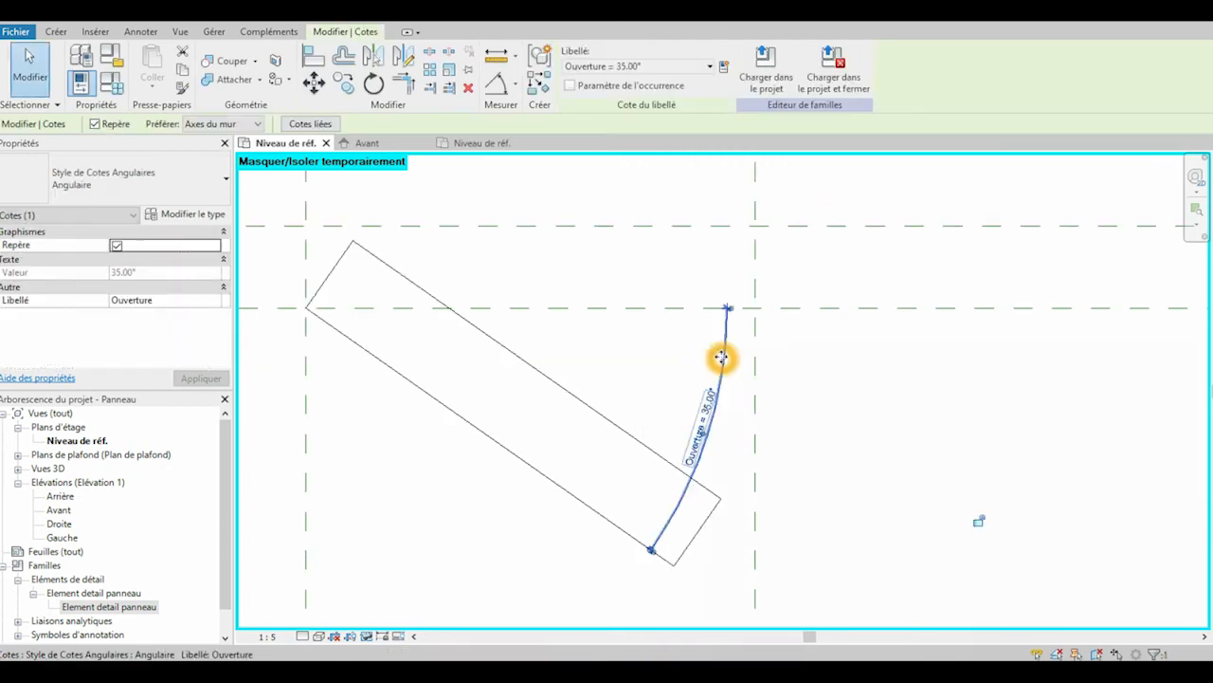
pyautogui.moveTo(721, 357); pyautogui.dragTo(811, 385)
pyautogui.click(917, 363)
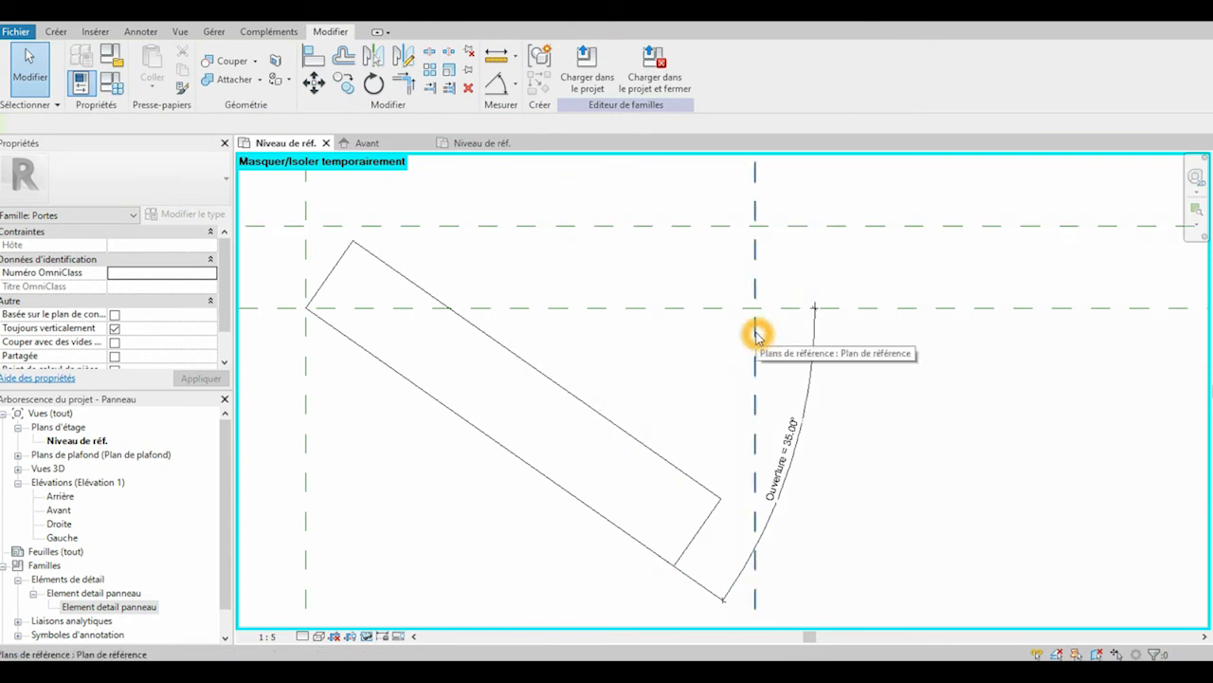
# Limit the panel detail component's visibility to the Elevé detail level, displayed only when the instance is cut
pyautogui.click(56, 33)
pyautogui.click(602, 419)
pyautogui.click(597, 420)
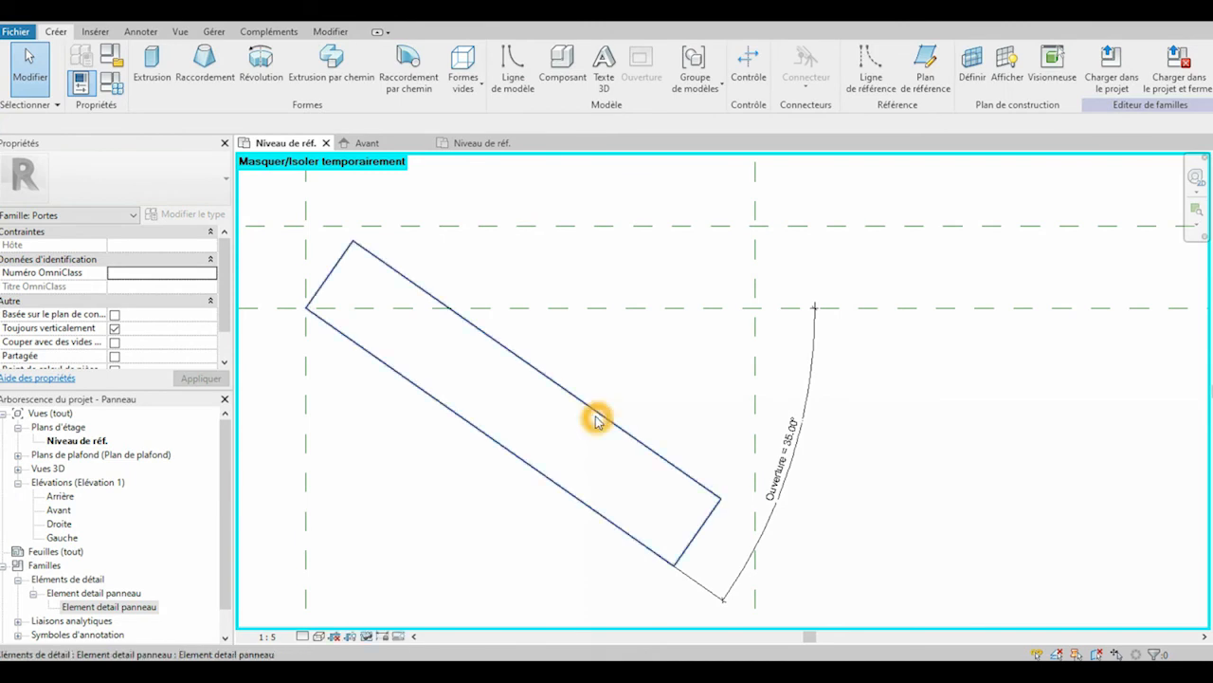
pyautogui.moveTo(626, 357); pyautogui.dragTo(556, 417)
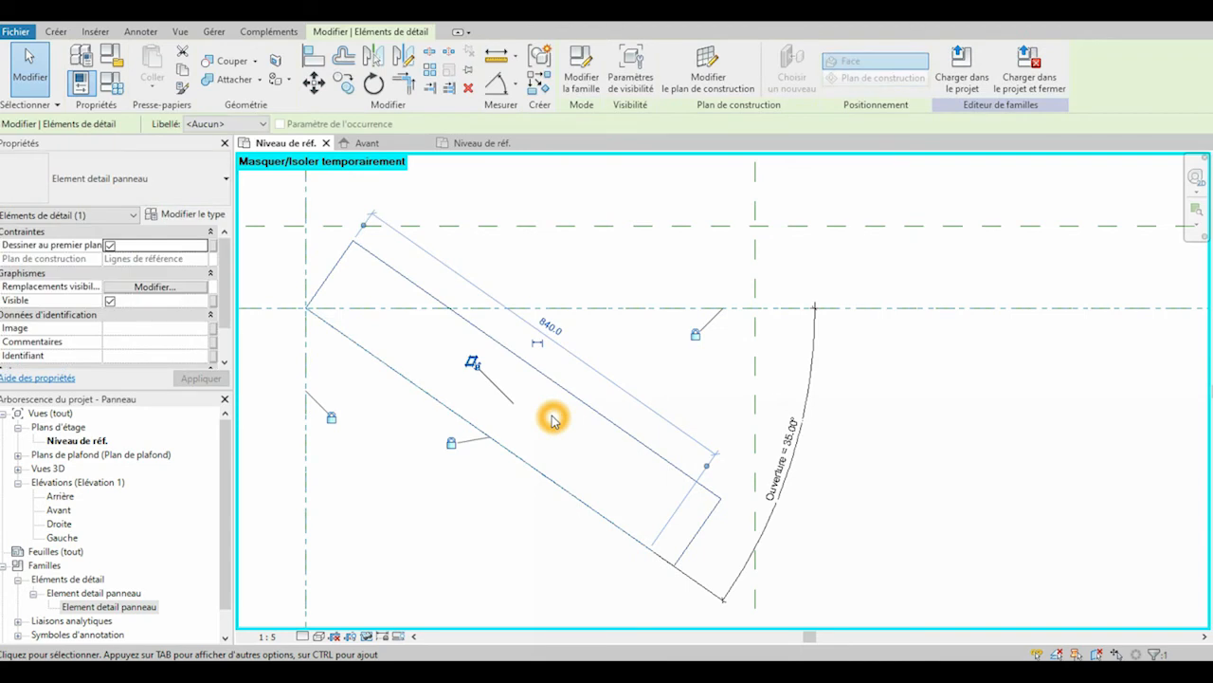
pyautogui.click(188, 289)
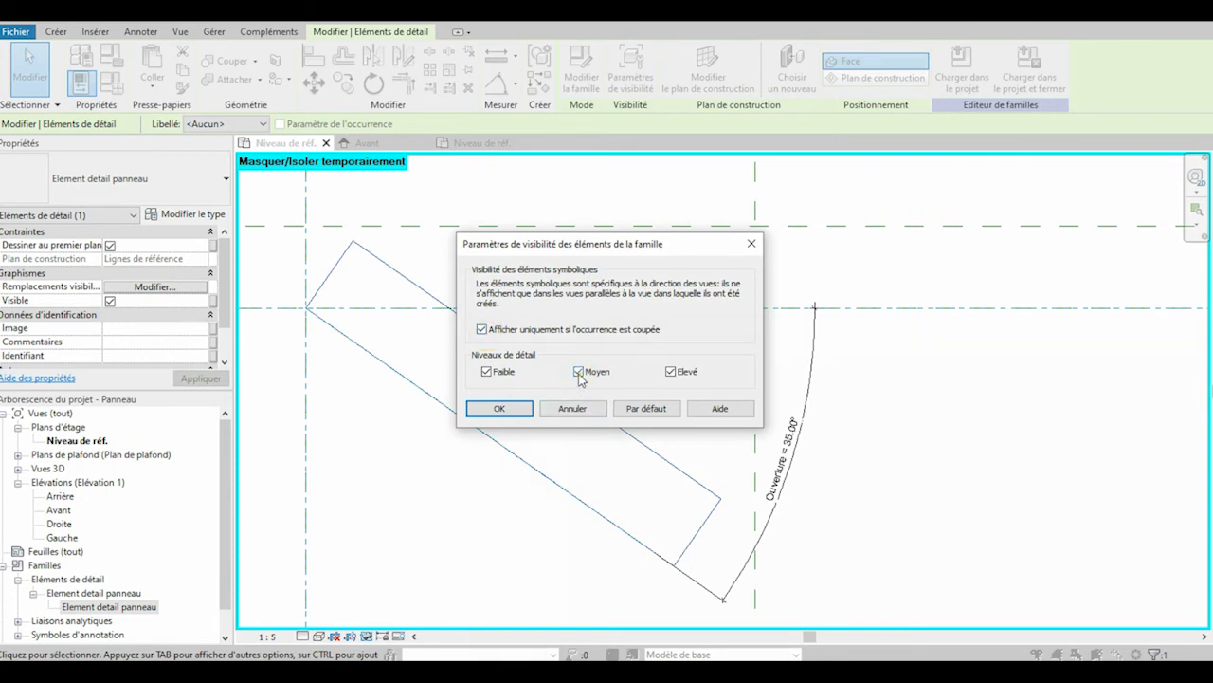
pyautogui.click(487, 373)
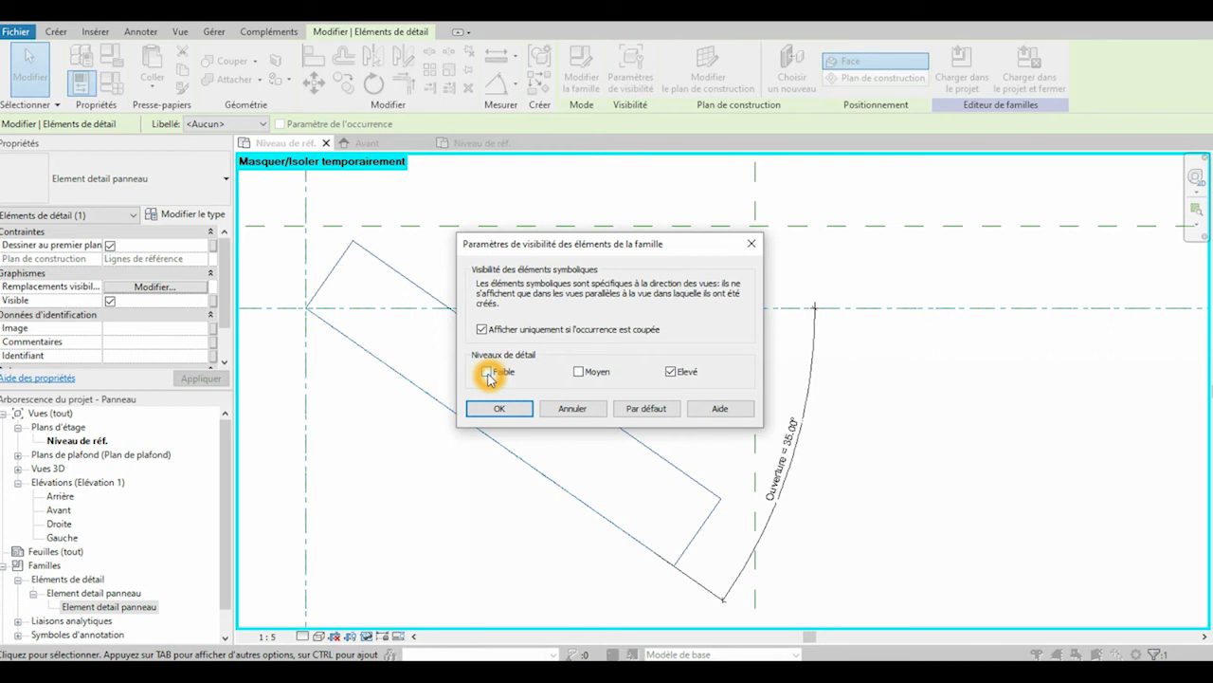
pyautogui.click(512, 408)
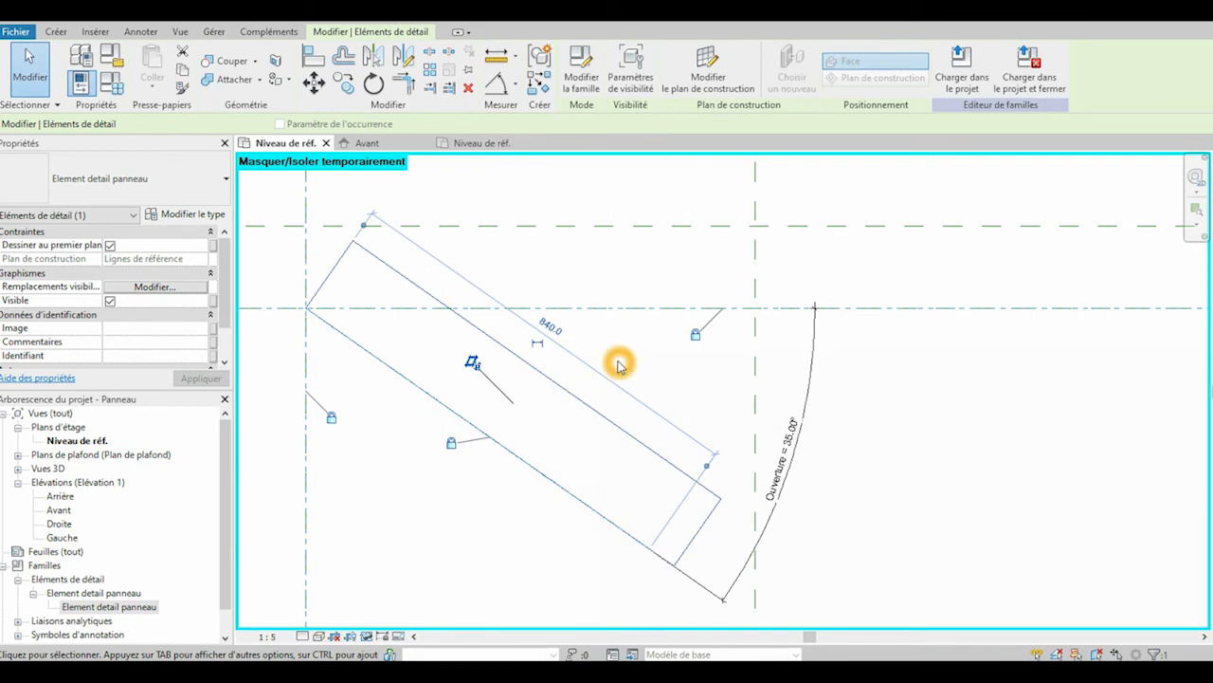
pyautogui.click(617, 364)
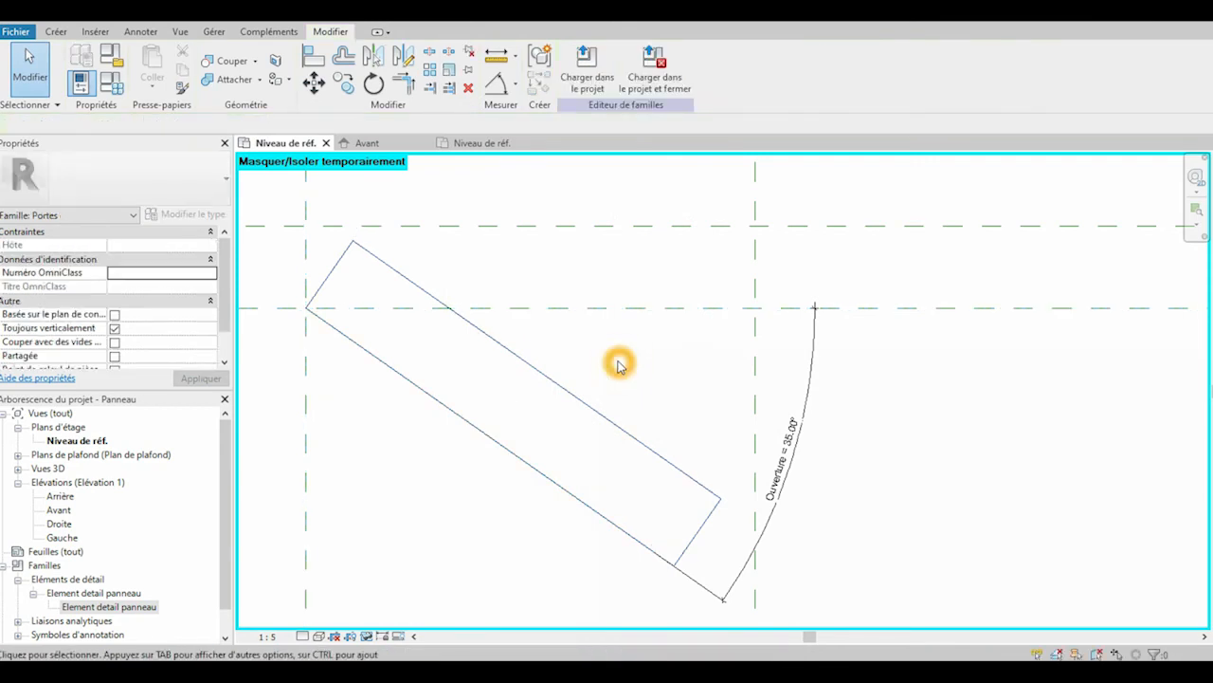
# Draw a symbolic start-end-radius arc in subcategory Panneau [coupe], radius about 962 mm, from the panel's free lower corner to the opening's opposite reference-plane intersection
pyautogui.click(573, 251)
pyautogui.click(579, 250)
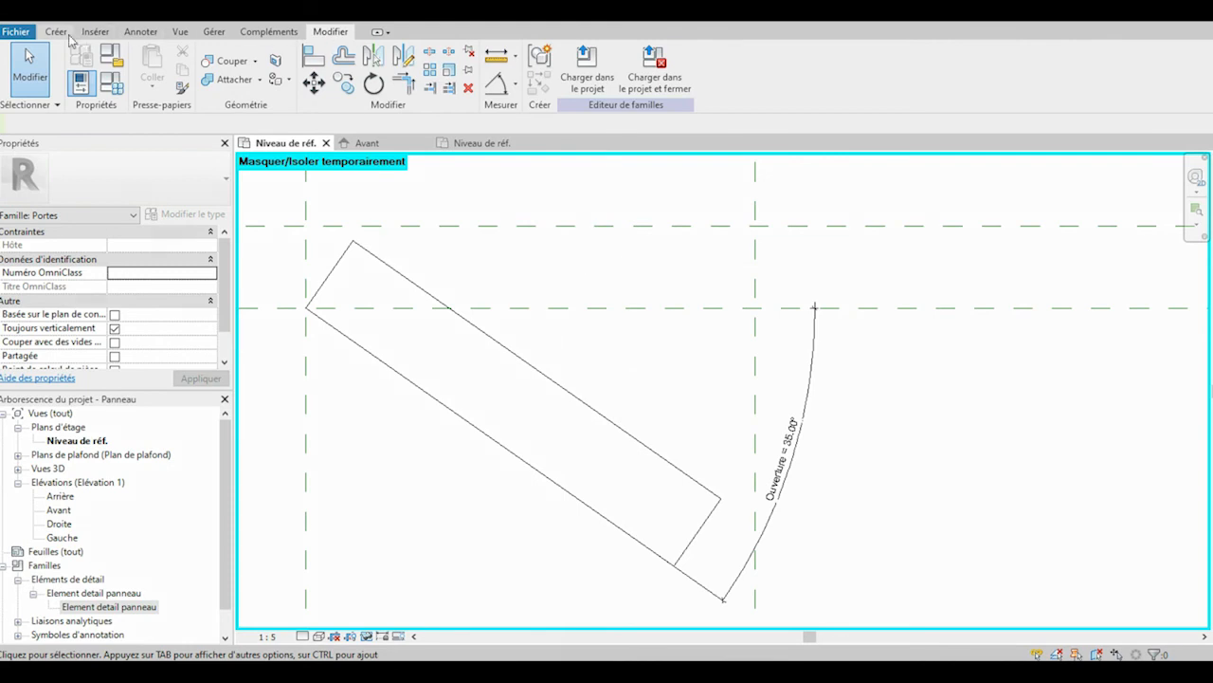
pyautogui.click(60, 33)
pyautogui.click(140, 34)
pyautogui.click(299, 65)
pyautogui.click(727, 416)
pyautogui.click(674, 565)
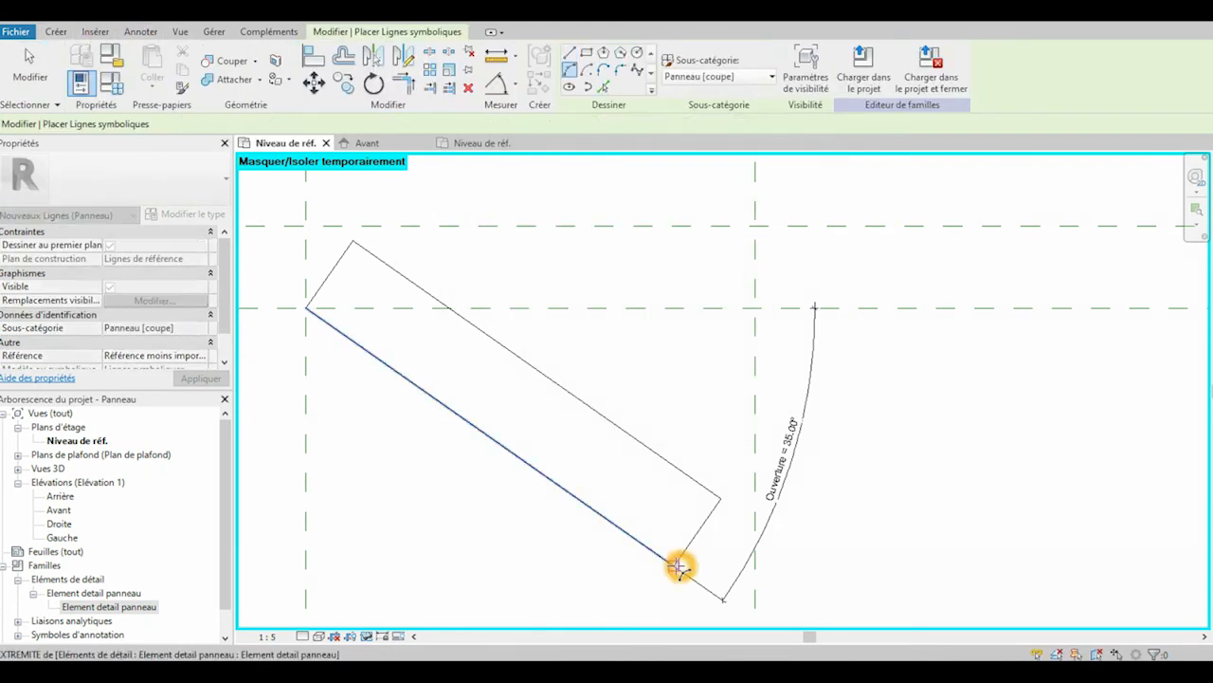
pyautogui.click(757, 321)
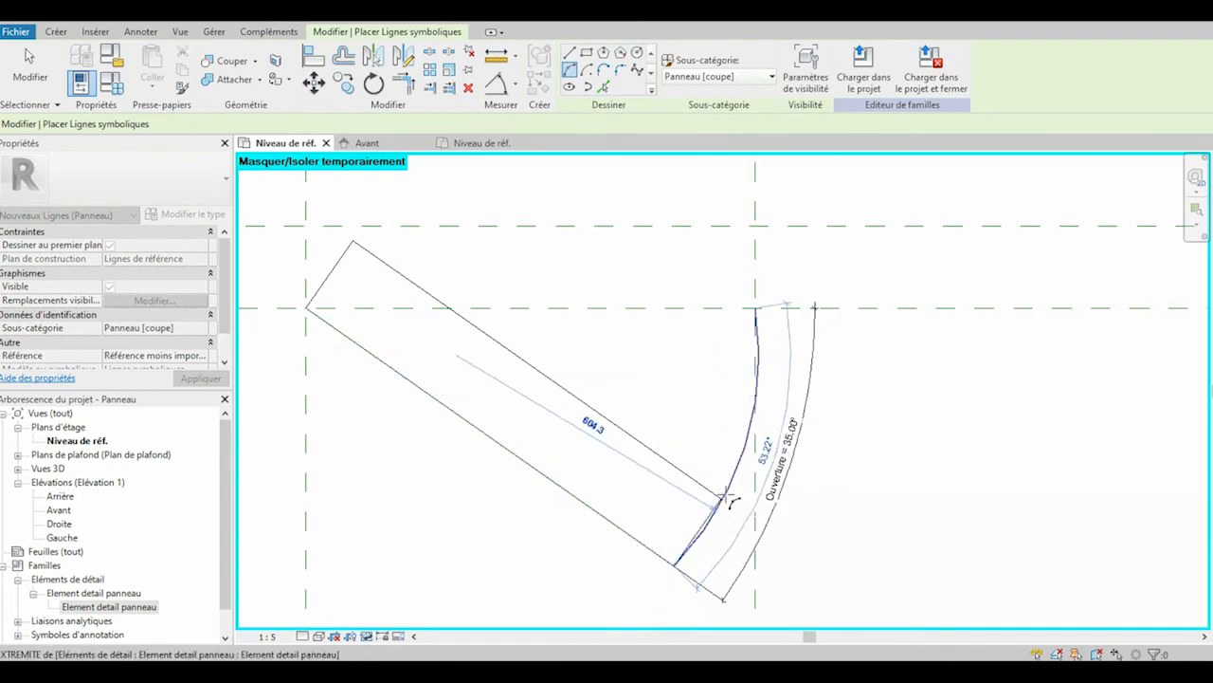
pyautogui.click(737, 458)
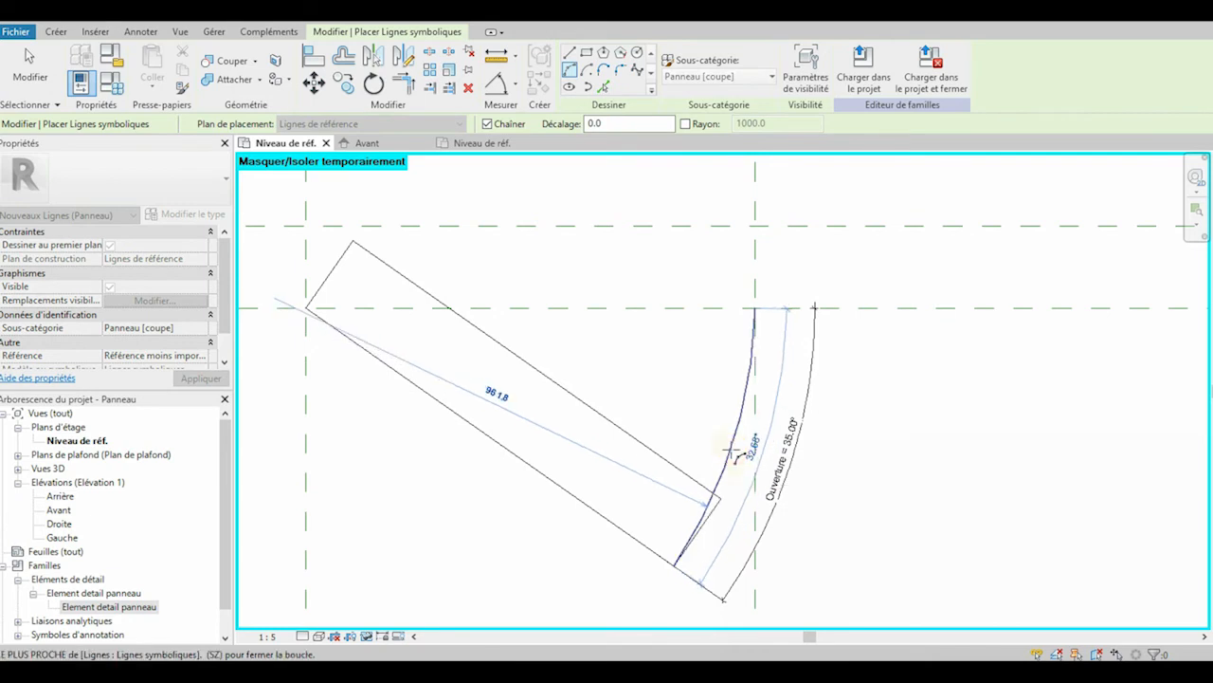
pyautogui.click(735, 455)
pyautogui.click(823, 266)
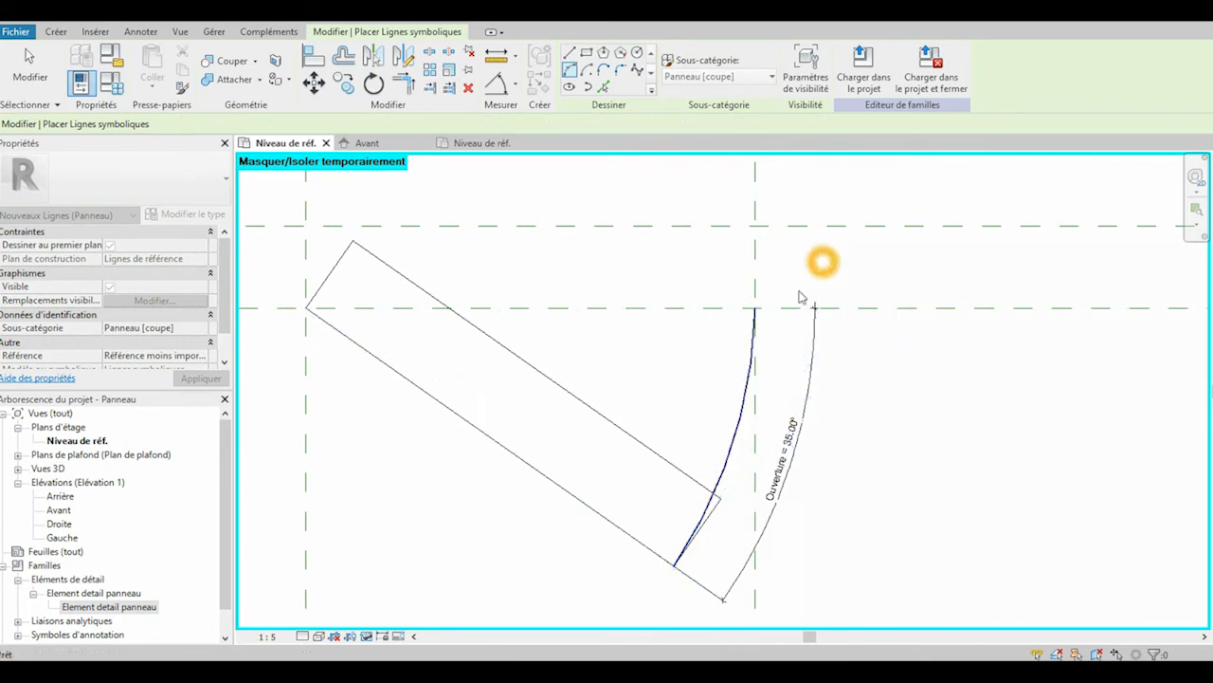
pyautogui.press('Escape')
# Change the swing arc's subcategory to Ouverture [coupe]
pyautogui.click(734, 451)
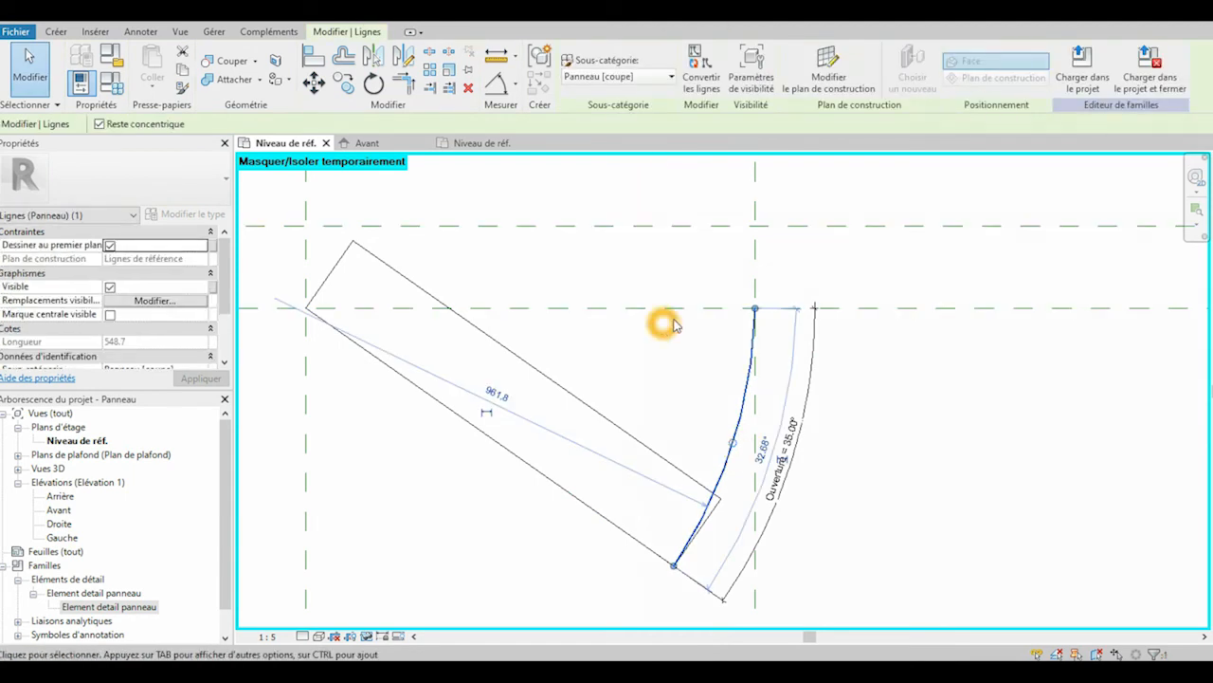
pyautogui.click(669, 79)
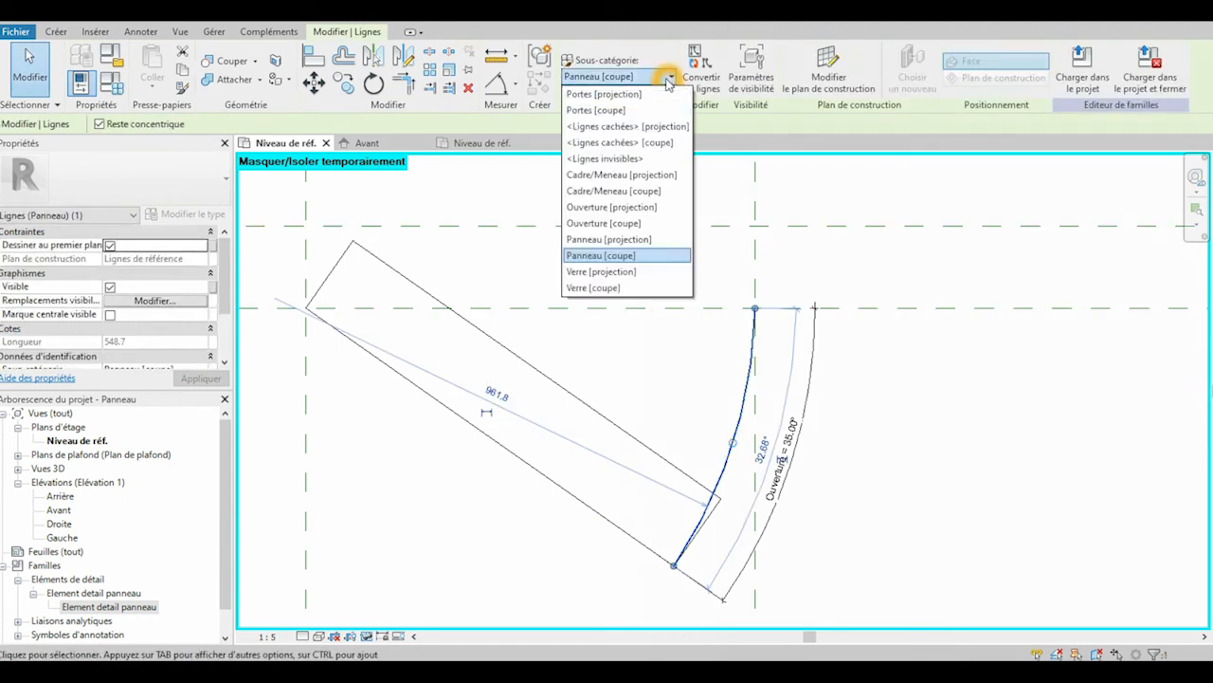
pyautogui.click(627, 224)
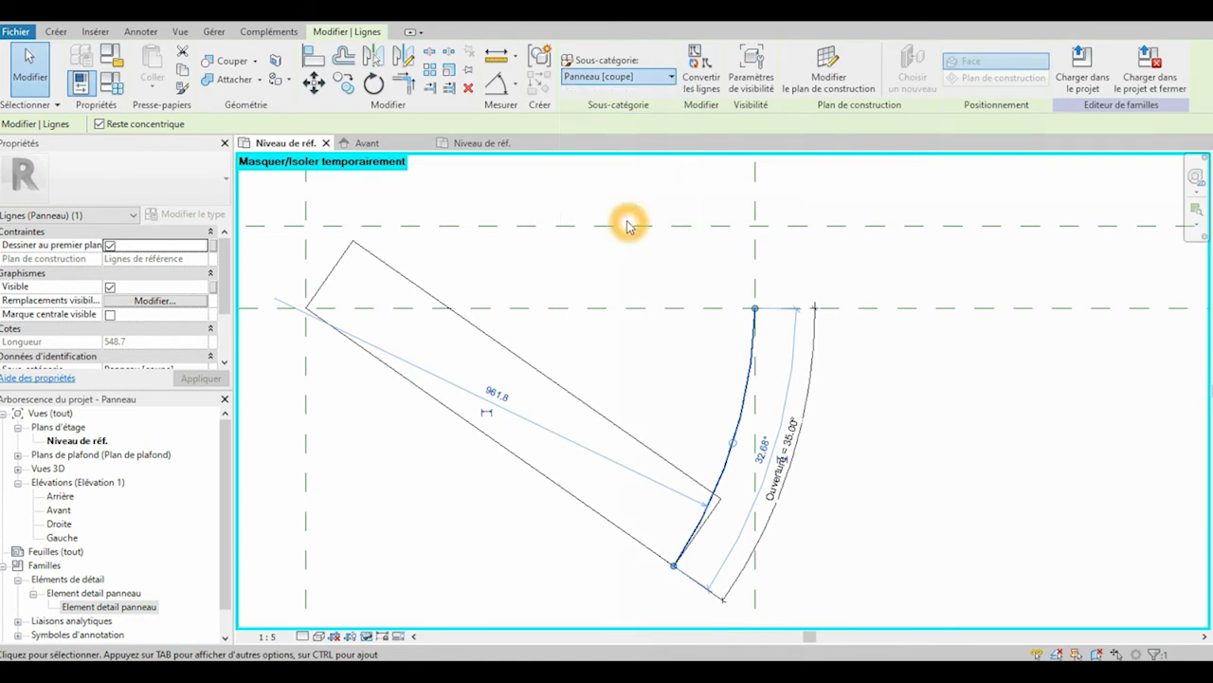
# Align and lock the swing arc's upper endpoint to the central horizontal reference plane and the vertical reference plane on the opening's far side
pyautogui.click(877, 314)
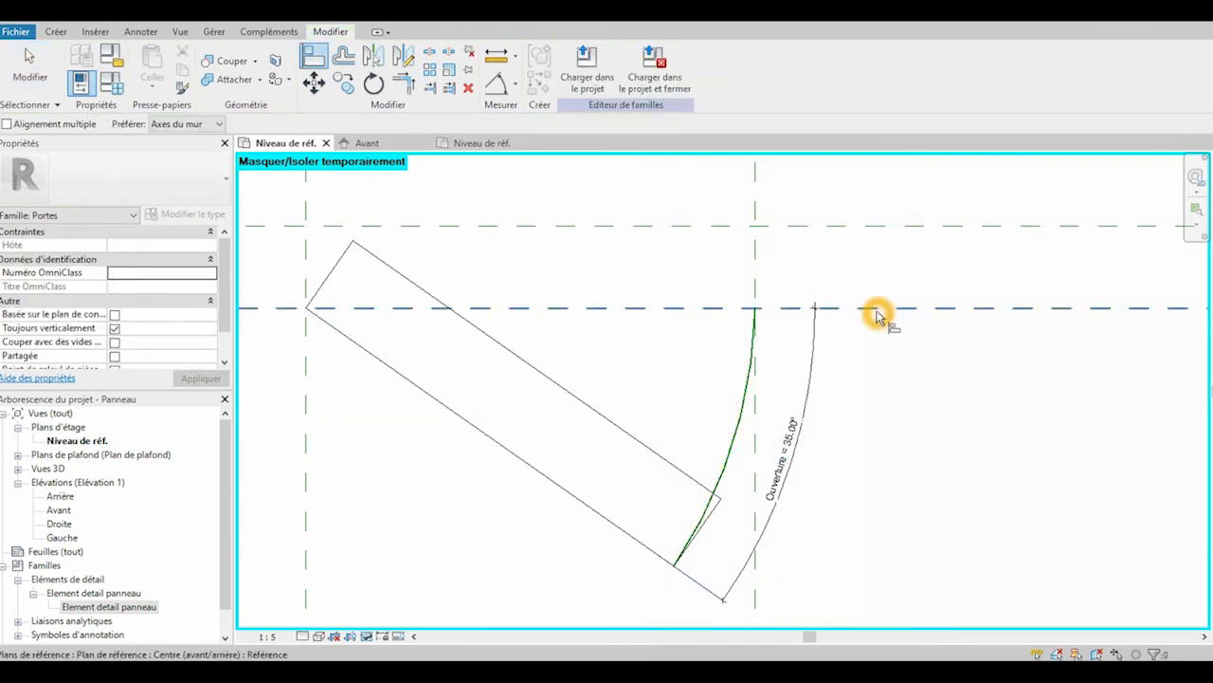
pyautogui.click(755, 309)
pyautogui.click(699, 335)
pyautogui.click(758, 291)
pyautogui.click(755, 306)
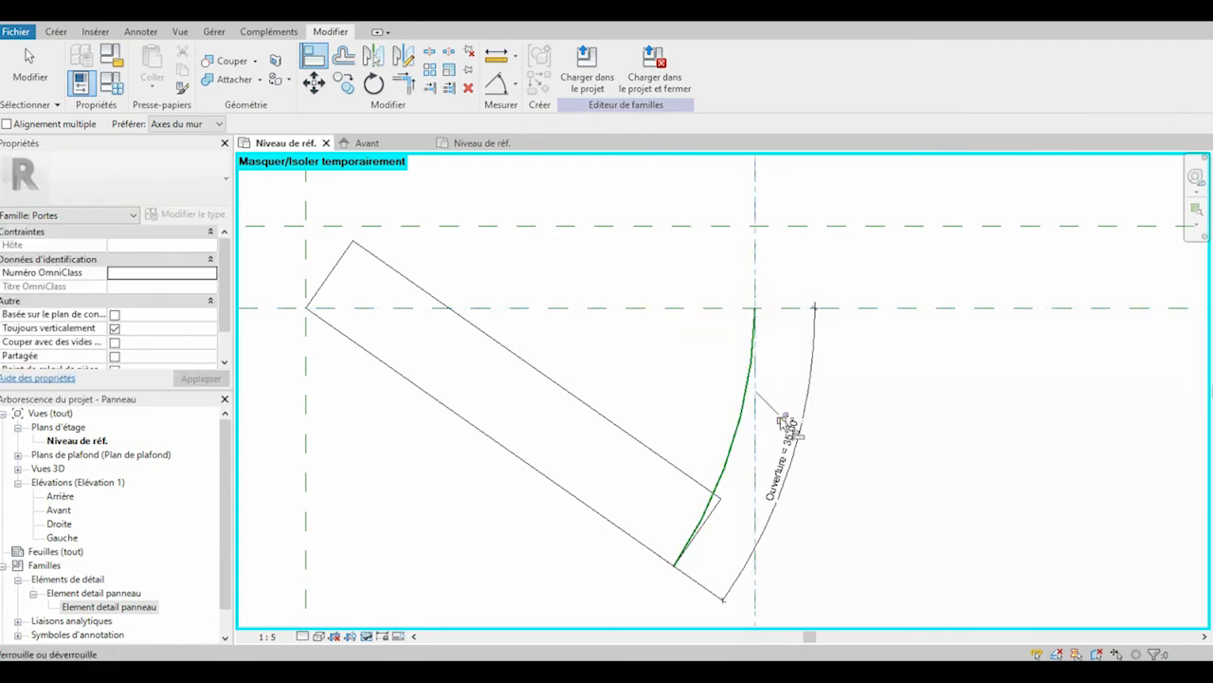
# Align and lock the swing arc's lower endpoint to the panel detail component's long lower edge and its free end
pyautogui.click(667, 559)
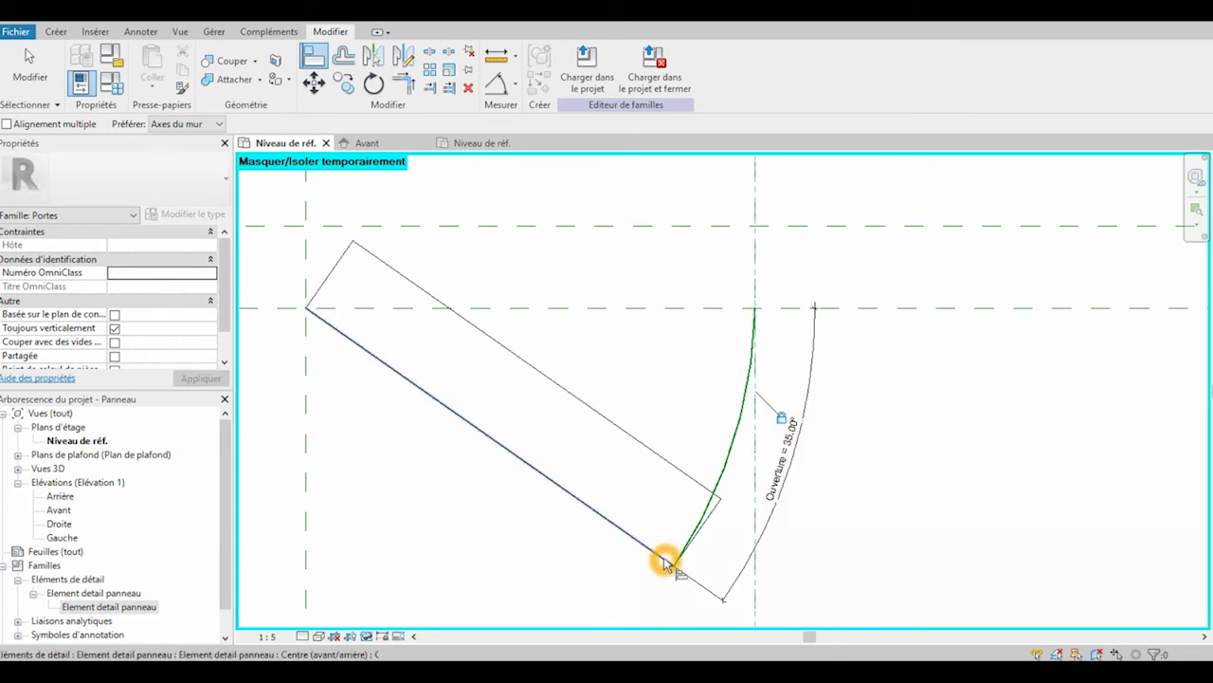
pyautogui.click(675, 569)
pyautogui.click(675, 569)
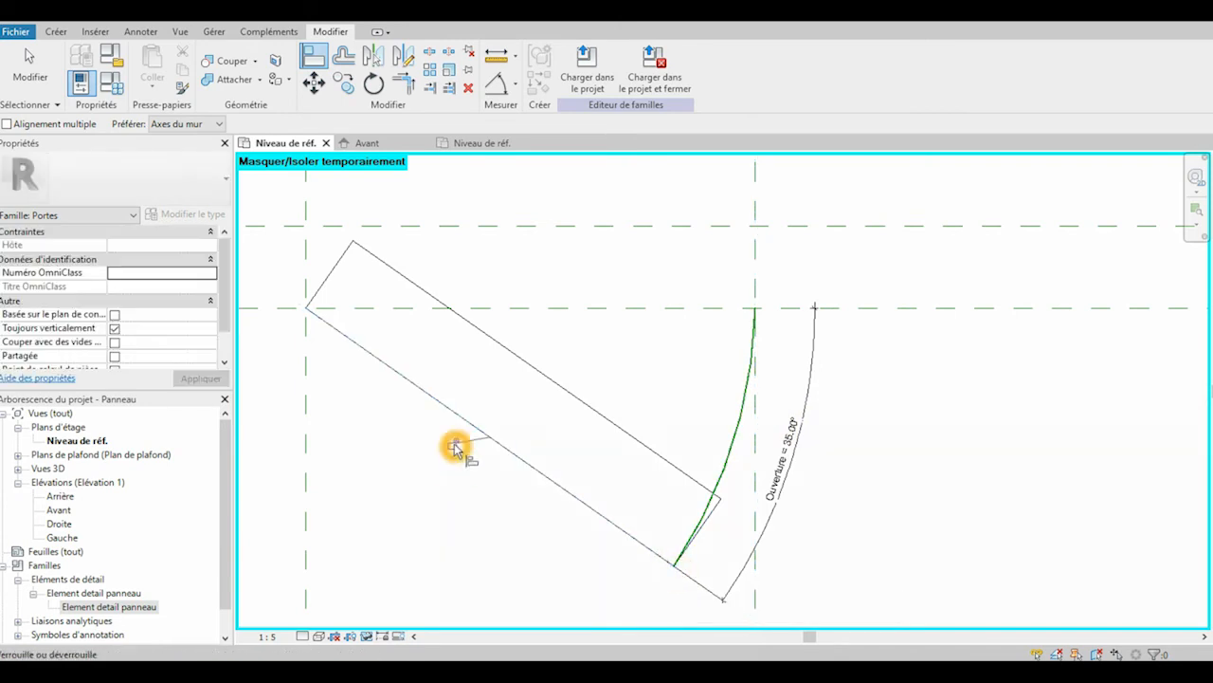
pyautogui.press('Escape')
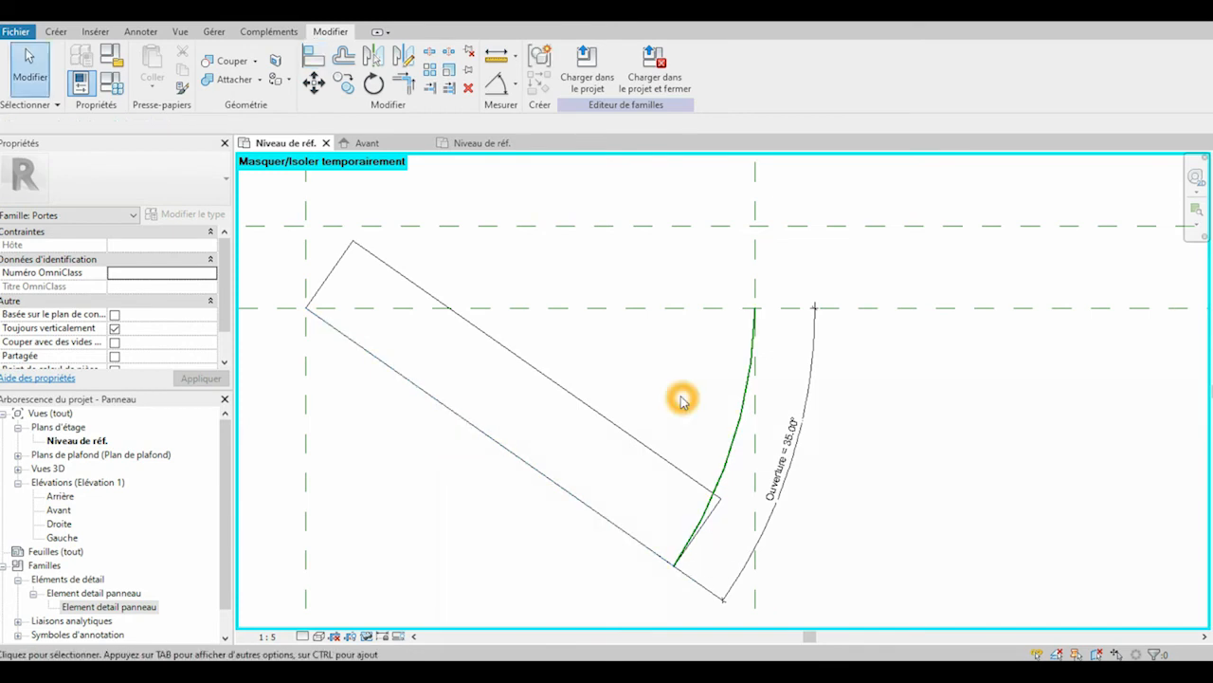
# Restrict the swing arc's visibility to cut instances only, keeping the Faible, Moyen and Elevé detail levels enabled
pyautogui.click(728, 452)
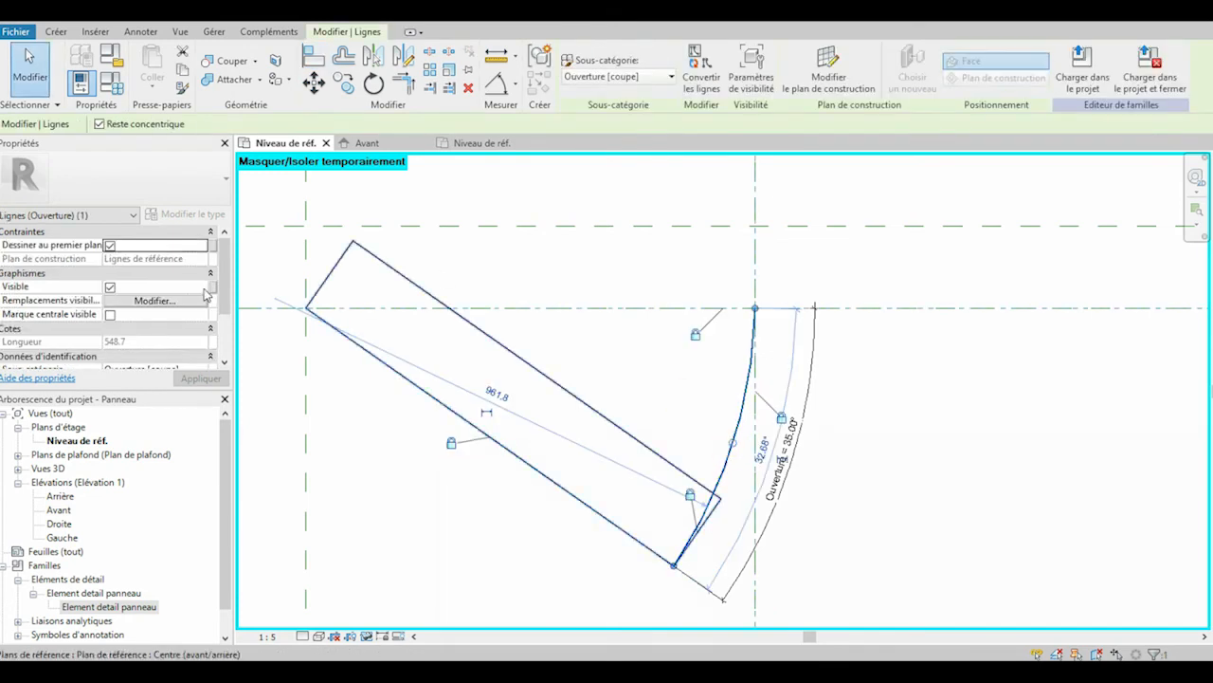
pyautogui.click(153, 300)
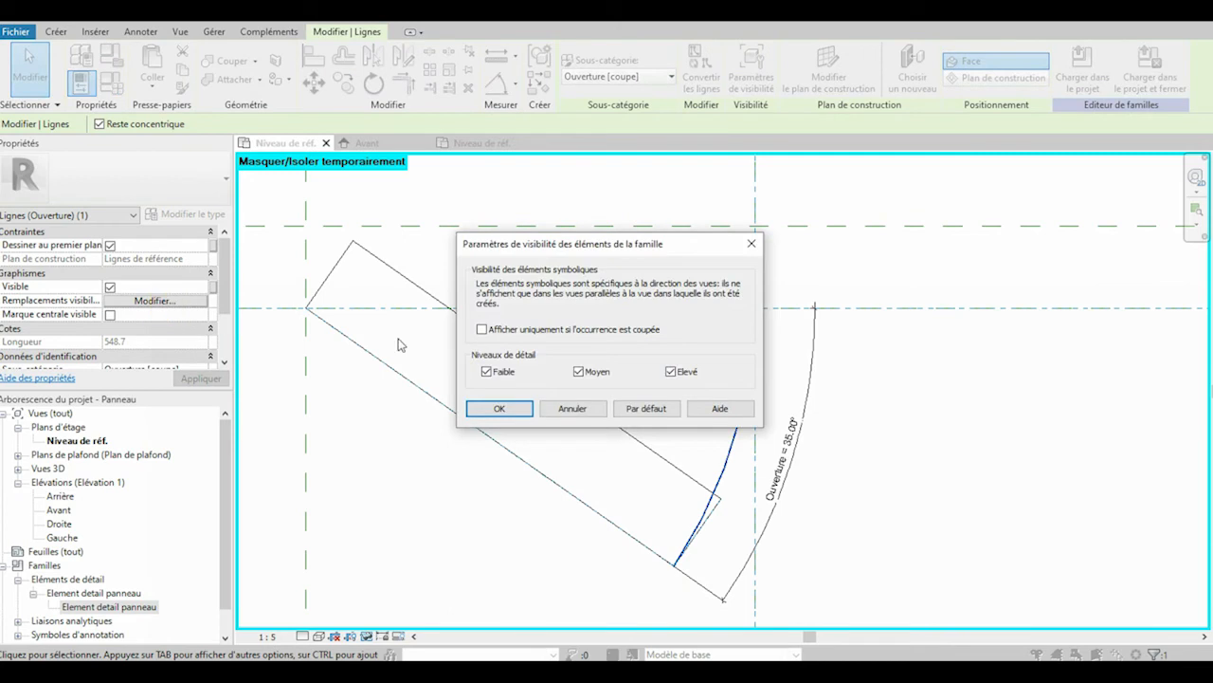
pyautogui.click(484, 330)
pyautogui.click(500, 409)
pyautogui.click(699, 389)
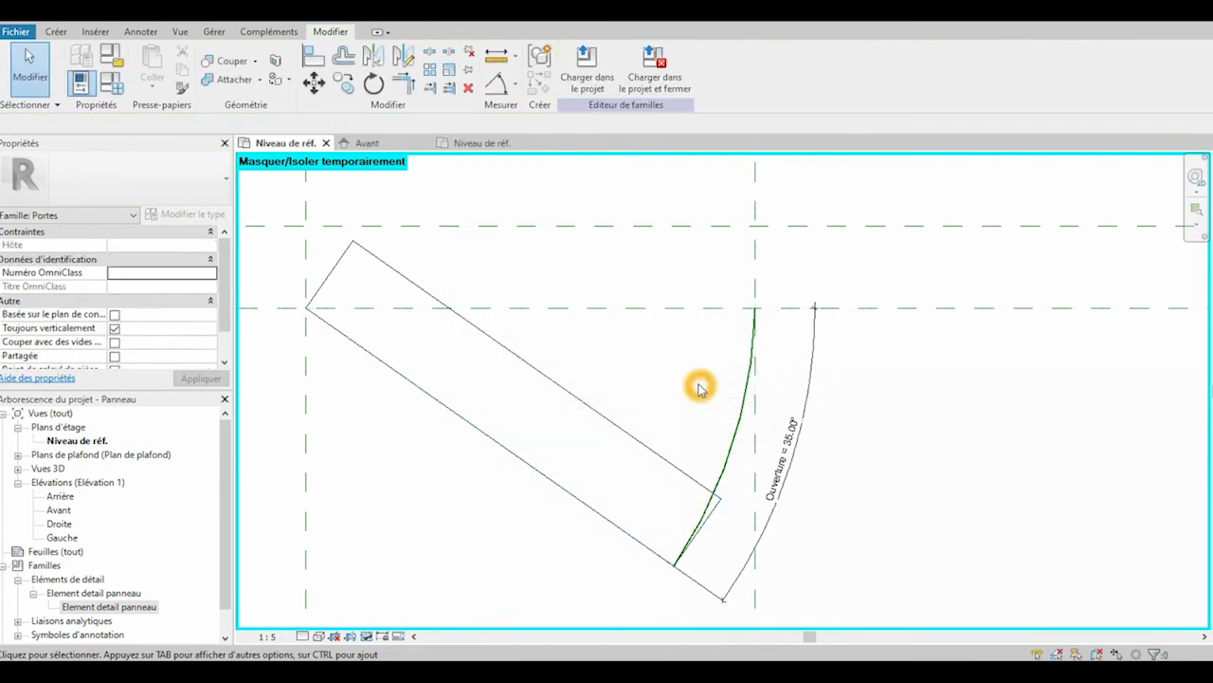
pyautogui.click(802, 384)
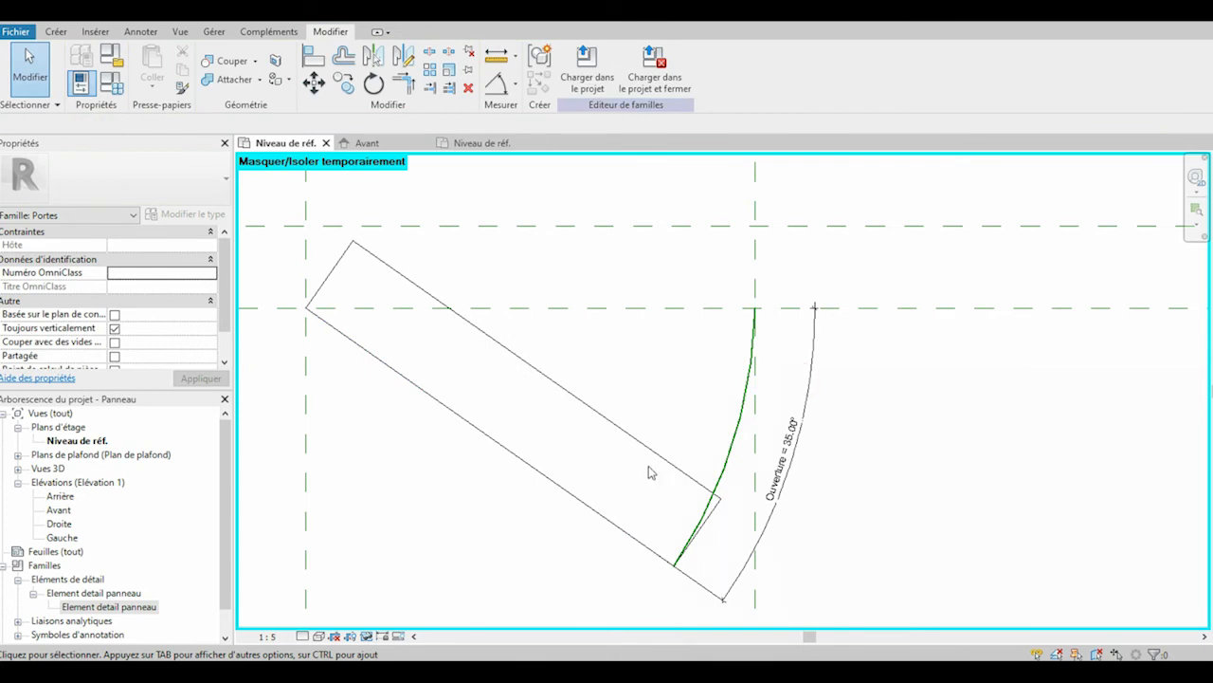
pyautogui.click(774, 485)
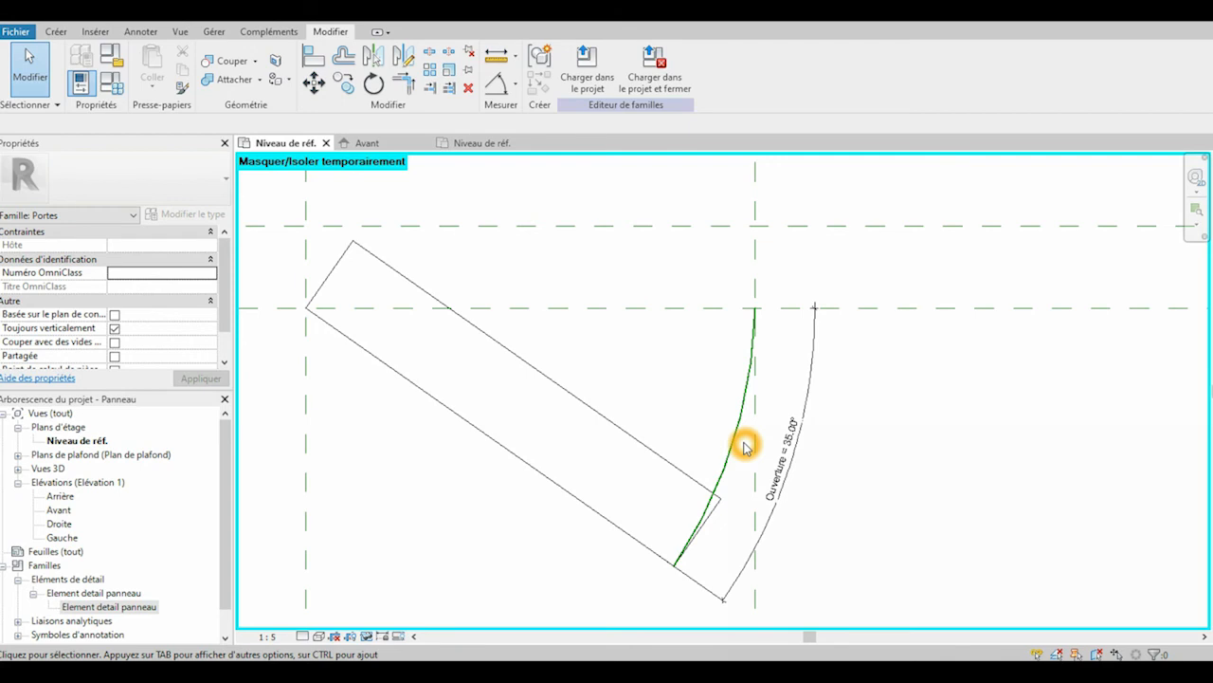
pyautogui.click(526, 409)
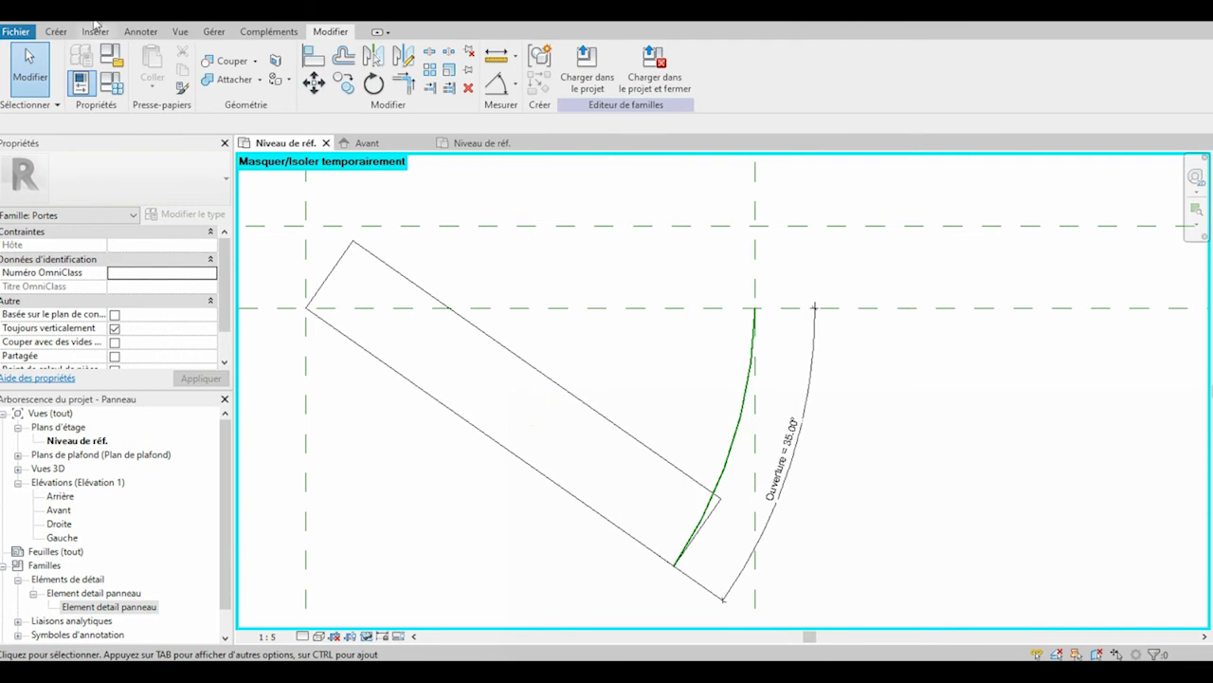
# Draw a straight symbolic line about 680 mm long on the panel's long lower edge, stopping short of both corners
pyautogui.click(140, 31)
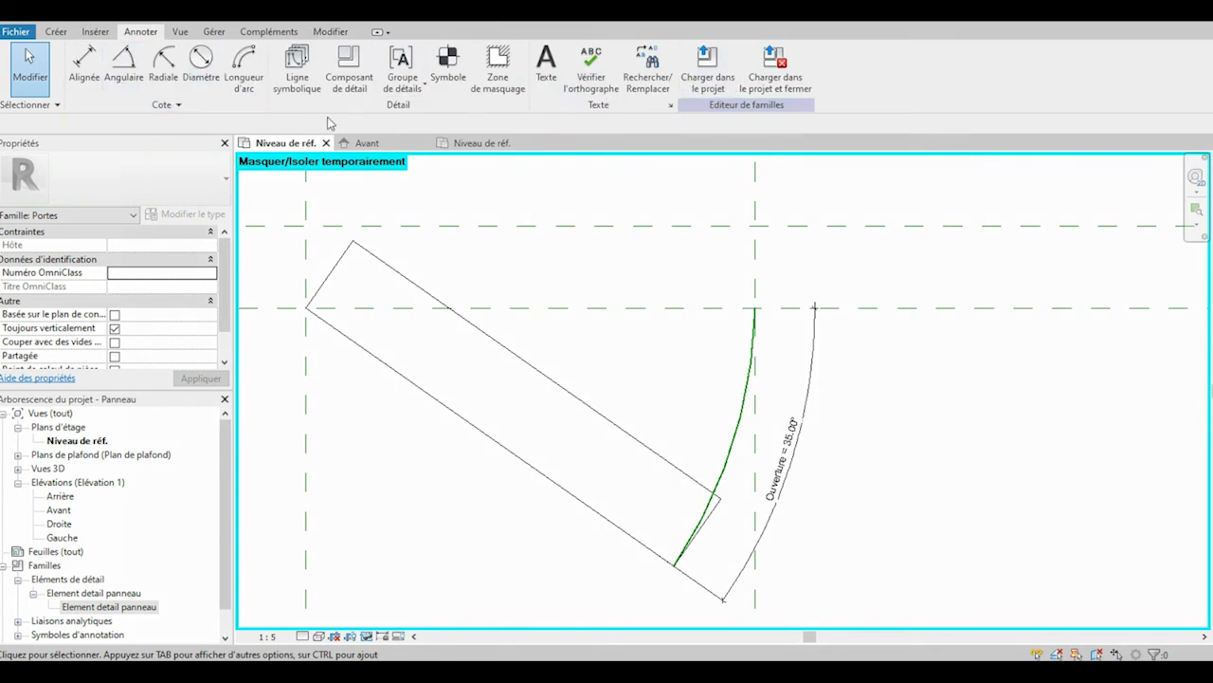
pyautogui.click(296, 66)
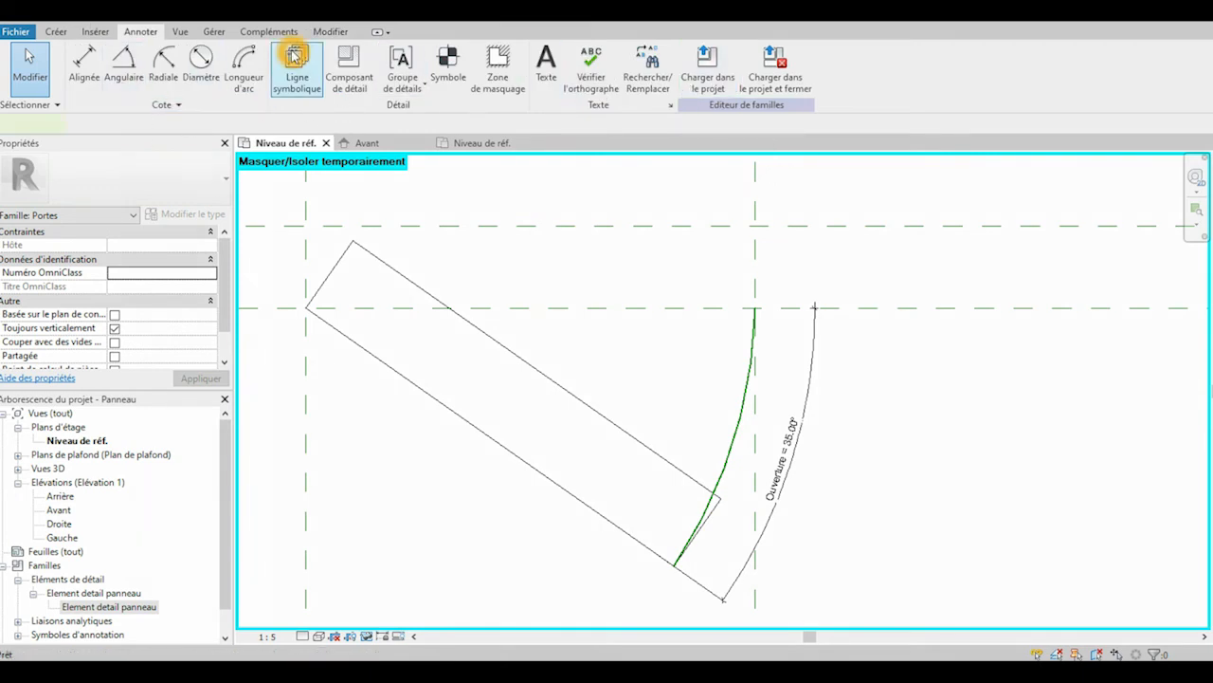
pyautogui.click(333, 325)
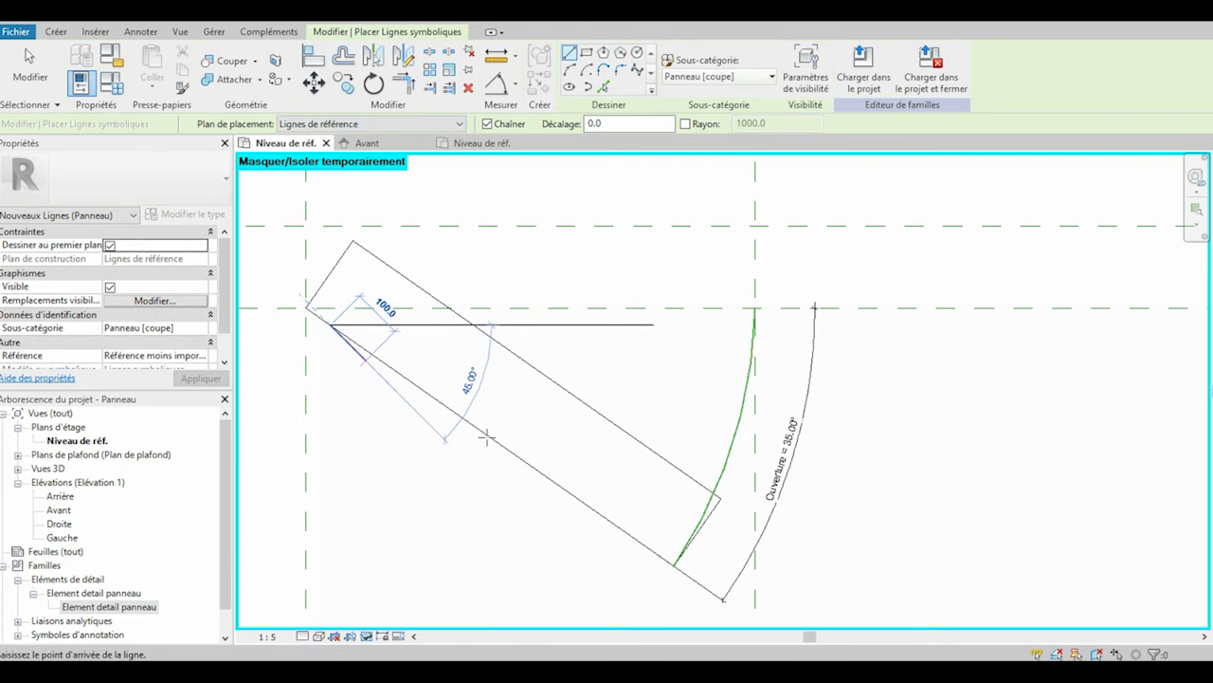
pyautogui.click(606, 519)
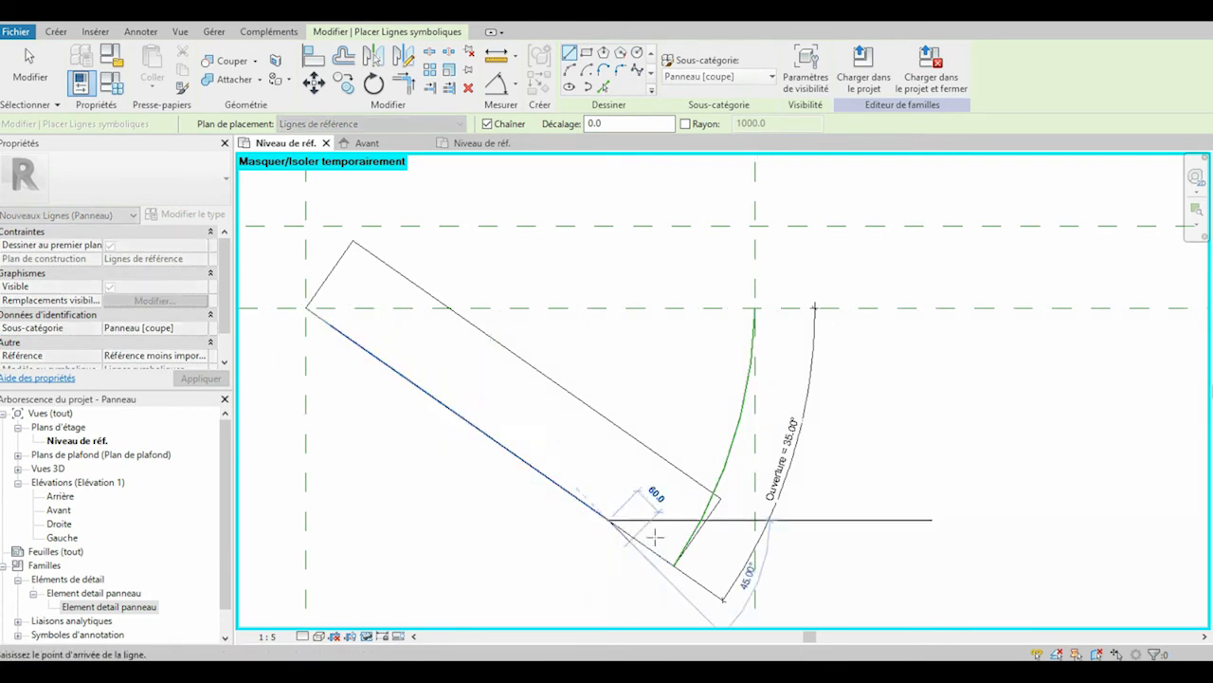
pyautogui.press('Escape')
pyautogui.press('Escape')
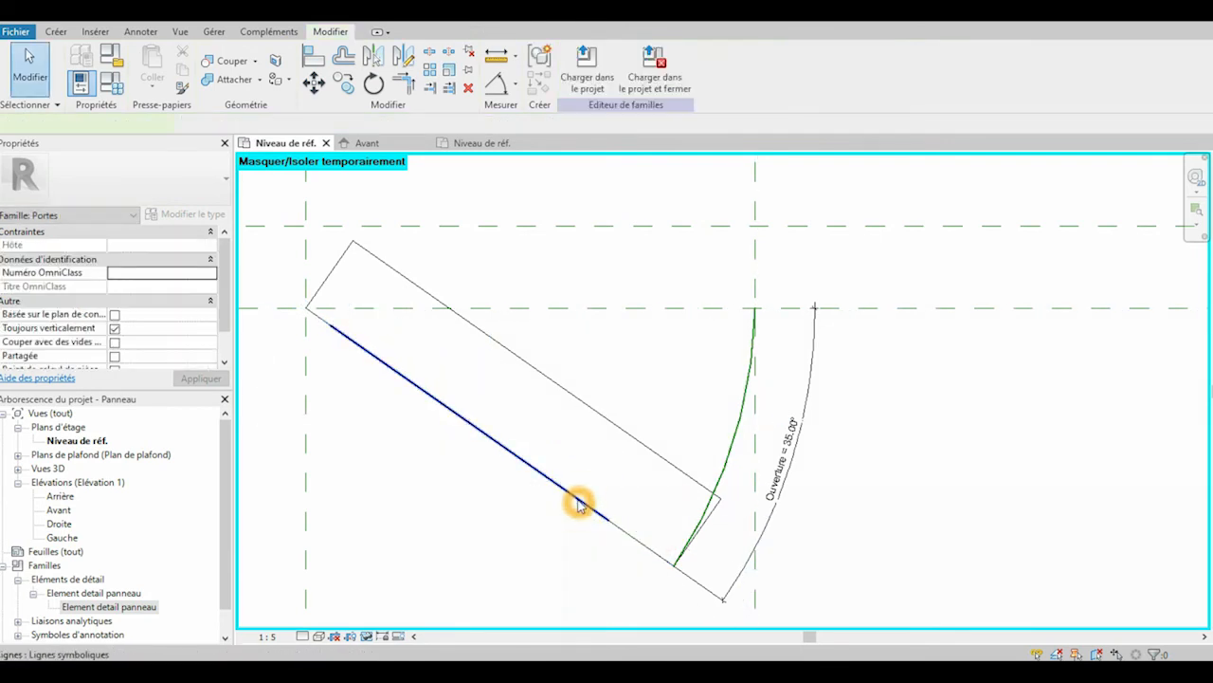
# Set the new symbolic line's subcategory to Panneau [coupe]
pyautogui.click(578, 502)
pyautogui.click(669, 76)
pyautogui.click(618, 255)
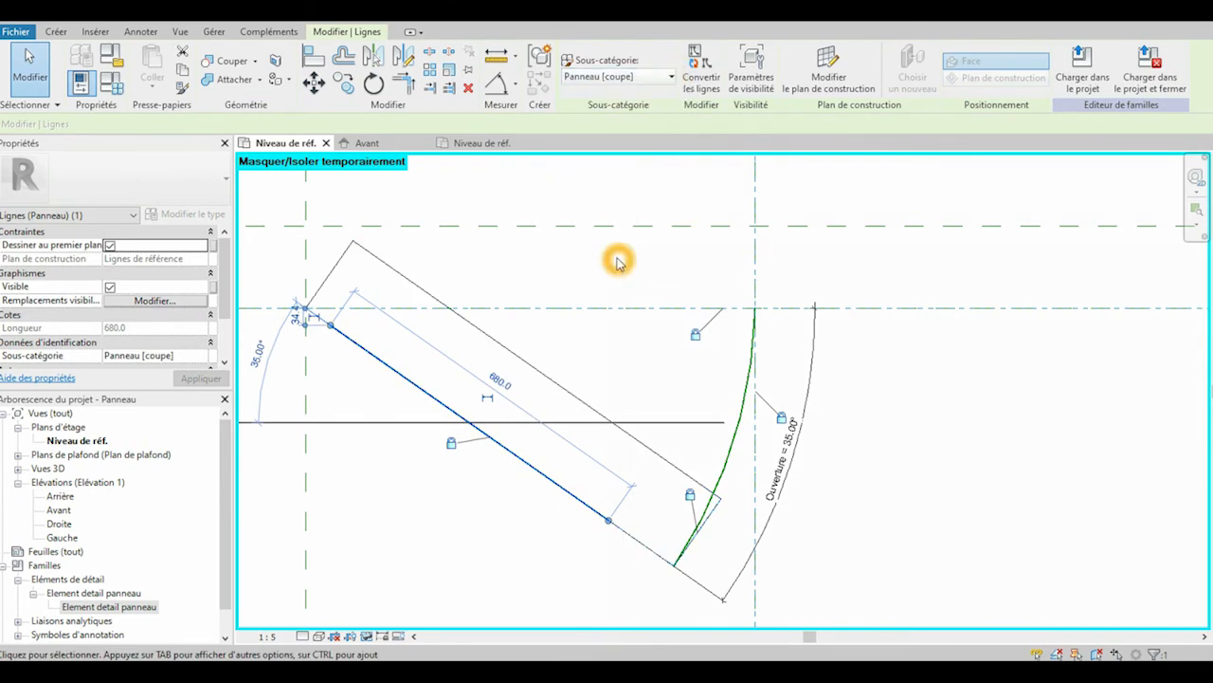
# Align the symbolic line's hinge-side endpoint to the vertical reference plane at the hinge and lock it
pyautogui.click(312, 56)
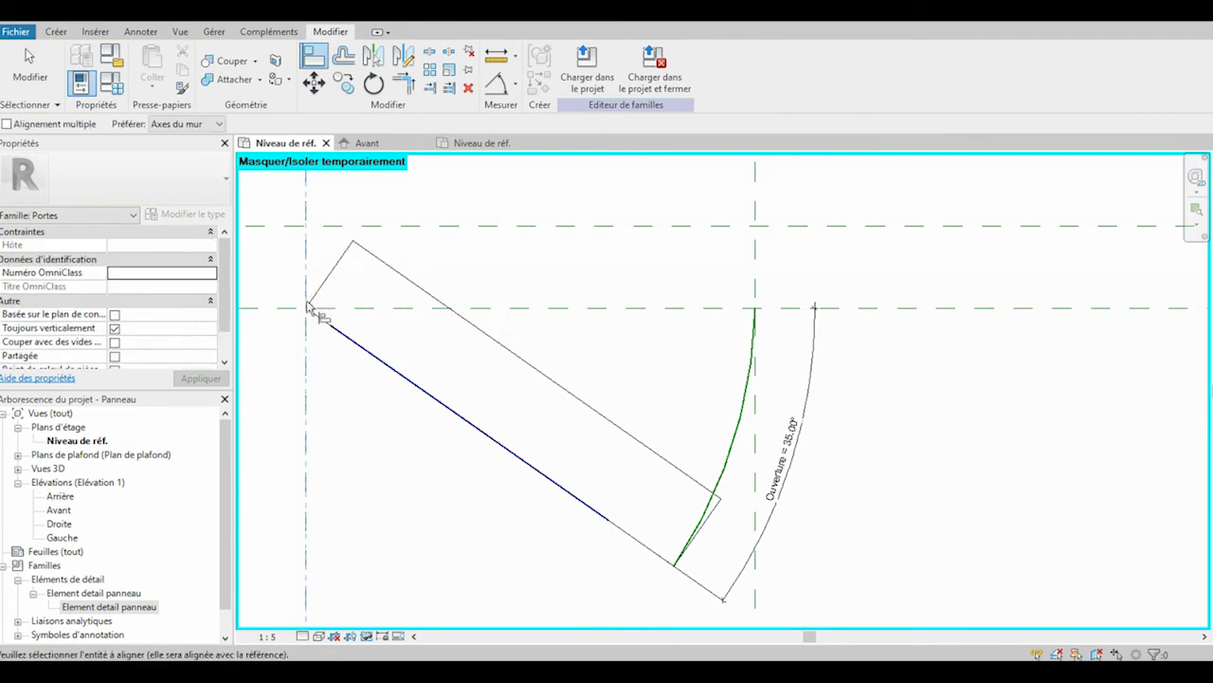
pyautogui.press('Tab')
pyautogui.press('Tab')
pyautogui.click(332, 329)
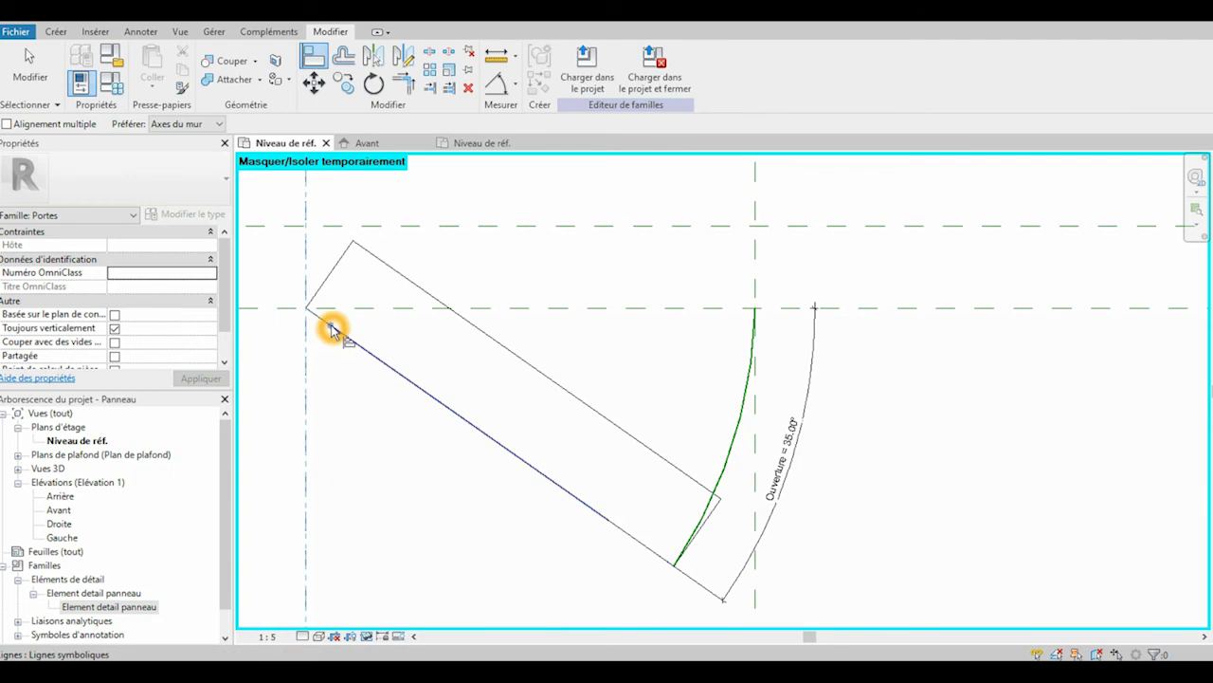
pyautogui.click(333, 419)
# Align the symbolic line's hinge-side endpoint to the central horizontal reference plane and lock it
pyautogui.click(356, 311)
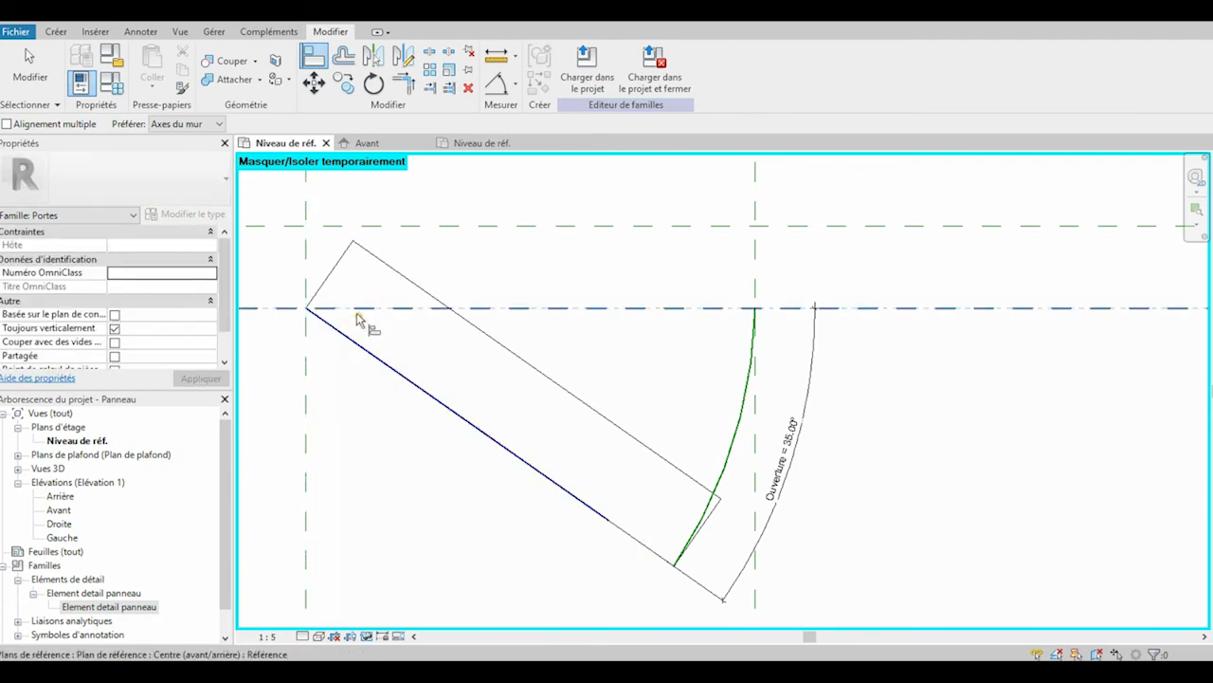
pyautogui.click(305, 313)
pyautogui.press('Tab')
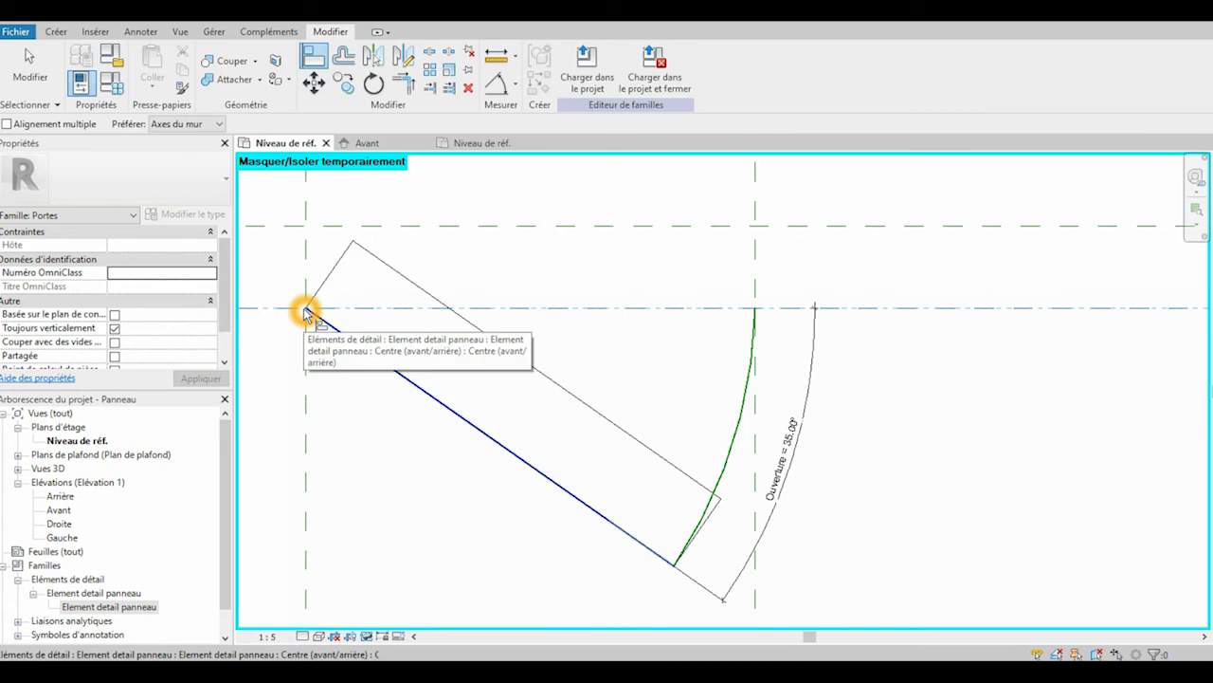
pyautogui.press('Tab')
pyautogui.press('Tab')
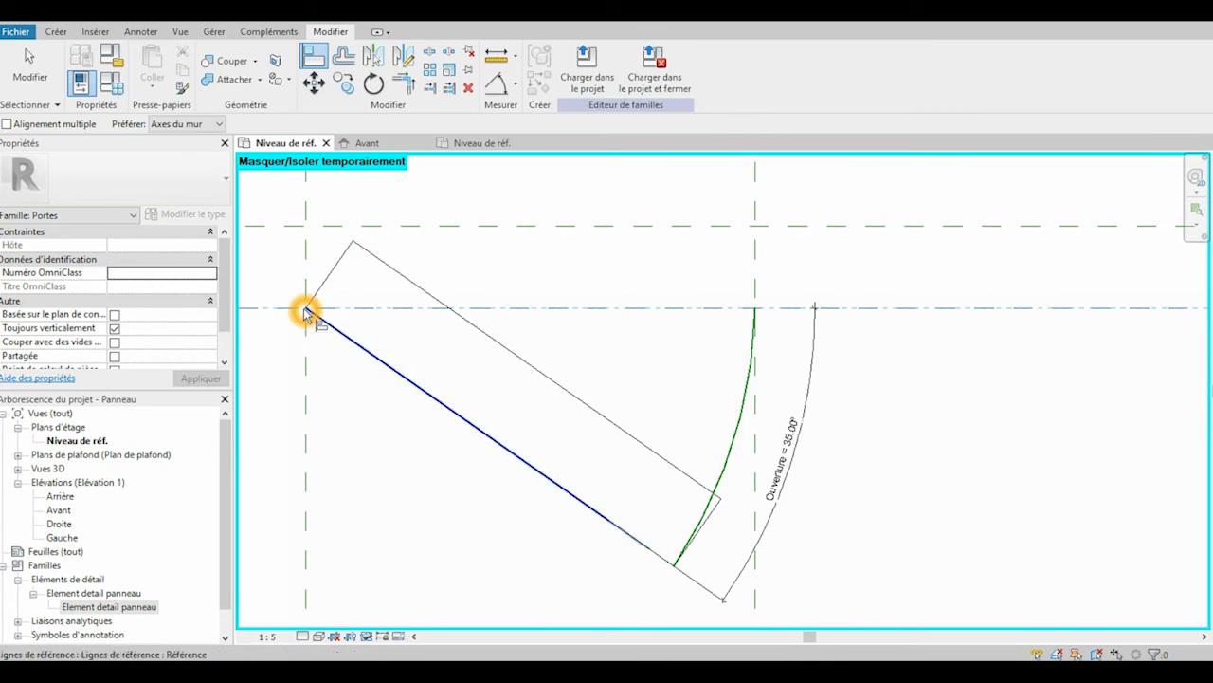
pyautogui.press('Tab')
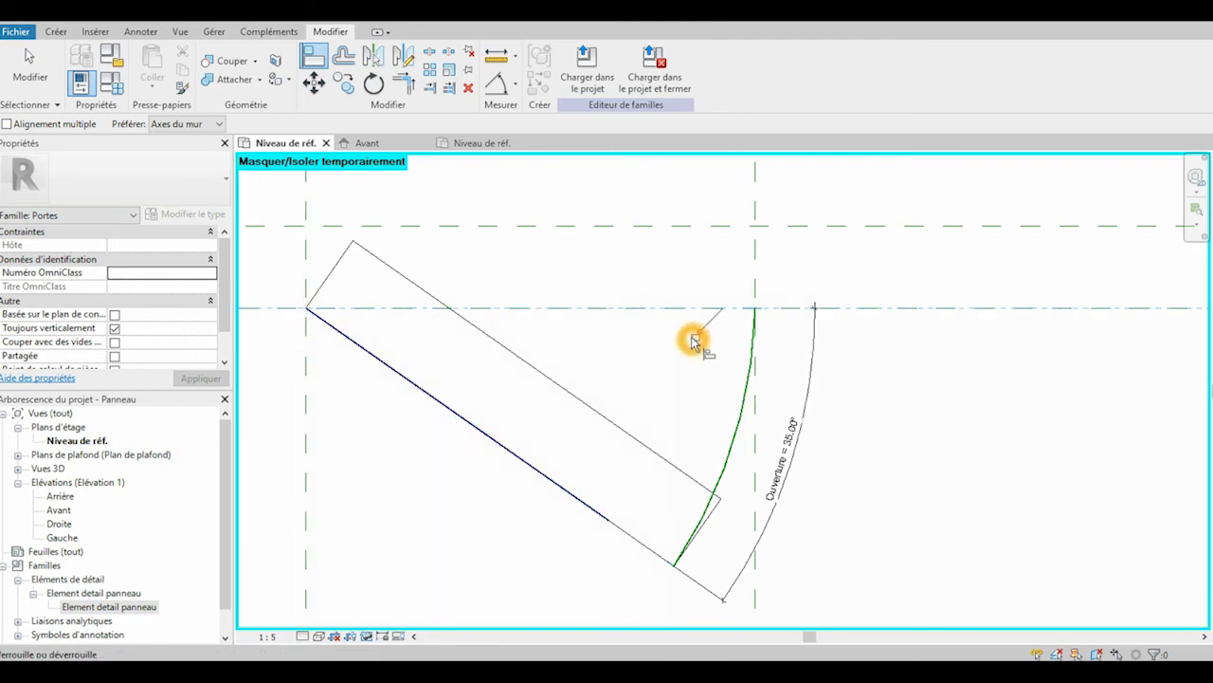
pyautogui.click(706, 531)
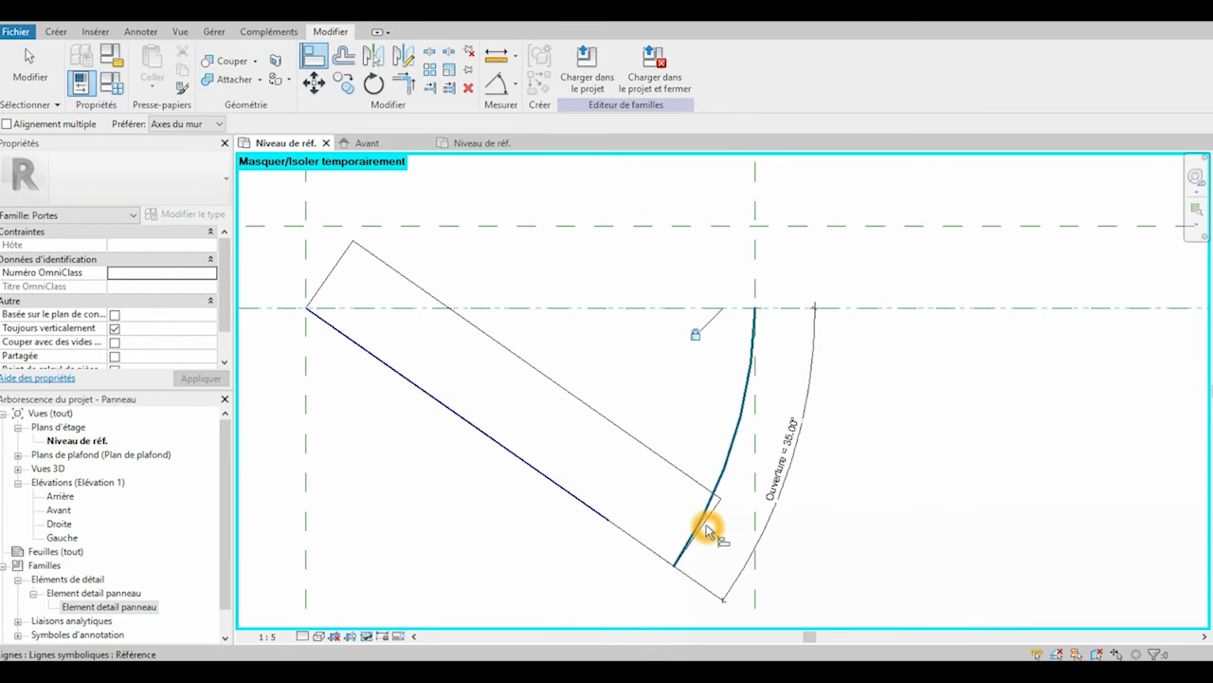
pyautogui.click(675, 567)
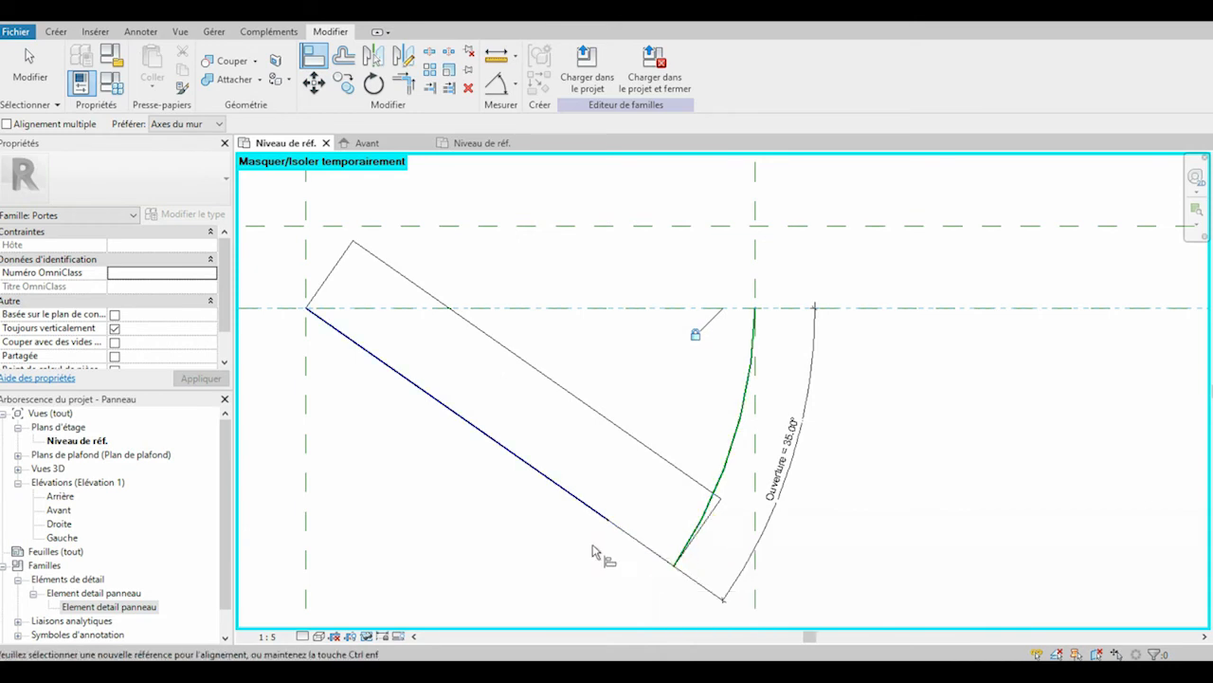
# Place an aligned dimension between the symbolic line's two endpoints, offset below the panel
pyautogui.click(515, 84)
pyautogui.click(524, 115)
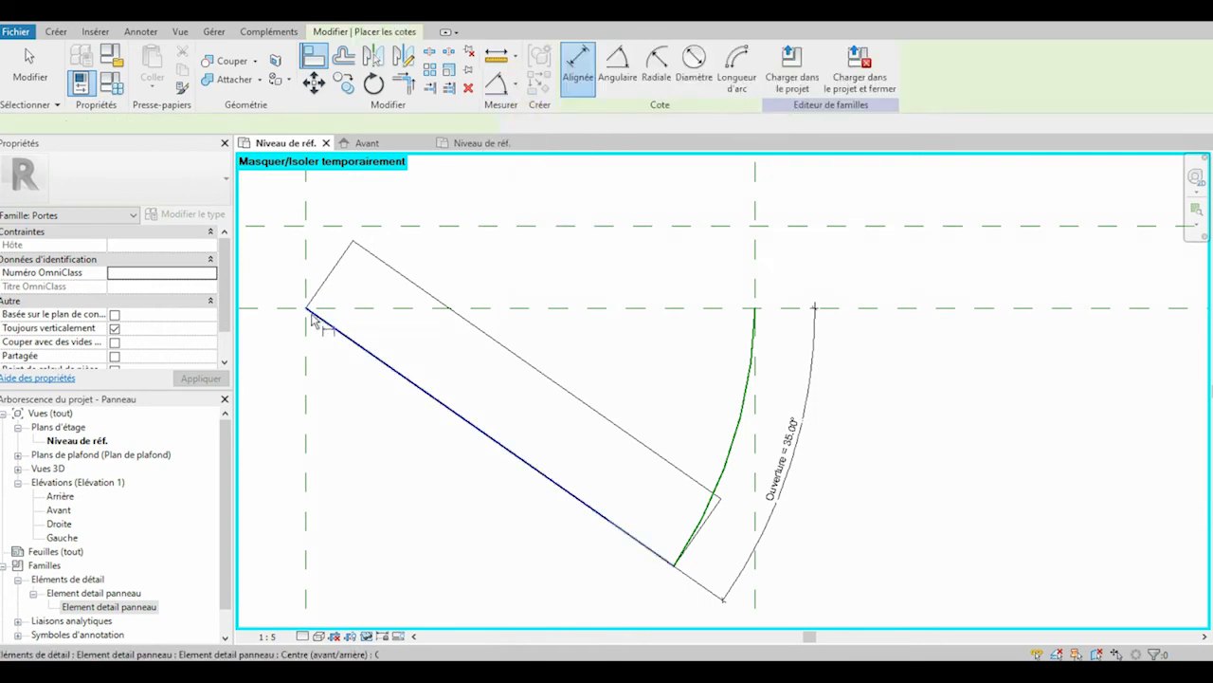
pyautogui.click(611, 529)
pyautogui.press('Tab')
pyautogui.press('Tab')
pyautogui.press('Tab')
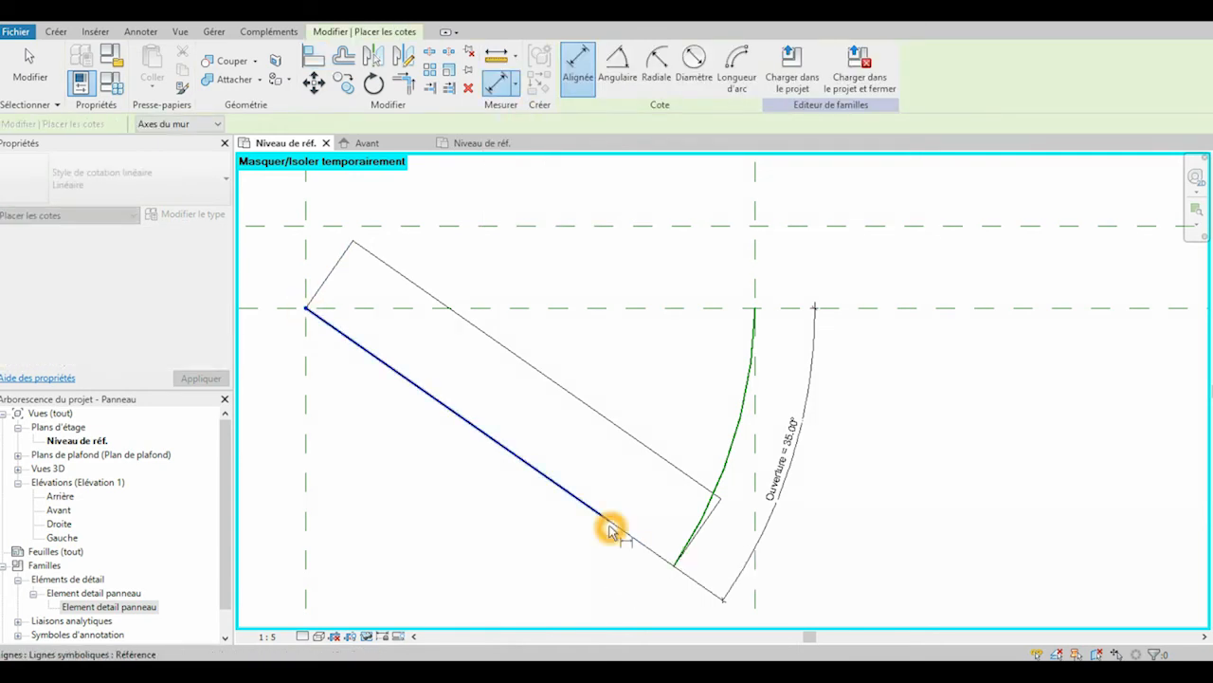
pyautogui.click(610, 528)
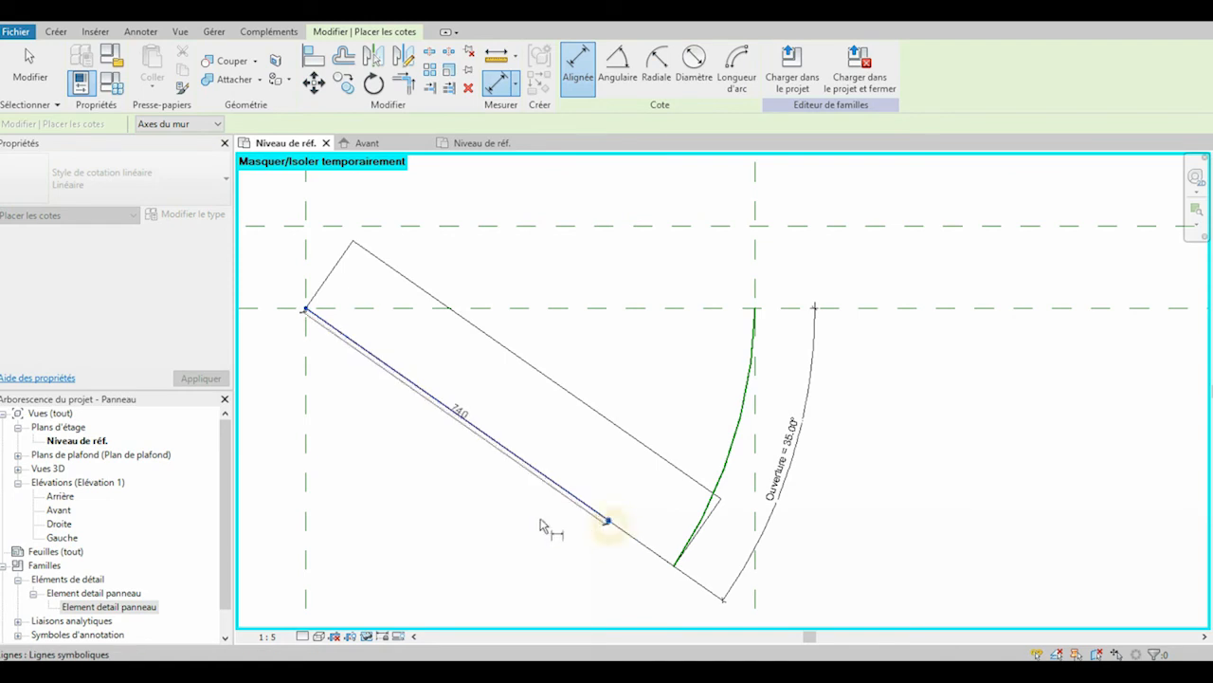
pyautogui.click(507, 499)
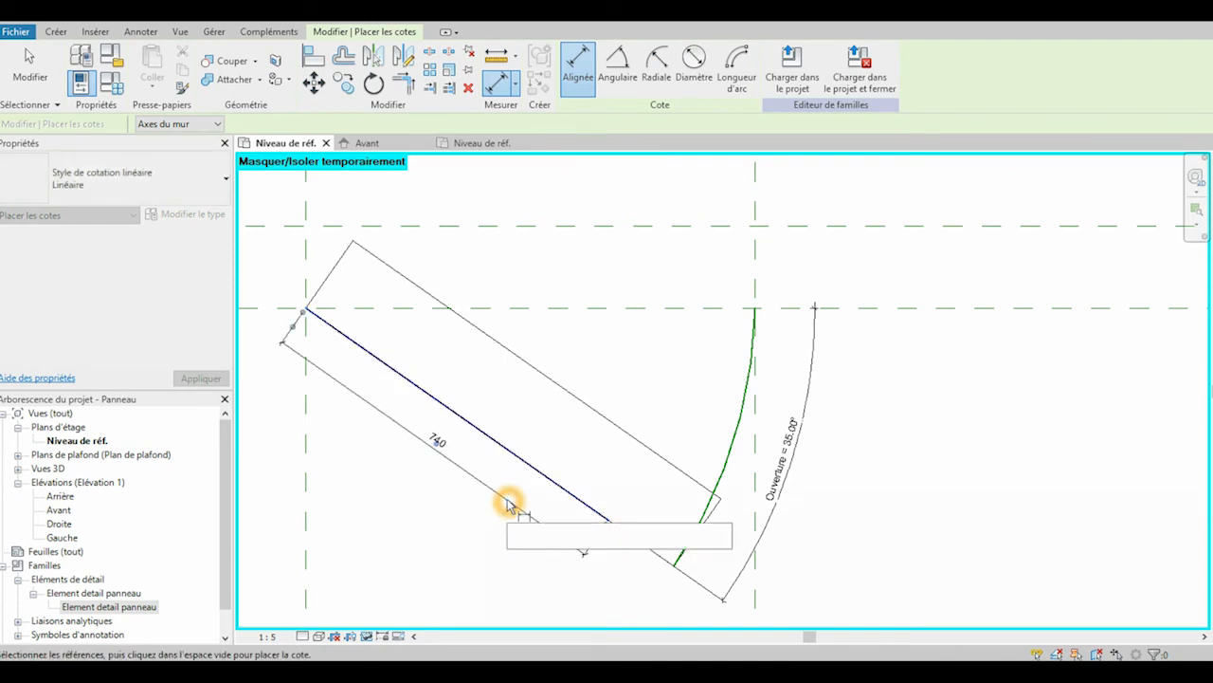
pyautogui.press('Escape')
# Label the symbolic line's length dimension with the Largeur = 900 parameter
pyautogui.click(509, 495)
pyautogui.click(710, 66)
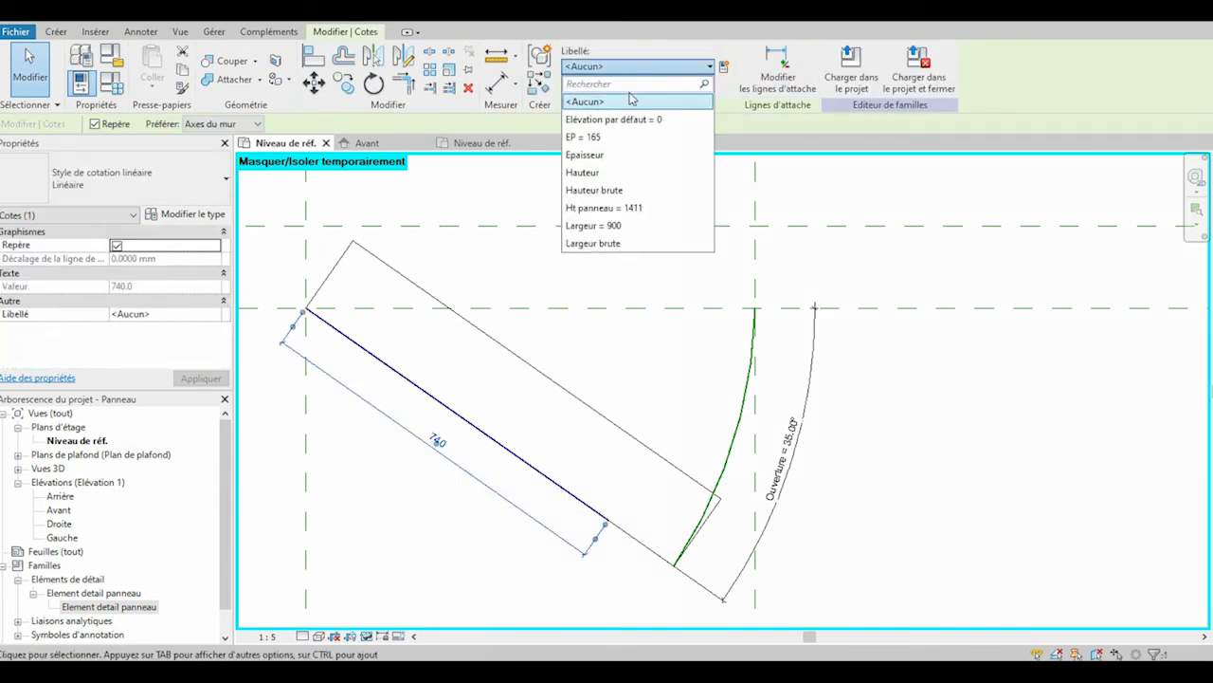
pyautogui.click(614, 226)
pyautogui.press('Escape')
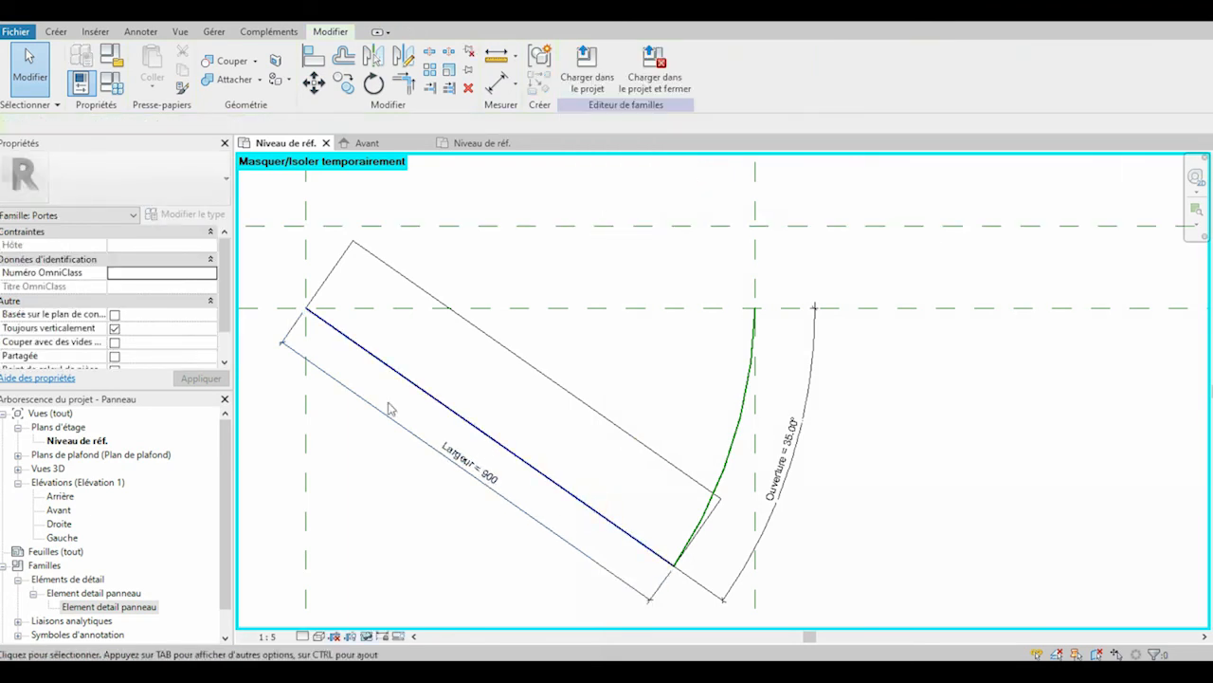
# Restrict the symbolic panel line to display only when the instance is cut, and turn off its visibility at the Elevé detail level
pyautogui.click(443, 403)
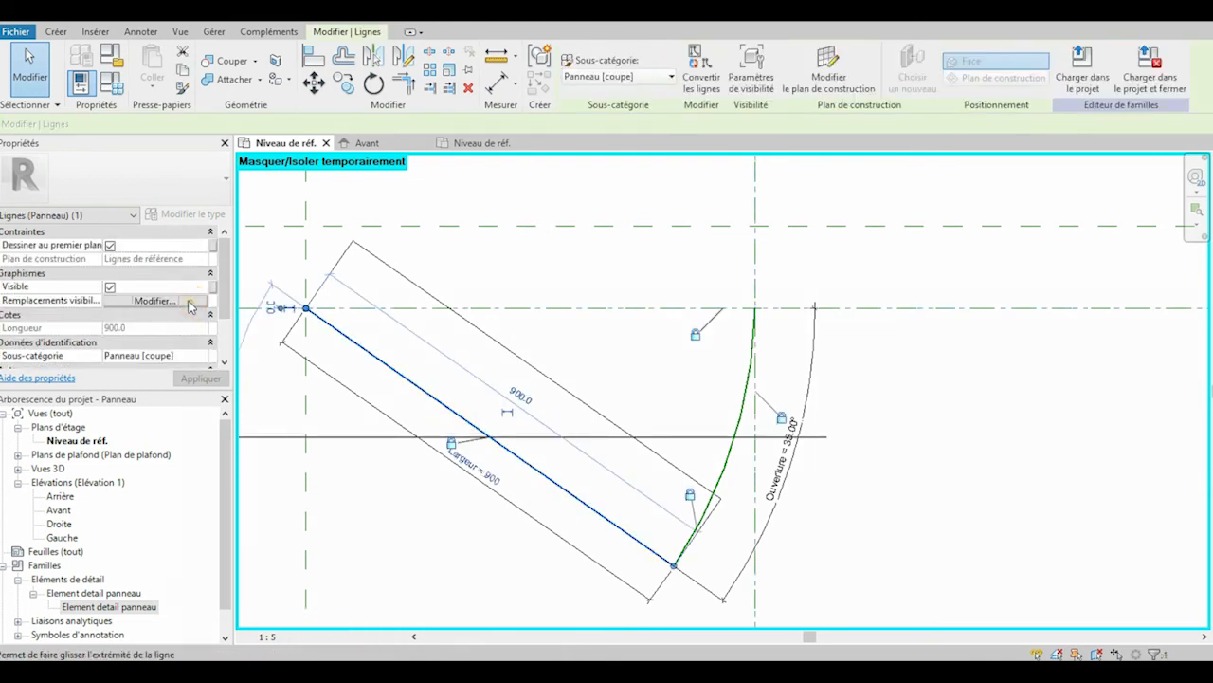
pyautogui.click(154, 300)
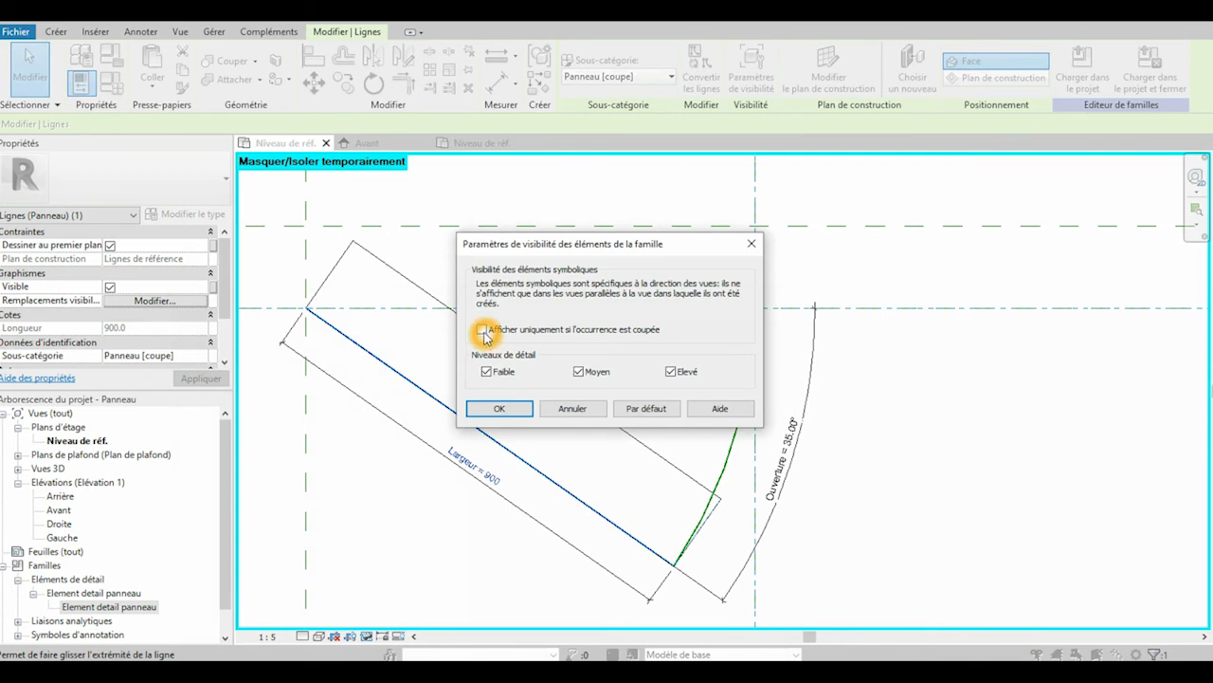
pyautogui.click(484, 330)
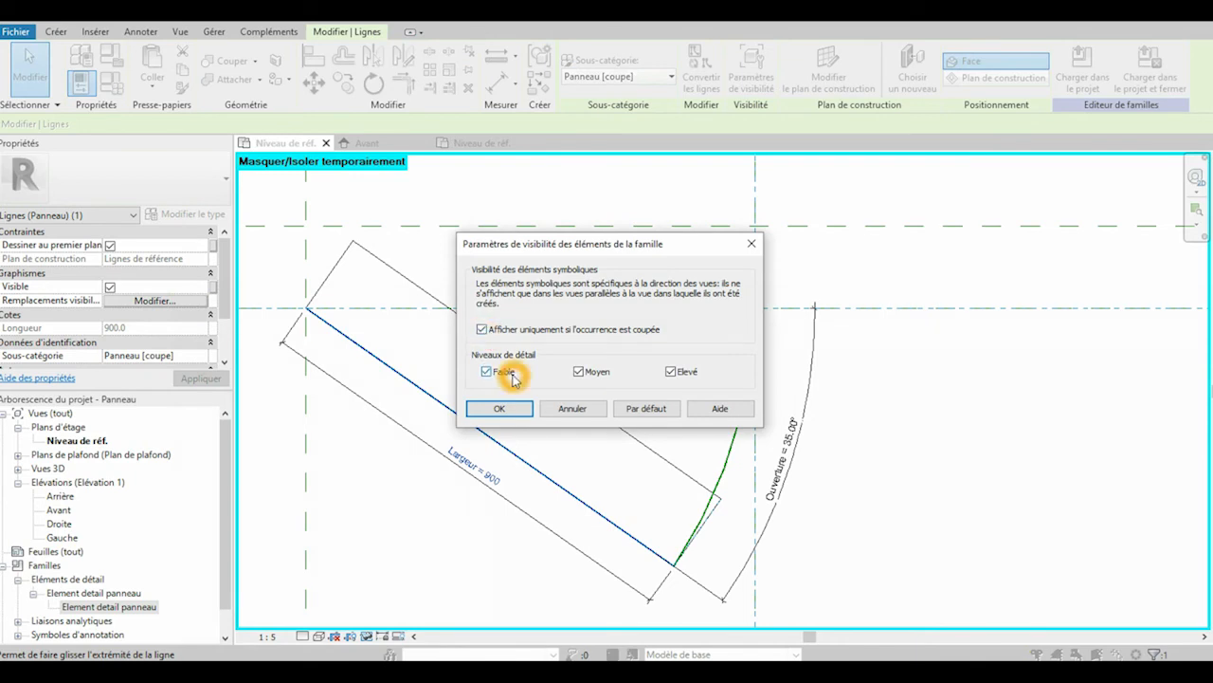
pyautogui.click(671, 373)
pyautogui.click(526, 409)
pyautogui.click(524, 408)
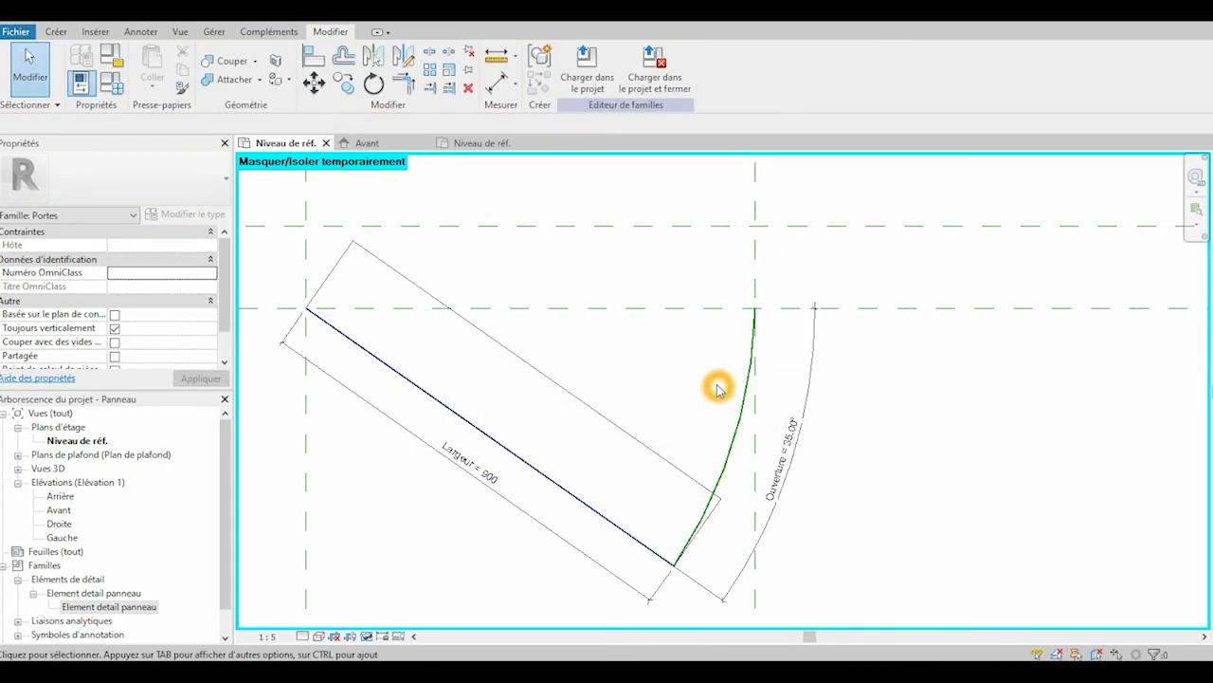
# Set the family's Ouverture parameter to 20° and apply it to the plan
pyautogui.click(114, 81)
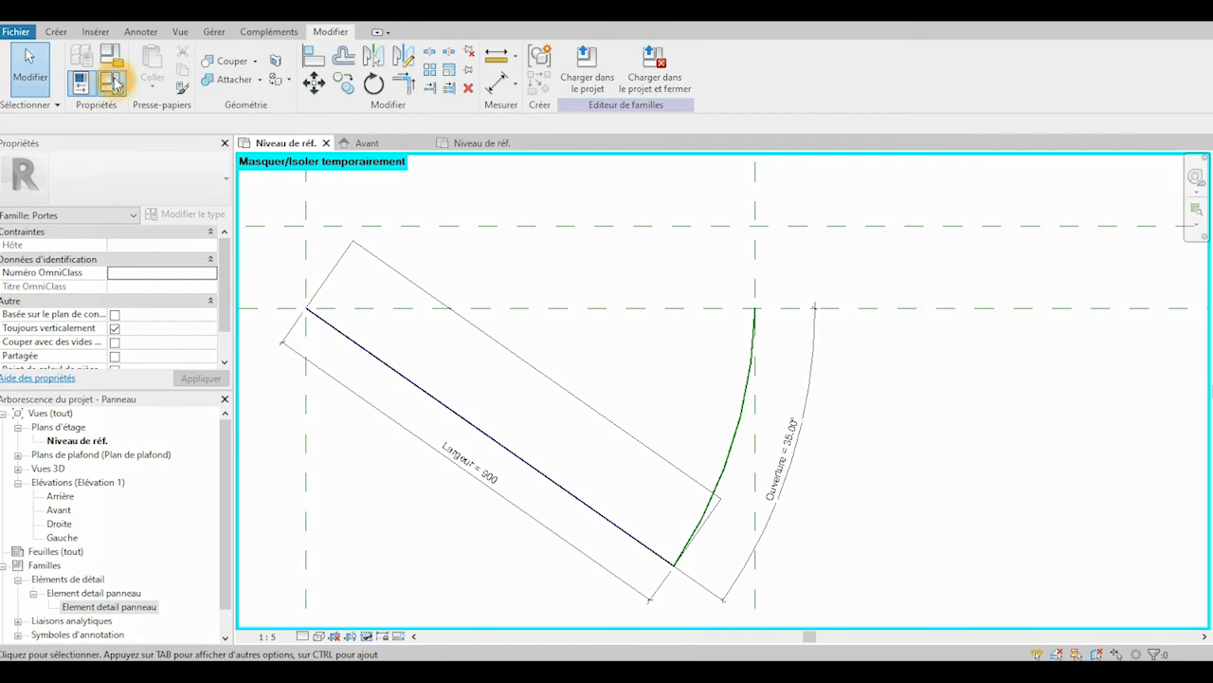
pyautogui.moveTo(954, 130); pyautogui.dragTo(1096, 108)
pyautogui.click(1030, 423)
pyautogui.doubleClick(1030, 423)
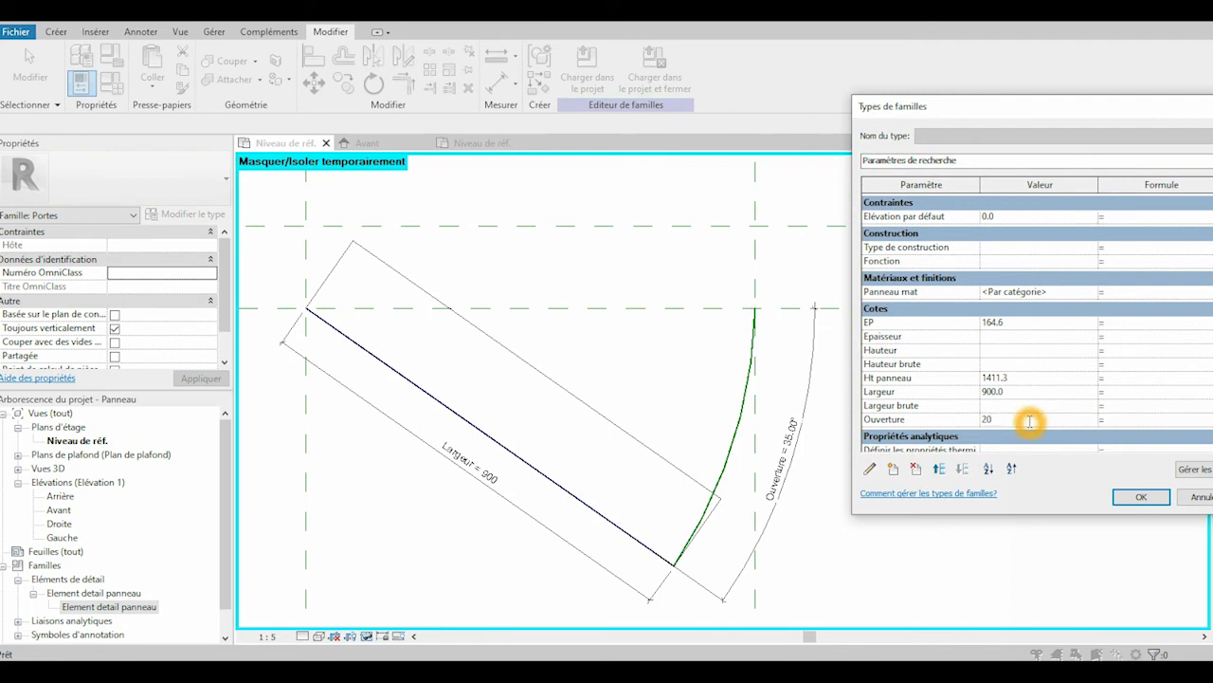
pyautogui.click(1199, 491)
# Set the family's Largeur parameter to 1000 and EP to 60, and accept the new values
pyautogui.doubleClick(956, 384)
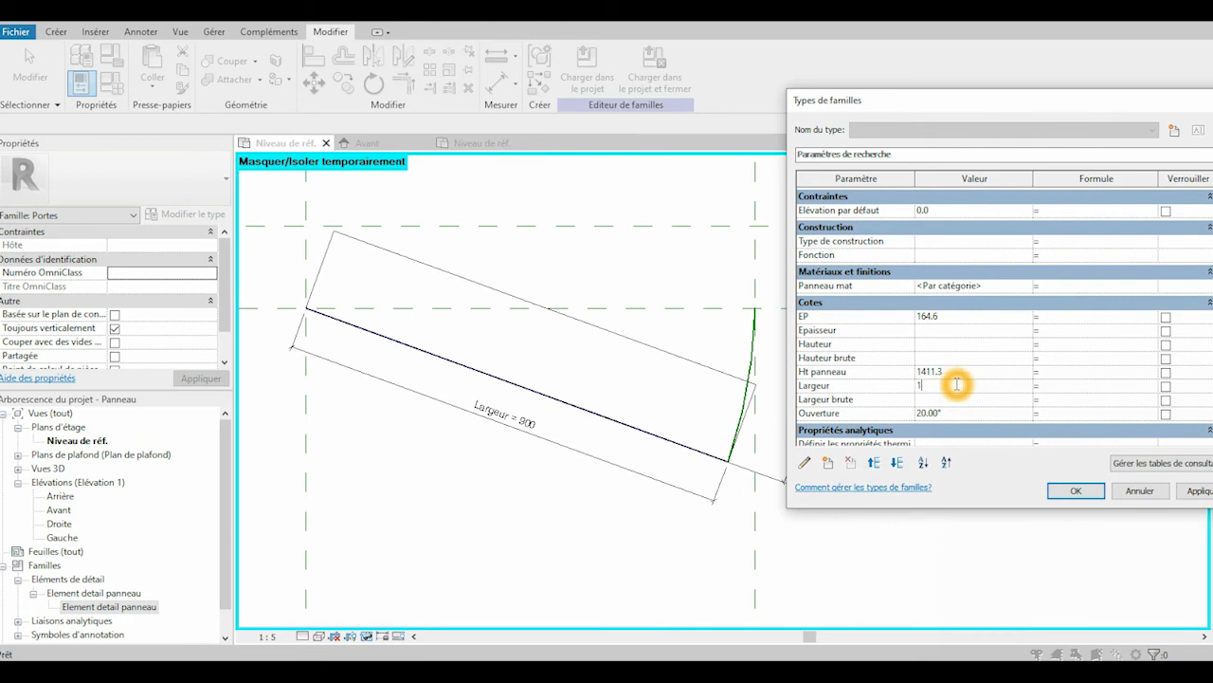
pyautogui.click(1197, 492)
pyautogui.doubleClick(949, 316)
pyautogui.write('60')
pyautogui.click(1196, 491)
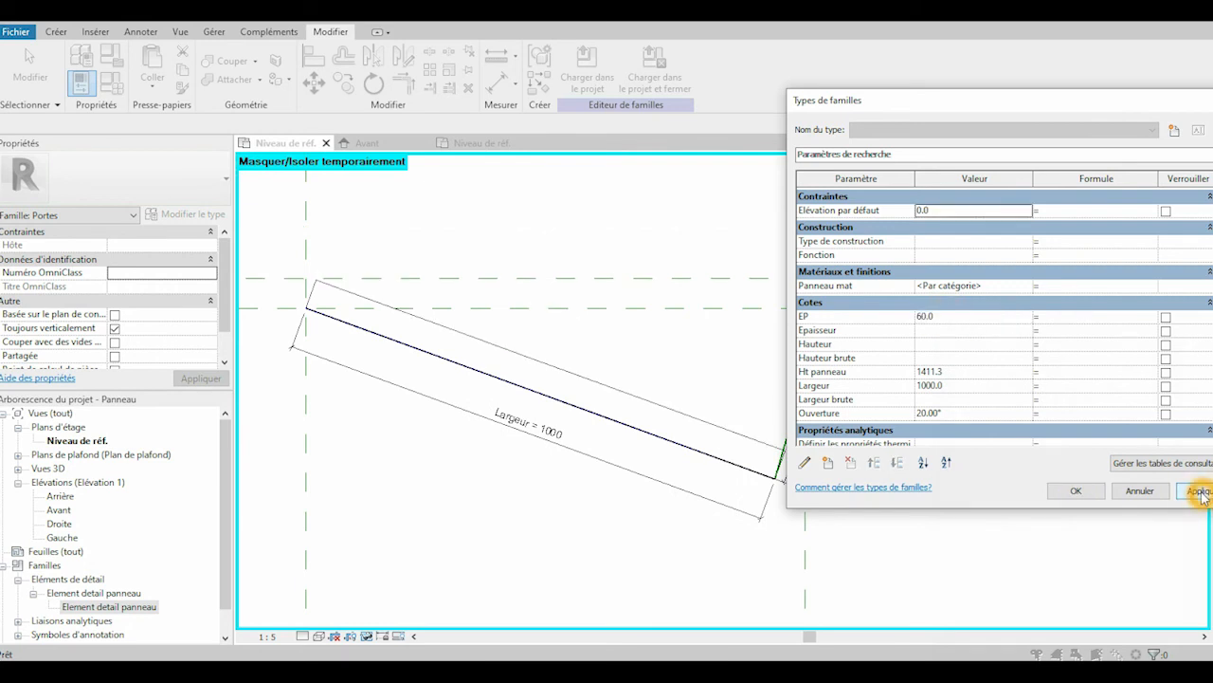
pyautogui.click(1076, 490)
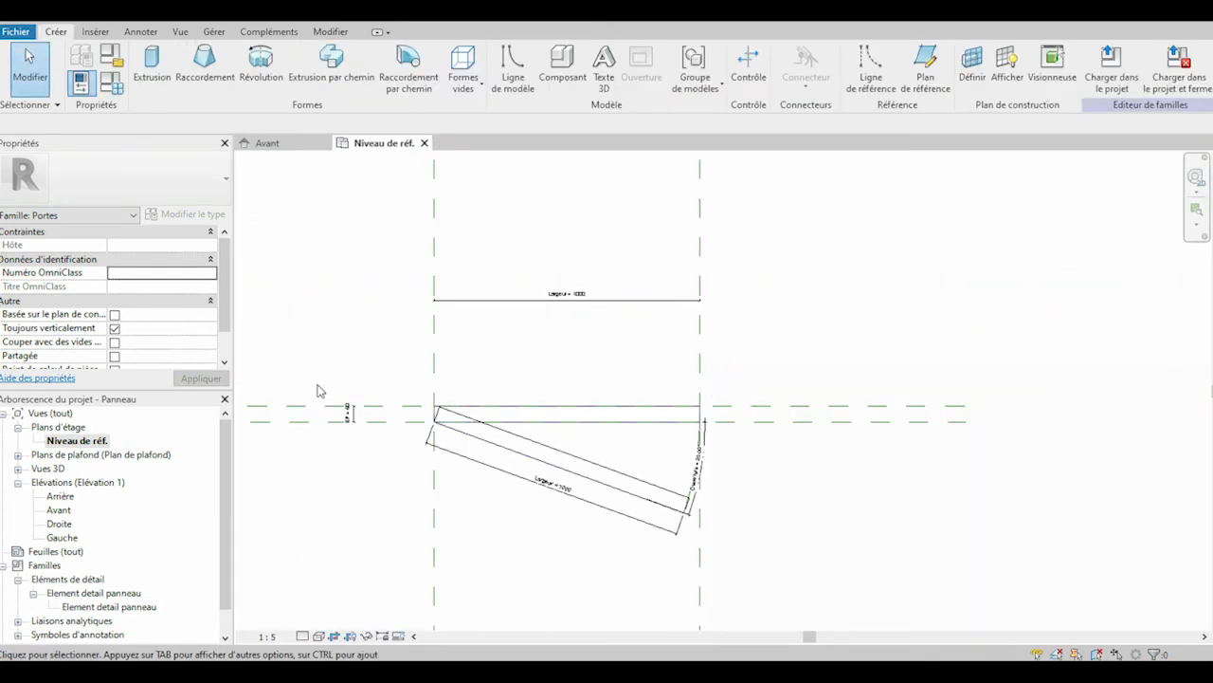
# Open the Avant elevation and temporarily hide the panel extrusion
pyautogui.doubleClick(58, 509)
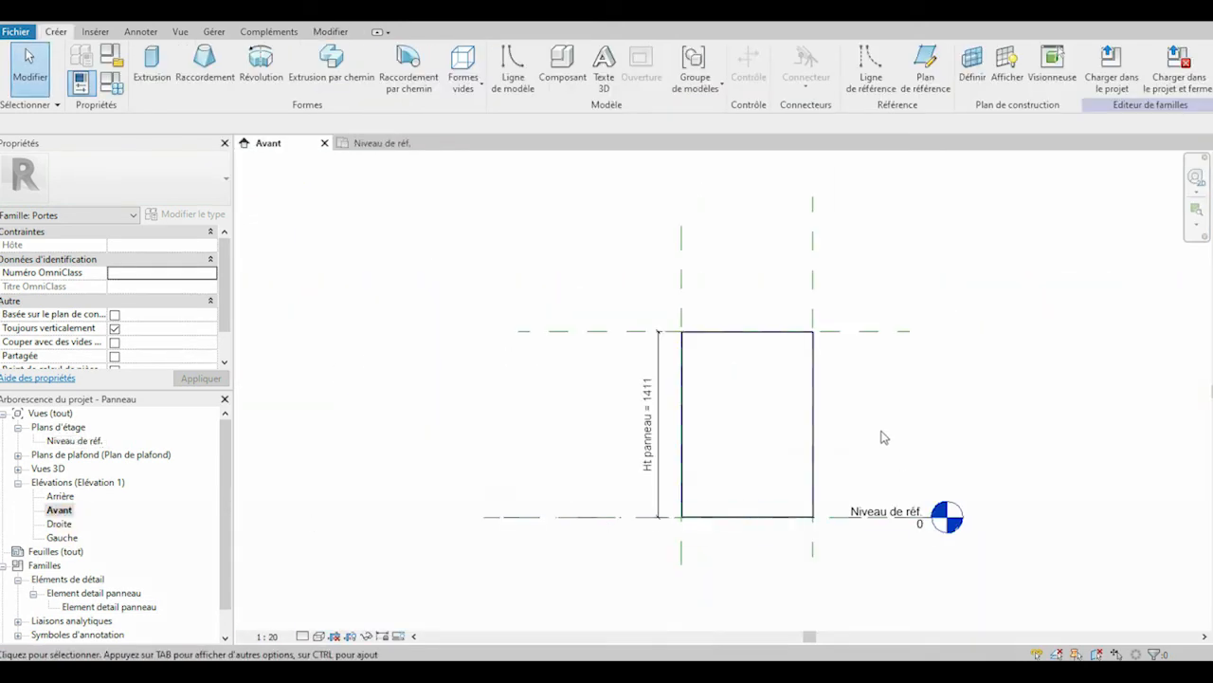
pyautogui.scroll(3, 881, 429)
pyautogui.click(880, 473)
pyautogui.moveTo(880, 473); pyautogui.dragTo(652, 412, button='middle')
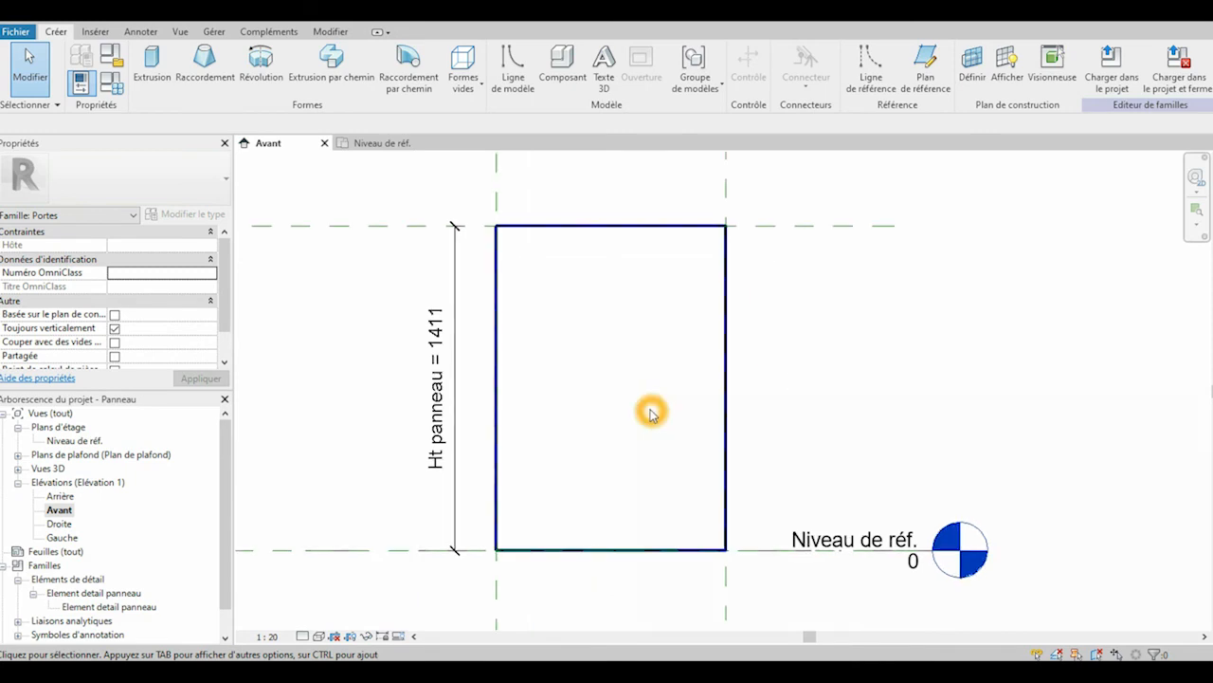
pyautogui.click(707, 225)
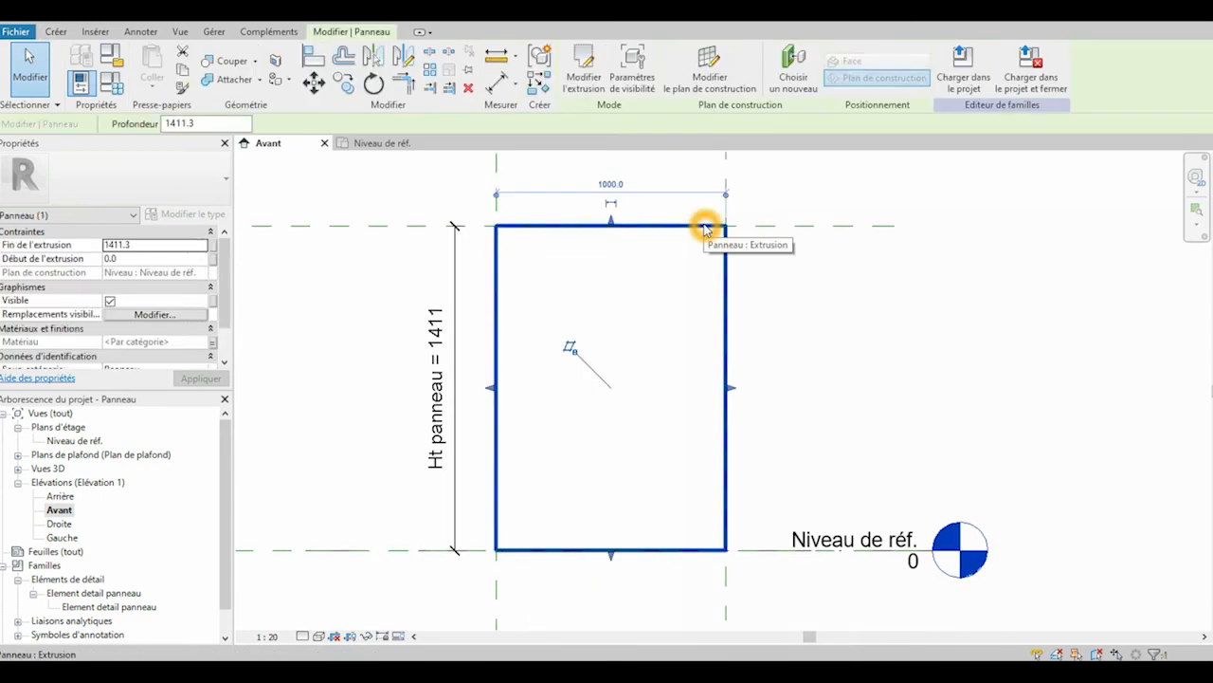
pyautogui.click(359, 639)
pyautogui.click(407, 599)
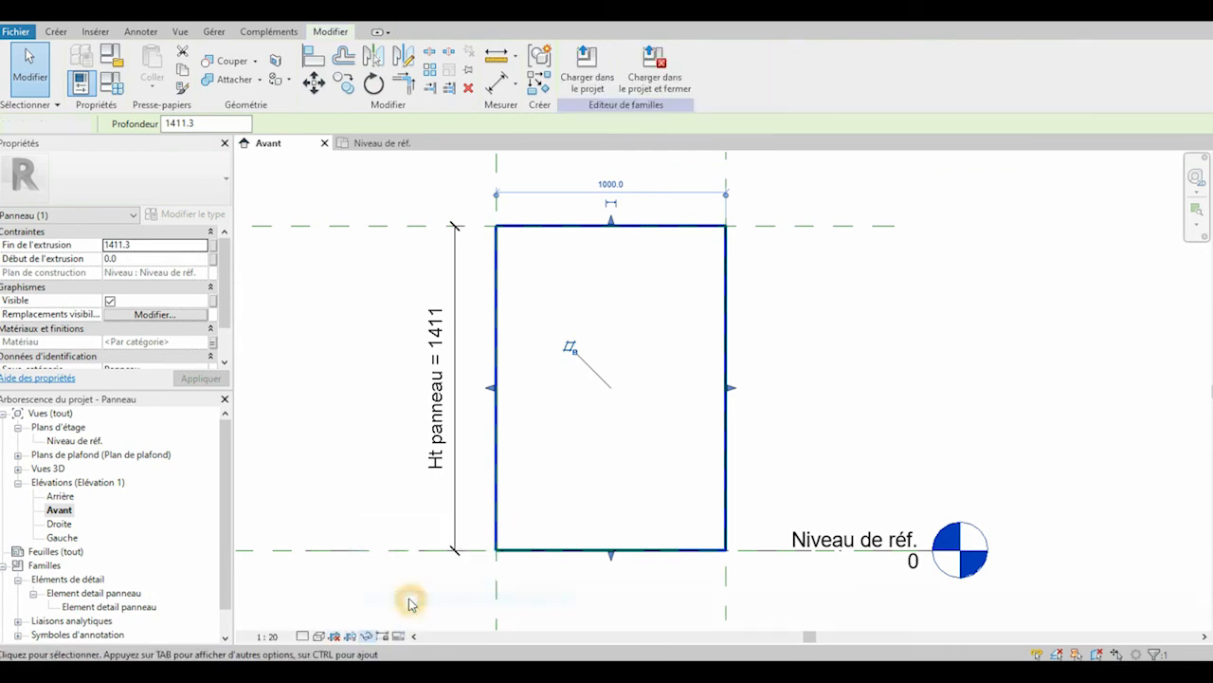
# Draw a horizontal reference plane across the panel about 623 mm above the reference level
pyautogui.click(57, 31)
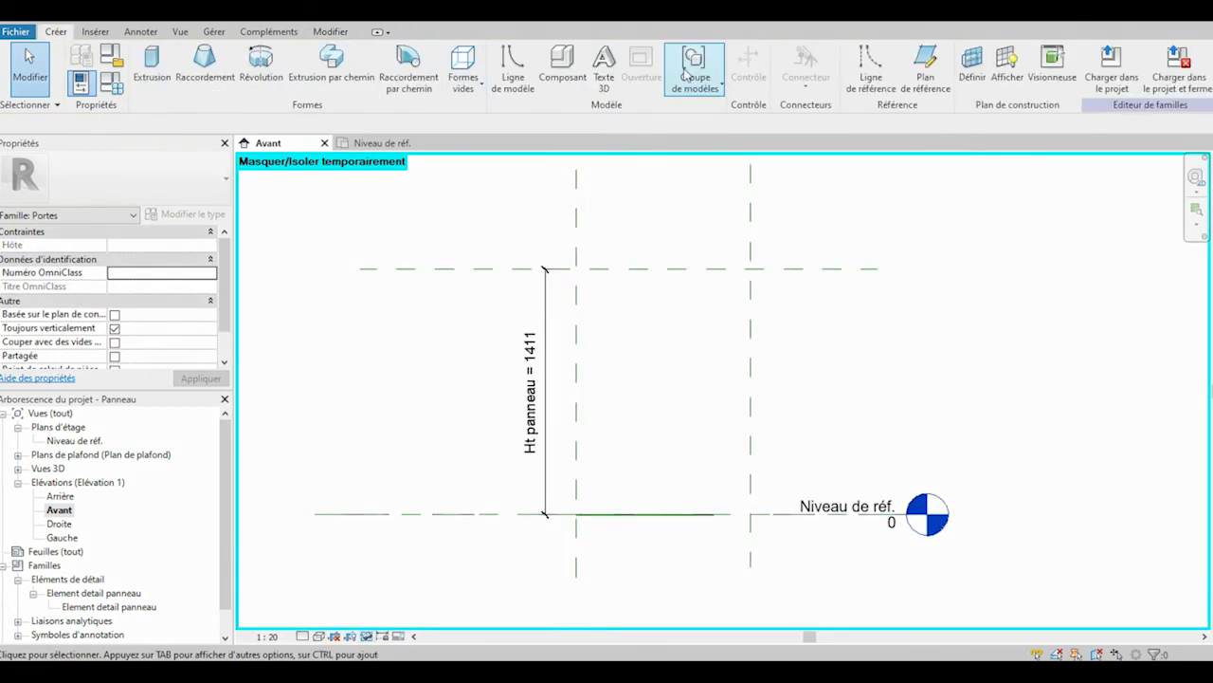
pyautogui.click(926, 71)
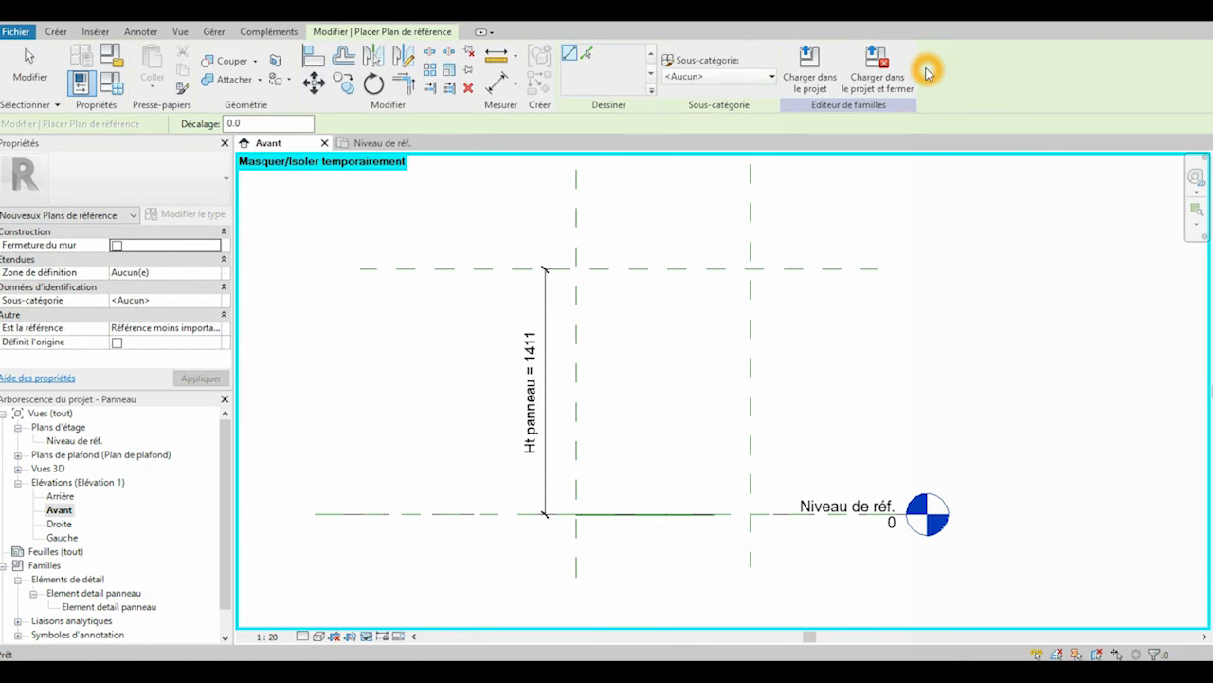
pyautogui.click(336, 406)
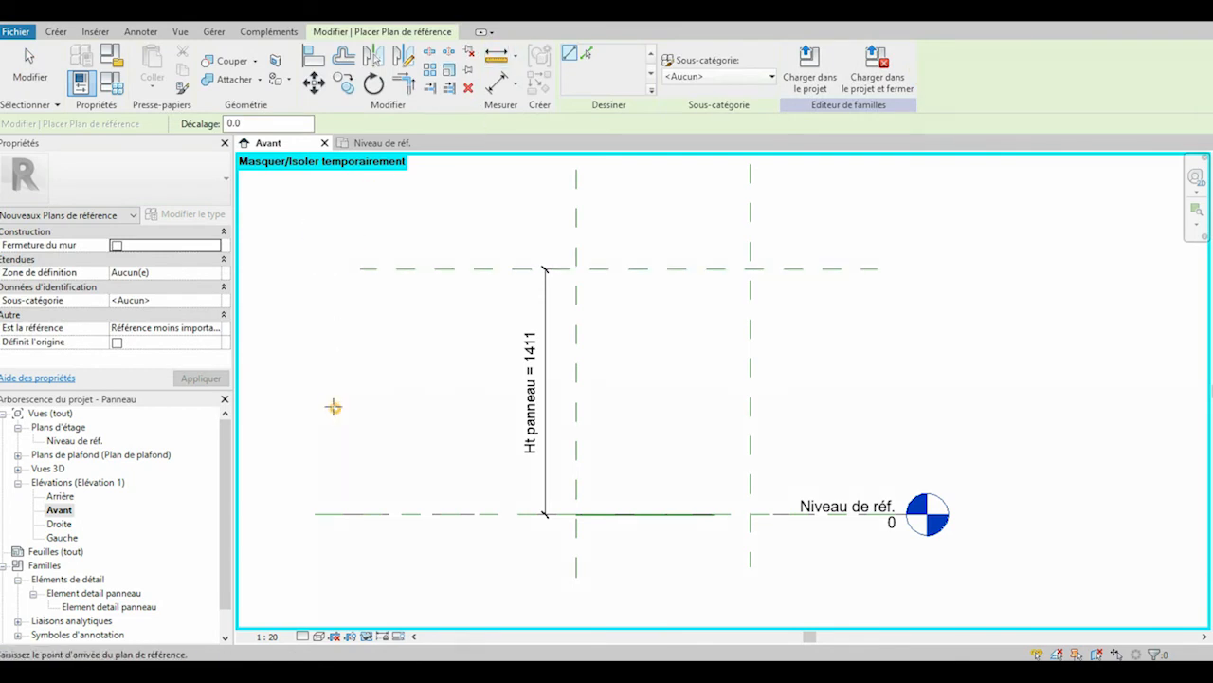
pyautogui.click(894, 407)
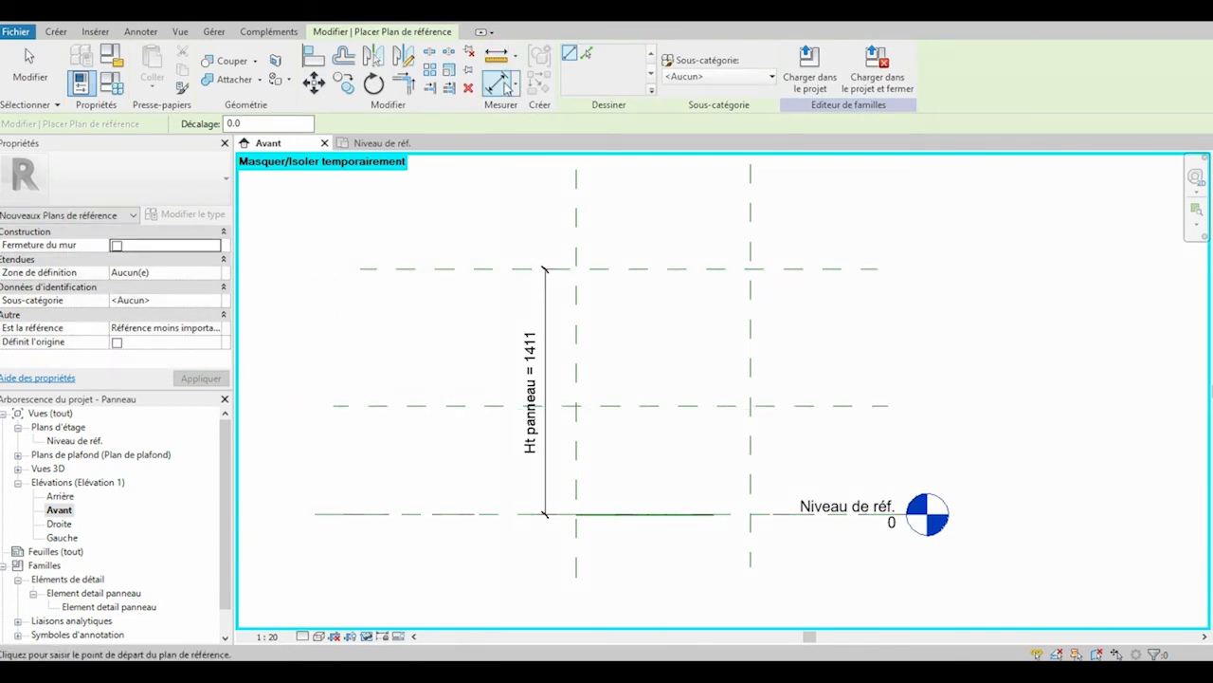
# Place an aligned dimension between the reference level and the new horizontal reference plane
pyautogui.press('d')
pyautogui.press('i')
pyautogui.click(507, 517)
pyautogui.click(568, 408)
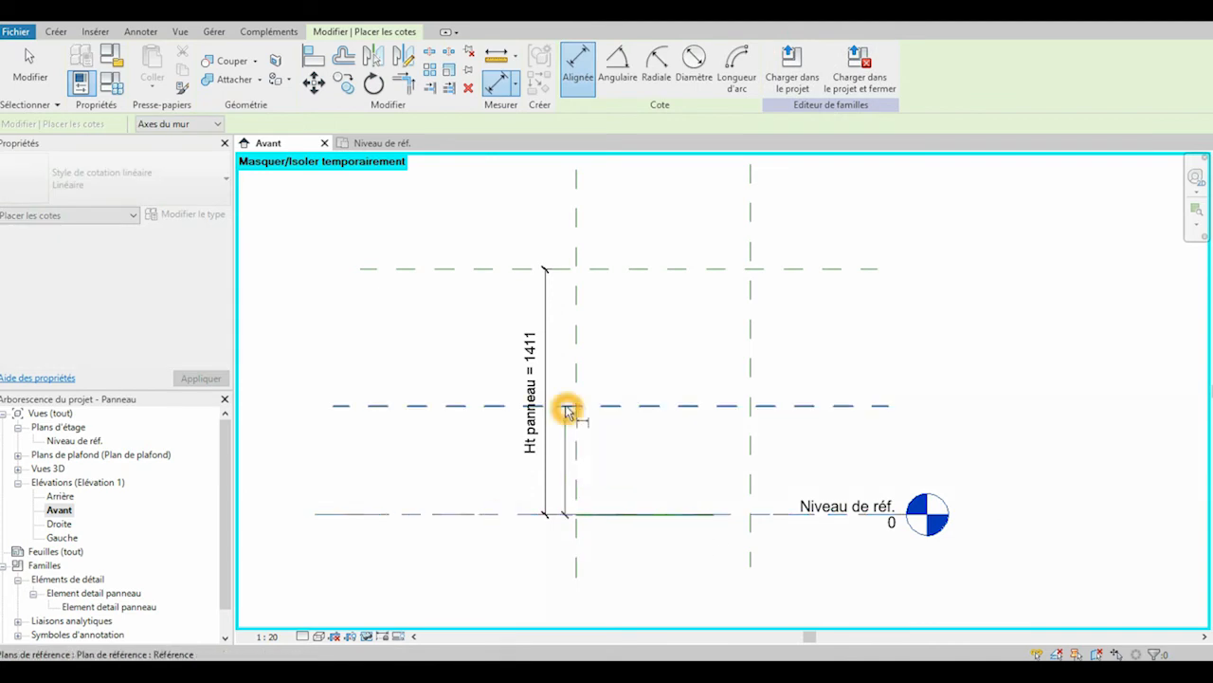
pyautogui.click(566, 392)
pyautogui.press('Escape')
pyautogui.press('Escape')
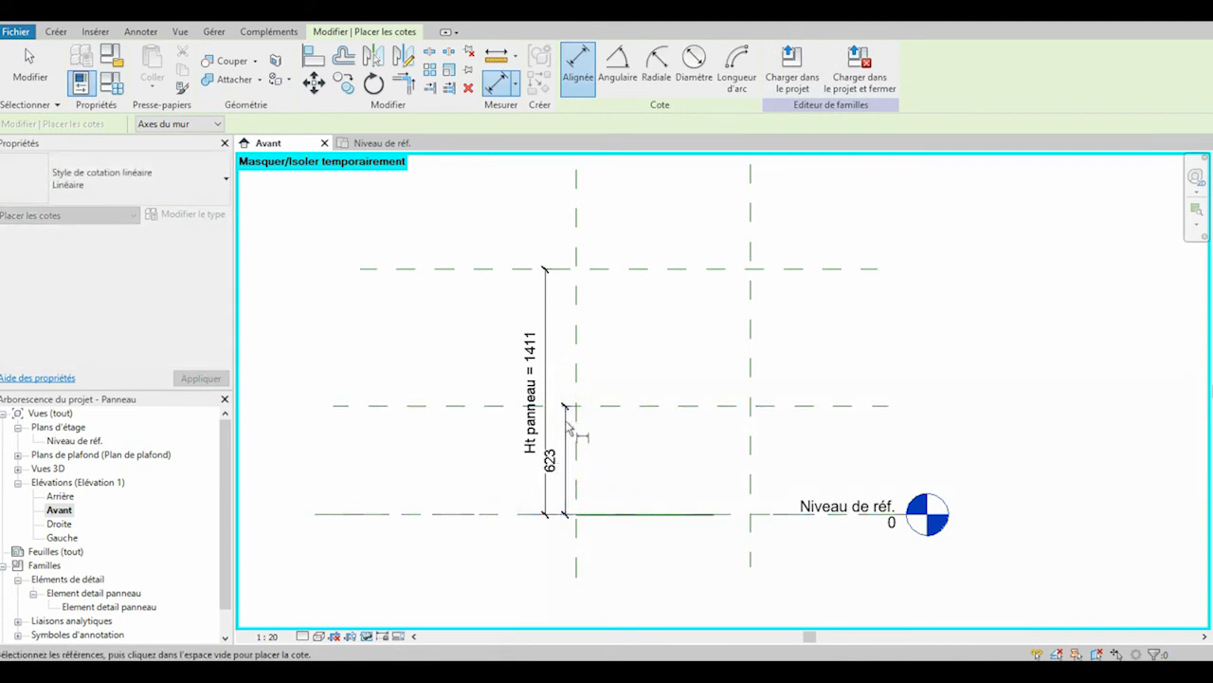
# Label the new plane's height dimension with a new parameter named Ht poignee
pyautogui.click(566, 426)
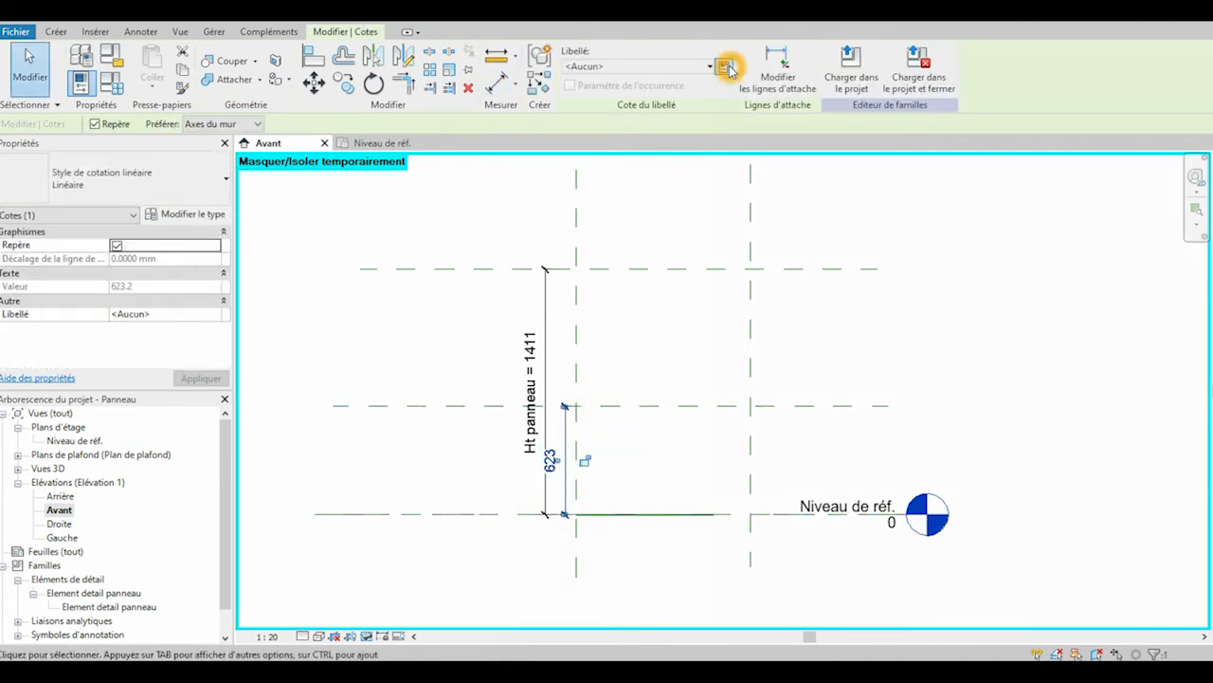
pyautogui.click(719, 65)
pyautogui.click(753, 283)
pyautogui.write('Ht poignee')
pyautogui.click(875, 514)
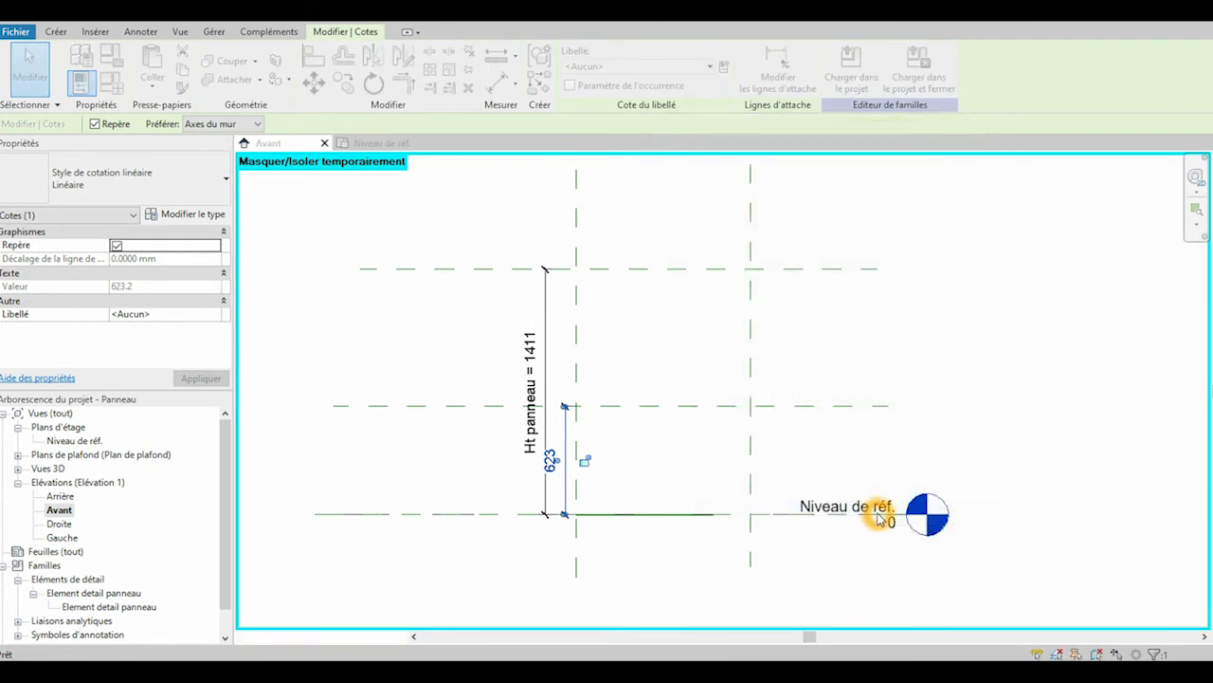
pyautogui.scroll(2, 799, 376)
pyautogui.click(801, 376)
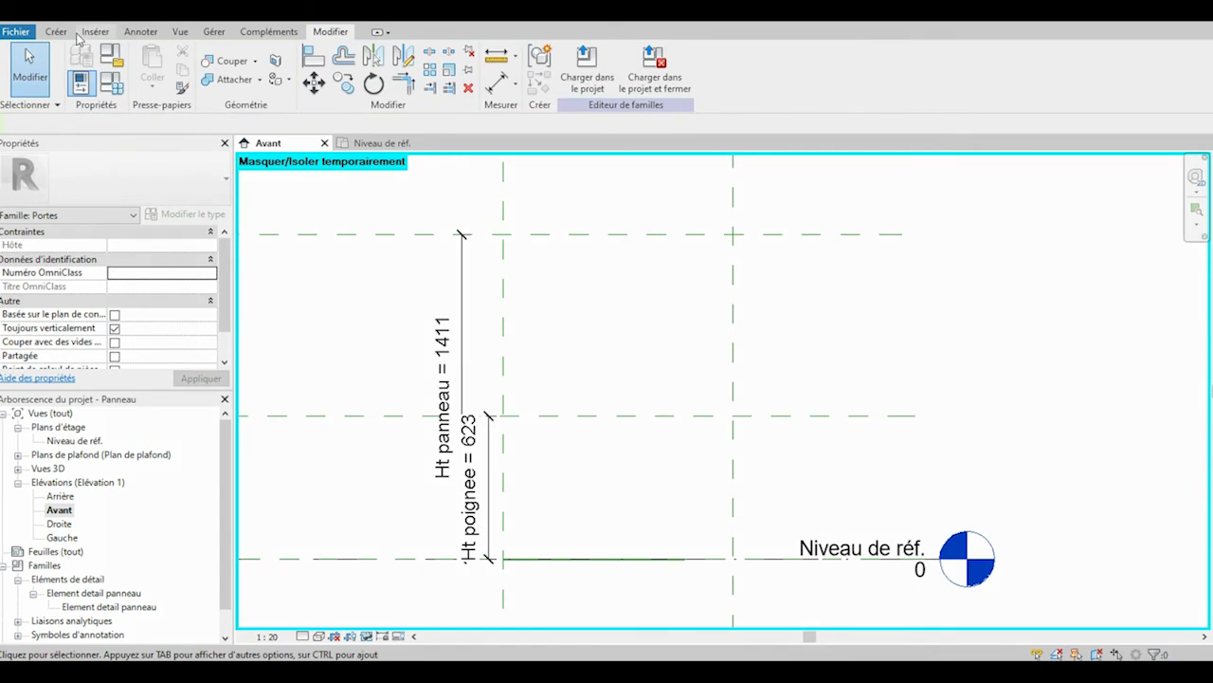
# Draw two chained Ouverture [projection] symbolic lines from the upper hinge corner to the opposite edge at handle height, ending at the lower hinge corner
pyautogui.click(138, 32)
pyautogui.click(448, 161)
pyautogui.click(301, 91)
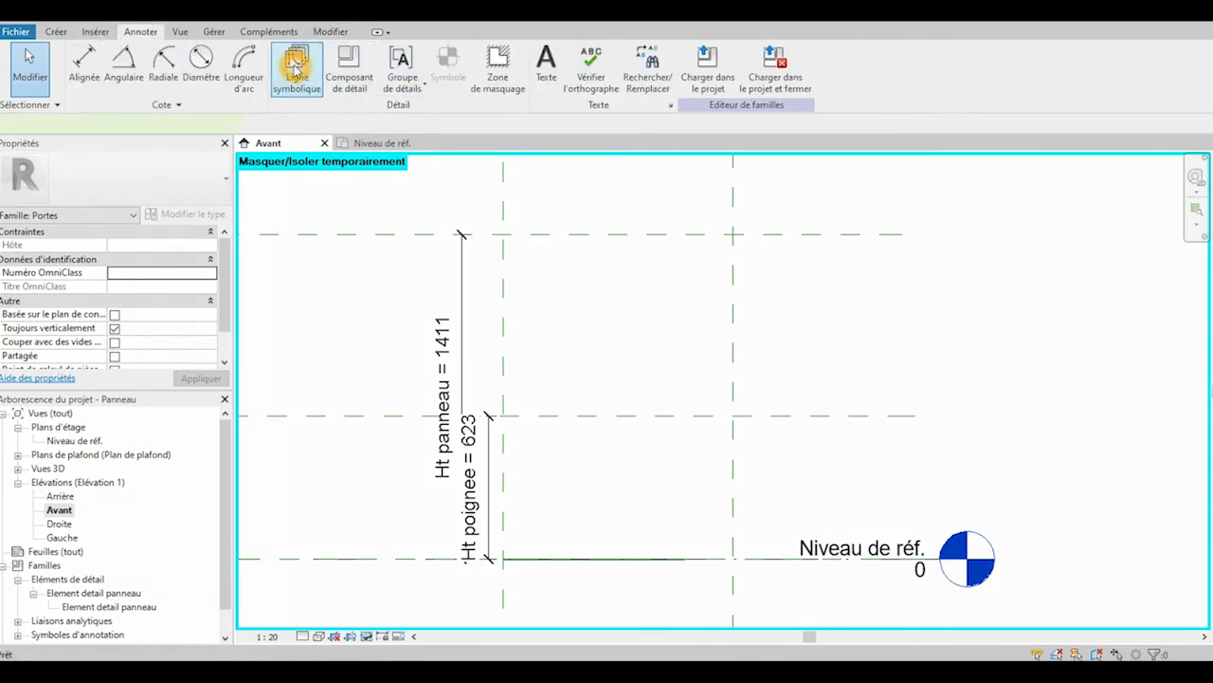
pyautogui.click(504, 234)
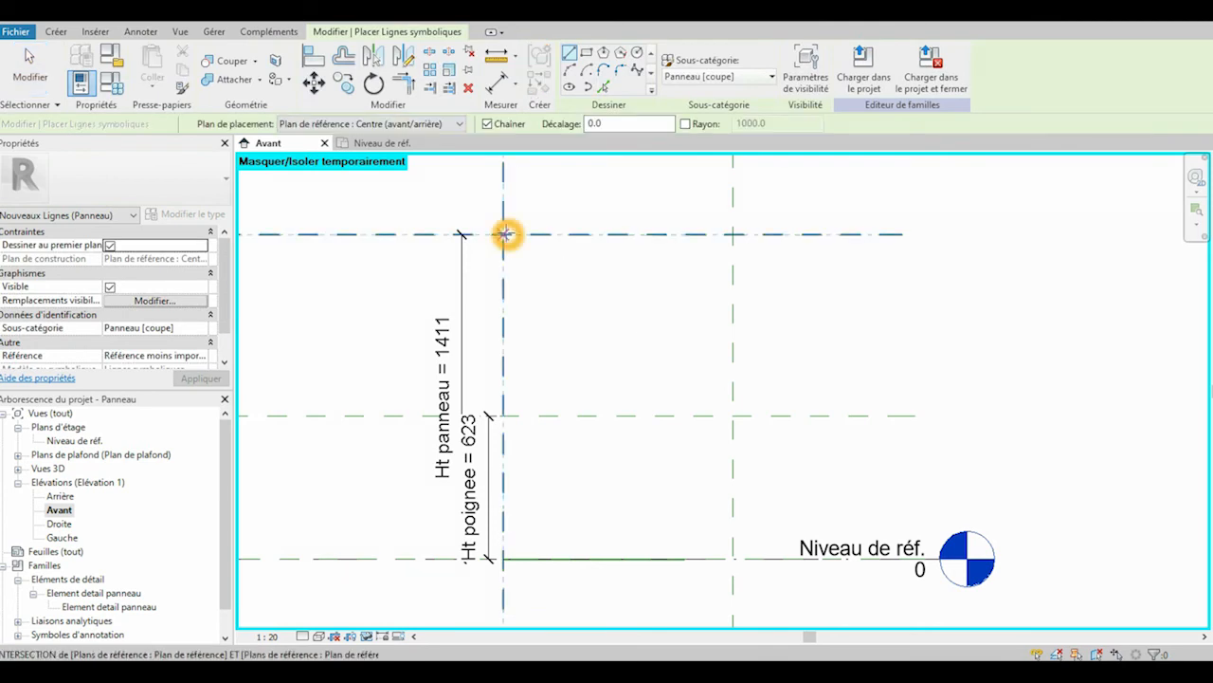
pyautogui.click(771, 78)
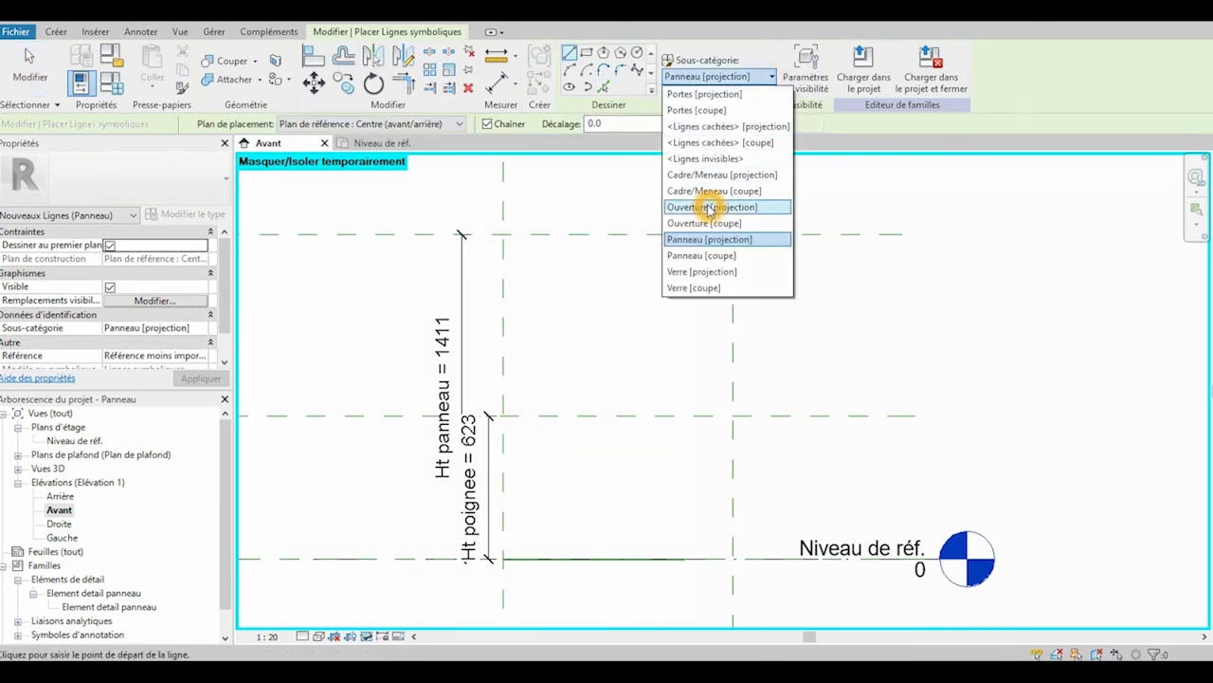
pyautogui.click(707, 201)
pyautogui.click(503, 234)
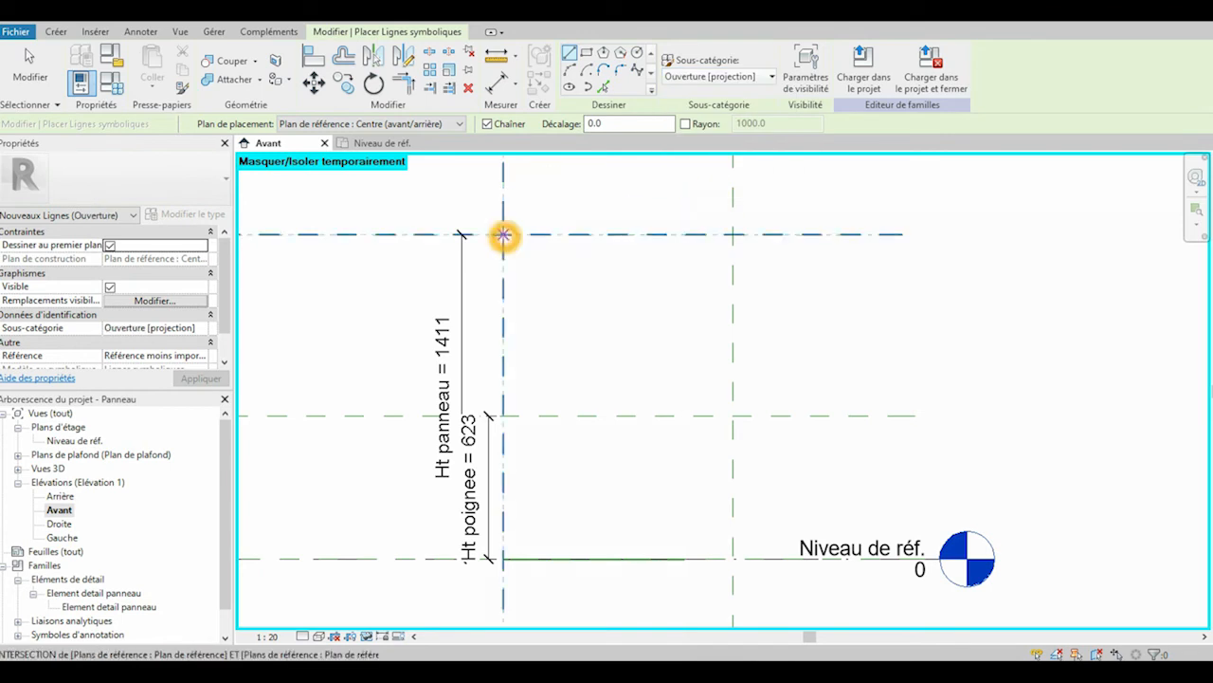
pyautogui.click(731, 415)
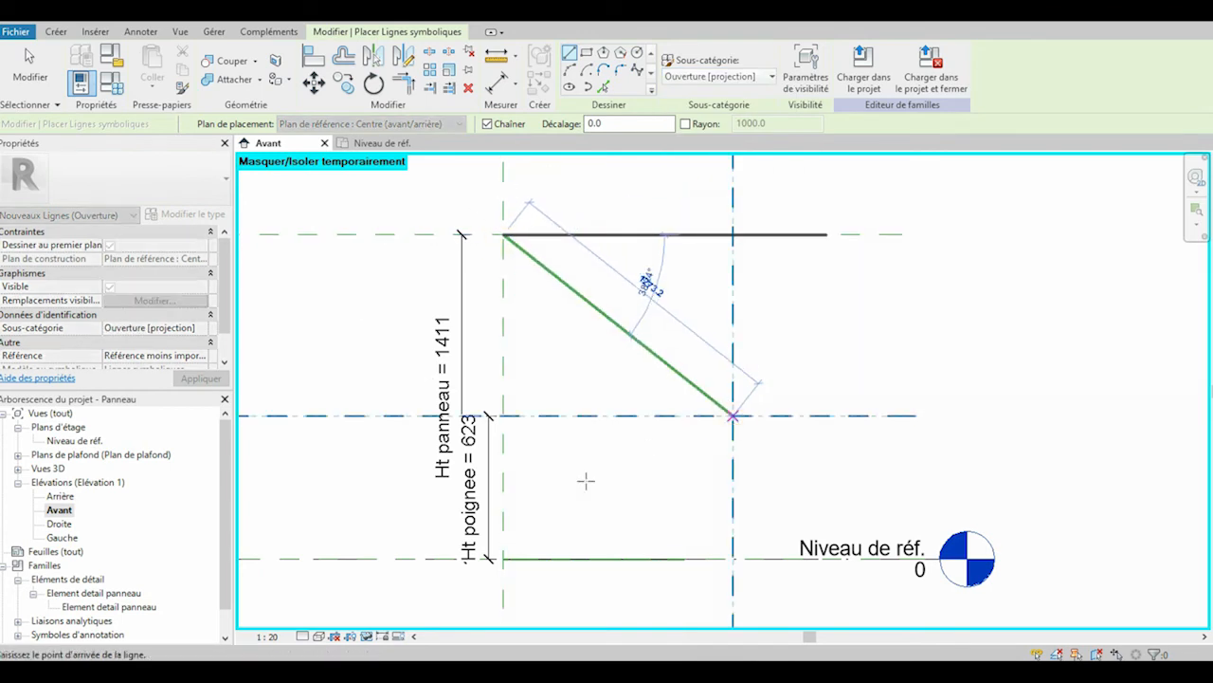
pyautogui.click(504, 559)
pyautogui.press('Escape')
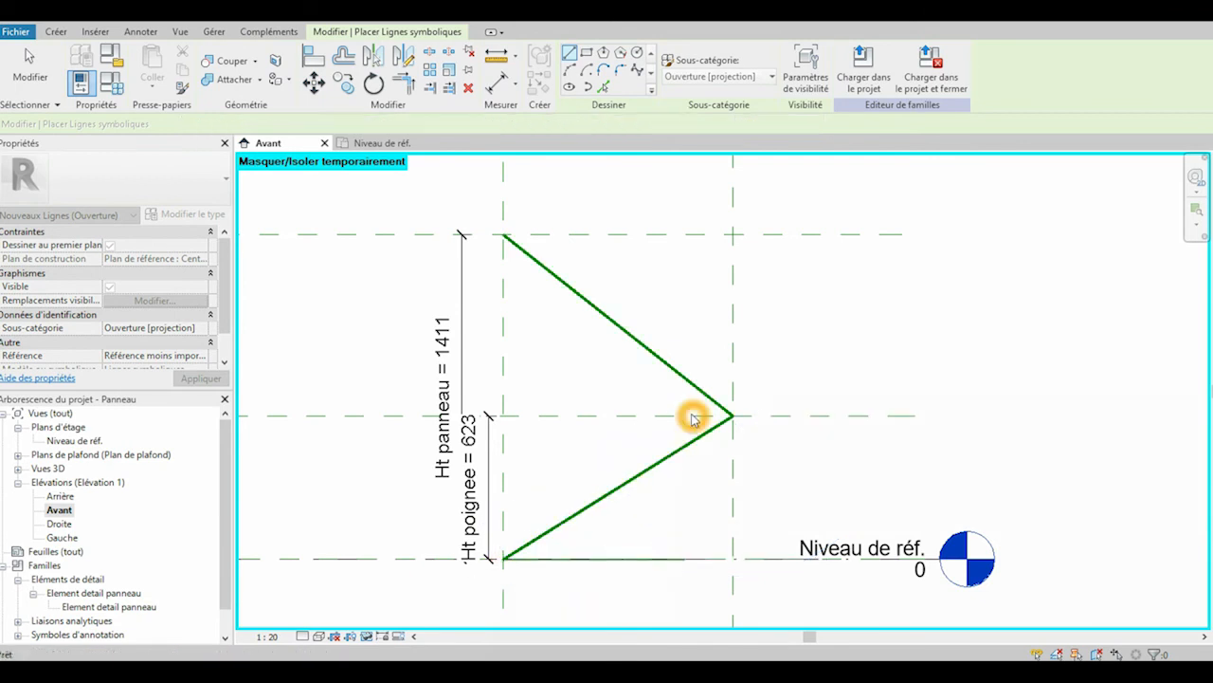
# Align the upper opening line's hinge-side endpoint to the horizontal reference plane at the top of the panel
pyautogui.press('a')
pyautogui.press('l')
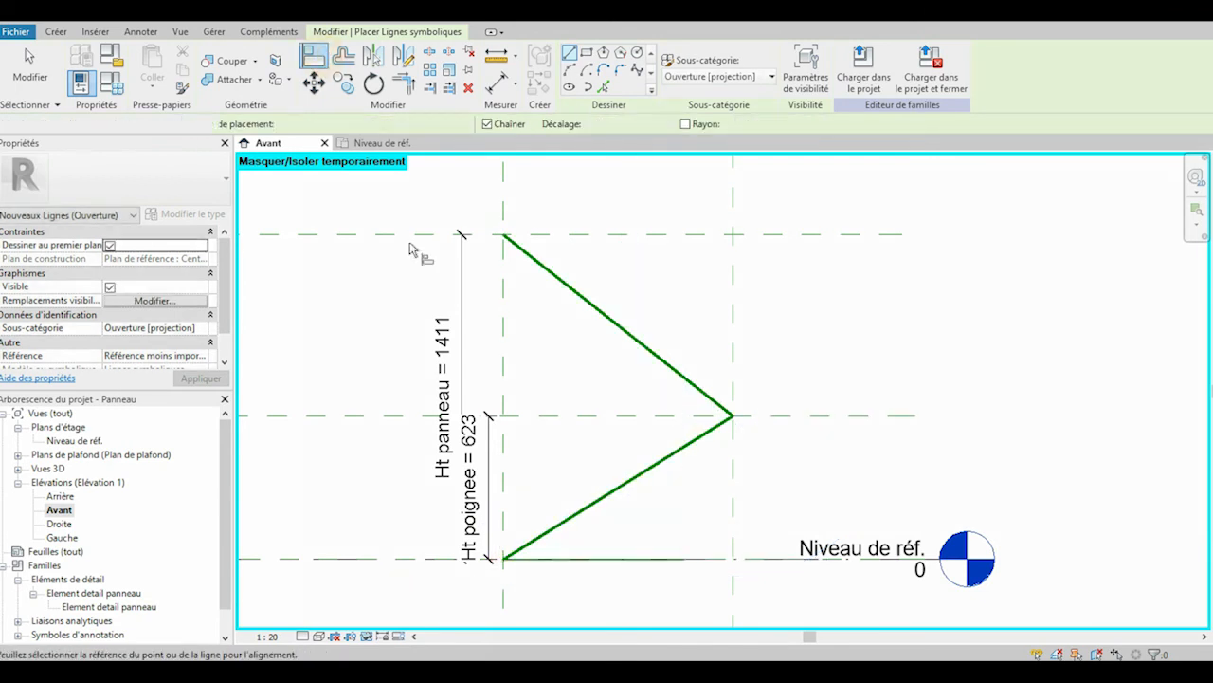
pyautogui.click(569, 237)
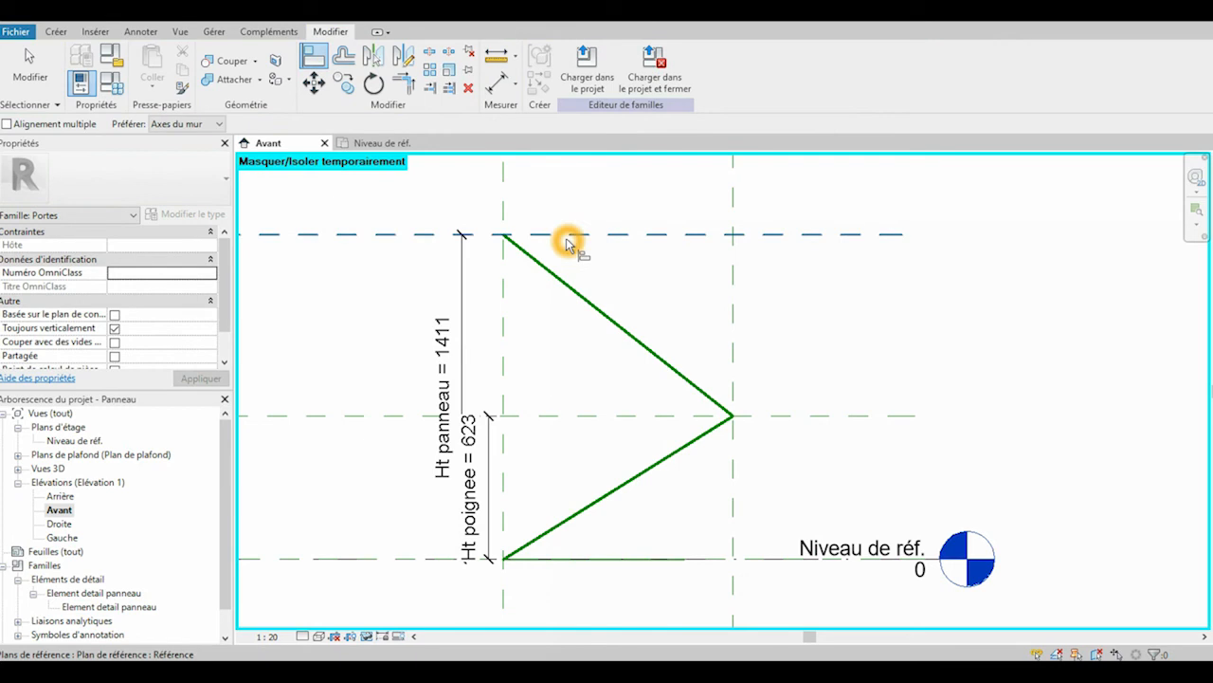
pyautogui.click(503, 237)
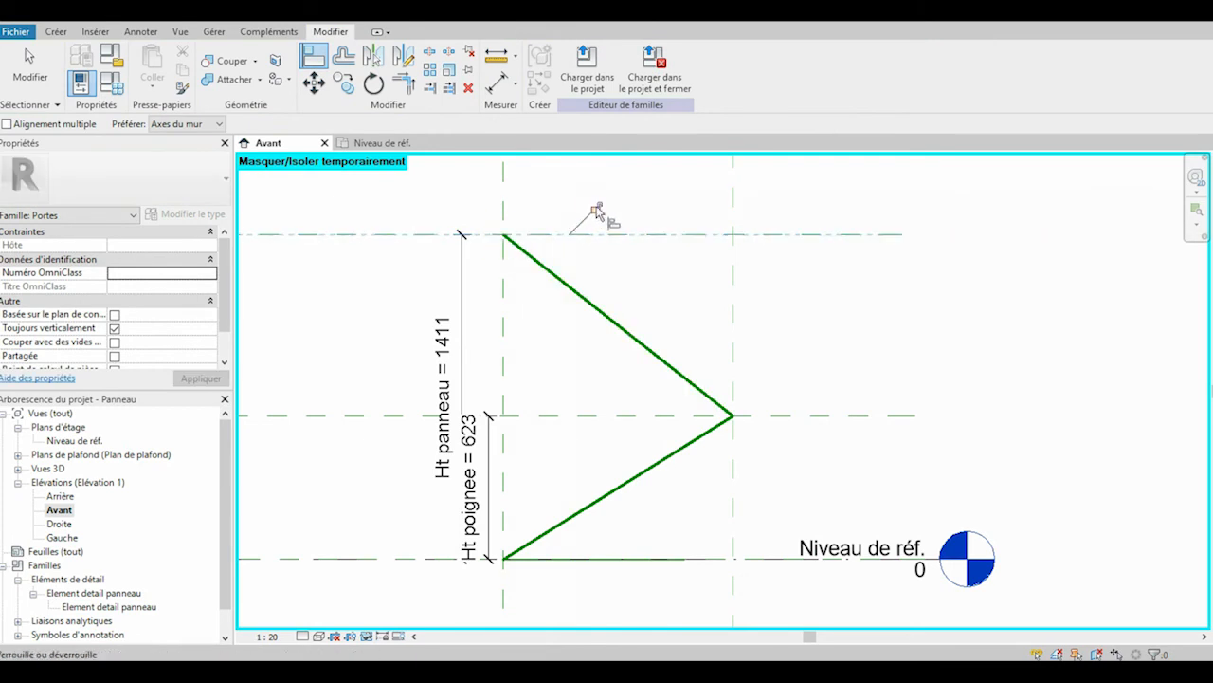
# Check the cut display and detail-level visibility settings of the two symbolic opening lines
pyautogui.click(155, 299)
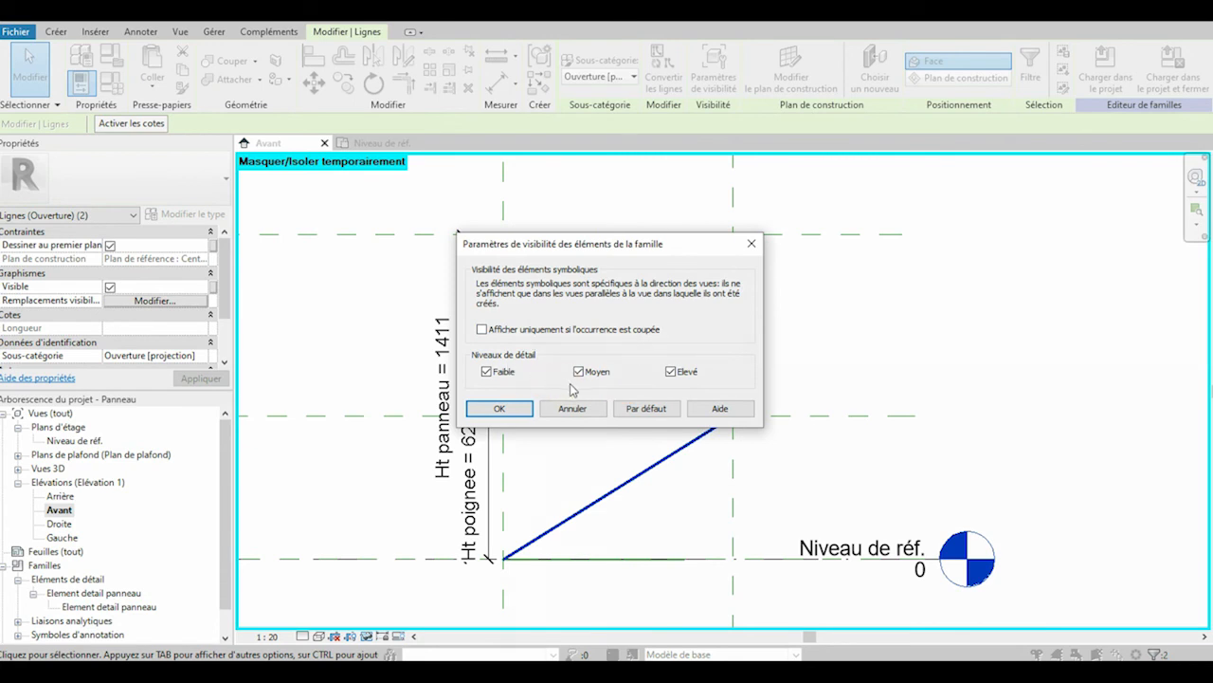
pyautogui.click(501, 409)
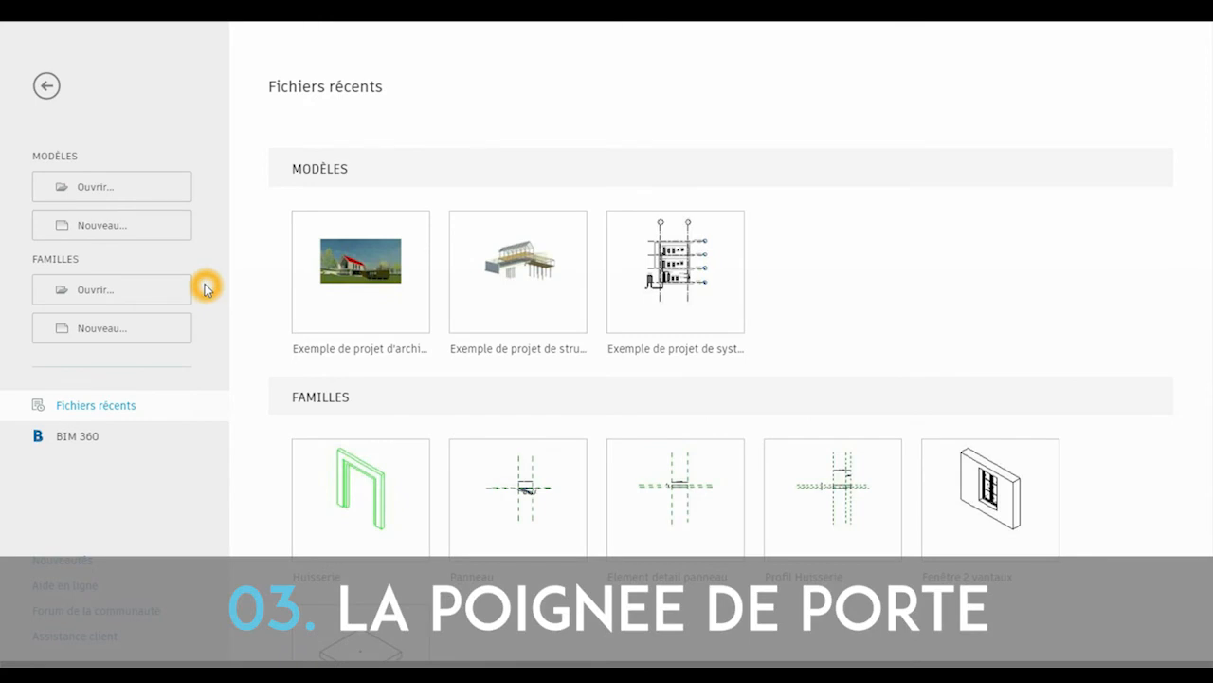
# Create a new family from the Modèle générique métrique (face) template
pyautogui.click(143, 332)
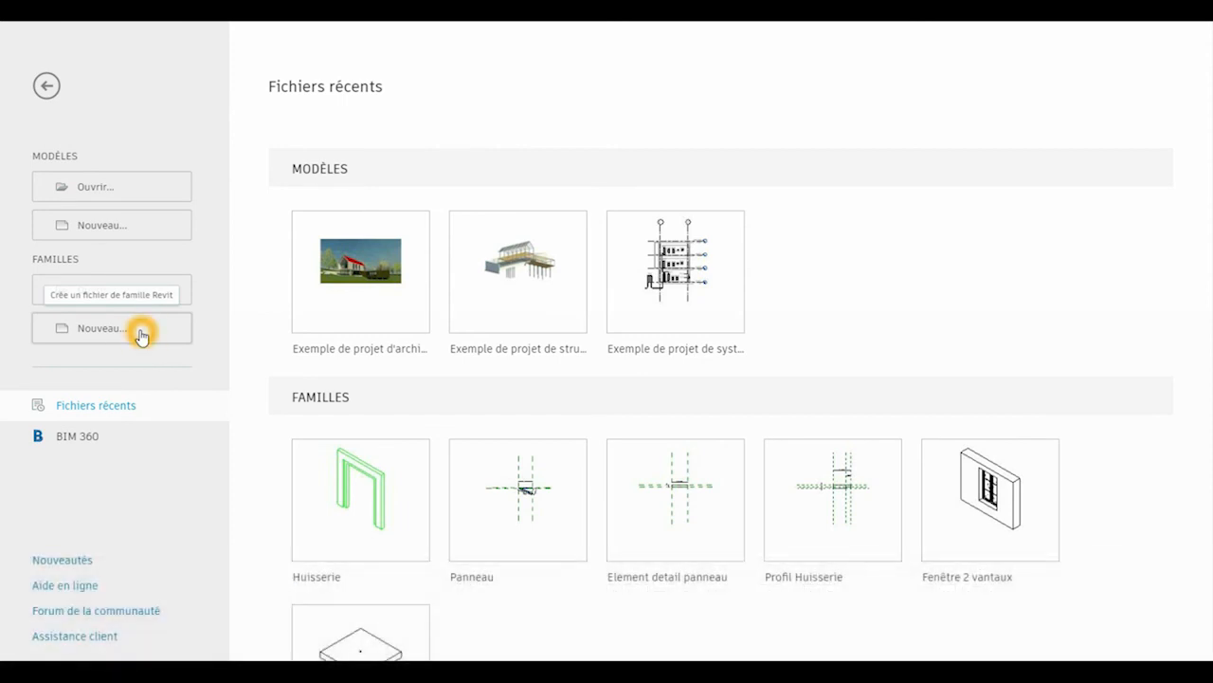
pyautogui.click(140, 329)
pyautogui.doubleClick(399, 190)
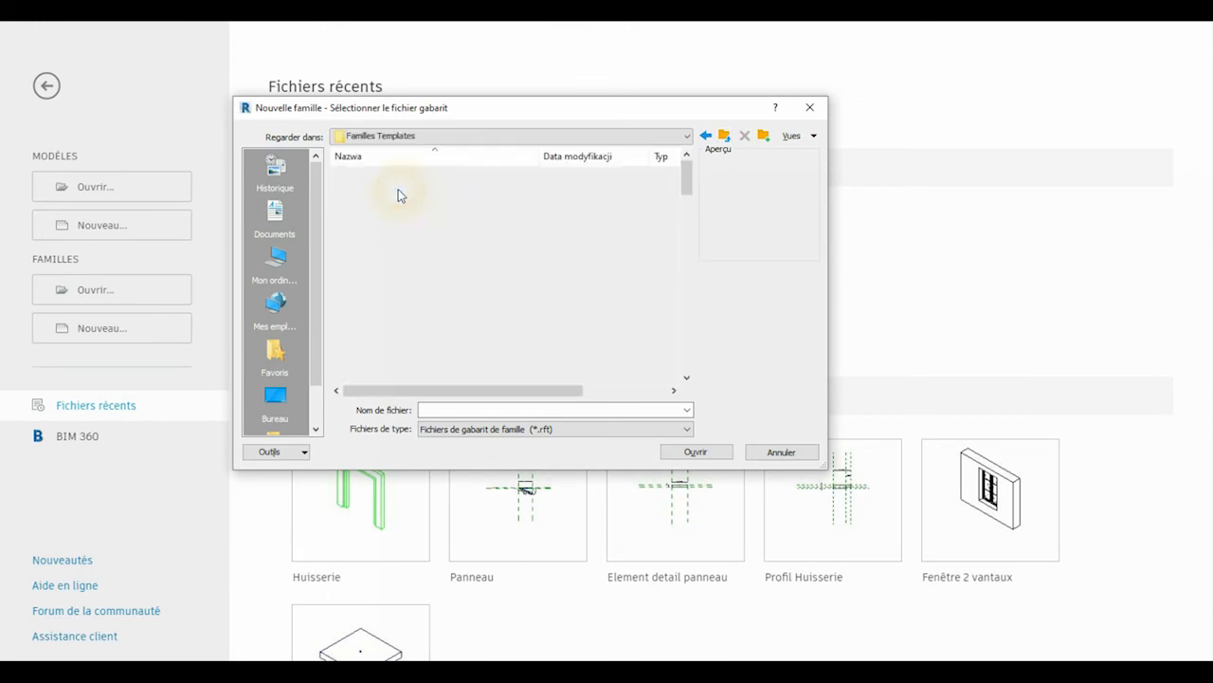
pyautogui.moveTo(690, 183); pyautogui.dragTo(684, 282)
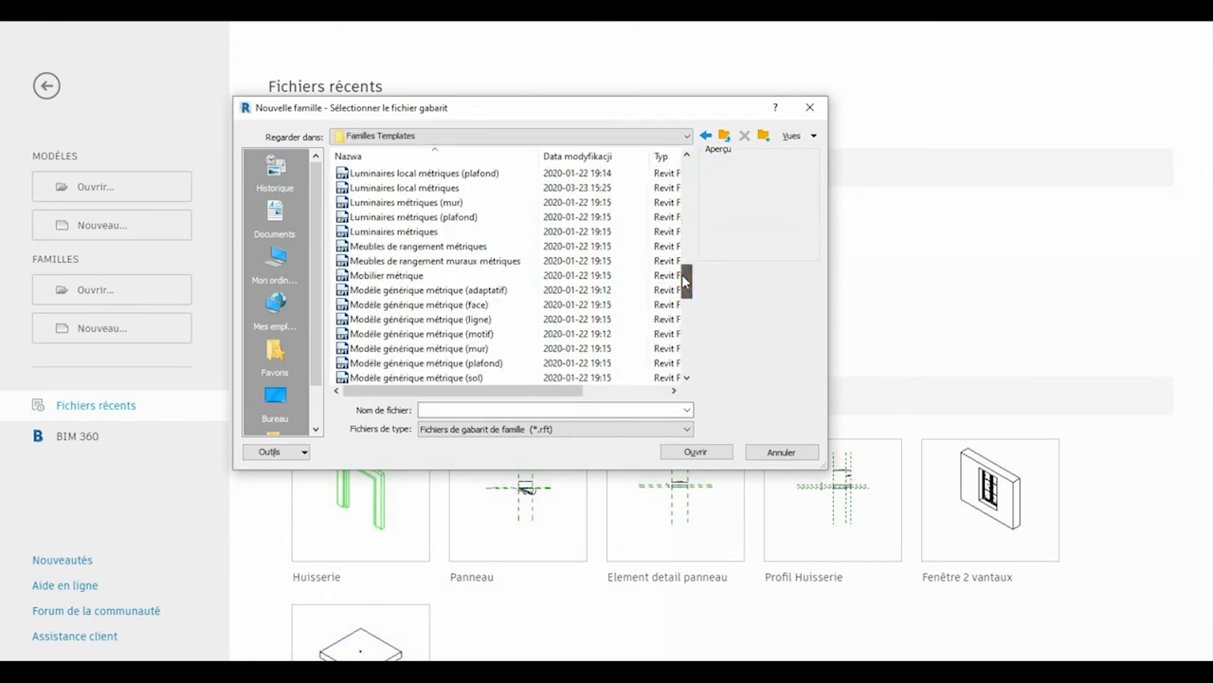
pyautogui.click(464, 305)
pyautogui.click(695, 452)
# Temporarily hide the square host extrusion in the Niveau de réf. view
pyautogui.click(865, 315)
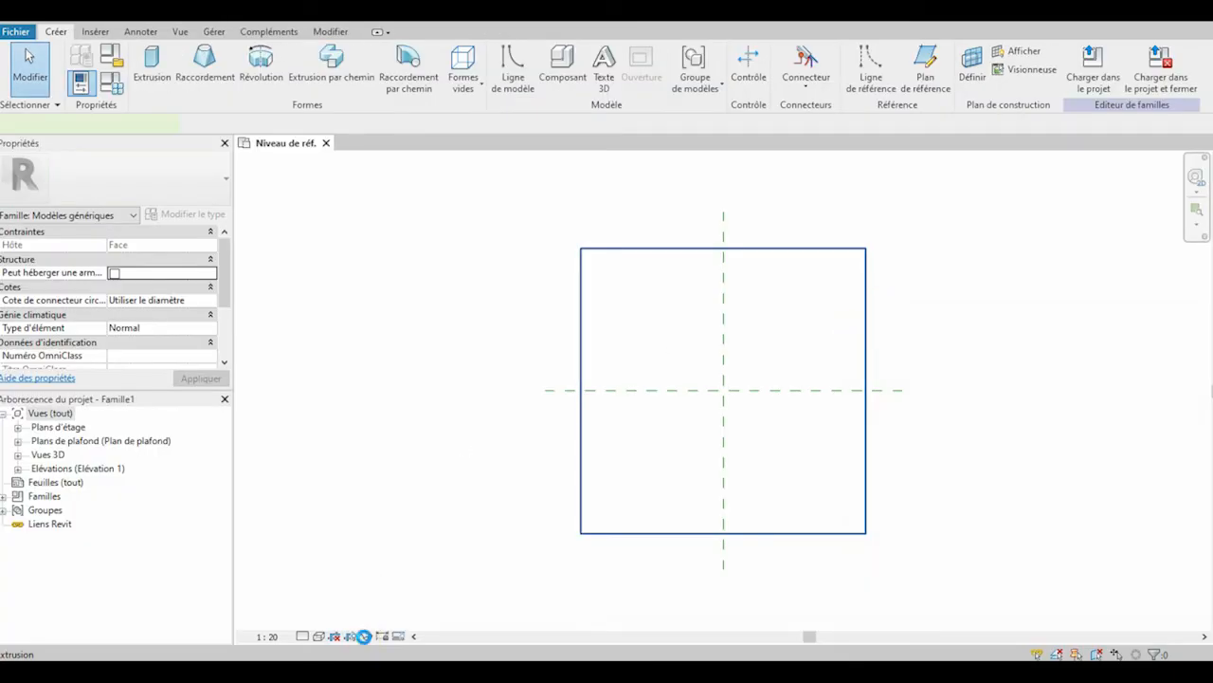
pyautogui.click(368, 636)
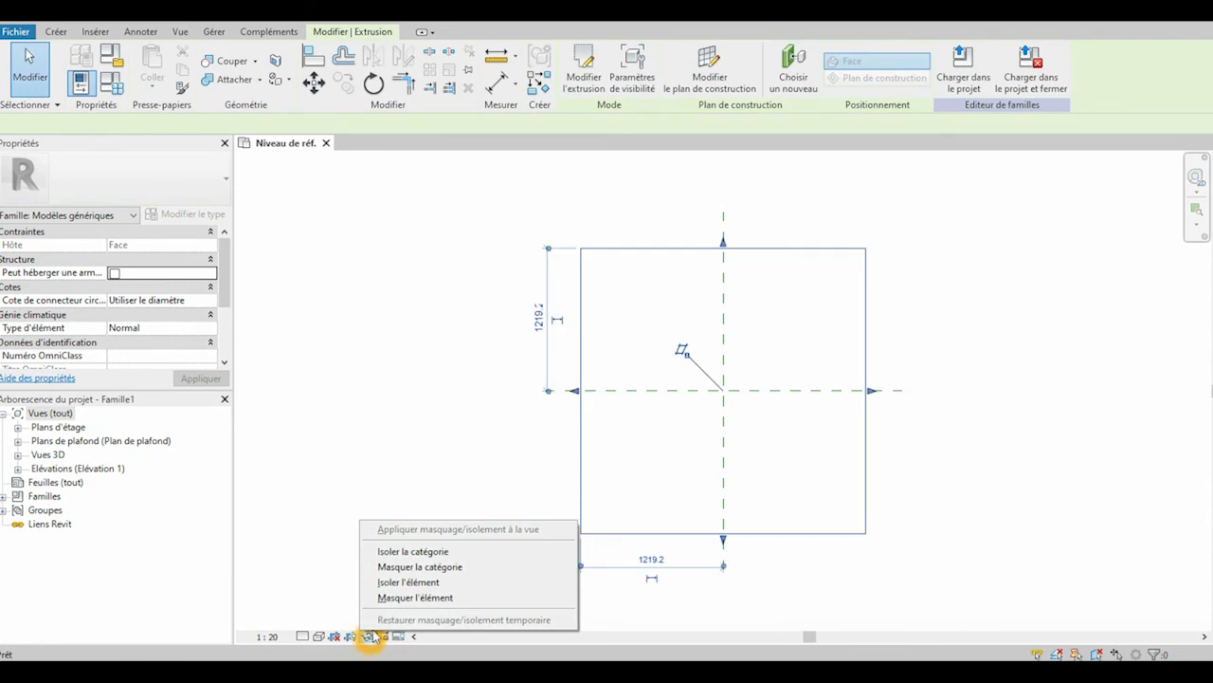
pyautogui.click(387, 598)
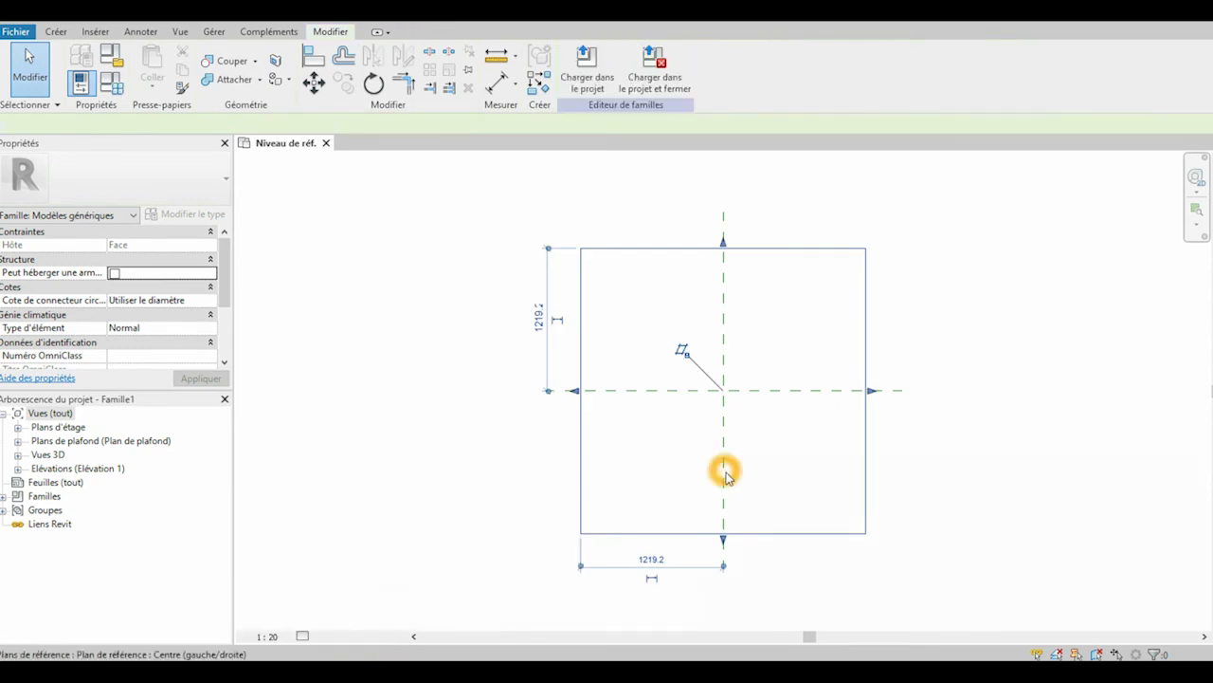
# Draw two vertical reference planes, about 300 mm right and about 200 mm left of the vertical centre plane
pyautogui.click(67, 33)
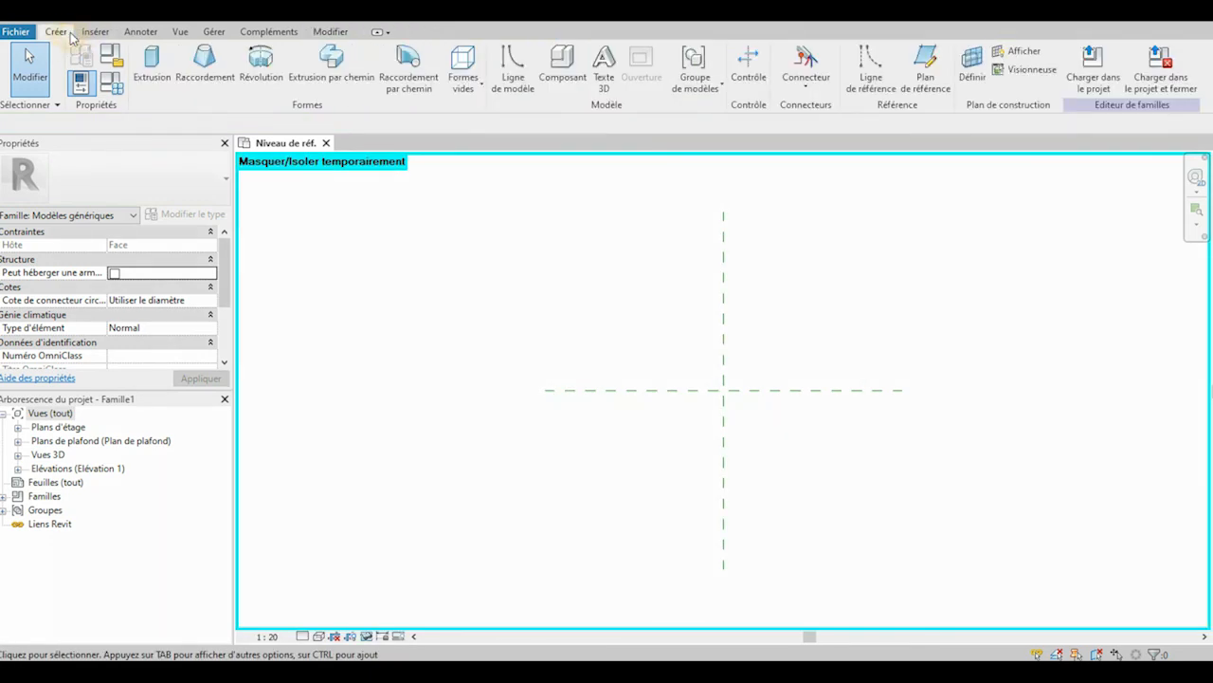
pyautogui.click(926, 74)
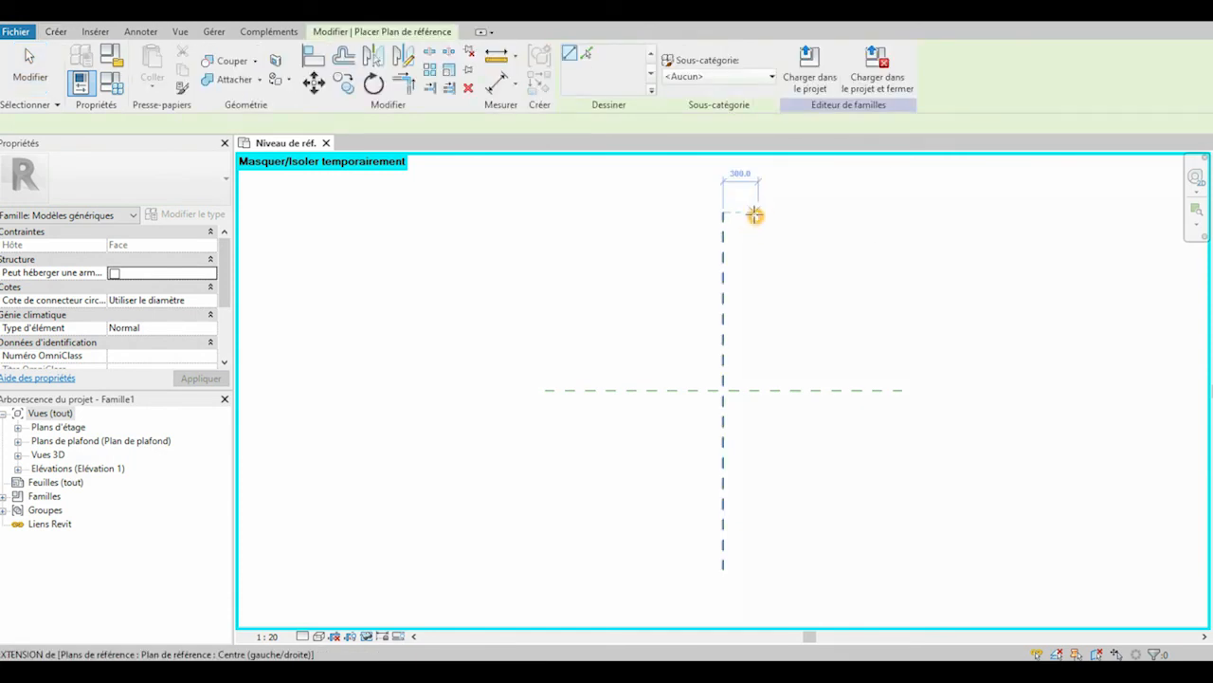
pyautogui.click(758, 572)
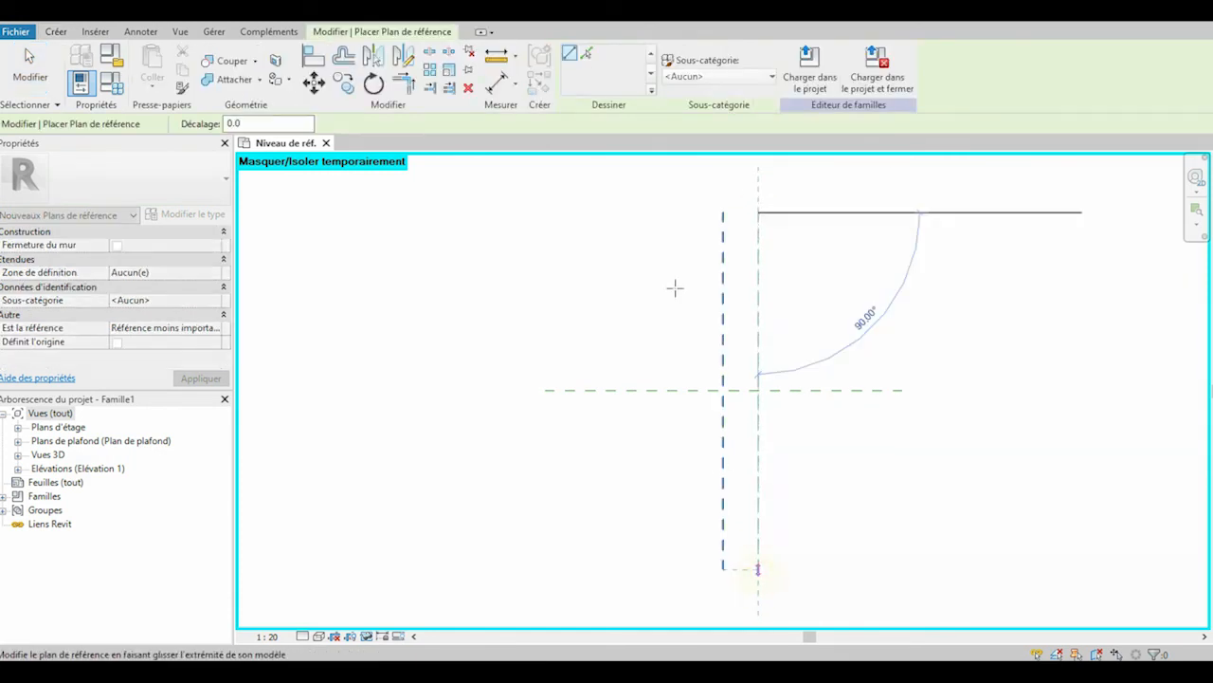
pyautogui.click(696, 213)
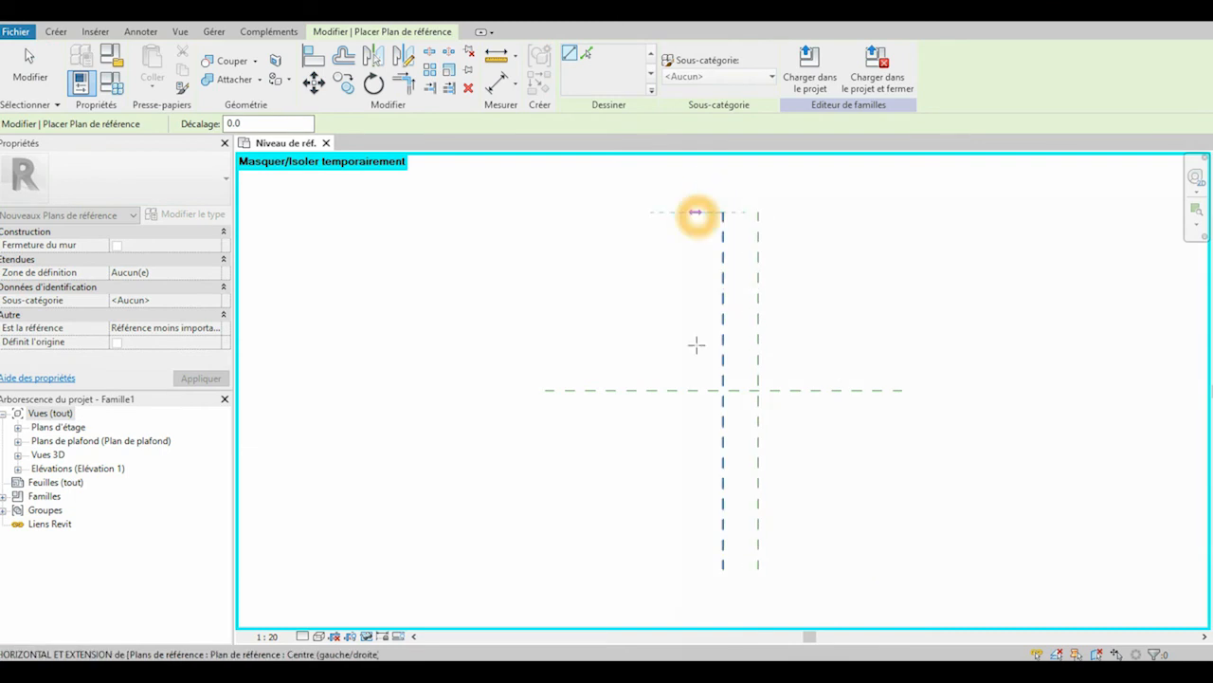
pyautogui.click(698, 563)
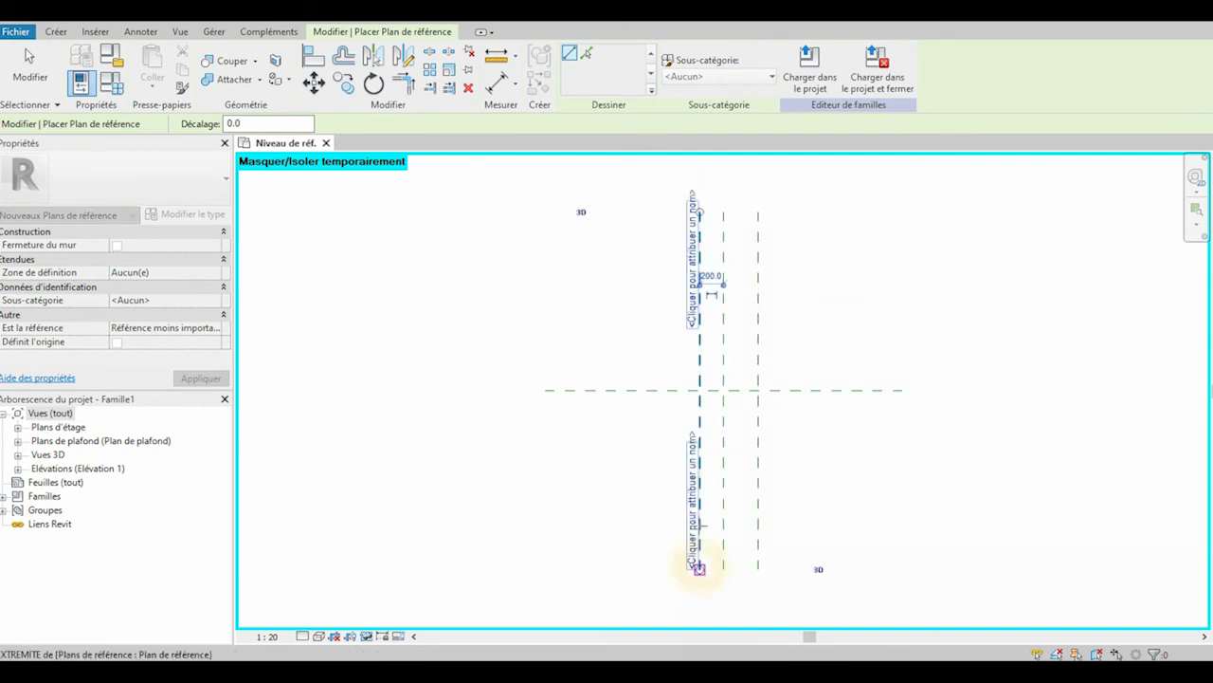
# Draw two horizontal reference planes, one above and one about 223 mm below the horizontal centre plane
pyautogui.click(555, 369)
pyautogui.click(870, 369)
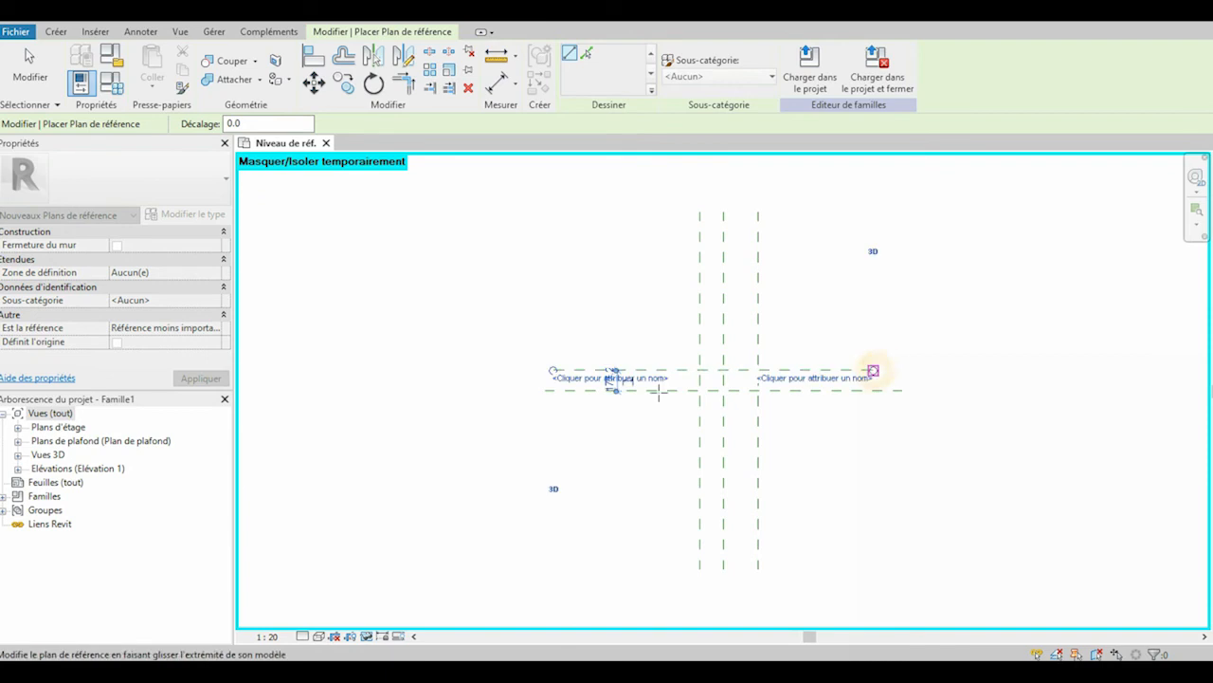
pyautogui.click(569, 416)
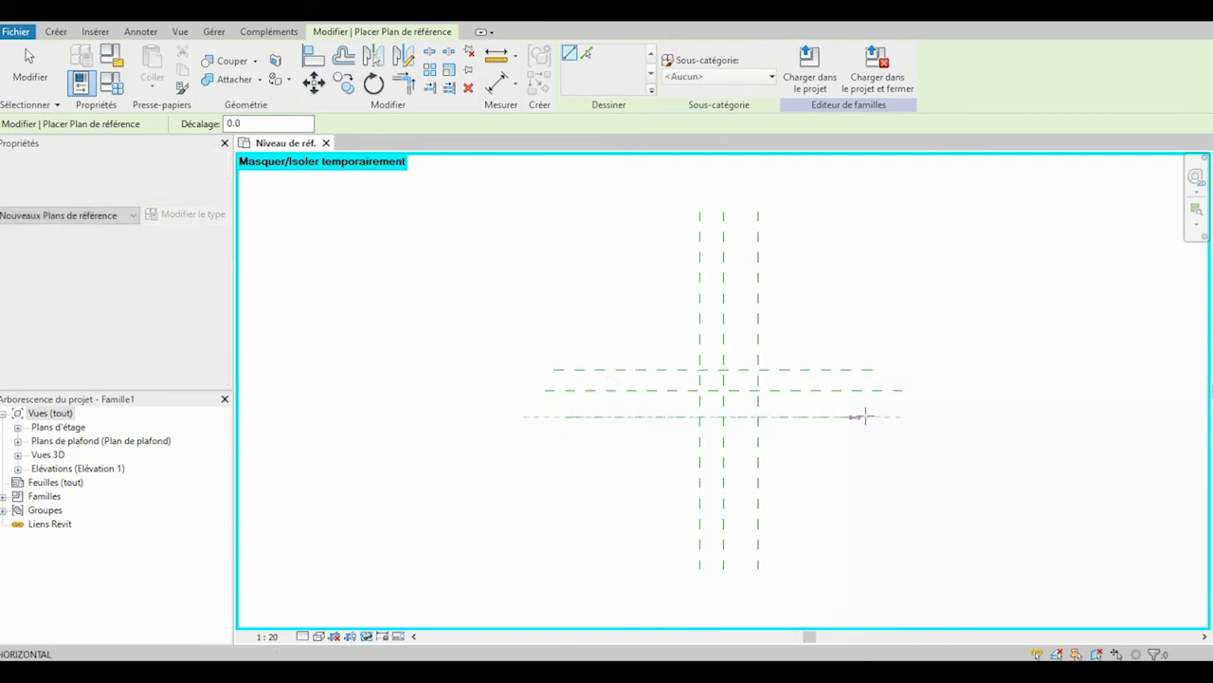
pyautogui.click(870, 417)
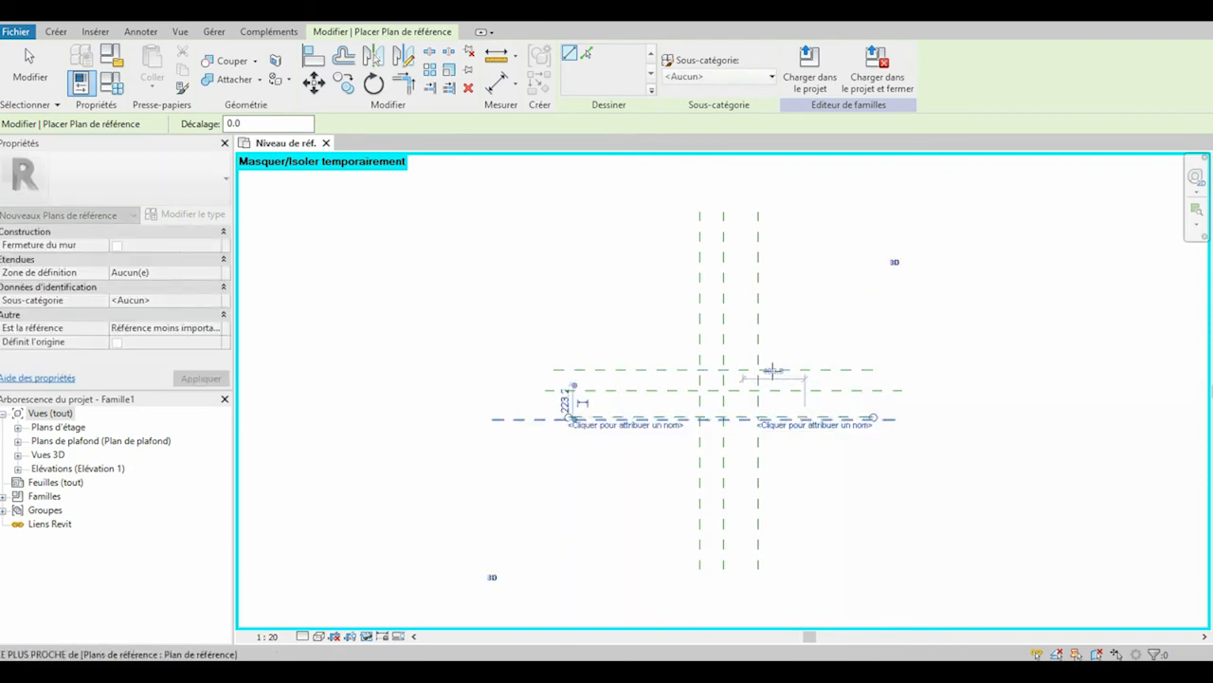
# Add a chained aligned dimension across the three vertical reference planes and make its segments equal
pyautogui.scroll(2, 773, 372)
pyautogui.click(504, 83)
pyautogui.click(604, 299)
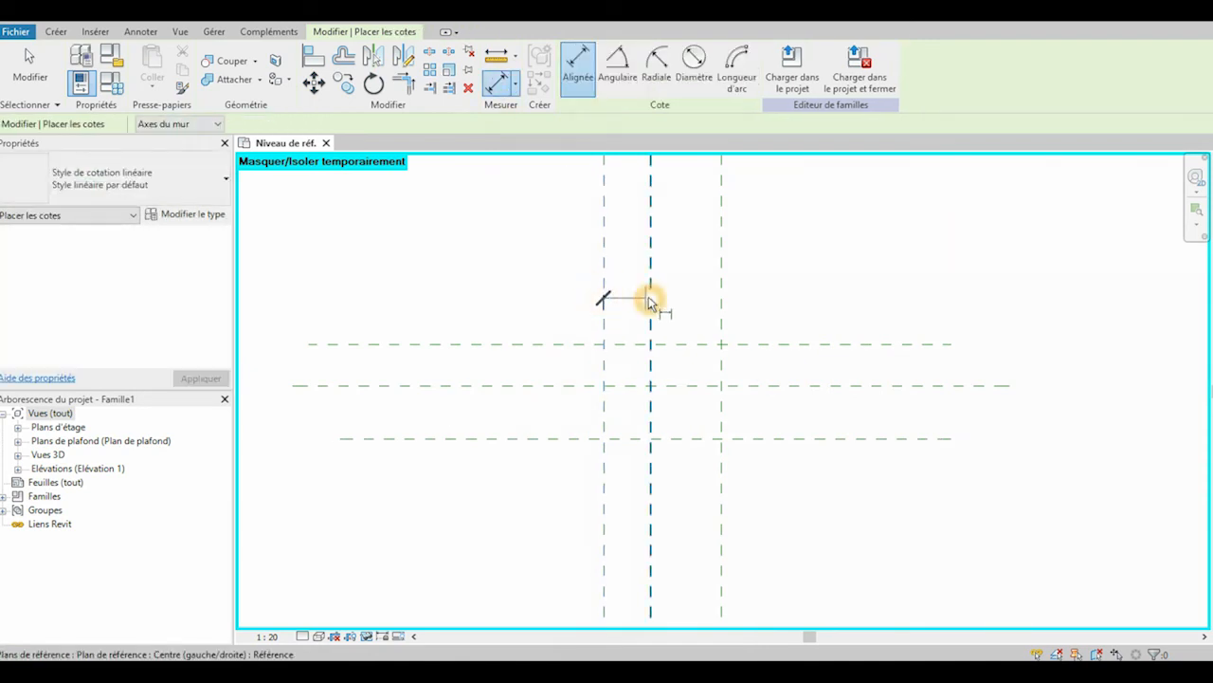
pyautogui.click(651, 301)
pyautogui.click(722, 301)
pyautogui.click(752, 304)
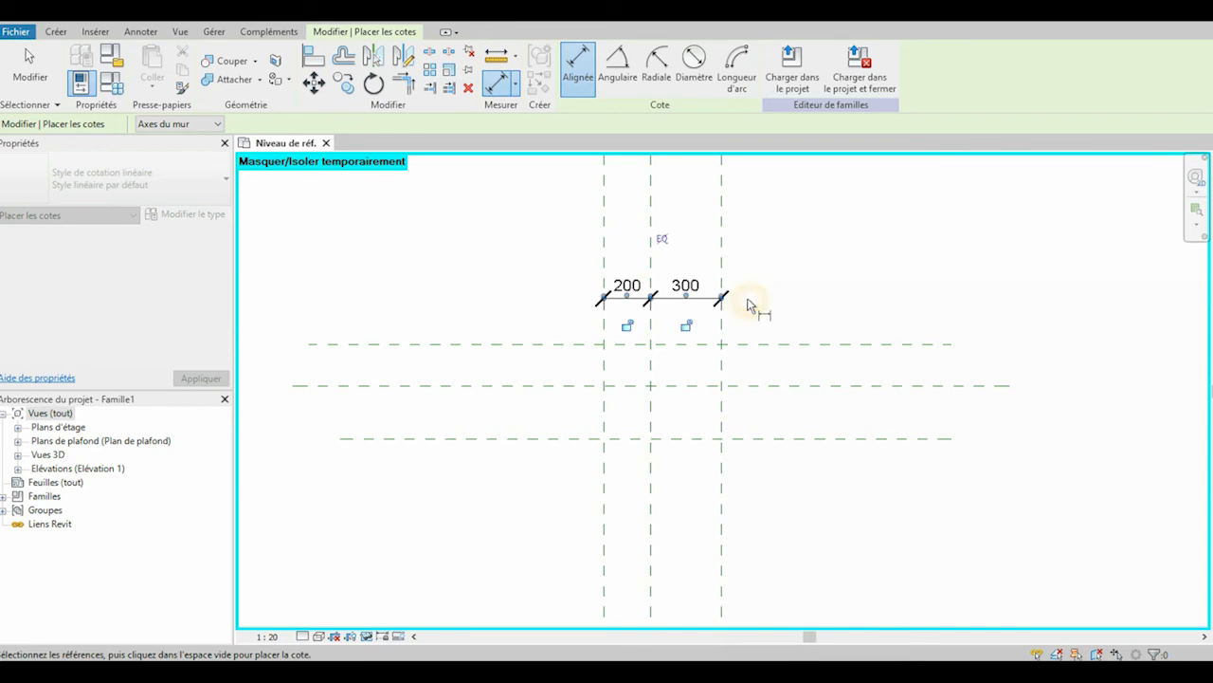
pyautogui.click(661, 239)
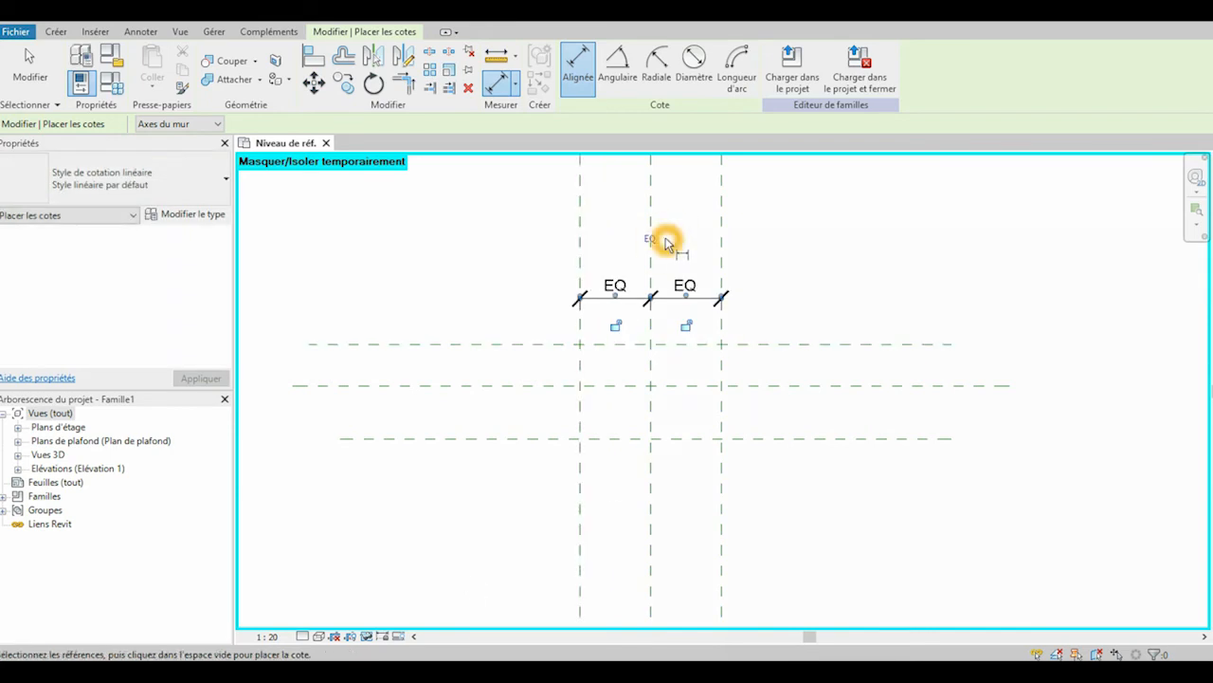
# Set the view scale to 1:5 and dimension the distance from the left vertical plane to the centre plane
pyautogui.click(270, 636)
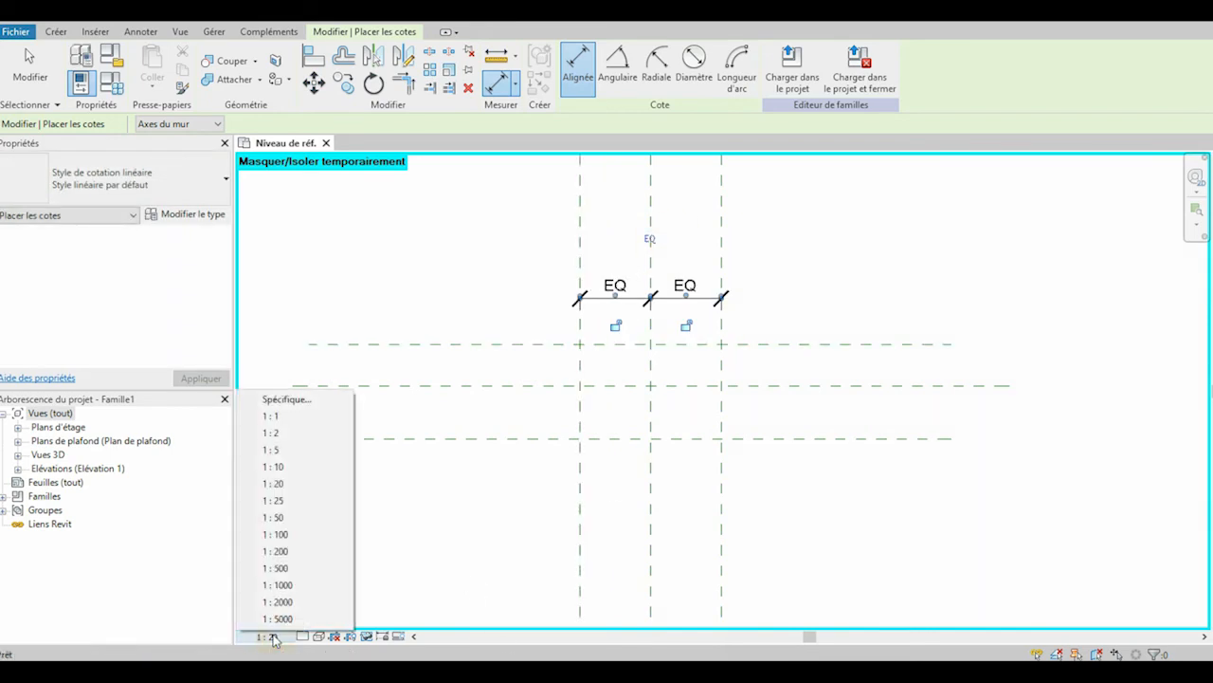
pyautogui.click(293, 449)
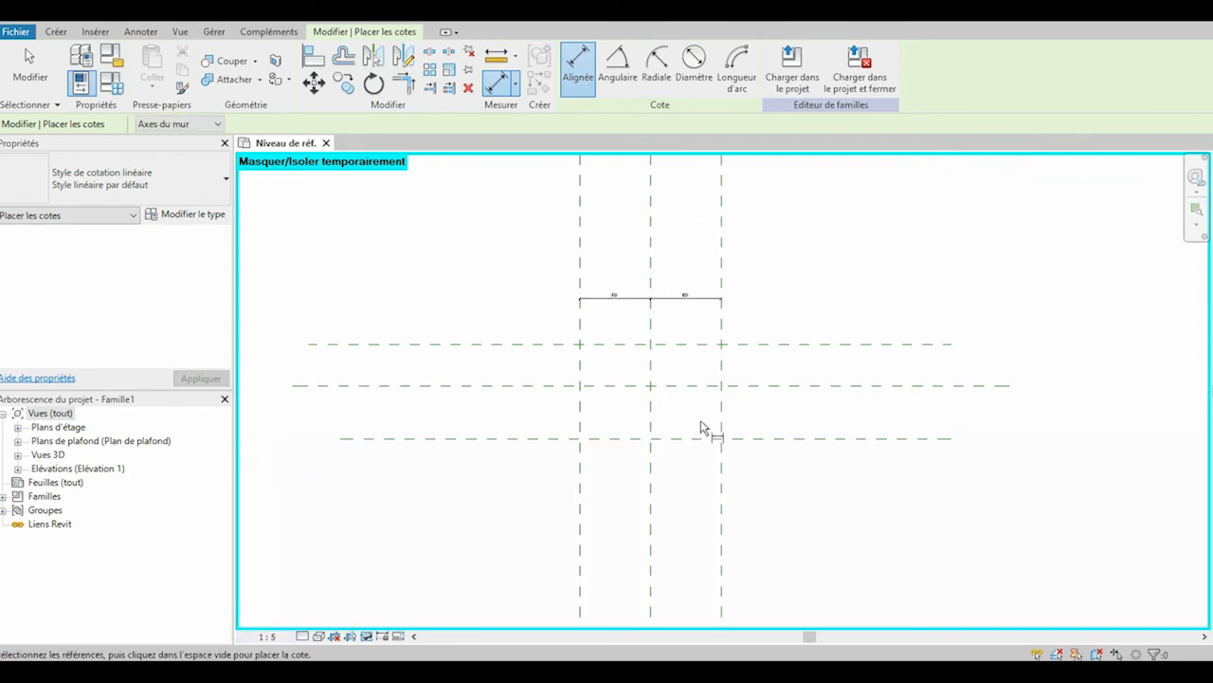
pyautogui.scroll(2, 714, 344)
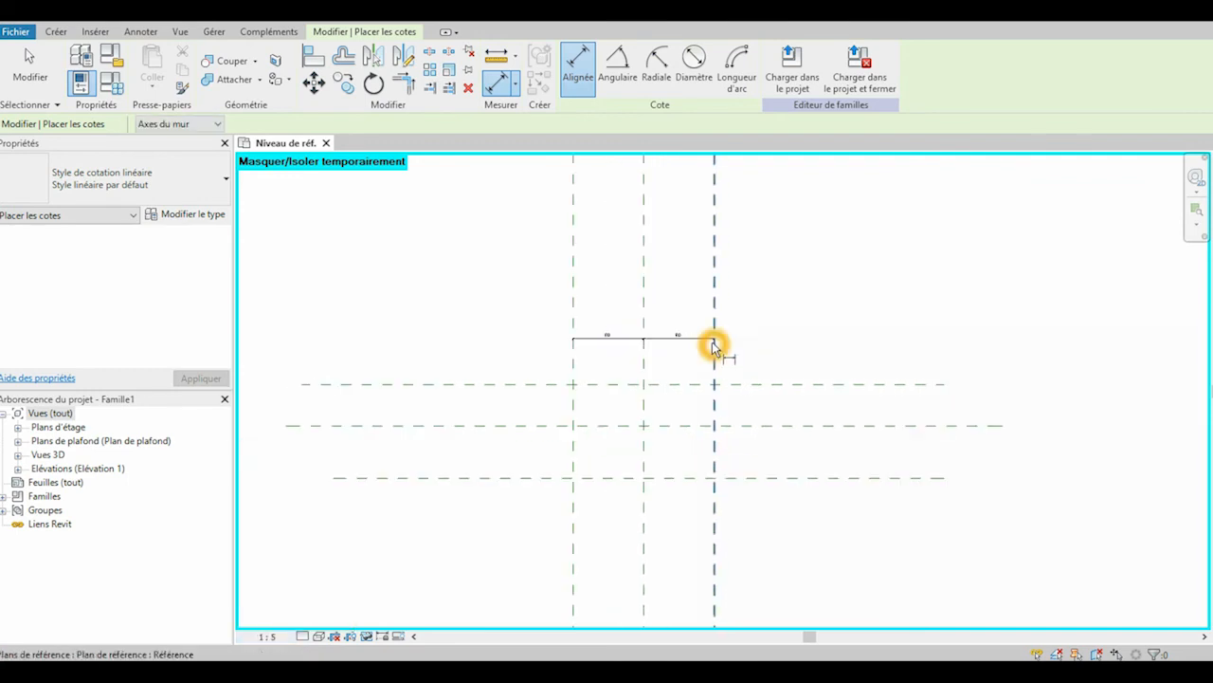
pyautogui.click(575, 314)
pyautogui.click(644, 311)
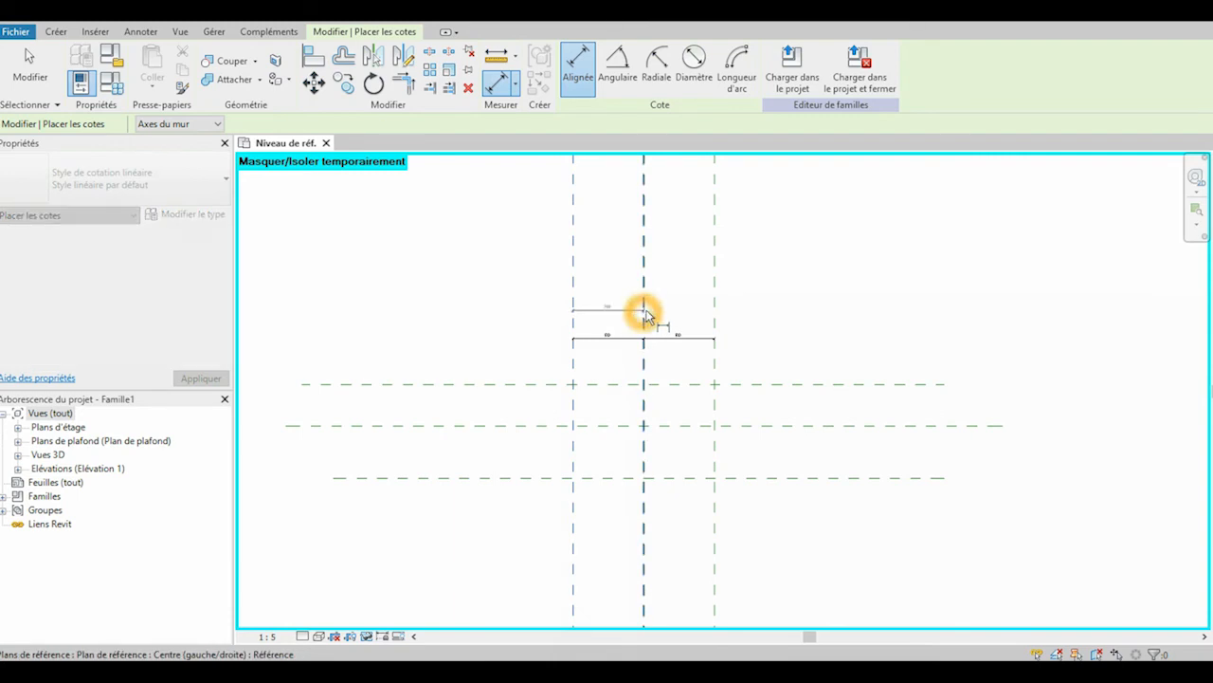
pyautogui.click(673, 317)
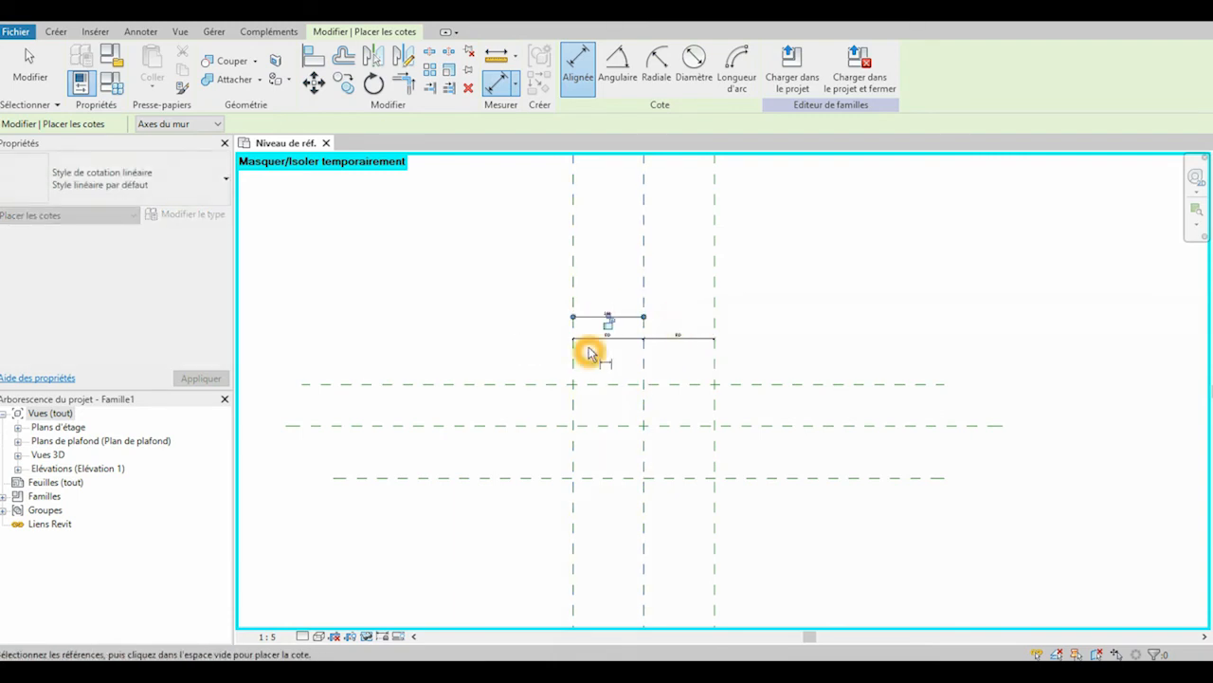
# Add a chained aligned dimension across the three horizontal reference planes and make its segments equal
pyautogui.click(533, 384)
pyautogui.click(530, 424)
pyautogui.click(534, 478)
pyautogui.click(549, 499)
pyautogui.click(565, 434)
# Dimension the distance between the upper horizontal plane and the horizontal centre plane
pyautogui.click(525, 373)
pyautogui.click(527, 426)
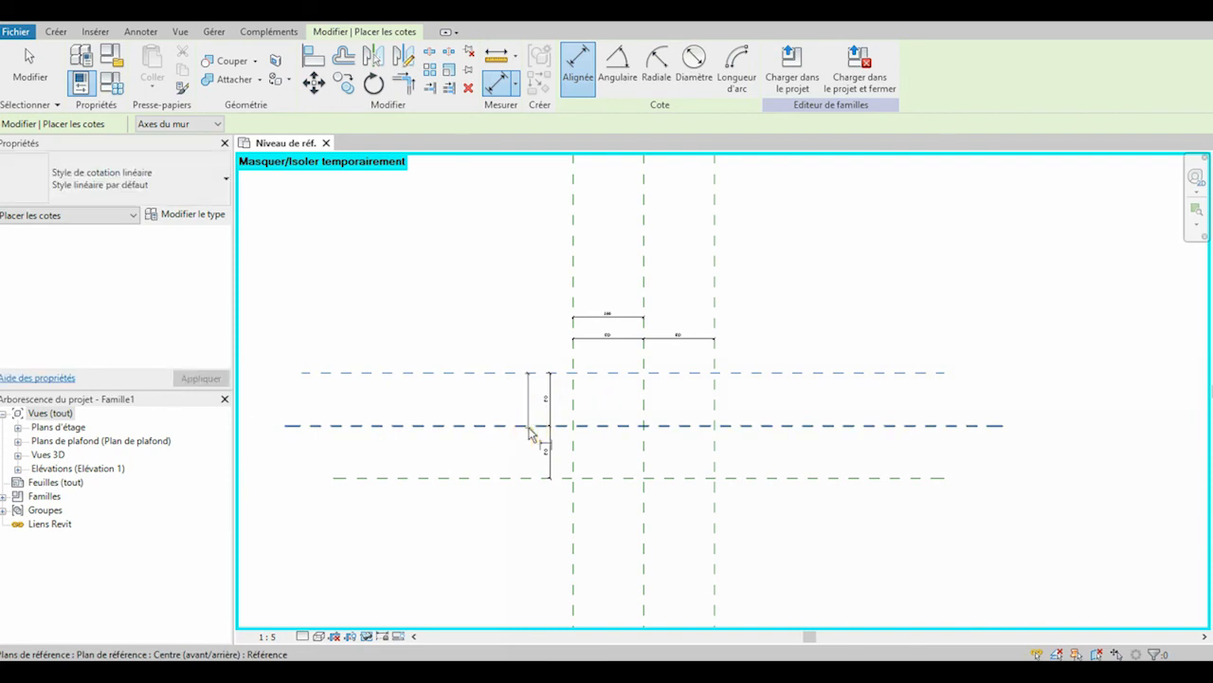
pyautogui.click(530, 452)
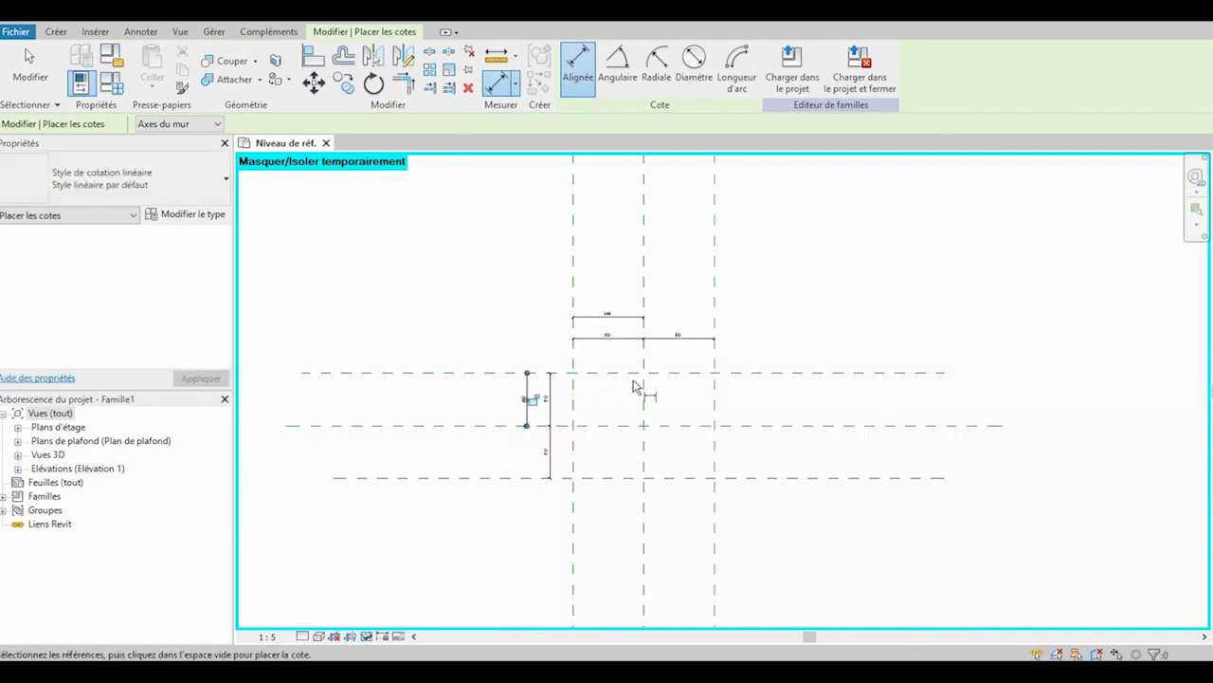
# Set the distance from the left vertical plane to the centre plane to 22.5 mm
pyautogui.scroll(4, 635, 313)
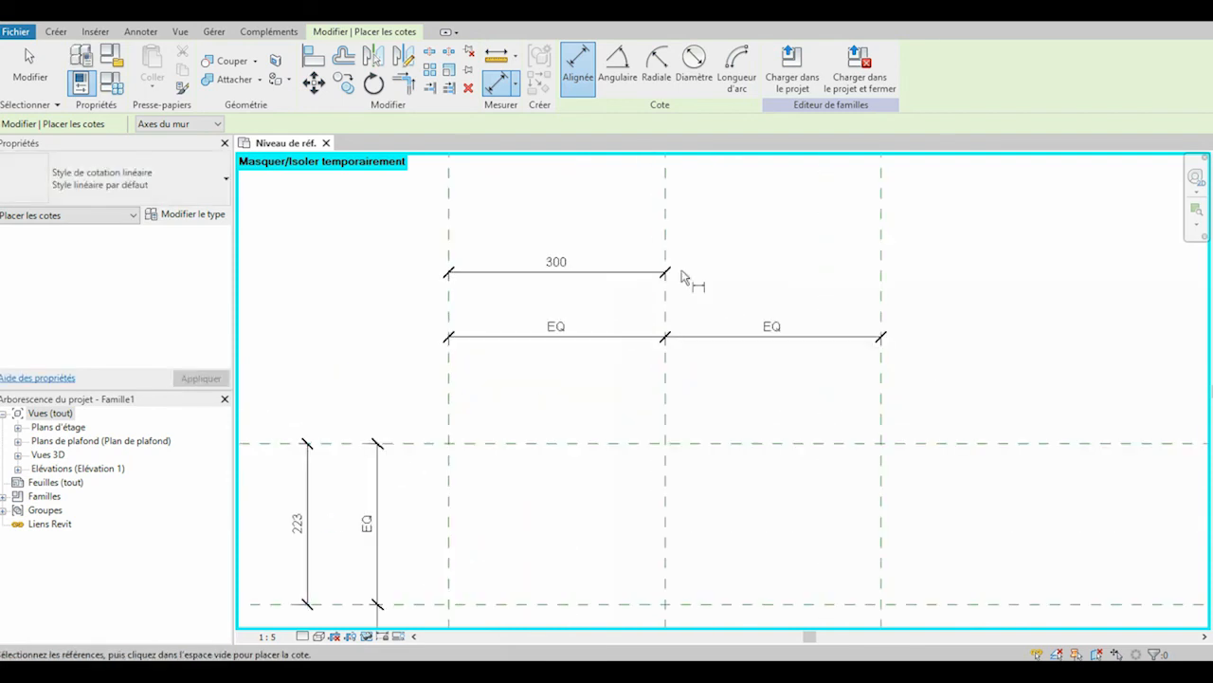
pyautogui.press('Escape')
pyautogui.press('Escape')
pyautogui.click(448, 211)
pyautogui.click(552, 263)
pyautogui.click(553, 261)
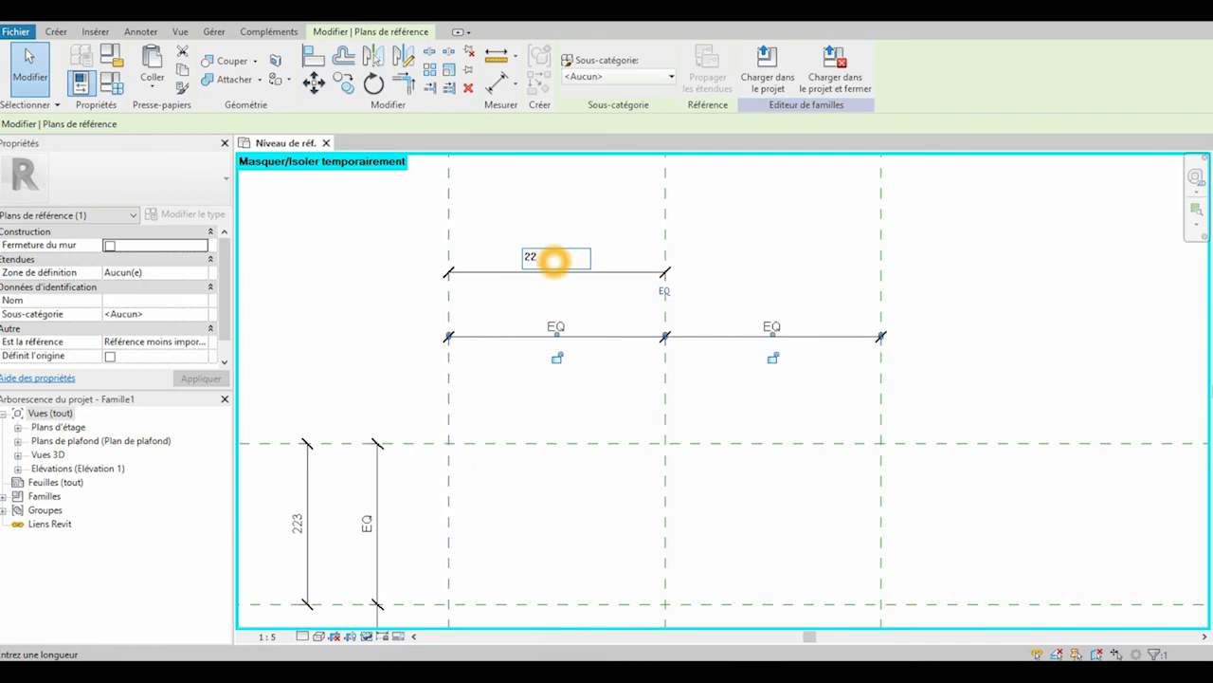
pyautogui.write('22.5')
pyautogui.press('Return')
# Set the distance from the upper horizontal plane to the centre plane to 110 mm
pyautogui.scroll(-2, 500, 344)
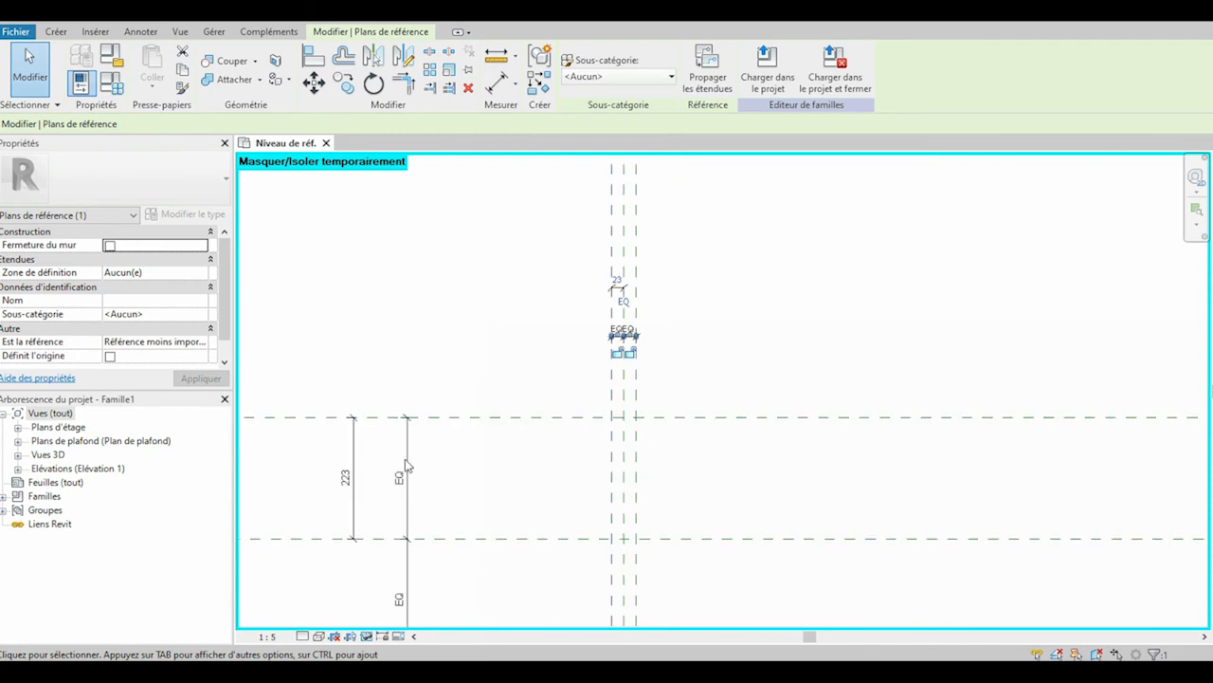
pyautogui.click(344, 481)
pyautogui.click(344, 481)
pyautogui.click(344, 477)
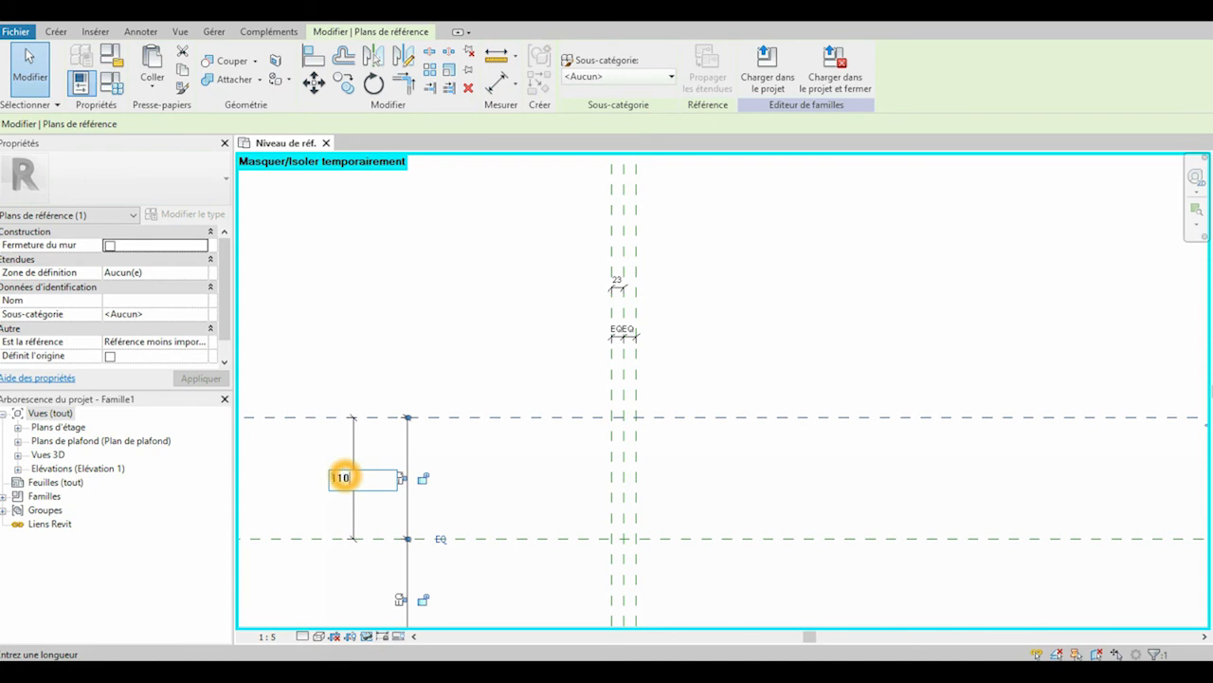
pyautogui.write('110')
pyautogui.press('Return')
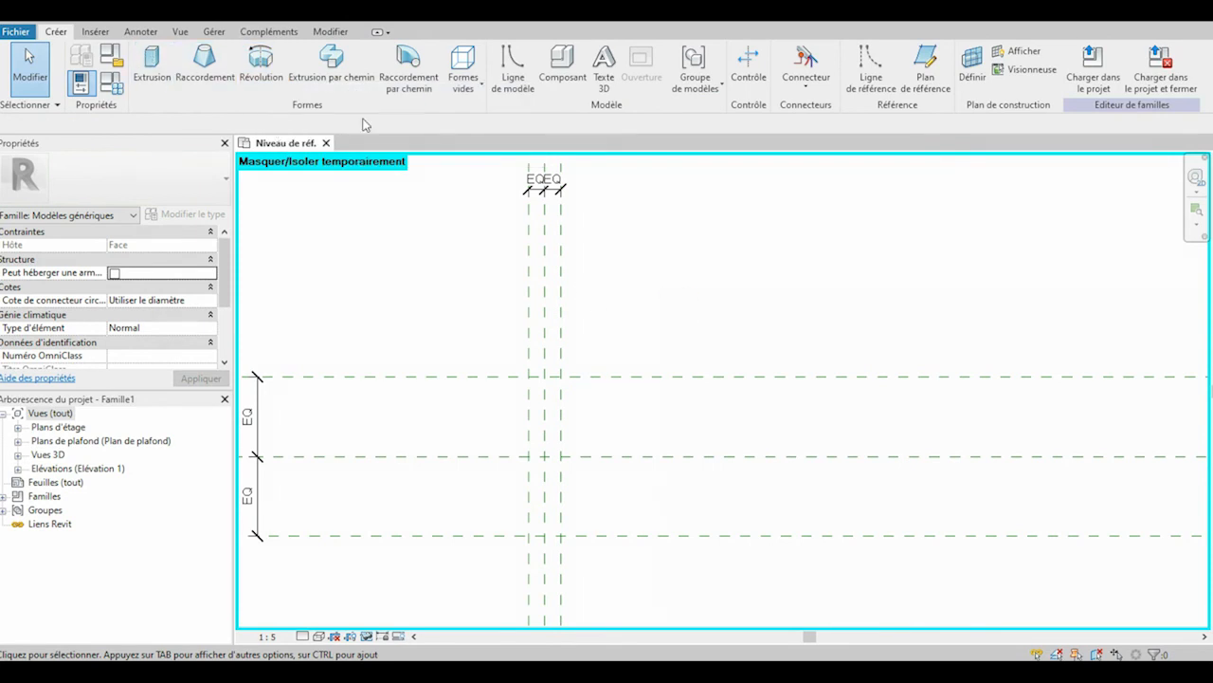
# Start an extrusion and sketch a 45 by 220 mm rectangle between the outer reference plane intersections
pyautogui.click(157, 59)
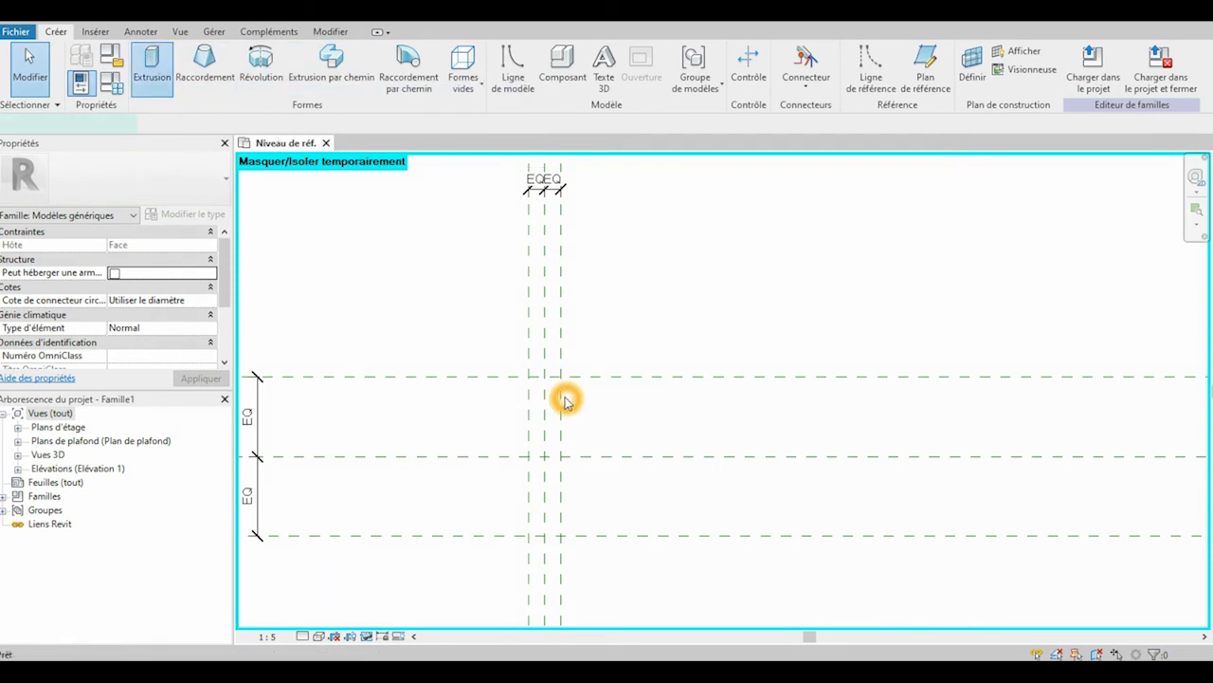
pyautogui.click(528, 376)
pyautogui.click(554, 536)
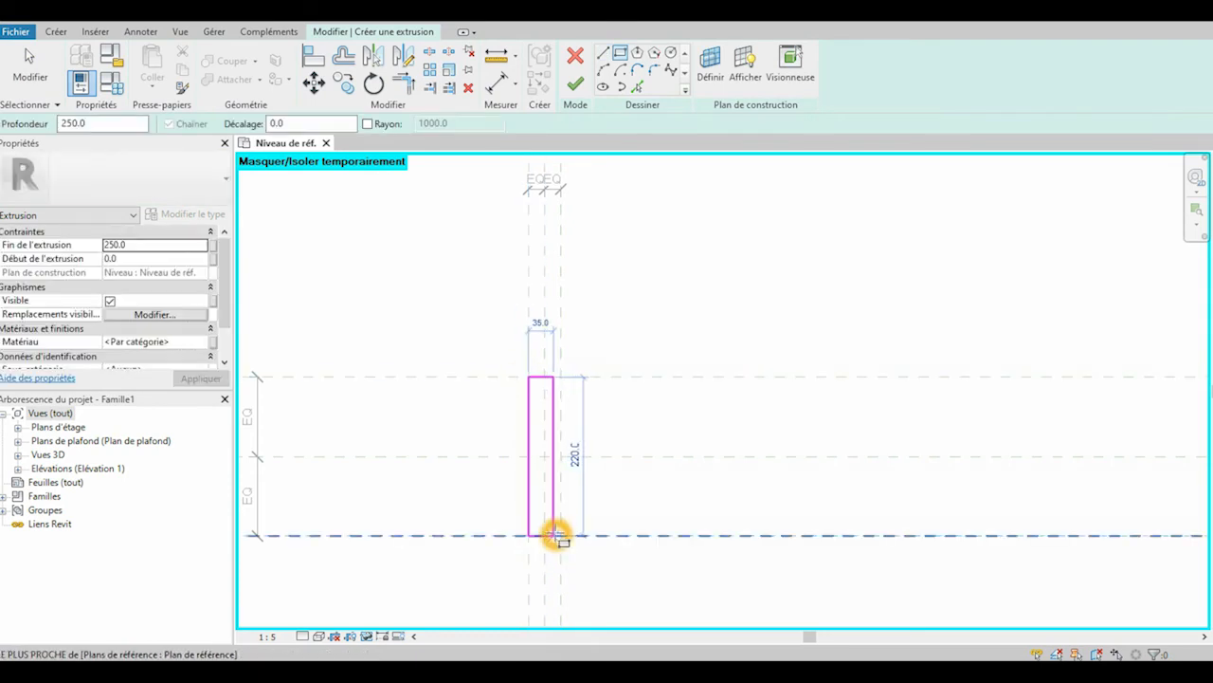
pyautogui.click(560, 535)
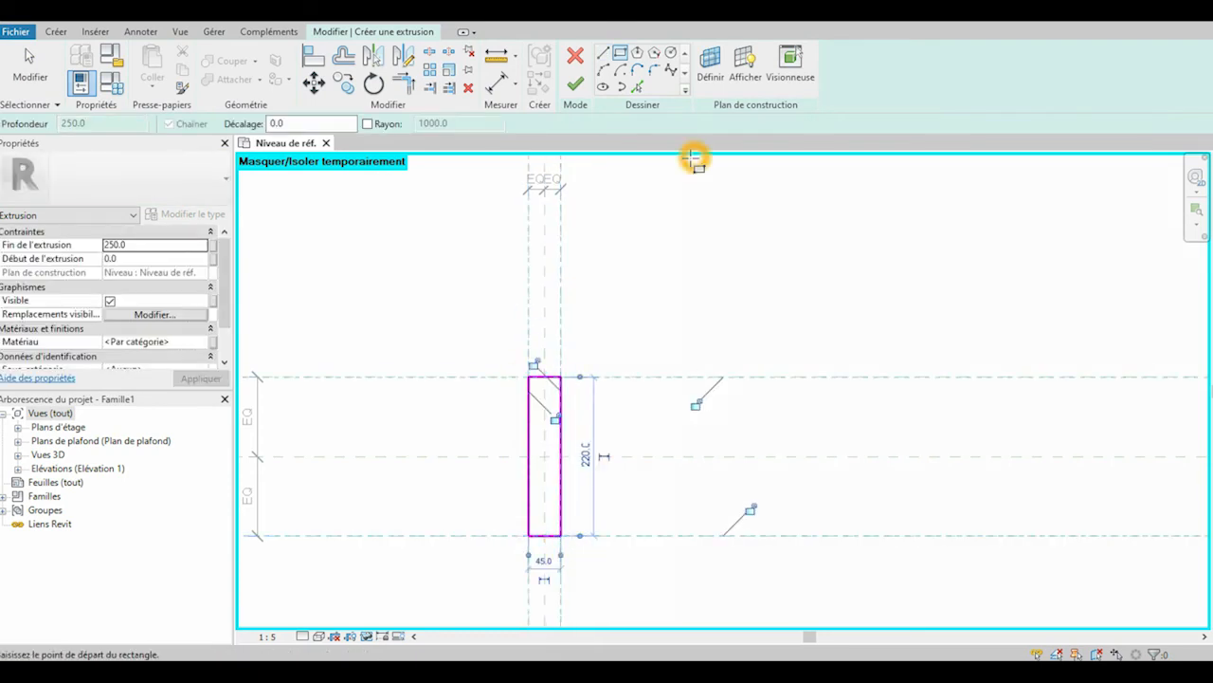
# Align the rectangle's four edges to the outer reference planes and lock each alignment
pyautogui.click(318, 59)
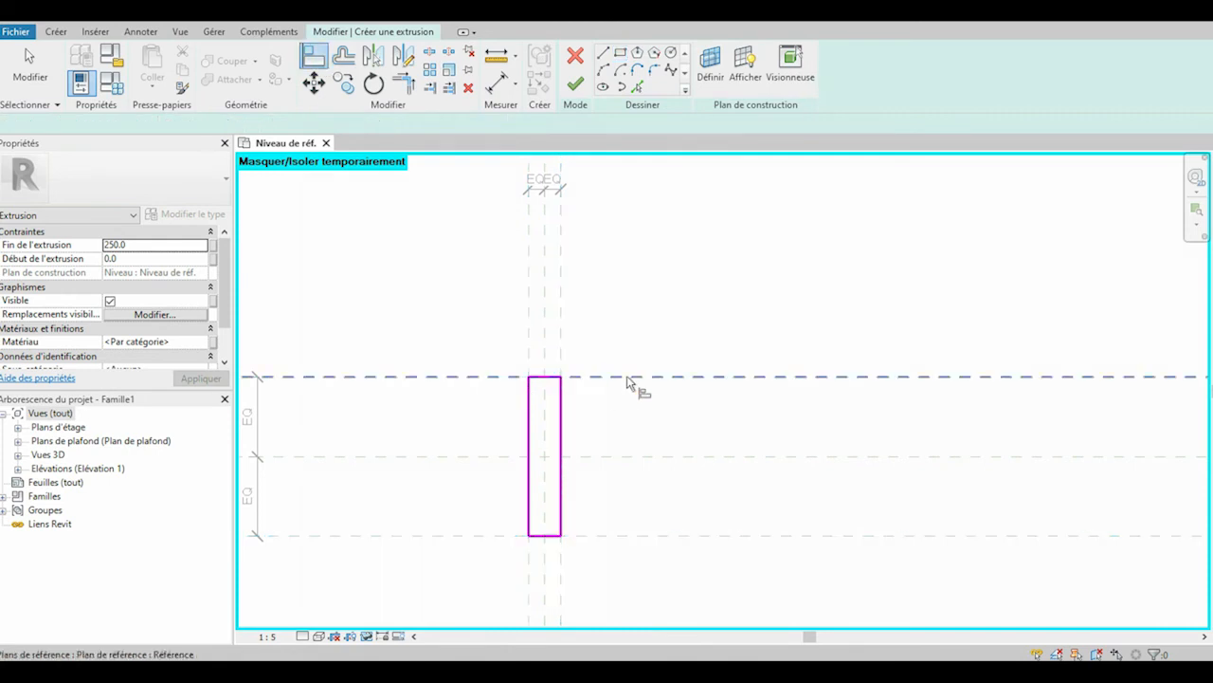
pyautogui.click(562, 381)
pyautogui.click(696, 407)
pyautogui.click(565, 559)
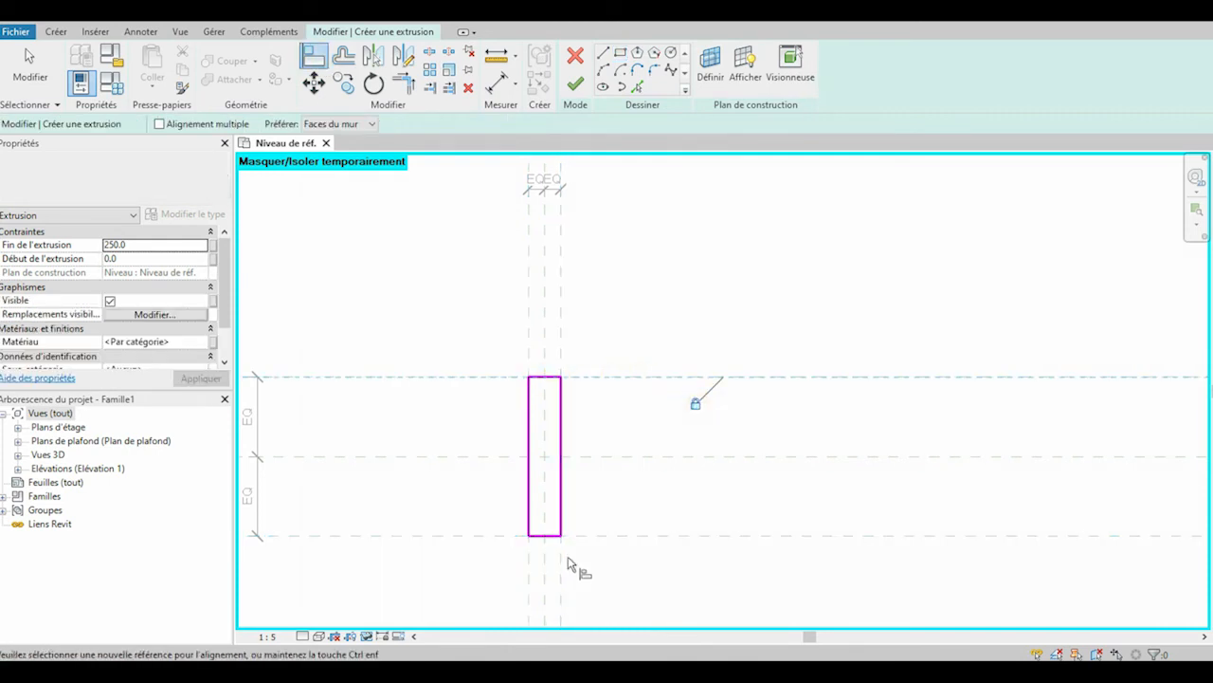
pyautogui.click(561, 512)
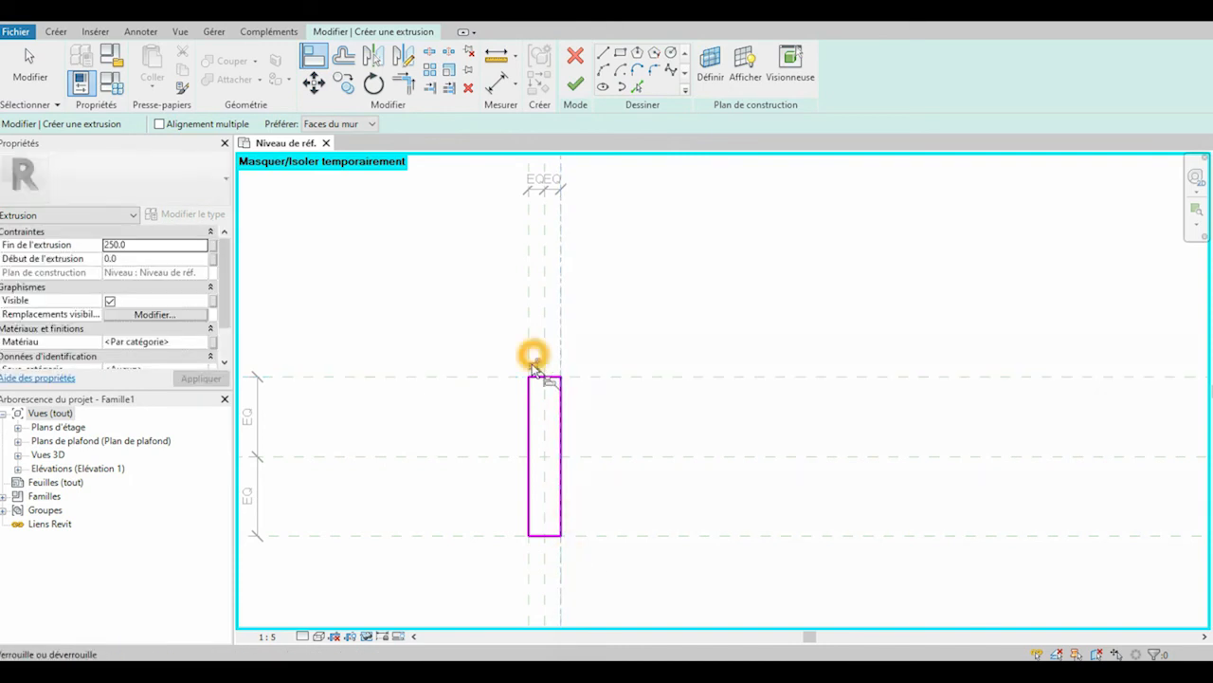
pyautogui.click(592, 537)
pyautogui.click(547, 535)
pyautogui.click(750, 510)
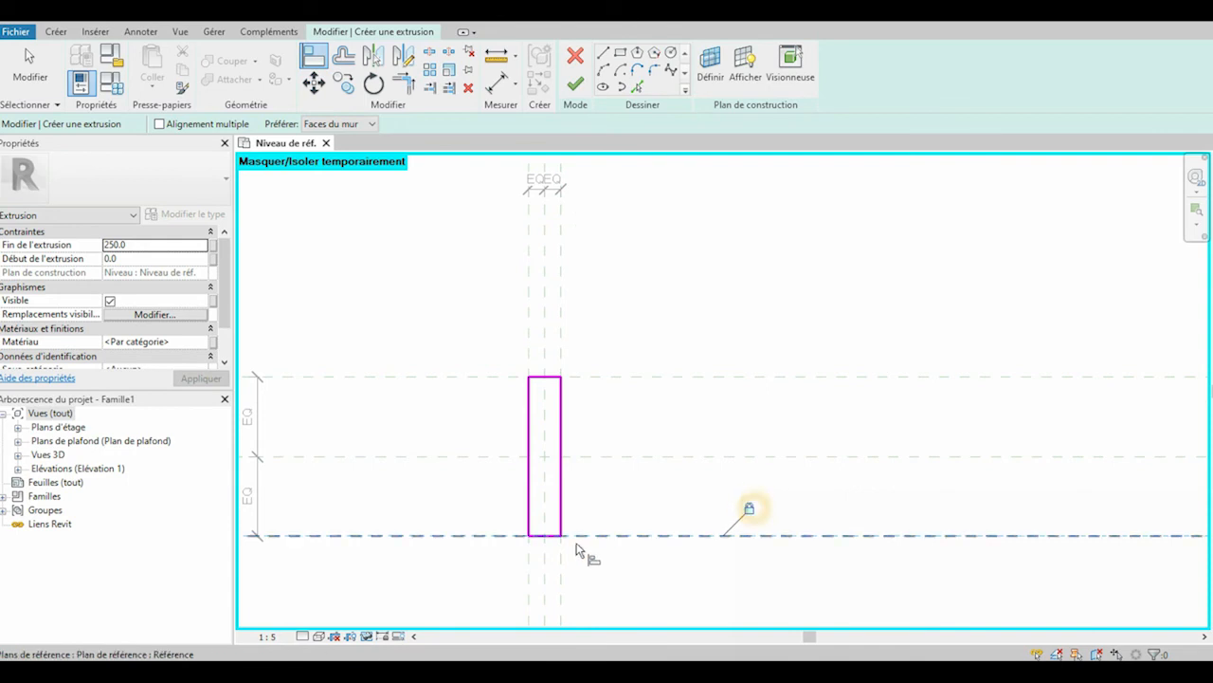
pyautogui.click(533, 571)
pyautogui.click(534, 502)
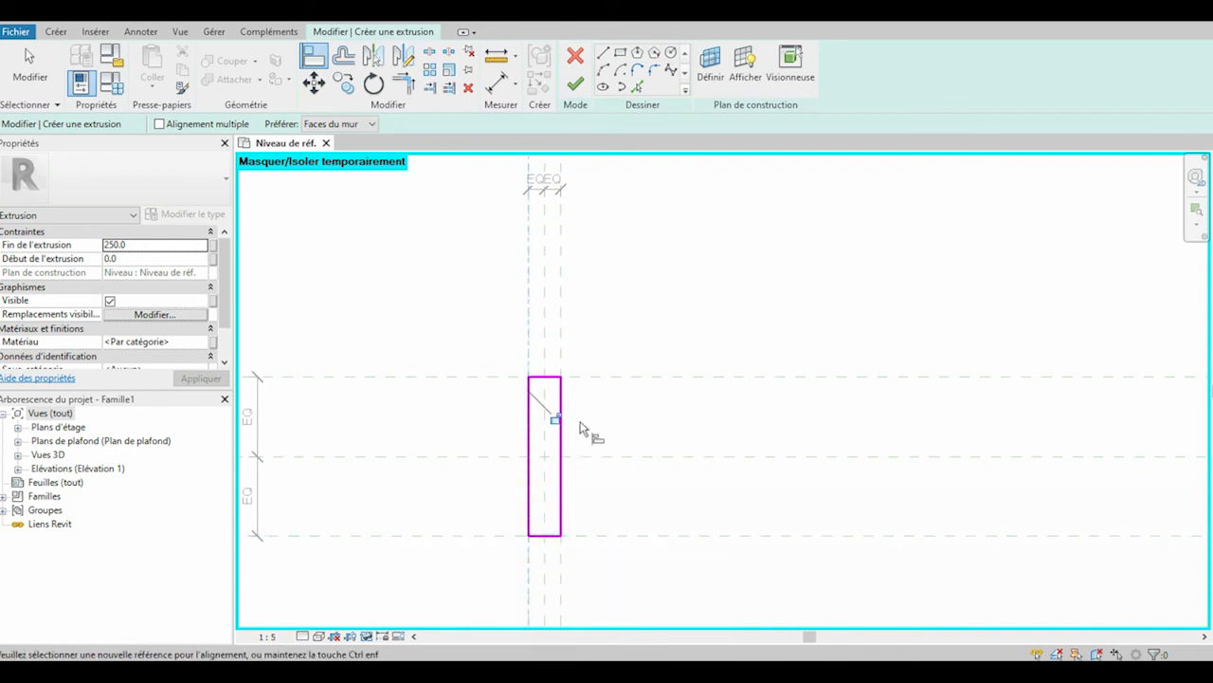
pyautogui.click(555, 419)
# Set the extrusion end to 5 mm and finish the plate extrusion
pyautogui.click(139, 245)
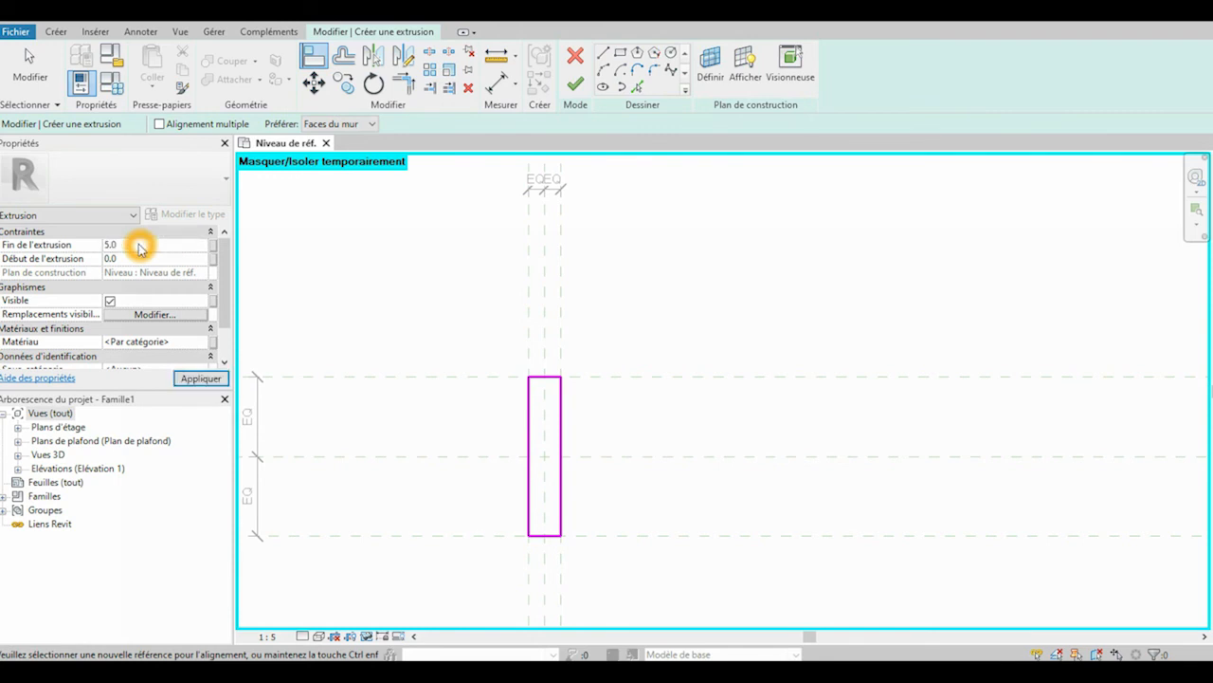
pyautogui.click(200, 378)
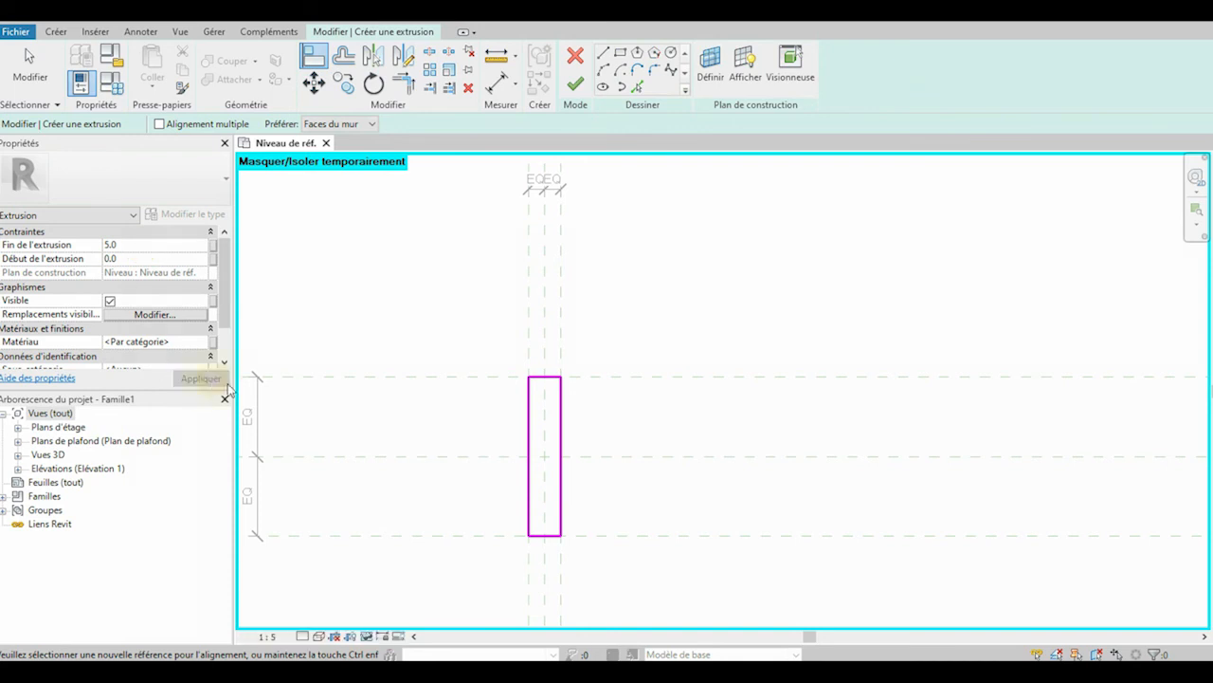
pyautogui.click(577, 86)
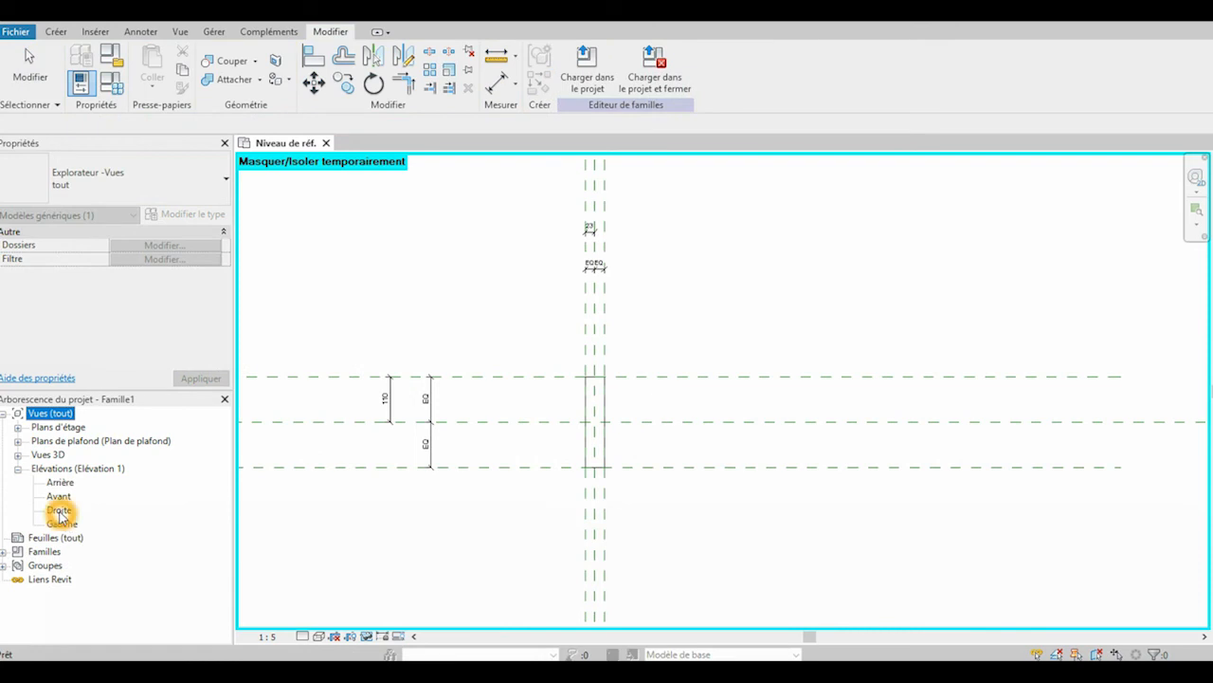
# Open the Gauche elevation and temporarily hide the large host extrusion below the reference level
pyautogui.doubleClick(59, 524)
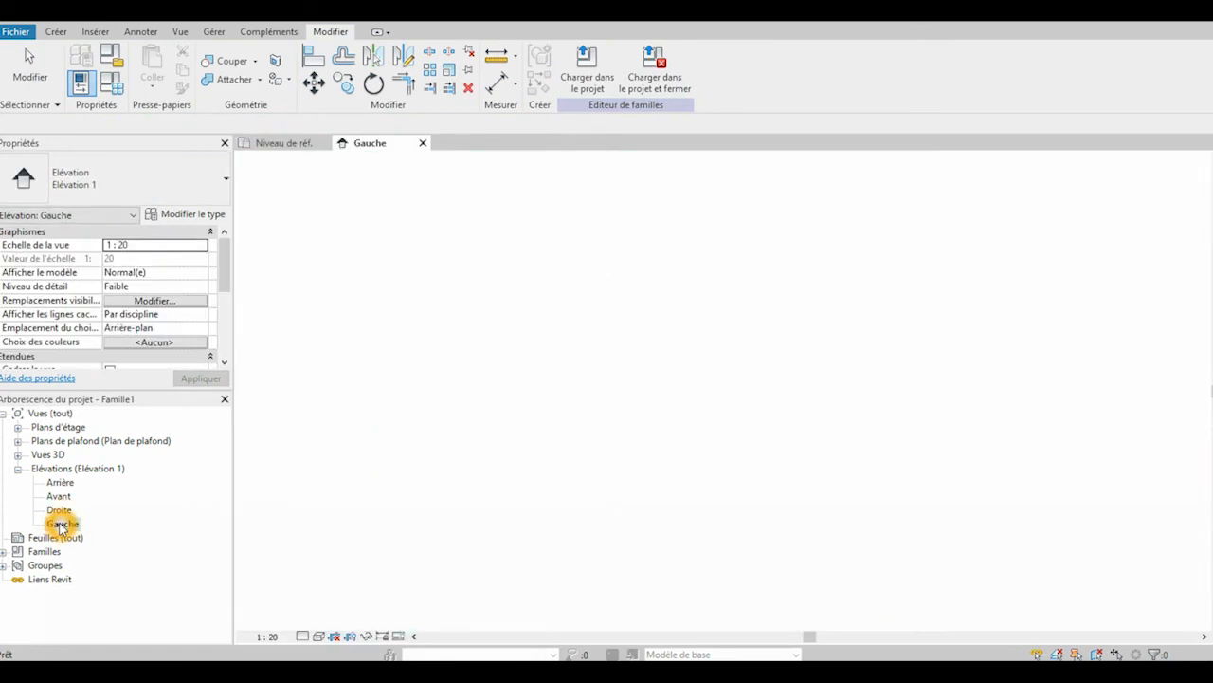
pyautogui.moveTo(865, 589); pyautogui.dragTo(826, 558)
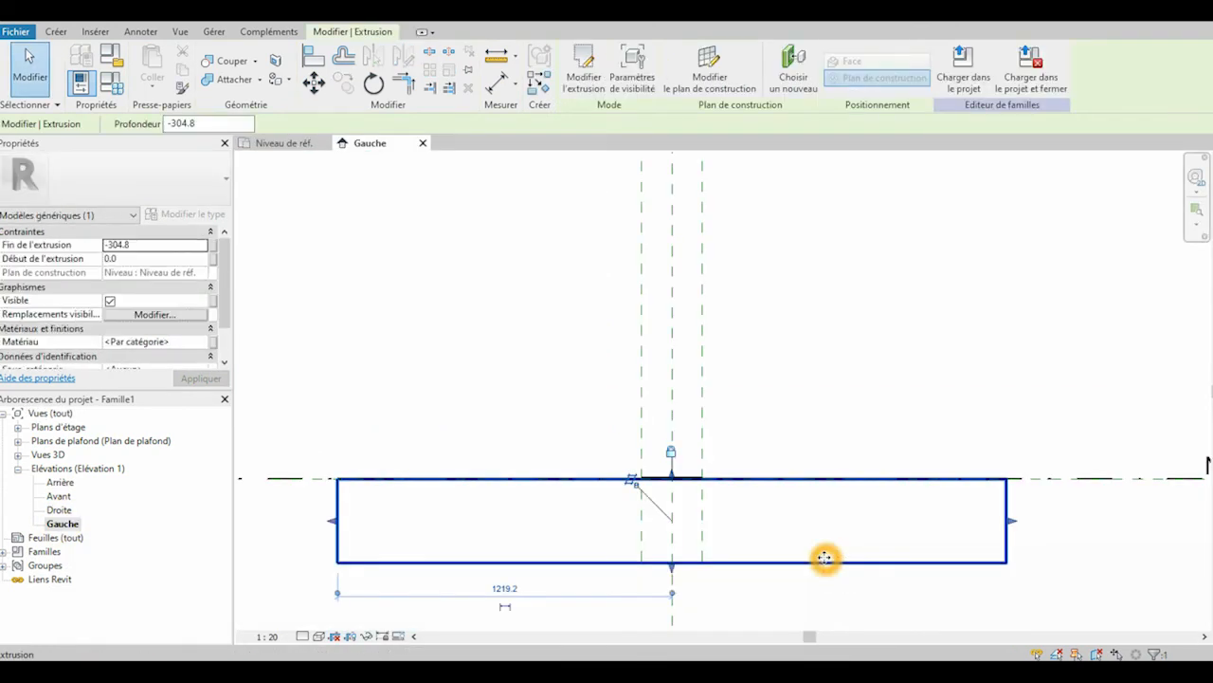
pyautogui.click(369, 636)
pyautogui.click(398, 599)
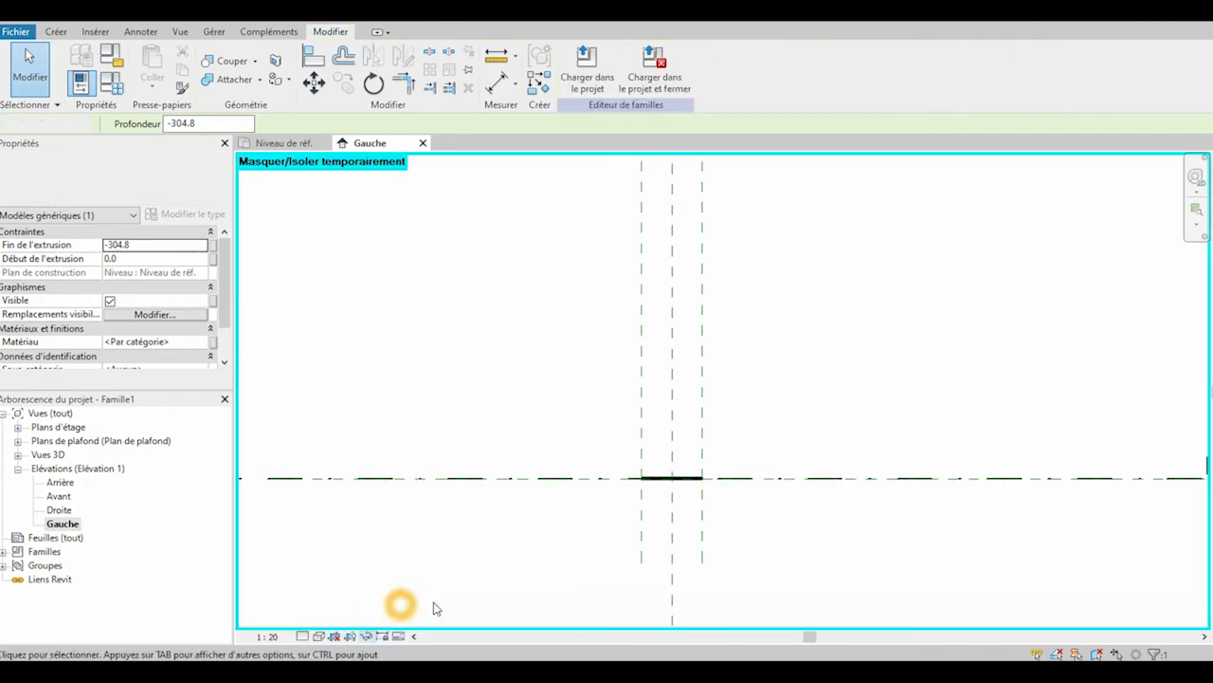
# Set the Gauche elevation's view scale to 1:5
pyautogui.click(688, 490)
pyautogui.scroll(3, 689, 486)
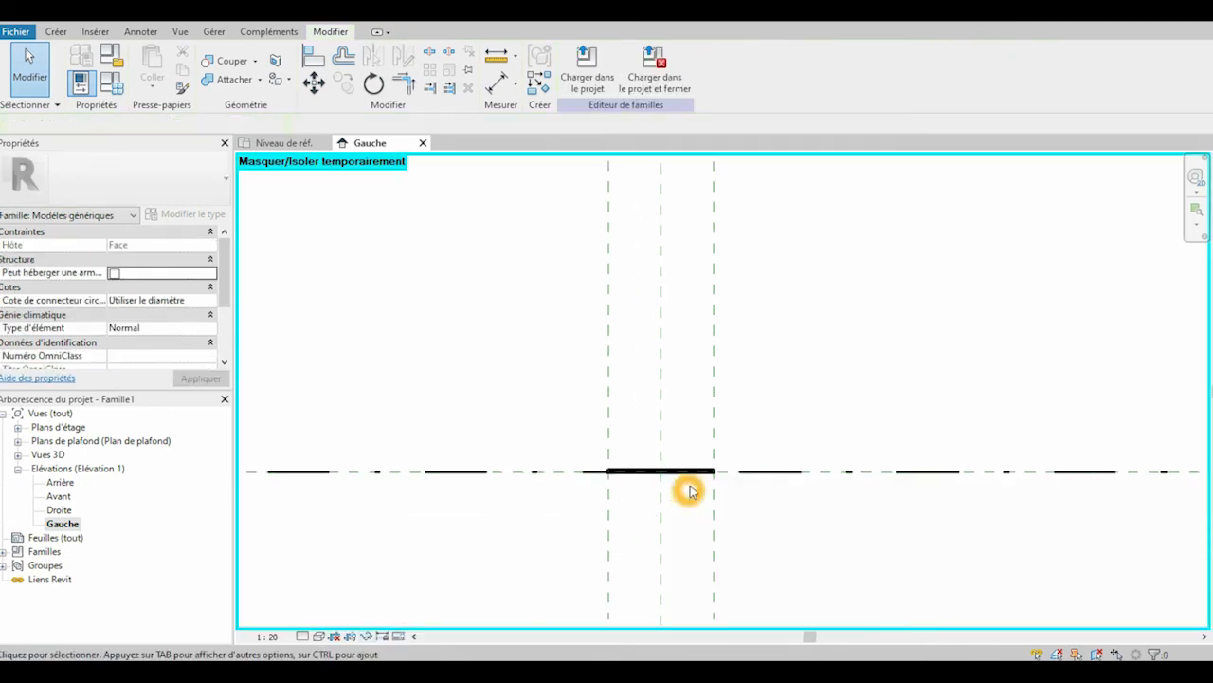
pyautogui.click(269, 636)
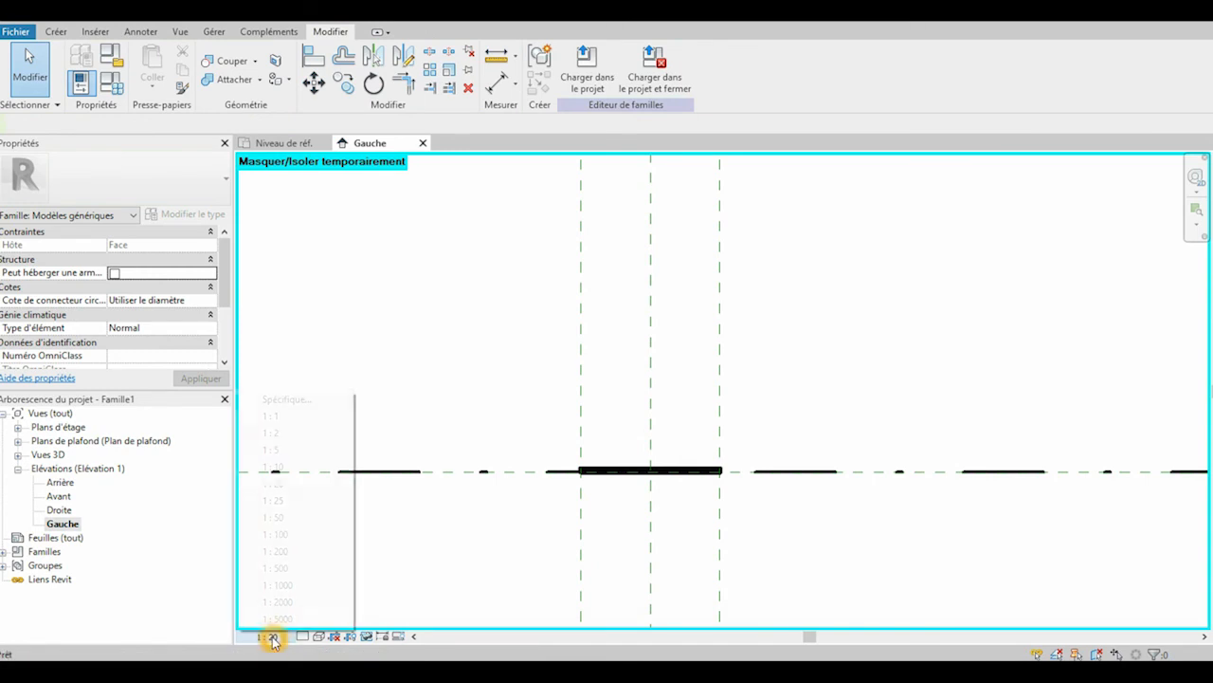
pyautogui.click(275, 449)
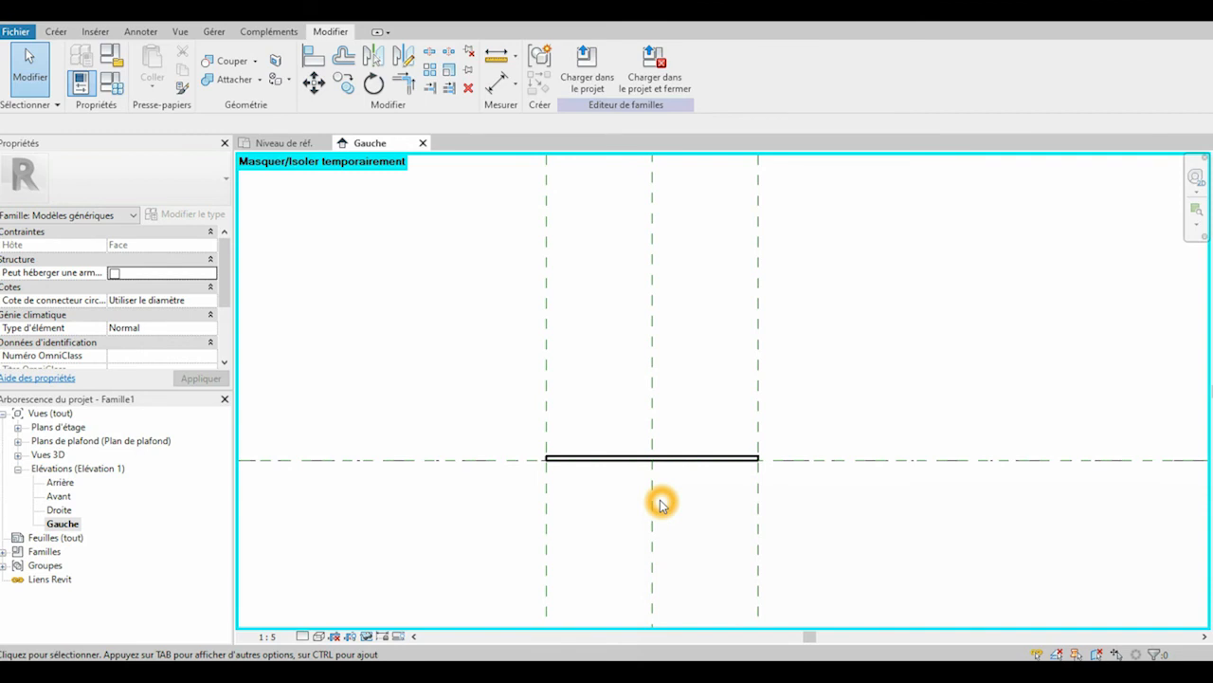
# In the Niveau de réf. floor plan, draw a horizontal reference plane about 46 mm below the plate's upper reference plane
pyautogui.click(17, 428)
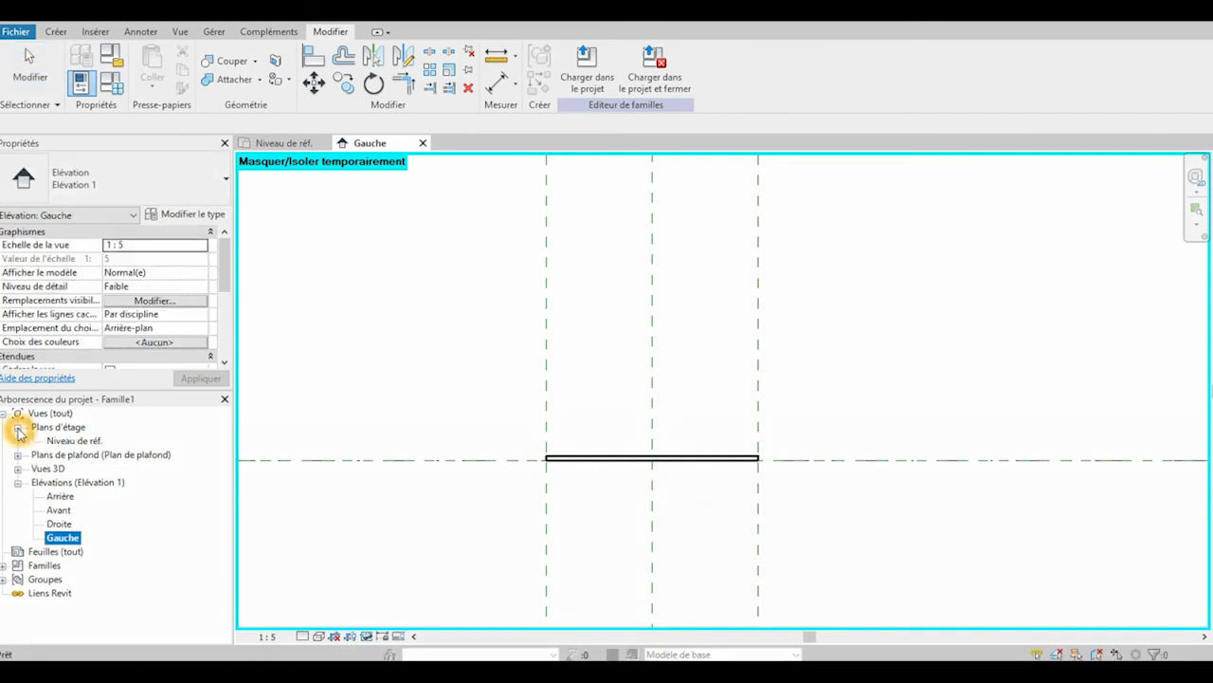
pyautogui.doubleClick(76, 441)
pyautogui.scroll(-2, 678, 423)
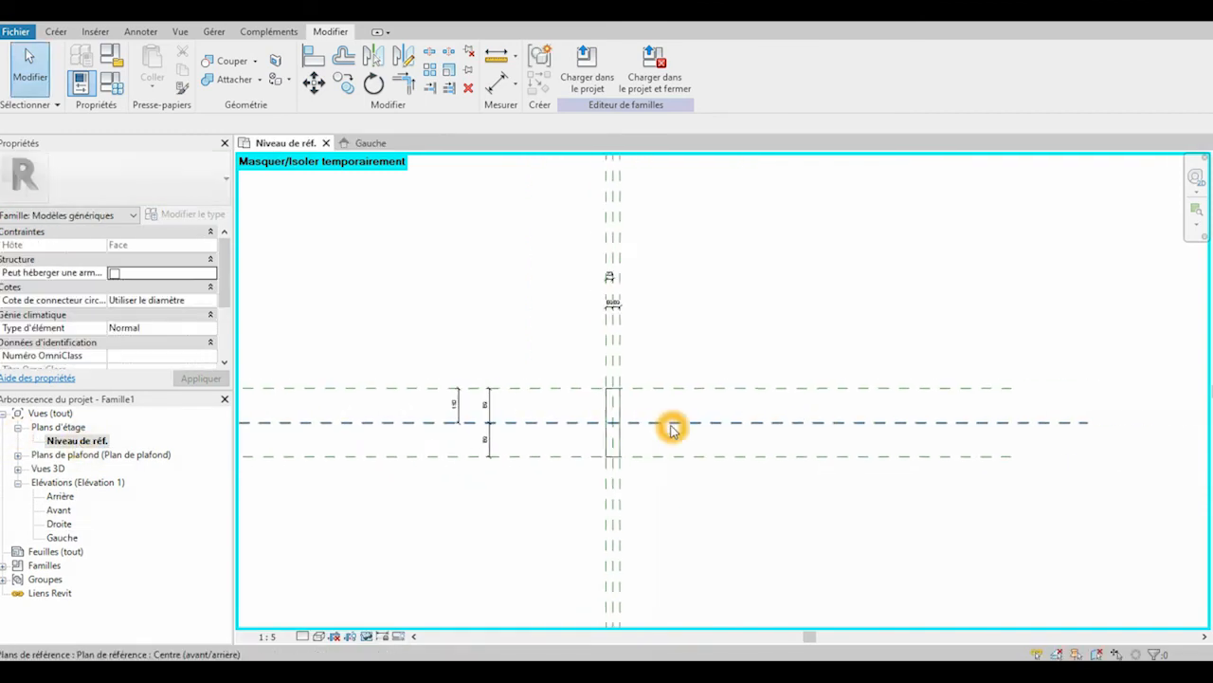
pyautogui.click(56, 32)
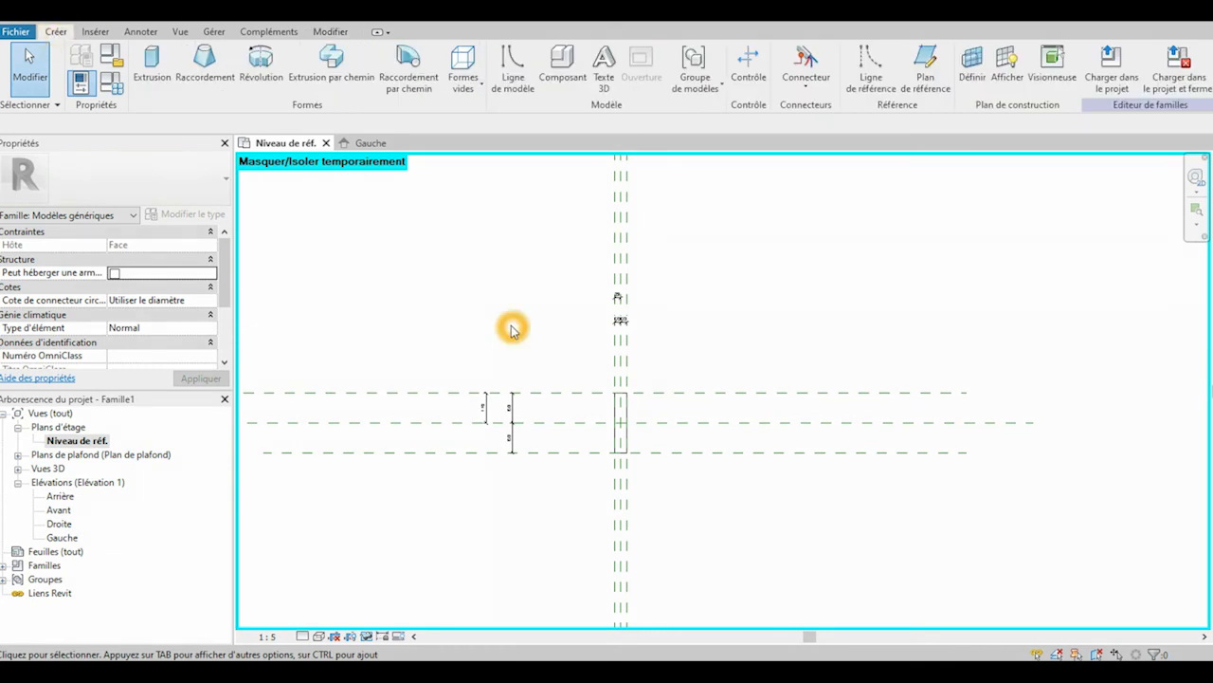
pyautogui.click(925, 71)
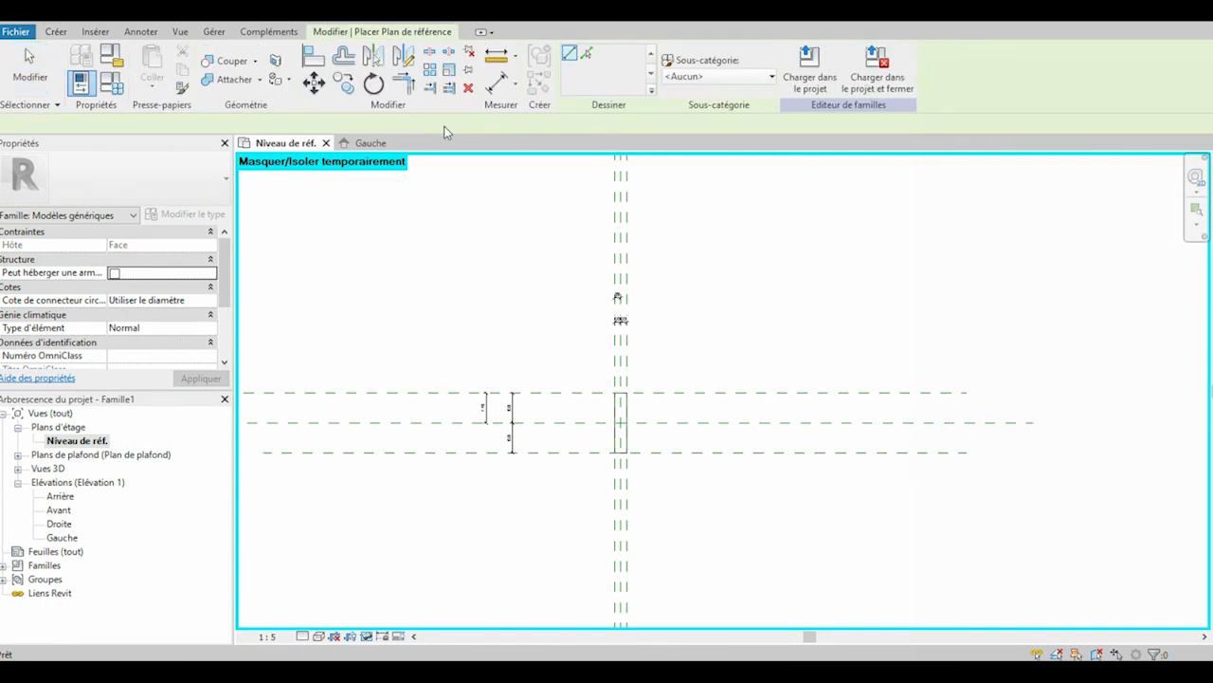
pyautogui.click(330, 407)
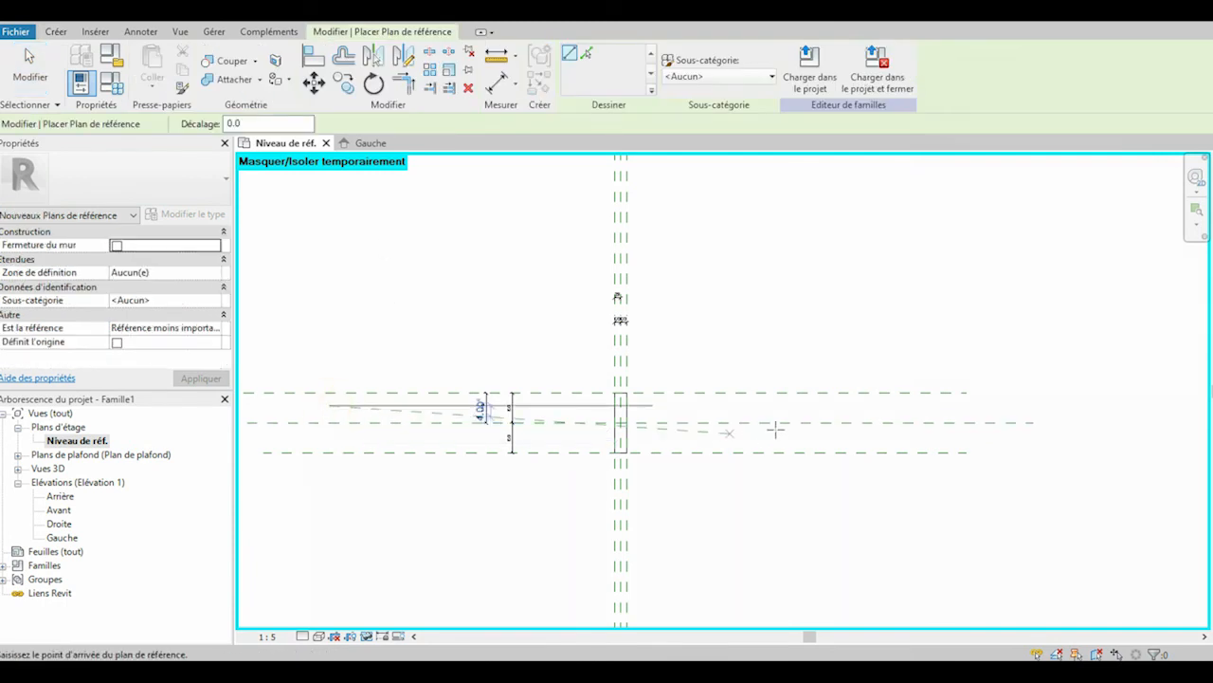
pyautogui.click(925, 408)
# Dimension the new horizontal plane from the plate's upper reference plane and set the distance to 75 mm
pyautogui.scroll(3, 643, 412)
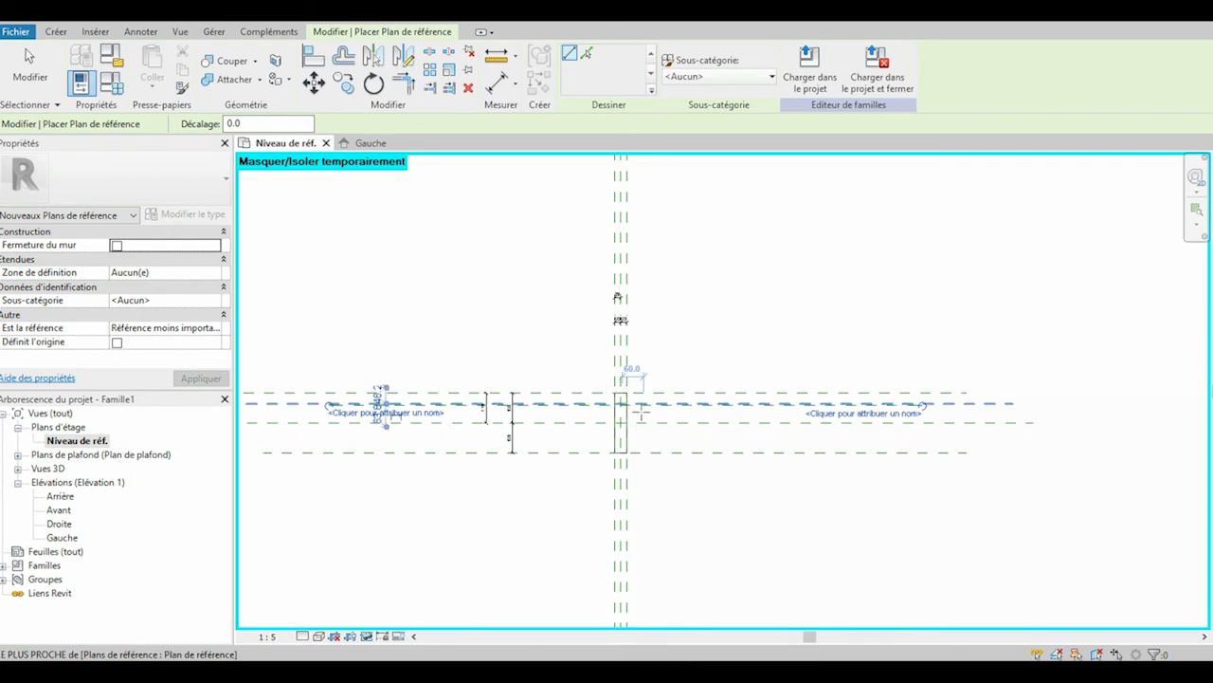
pyautogui.click(498, 83)
pyautogui.click(533, 363)
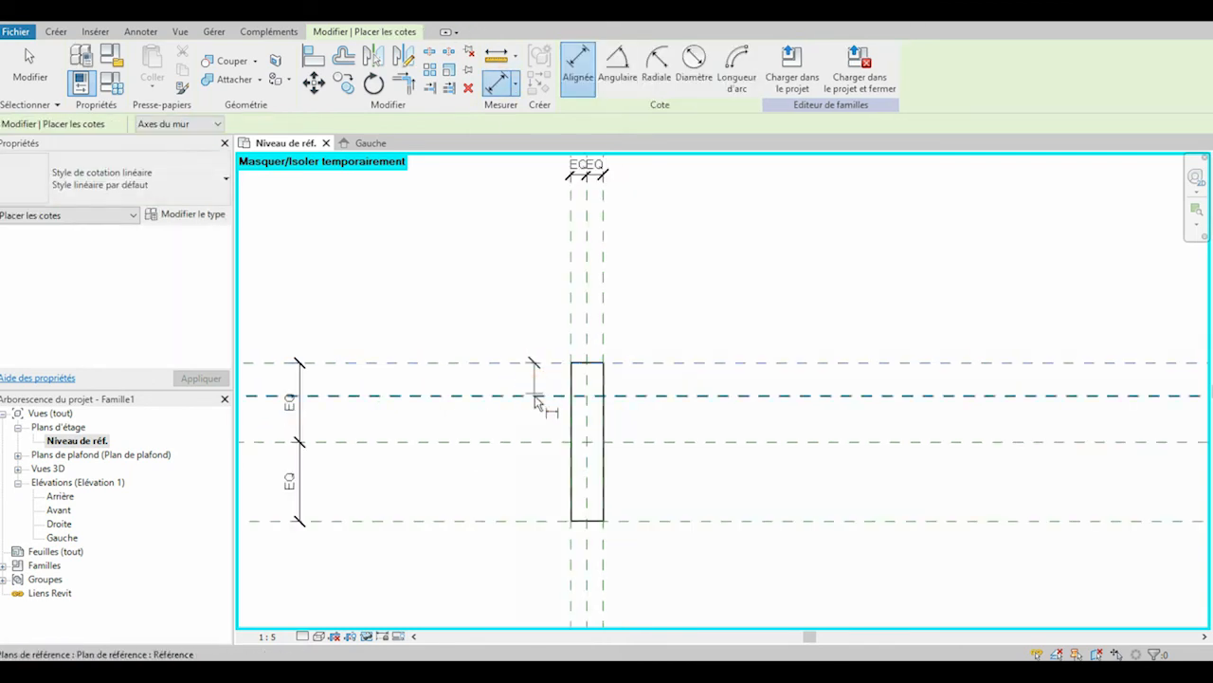
pyautogui.click(537, 396)
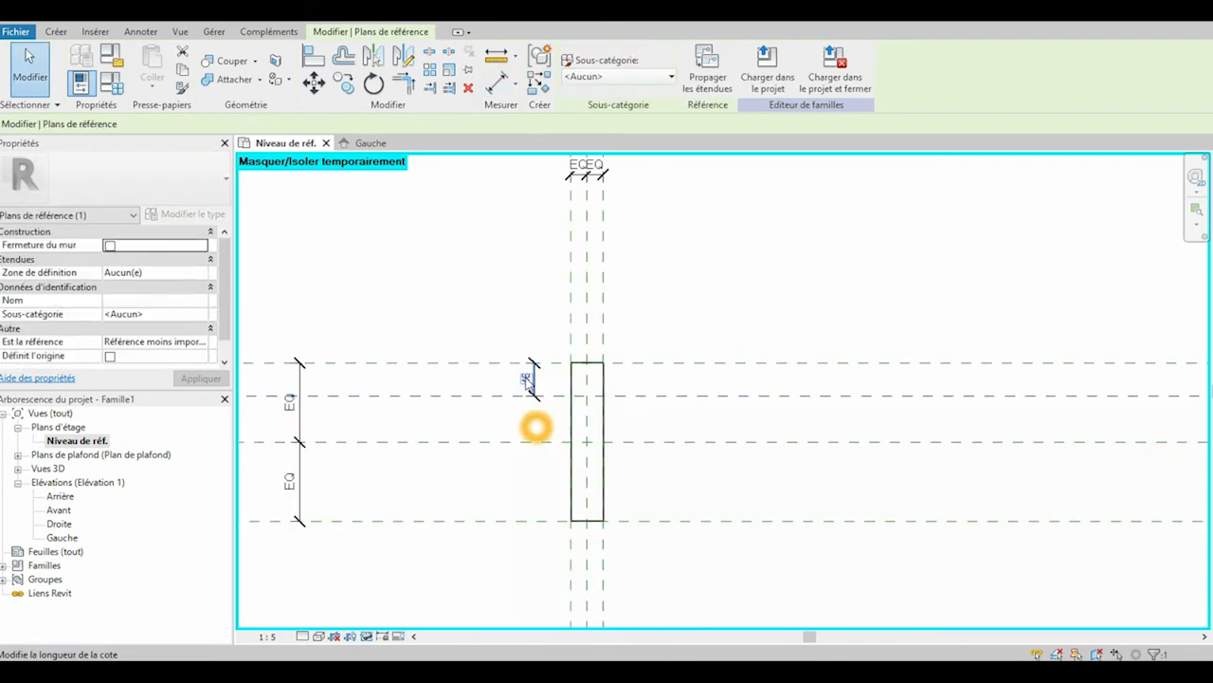
pyautogui.click(522, 380)
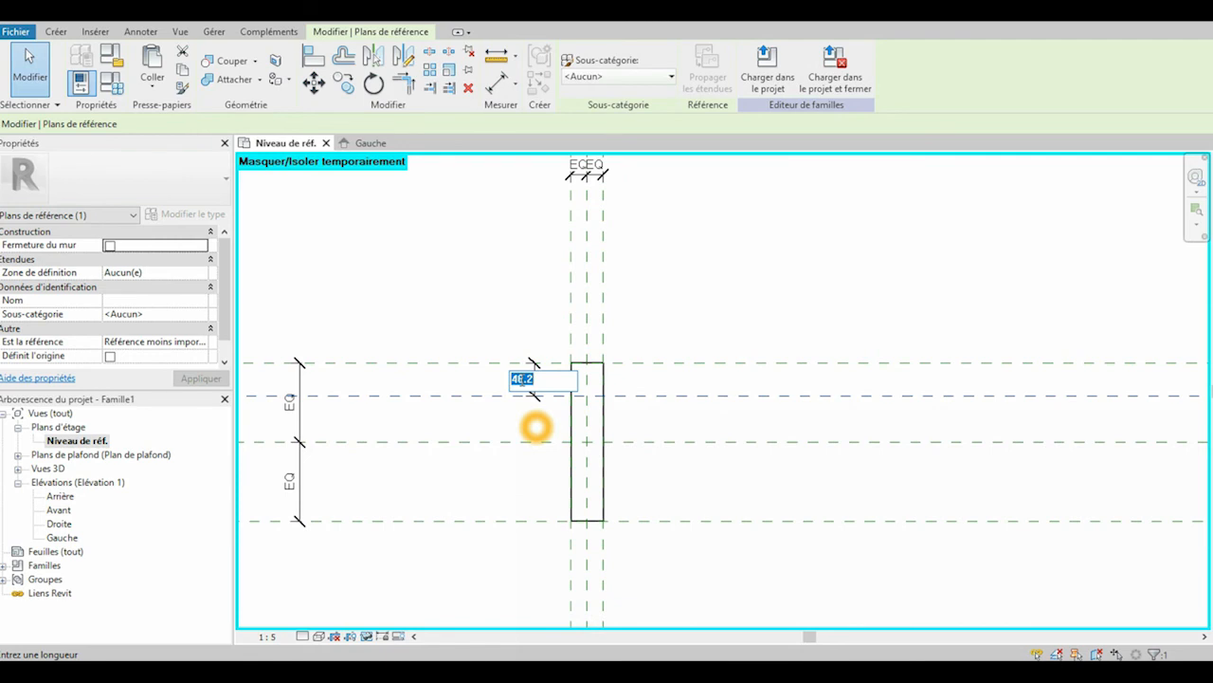
pyautogui.write('75')
pyautogui.press('Return')
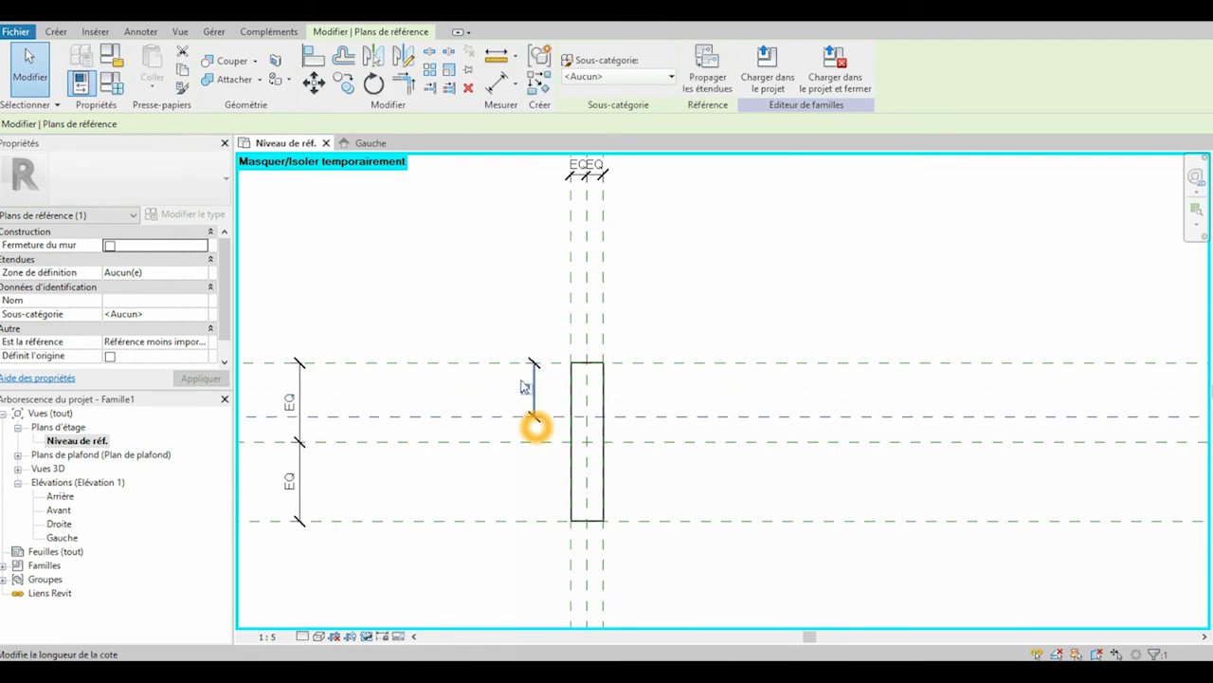
pyautogui.click(517, 286)
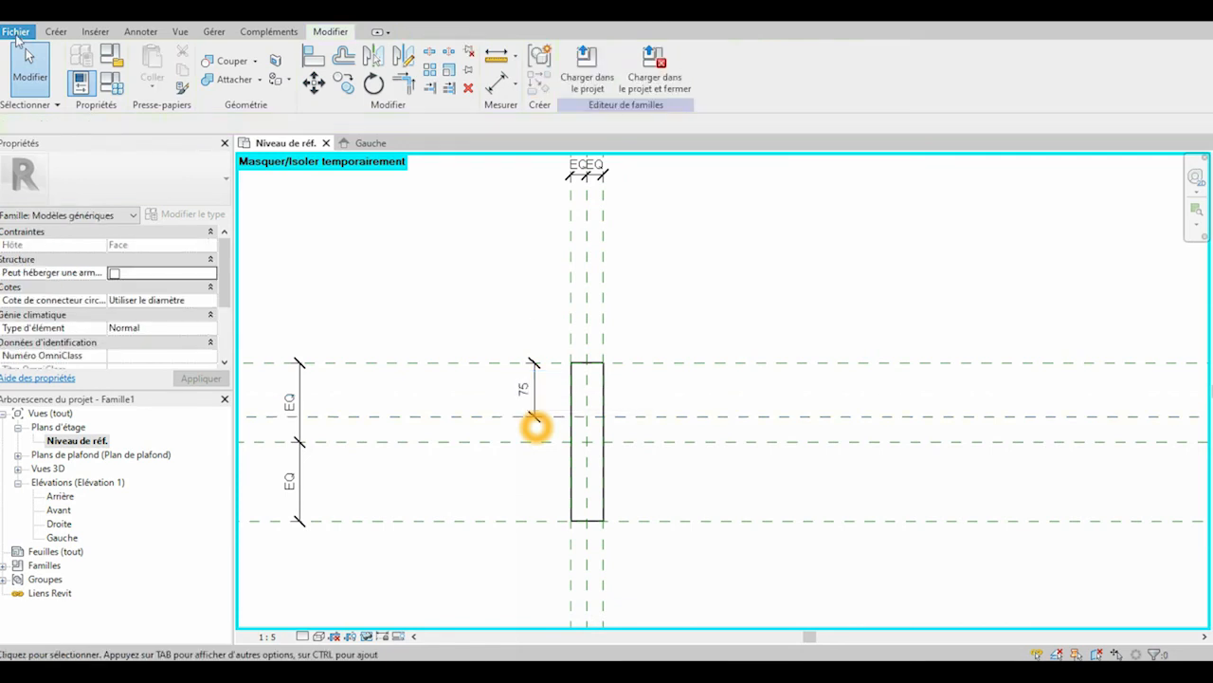
# Save the family as Poignee in the Familles > Portes > Résidentiel > Porte simple folder
pyautogui.click(16, 34)
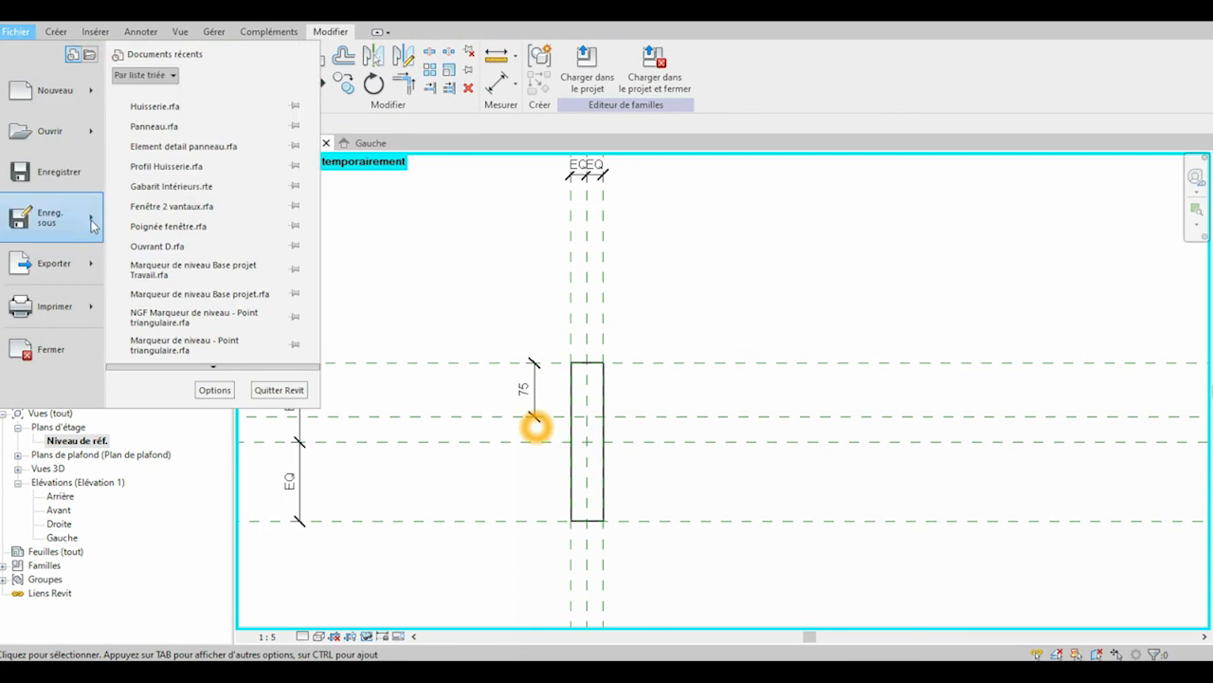
pyautogui.moveTo(94, 224)
pyautogui.click(210, 213)
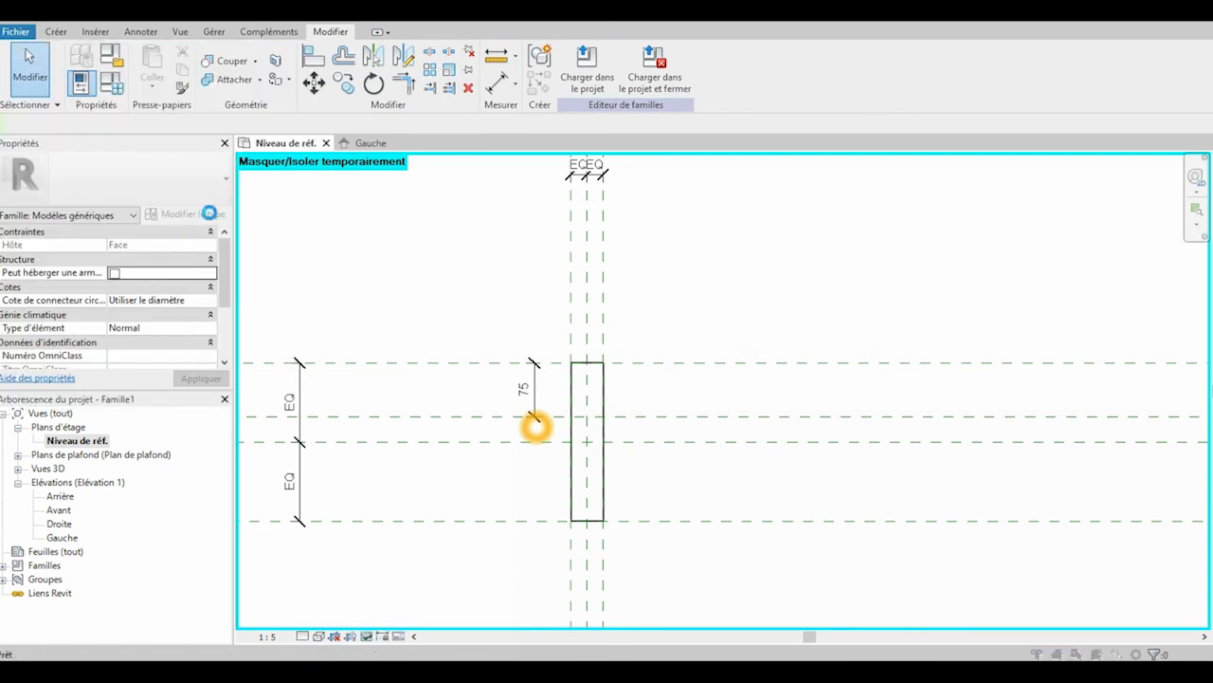
pyautogui.doubleClick(452, 224)
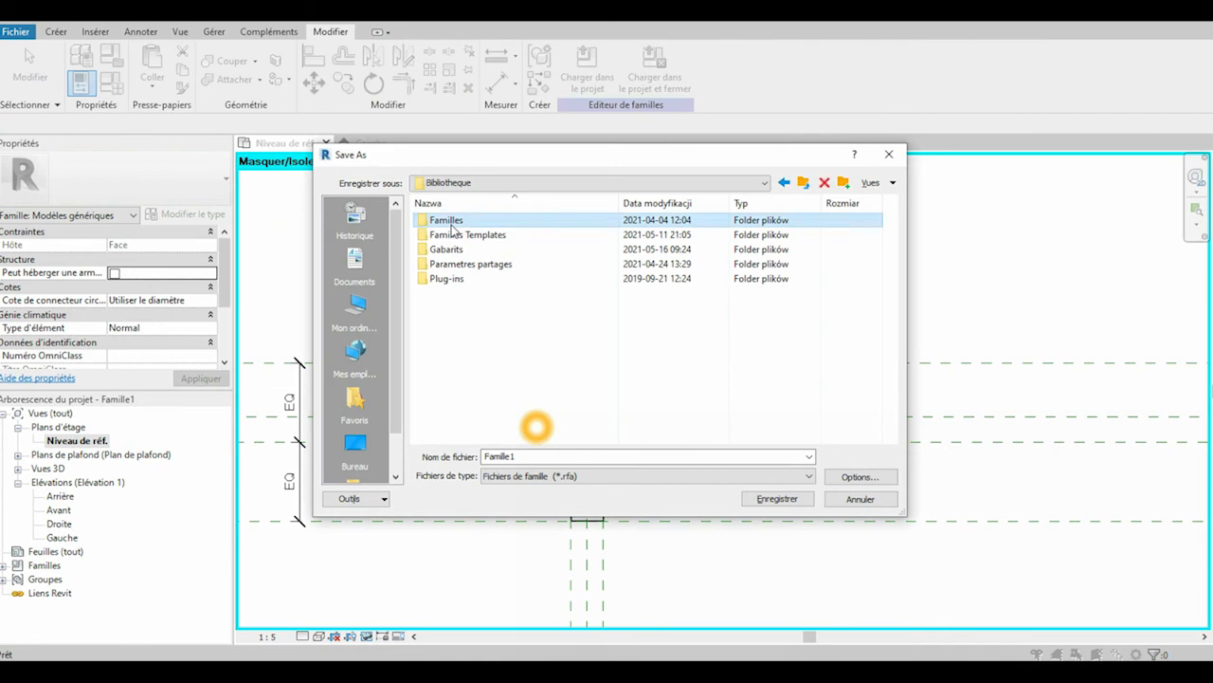
pyautogui.moveTo(896, 235); pyautogui.dragTo(899, 343)
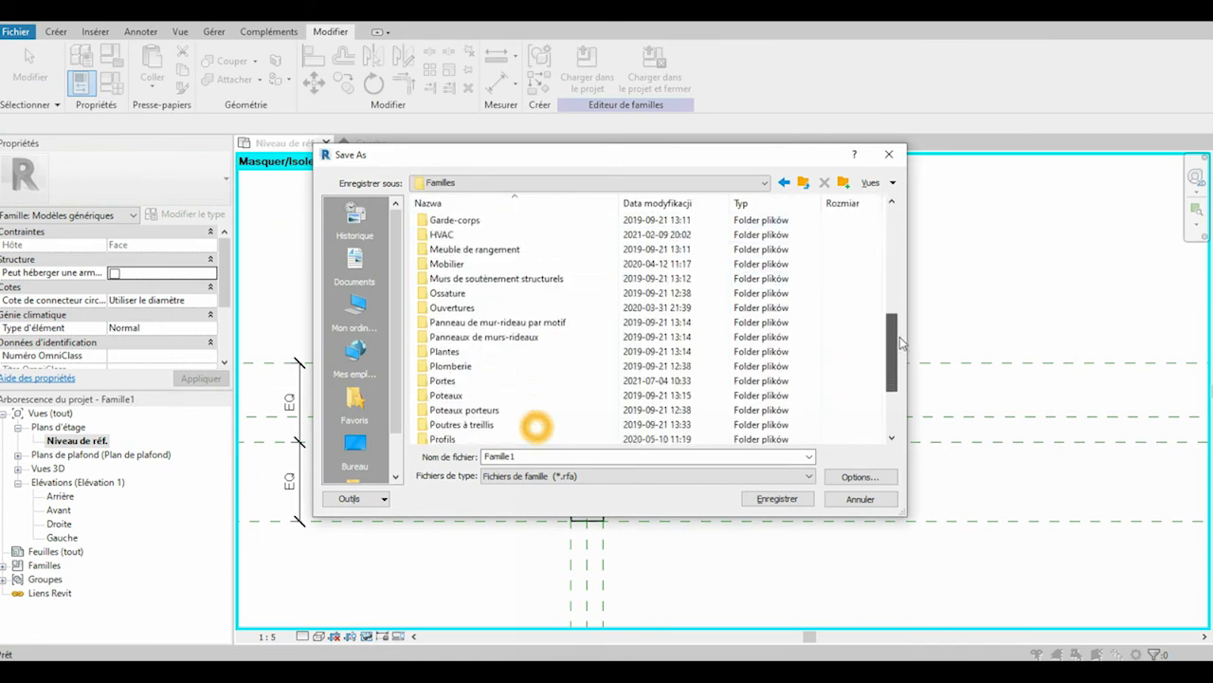
pyautogui.doubleClick(469, 381)
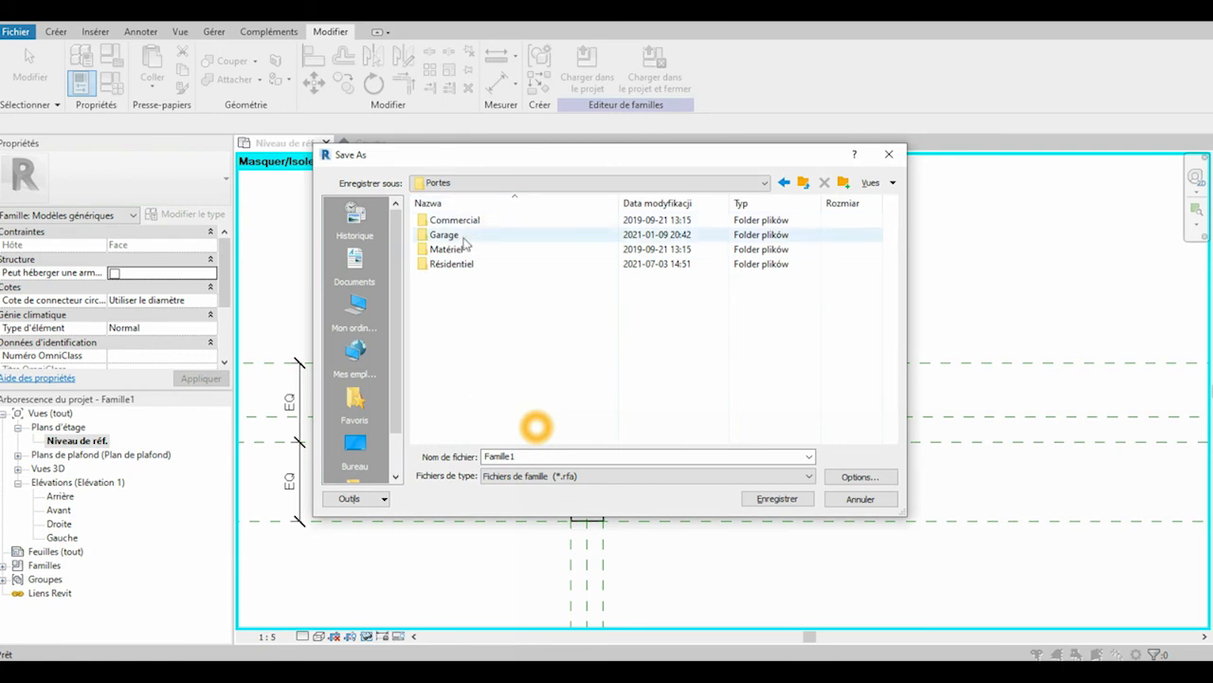
pyautogui.doubleClick(453, 267)
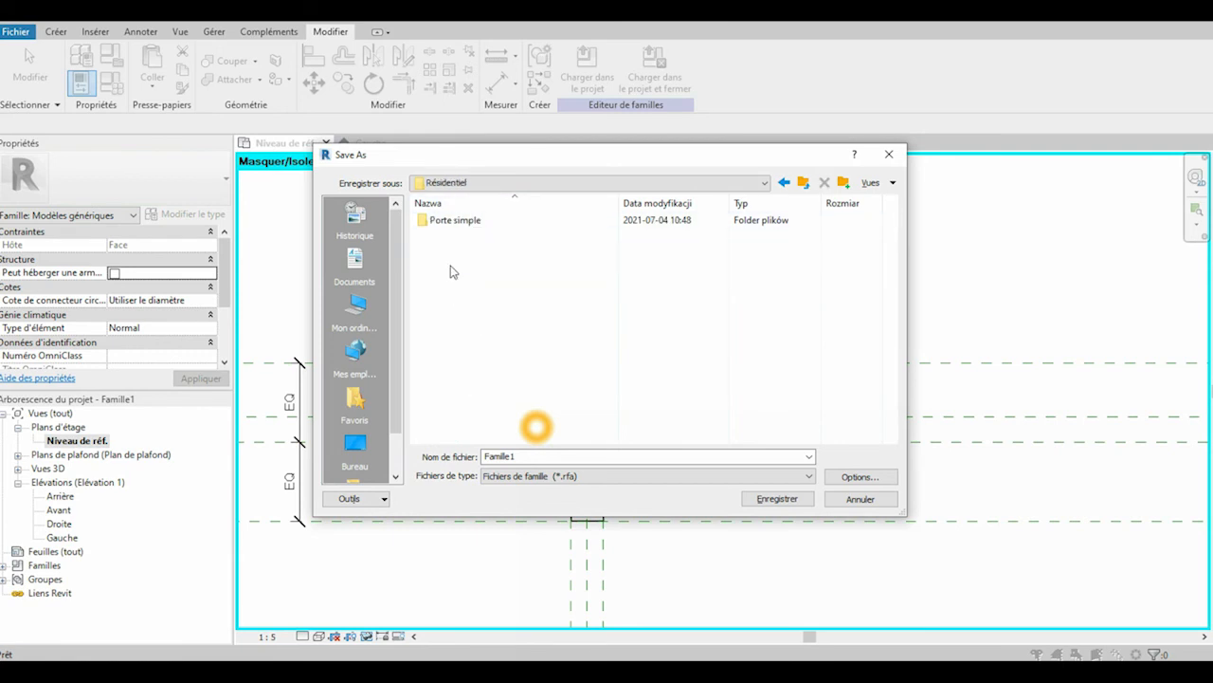
pyautogui.doubleClick(452, 220)
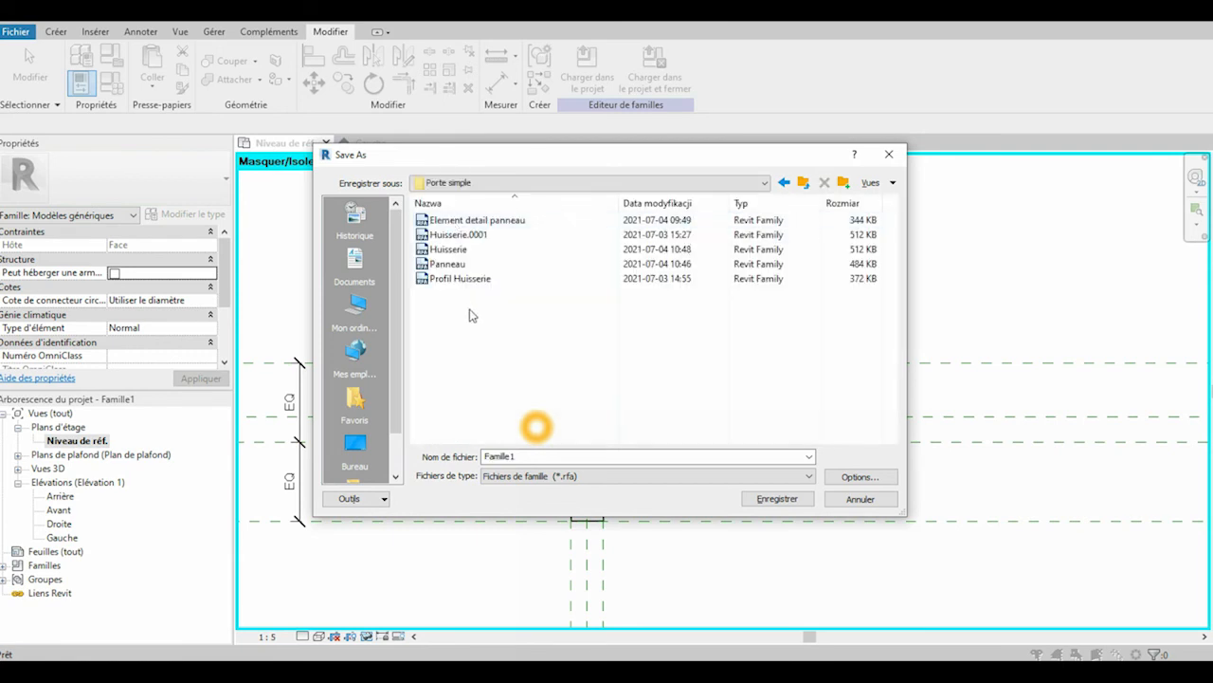
pyautogui.doubleClick(529, 456)
pyautogui.write('Poignee')
pyautogui.click(780, 499)
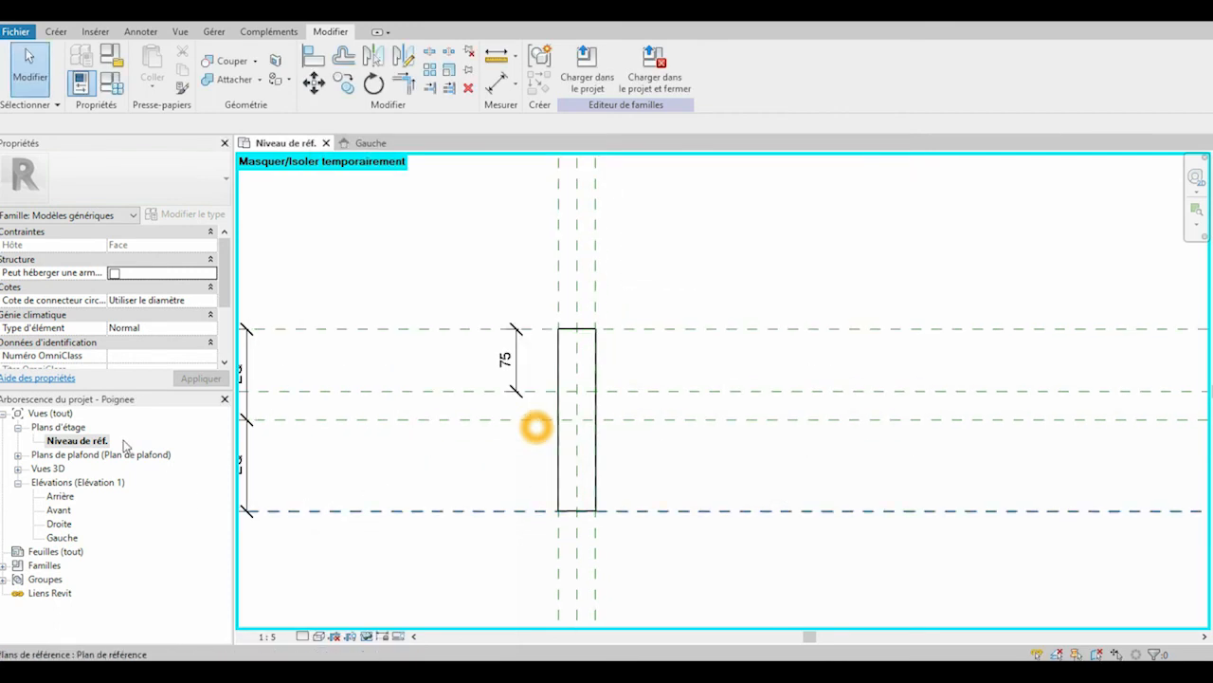
# In the Gauche elevation, draw a horizontal reference plane about 57 mm above the reference level, across the plate's vertical planes
pyautogui.doubleClick(62, 539)
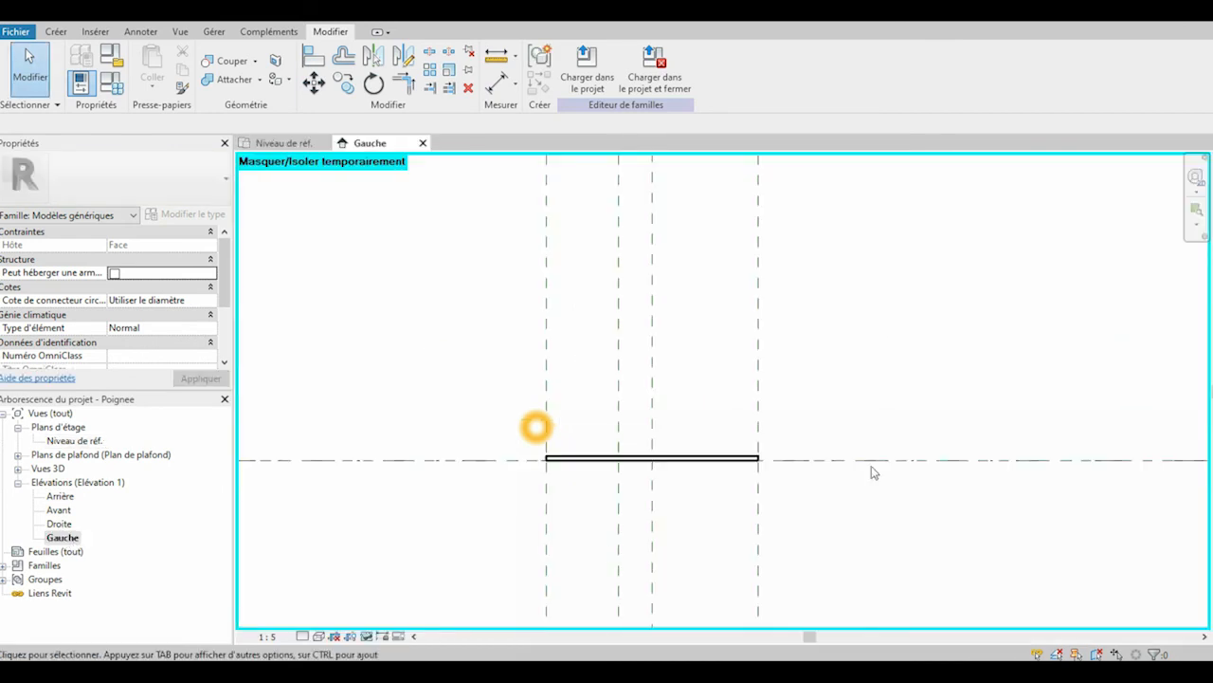
pyautogui.scroll(-5, 815, 447)
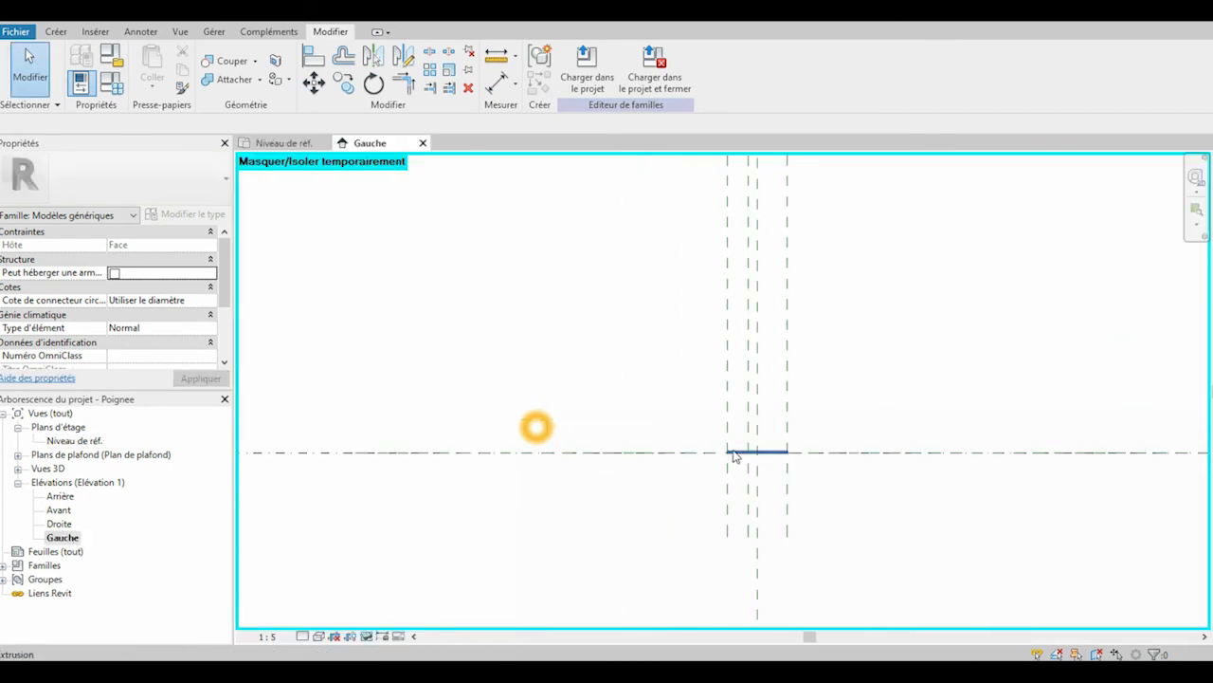
pyautogui.click(55, 31)
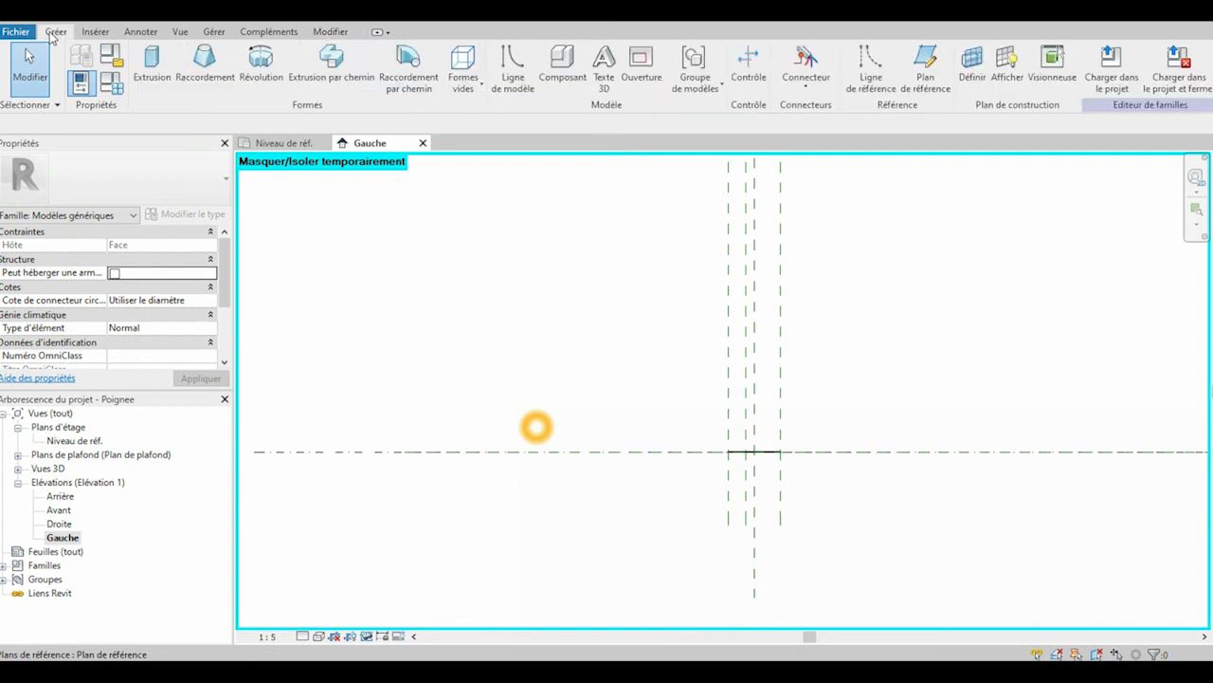
pyautogui.click(939, 80)
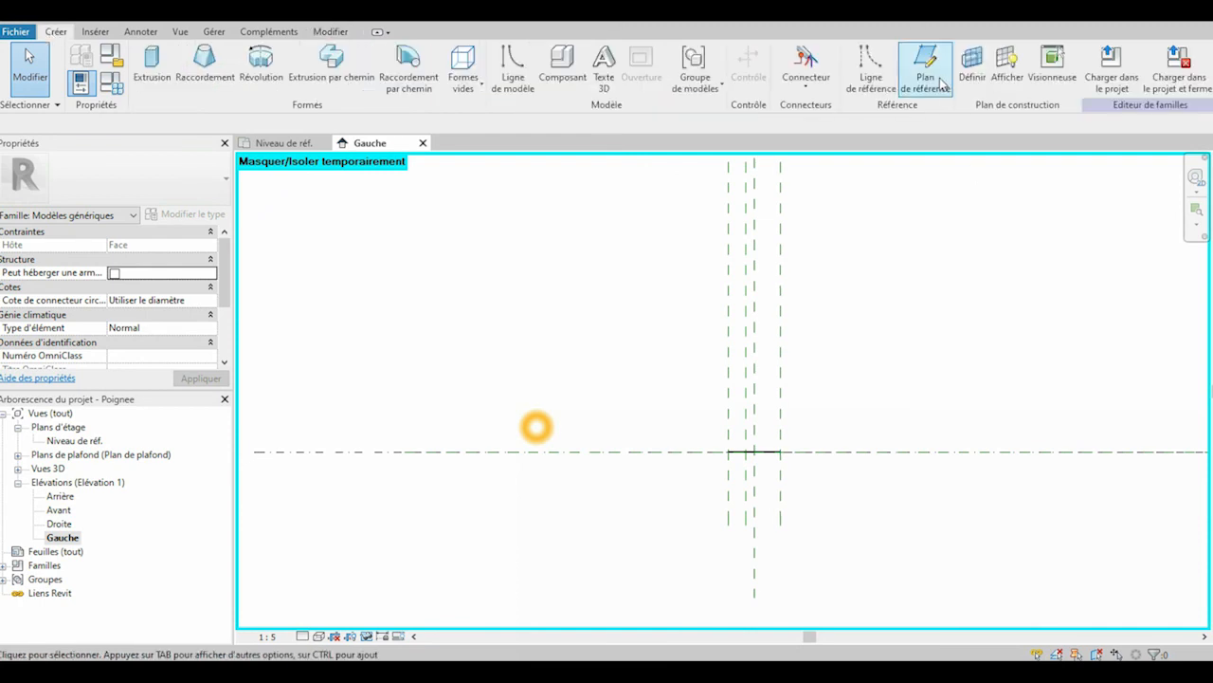
pyautogui.click(269, 439)
pyautogui.click(1163, 439)
pyautogui.scroll(1, 865, 444)
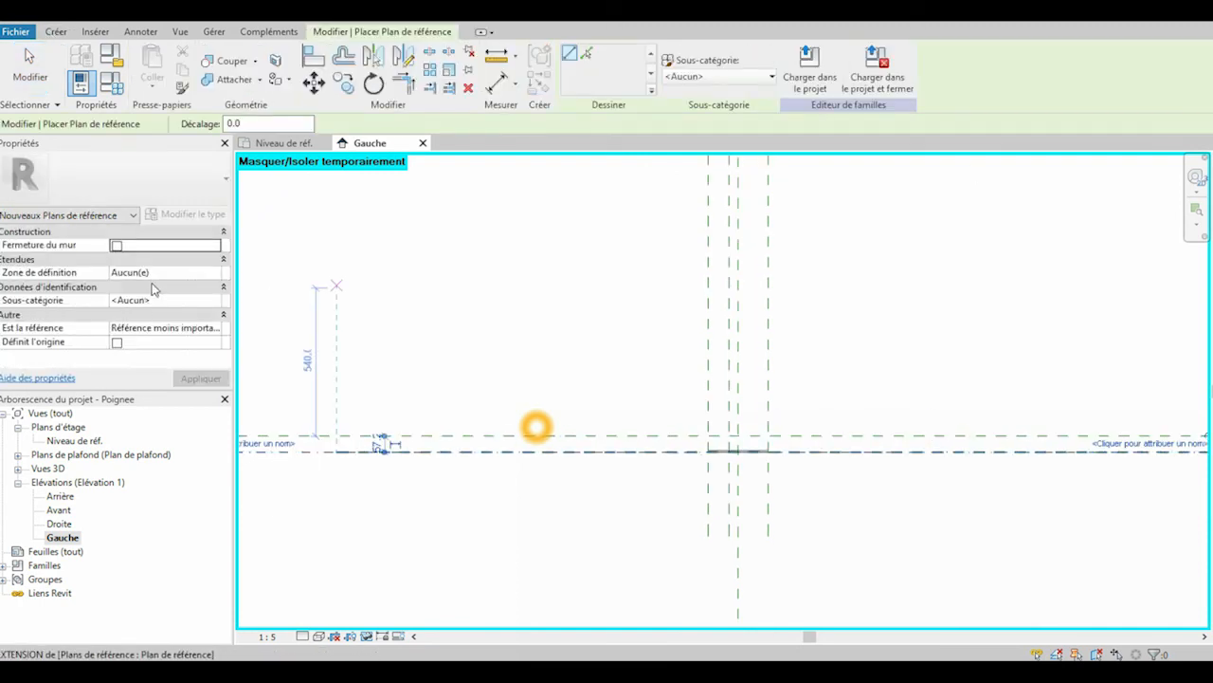
pyautogui.press('Escape')
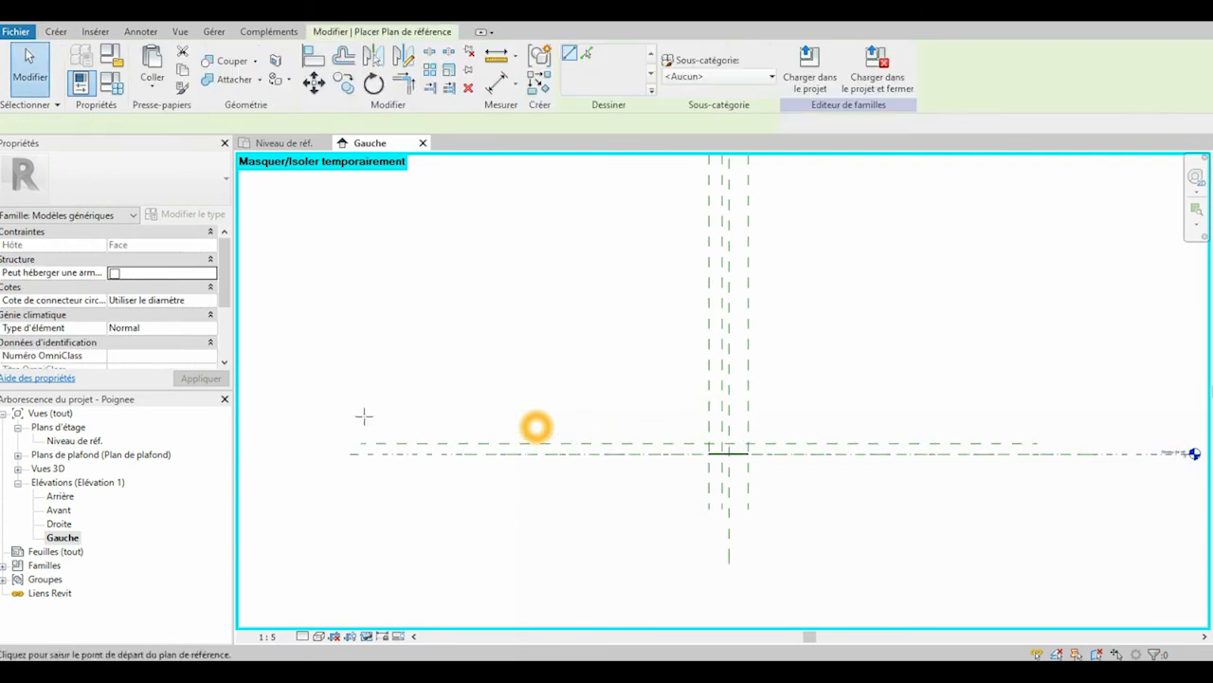
# Draw a second horizontal reference plane about 120 mm above the first one in the Gauche elevation
pyautogui.click(360, 422)
pyautogui.click(1097, 422)
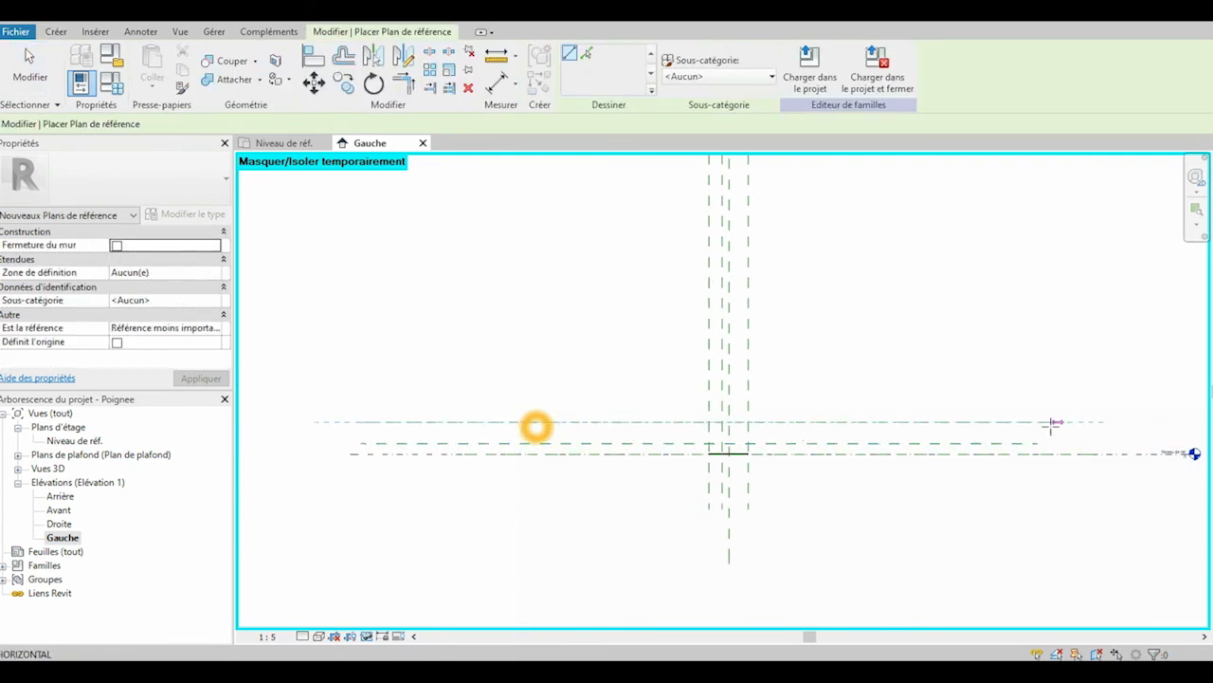
pyautogui.click(1048, 422)
pyautogui.press('Escape')
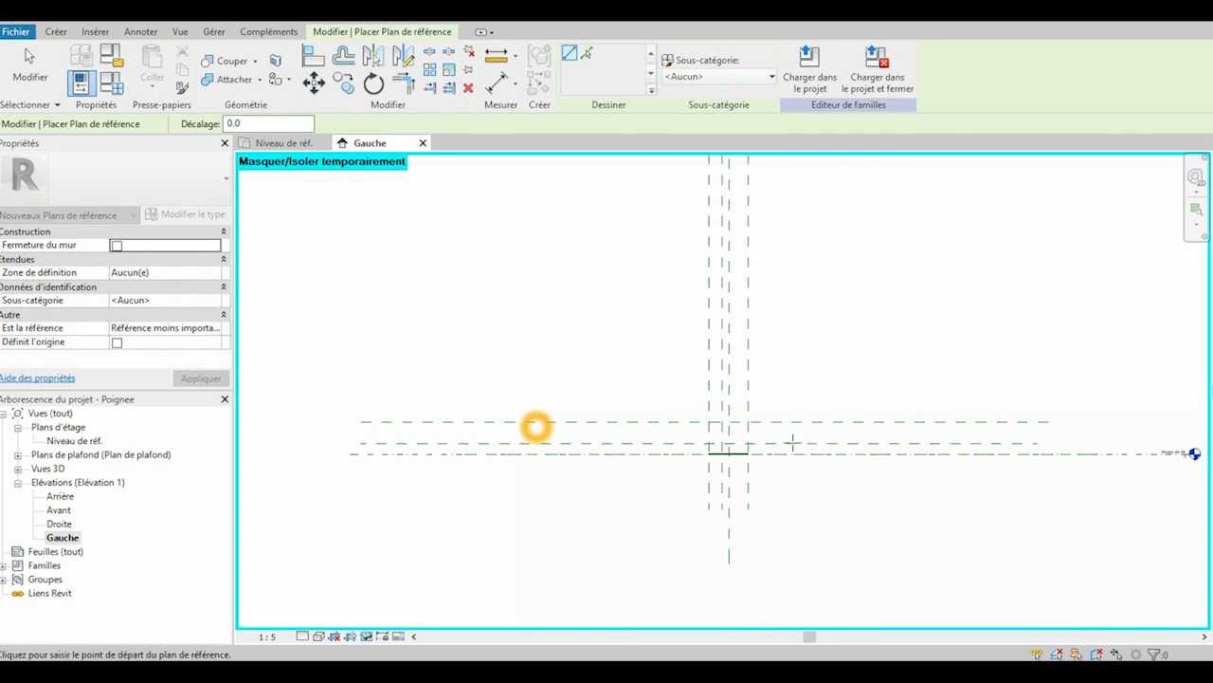
pyautogui.press('Escape')
pyautogui.scroll(2, 766, 449)
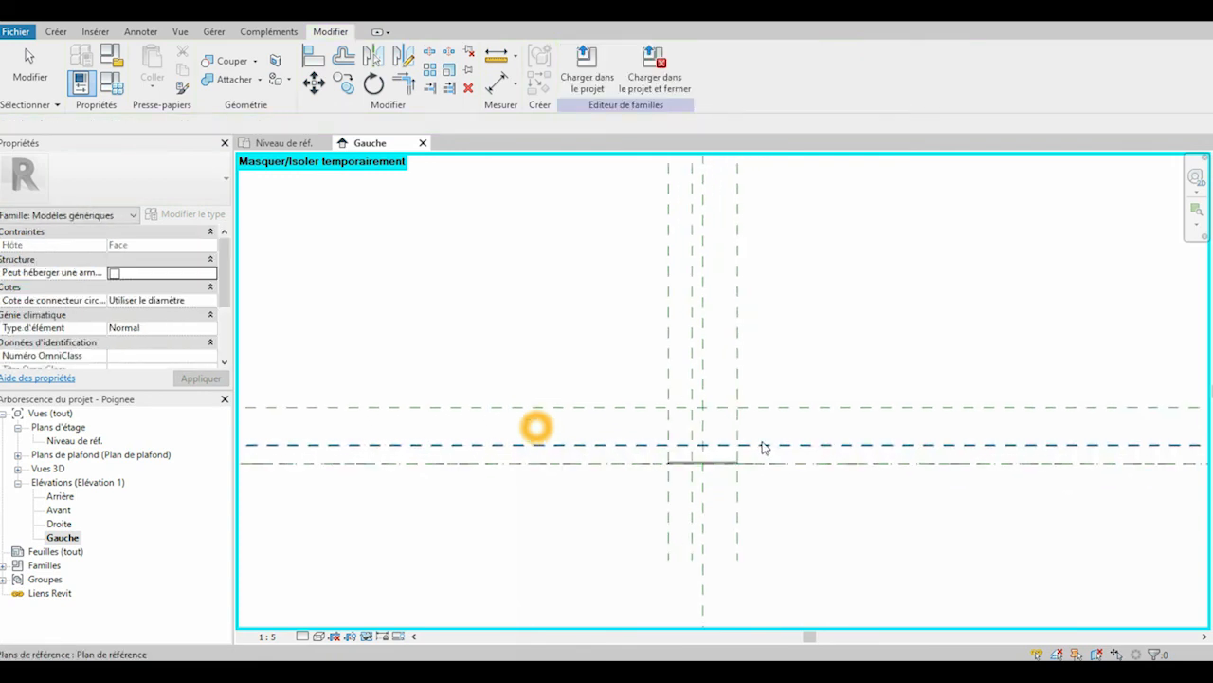
# Name the lower of the two new horizontal reference planes Fin extrusion
pyautogui.click(625, 446)
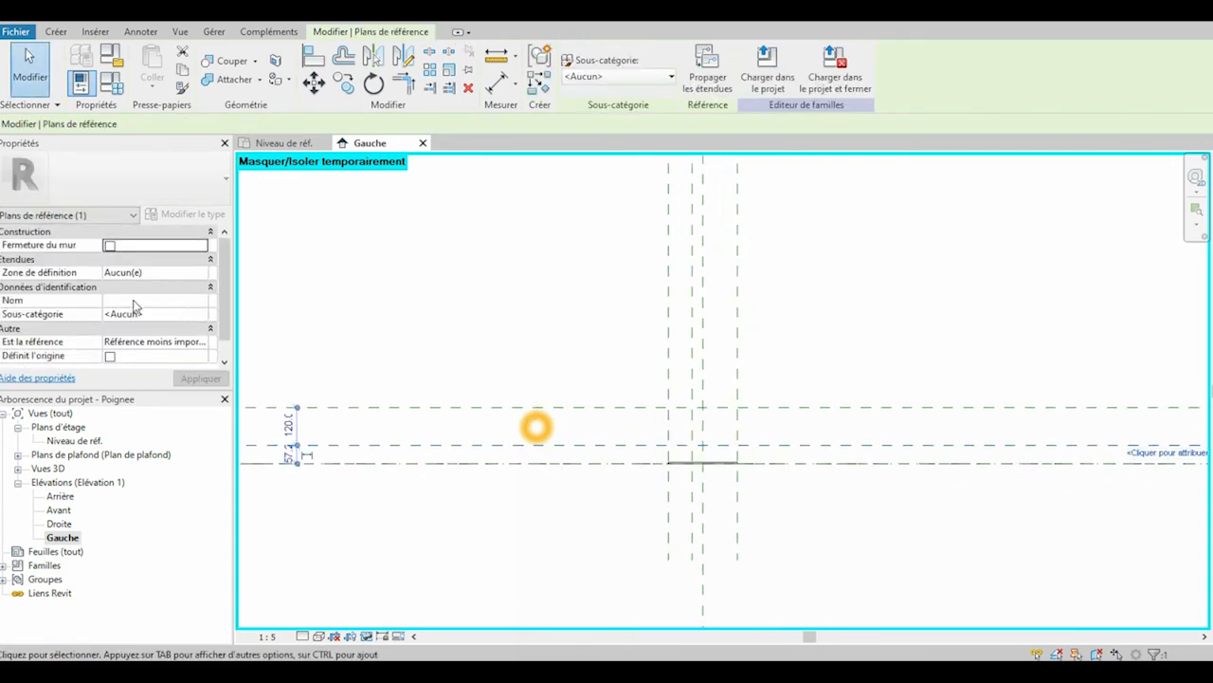
pyautogui.click(150, 301)
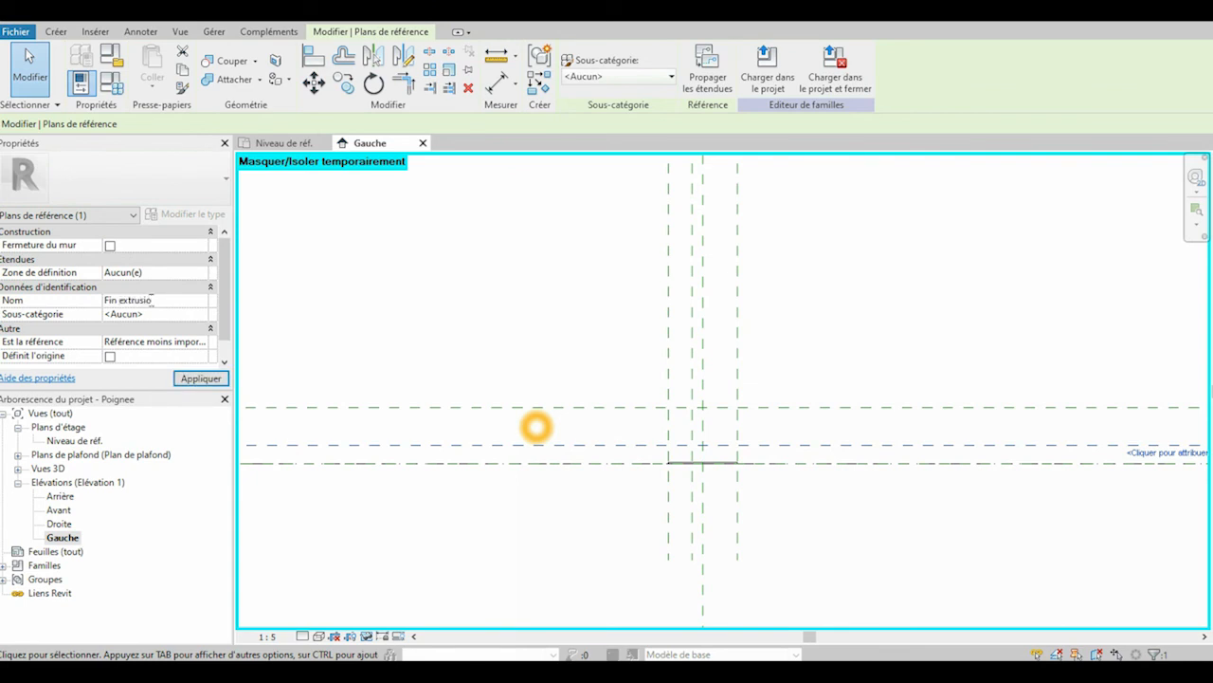
pyautogui.press('Return')
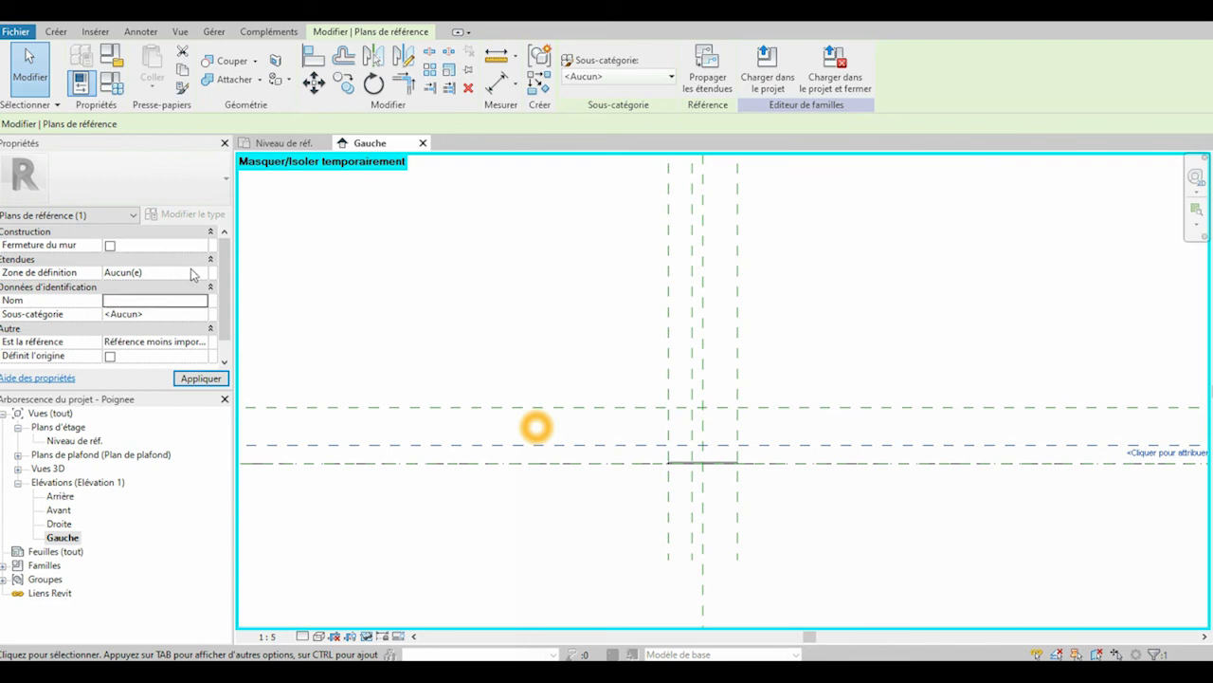
pyautogui.click(575, 381)
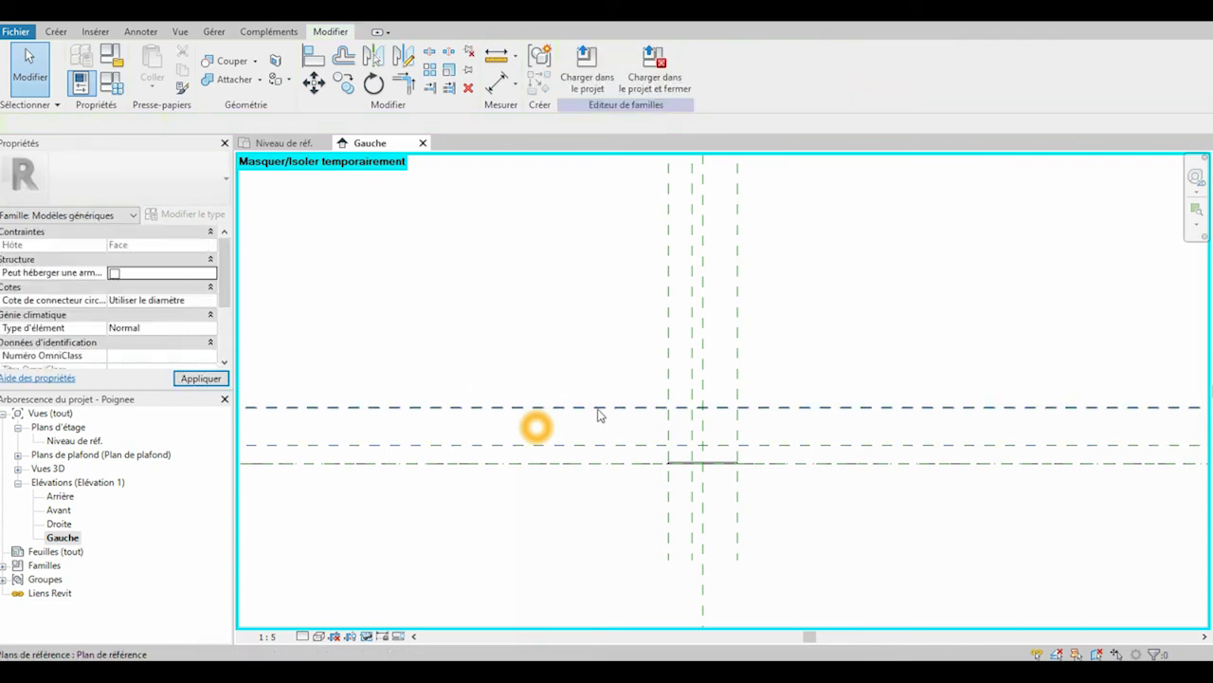
# Align the Fin extrusion plane with the upper face of the thin plate and lock the alignment
pyautogui.click(313, 55)
pyautogui.scroll(4, 721, 460)
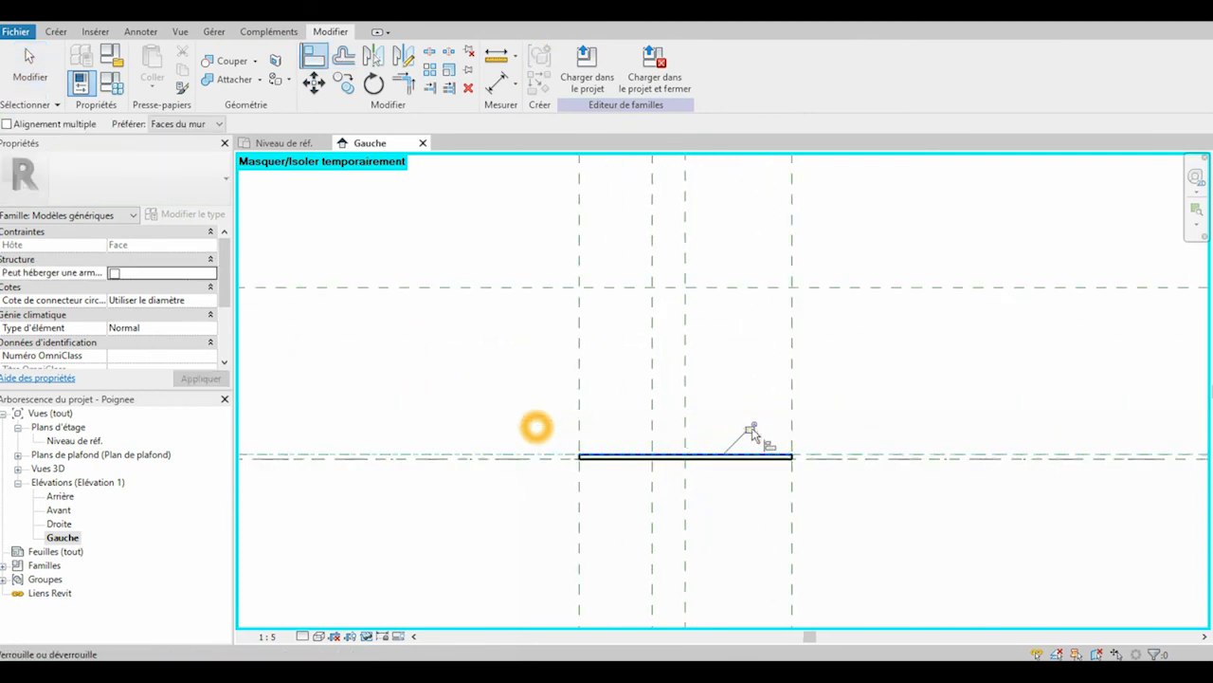
pyautogui.click(750, 432)
# Name the upper horizontal reference plane Fin poignee
pyautogui.click(146, 300)
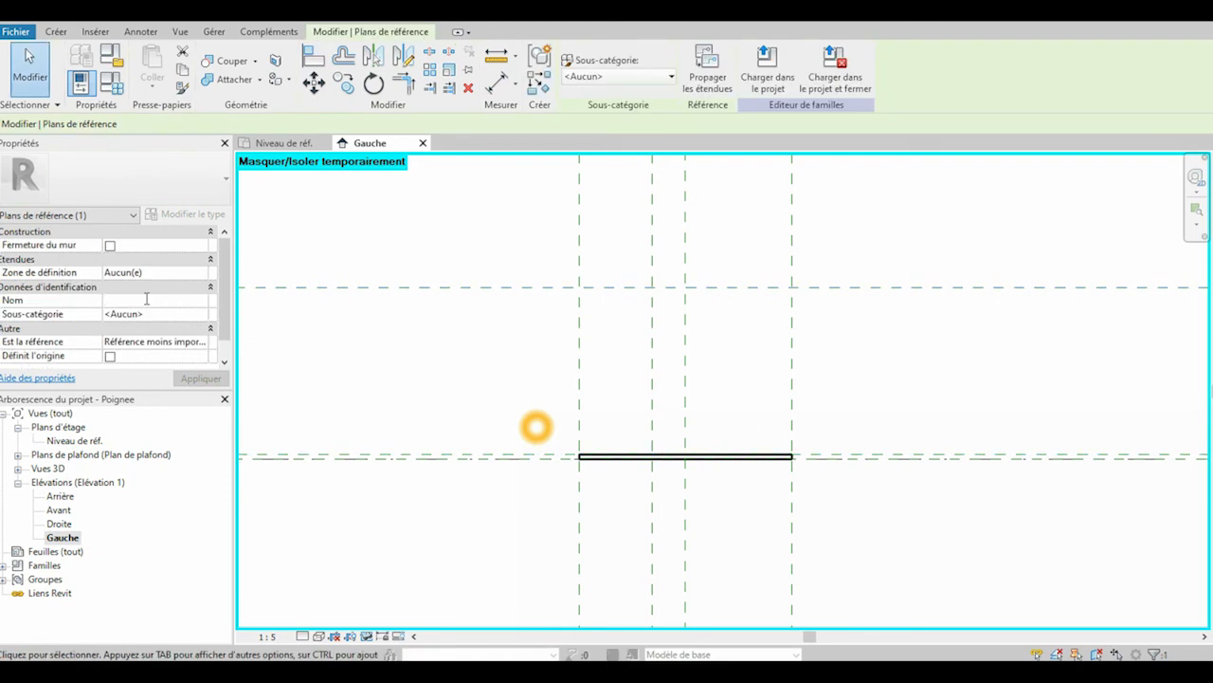
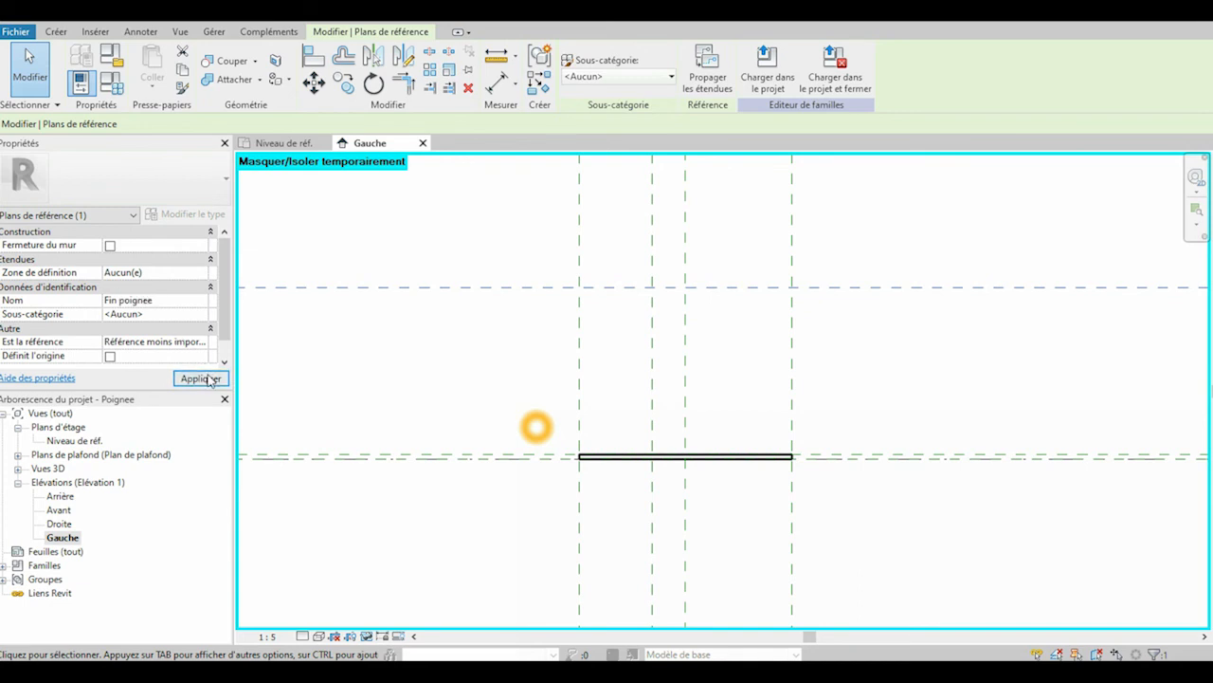
pyautogui.click(537, 427)
pyautogui.scroll(-1, 502, 419)
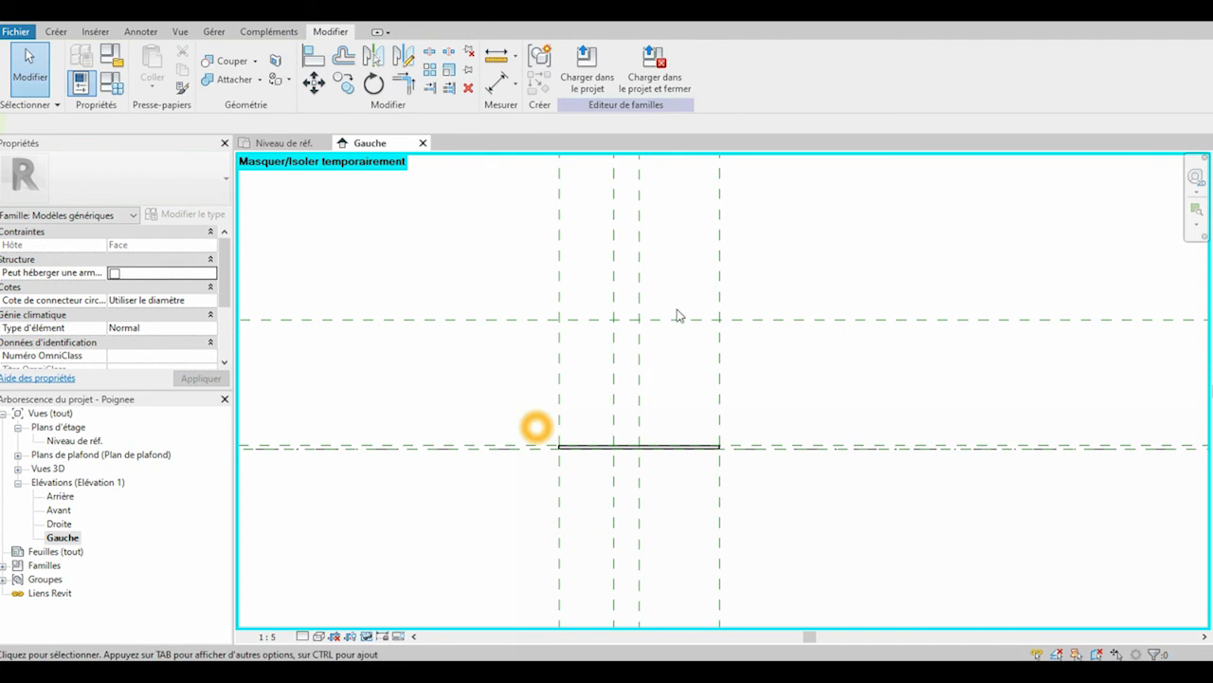
# Dimension the Fin poignee plane from the Fin extrusion plane and set the distance to 55 mm
pyautogui.press('d')
pyautogui.press('i')
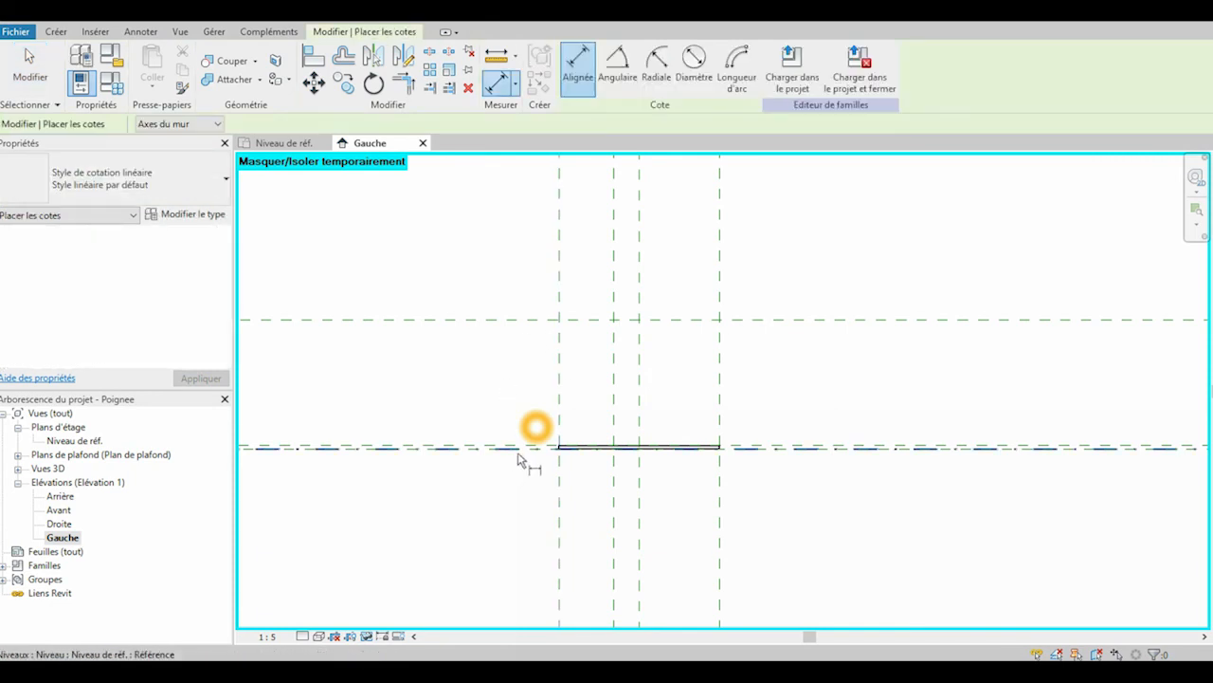
pyautogui.scroll(1, 524, 457)
pyautogui.click(522, 447)
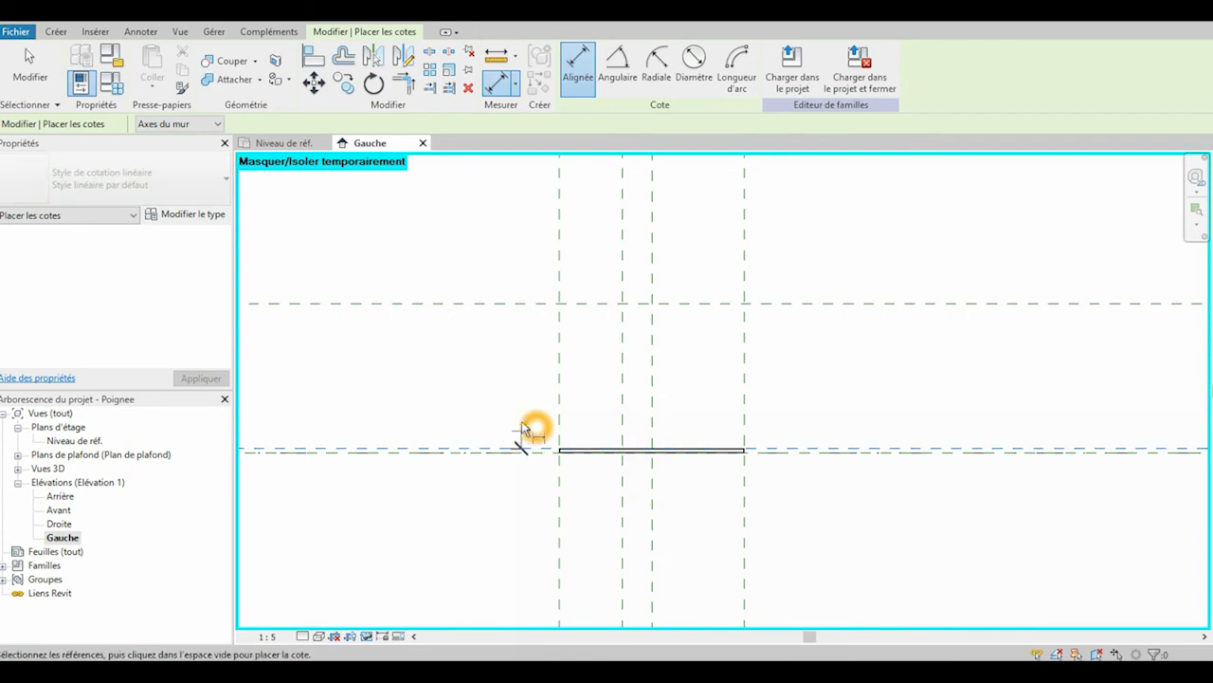
pyautogui.click(527, 304)
pyautogui.write('5')
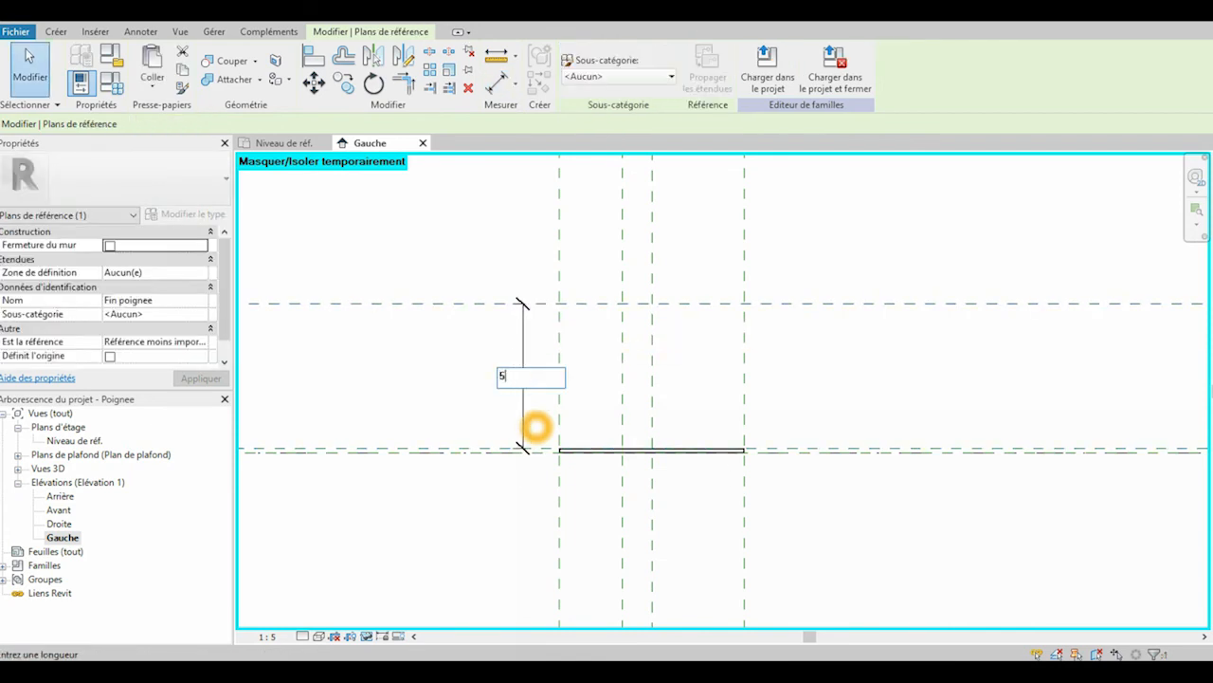
pyautogui.write('0')
pyautogui.press('Return')
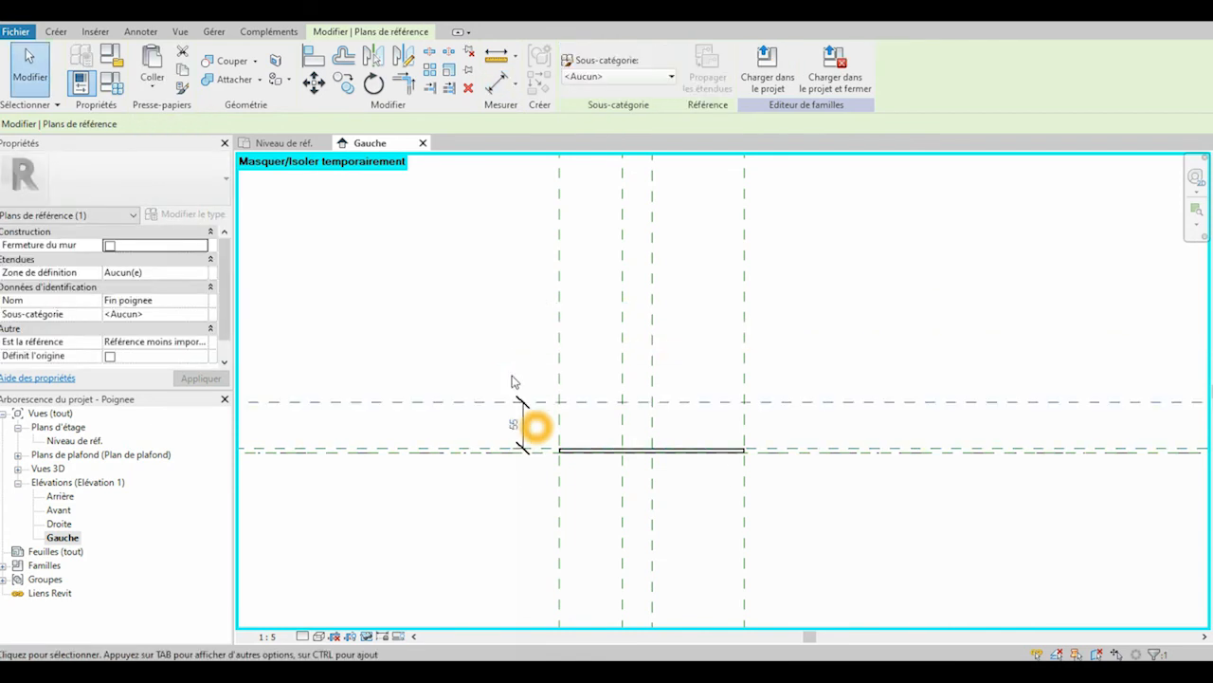
# In the Niveau de réf. floor plan, draw a vertical reference plane about 242 mm to the right of the plate's right edge
pyautogui.doubleClick(81, 443)
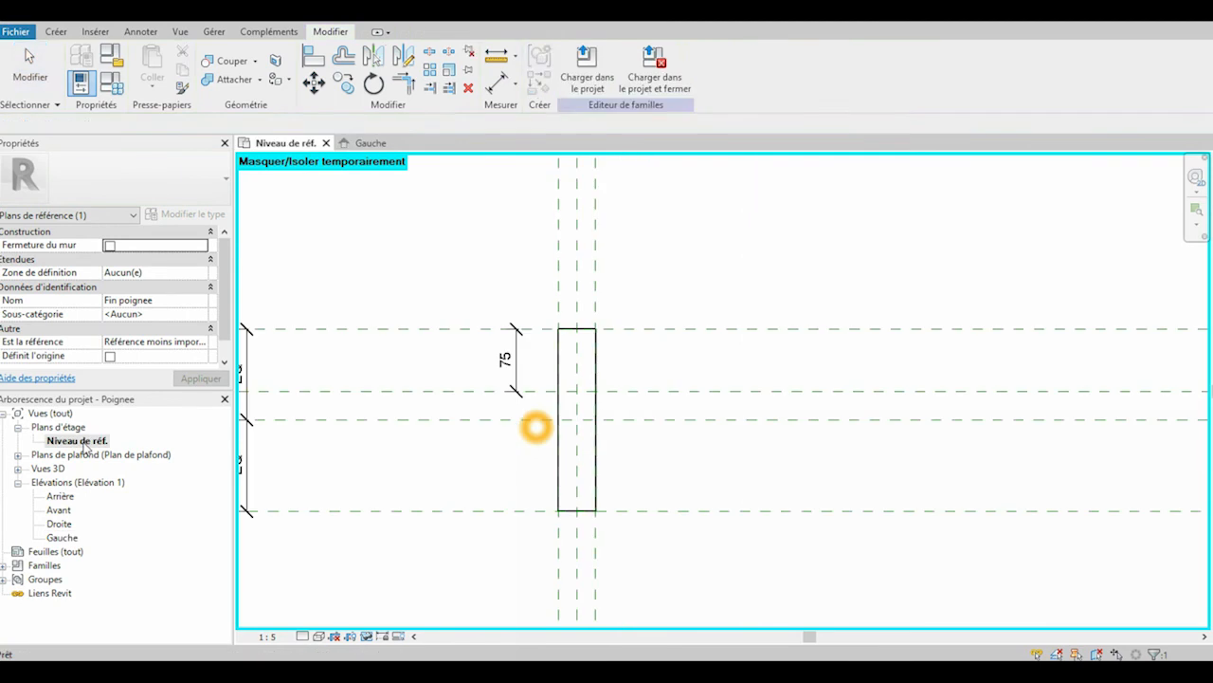
pyautogui.scroll(-2, 617, 410)
pyautogui.click(625, 418)
pyautogui.scroll(-2, 589, 423)
pyautogui.moveTo(589, 423); pyautogui.dragTo(573, 400, button='middle')
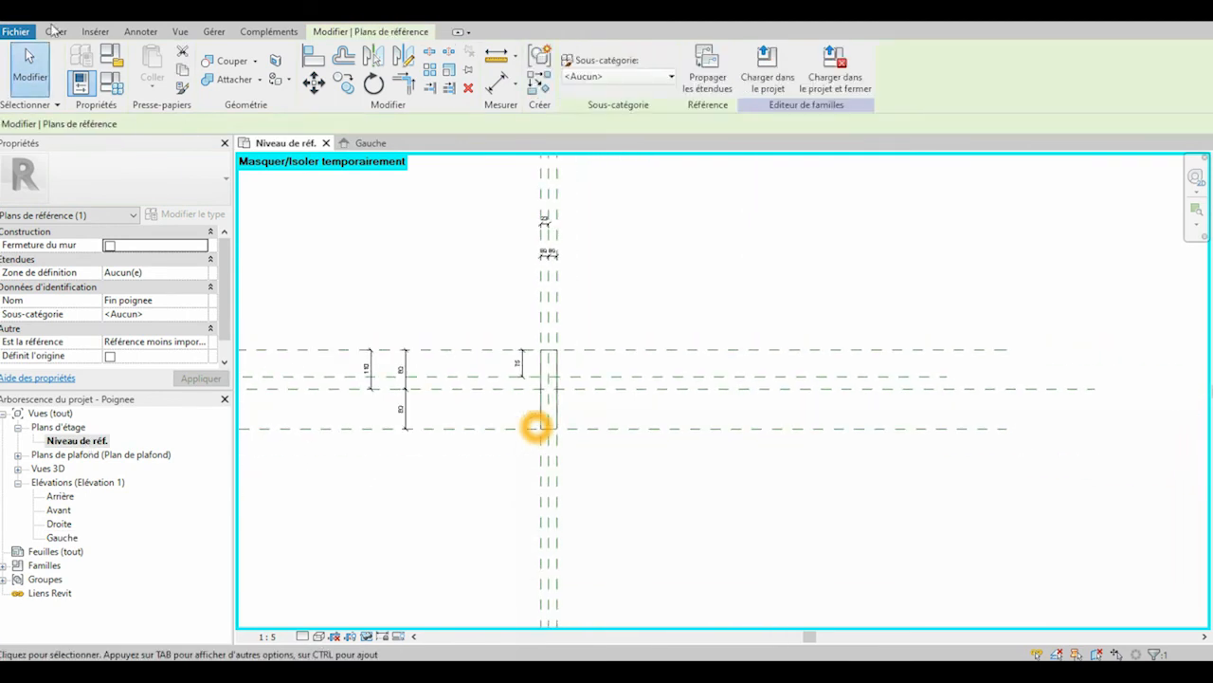
pyautogui.click(55, 31)
pyautogui.click(925, 74)
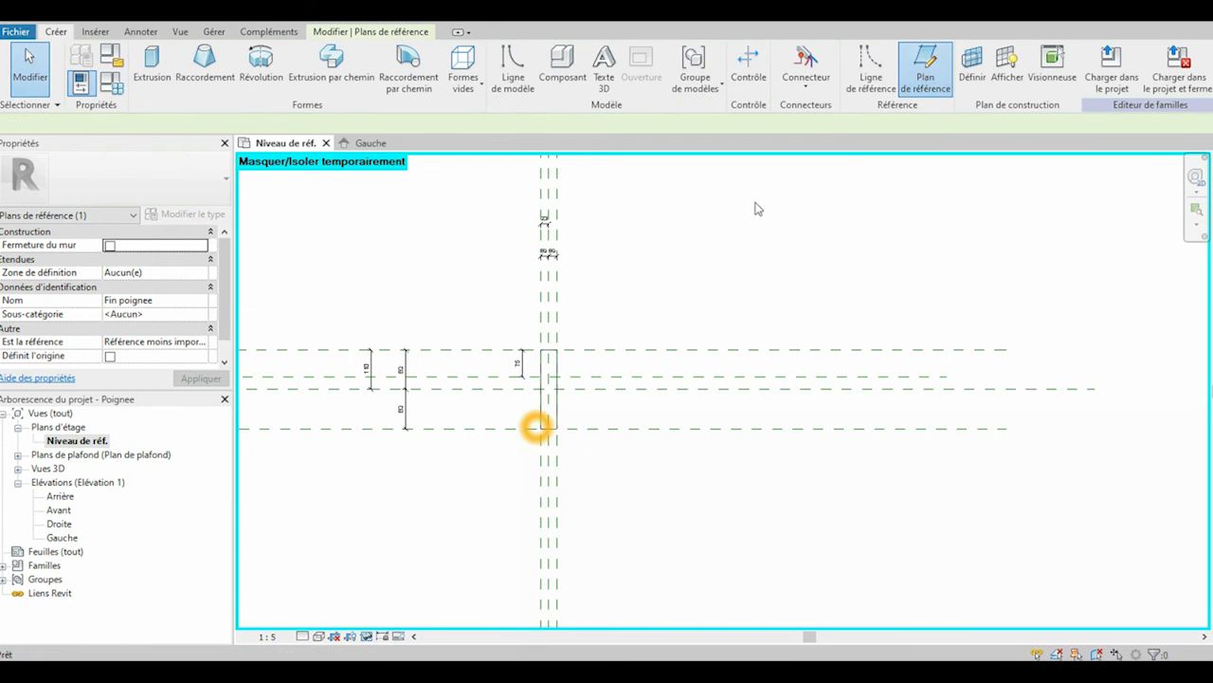
pyautogui.click(645, 176)
pyautogui.click(645, 611)
pyautogui.scroll(2, 608, 428)
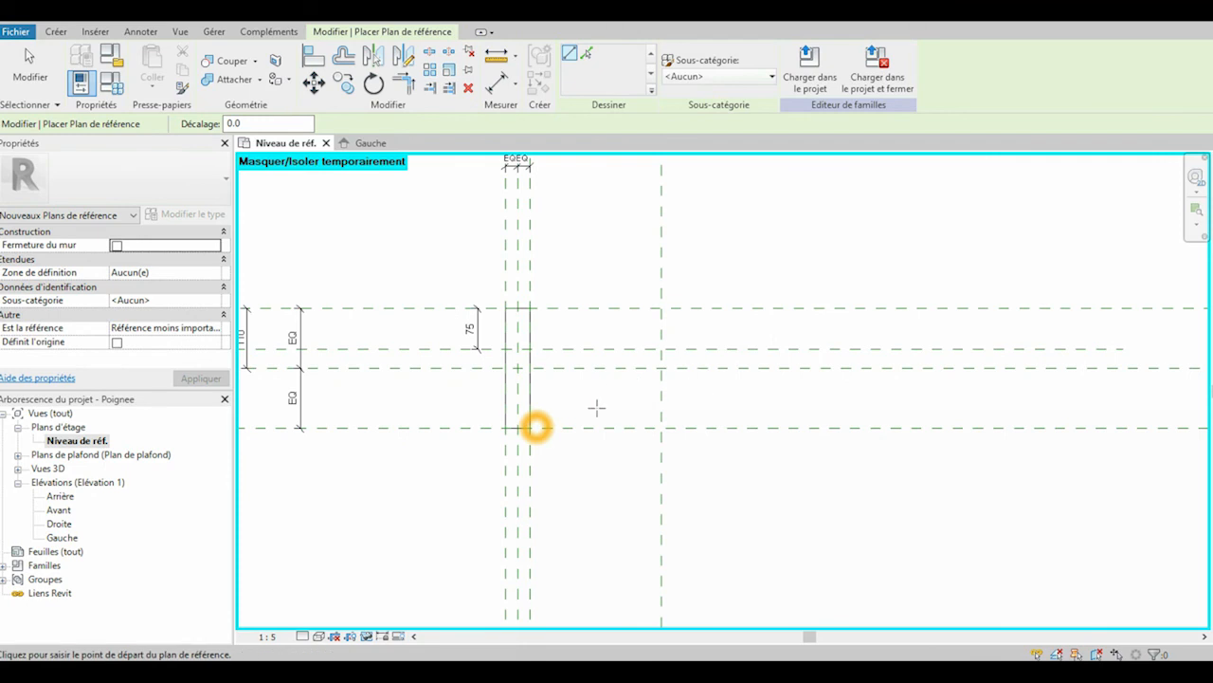
pyautogui.scroll(-2, 597, 407)
pyautogui.press('Escape')
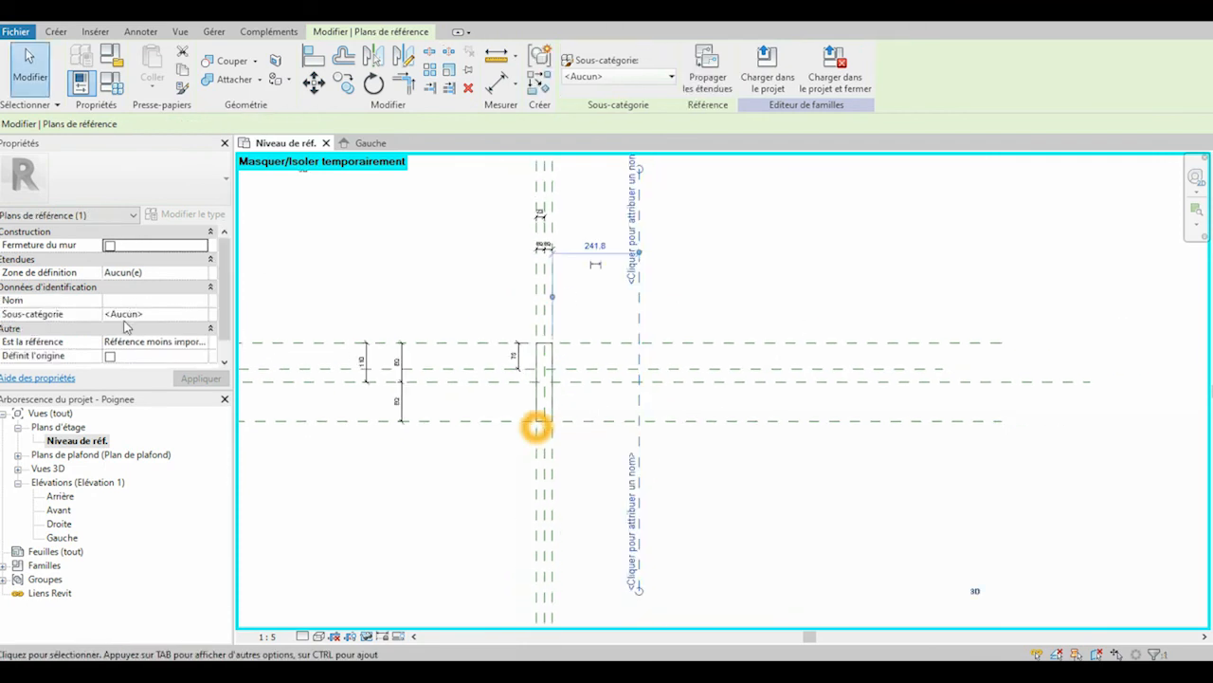
# Name the new vertical reference plane Droite poignee
pyautogui.click(138, 299)
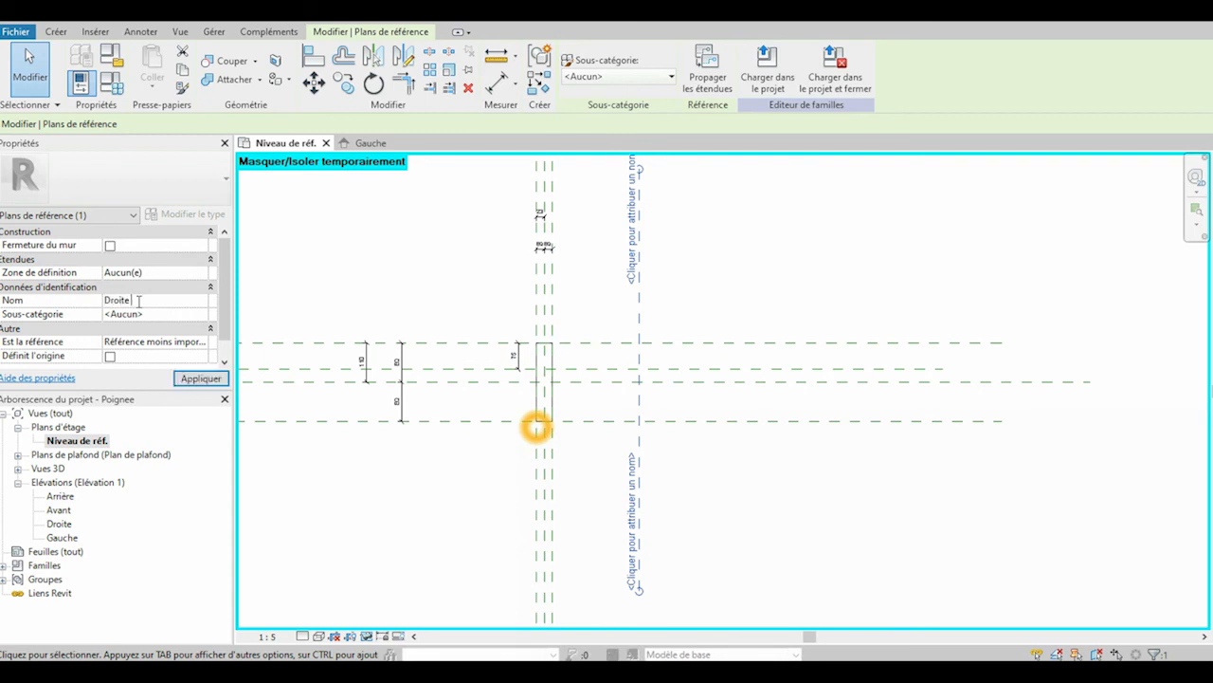
pyautogui.press('Return')
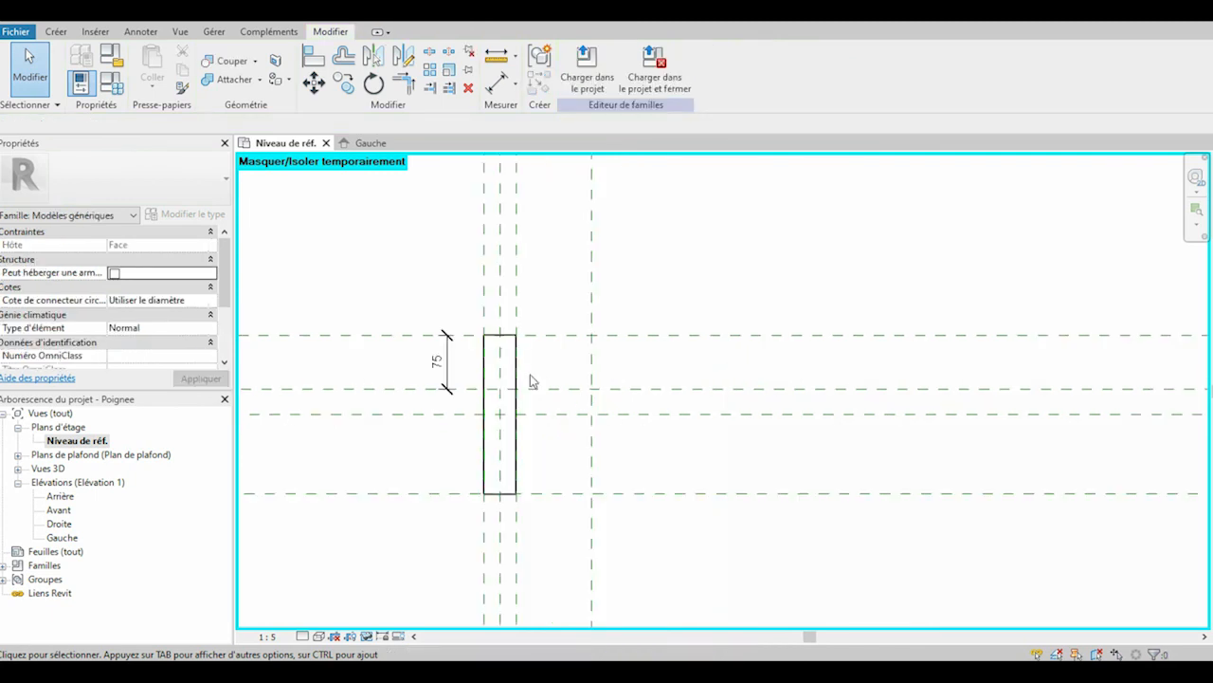
# Start a solid blend and set the work plane of its base boundary to the Fin extrusion reference plane
pyautogui.scroll(3, 531, 381)
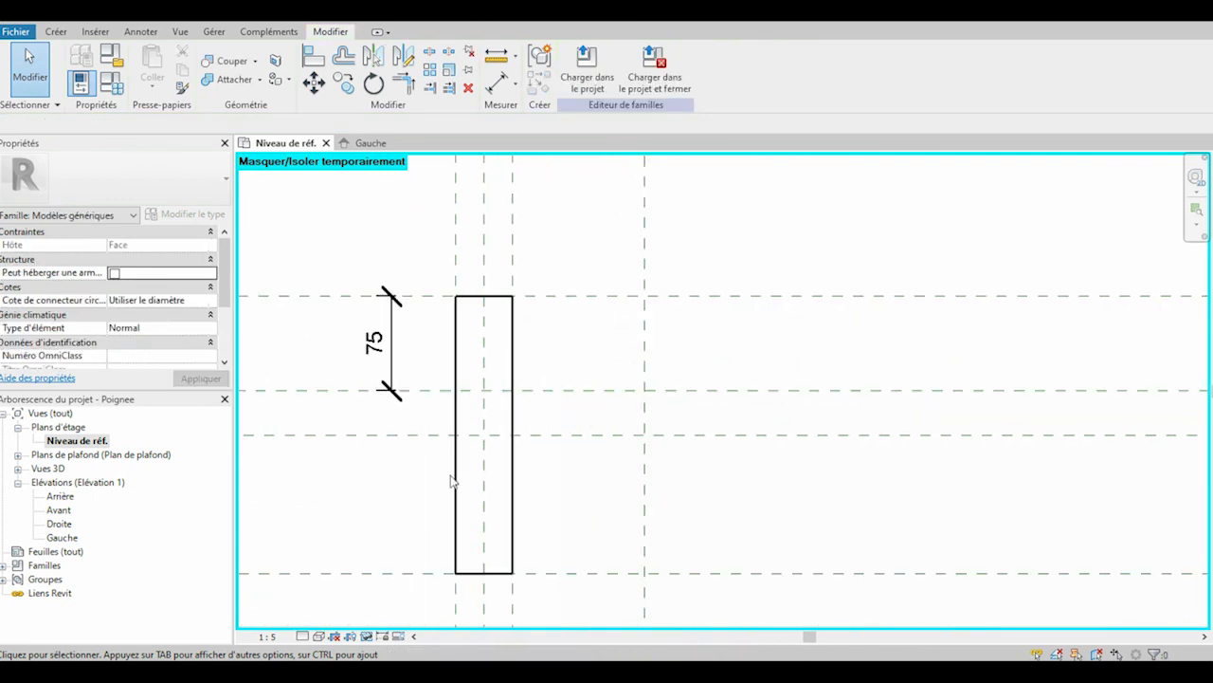
pyautogui.click(513, 426)
pyautogui.click(55, 33)
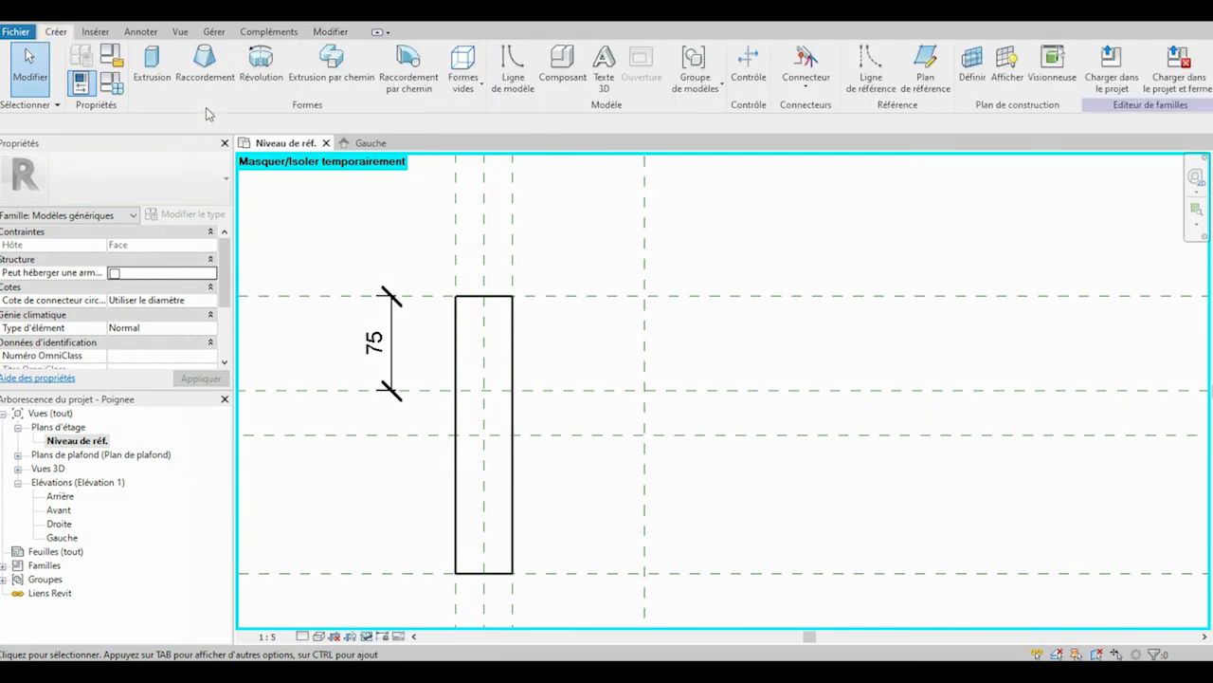
pyautogui.click(203, 66)
pyautogui.click(201, 65)
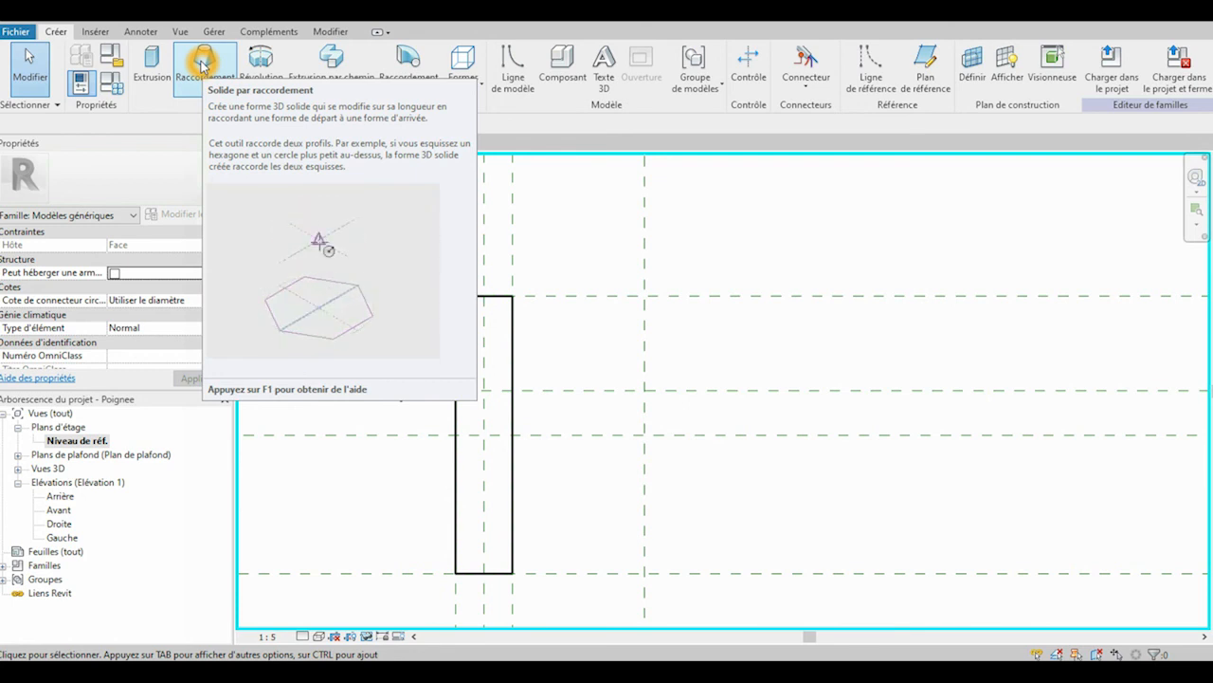
pyautogui.click(207, 64)
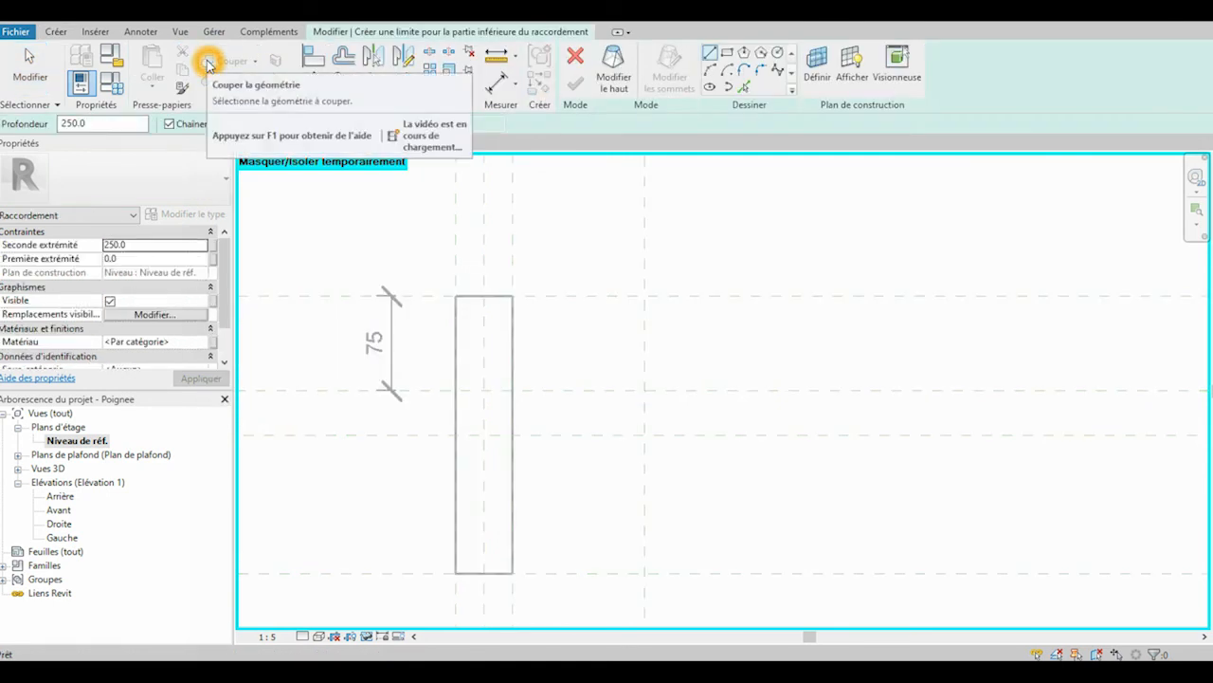
pyautogui.press('Escape')
pyautogui.click(607, 358)
pyautogui.click(809, 175)
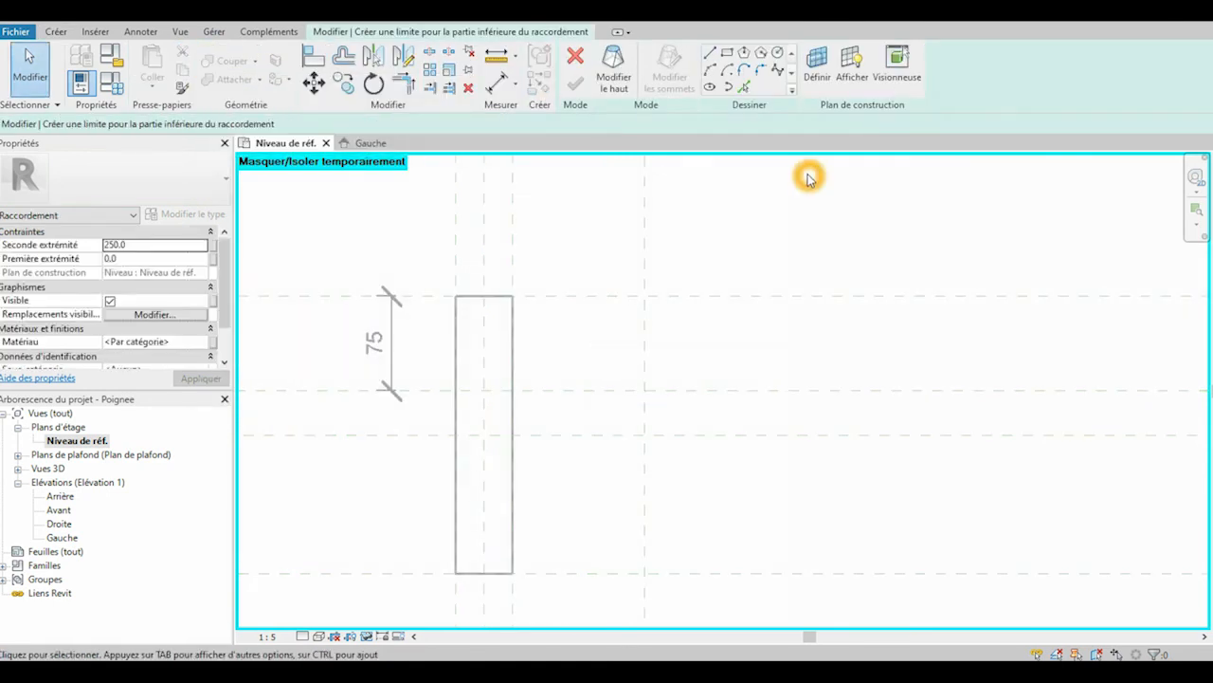
pyautogui.click(817, 72)
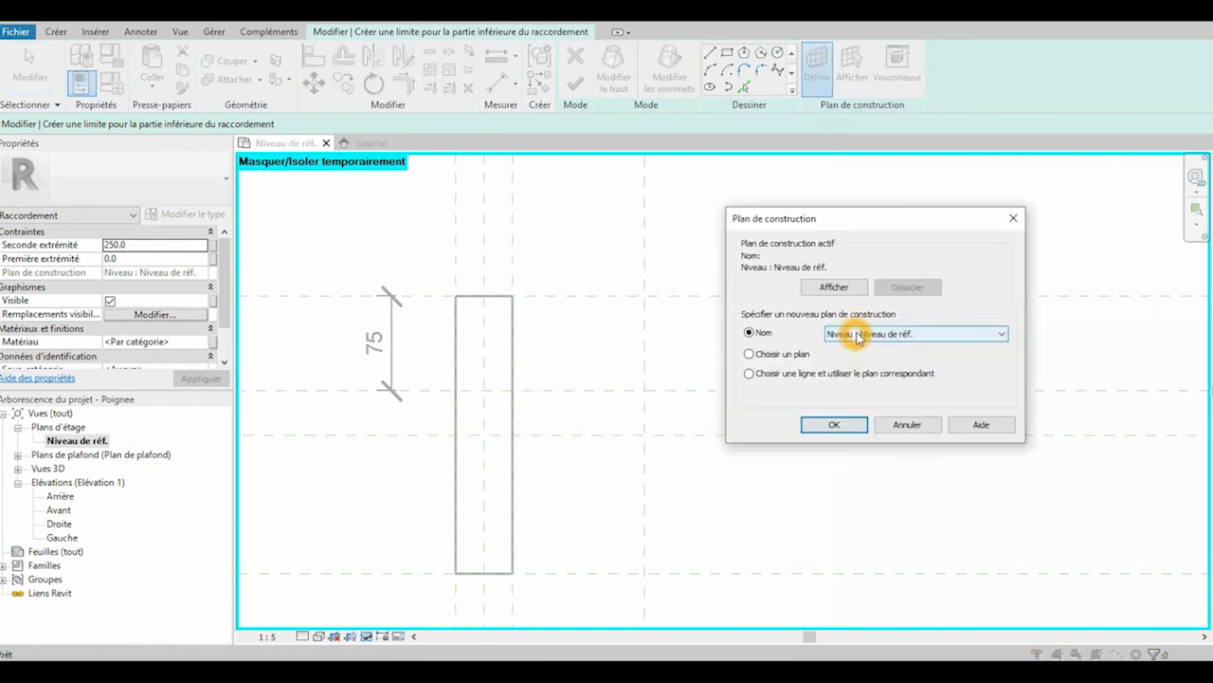
pyautogui.click(922, 334)
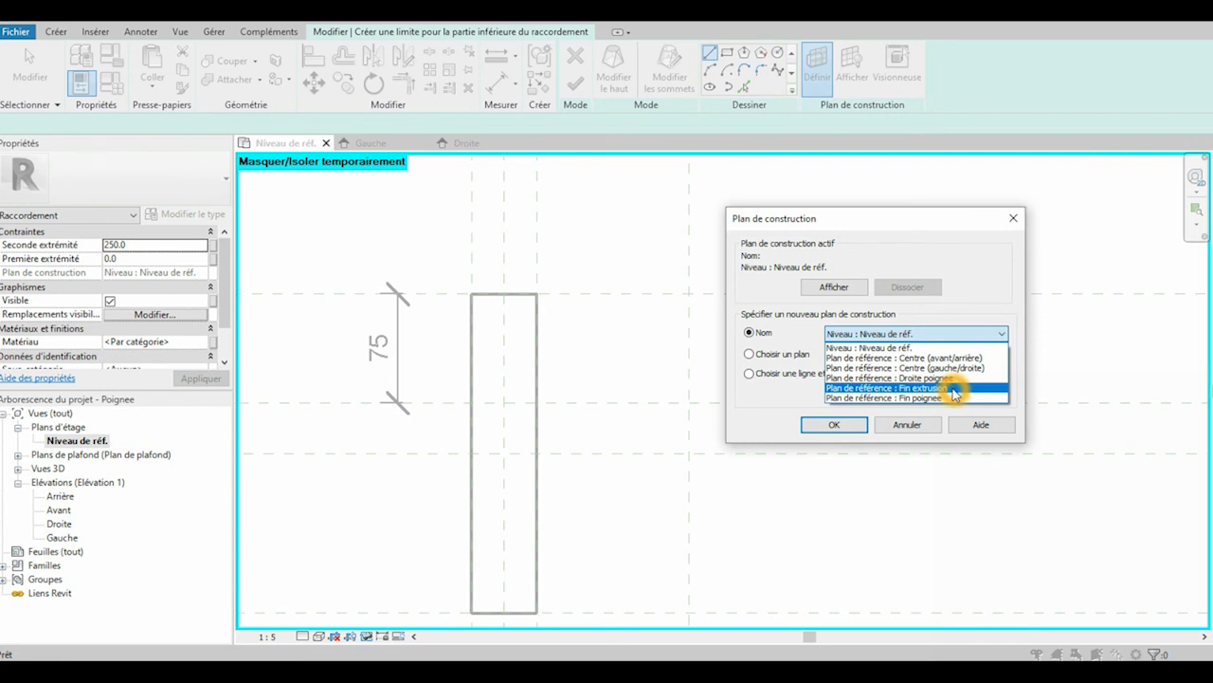
pyautogui.click(954, 389)
pyautogui.click(851, 427)
# Sketch a rectangle just right of the plate and set its width and height to 20 mm each
pyautogui.click(566, 337)
pyautogui.click(619, 383)
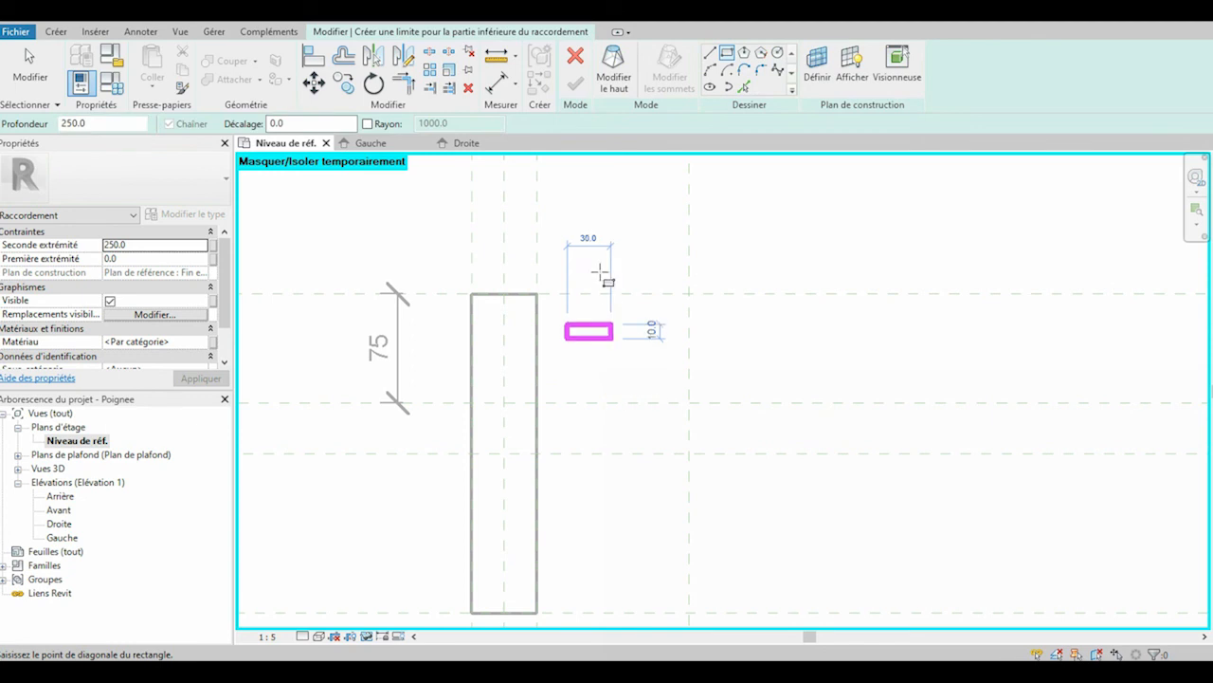
pyautogui.click(611, 375)
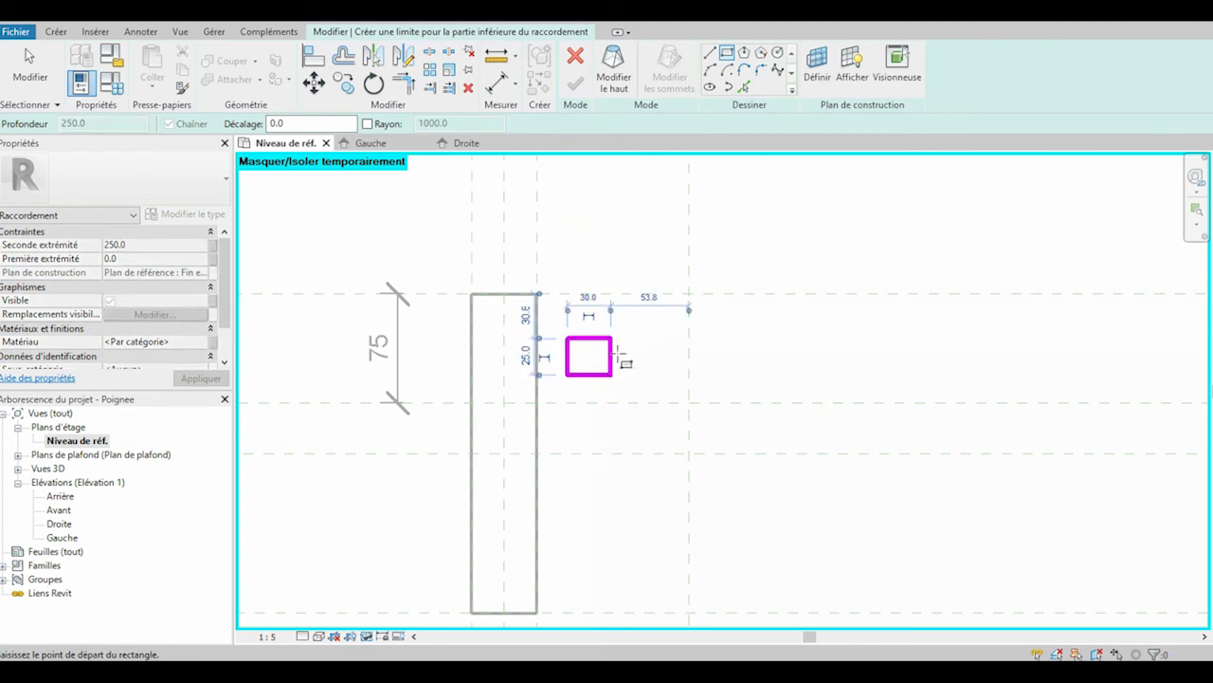
pyautogui.click(589, 296)
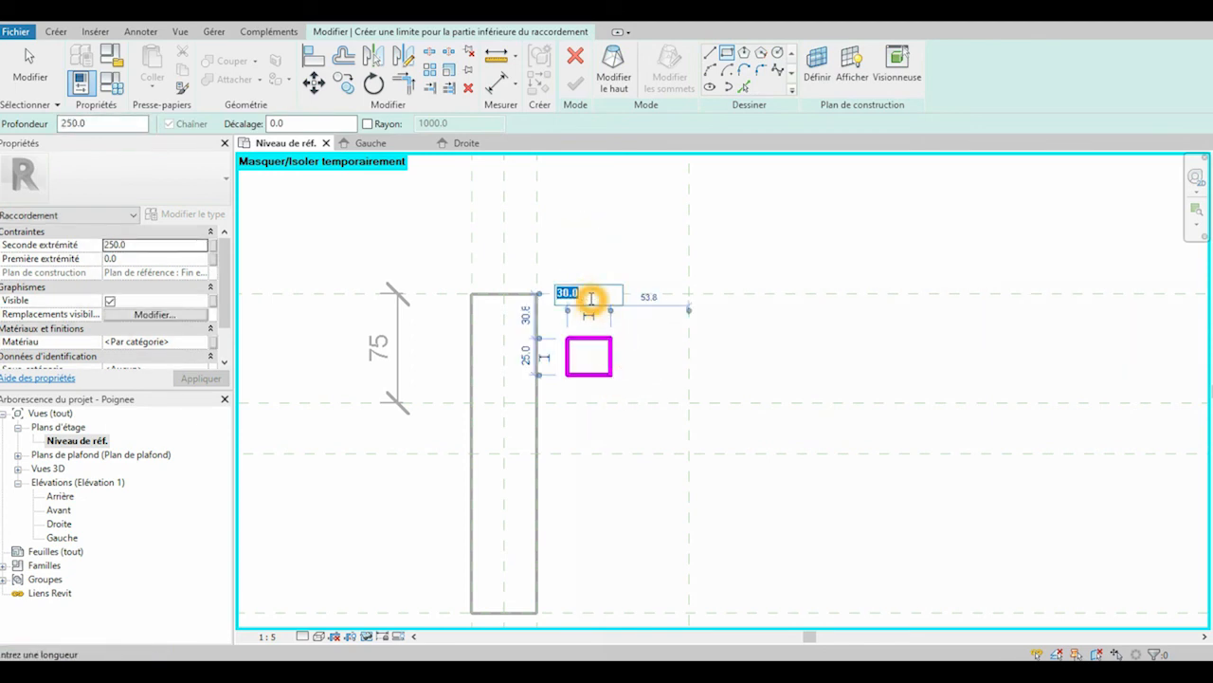
pyautogui.press('Return')
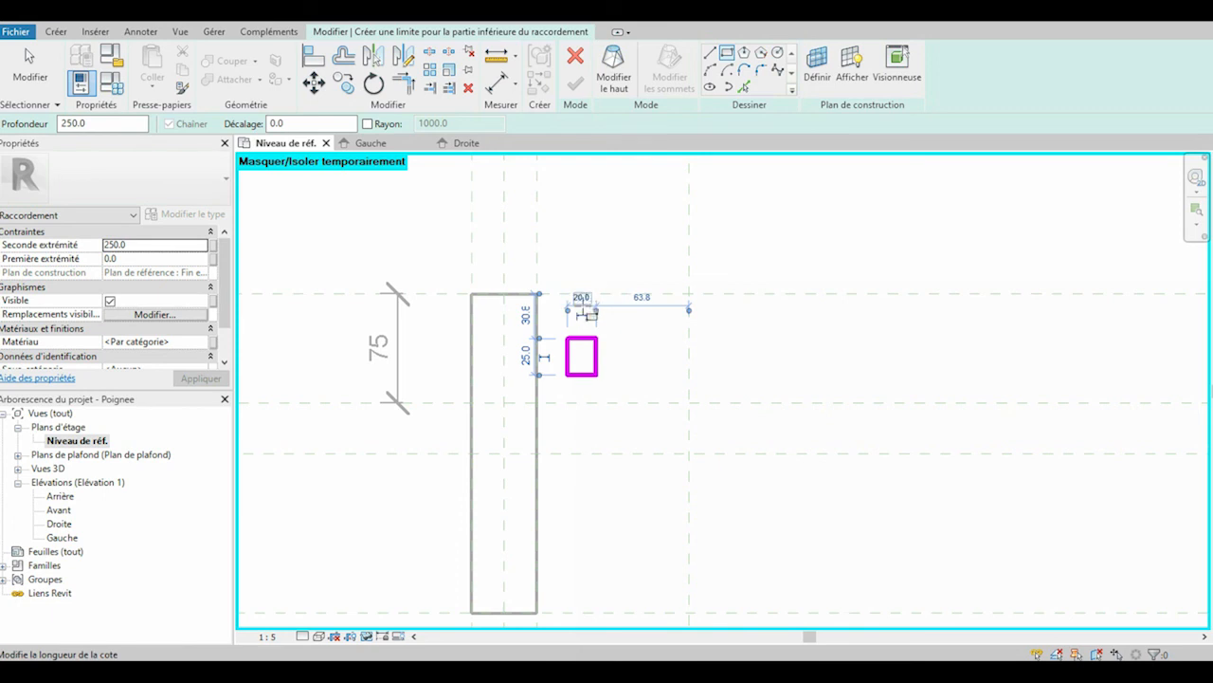
pyautogui.click(529, 357)
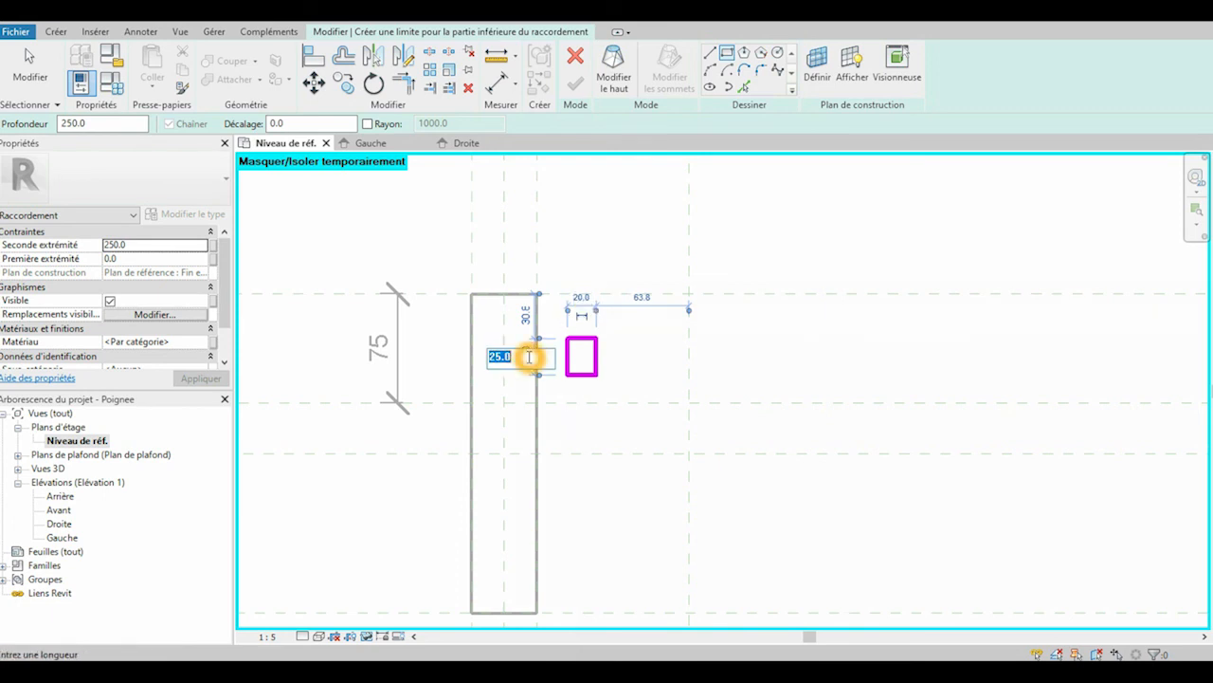
pyautogui.press('Return')
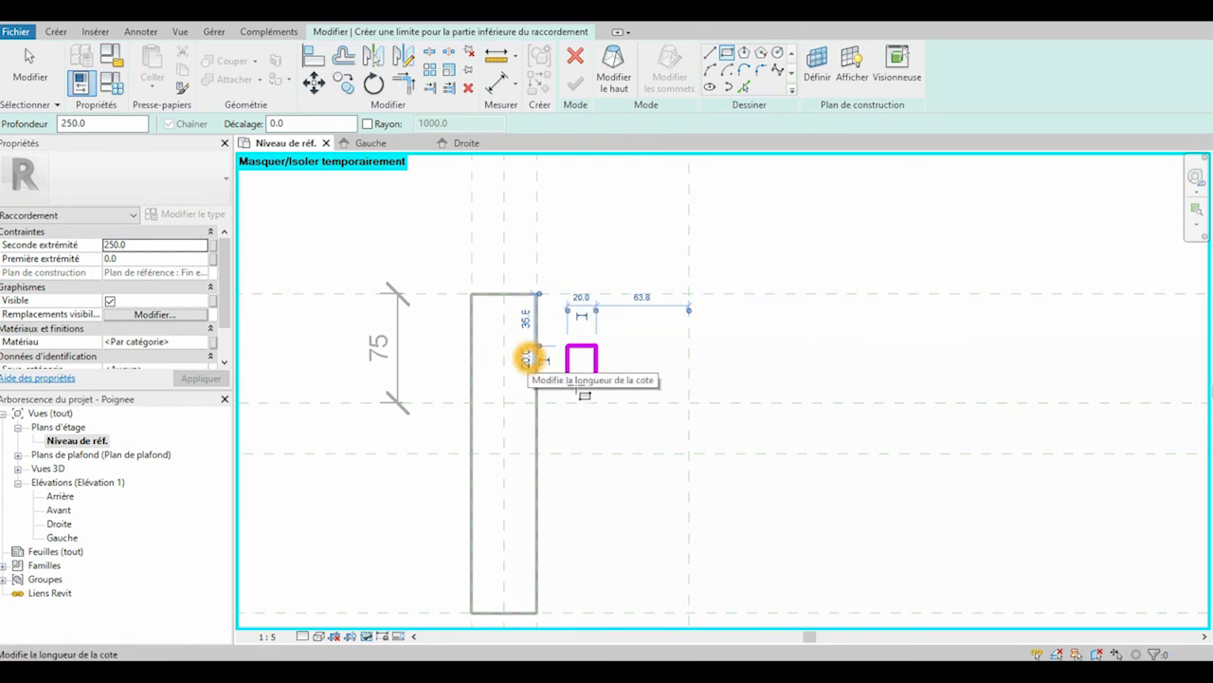
# Draw a 10 mm radius semicircular arc between the midpoints of the square's upper and lower edges, bulging to its left edge
pyautogui.click(710, 70)
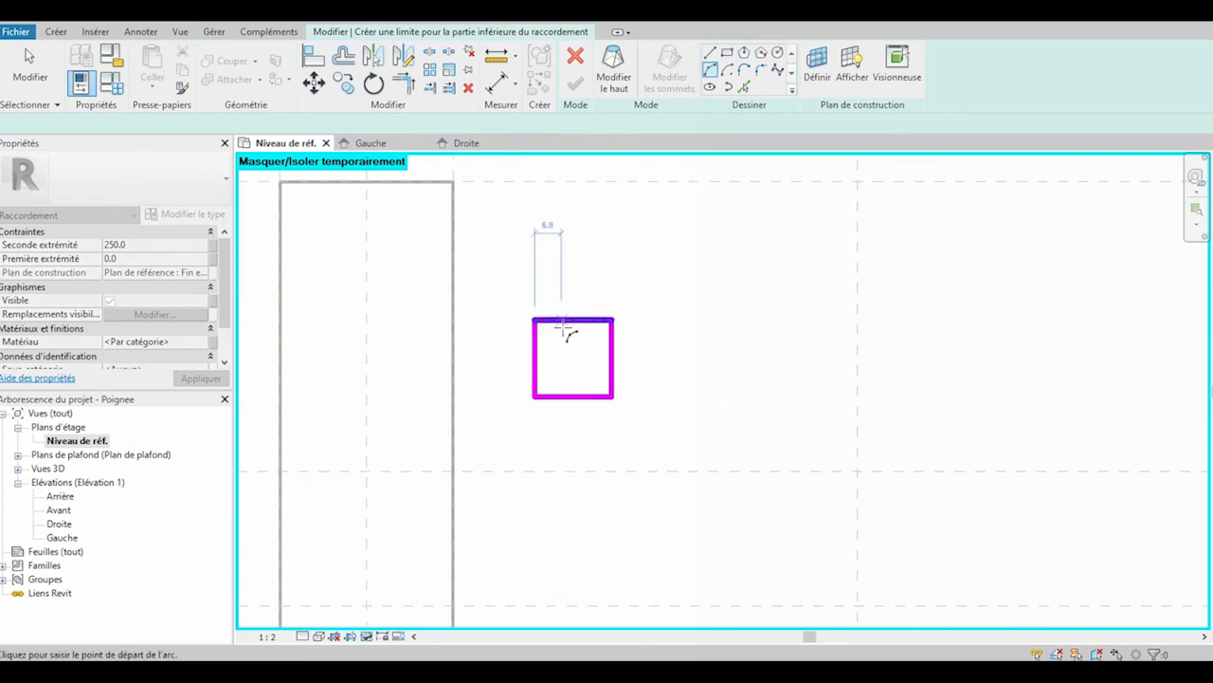
pyautogui.click(574, 319)
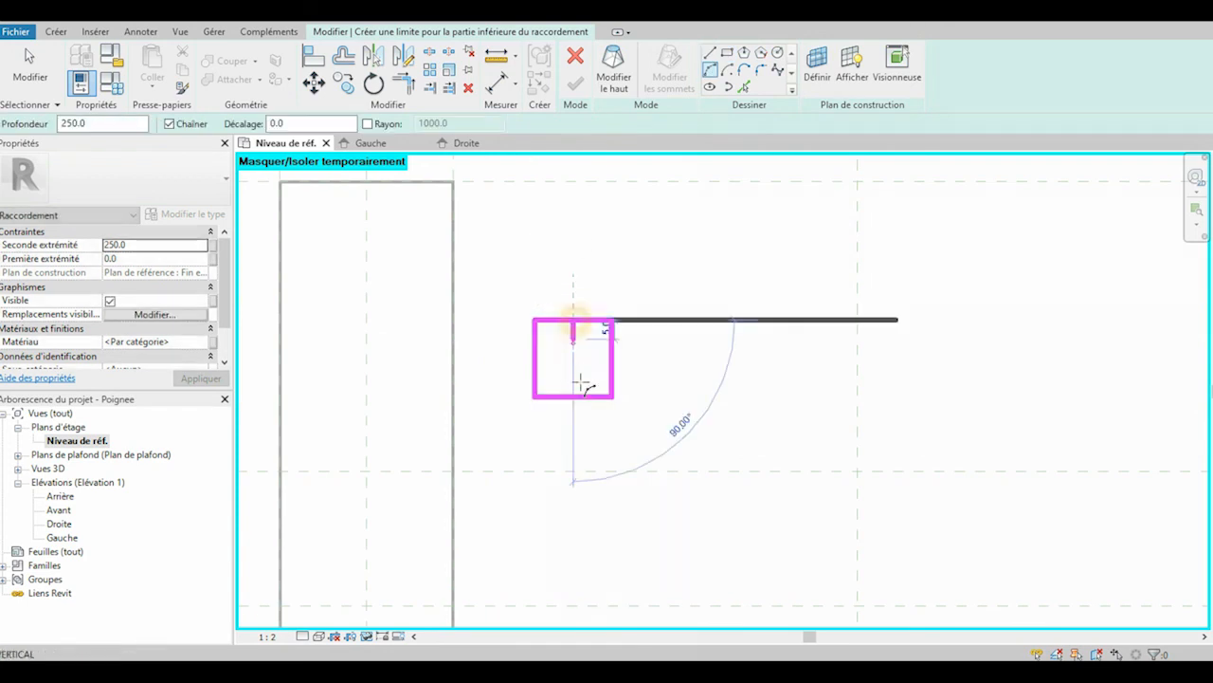
pyautogui.click(574, 397)
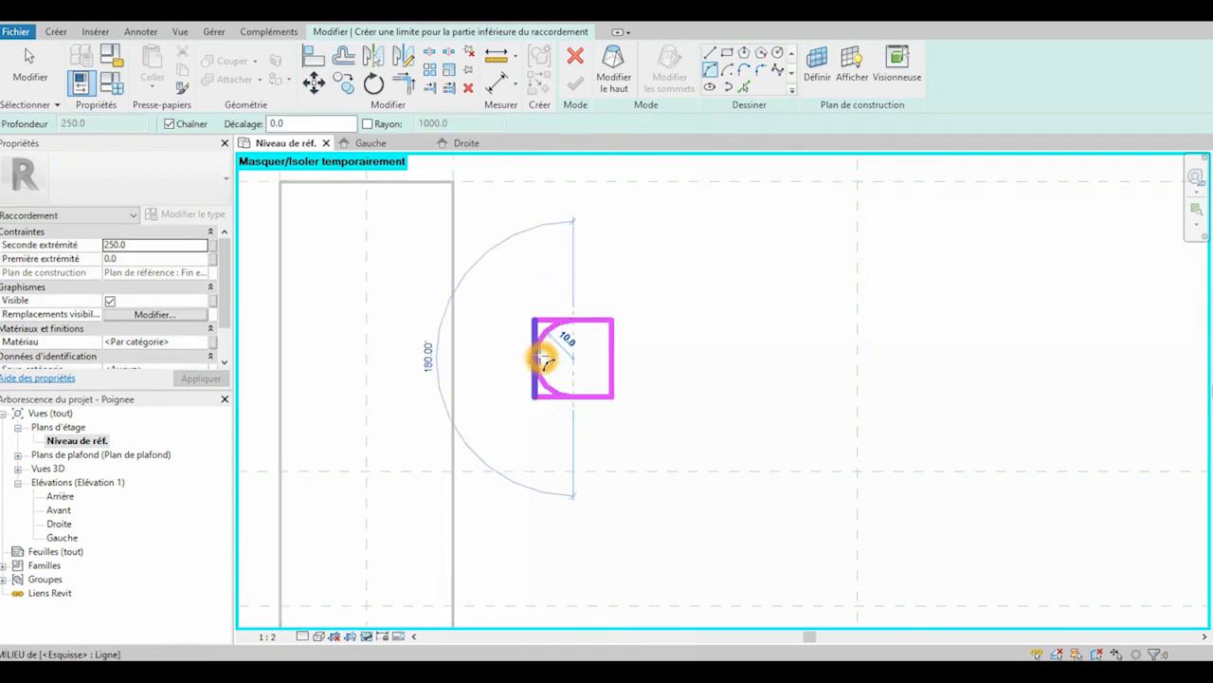
pyautogui.click(540, 358)
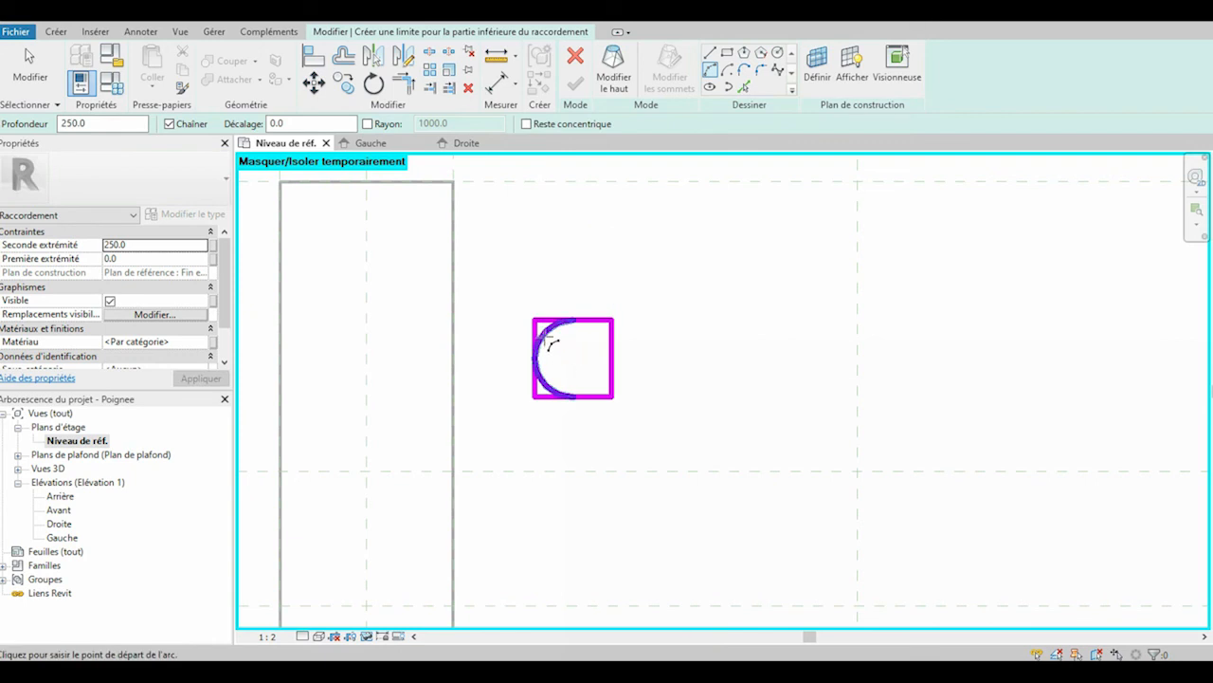
pyautogui.press('Escape')
pyautogui.press('Escape')
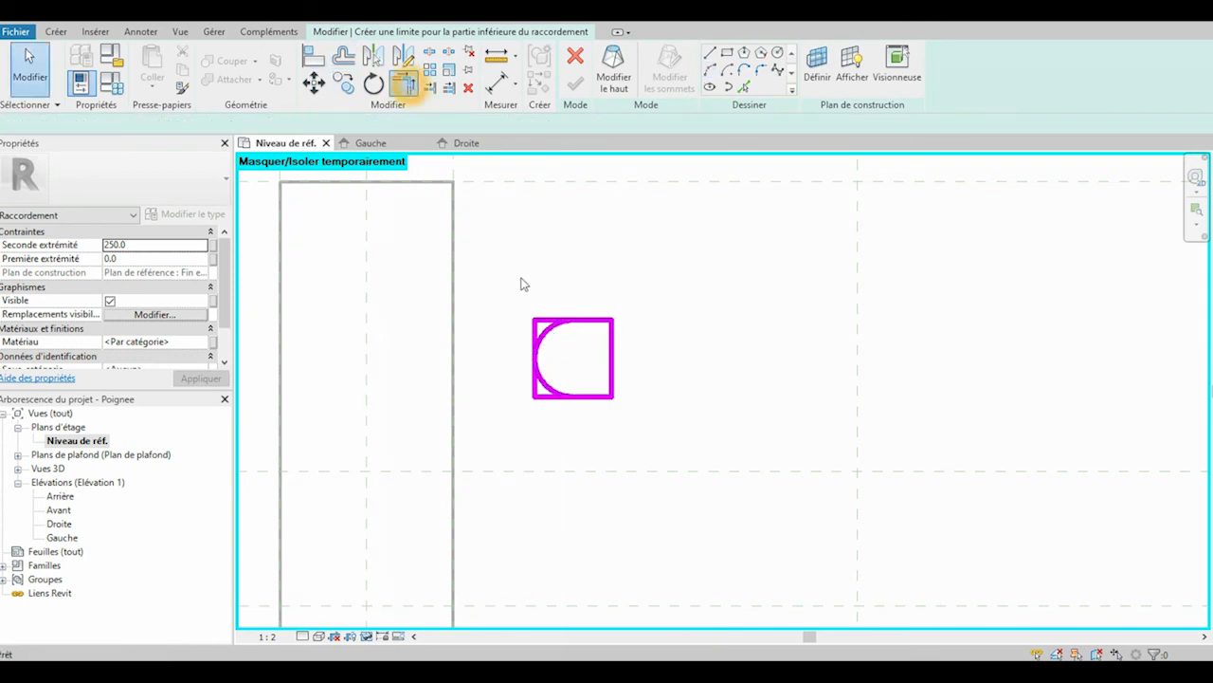
# Trim the square's upper and lower edges to the arc and delete its left edge to leave a D-shaped profile
pyautogui.click(590, 320)
pyautogui.click(545, 337)
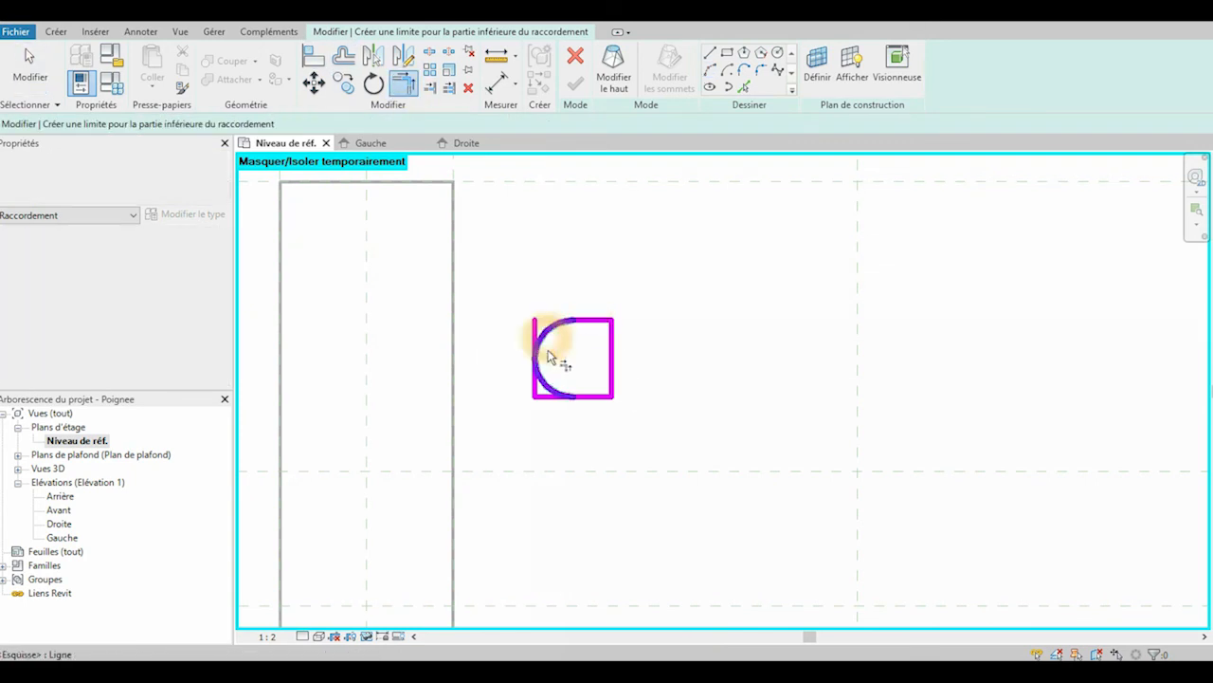
pyautogui.click(574, 396)
pyautogui.click(551, 391)
pyautogui.press('Escape')
pyautogui.click(536, 326)
pyautogui.press('Escape')
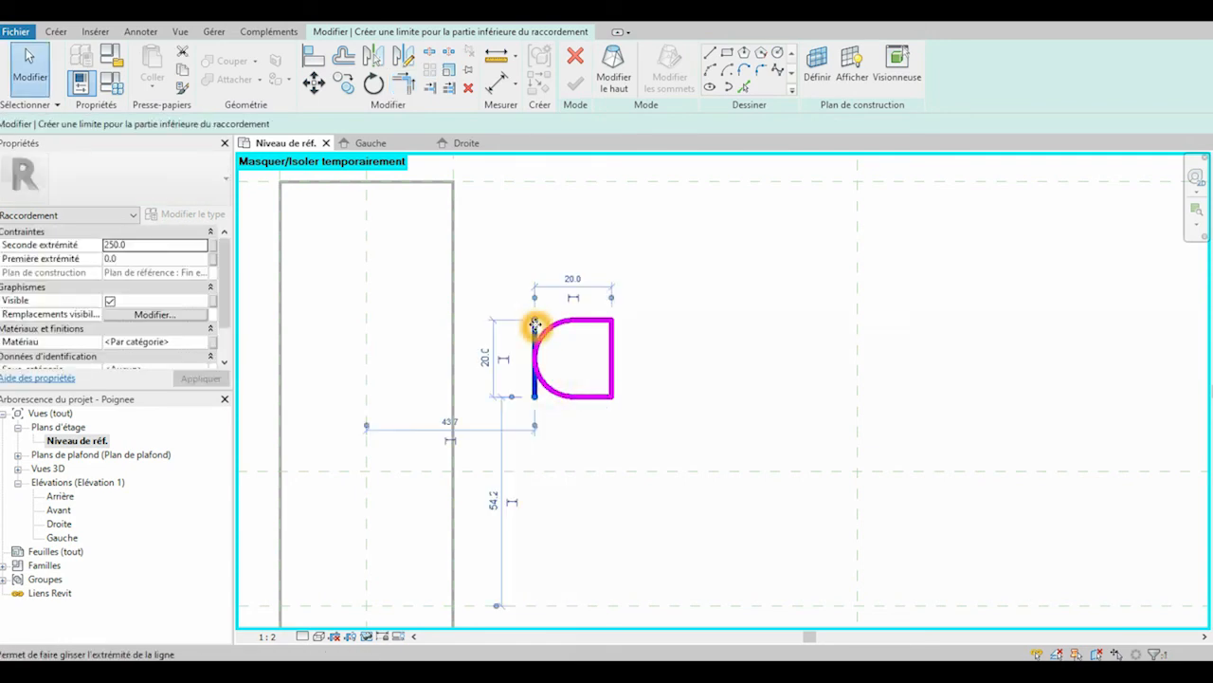
# Move the D-shaped profile by its arc centre to where the plate's vertical centre plane meets the horizontal plane 75 mm below its upper edge
pyautogui.scroll(-3, 718, 349)
pyautogui.scroll(1, 652, 362)
pyautogui.click(646, 365)
pyautogui.click(608, 300)
pyautogui.moveTo(638, 348); pyautogui.dragTo(693, 387)
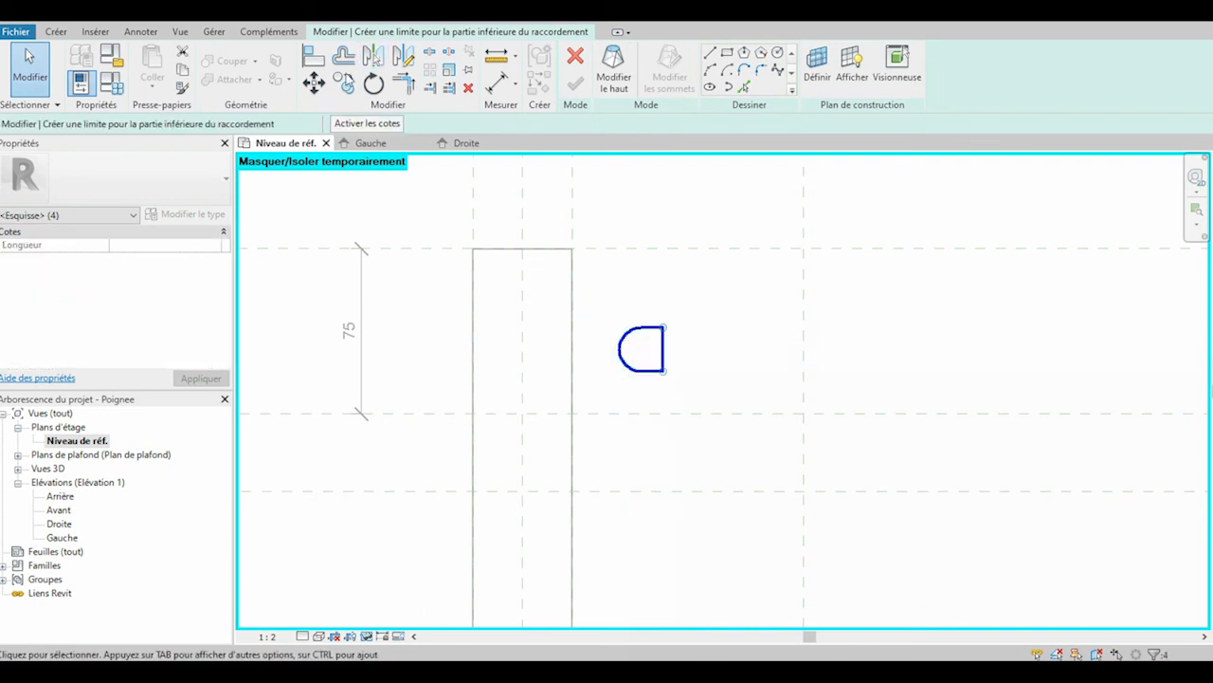
pyautogui.click(313, 82)
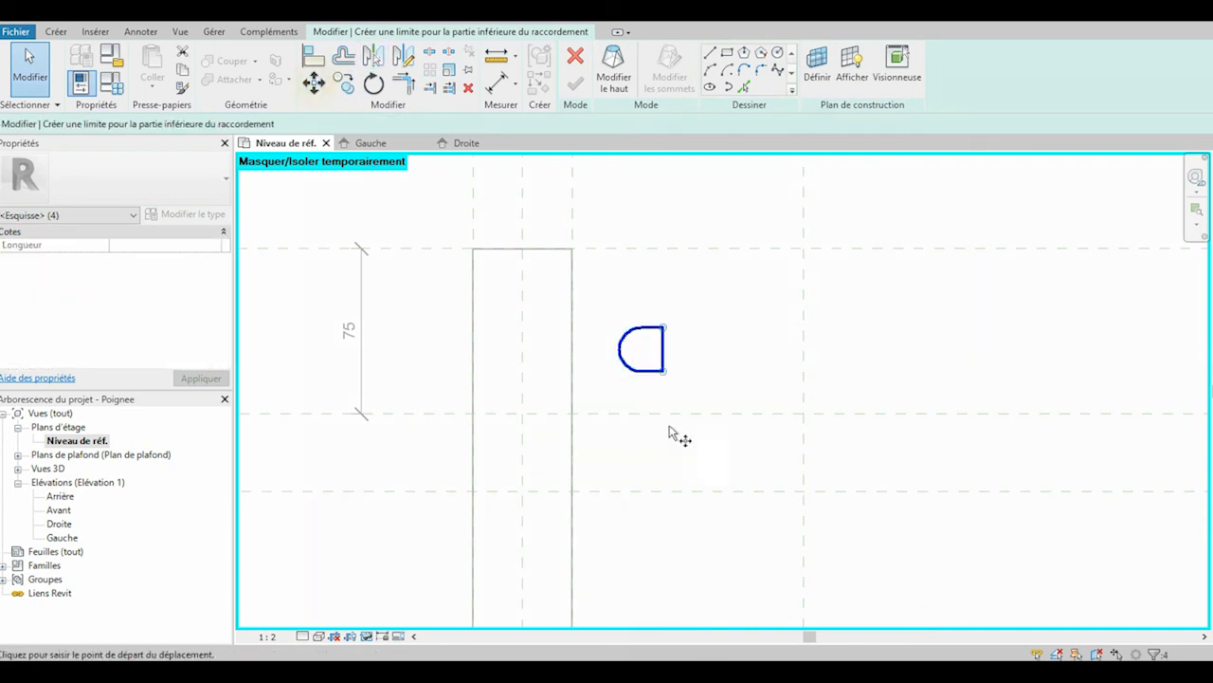
pyautogui.click(645, 349)
pyautogui.click(527, 414)
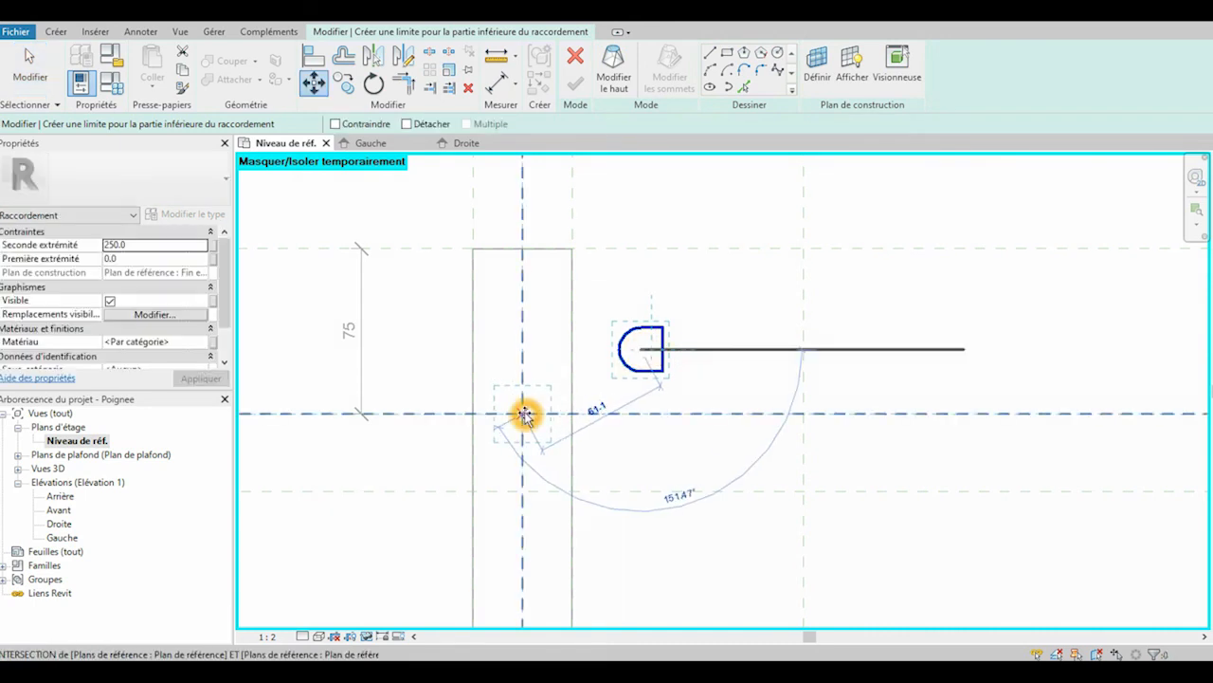
pyautogui.click(526, 415)
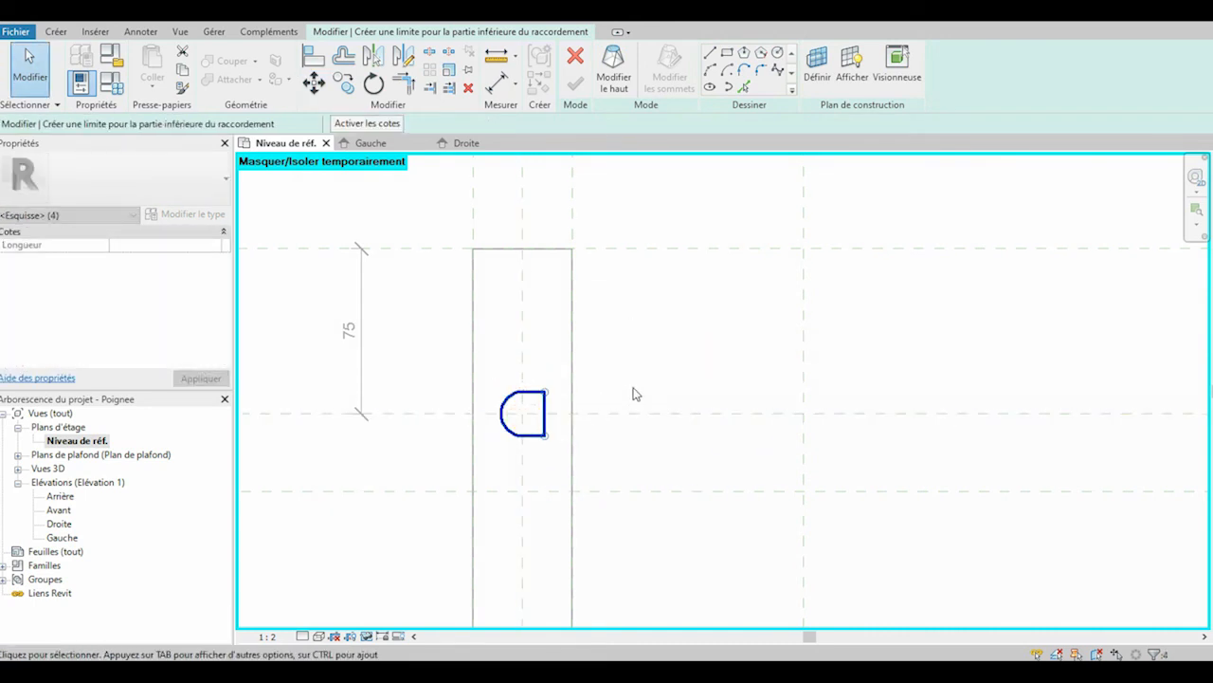
pyautogui.scroll(-1, 635, 382)
pyautogui.scroll(3, 574, 393)
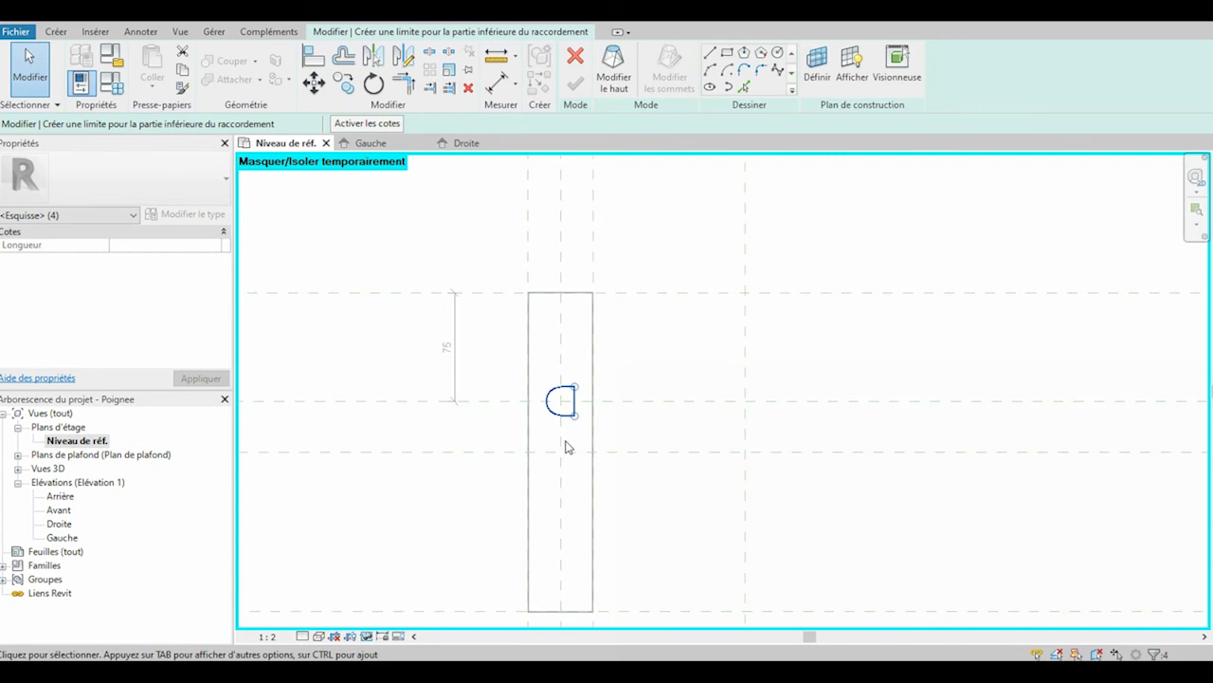
pyautogui.click(578, 395)
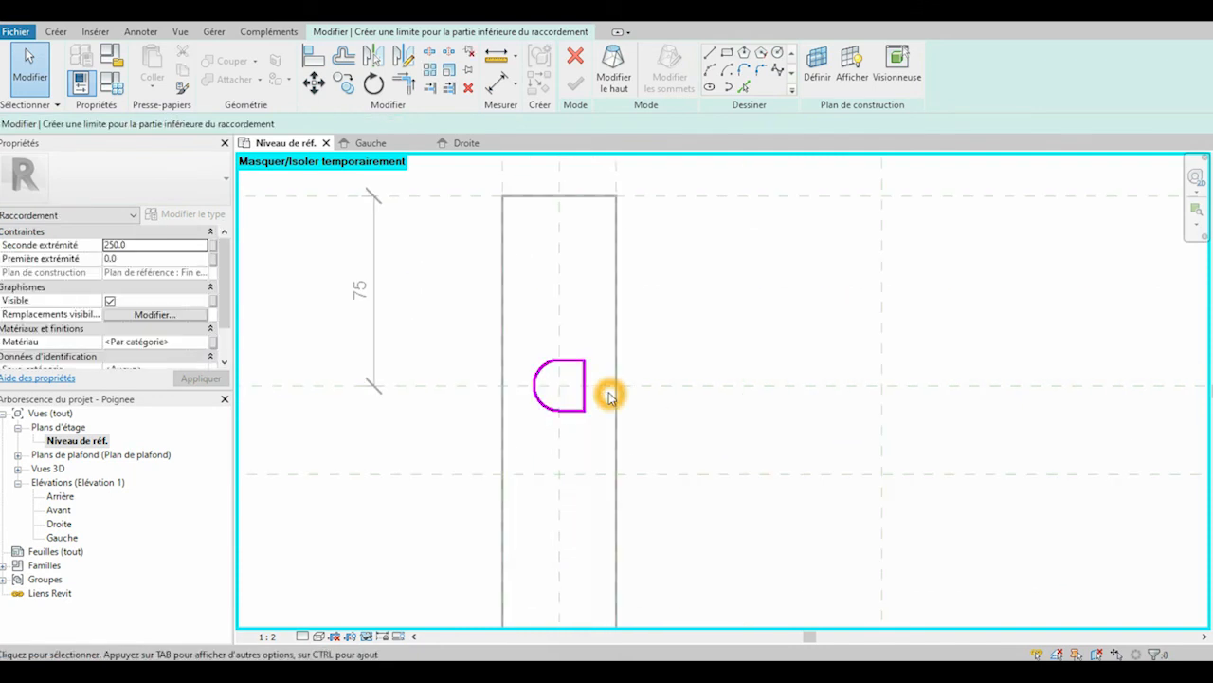
# Switch to the blend's top boundary and set its work plane to the Fin poignee reference plane
pyautogui.scroll(-1, 609, 396)
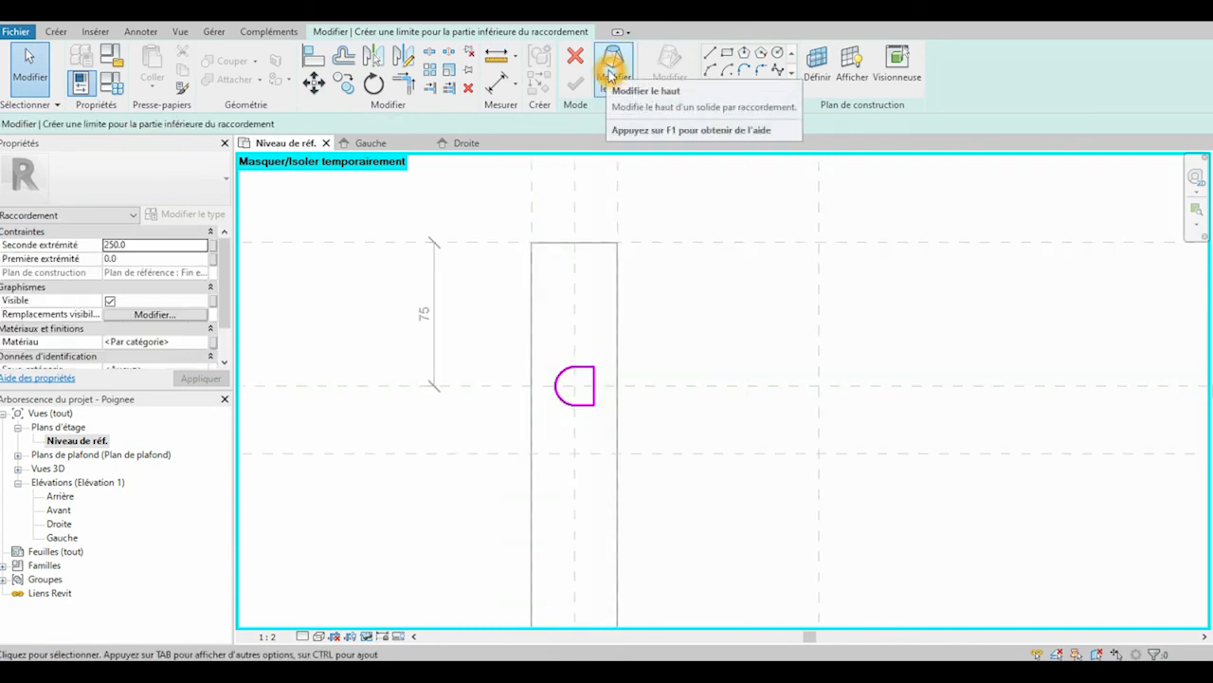
pyautogui.click(611, 74)
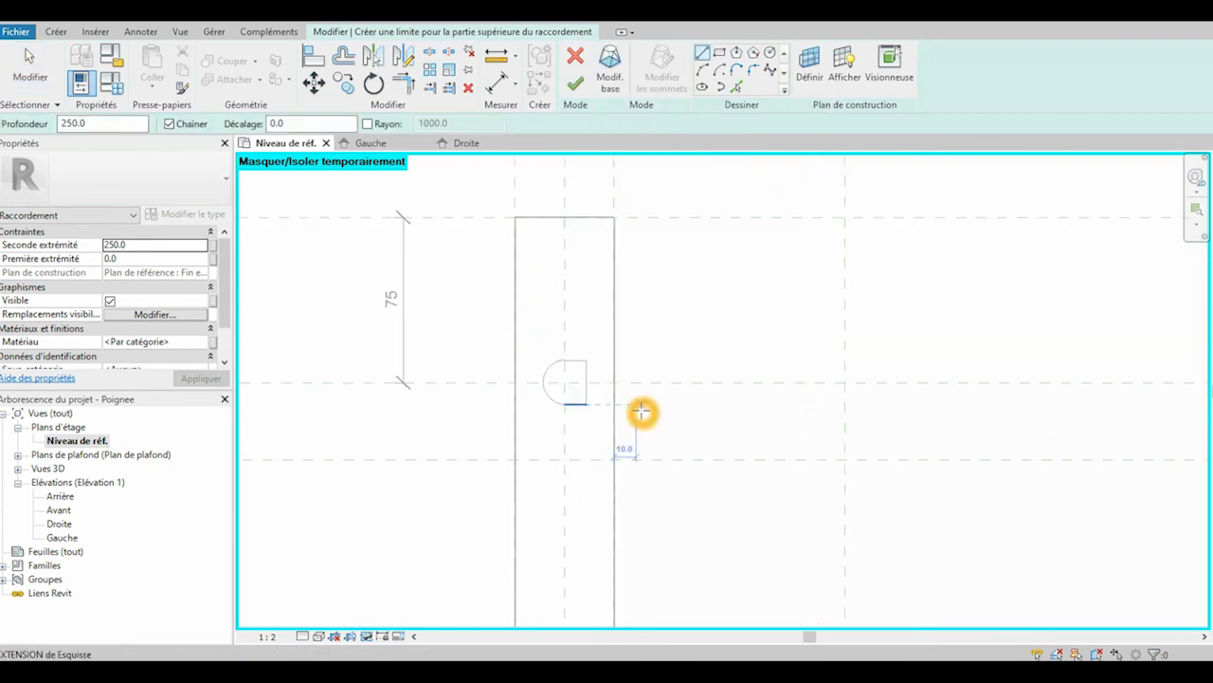
pyautogui.click(805, 83)
pyautogui.click(980, 333)
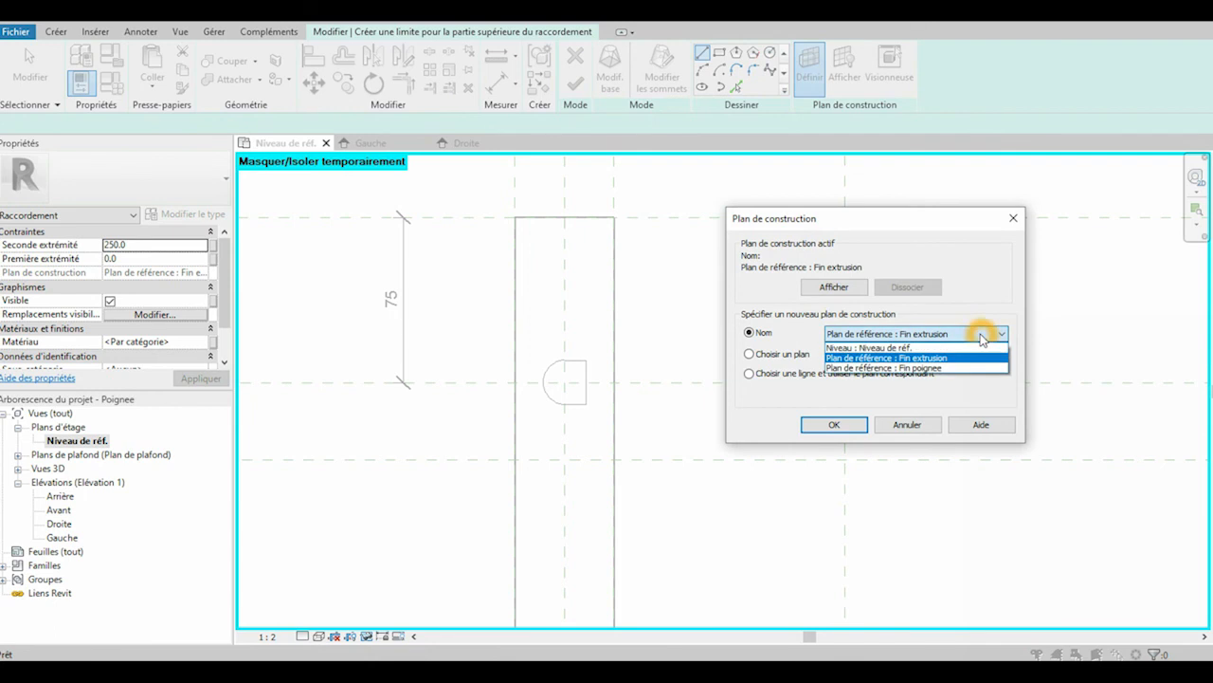
pyautogui.click(939, 368)
pyautogui.click(834, 425)
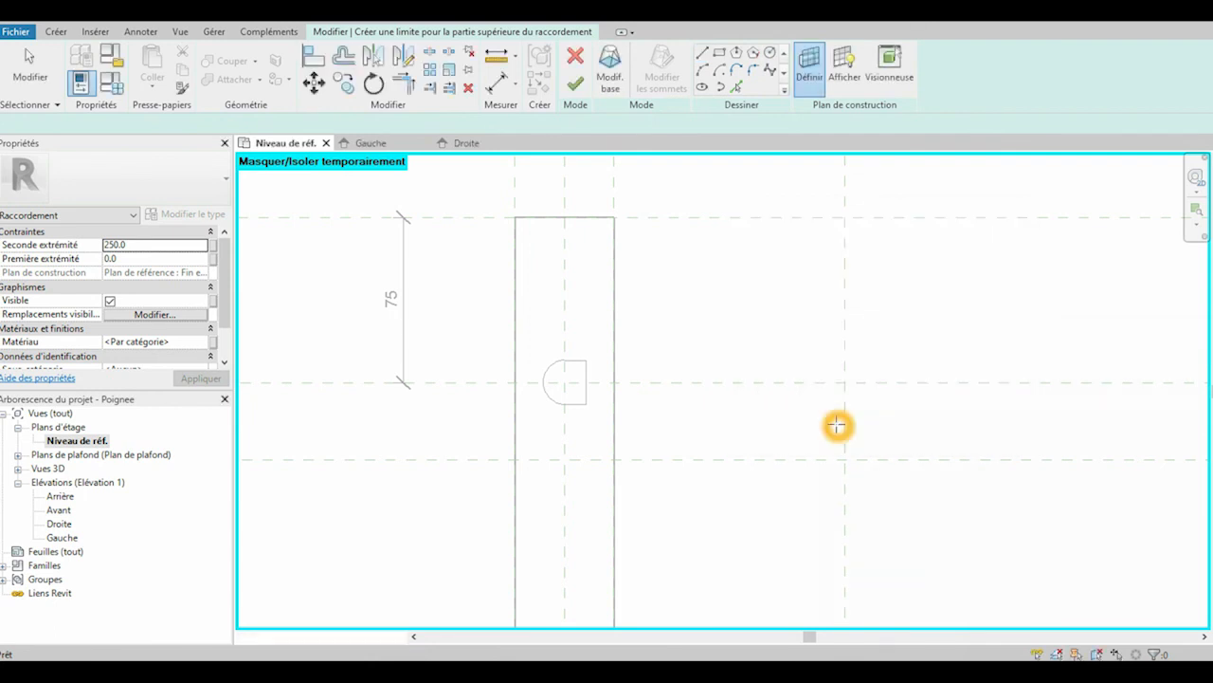
# Create the top boundary by picking the three straight lines and the arc of the base profile
pyautogui.click(737, 87)
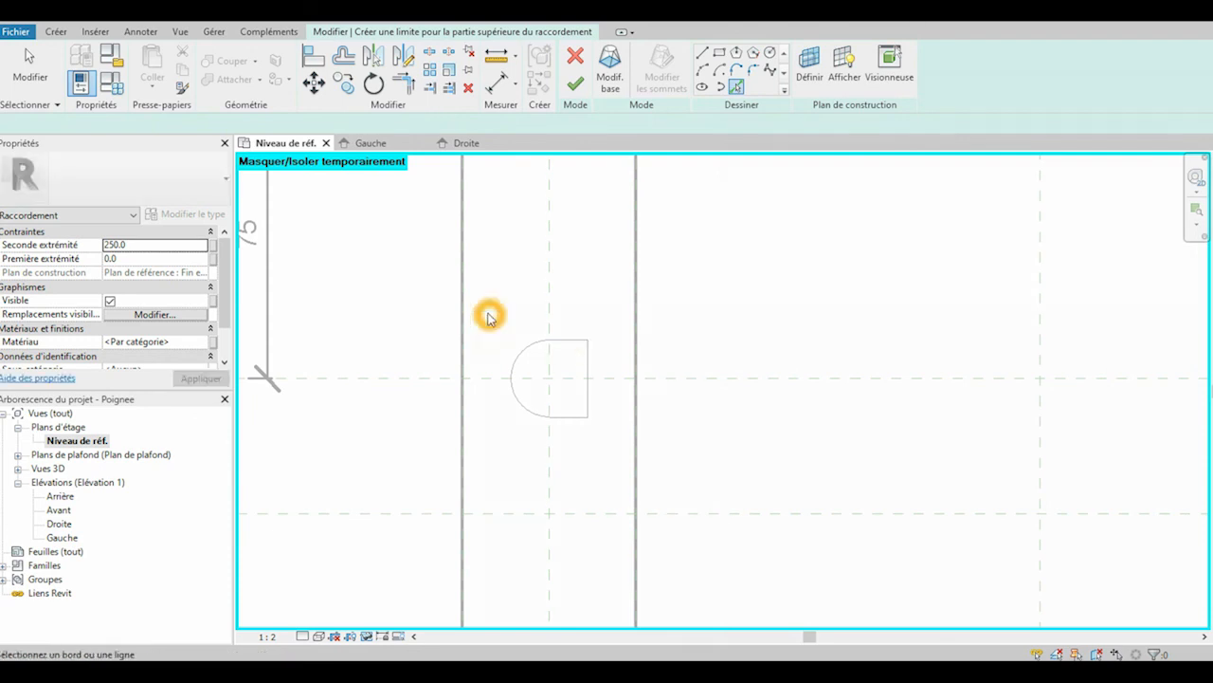
pyautogui.click(574, 418)
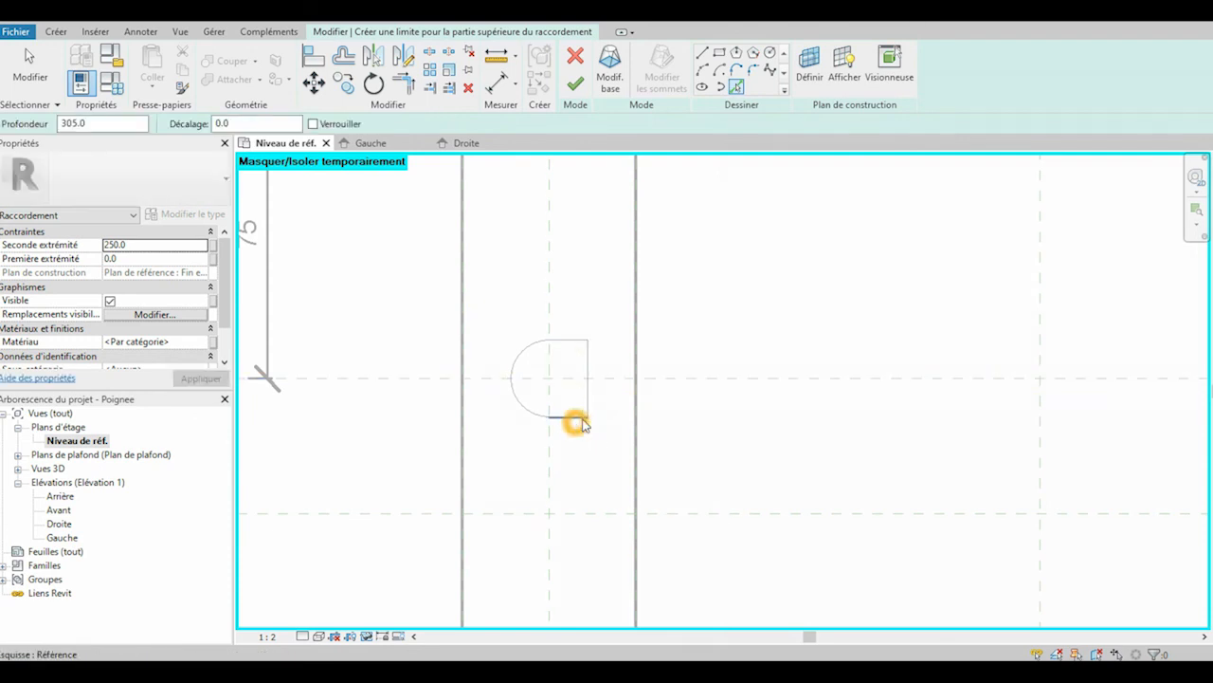
pyautogui.click(587, 355)
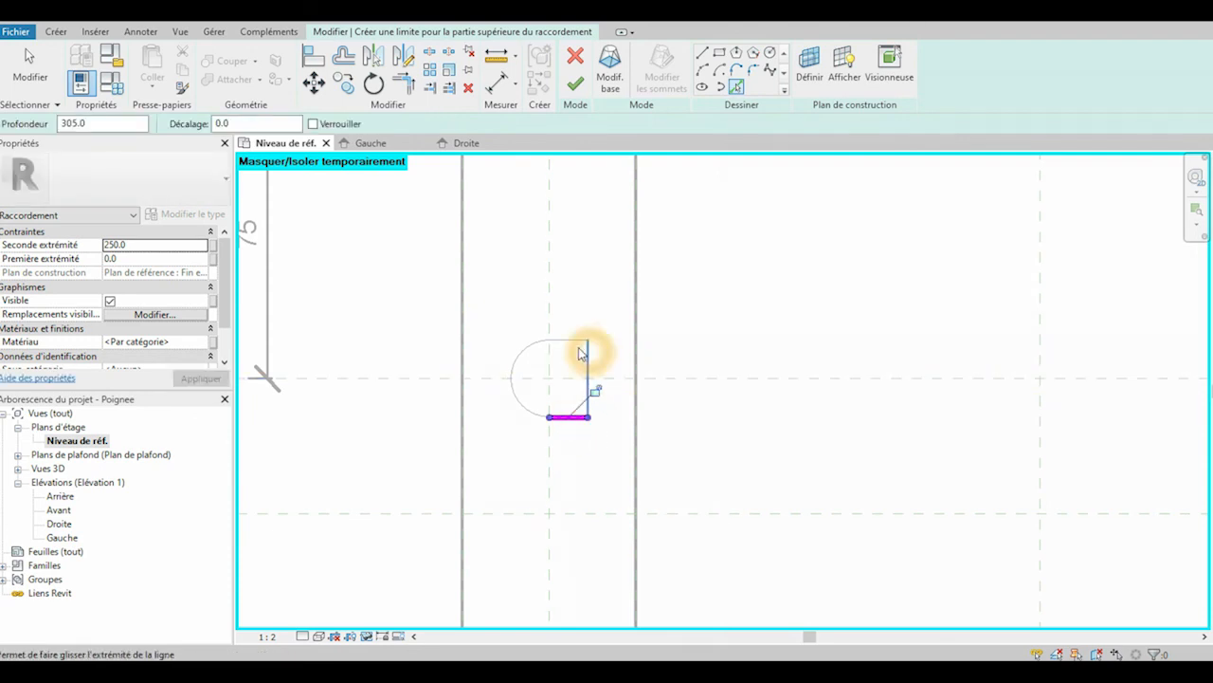
pyautogui.click(564, 348)
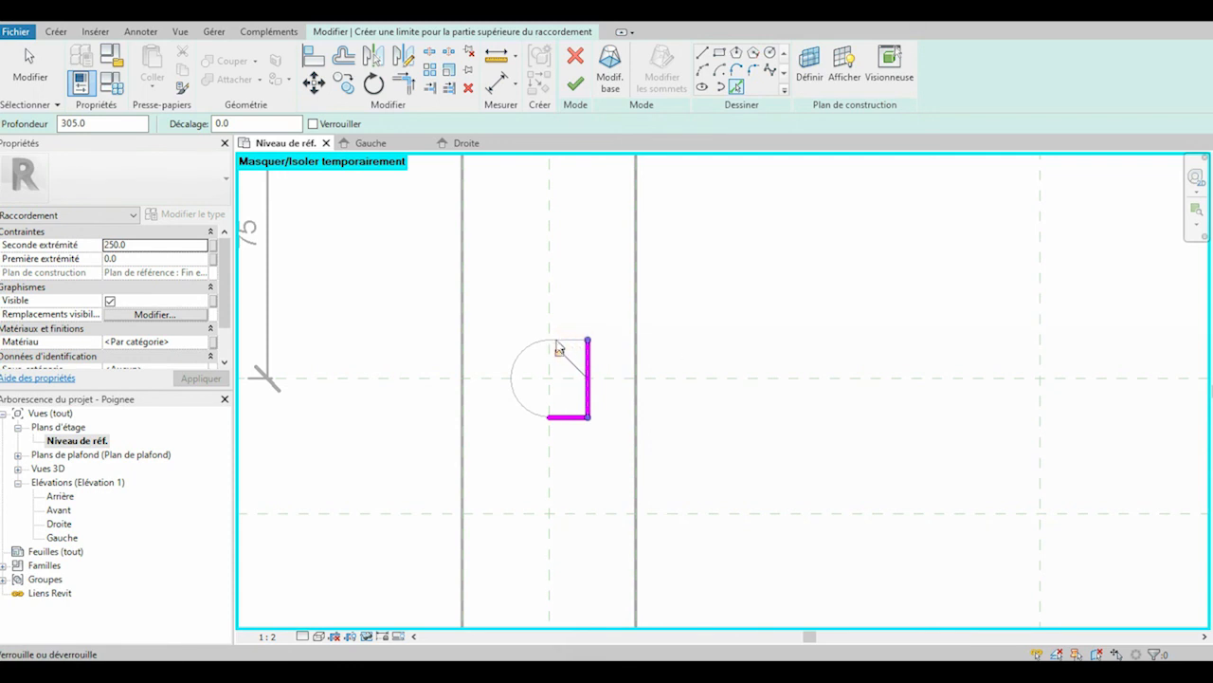
pyautogui.click(575, 339)
pyautogui.click(520, 360)
pyautogui.click(525, 330)
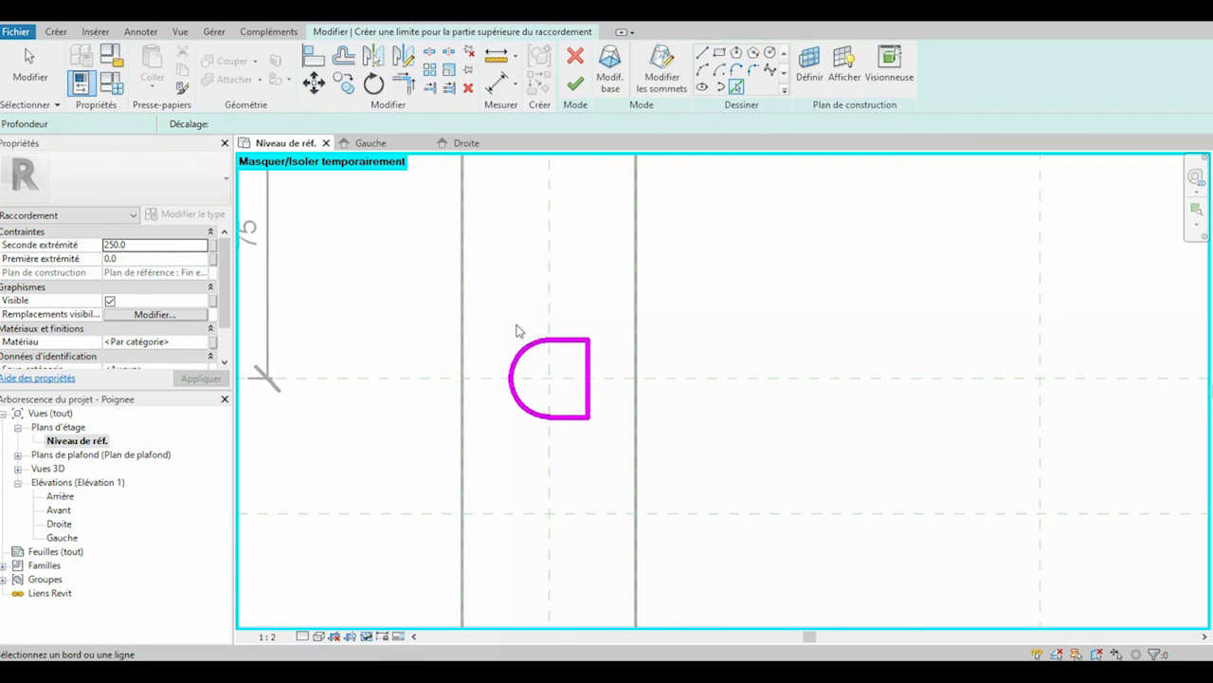
# Scale the whole top boundary profile from its straight vertical edge's midpoint, setting its width to the arc to 10 mm
pyautogui.click(488, 291)
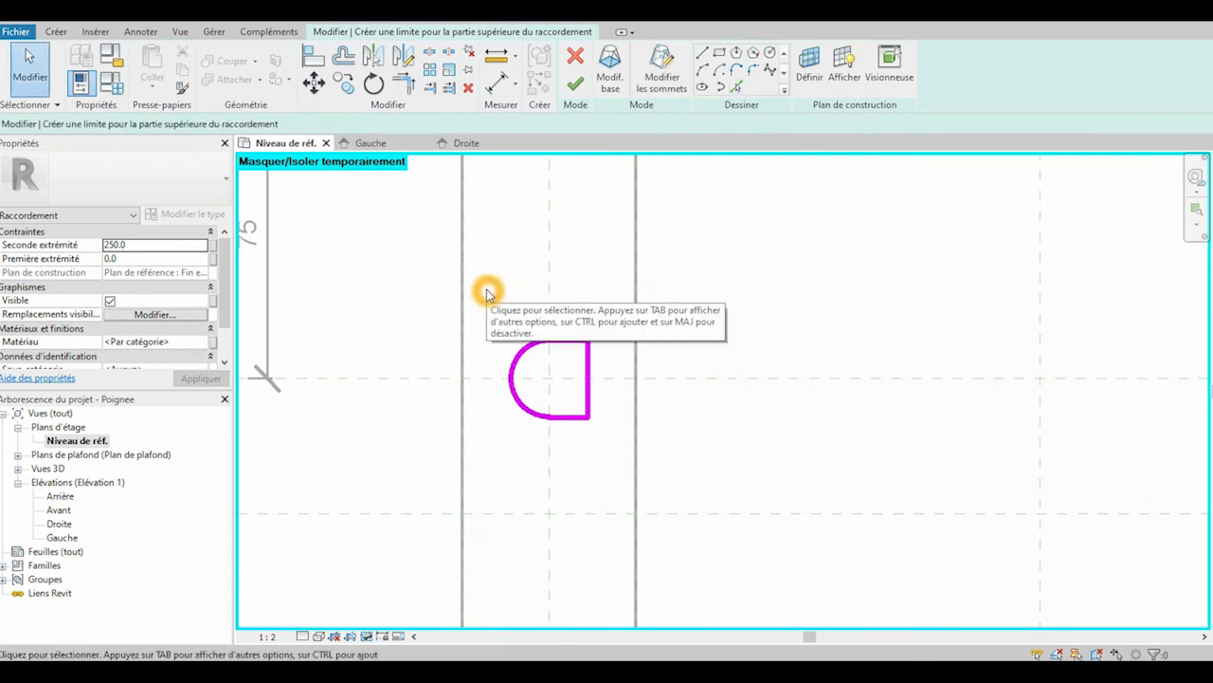
pyautogui.moveTo(510, 350); pyautogui.dragTo(601, 436)
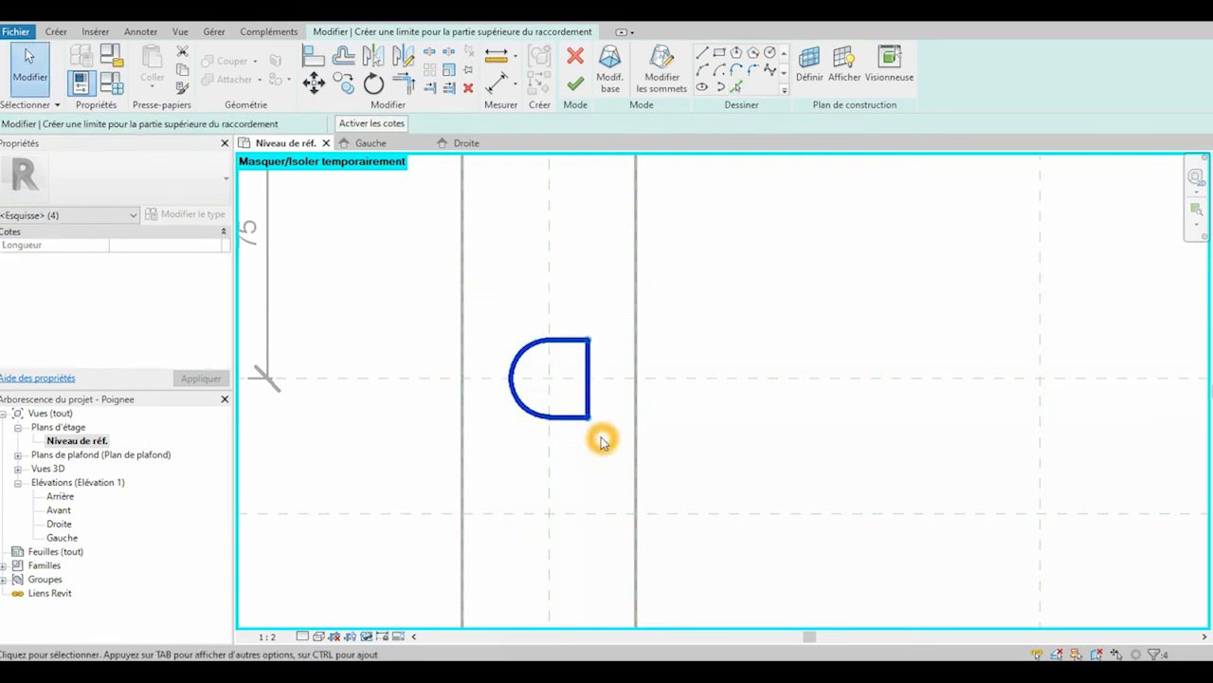
pyautogui.click(449, 69)
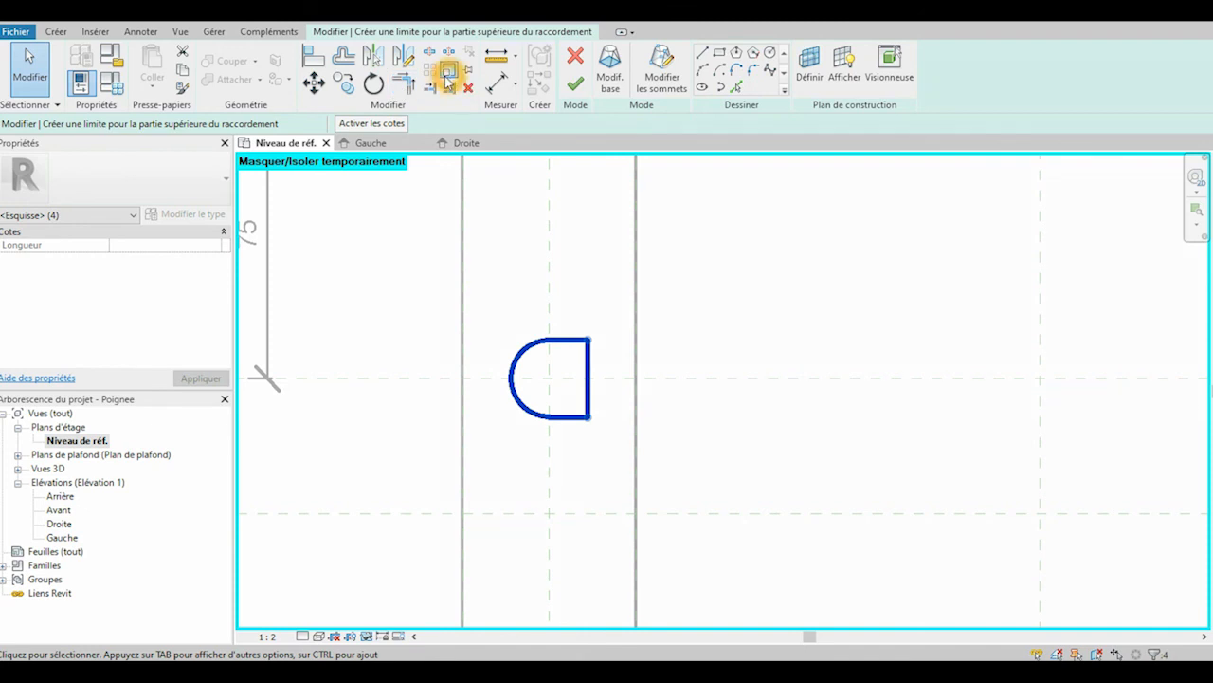
pyautogui.click(587, 379)
pyautogui.click(510, 378)
pyautogui.click(522, 381)
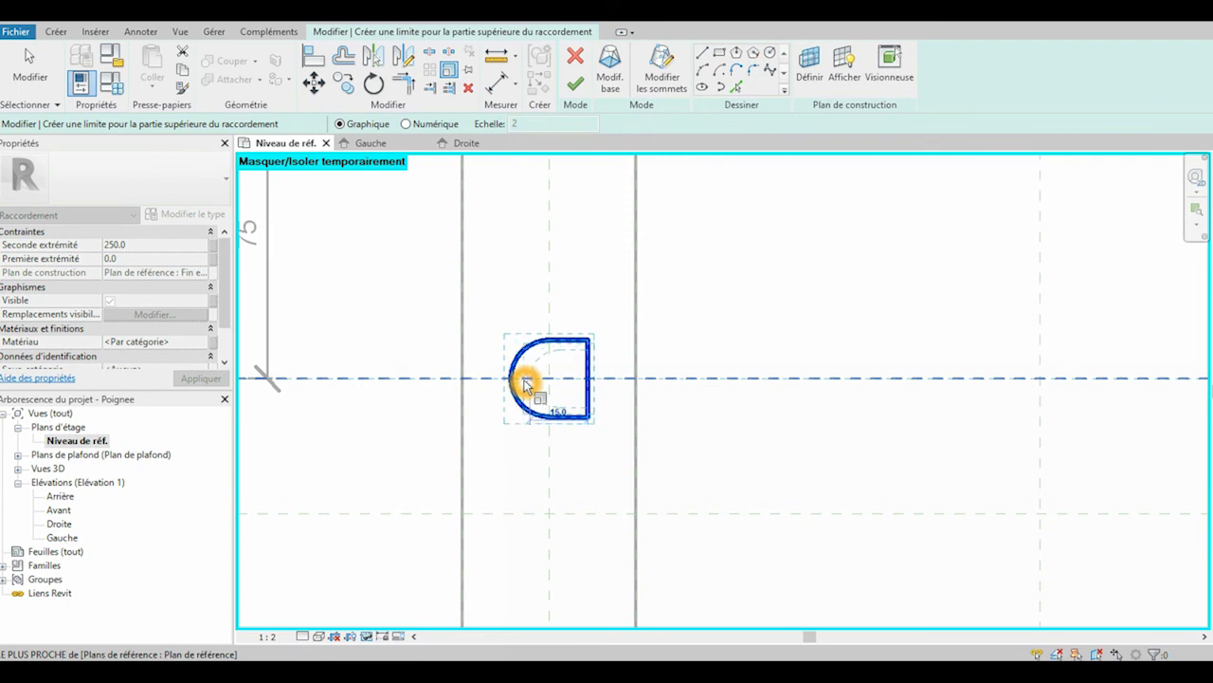
pyautogui.write('10')
pyautogui.press('Return')
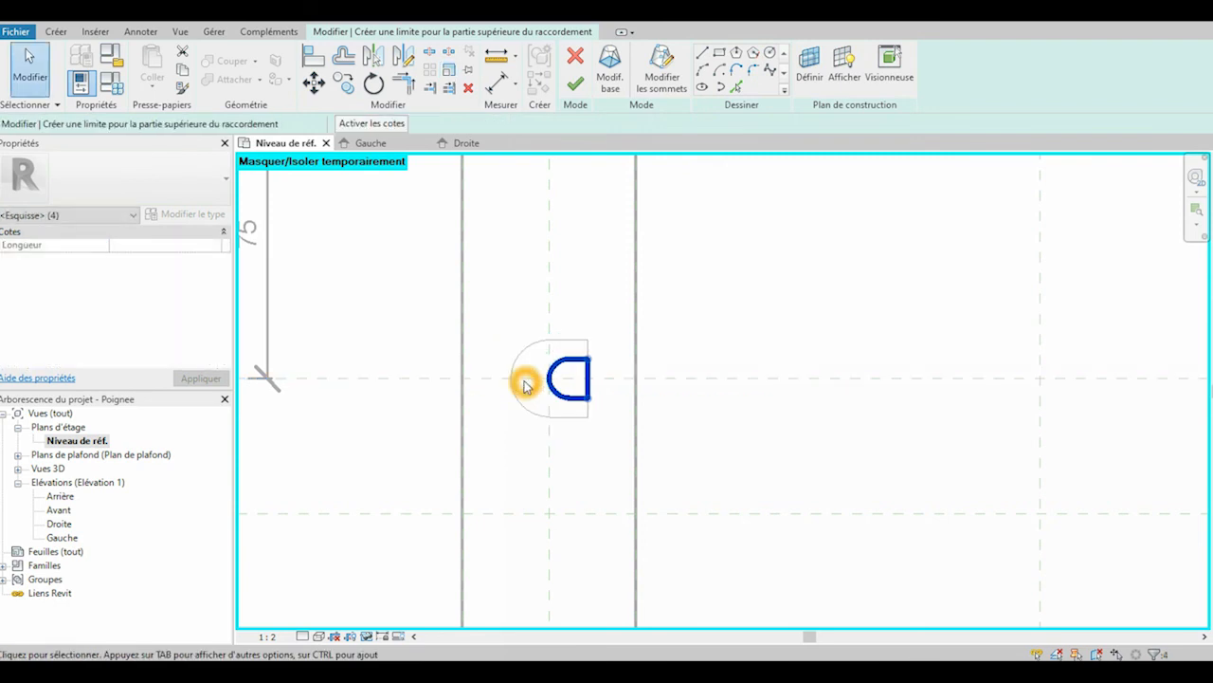
# Move the scaled profile by its arc centre to the base profile's plane intersection, removing the blocking constraints, and finish the blend
pyautogui.scroll(1, 576, 365)
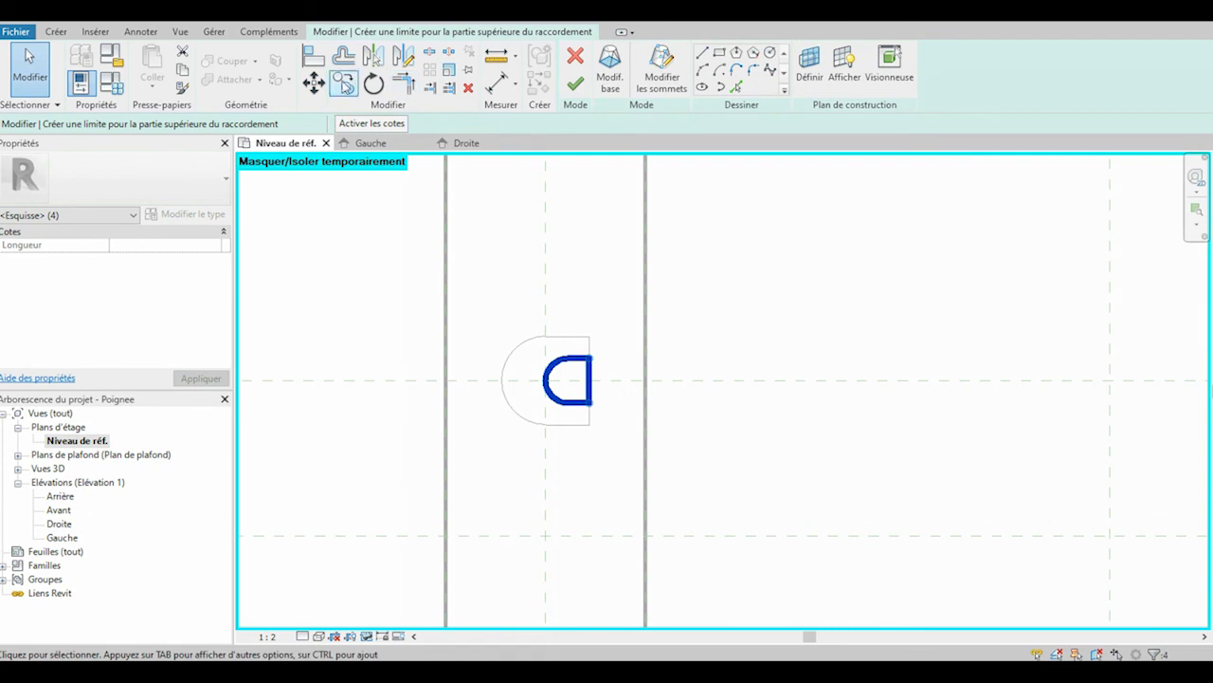
pyautogui.click(313, 82)
pyautogui.click(569, 381)
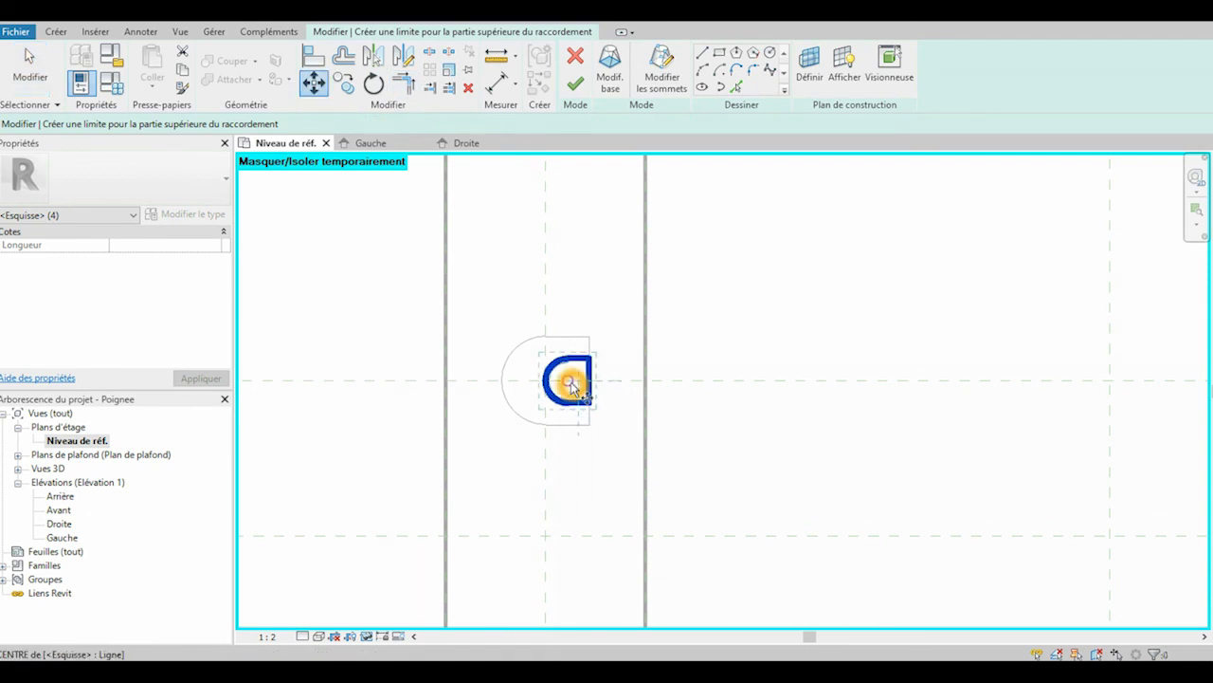
pyautogui.click(547, 382)
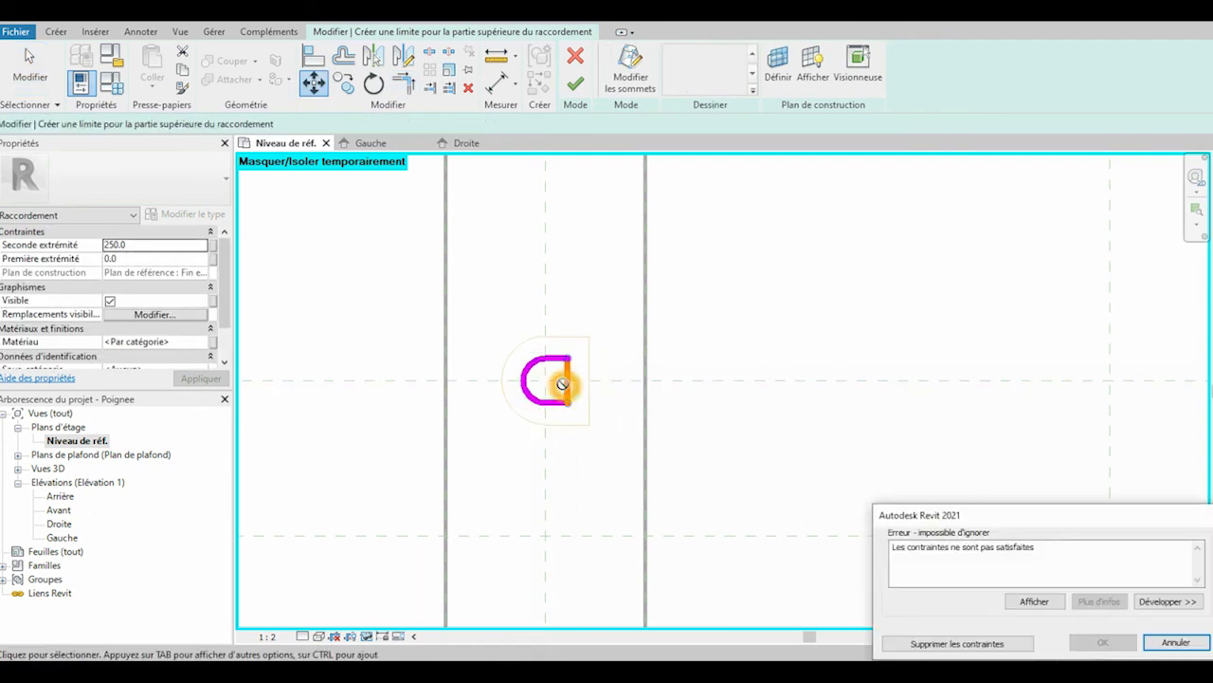
pyautogui.click(1014, 644)
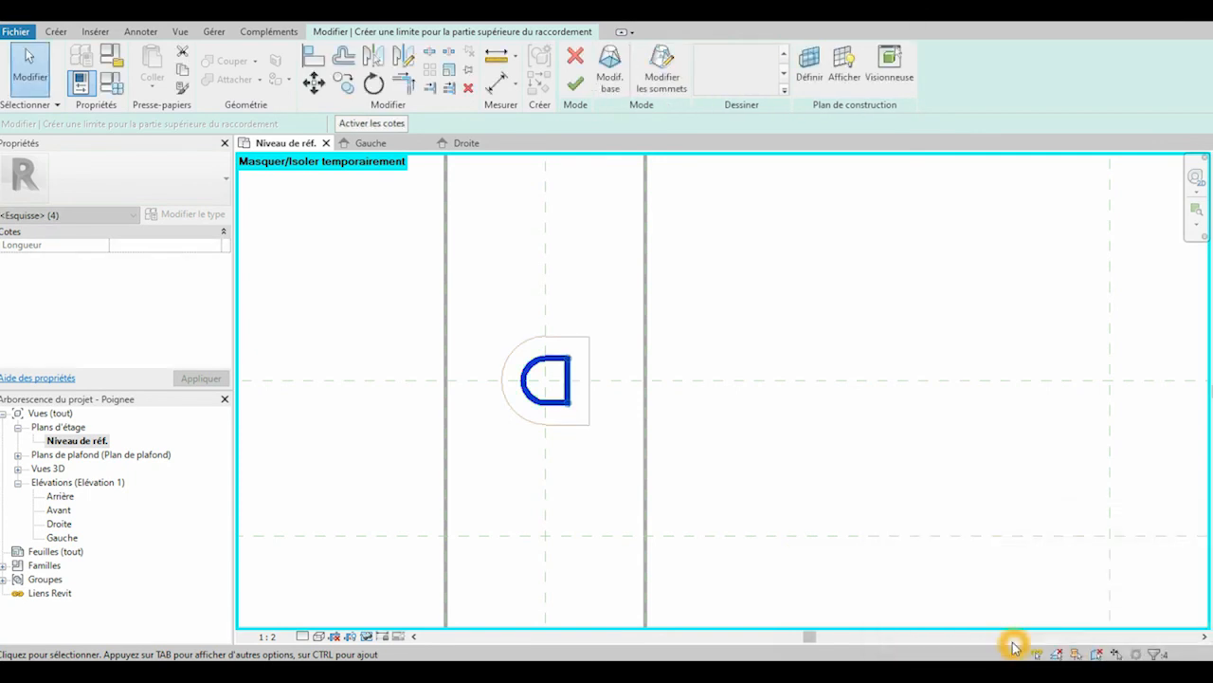
pyautogui.click(581, 85)
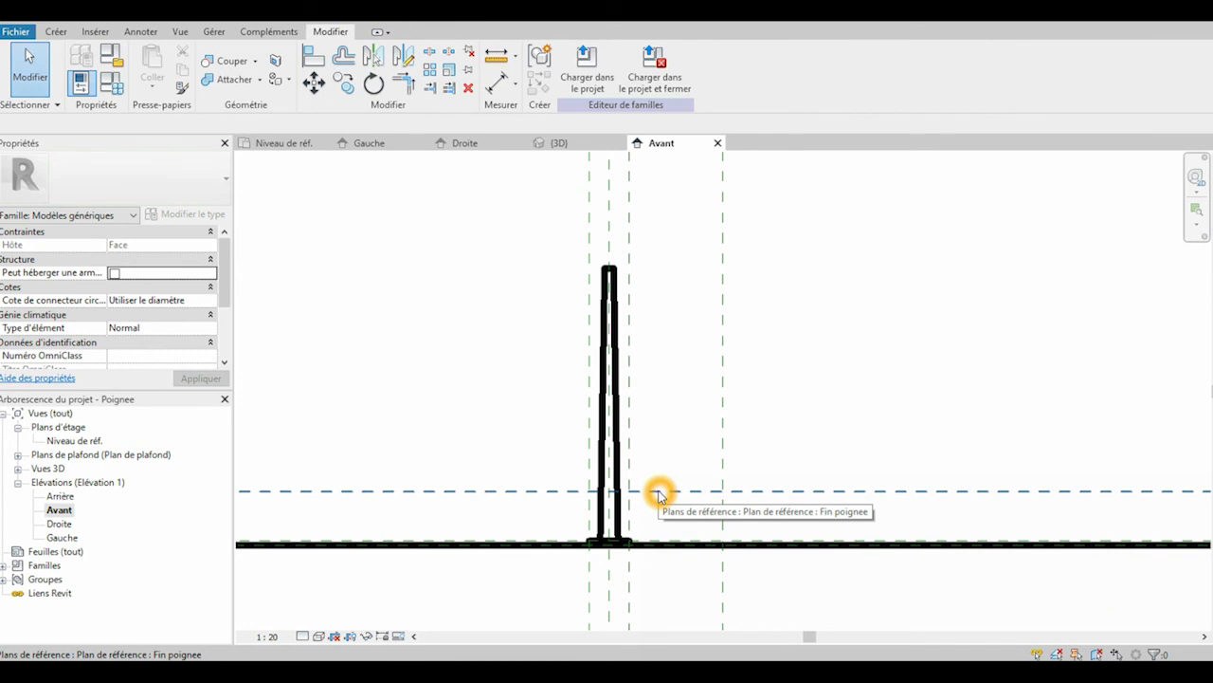
# Set the Avant elevation's scale to 1:5, then align the blend's top face to the Fin poignee reference plane and lock it
pyautogui.click(267, 636)
pyautogui.click(276, 449)
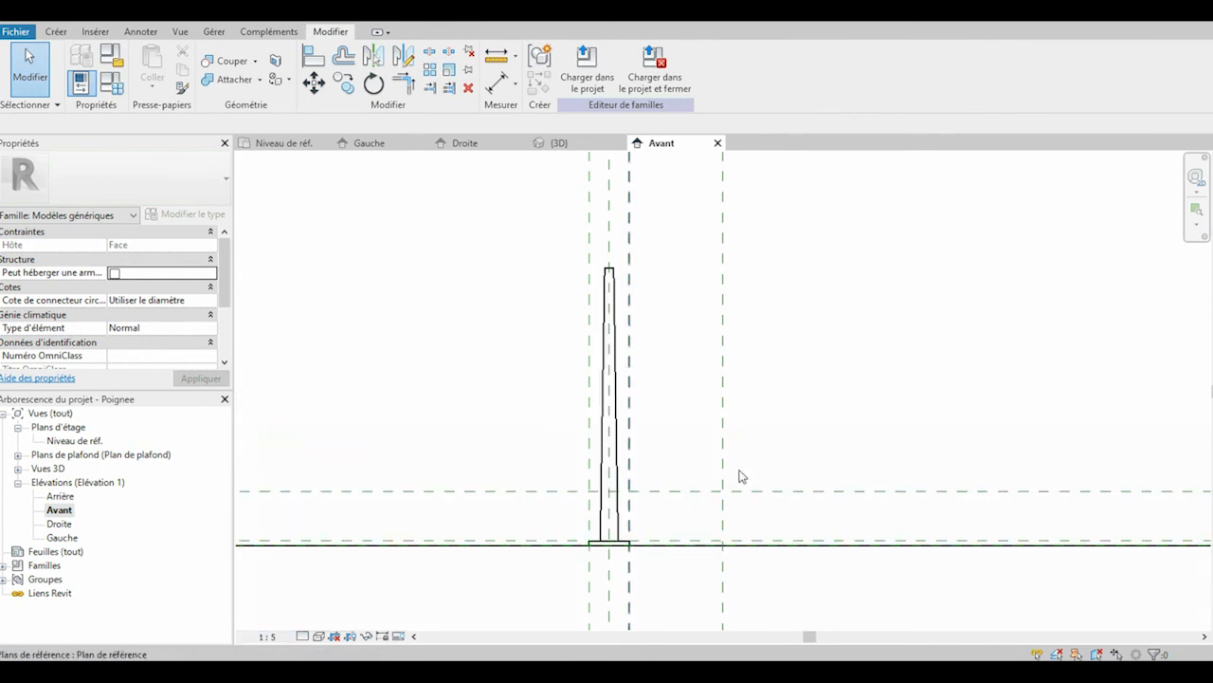
pyautogui.click(313, 56)
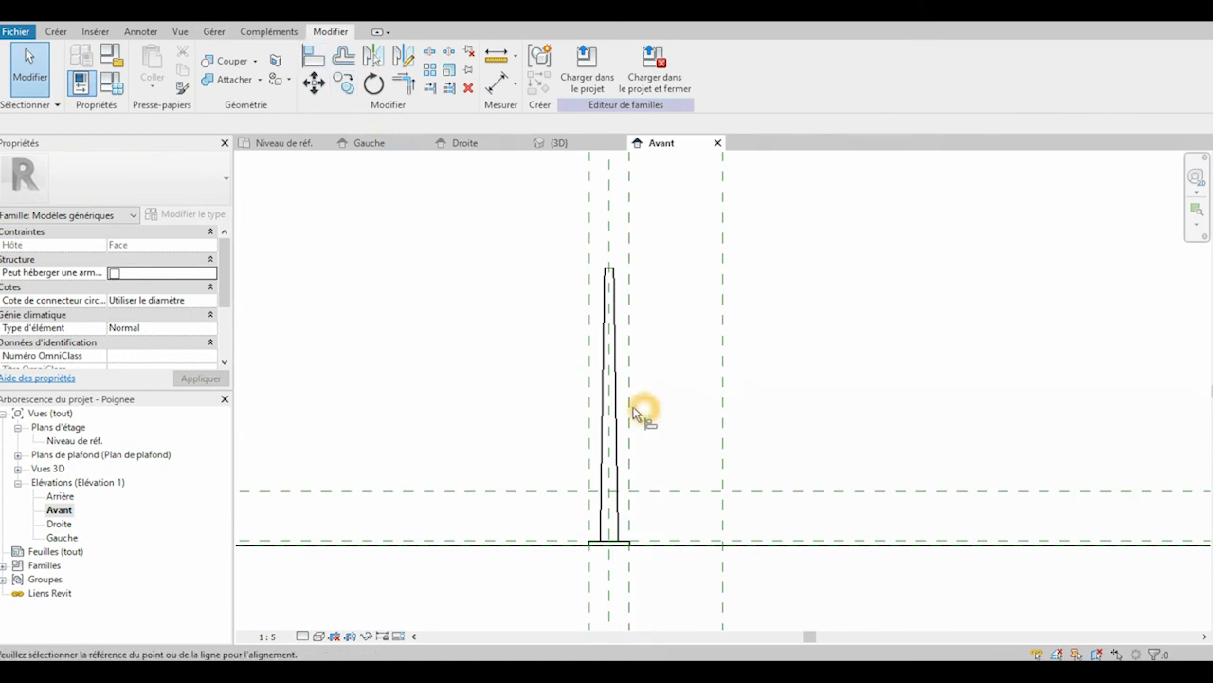
pyautogui.click(657, 491)
pyautogui.click(609, 269)
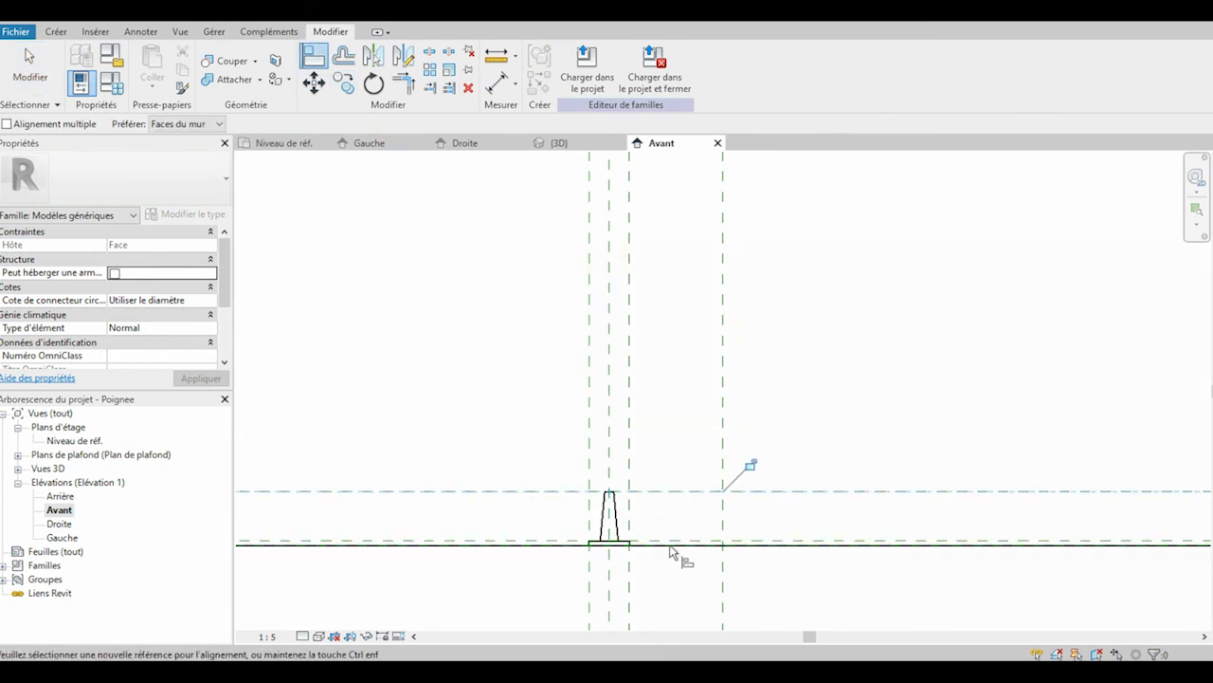
pyautogui.scroll(2, 663, 559)
pyautogui.click(794, 428)
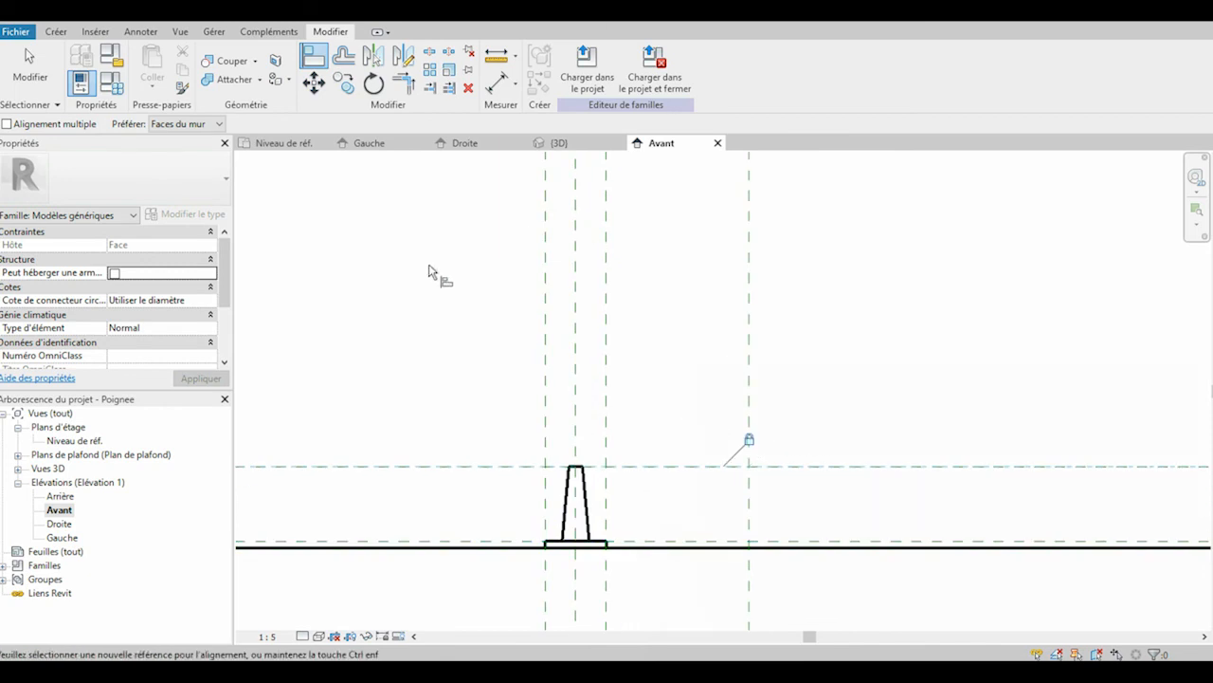
# Examine the blended handle and its plate in the 3D view
pyautogui.click(559, 143)
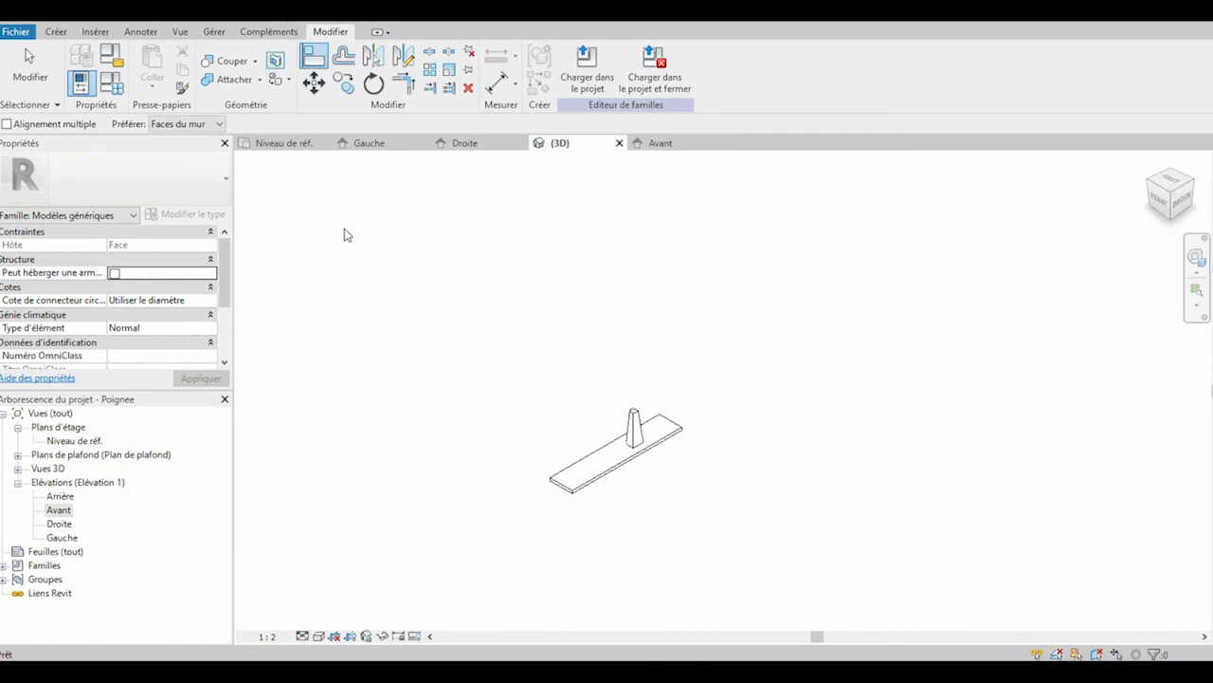
pyautogui.scroll(3, 706, 433)
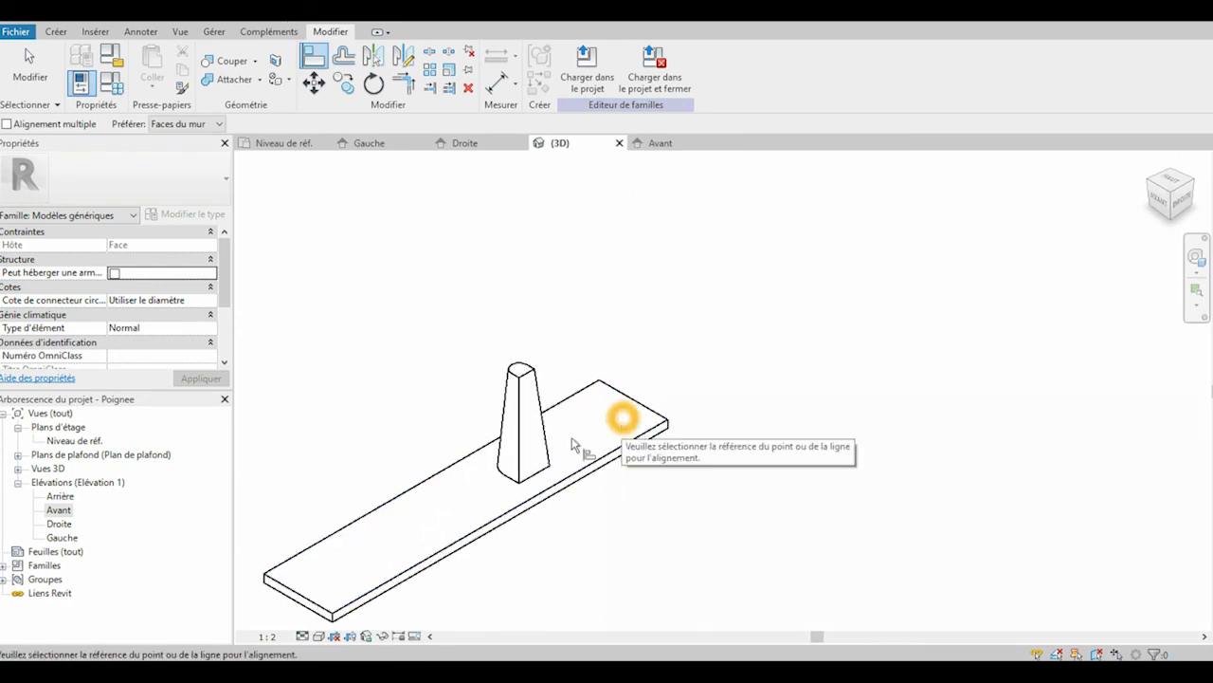
pyautogui.scroll(3, 588, 422)
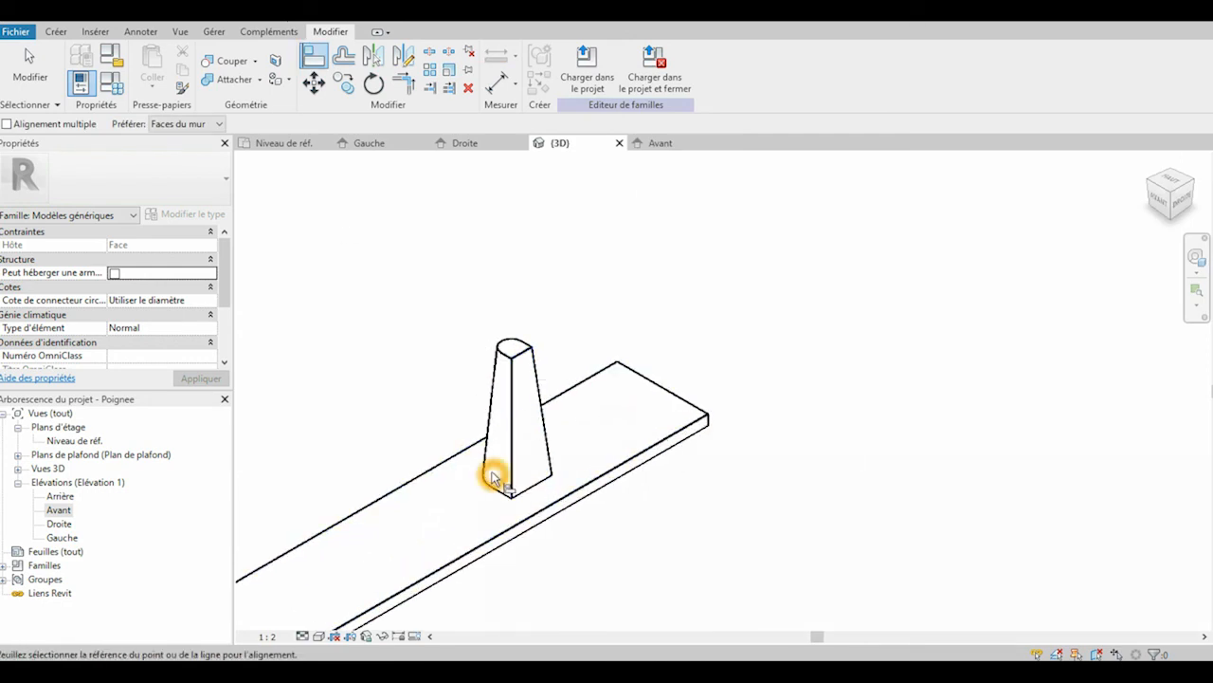
pyautogui.click(560, 434)
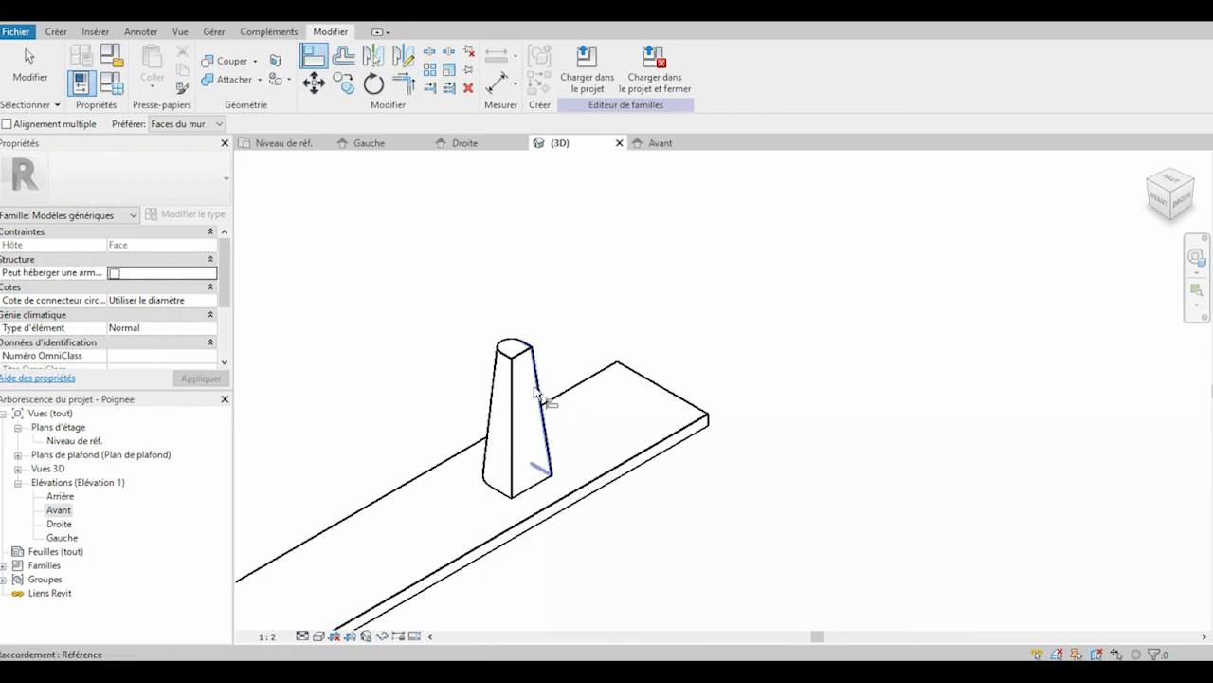
pyautogui.click(507, 368)
pyautogui.click(696, 474)
pyautogui.click(576, 501)
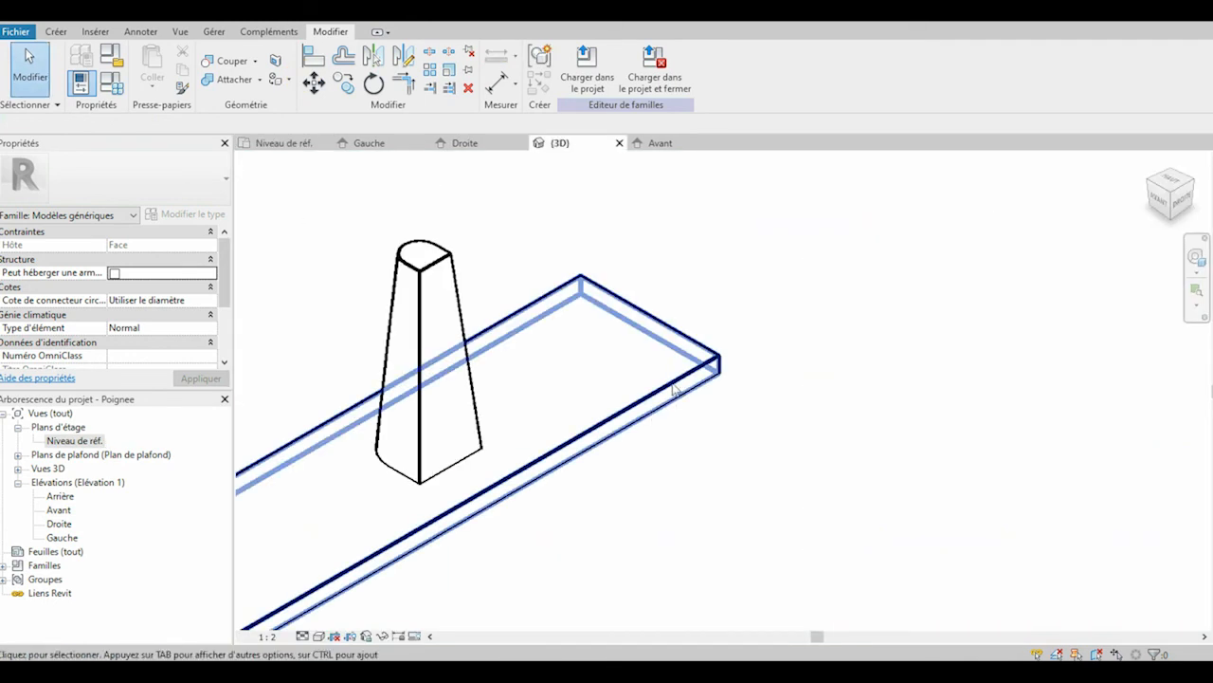
pyautogui.click(671, 381)
pyautogui.click(534, 261)
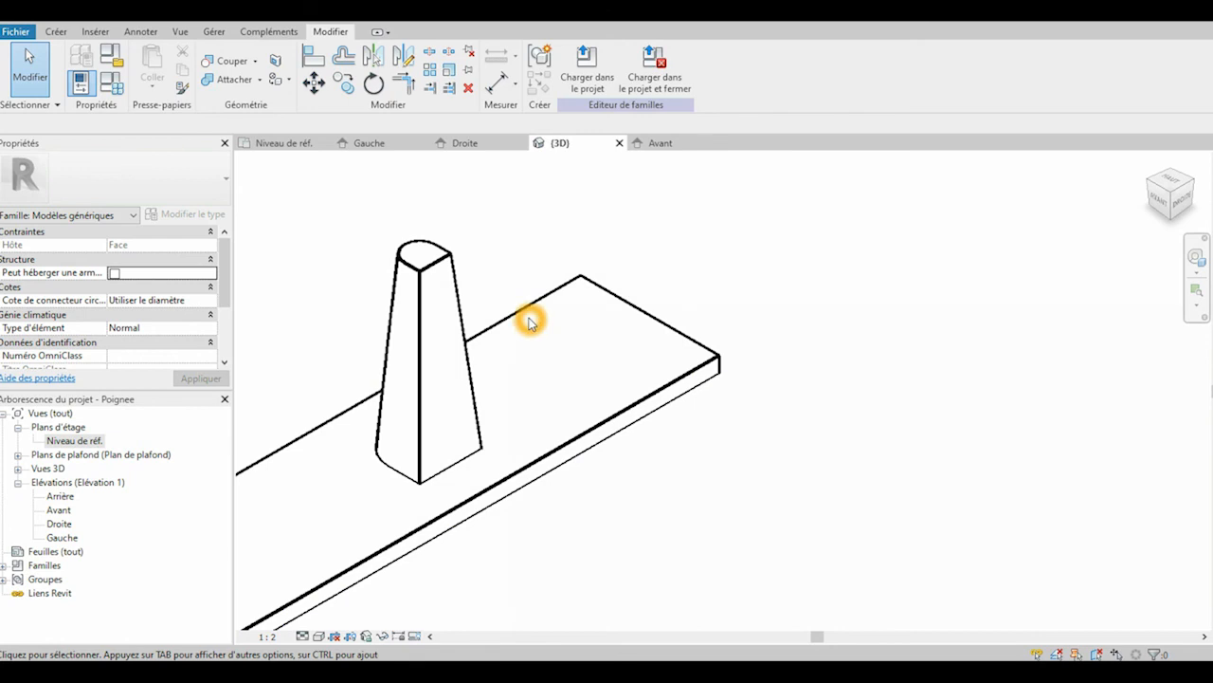
# In the Droite elevation, create model lines on the Droite poignee plane, offset 3 mm inward from the handle's two sloping edges
pyautogui.doubleClick(59, 524)
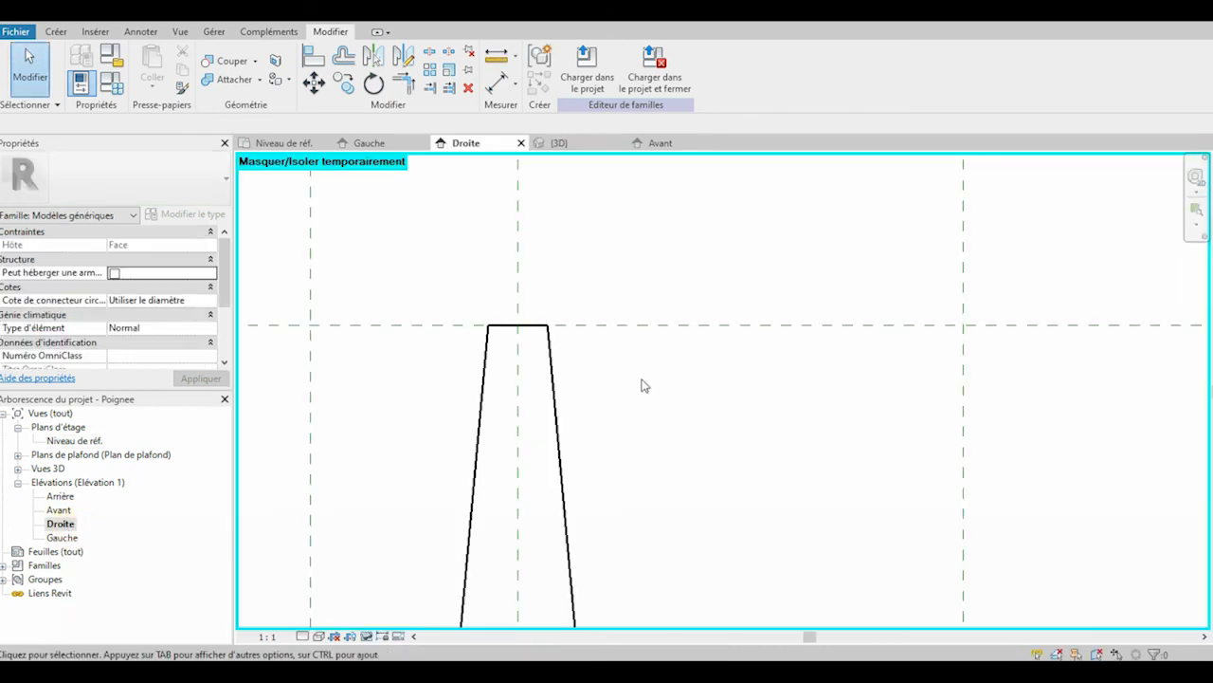
pyautogui.click(59, 33)
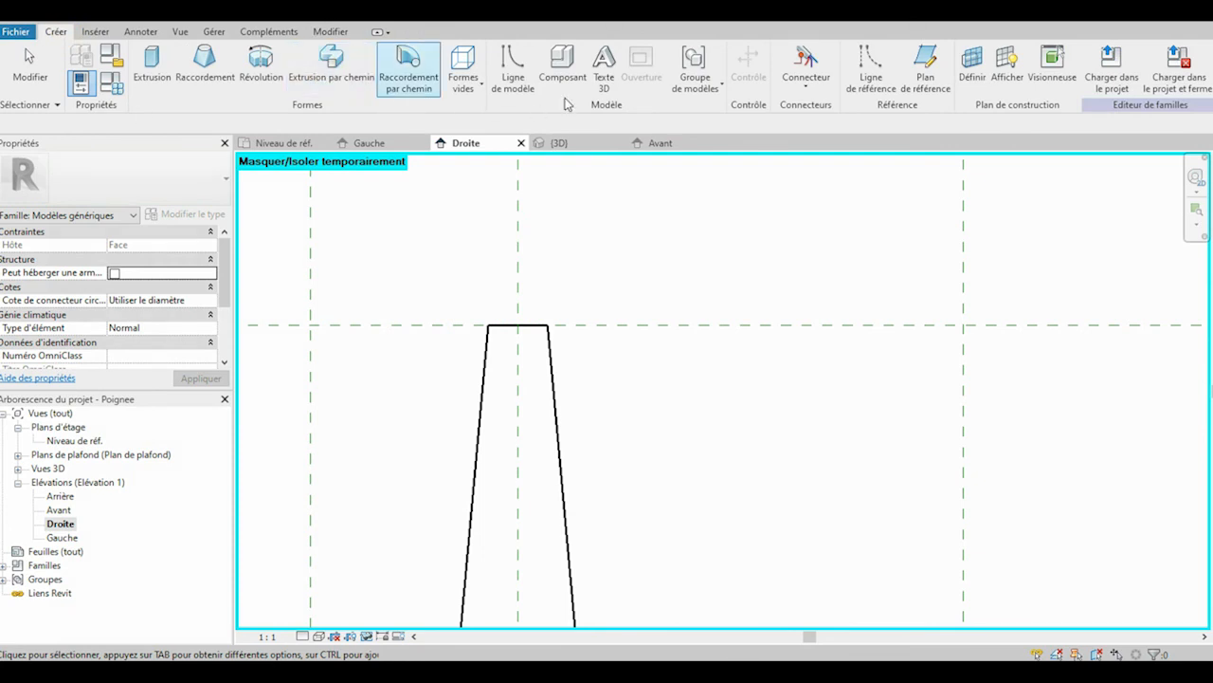
pyautogui.click(529, 82)
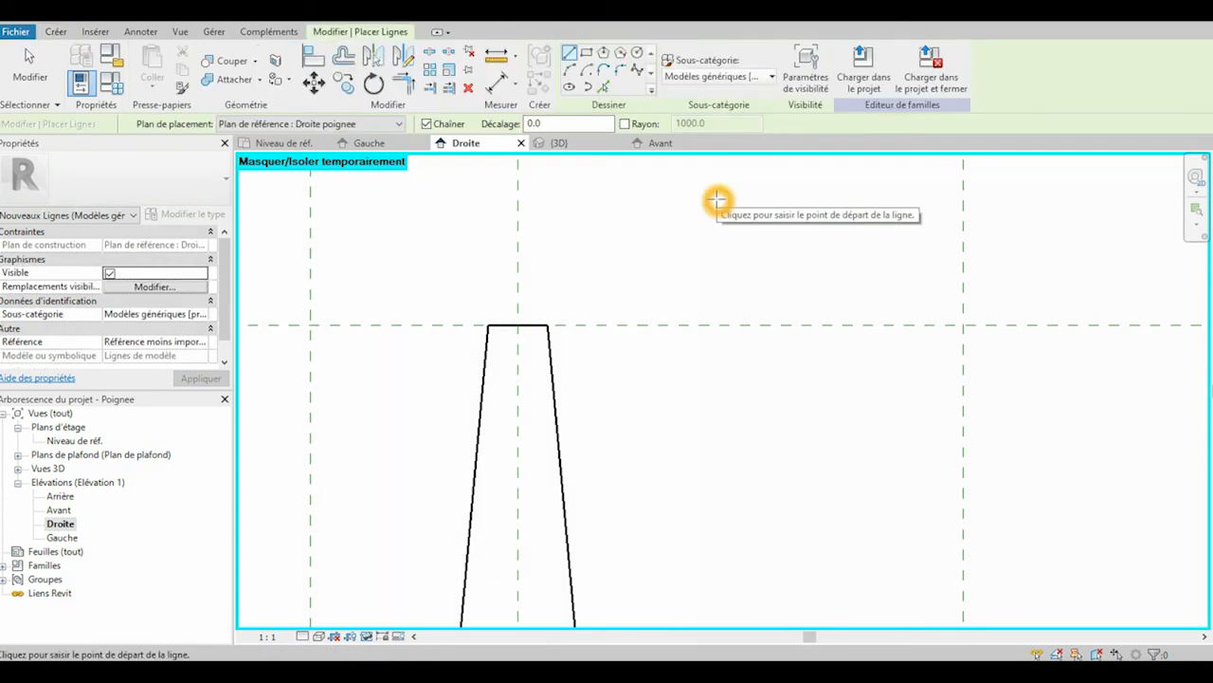
pyautogui.click(389, 123)
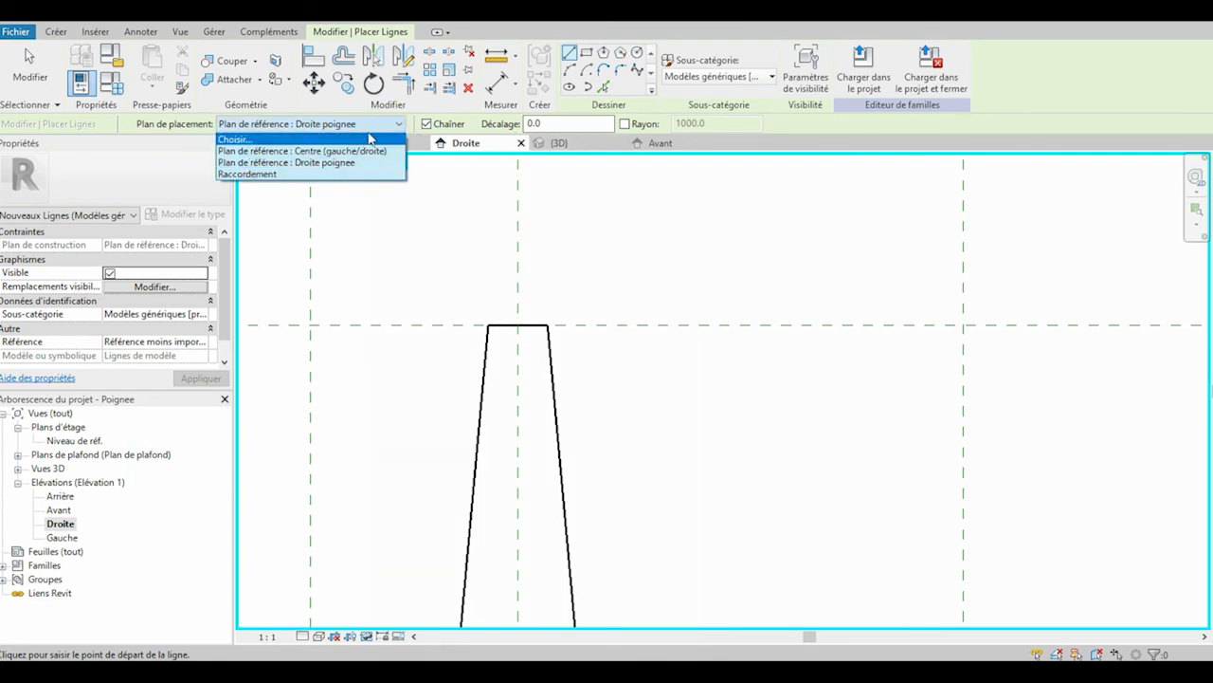
pyautogui.click(378, 128)
pyautogui.click(603, 86)
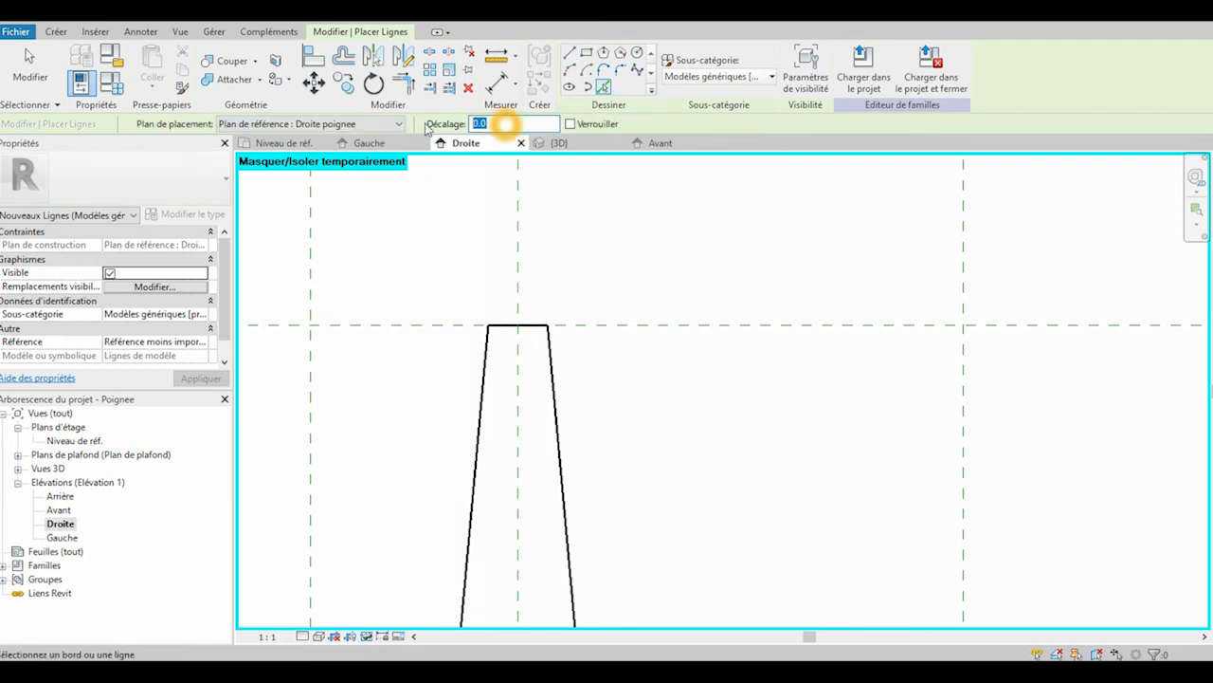
pyautogui.click(479, 403)
pyautogui.click(551, 395)
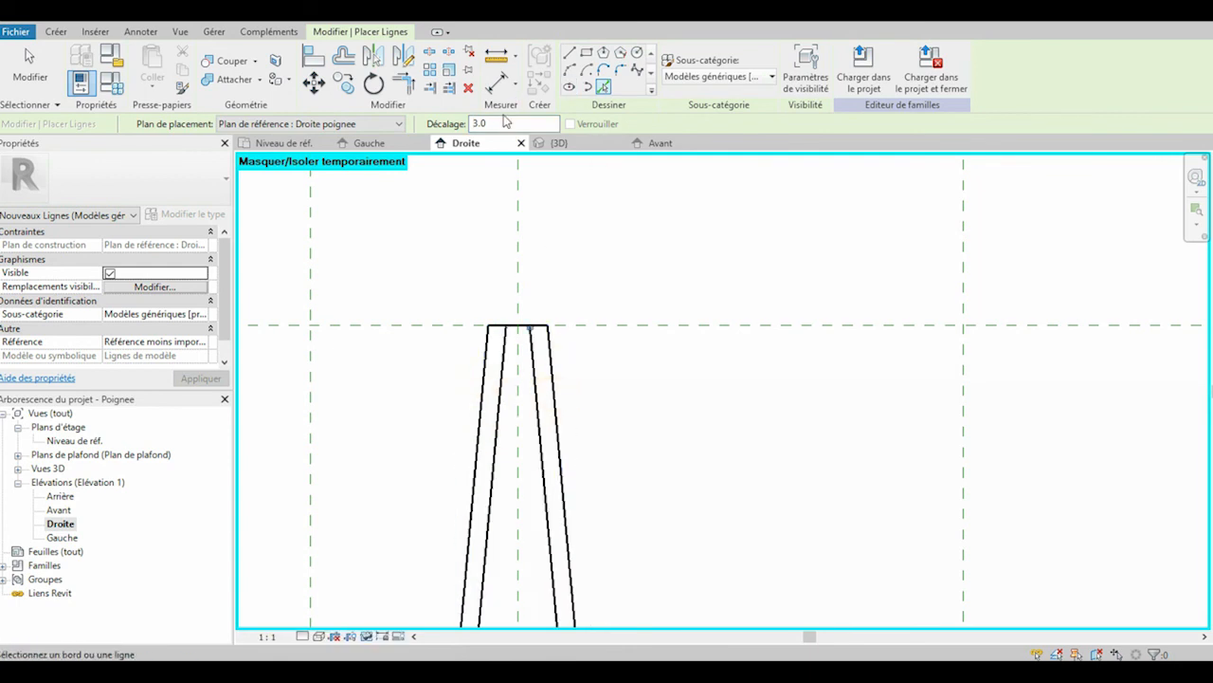
# Pick a model line on the handle's top edge with zero offset and trim it to corners with the two inner sloping lines
pyautogui.doubleClick(505, 123)
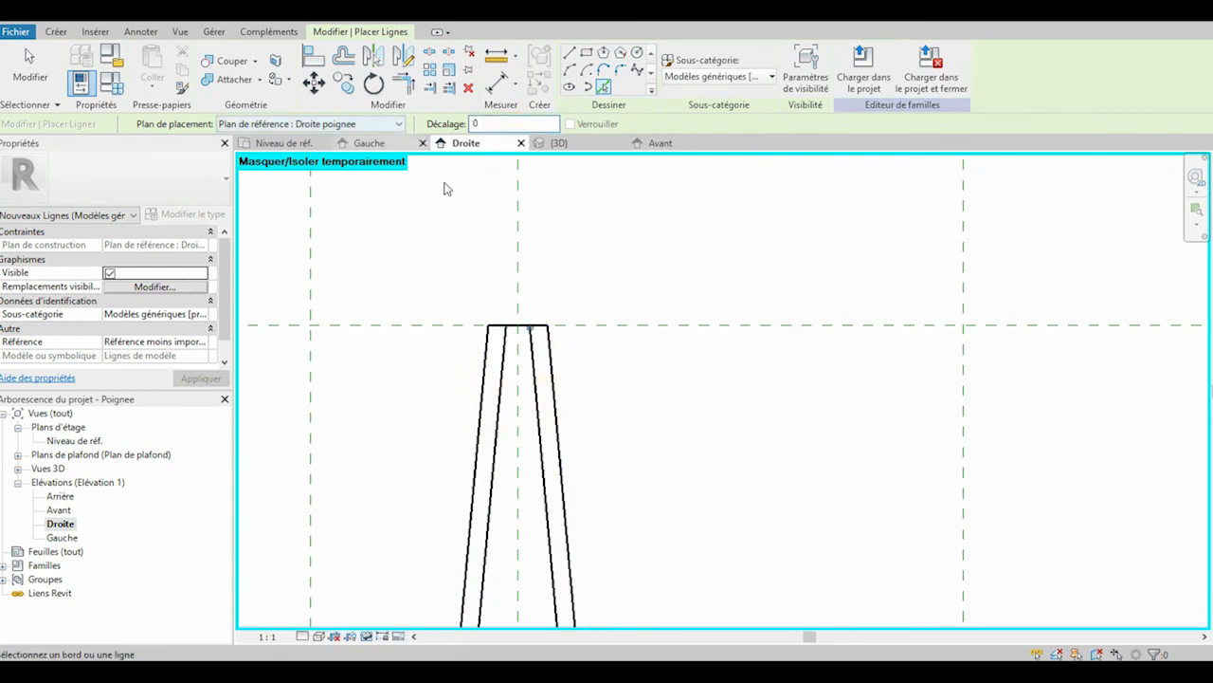
pyautogui.click(503, 328)
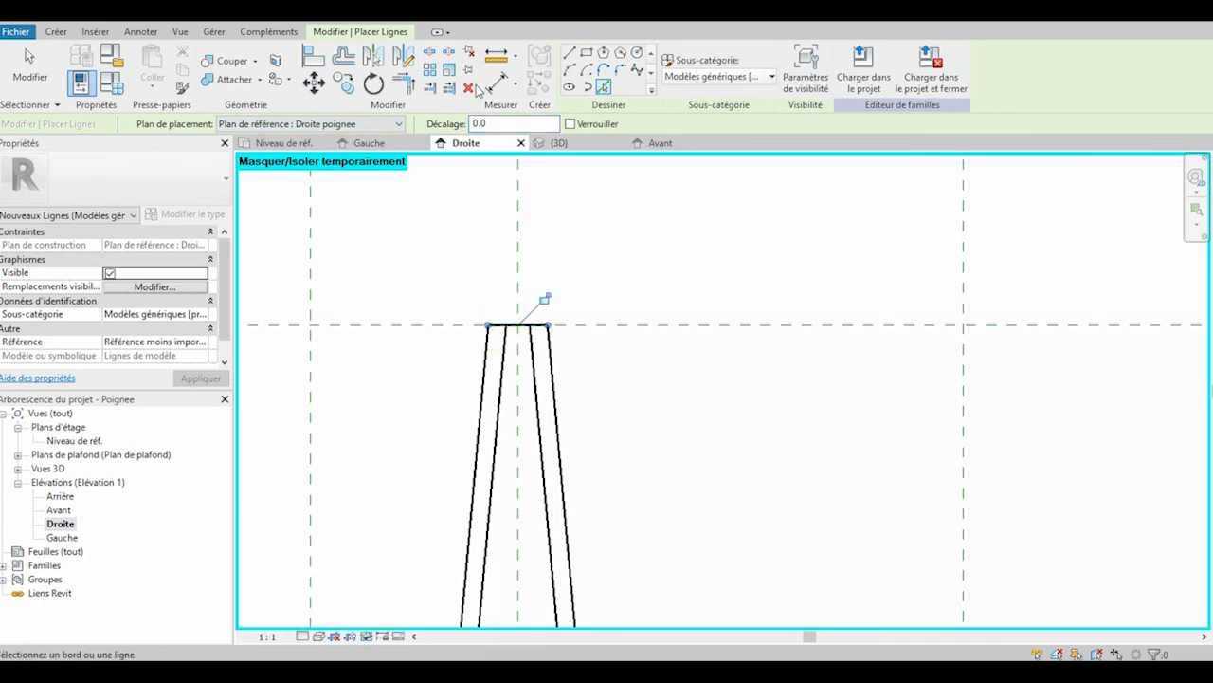
pyautogui.click(404, 84)
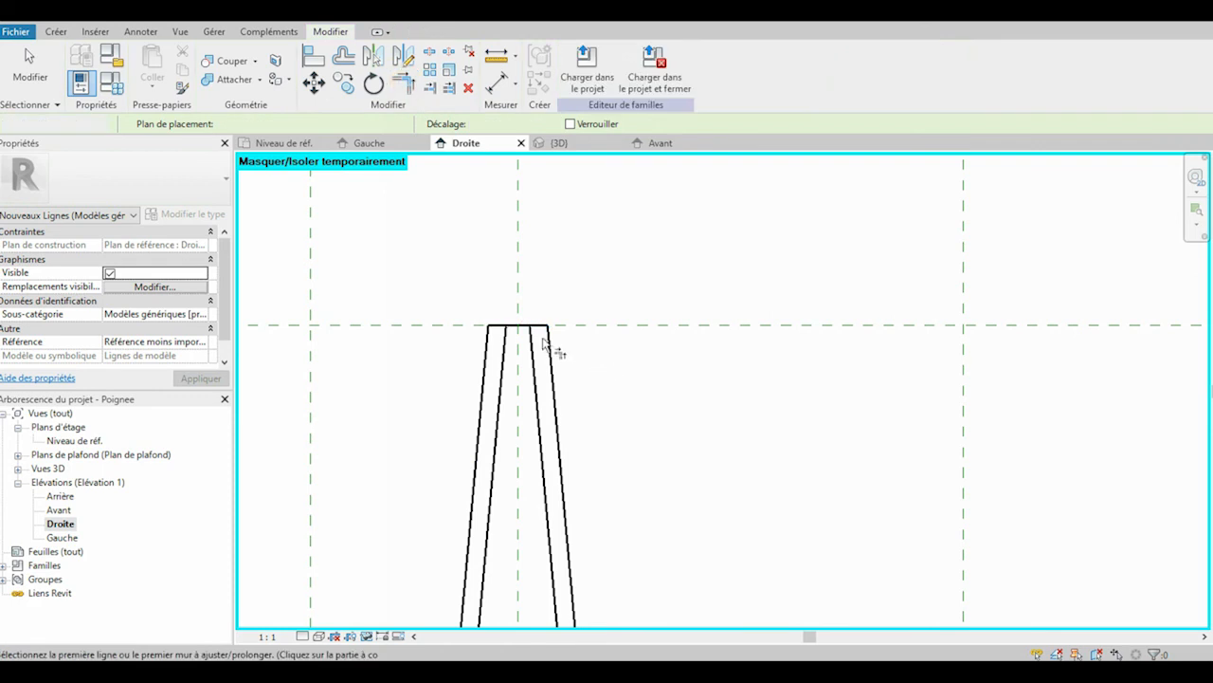
pyautogui.click(513, 326)
pyautogui.click(528, 337)
pyautogui.click(531, 342)
pyautogui.click(525, 329)
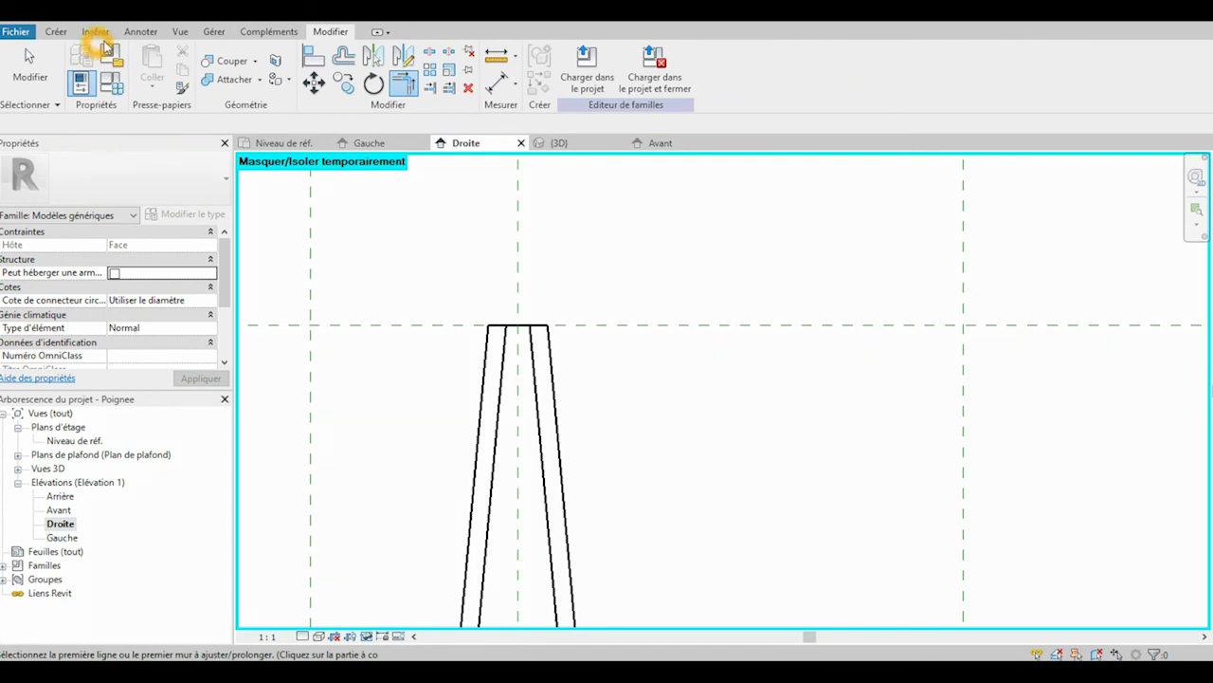
# Create a model line offset 10 mm below the handle's top edge
pyautogui.click(56, 31)
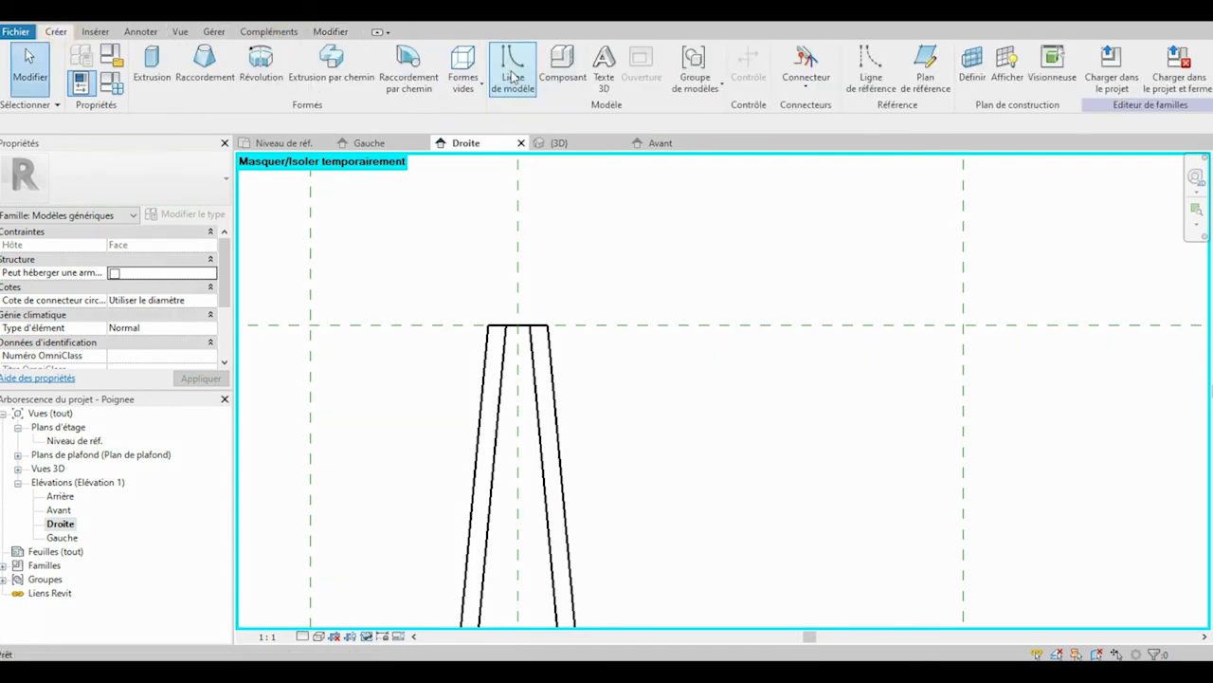
pyautogui.click(512, 76)
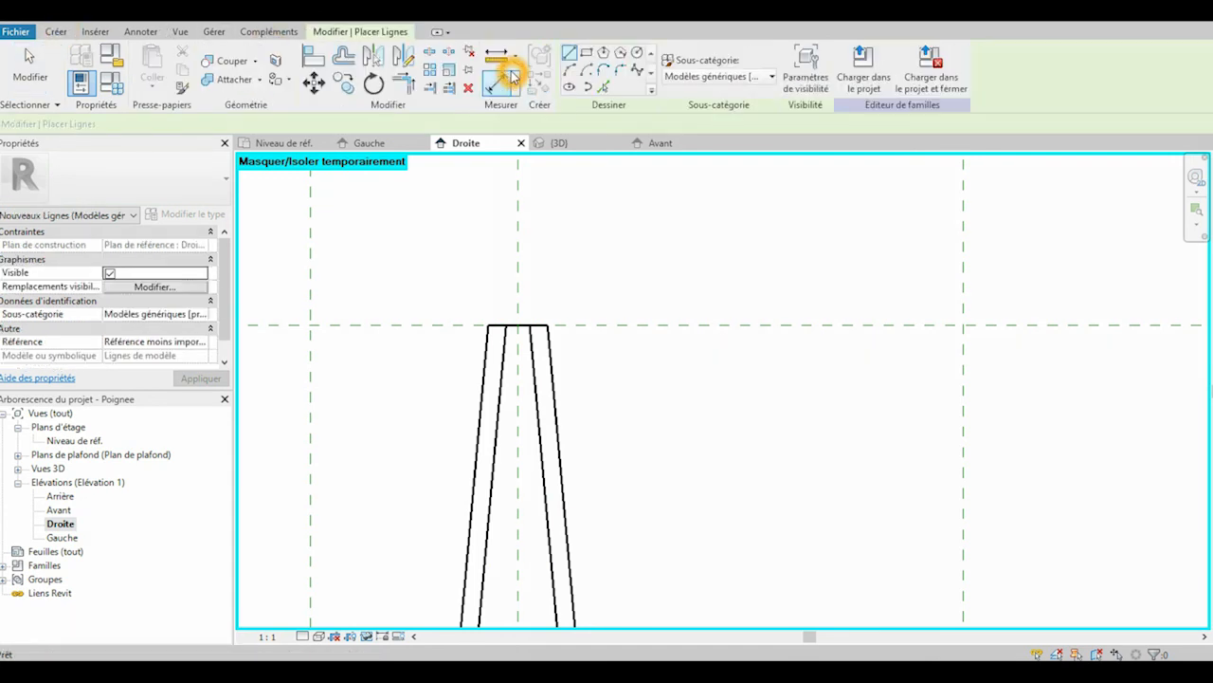
pyautogui.click(605, 88)
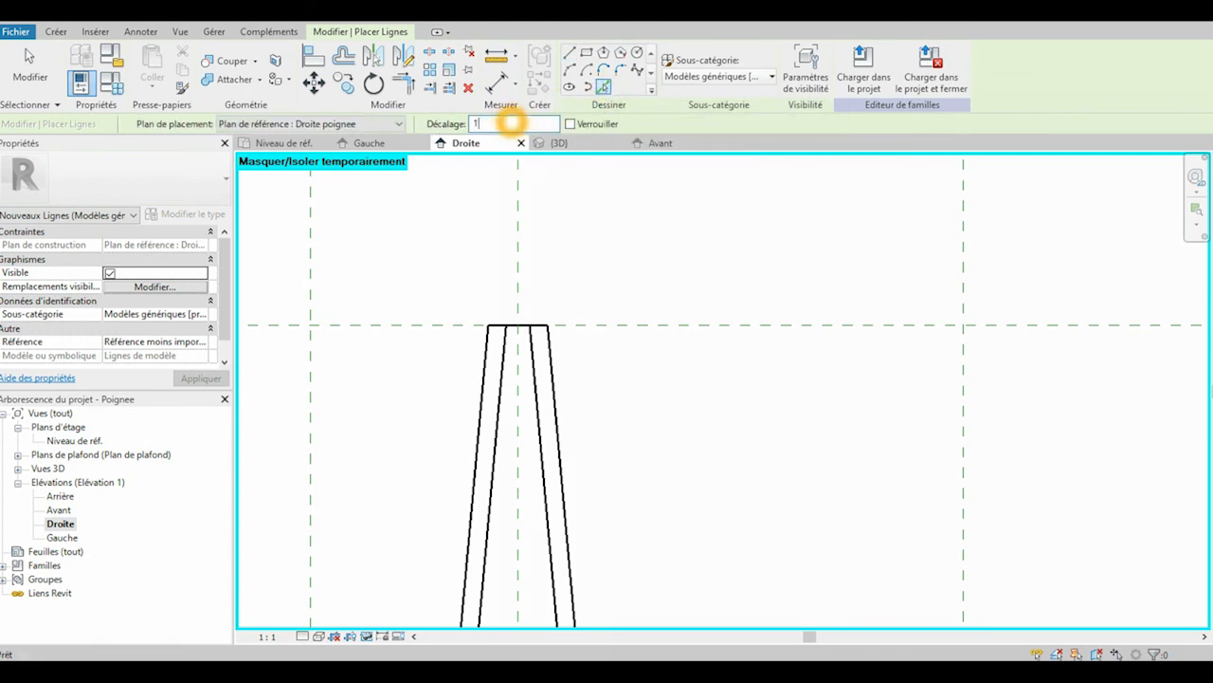
pyautogui.click(521, 328)
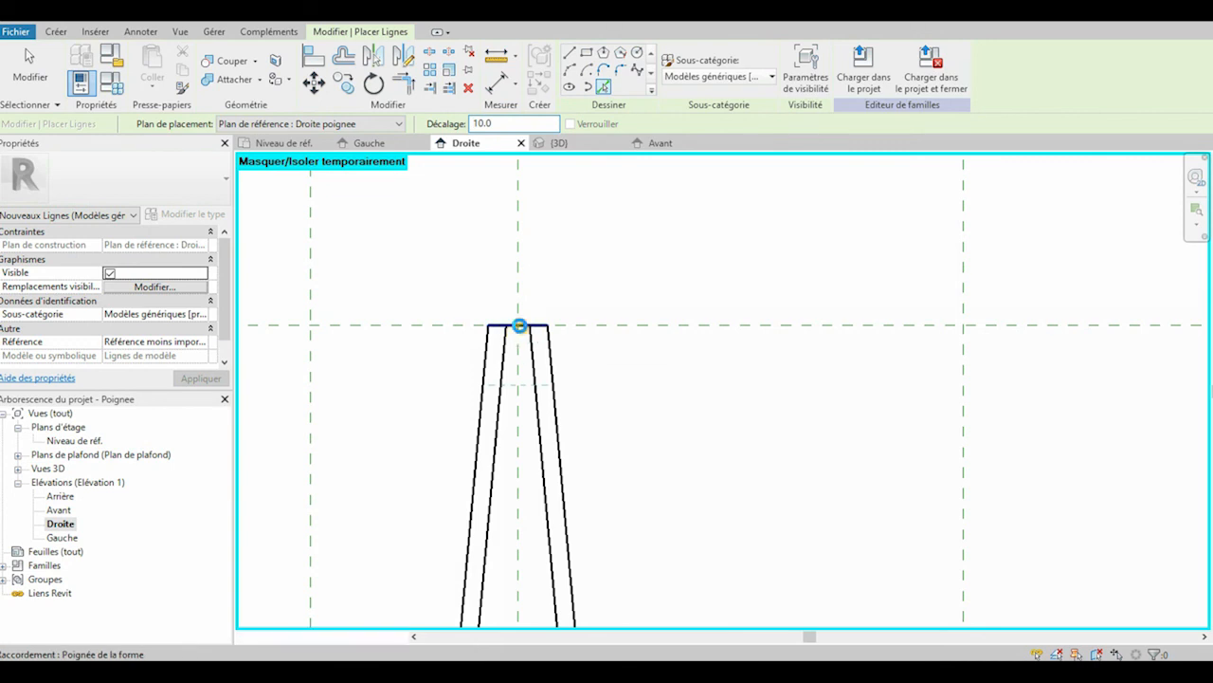
# Trim the lower horizontal line and the two inner sloping lines to corners, closing a small trapezoid outline
pyautogui.click(399, 96)
pyautogui.click(516, 386)
pyautogui.click(509, 380)
pyautogui.click(520, 380)
pyautogui.click(531, 382)
pyautogui.press('Escape')
pyautogui.press('Escape')
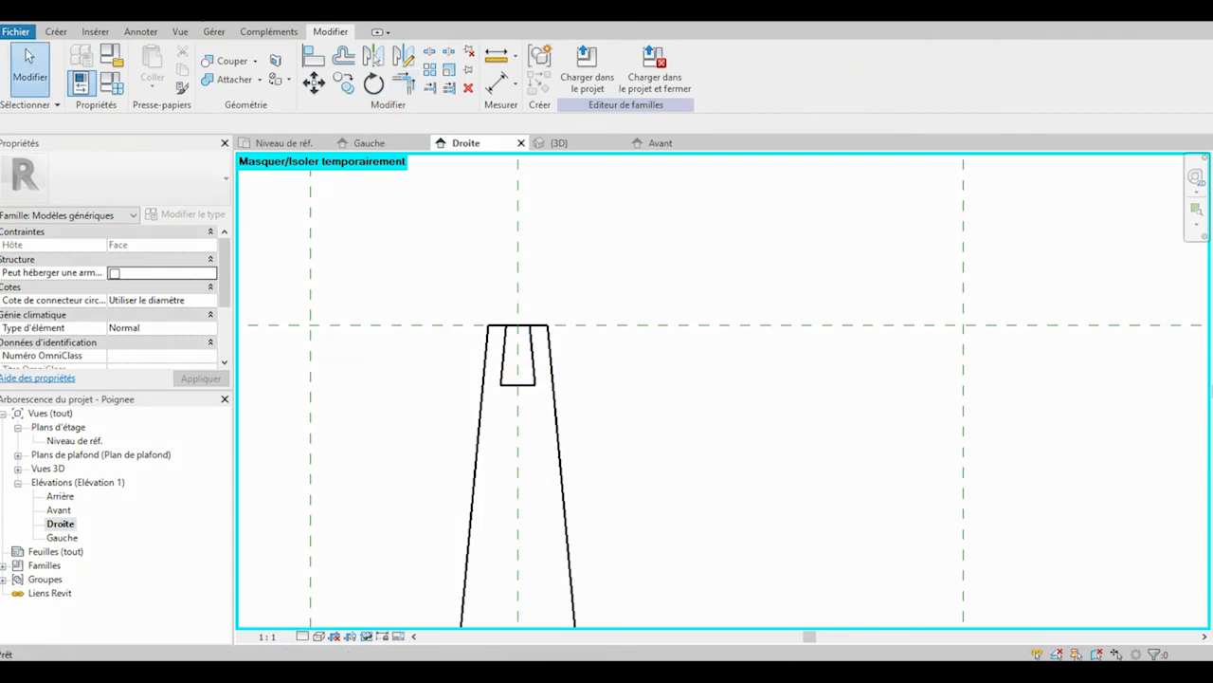
# In the 3D view, start a solid blend and set its work plane by picking the stem's flat side face
pyautogui.click(284, 12)
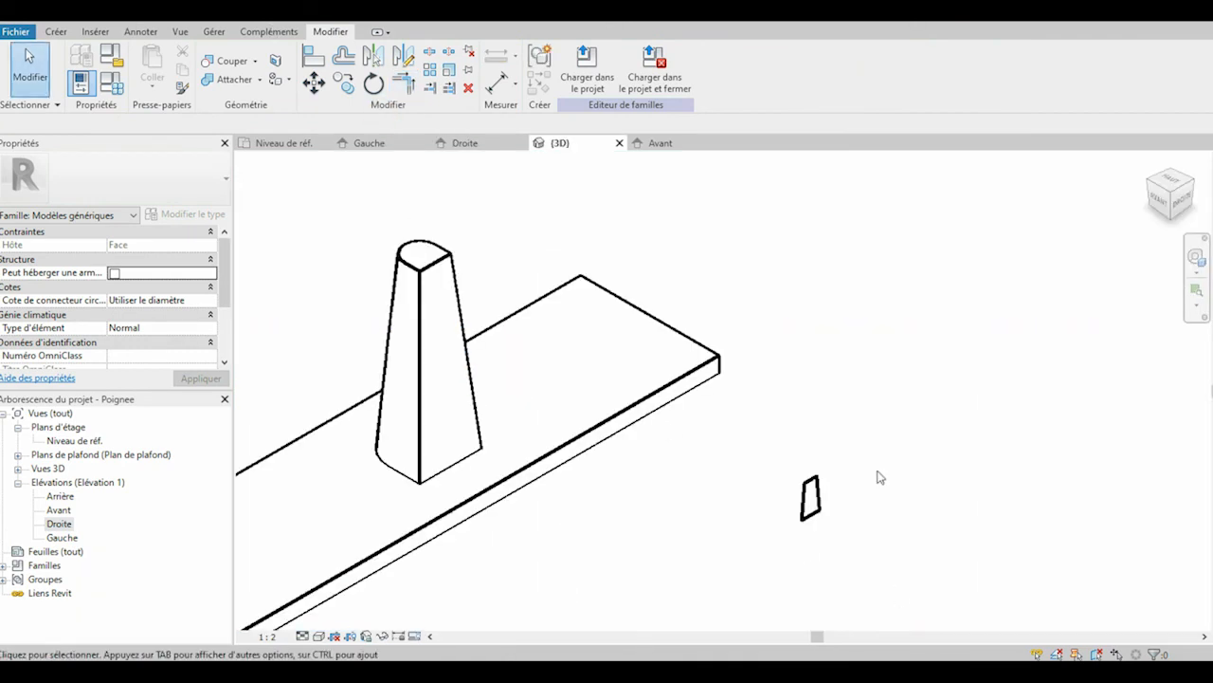
pyautogui.click(894, 504)
pyautogui.click(875, 444)
pyautogui.click(717, 448)
pyautogui.click(53, 31)
pyautogui.click(204, 59)
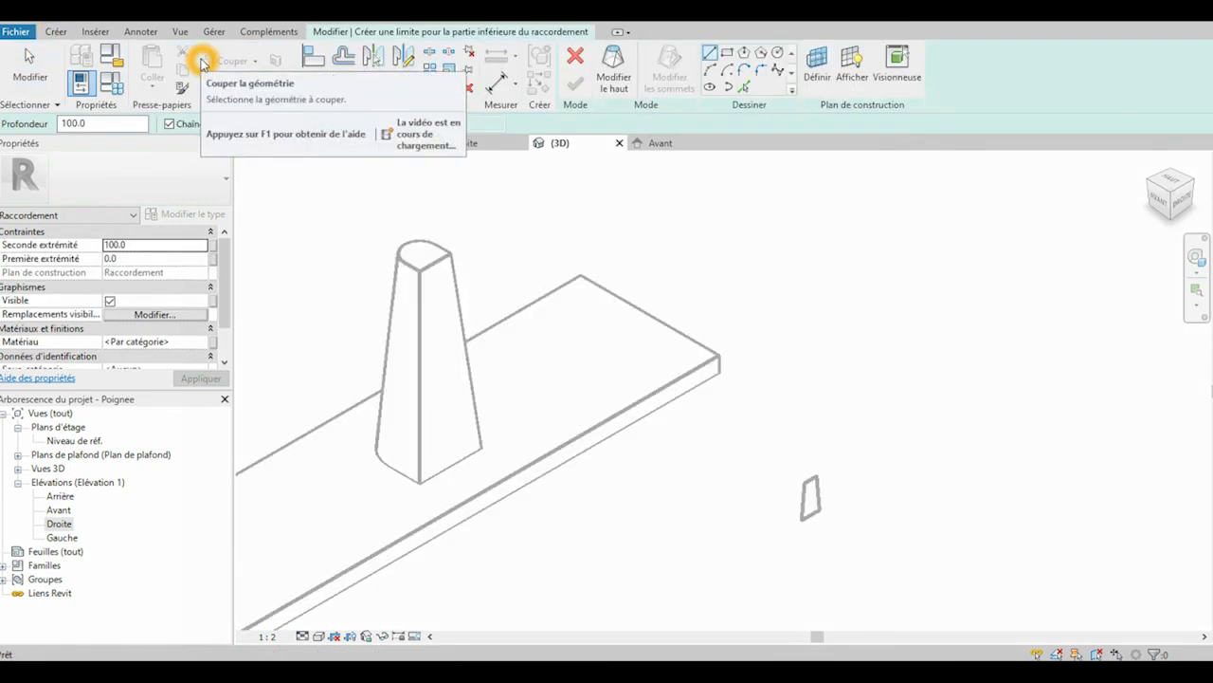
pyautogui.click(747, 87)
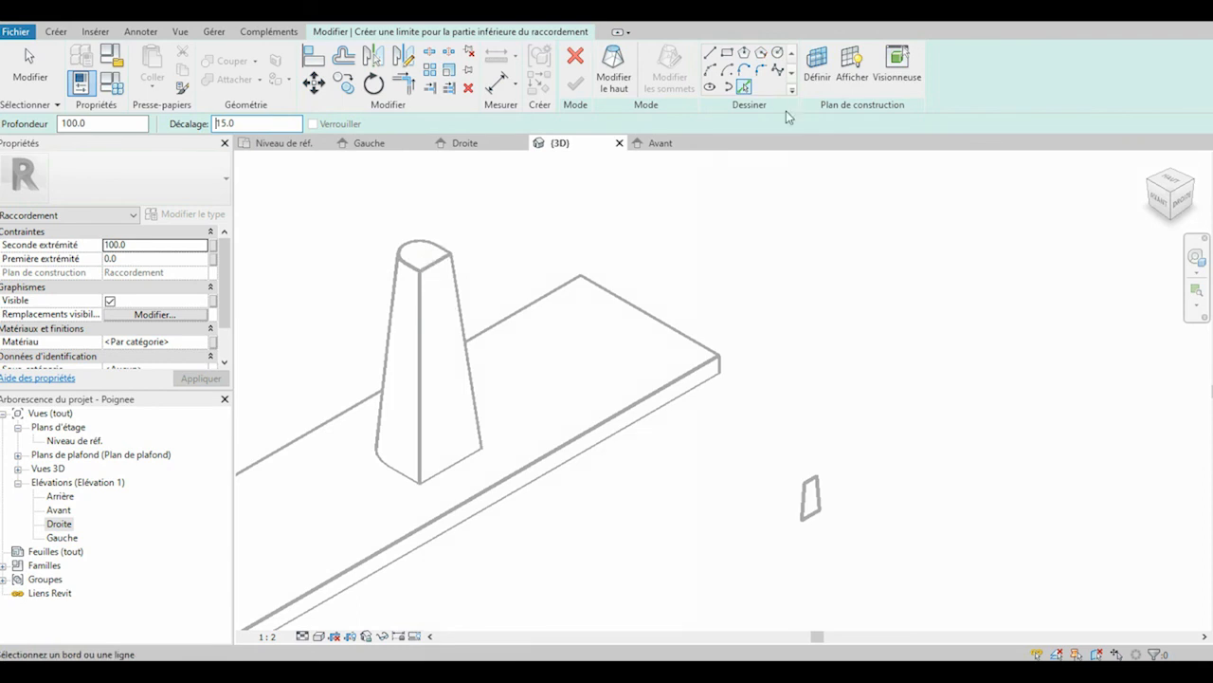
pyautogui.click(818, 71)
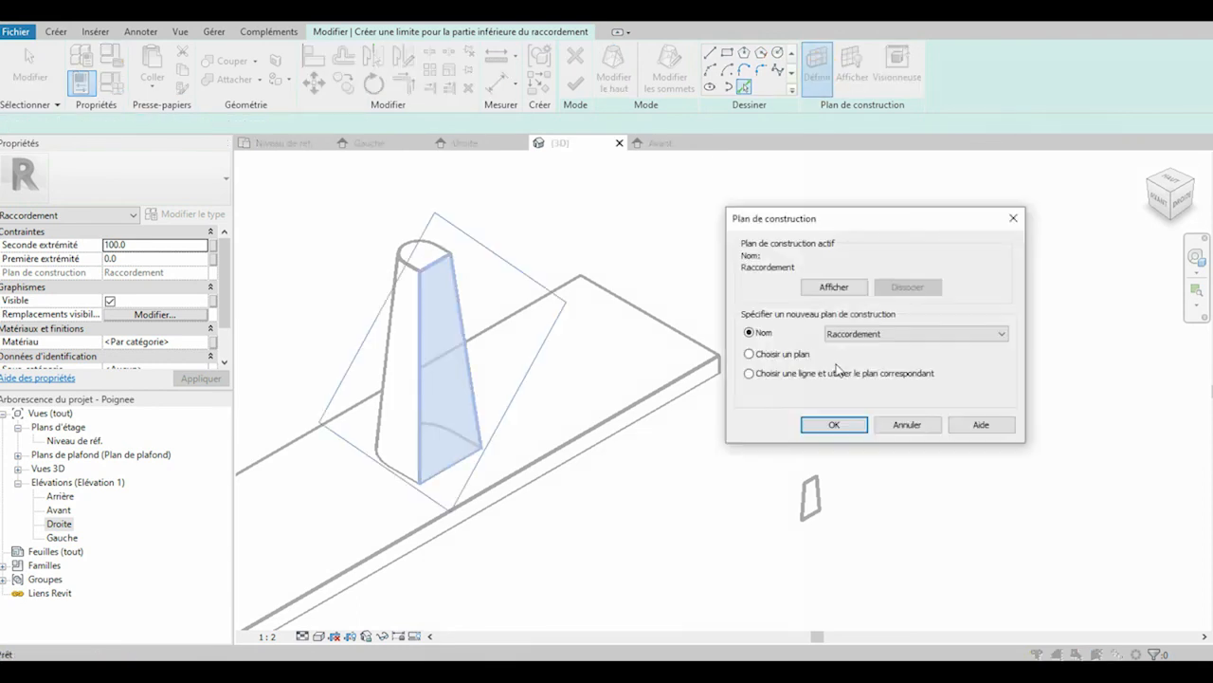
pyautogui.click(888, 336)
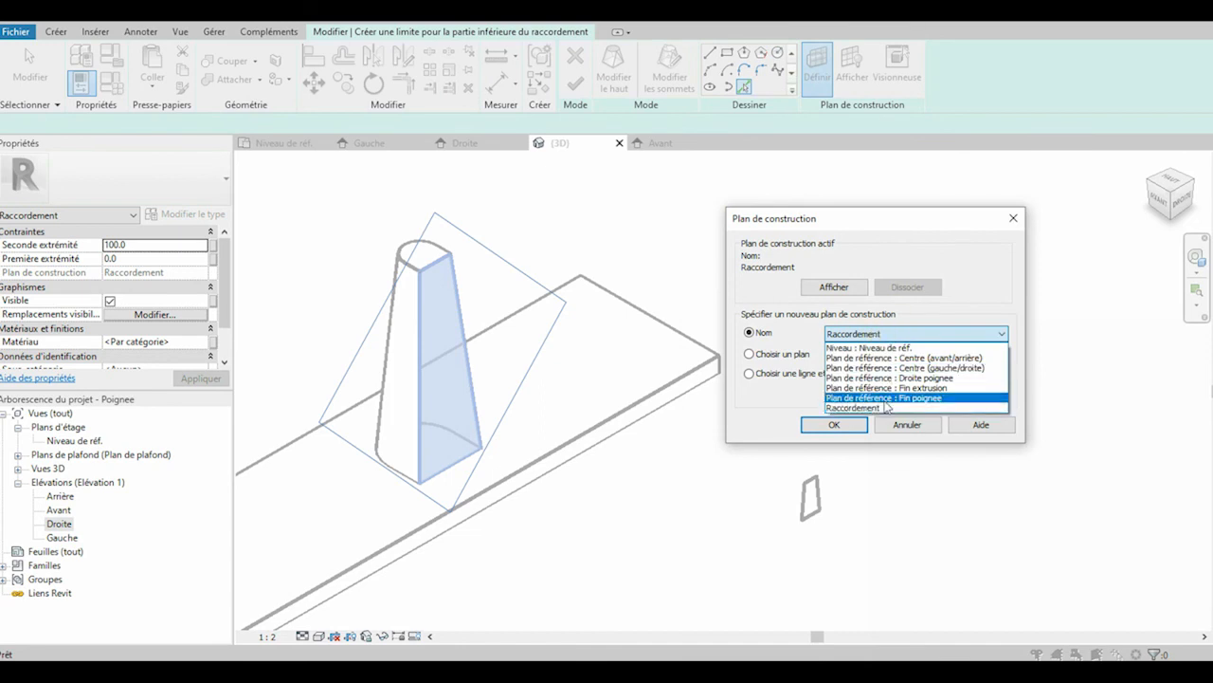
pyautogui.click(884, 407)
pyautogui.click(923, 332)
pyautogui.click(924, 334)
pyautogui.click(758, 354)
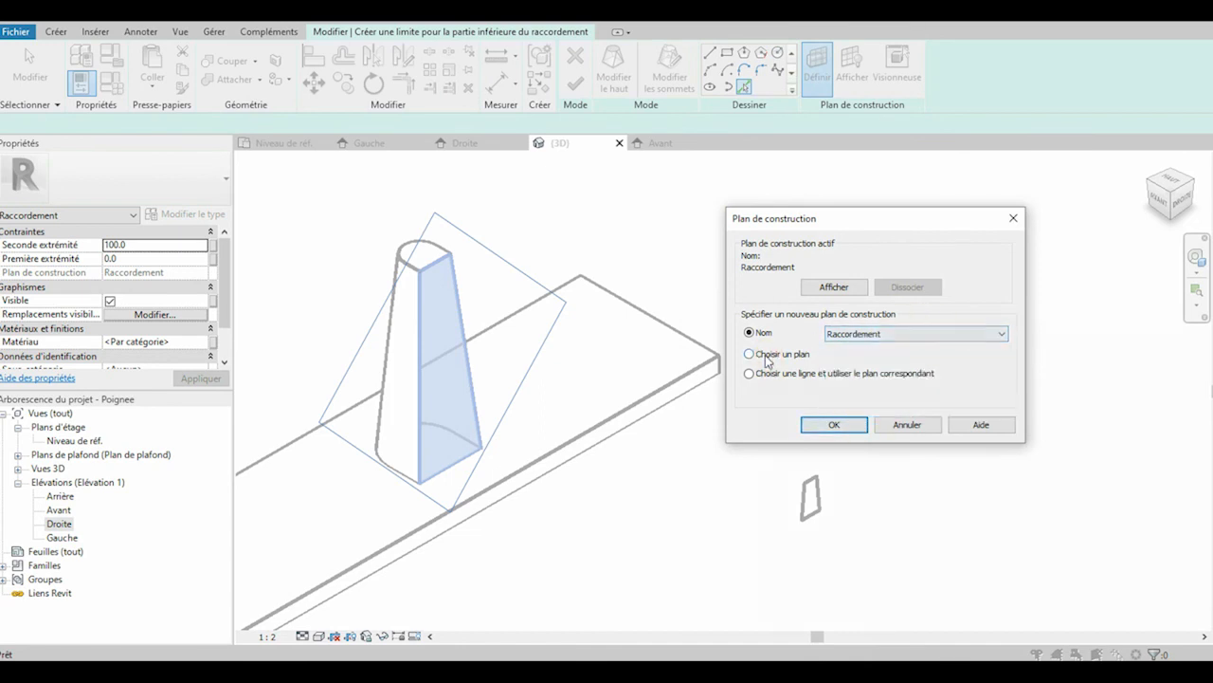
pyautogui.click(844, 424)
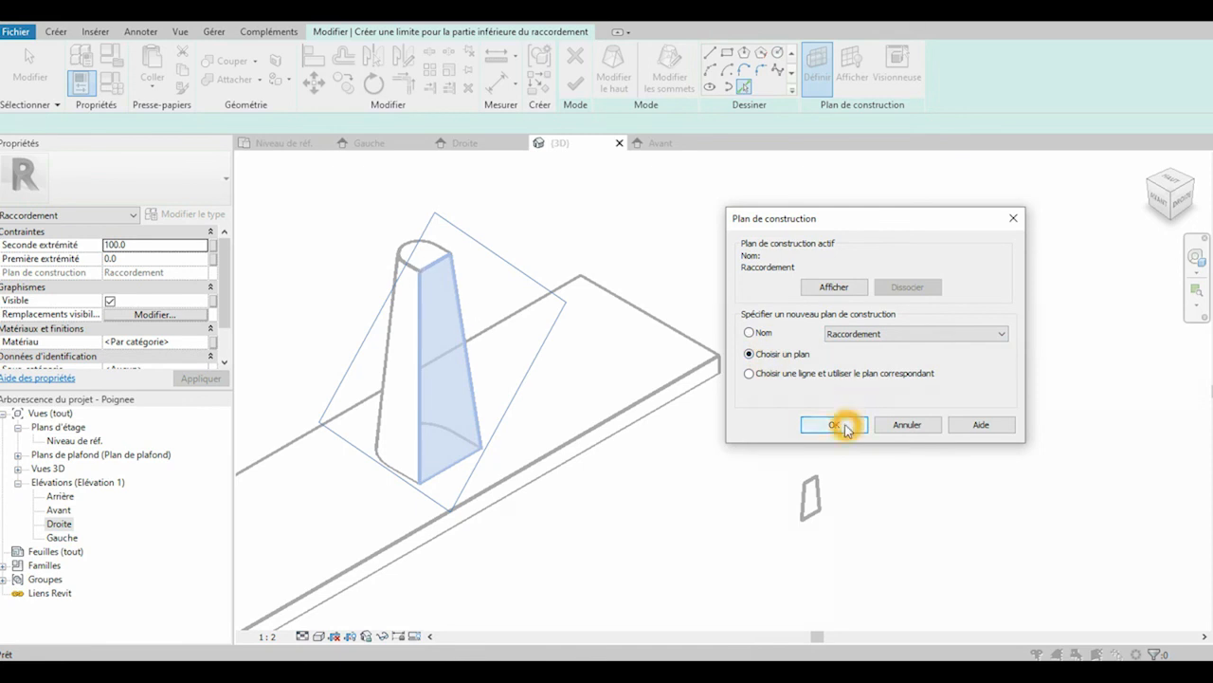
pyautogui.click(421, 285)
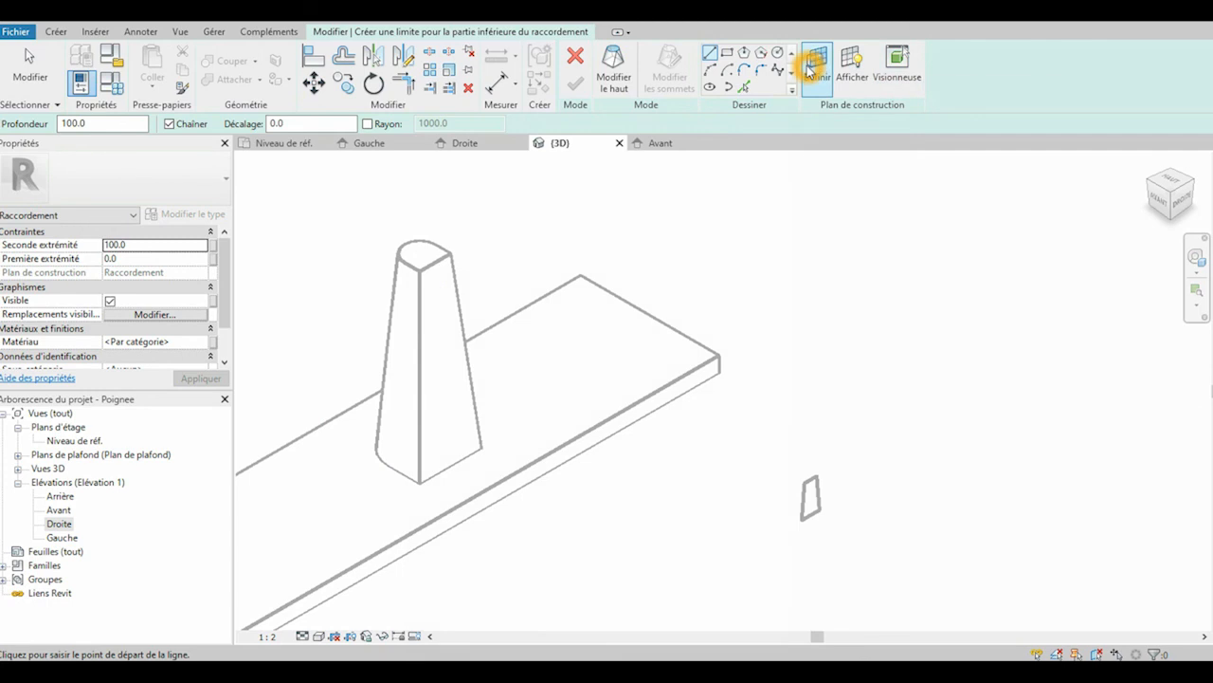
# For the blend's base, pick a line offset 15 mm below the flat face's top edge and zero-offset lines on its two sloping edges
pyautogui.click(745, 87)
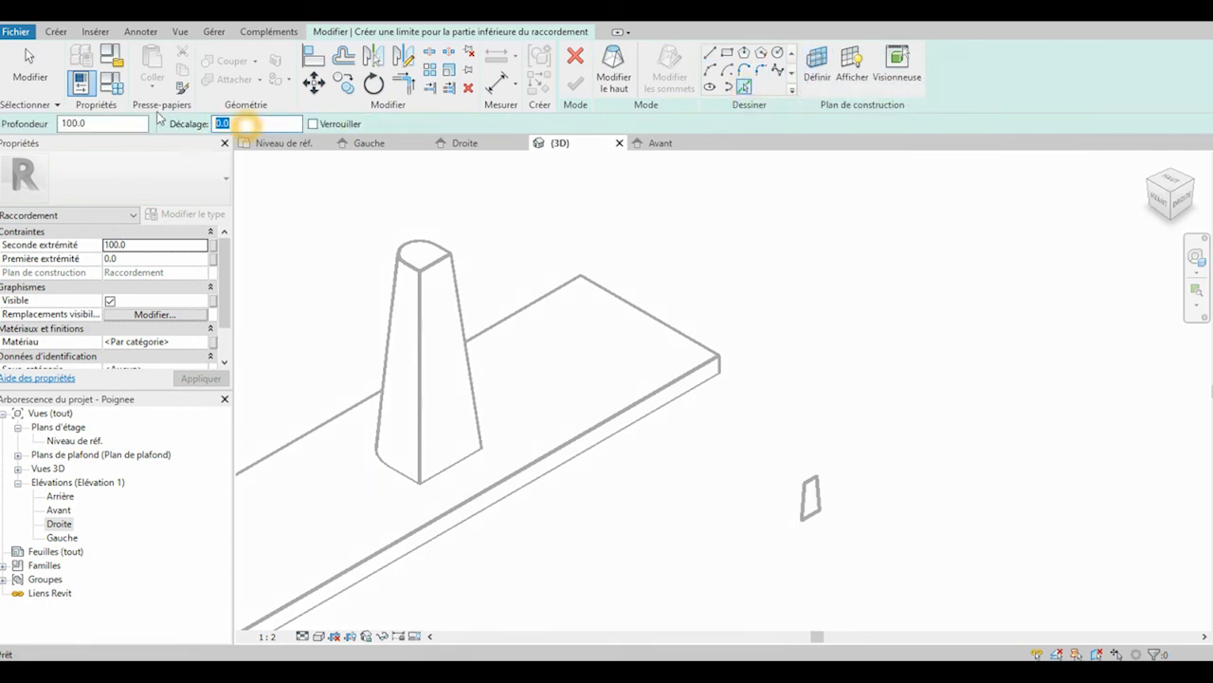
pyautogui.click(452, 252)
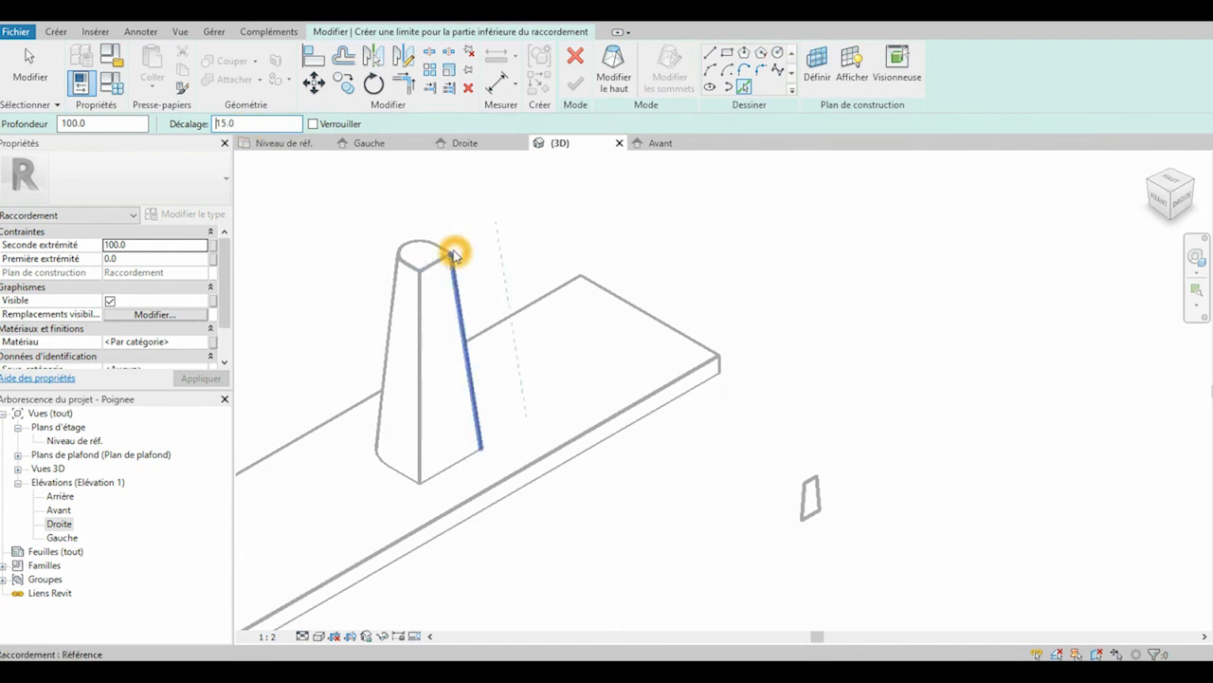
pyautogui.click(435, 268)
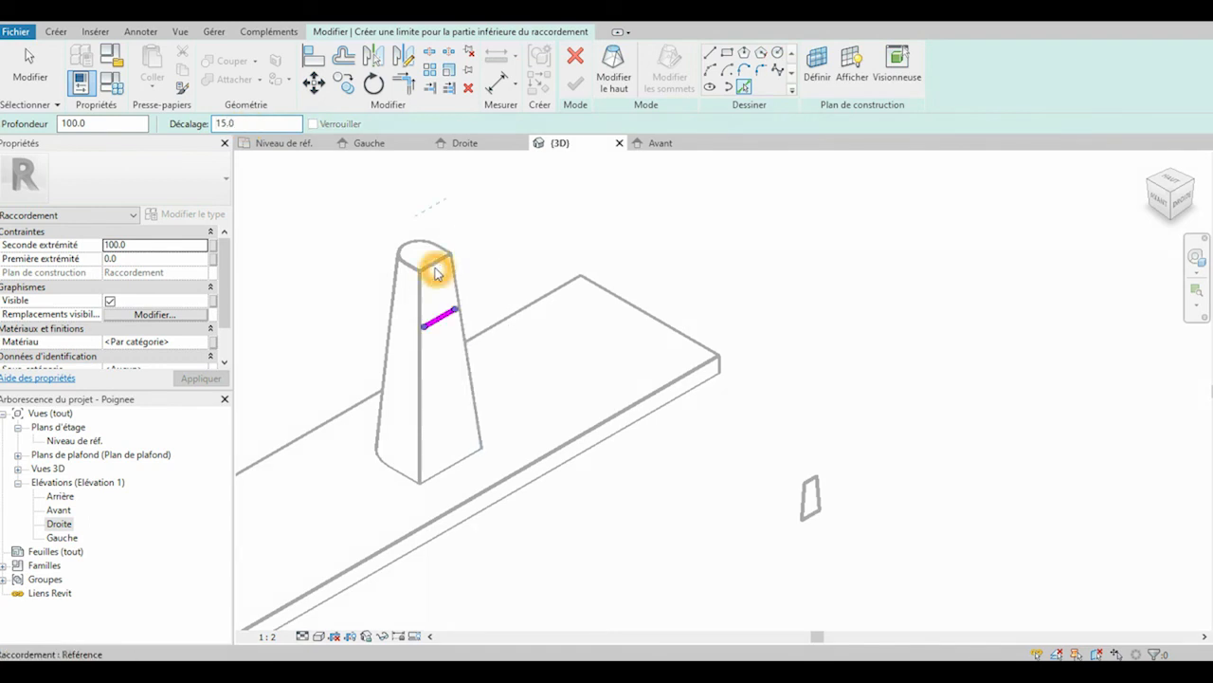
pyautogui.doubleClick(240, 123)
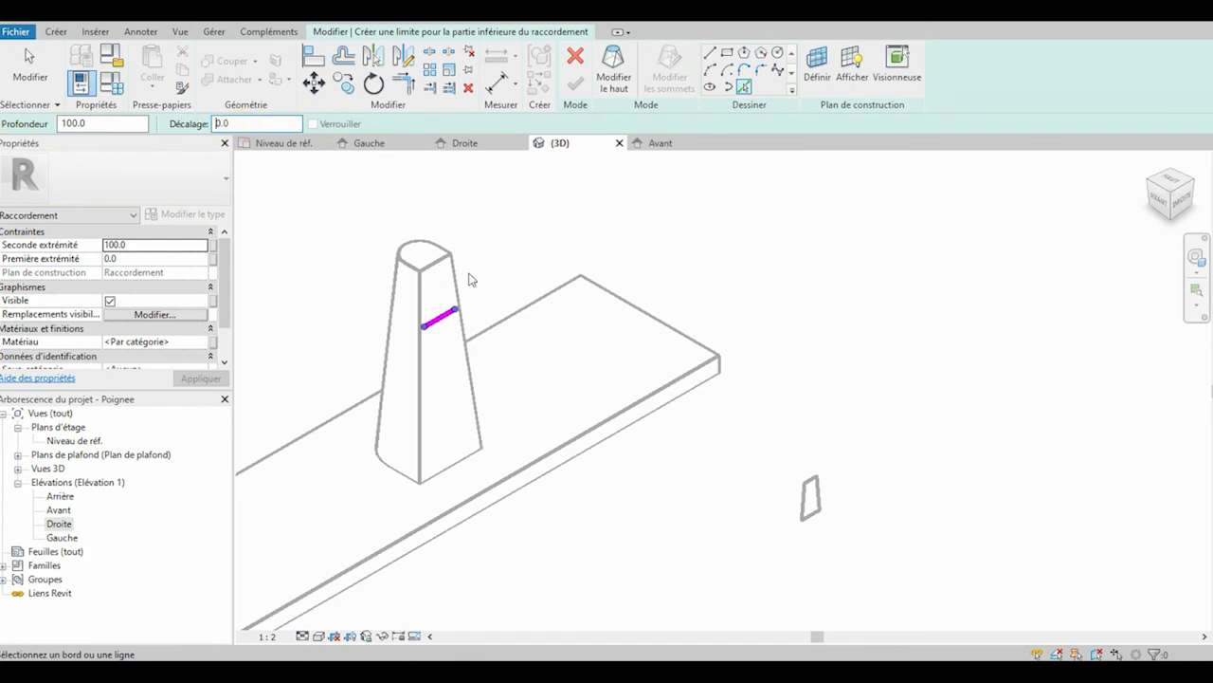
pyautogui.click(422, 295)
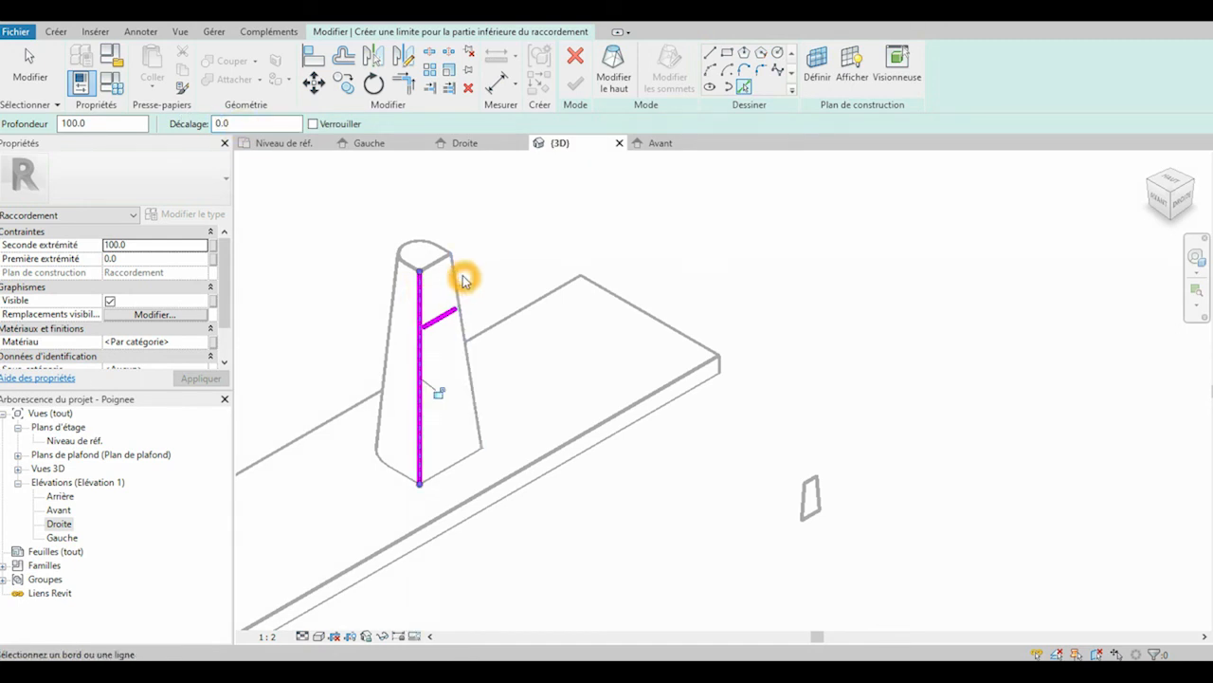
pyautogui.click(455, 274)
# Trim the sloping lines to corners with the offset line and close the base outline with a line on the face's top edge
pyautogui.click(403, 84)
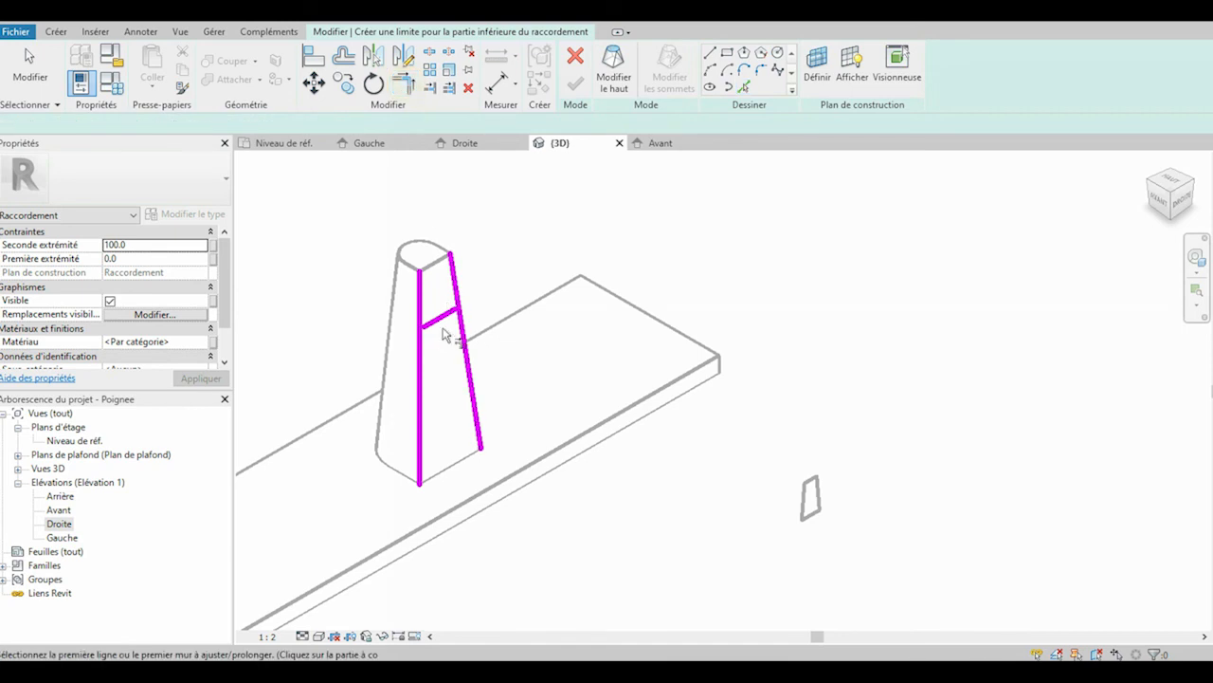
pyautogui.click(421, 318)
pyautogui.click(438, 318)
pyautogui.click(439, 316)
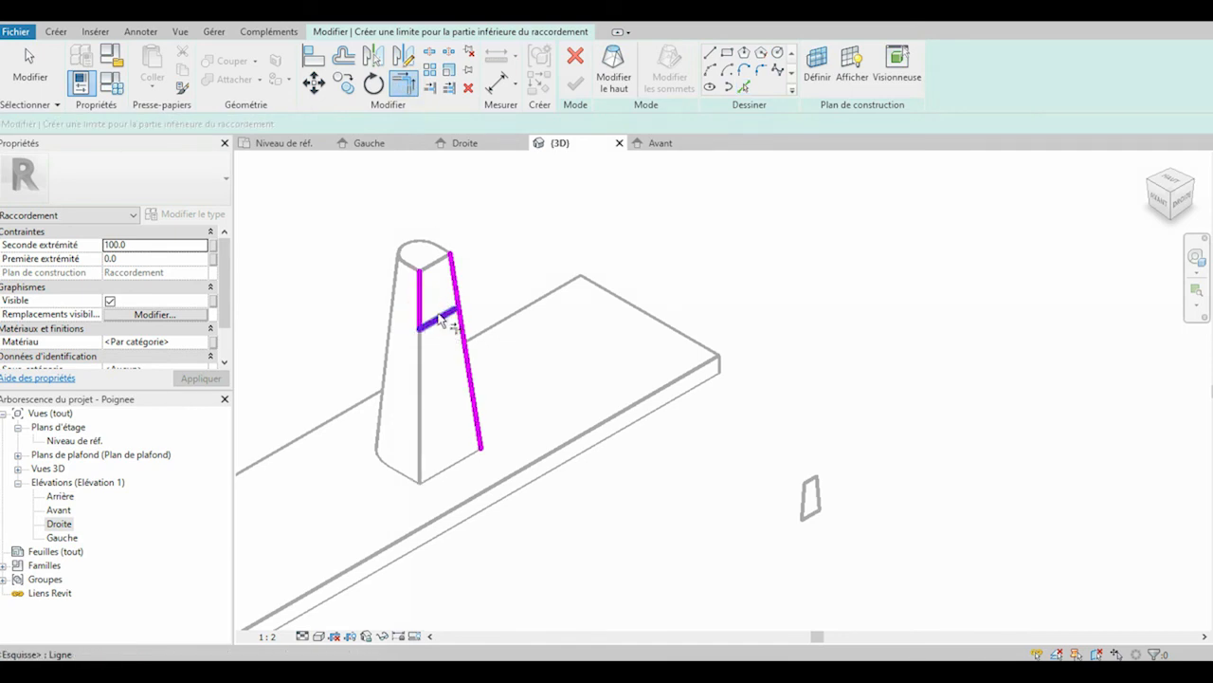
pyautogui.click(456, 294)
pyautogui.click(744, 87)
pyautogui.click(435, 266)
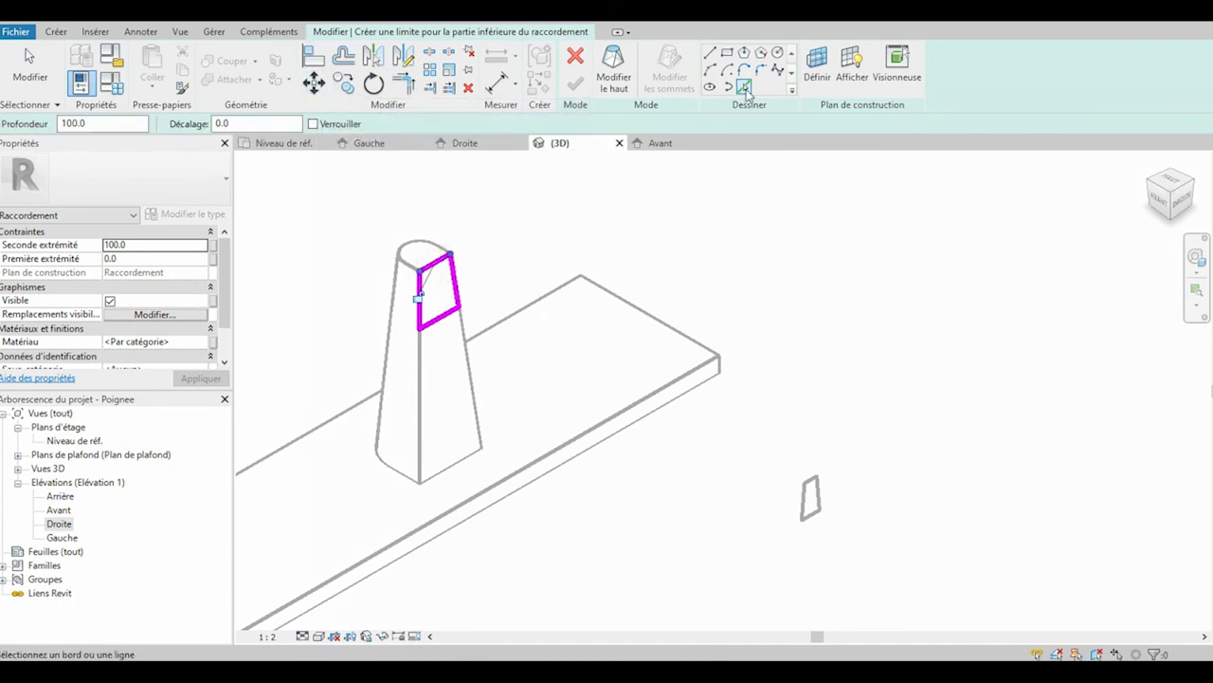
# Pick the small trapezoid's four model lines as the blend's top profile and finish the blend with a depth of 100
pyautogui.click(612, 67)
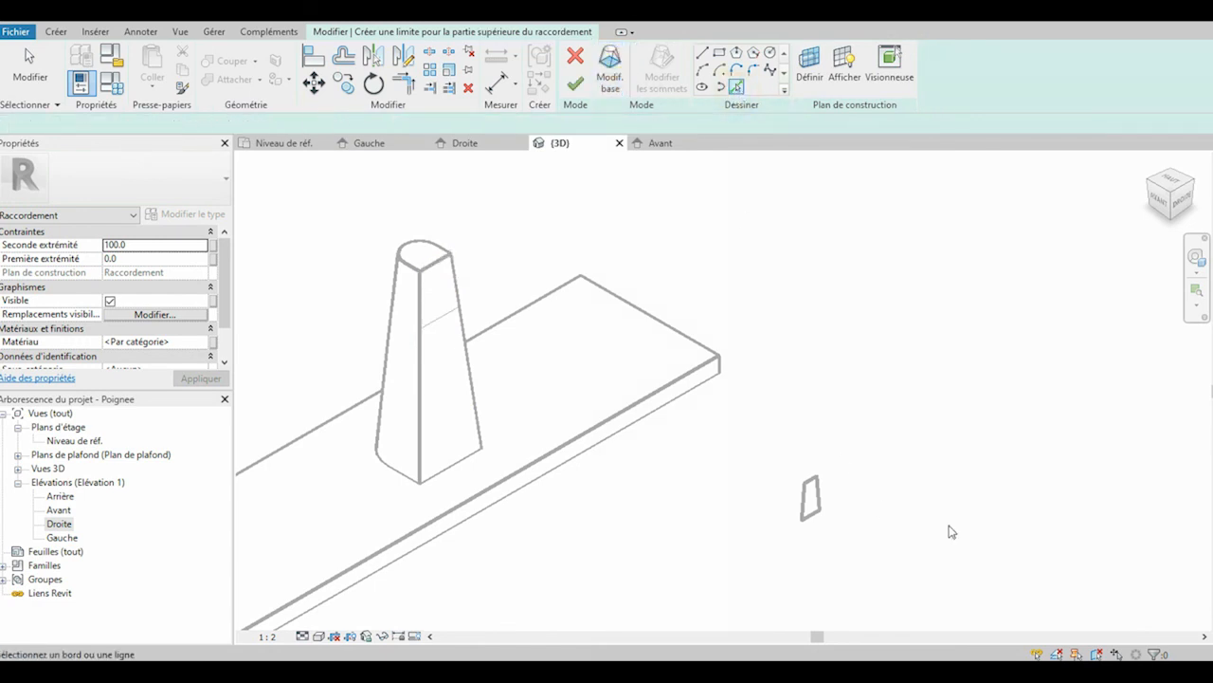
pyautogui.click(805, 498)
pyautogui.click(812, 483)
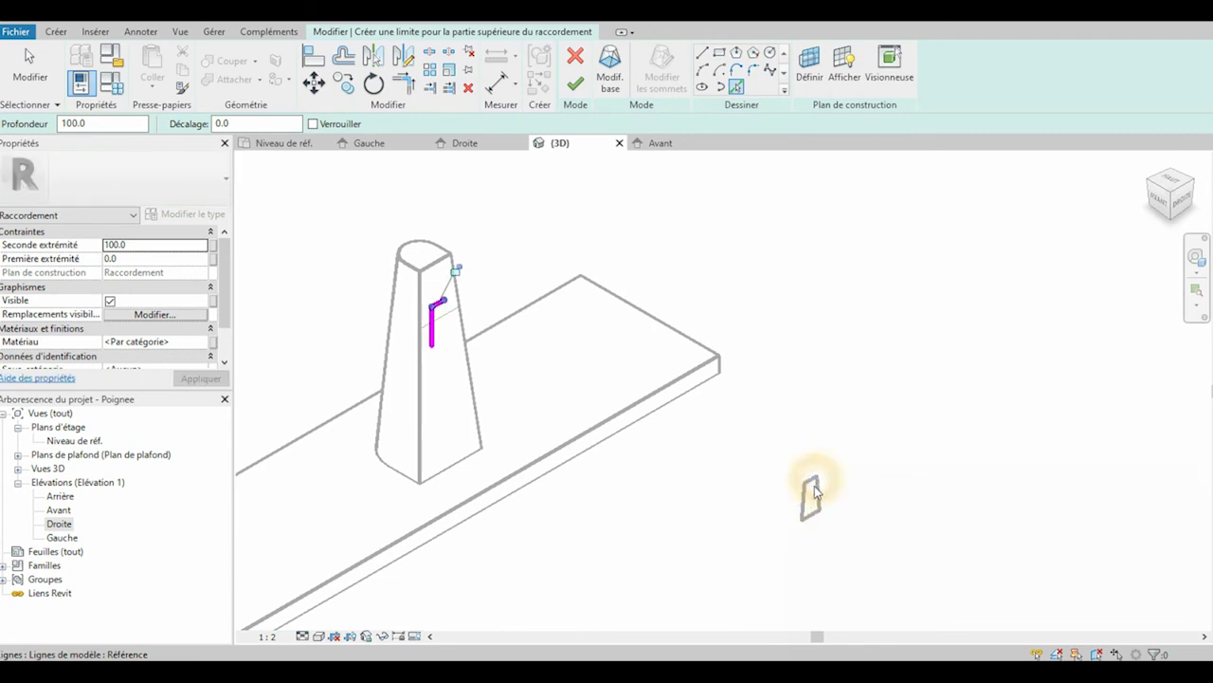
pyautogui.click(811, 519)
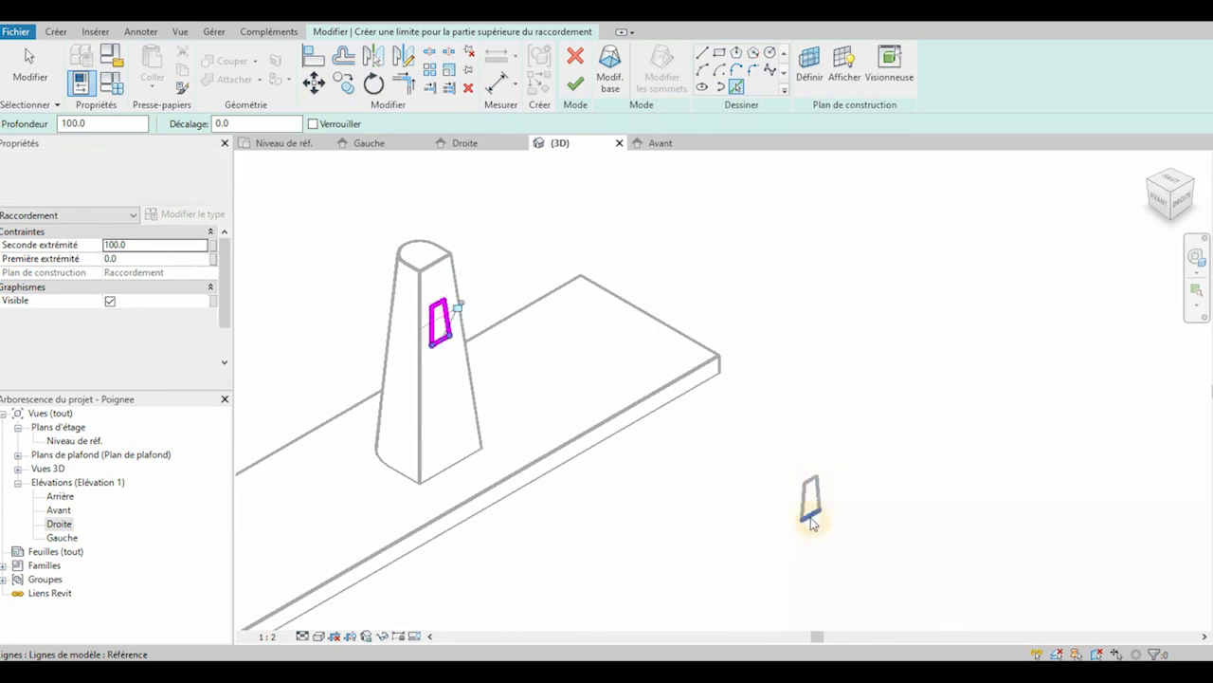
pyautogui.click(575, 83)
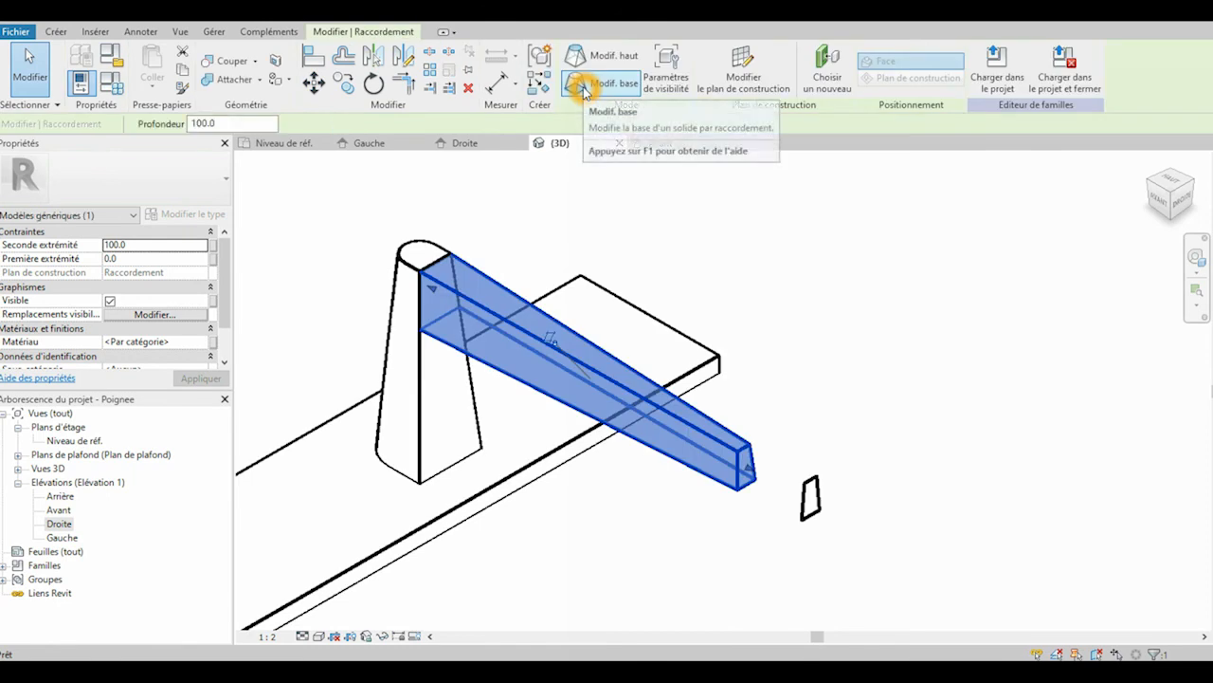
# In the Avant elevation, delete the trapezoid model lines beyond the blend's end
pyautogui.doubleClick(60, 511)
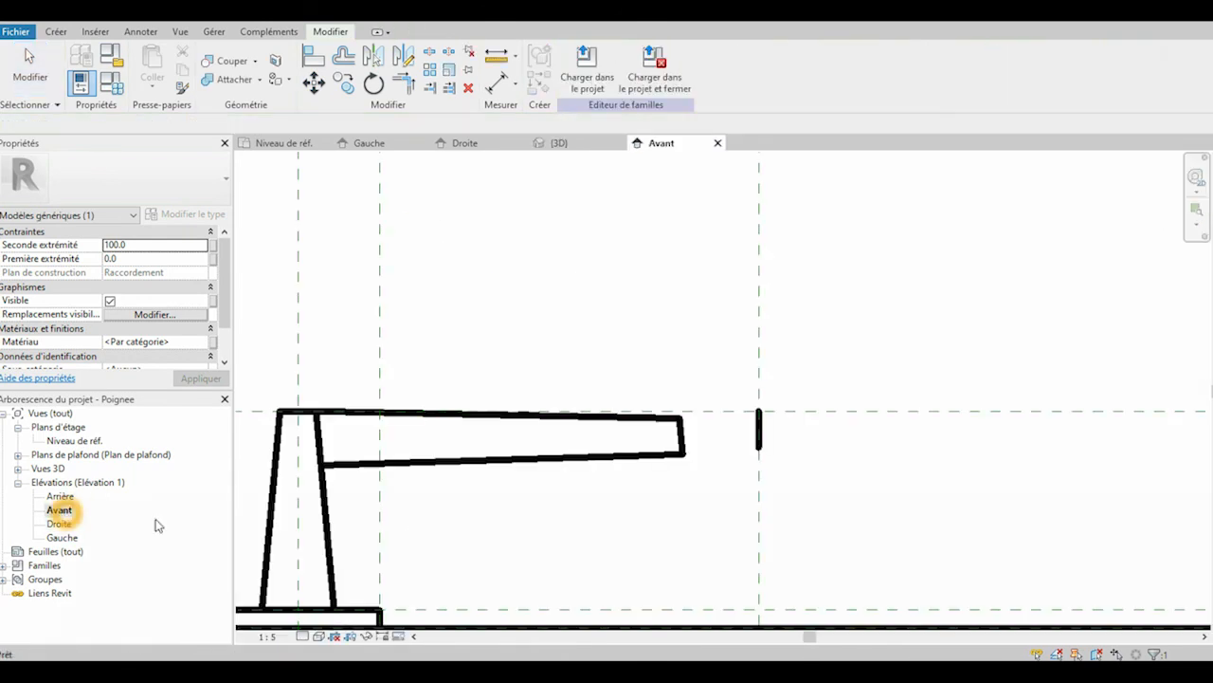
pyautogui.moveTo(733, 358); pyautogui.dragTo(788, 507)
pyautogui.press('Delete')
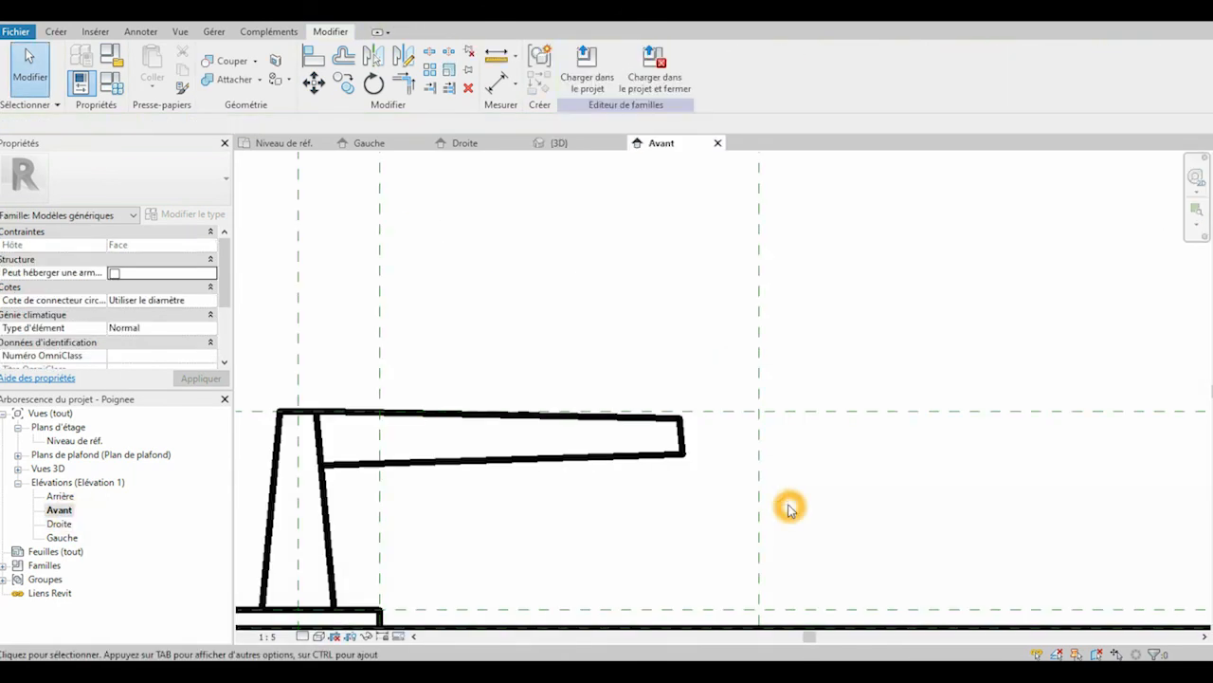
# Stretch the free end of the handle blend to the Droite poignee reference plane and check the handle in 3D
pyautogui.click(685, 441)
pyautogui.moveTo(685, 440); pyautogui.dragTo(762, 453)
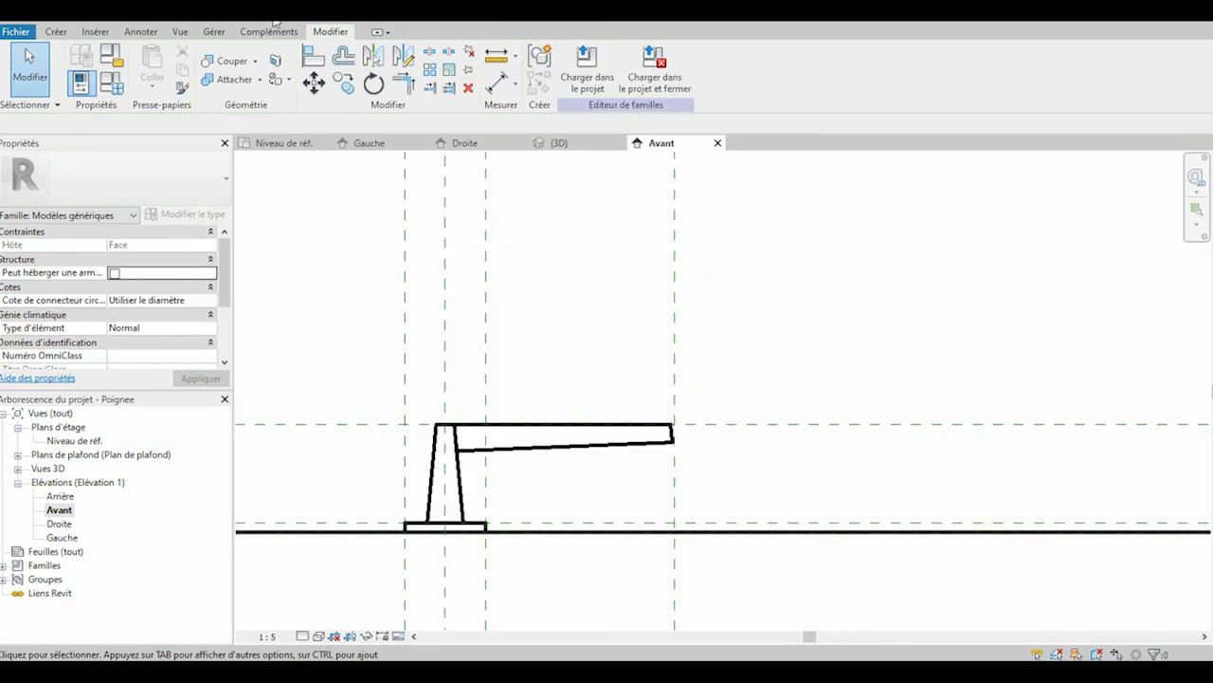
pyautogui.click(273, 16)
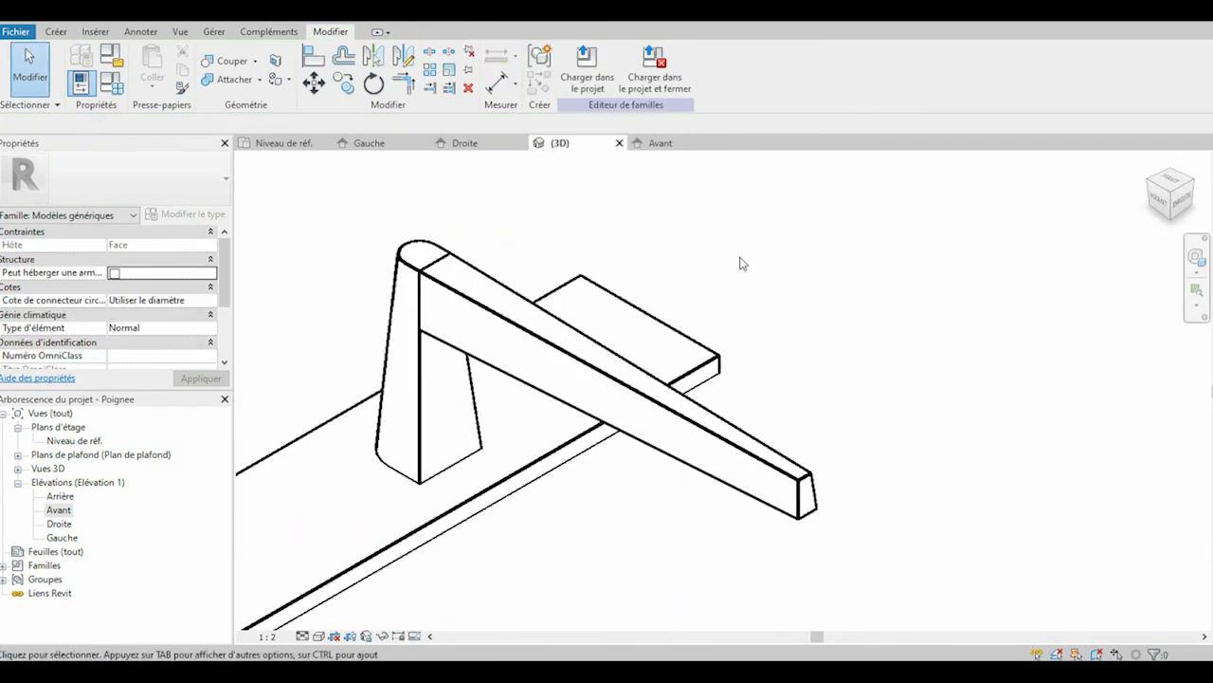
pyautogui.scroll(-2, 739, 272)
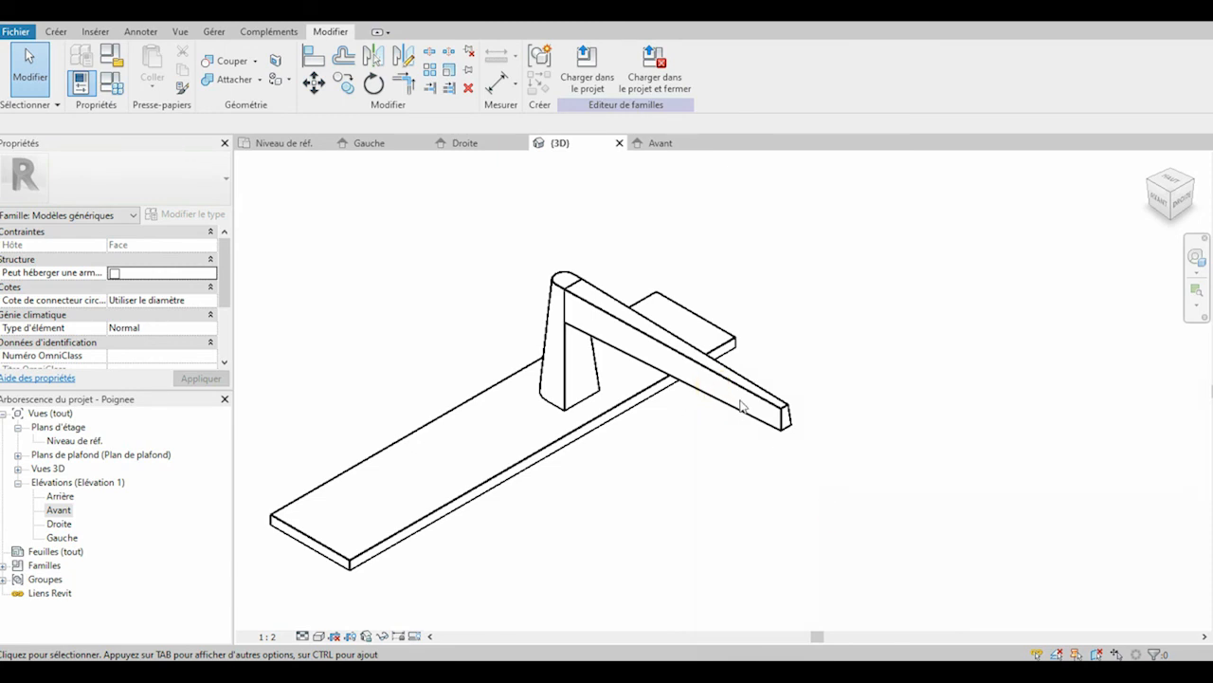
# Set the handle family's category to Portes
pyautogui.moveTo(643, 228); pyautogui.dragTo(515, 347)
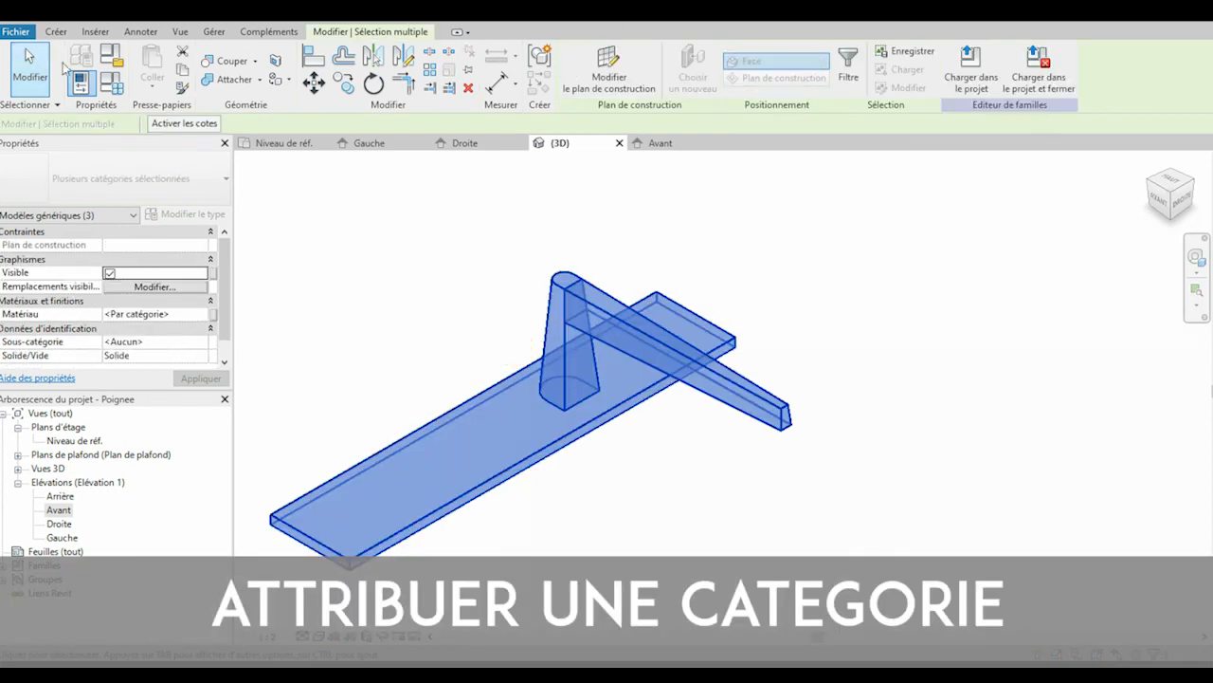
pyautogui.click(110, 54)
pyautogui.click(708, 266)
pyautogui.moveTo(718, 272); pyautogui.dragTo(712, 325)
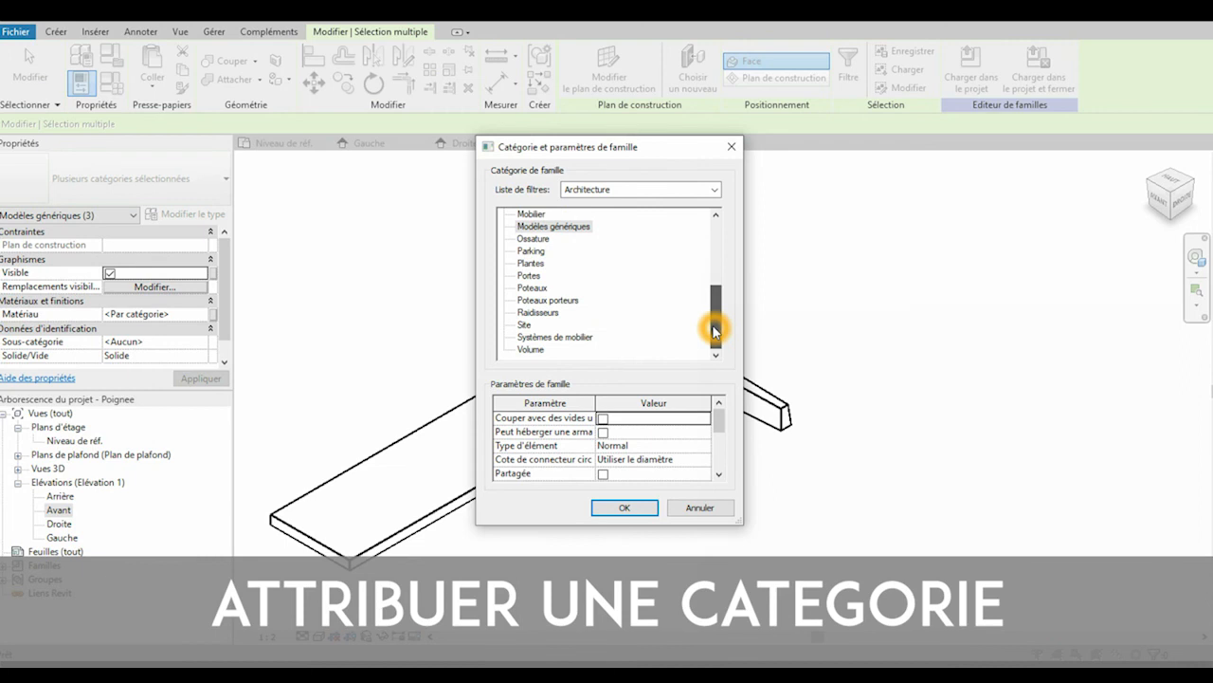
pyautogui.click(529, 276)
pyautogui.click(625, 507)
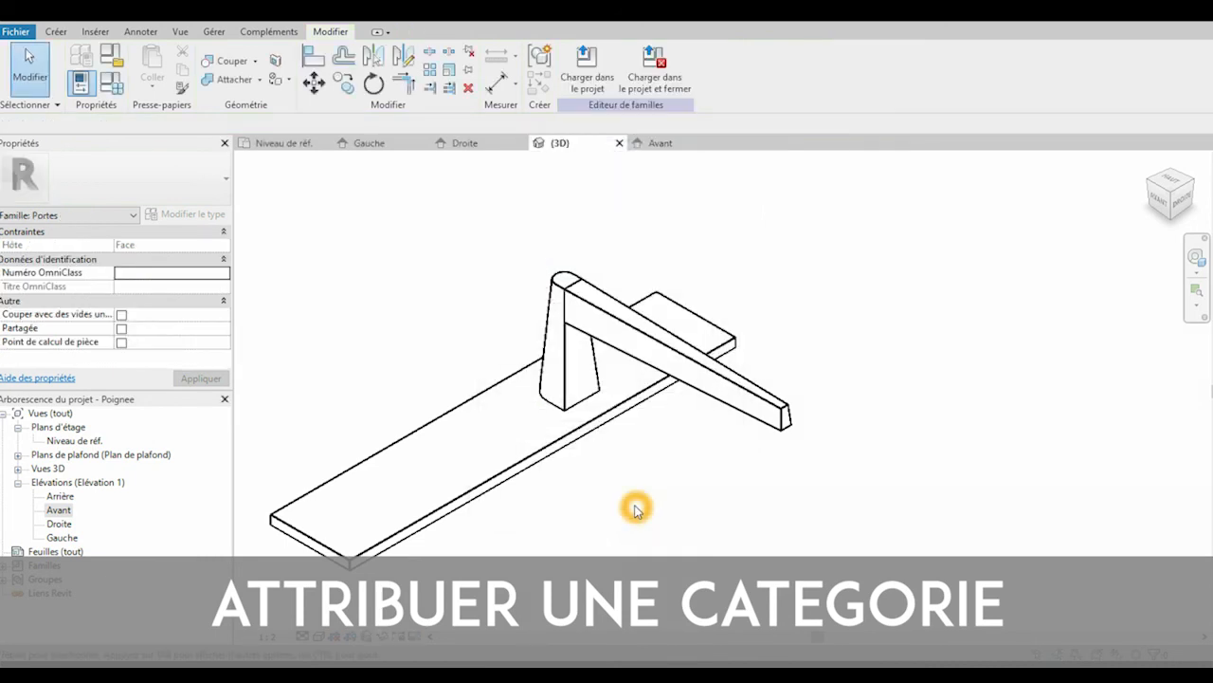
# Select the plate, stem and handle blend and assign them the Panneau subcategory
pyautogui.click(644, 203)
pyautogui.moveTo(637, 202); pyautogui.dragTo(509, 372)
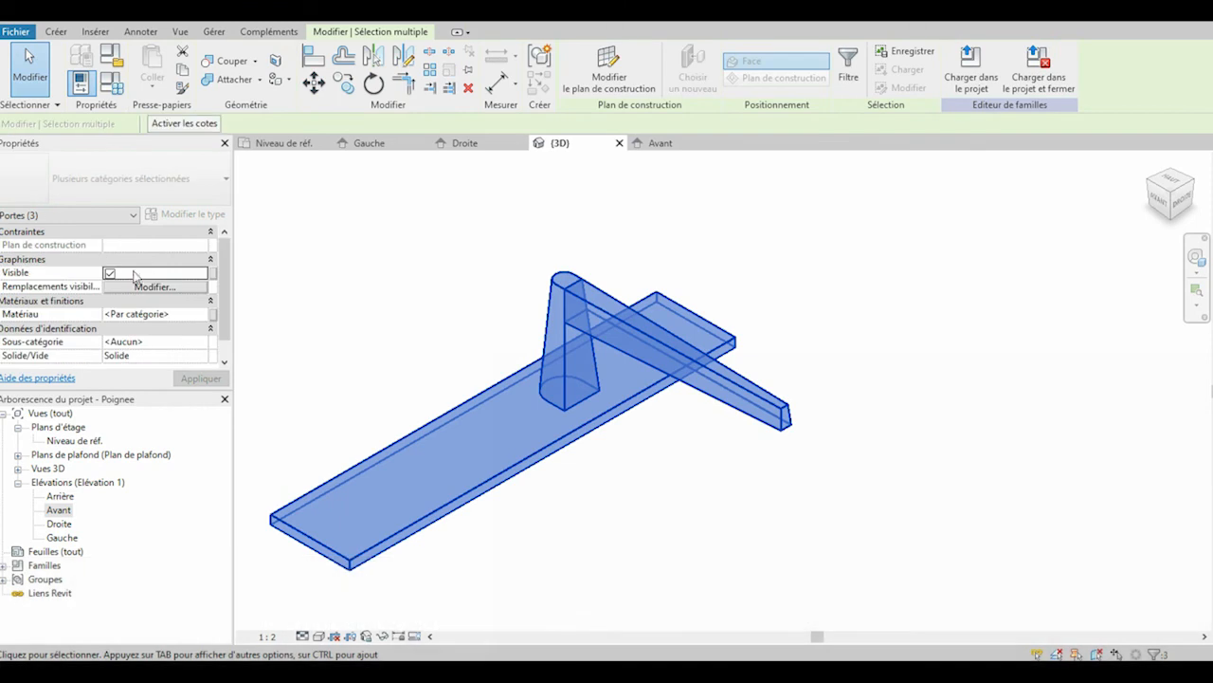
pyautogui.click(176, 342)
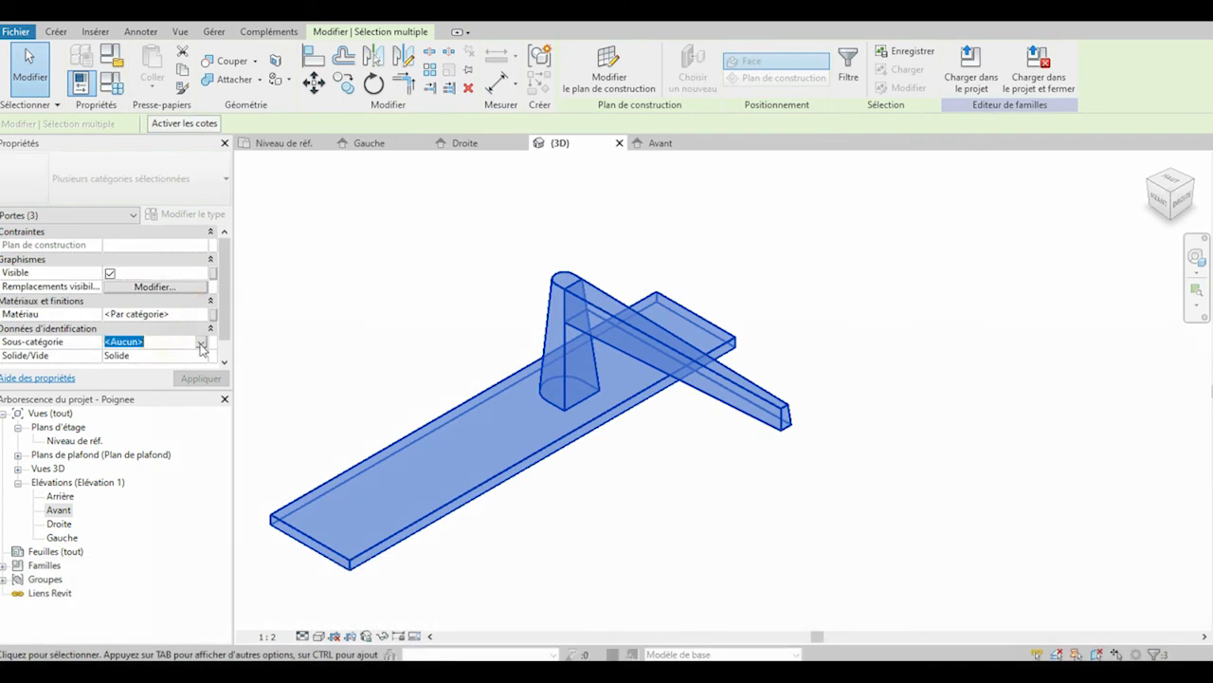
pyautogui.click(202, 342)
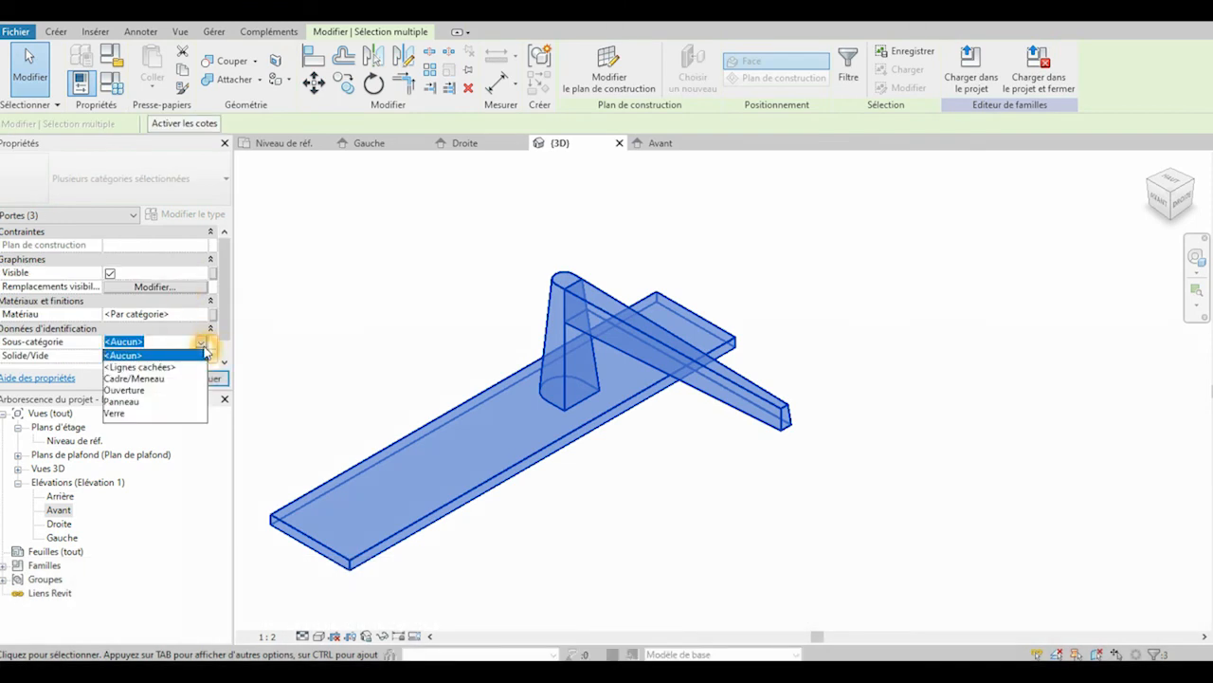
pyautogui.click(124, 402)
pyautogui.click(194, 377)
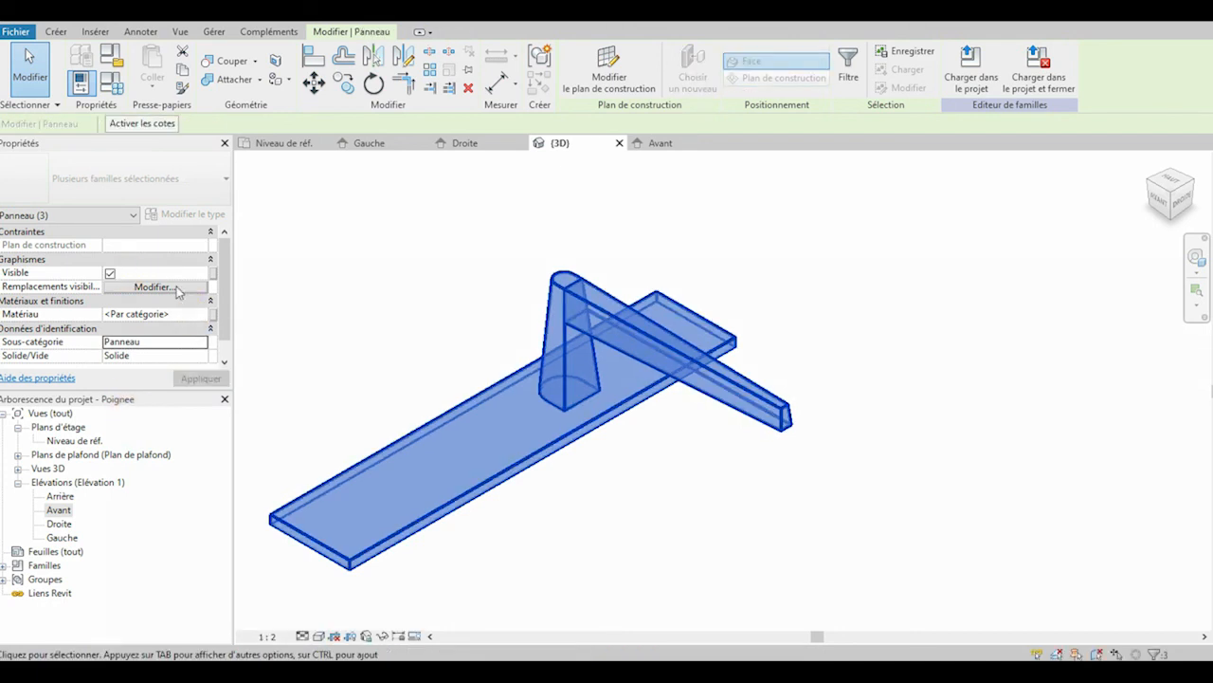
# Turn off the three solids' display in plan, front/back, left/right and cut plan views, keeping all detail levels on
pyautogui.click(176, 287)
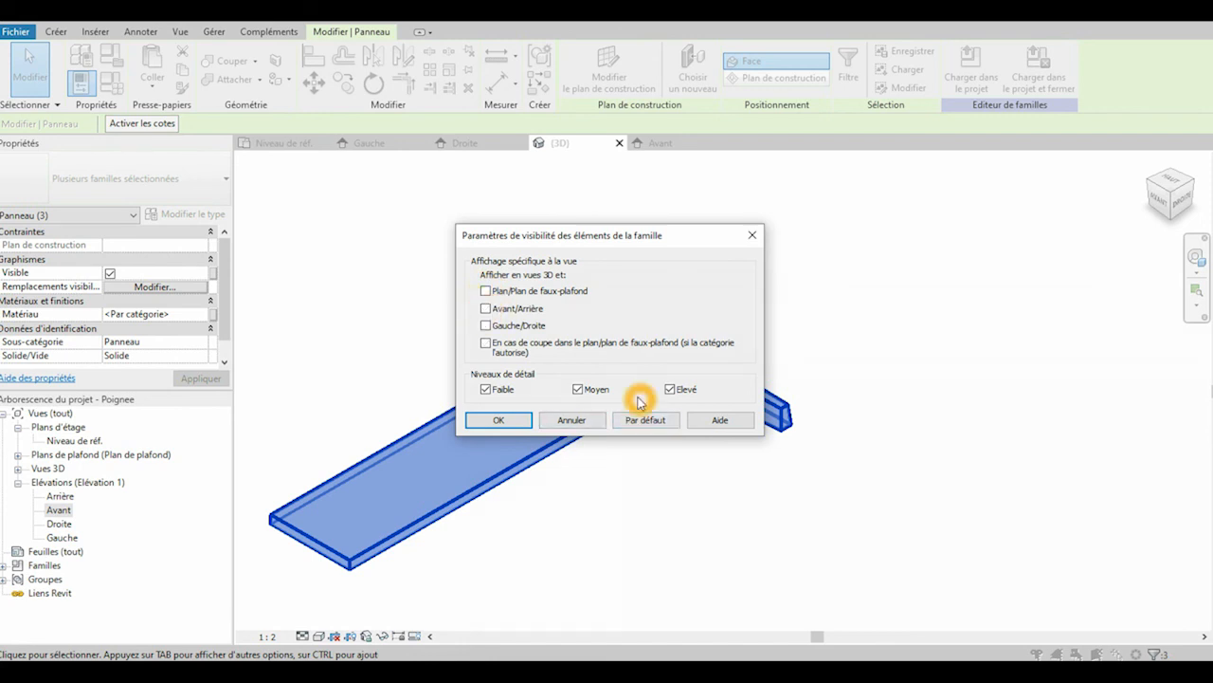
pyautogui.click(500, 420)
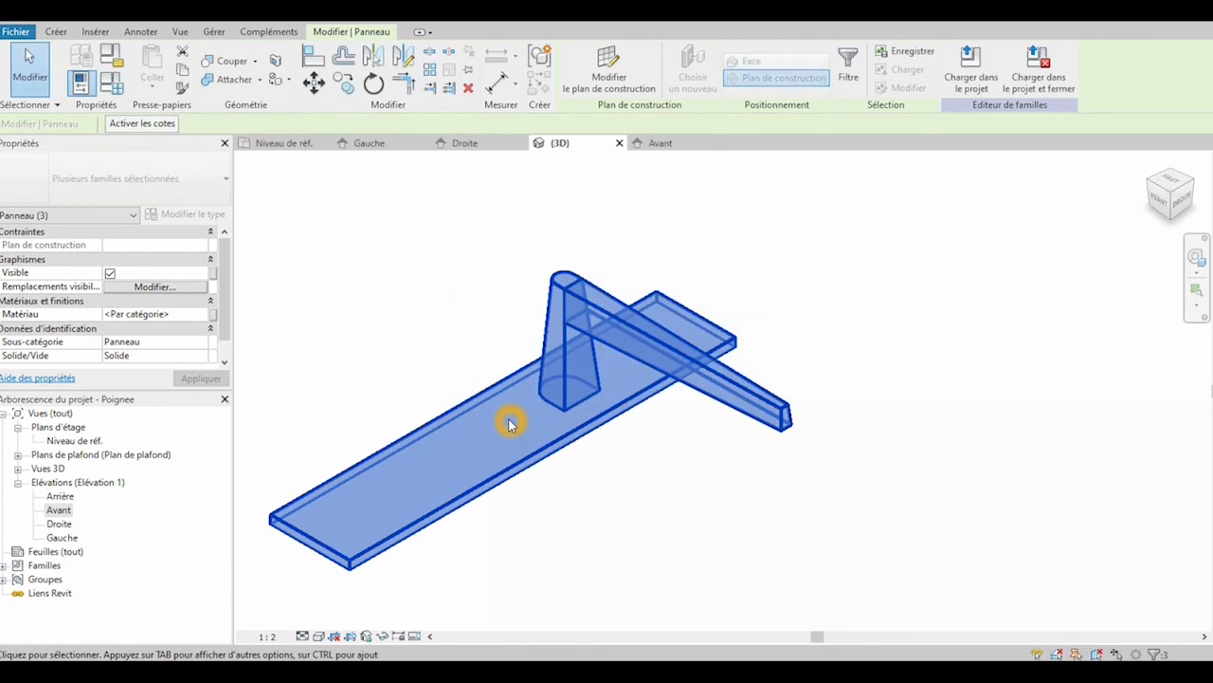
# Create a type-based family material parameter named Poignee mat and associate it with the material of the three handle solids
pyautogui.click(216, 314)
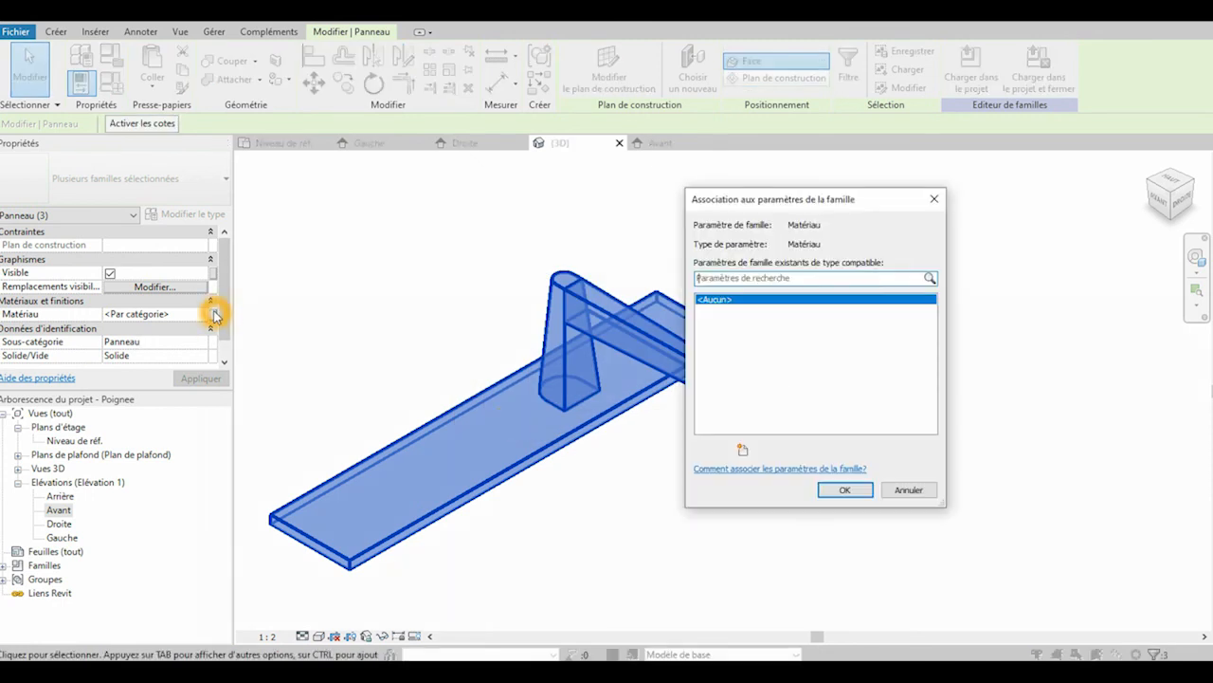
pyautogui.click(742, 450)
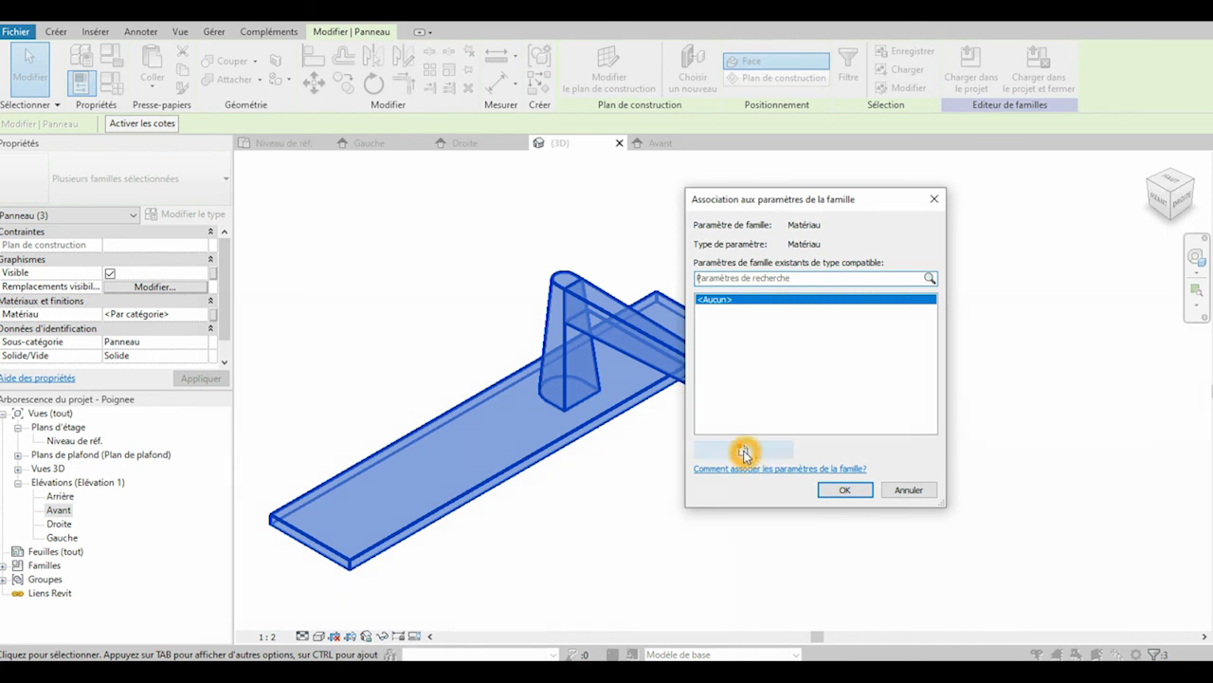
pyautogui.click(819, 284)
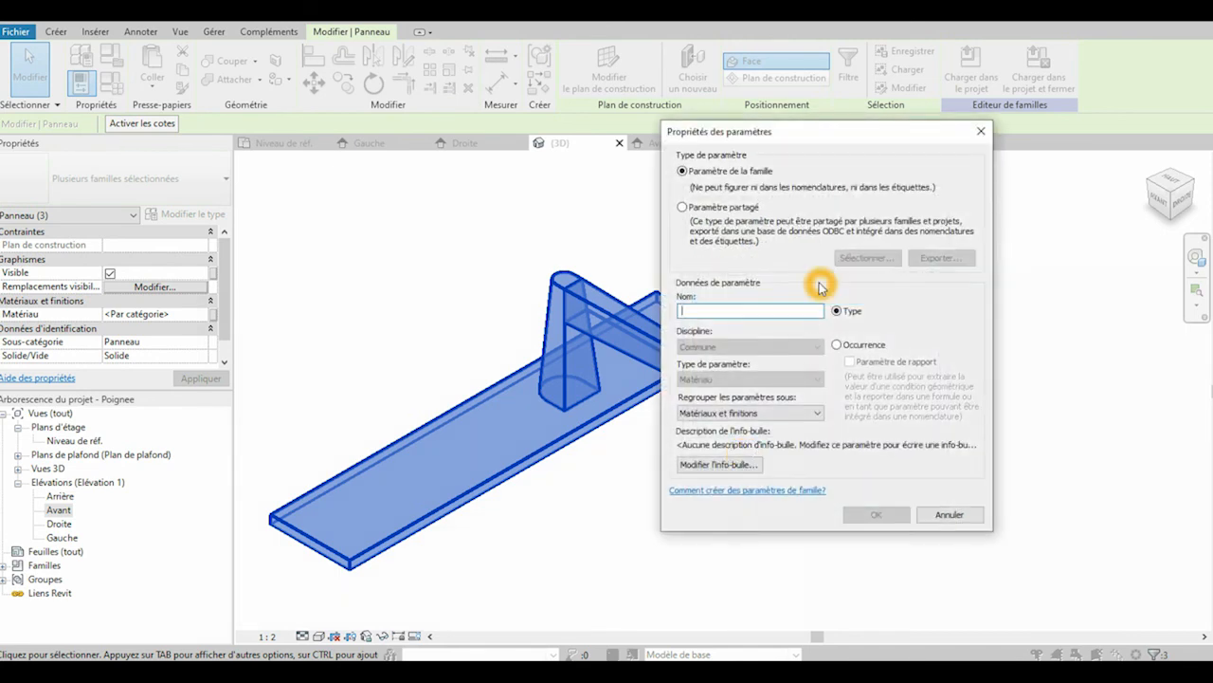
pyautogui.write('Poignee mat')
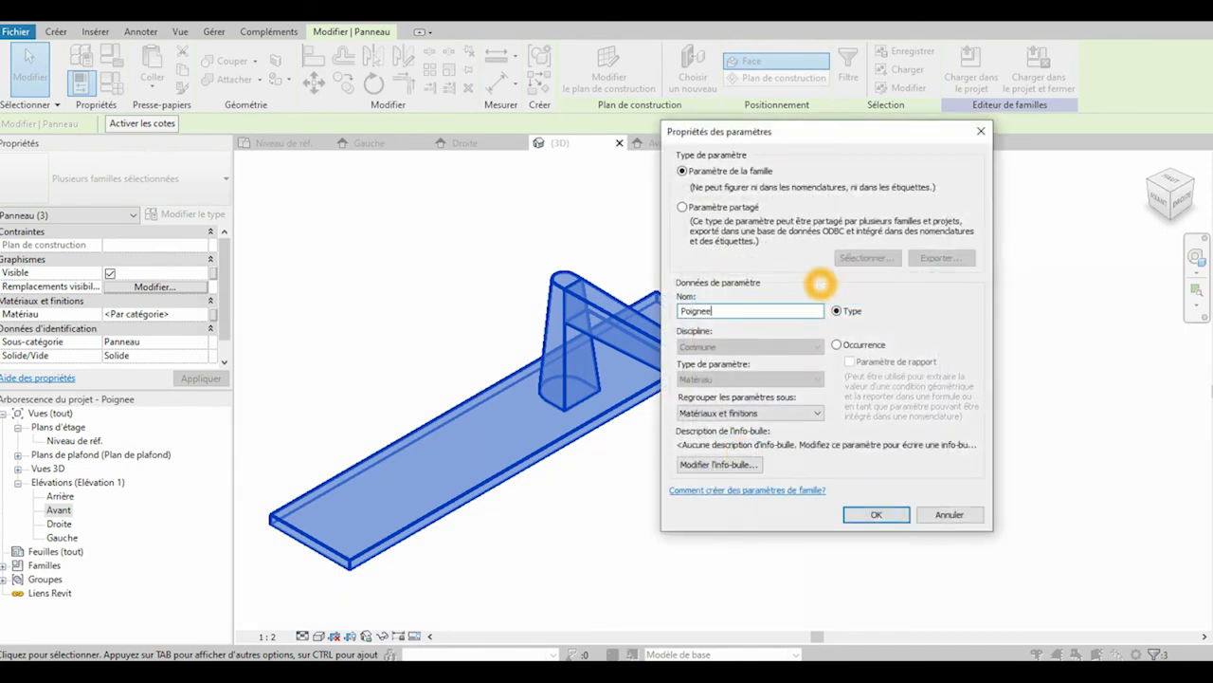
pyautogui.click(876, 514)
pyautogui.click(853, 485)
pyautogui.click(474, 211)
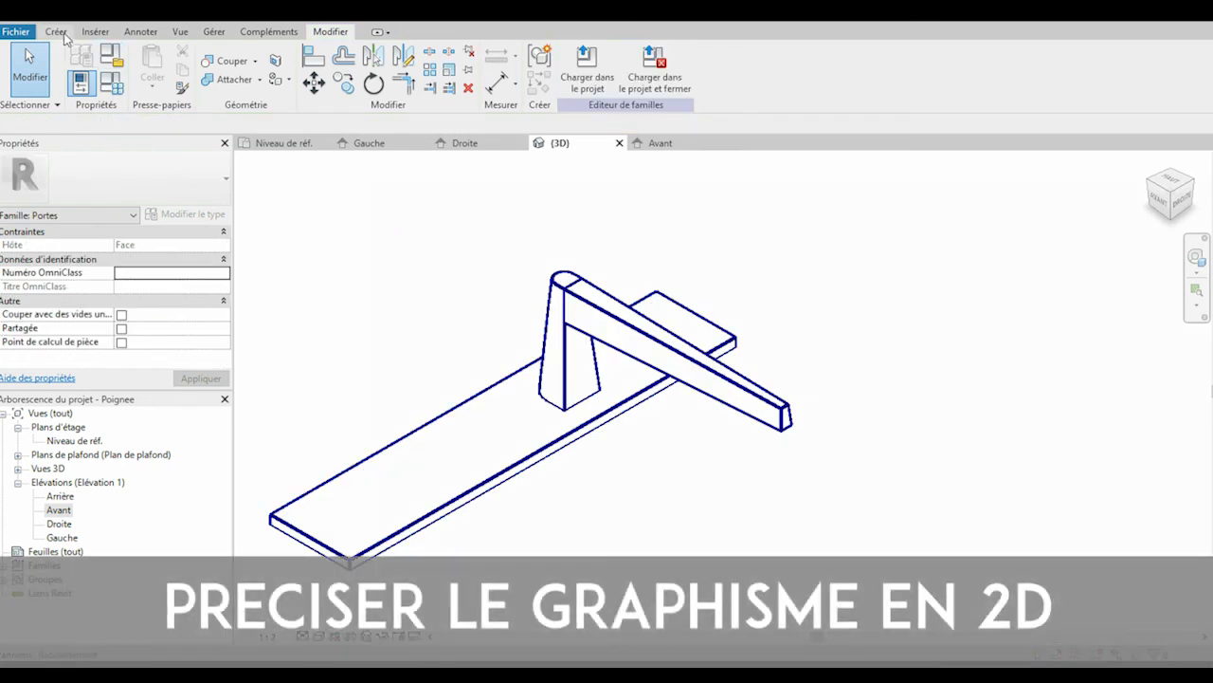
# Open the Niveau de réf. plan and temporarily hide the plate, stem and handle blend
pyautogui.click(57, 33)
pyautogui.doubleClick(74, 440)
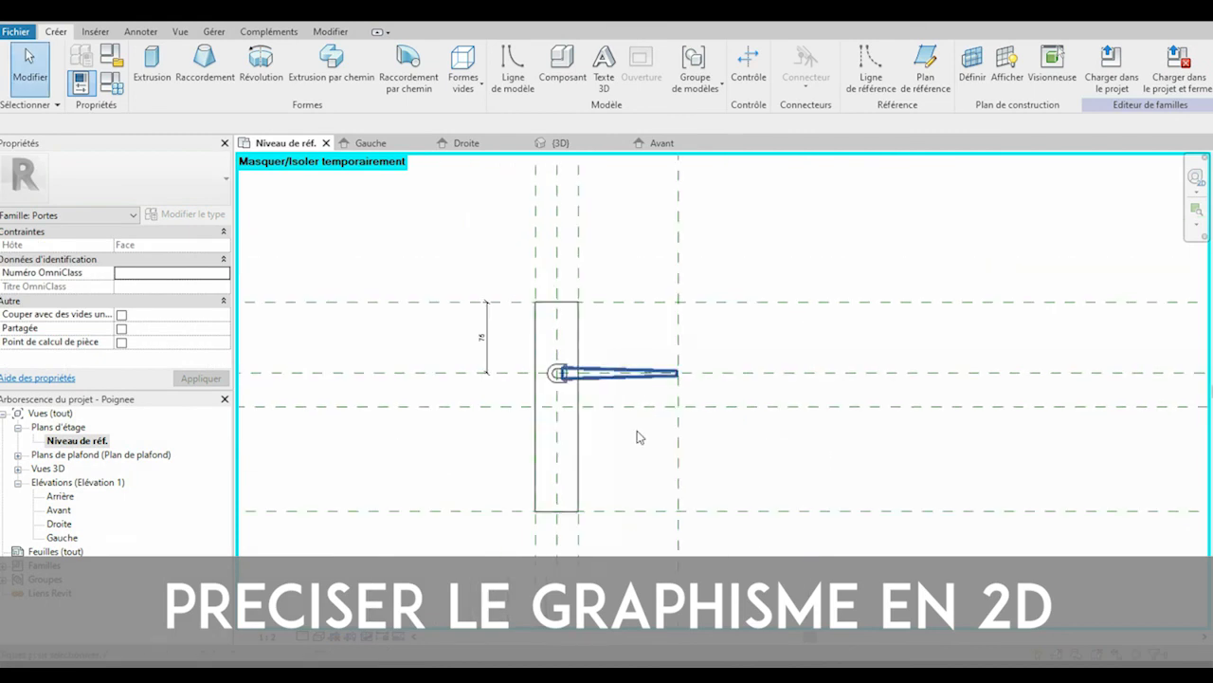
pyautogui.scroll(-2, 635, 369)
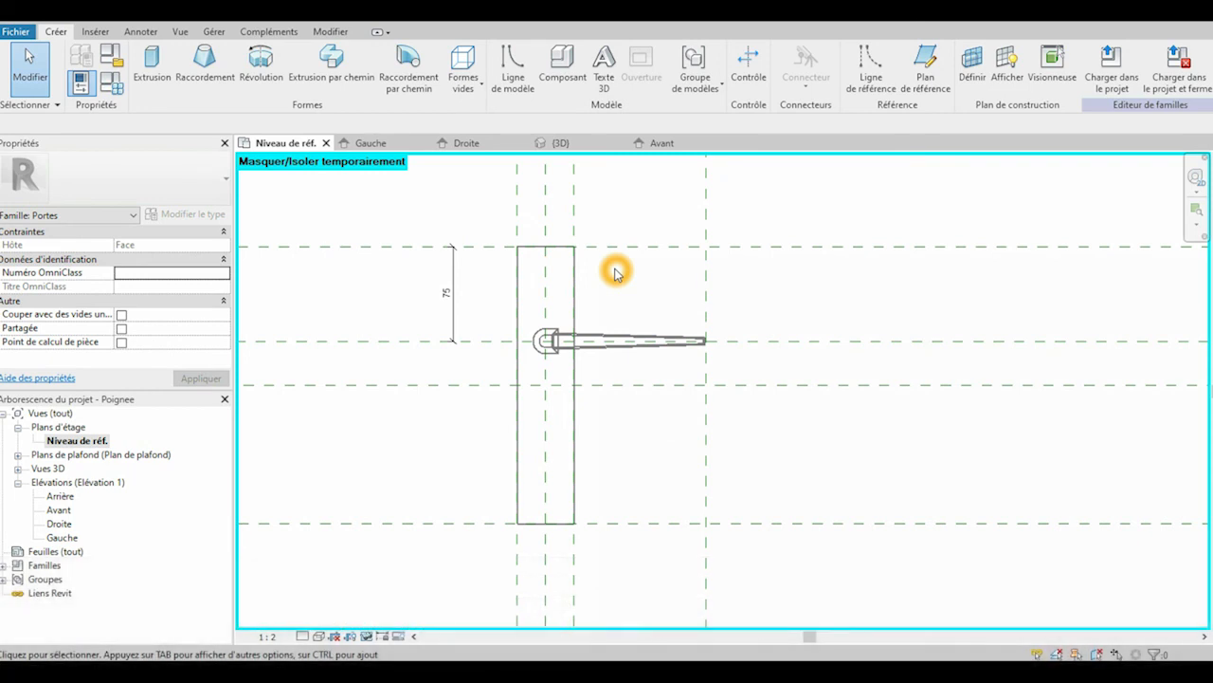
pyautogui.click(98, 442)
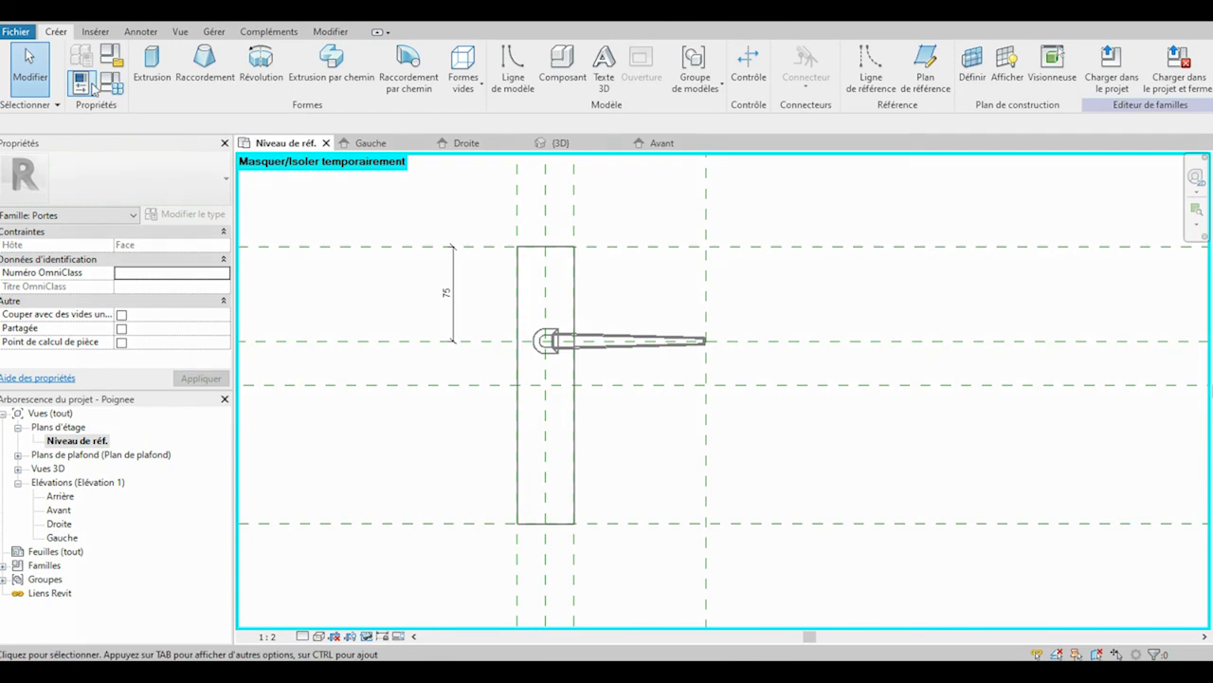
pyautogui.scroll(-1, 109, 57)
pyautogui.click(479, 213)
pyautogui.moveTo(505, 282); pyautogui.dragTo(742, 566)
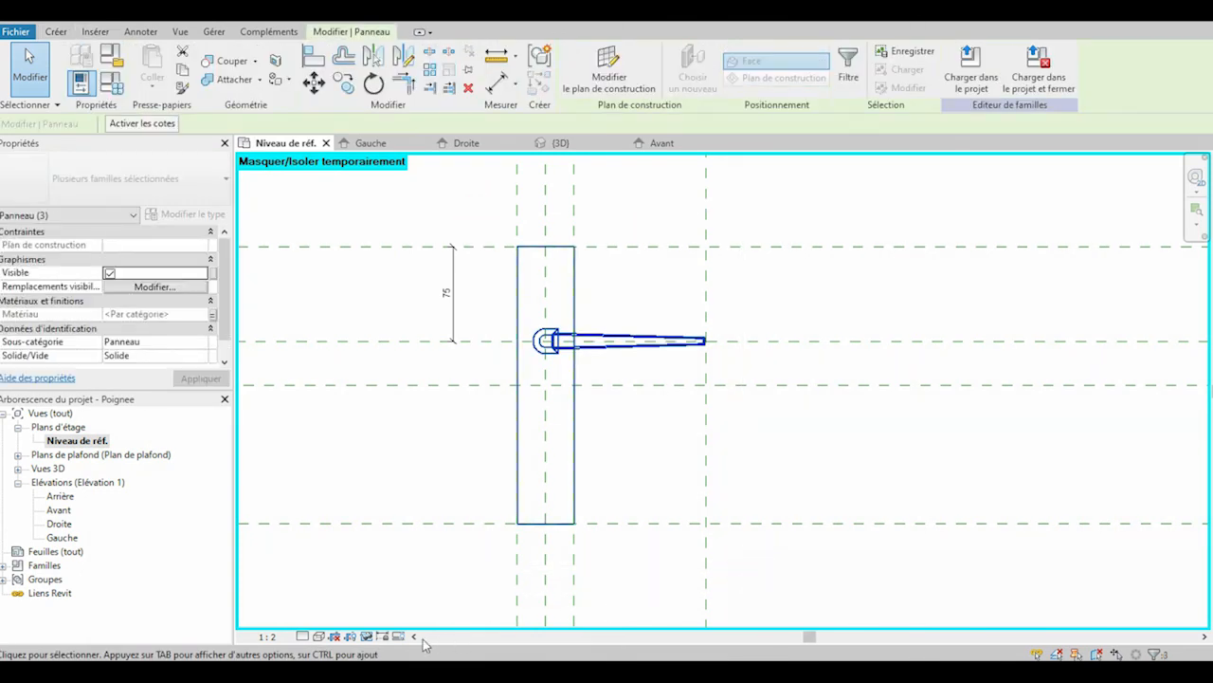
pyautogui.click(368, 636)
pyautogui.click(414, 597)
# Draw a symbolic-line rectangle about 45 by 220 mm over the plate outline, between the outer plate reference planes
pyautogui.click(57, 32)
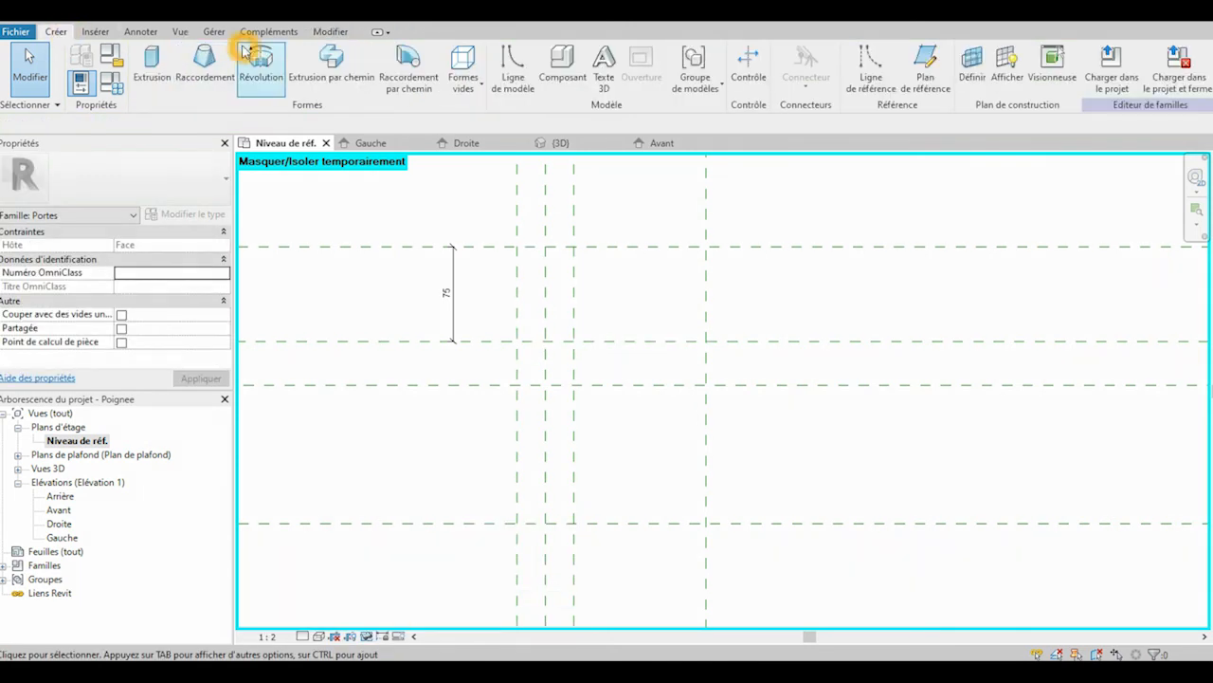
pyautogui.click(140, 31)
pyautogui.click(297, 68)
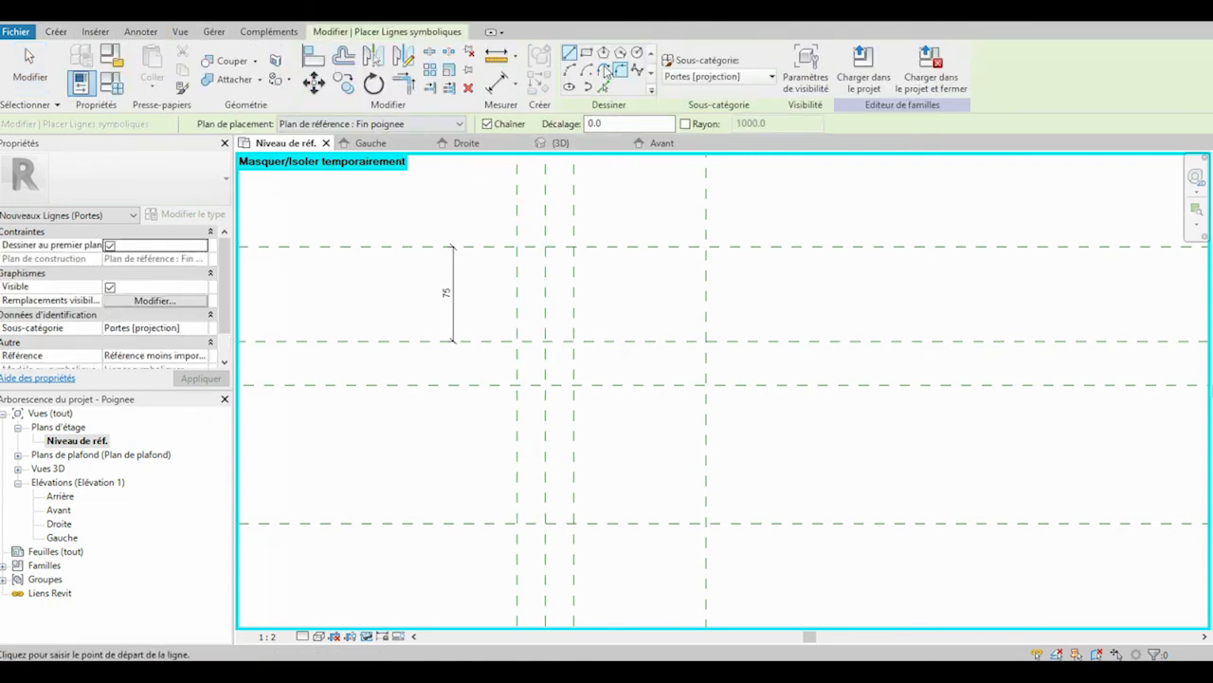
pyautogui.click(588, 53)
pyautogui.click(521, 248)
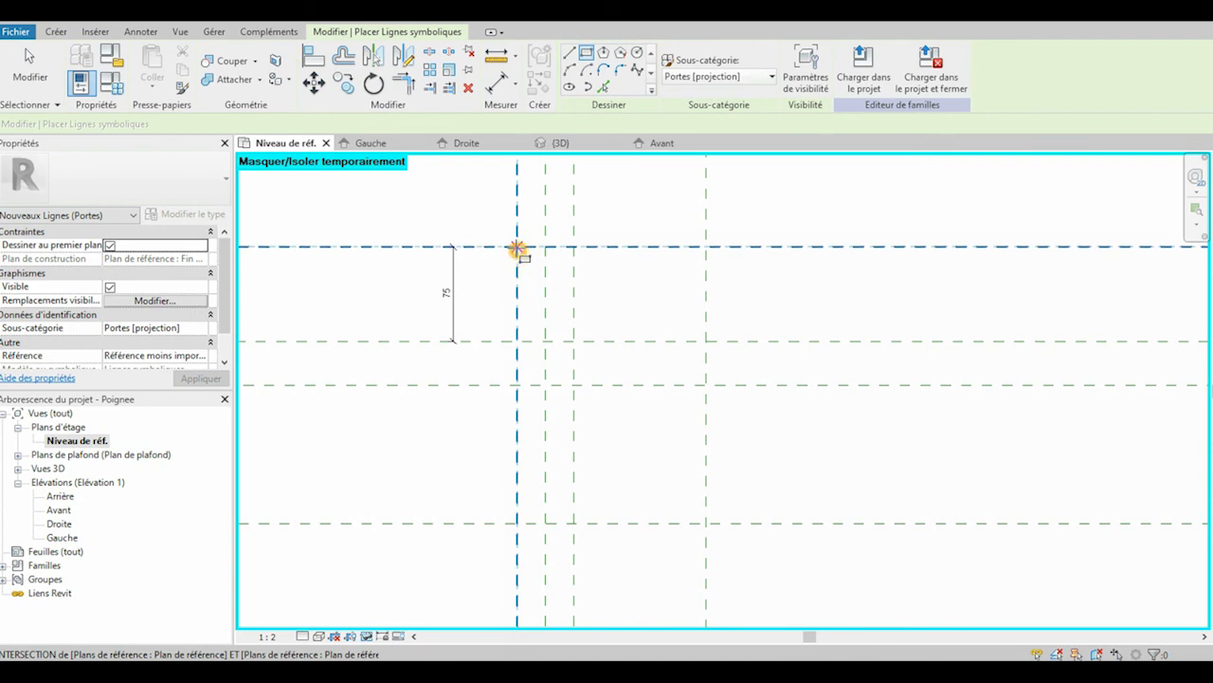
pyautogui.click(573, 522)
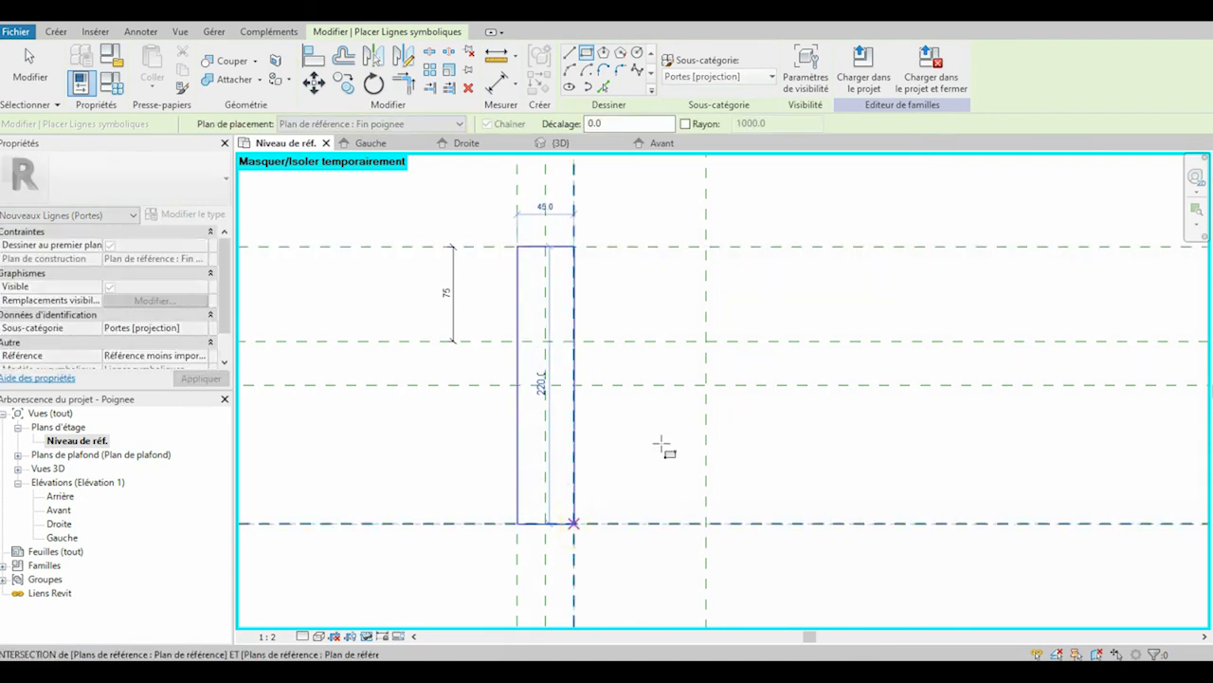
pyautogui.scroll(1, 631, 421)
pyautogui.press('Escape')
pyautogui.press('Escape')
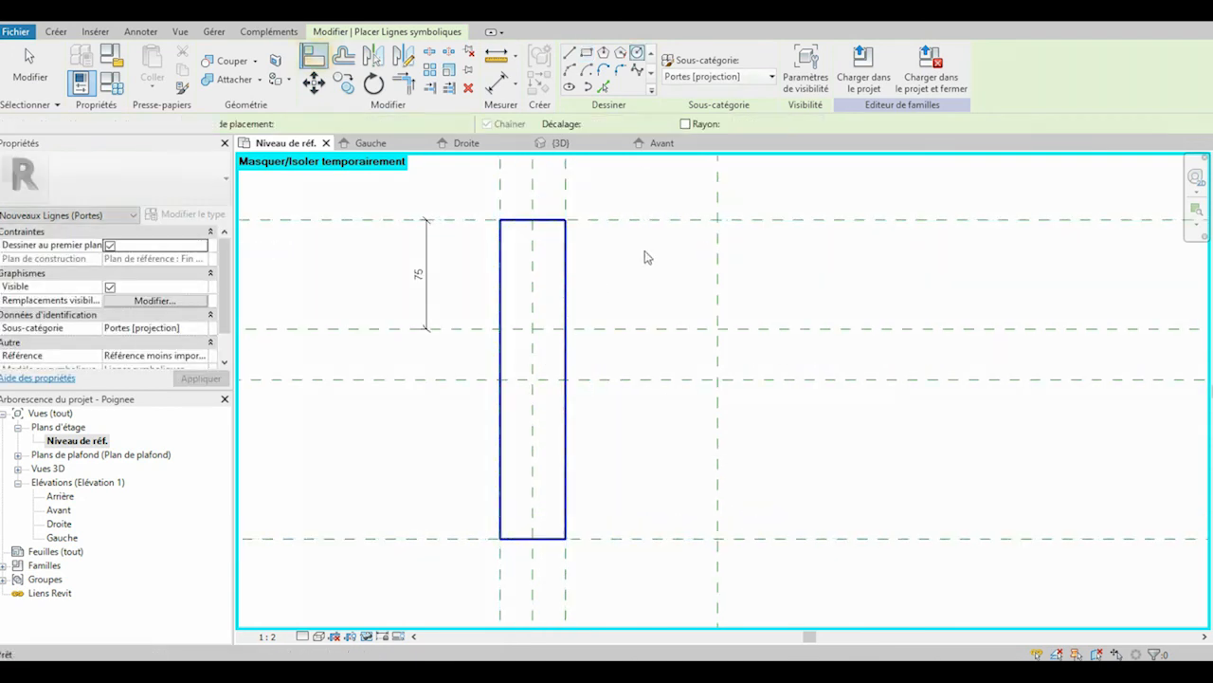
# Align the four edges of the symbolic plate rectangle with their reference planes and lock each alignment
pyautogui.click(625, 228)
pyautogui.click(547, 226)
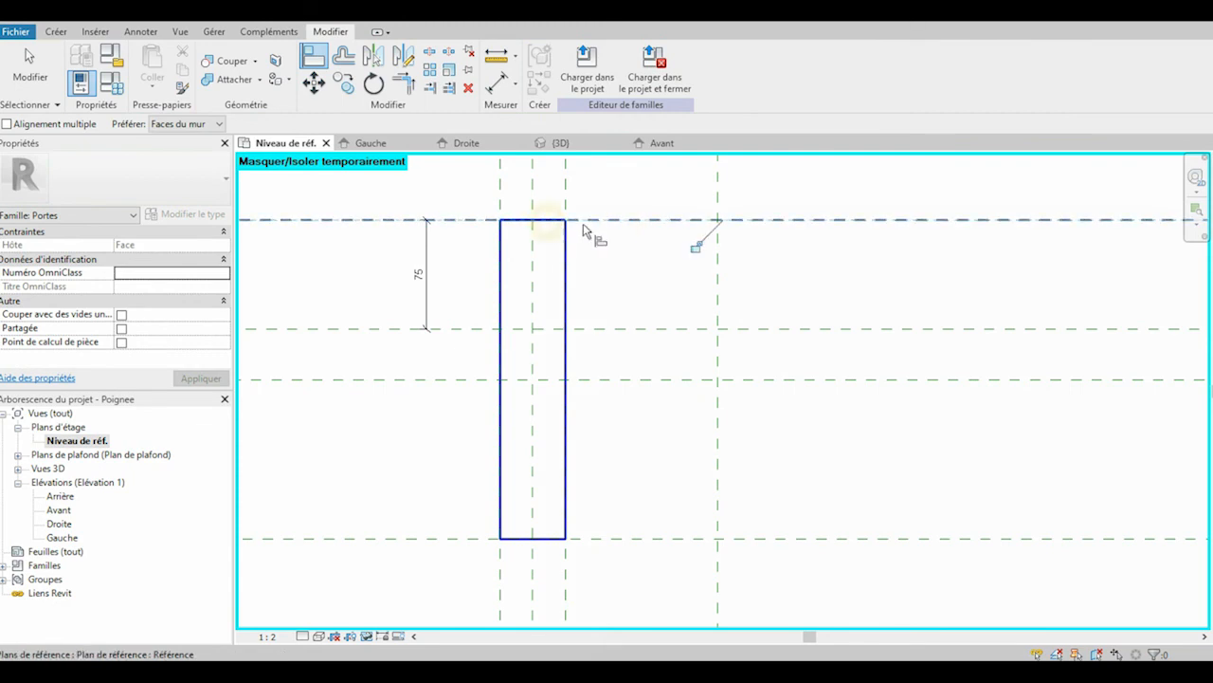
pyautogui.click(696, 247)
pyautogui.click(504, 189)
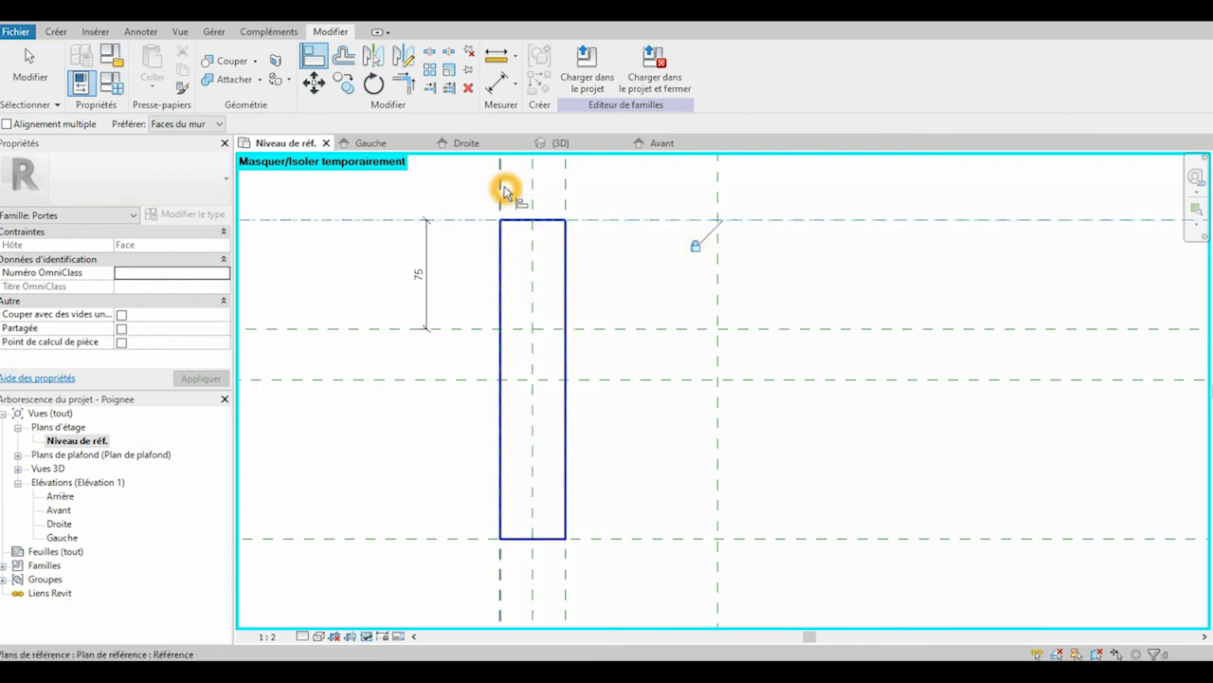
pyautogui.click(502, 297)
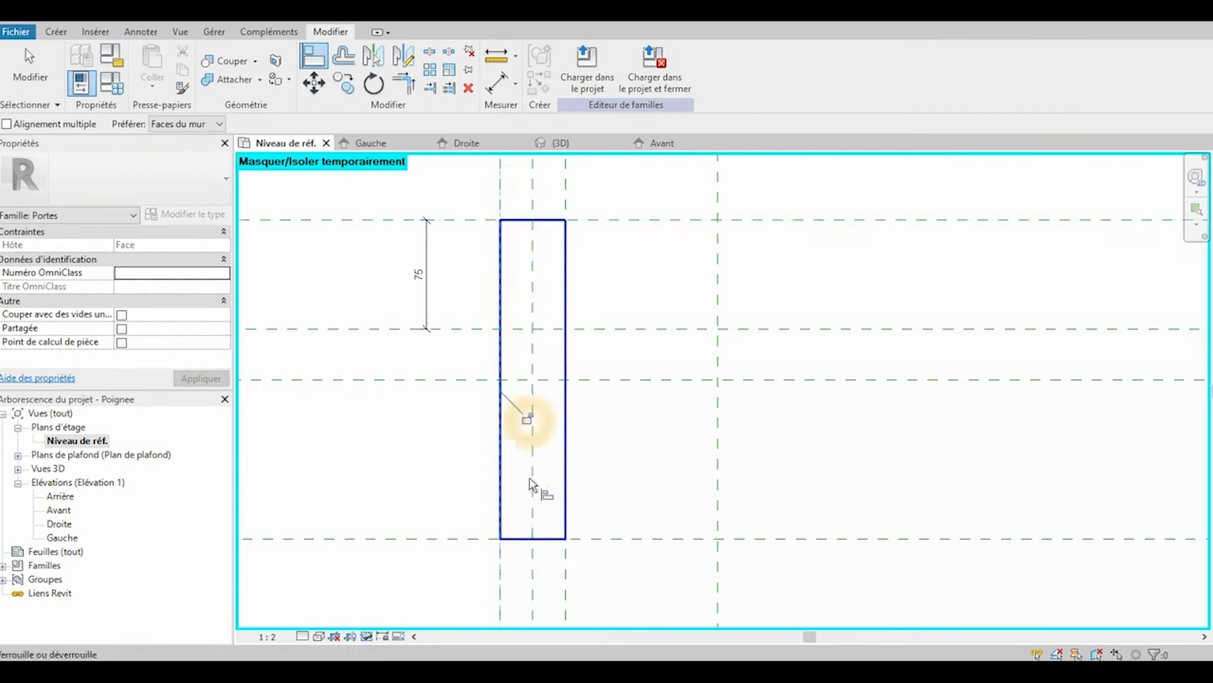
pyautogui.click(550, 539)
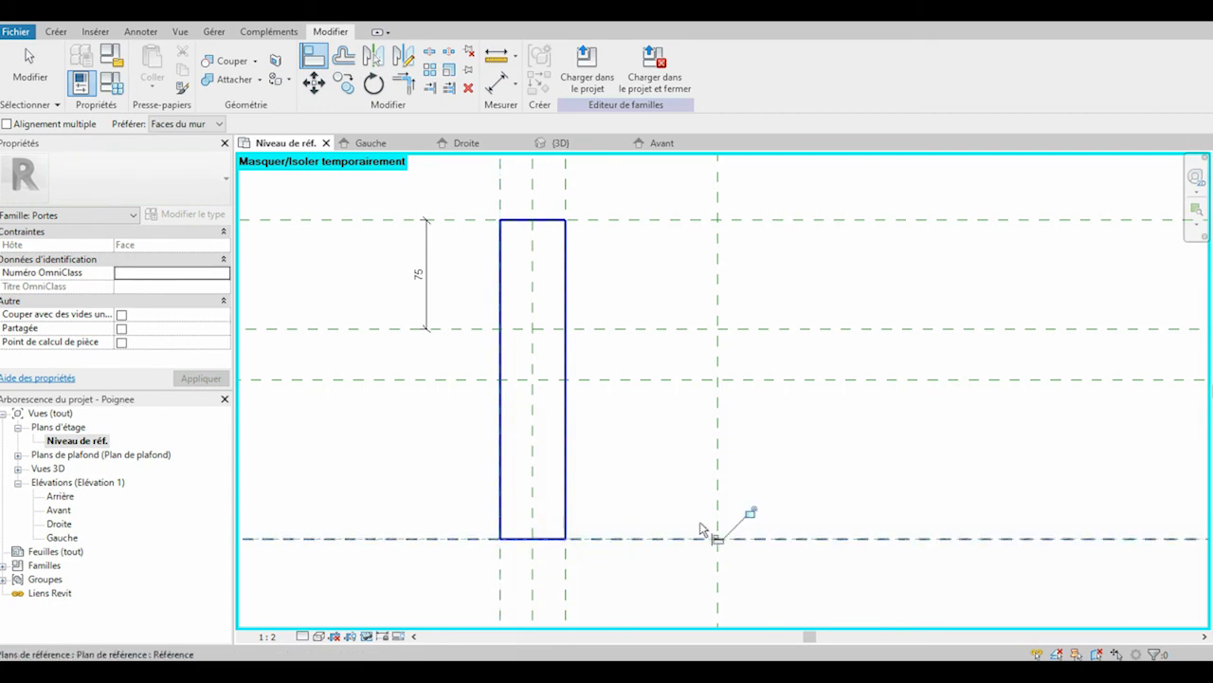
pyautogui.click(751, 513)
pyautogui.click(566, 575)
pyautogui.click(565, 501)
pyautogui.click(538, 367)
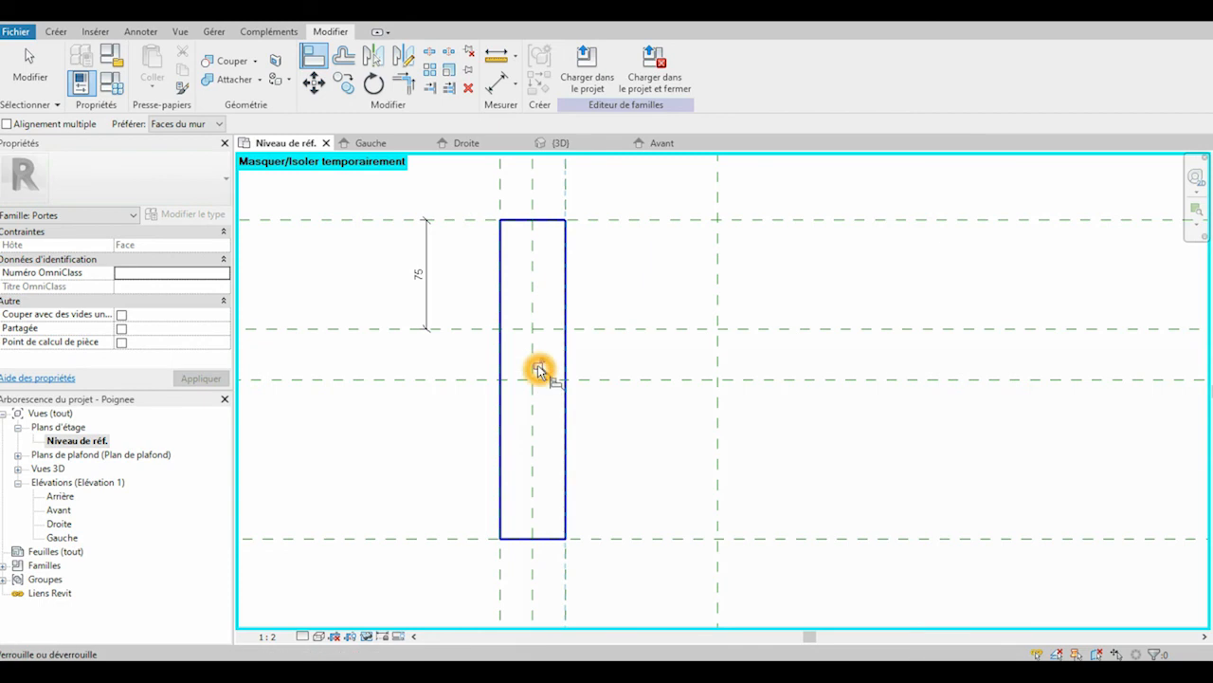
# Draw a symbolic-line circle about 20 mm in diameter centred on the intersection of the handle's centre reference planes
pyautogui.click(141, 31)
pyautogui.click(294, 71)
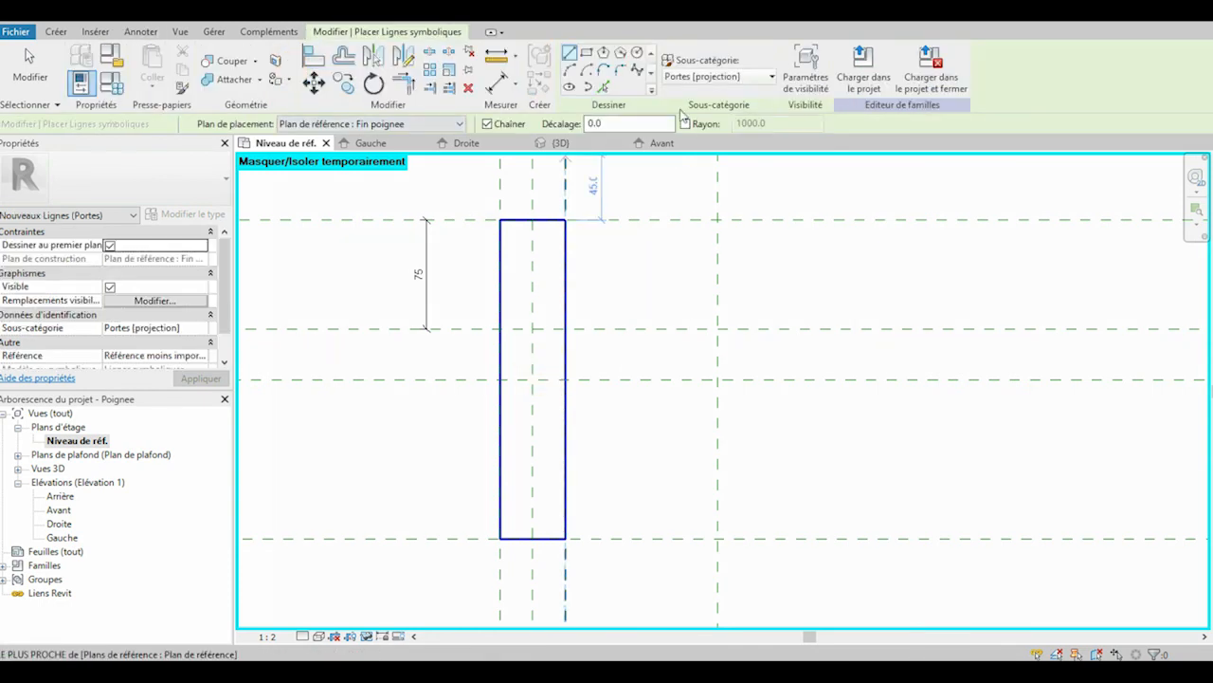
pyautogui.click(636, 57)
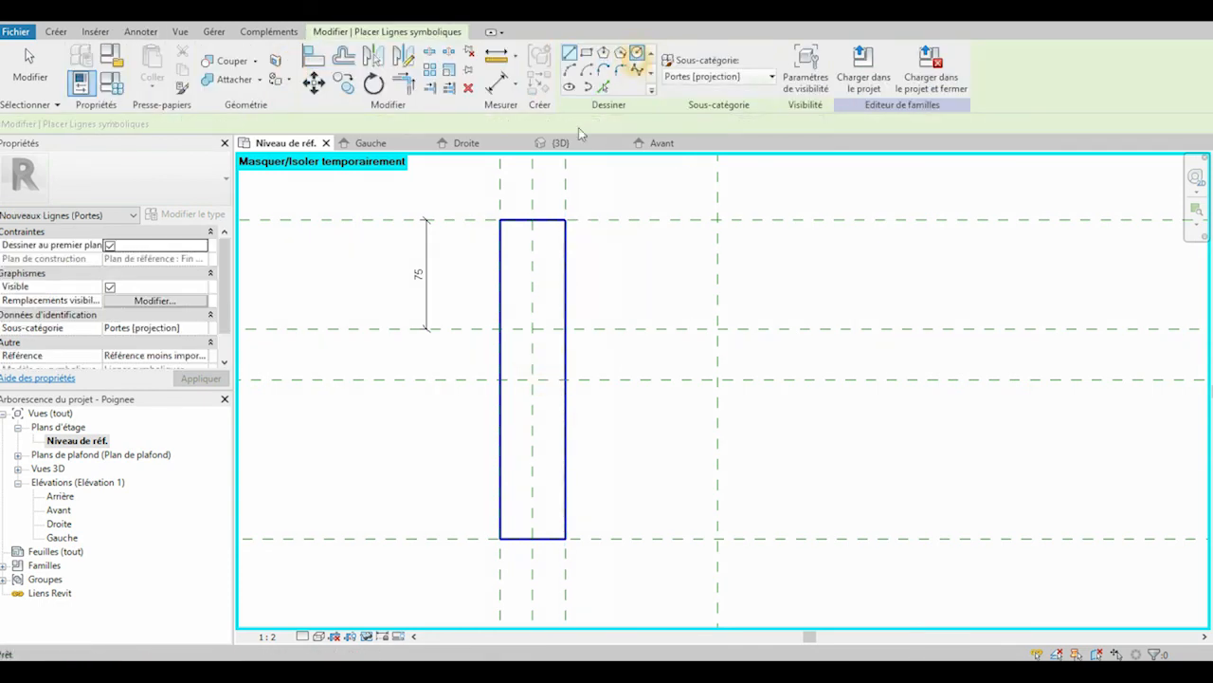
pyautogui.click(532, 328)
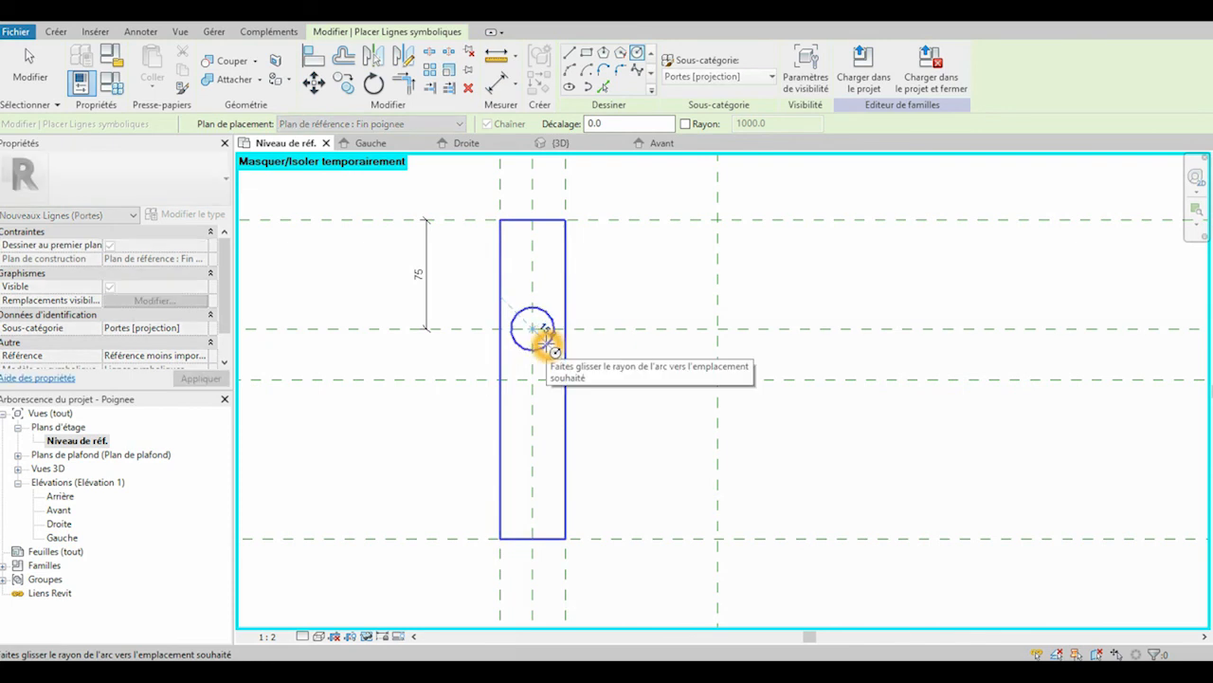
pyautogui.click(544, 338)
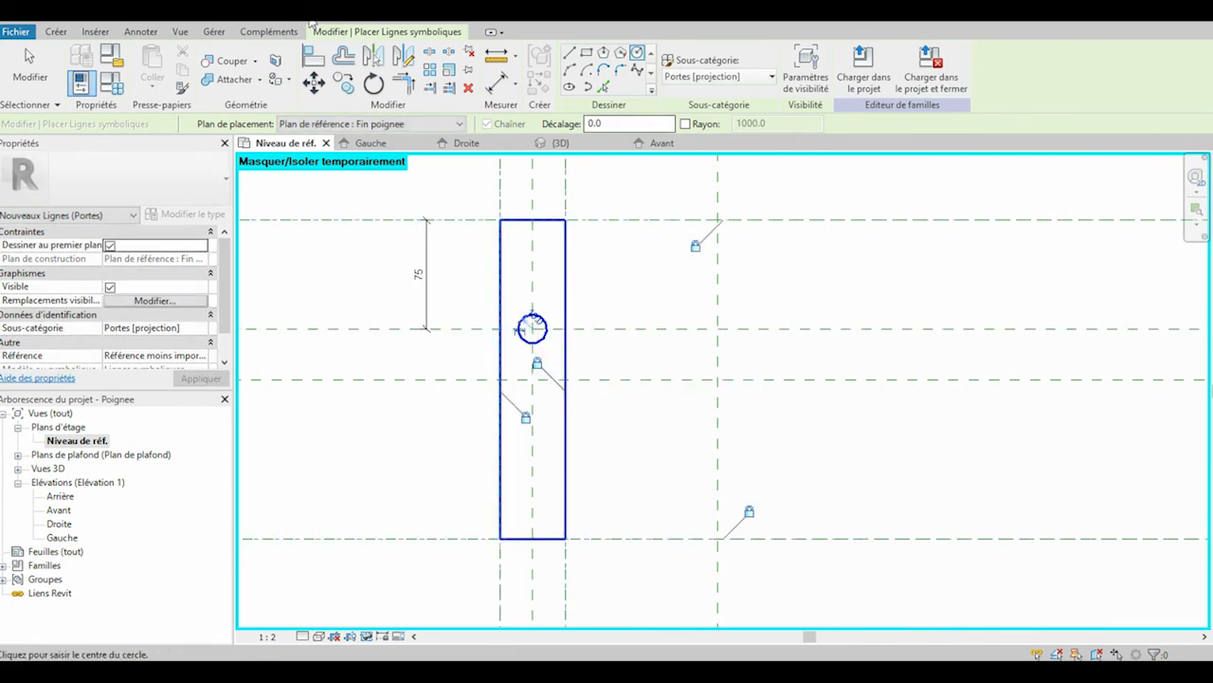
# Draw a symbolic rectangle about 127.5 by 20 mm for the lever, from the circle's top to the Droite poignee reference plane
pyautogui.click(586, 52)
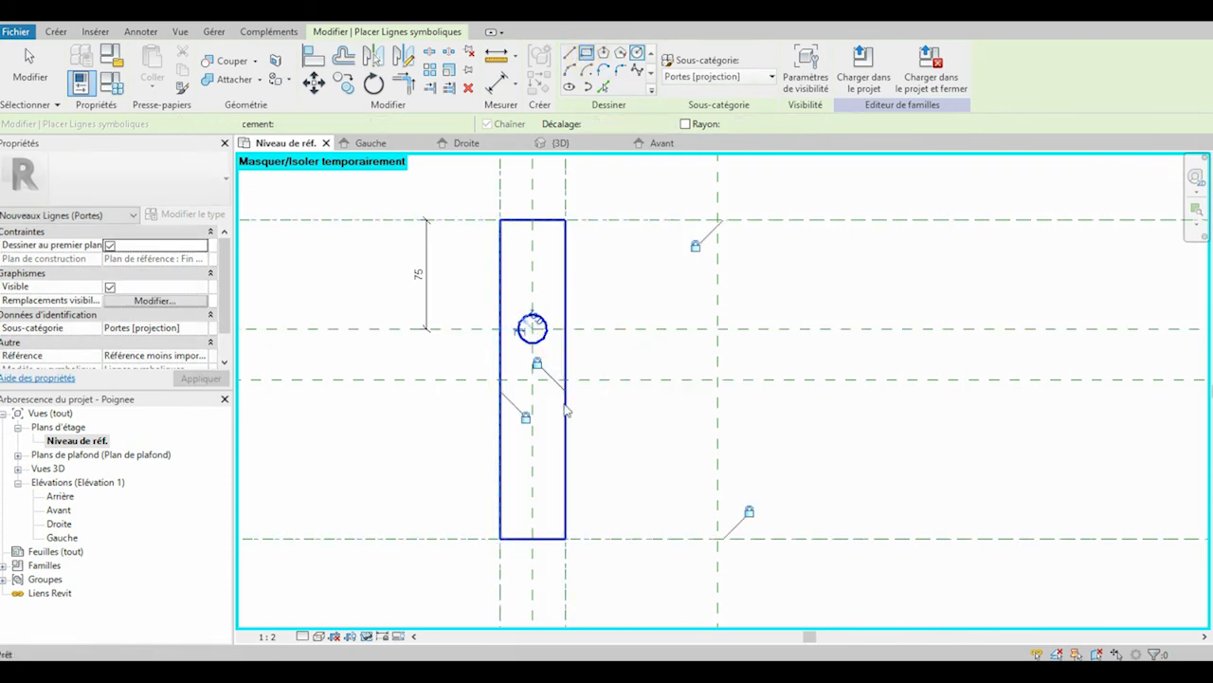
pyautogui.click(533, 314)
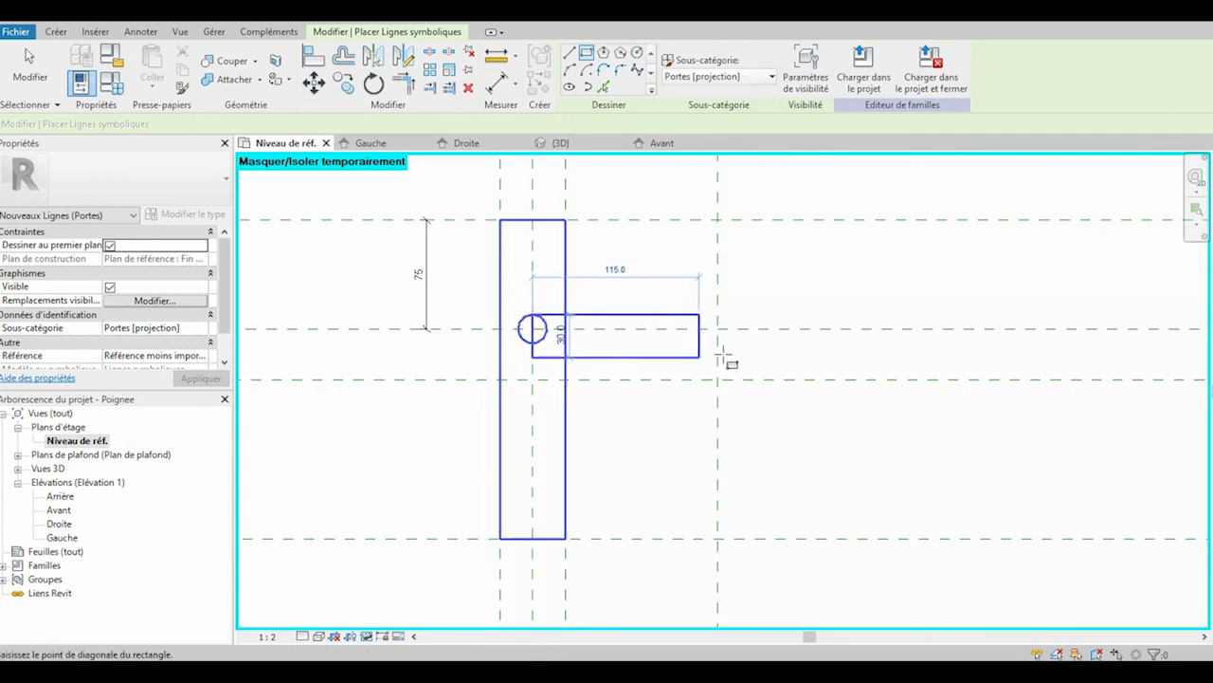
pyautogui.click(719, 345)
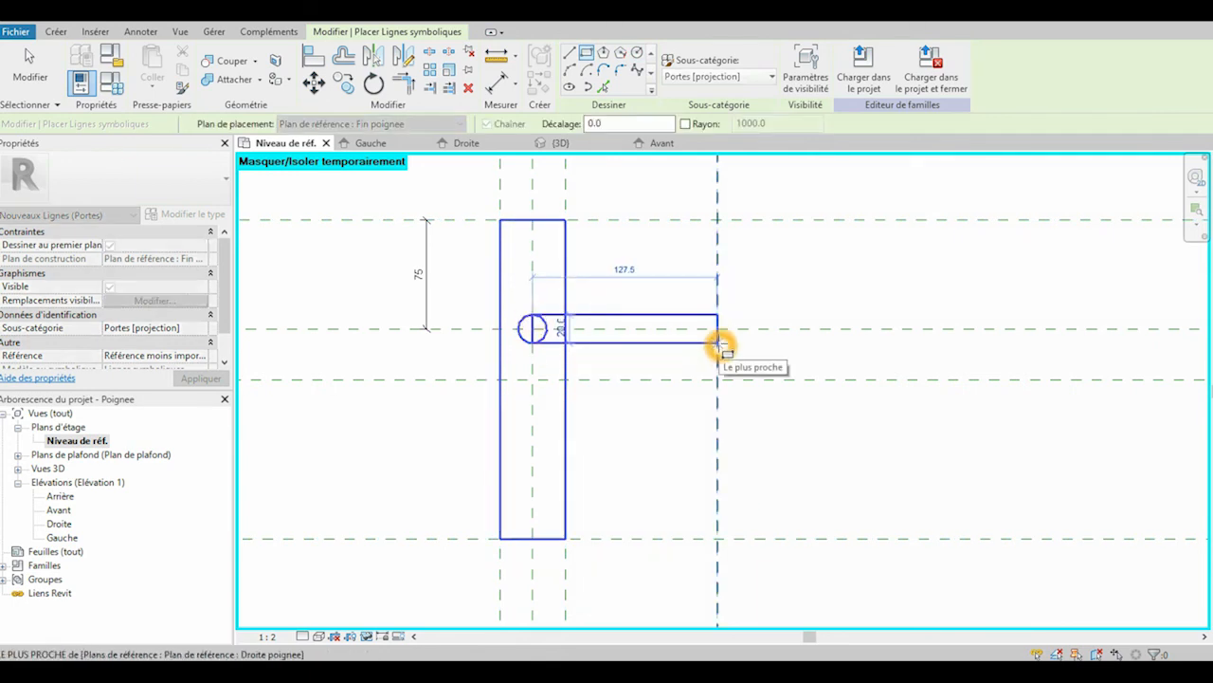
pyautogui.click(718, 345)
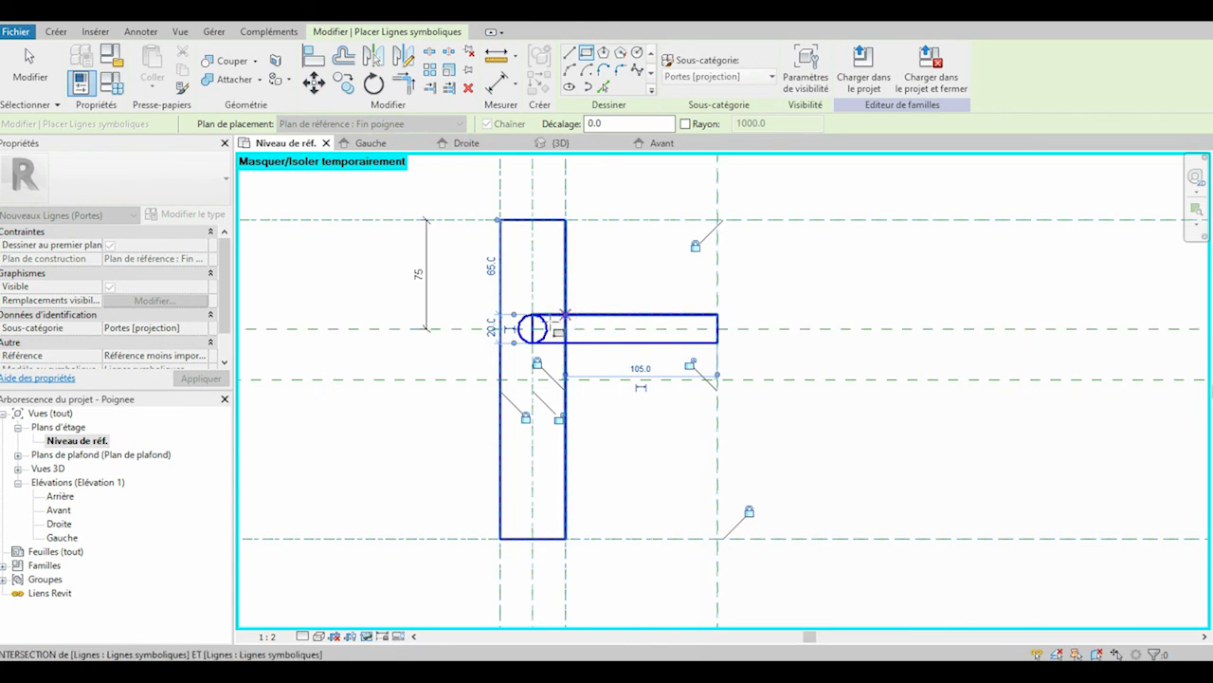
pyautogui.click(491, 333)
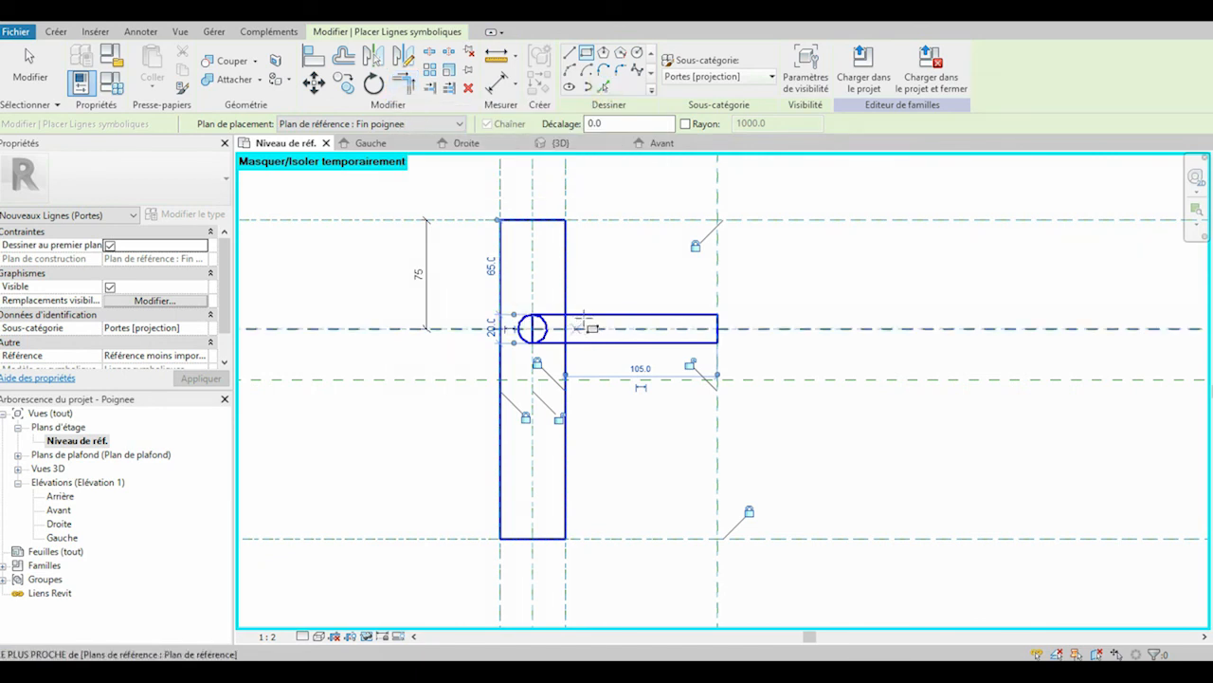
pyautogui.press('Escape')
# Split the circle where it meets the lever rectangle and delete its inner half and the rectangle's inner end line, leaving a rounded end
pyautogui.click(546, 328)
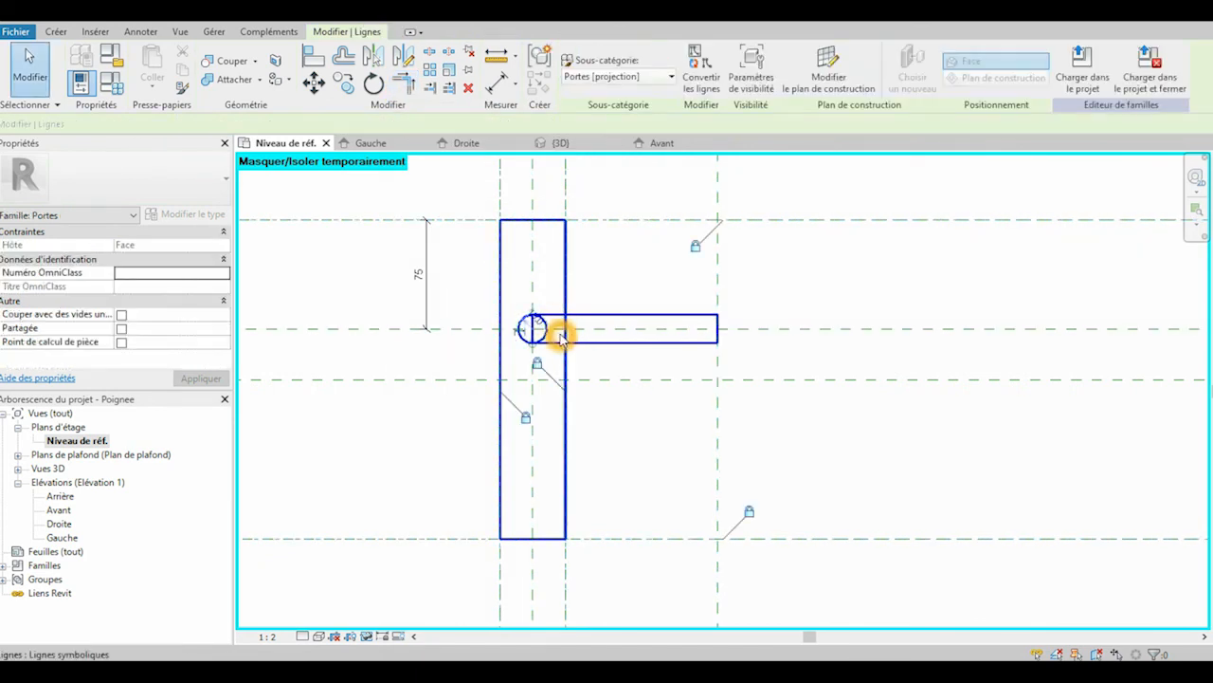
pyautogui.click(431, 81)
pyautogui.click(532, 314)
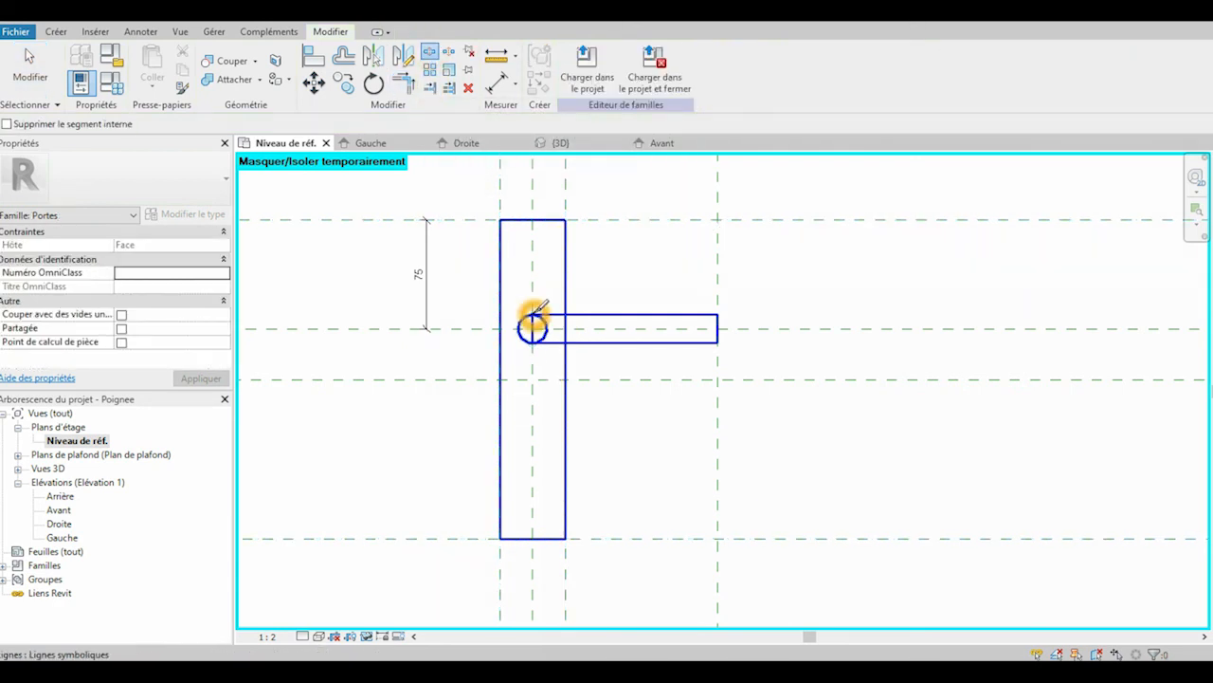
pyautogui.click(531, 343)
pyautogui.click(532, 344)
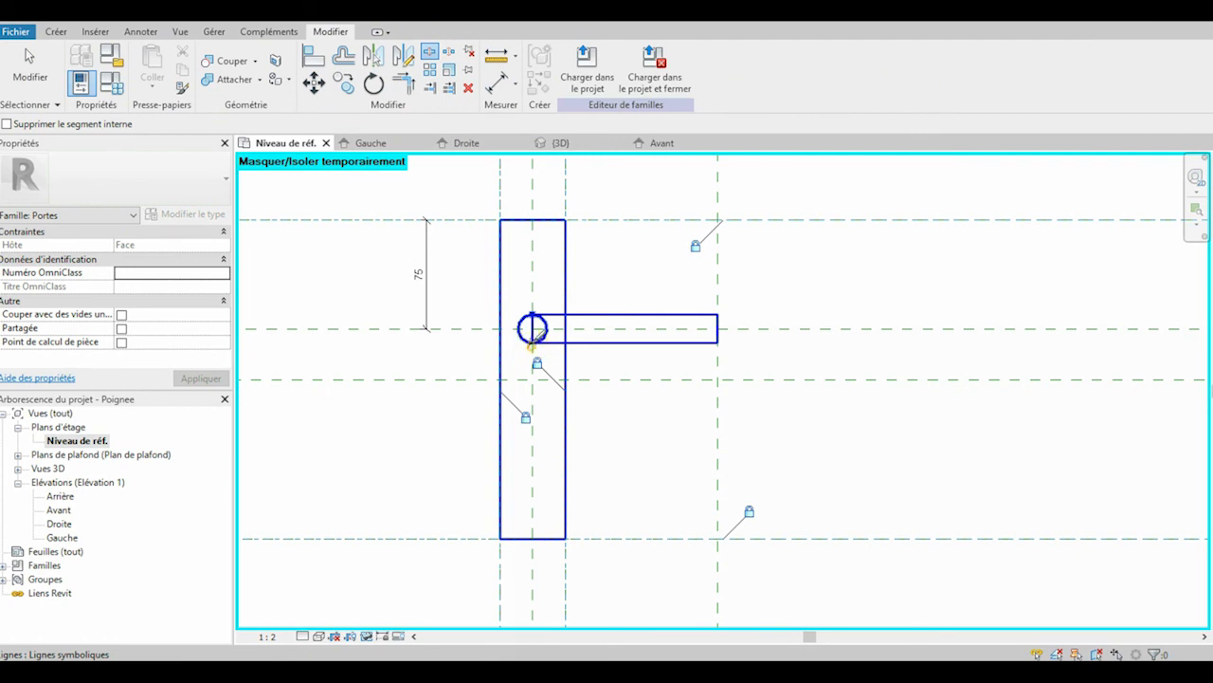
pyautogui.press('Escape')
pyautogui.click(543, 329)
pyautogui.click(539, 327)
pyautogui.click(536, 329)
pyautogui.click(536, 329)
pyautogui.press('Delete')
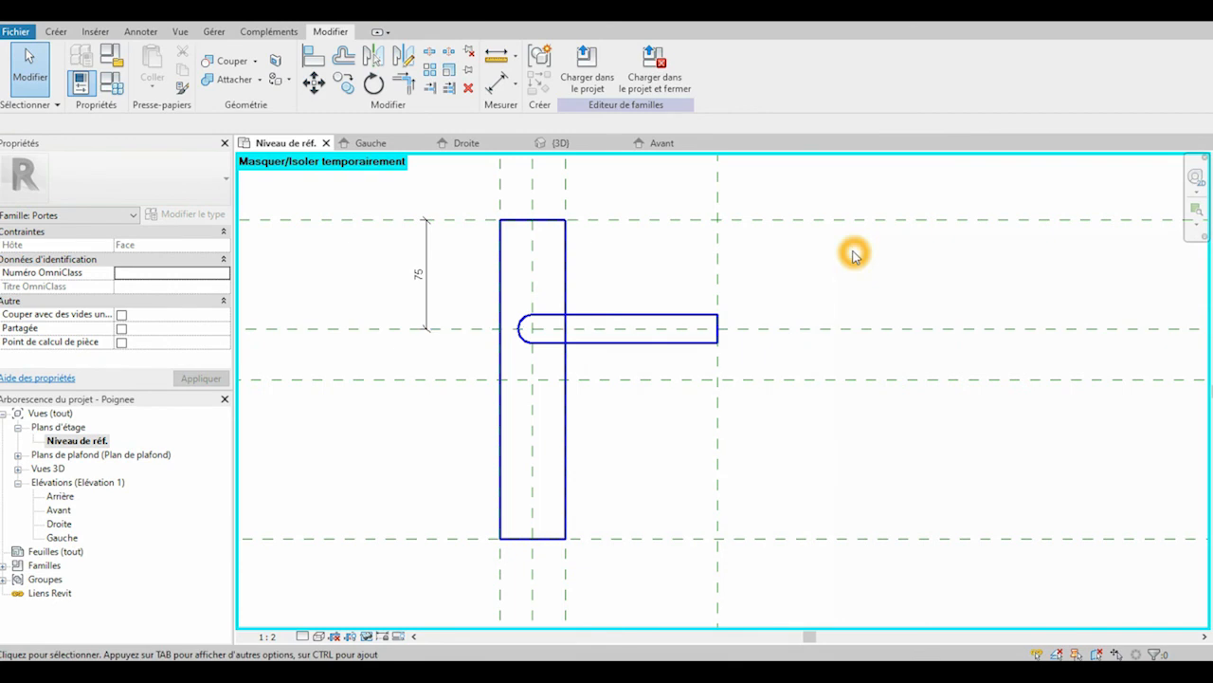
# Split the symbolic plate's right edge just above and below the lever and delete the segment crossing it
pyautogui.click(564, 261)
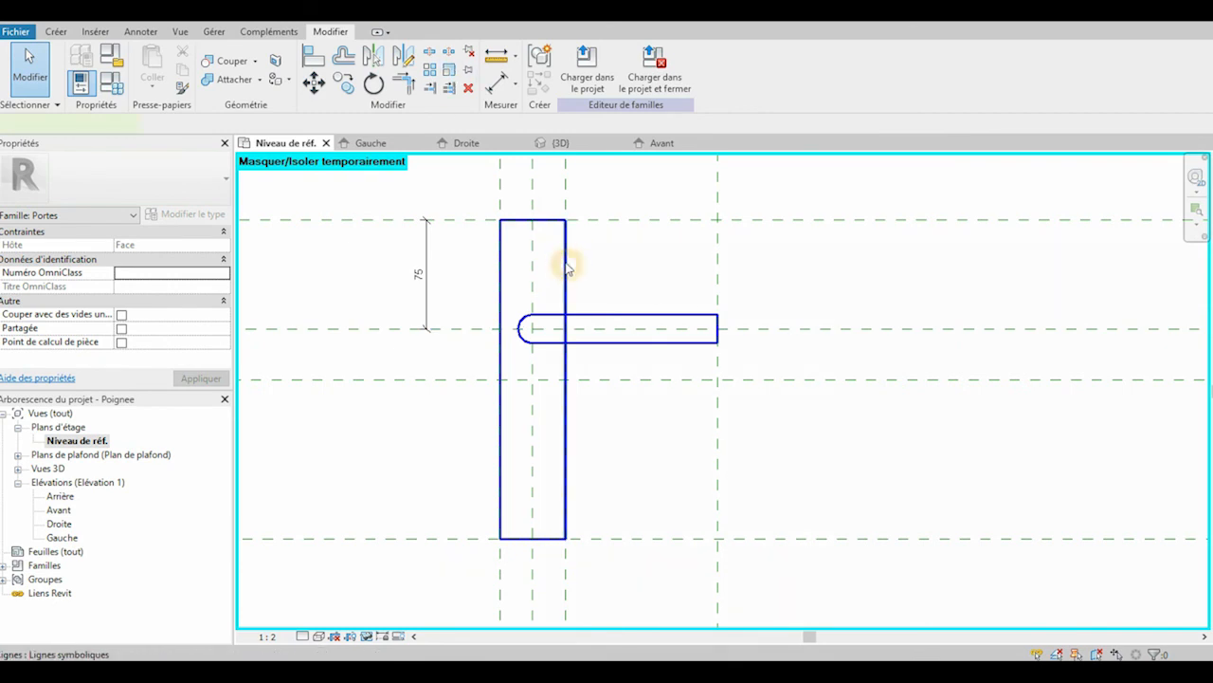
pyautogui.click(430, 52)
pyautogui.click(567, 311)
pyautogui.click(565, 306)
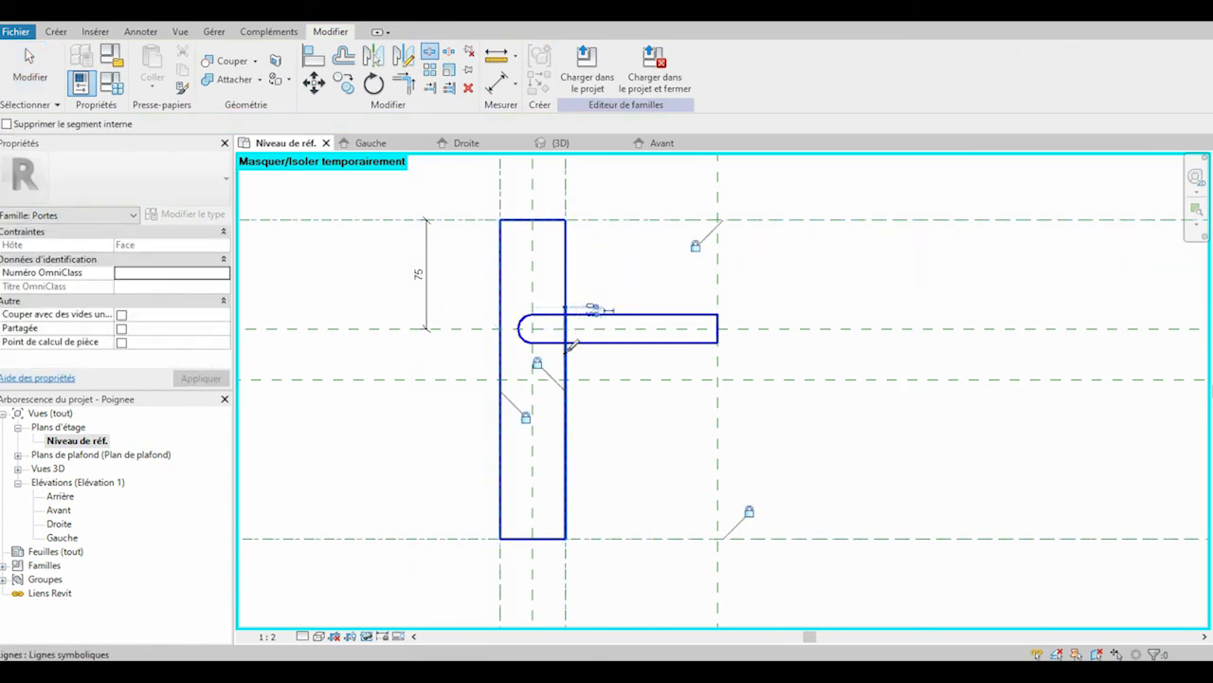
pyautogui.click(566, 336)
pyautogui.press('Escape')
pyautogui.click(566, 336)
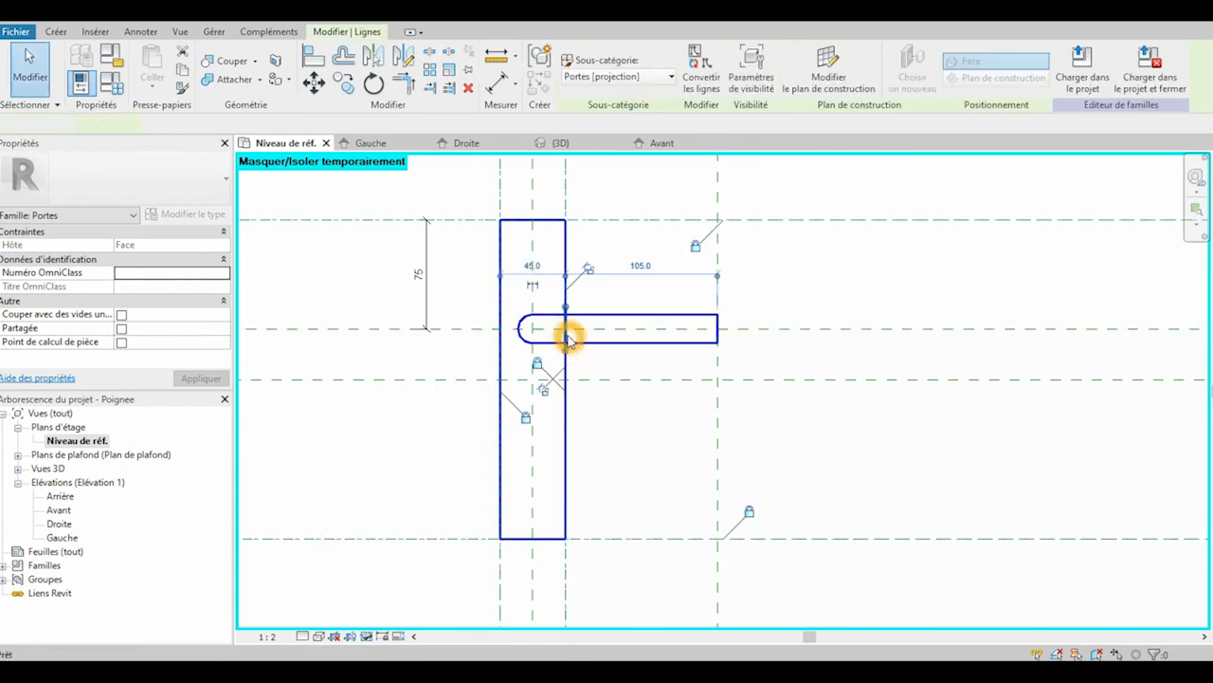
pyautogui.press('Delete')
# Stretch the two remaining pieces of the plate's right edge until they meet the lever's upper and lower lines
pyautogui.scroll(1, 587, 318)
pyautogui.click(557, 304)
pyautogui.moveTo(557, 305); pyautogui.dragTo(558, 315)
pyautogui.click(561, 389)
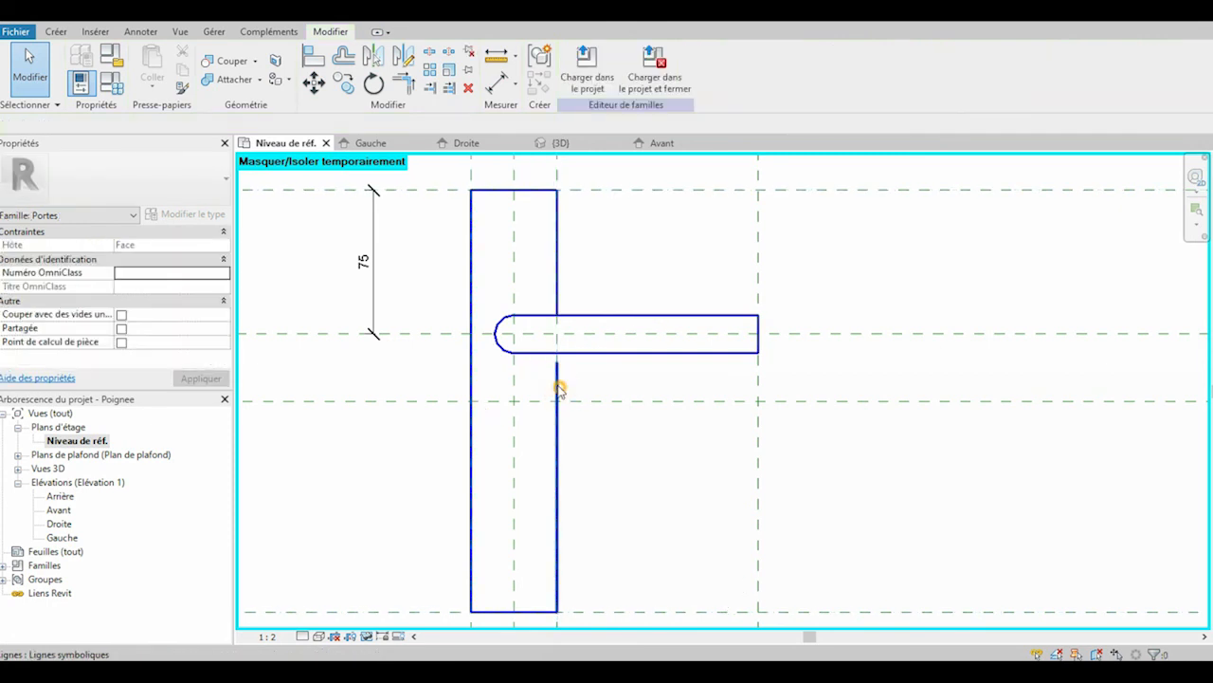
pyautogui.click(561, 367)
pyautogui.moveTo(557, 361); pyautogui.dragTo(559, 355)
pyautogui.click(574, 369)
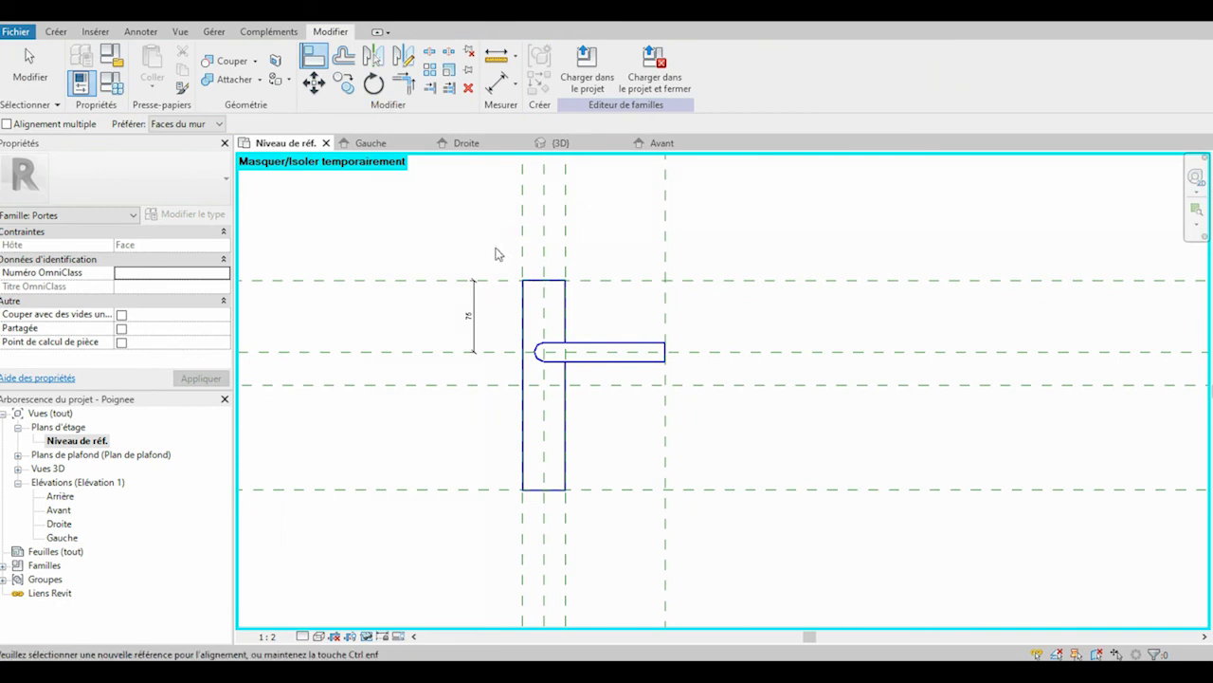
pyautogui.press('Escape')
pyautogui.press('Escape')
pyautogui.moveTo(495, 249)
pyautogui.mouseDown()
pyautogui.moveTo(536, 370)
pyautogui.moveTo(688, 532)
pyautogui.mouseUp()
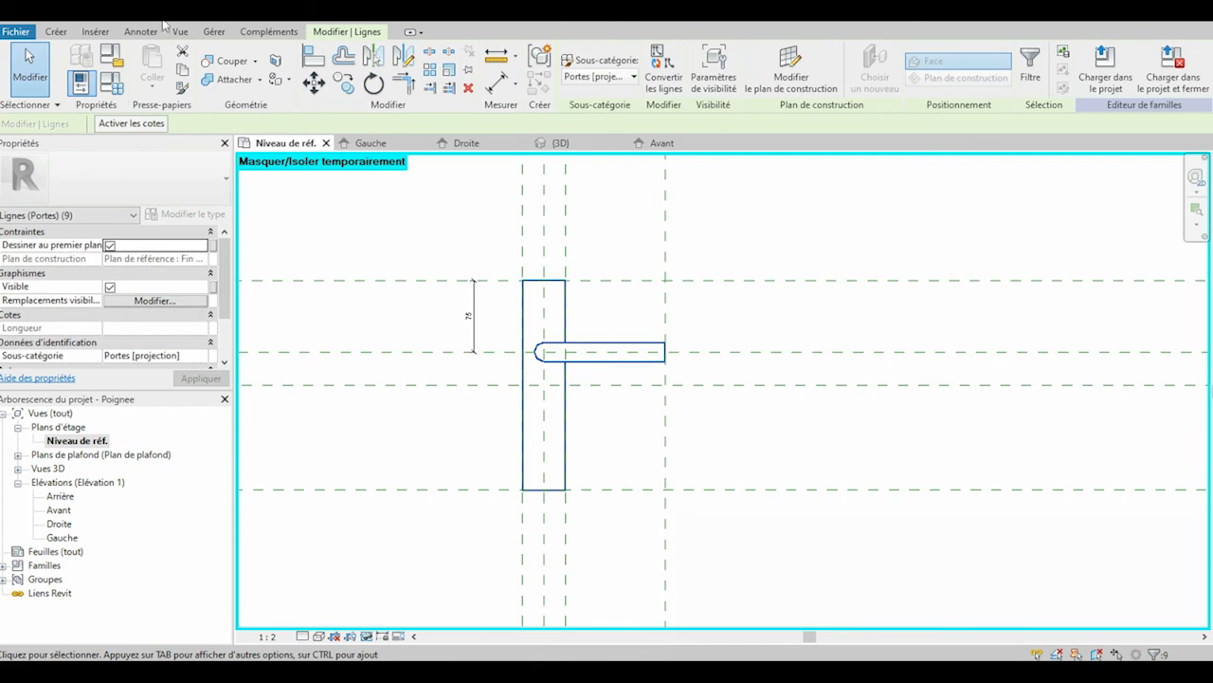
pyautogui.click(108, 57)
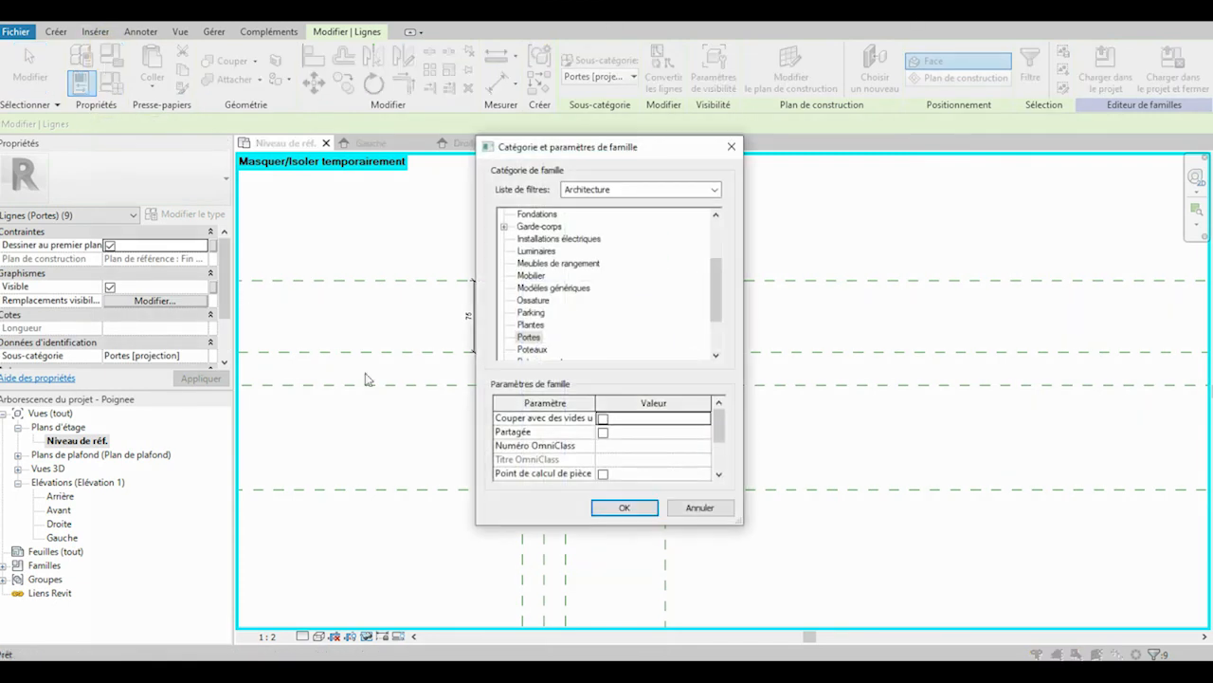
pyautogui.click(641, 515)
# Assign all symbolic lines of the plate and lever to the Panneau [projection] subcategory
pyautogui.moveTo(505, 258)
pyautogui.mouseDown()
pyautogui.moveTo(654, 479)
pyautogui.moveTo(718, 520)
pyautogui.mouseUp()
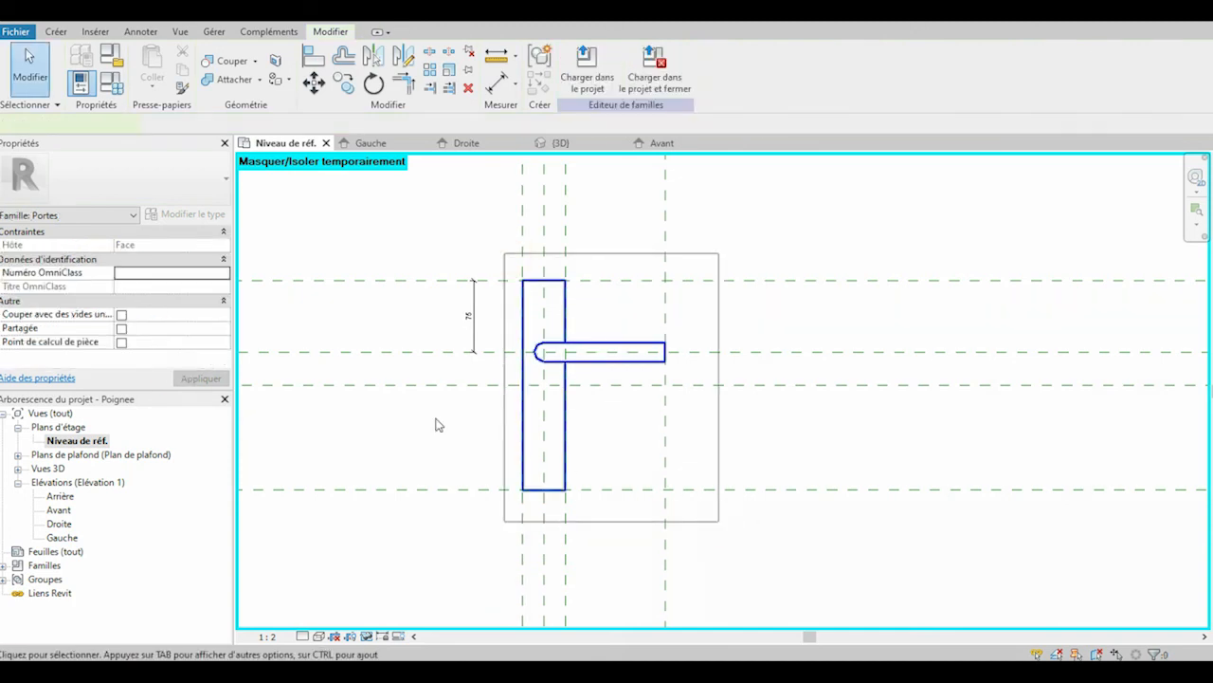
pyautogui.moveTo(569, 464); pyautogui.dragTo(719, 522)
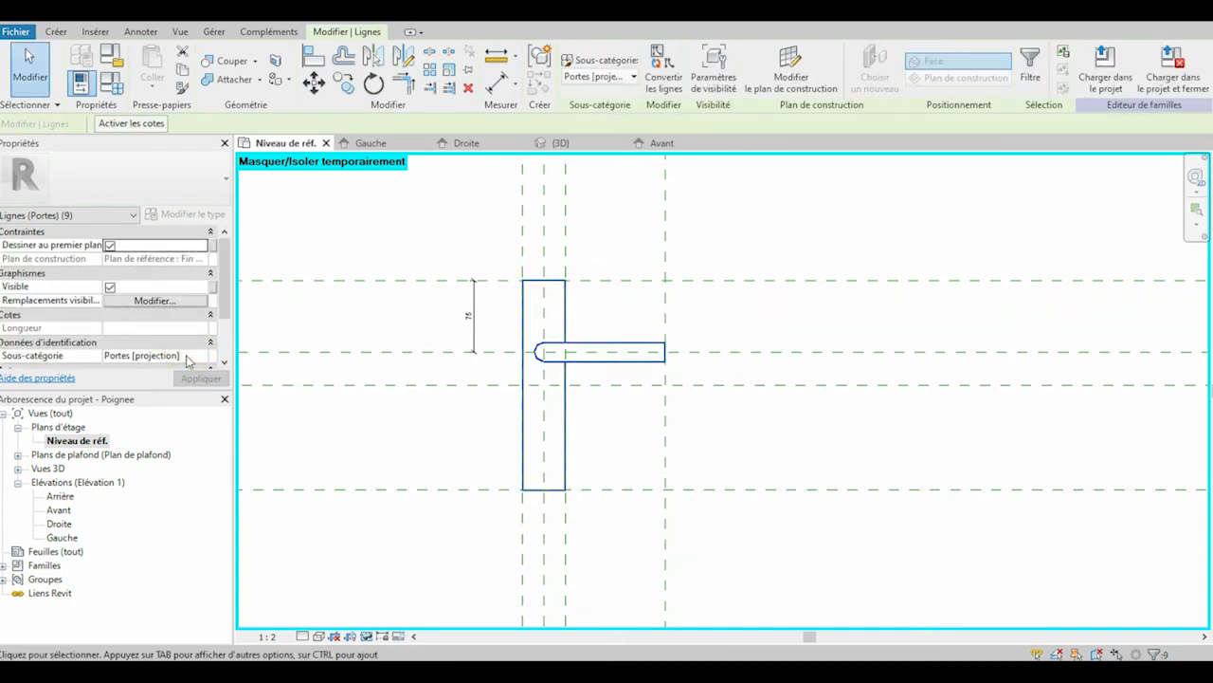
pyautogui.click(195, 360)
pyautogui.moveTo(233, 398); pyautogui.dragTo(234, 415)
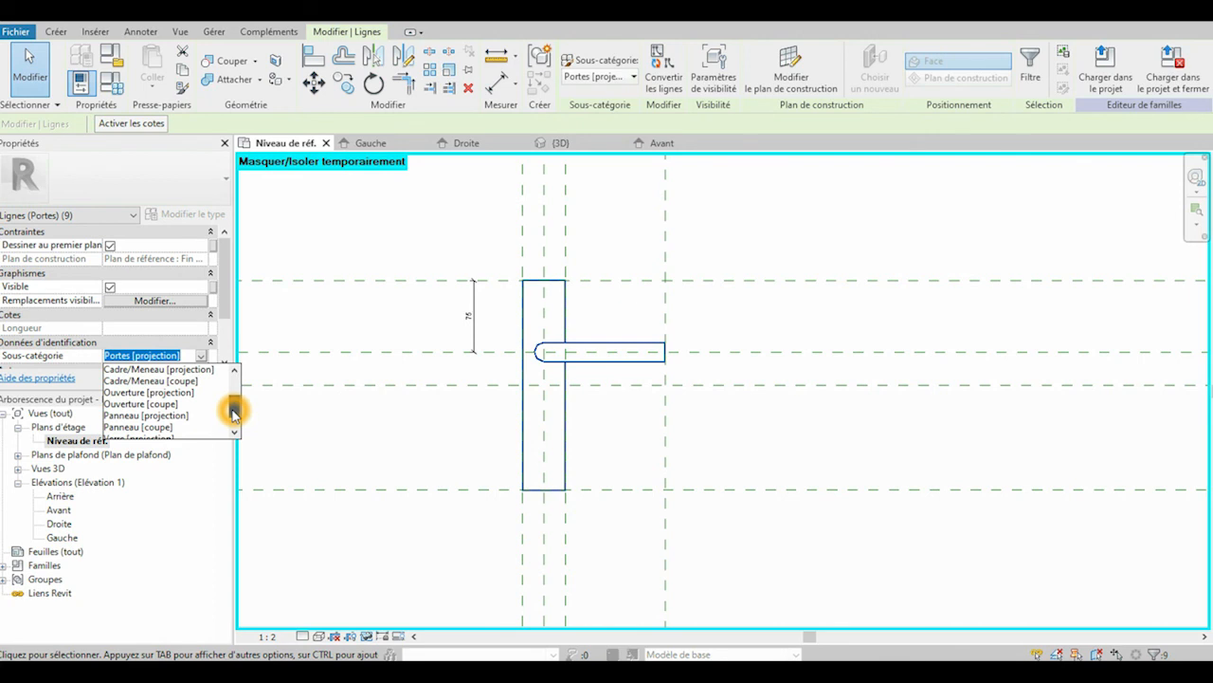
pyautogui.click(174, 416)
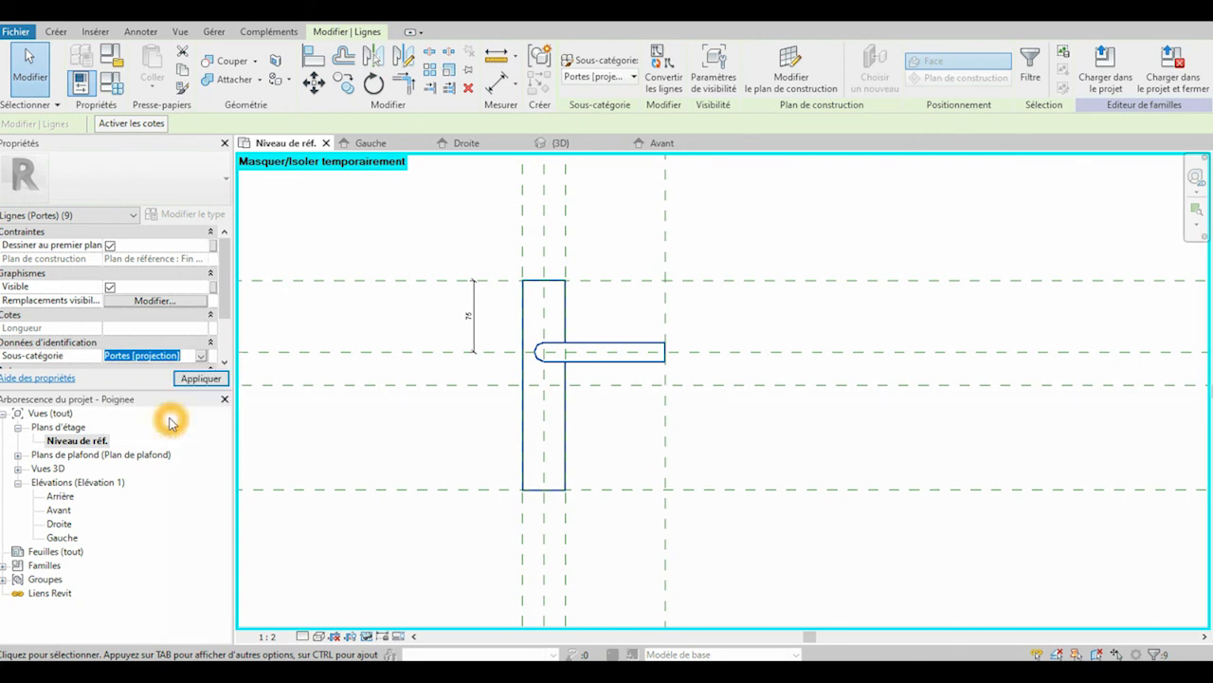
# Restrict the symbolic lines' visibility to the Elevé detail level by disabling Faible and Moyen
pyautogui.click(174, 301)
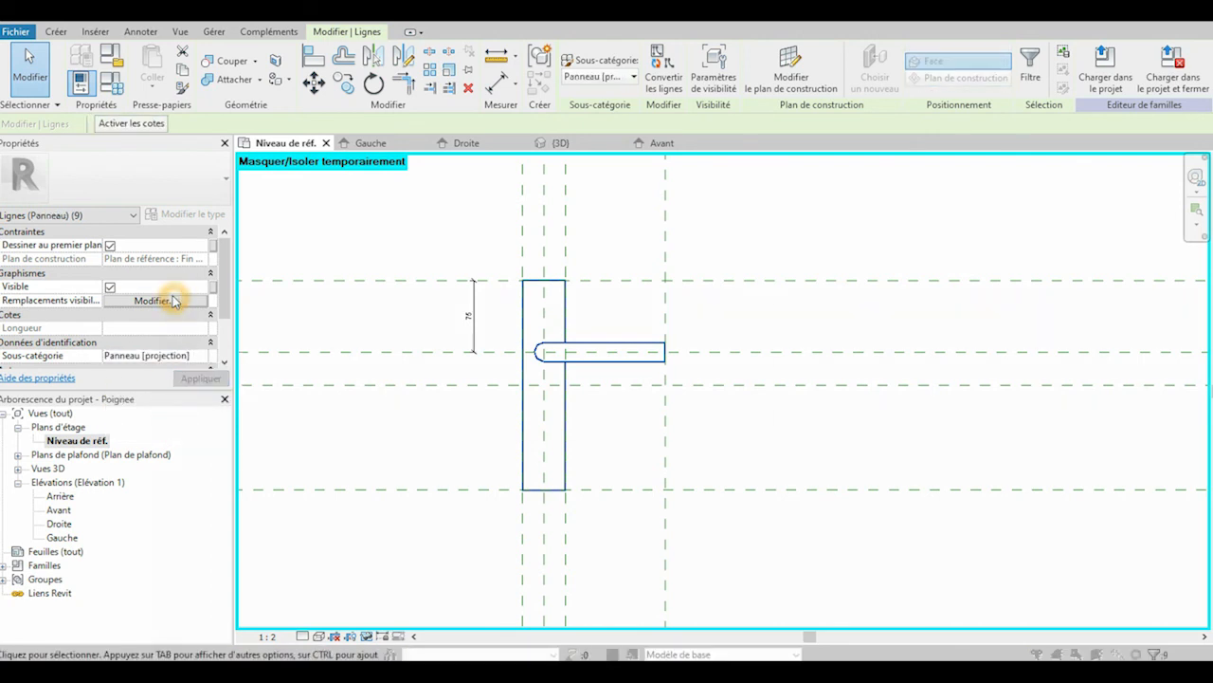
pyautogui.click(521, 355)
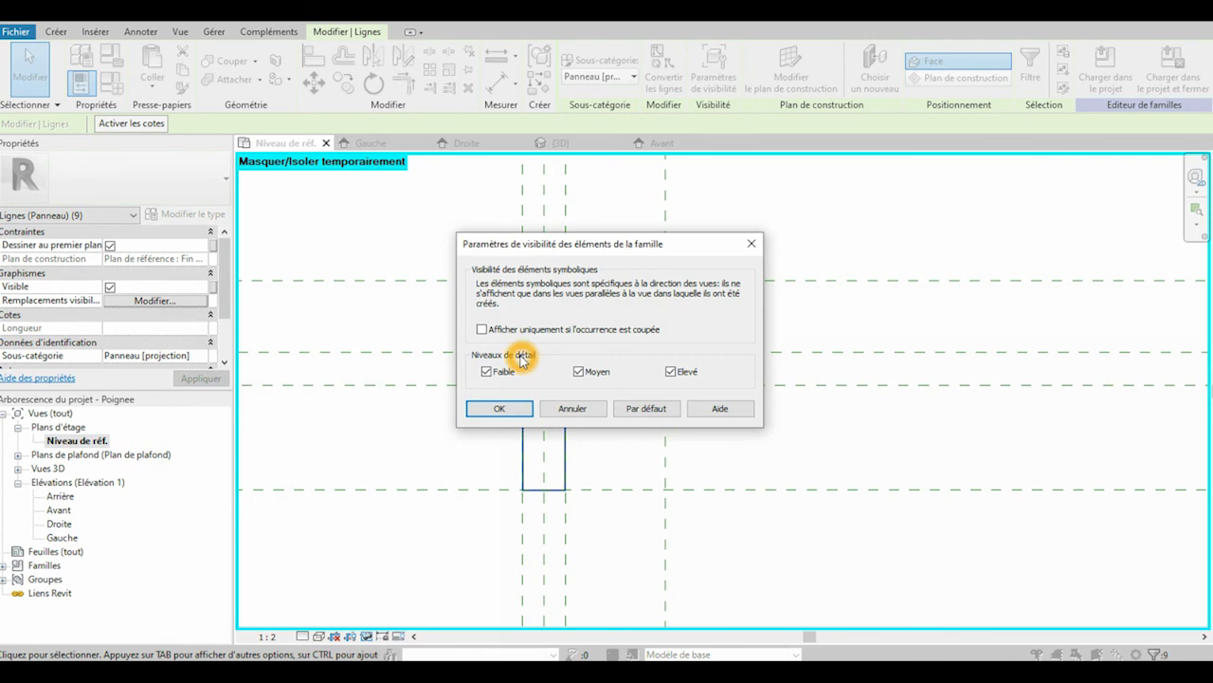
pyautogui.click(579, 372)
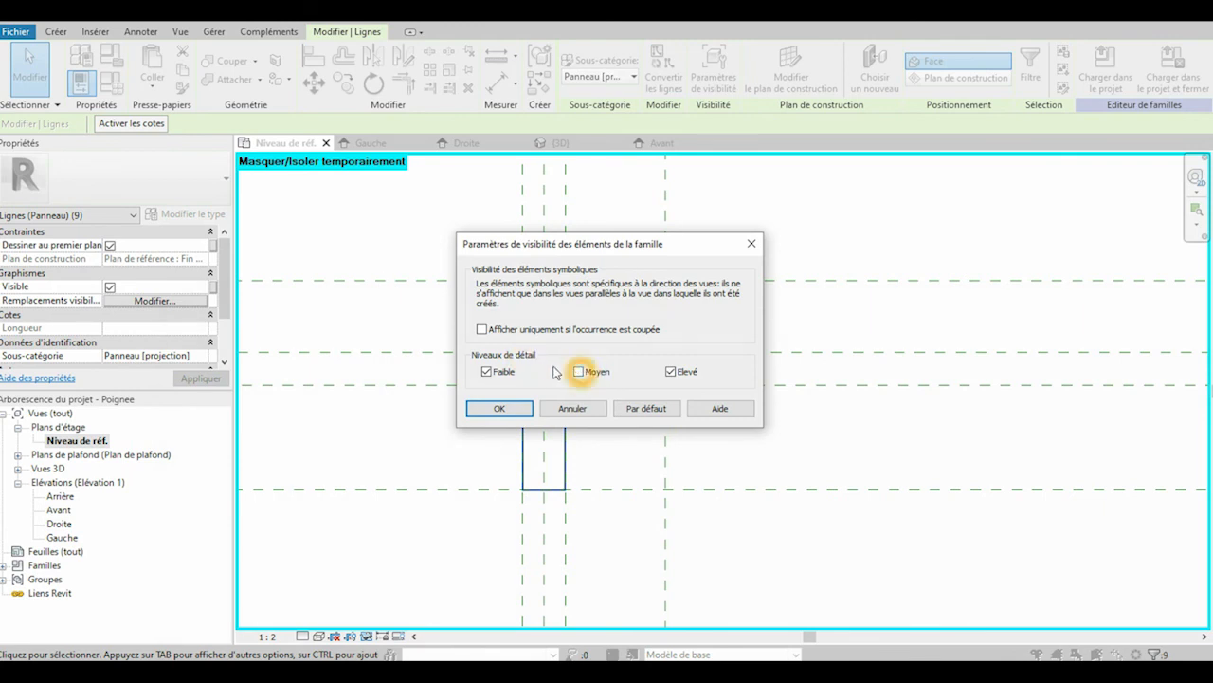
pyautogui.click(488, 373)
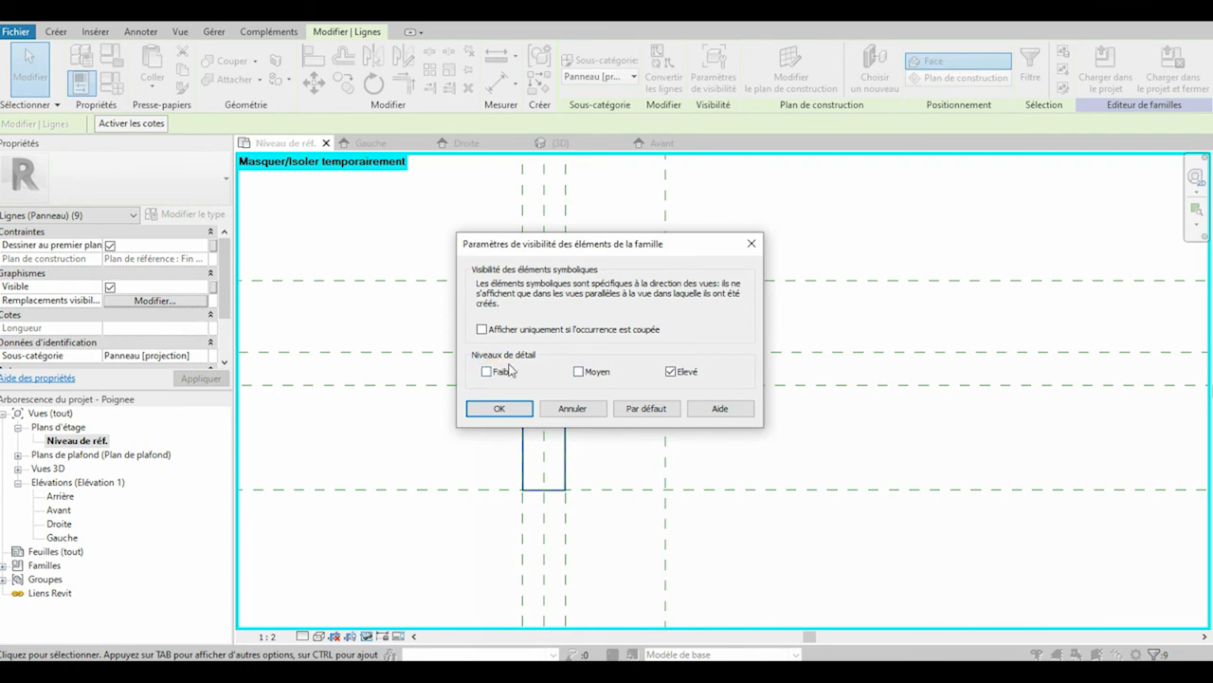
pyautogui.click(699, 372)
pyautogui.click(710, 379)
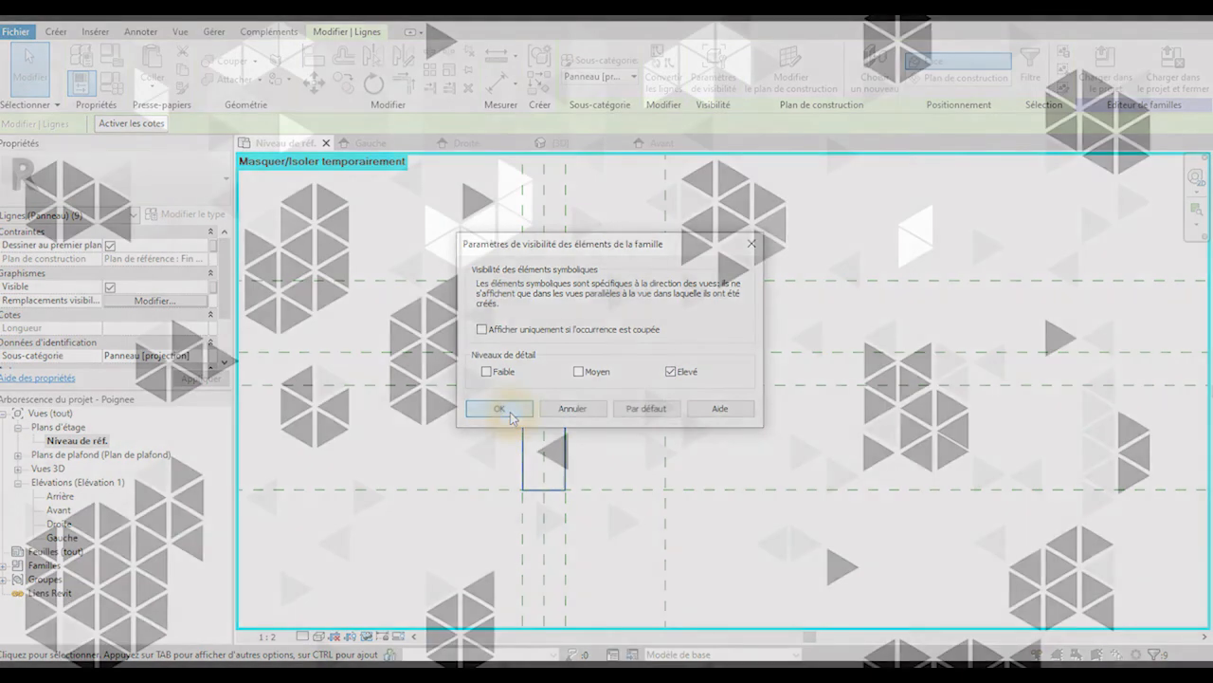
pyautogui.click(502, 410)
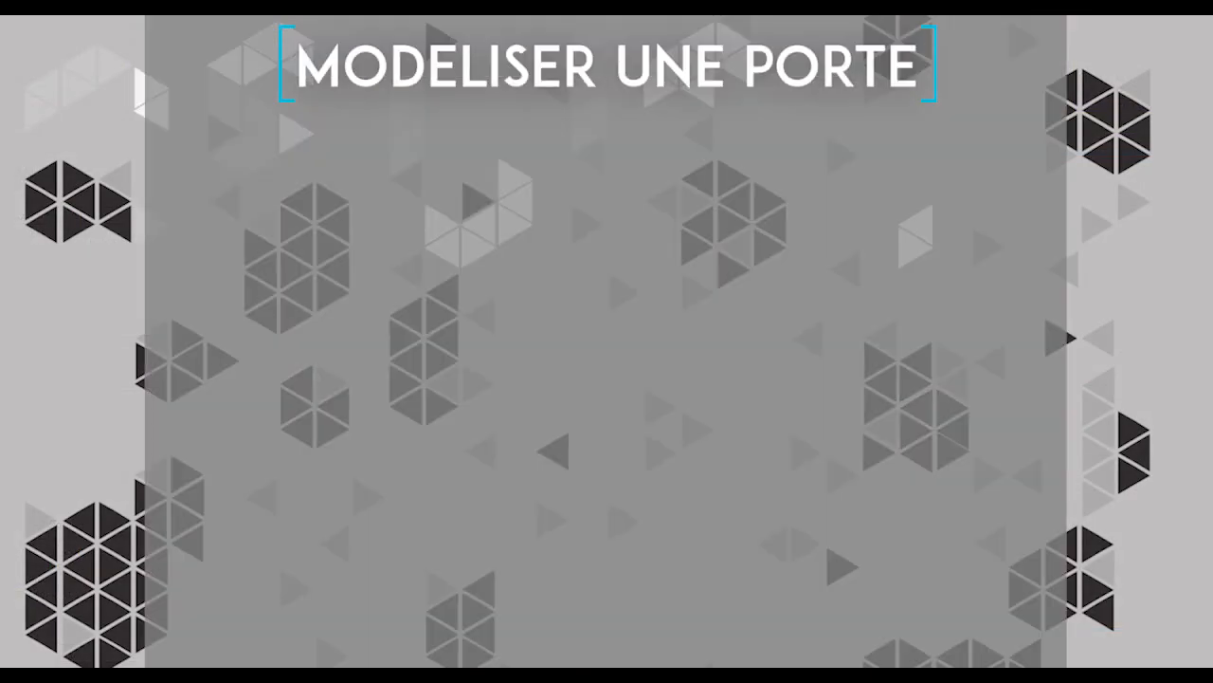